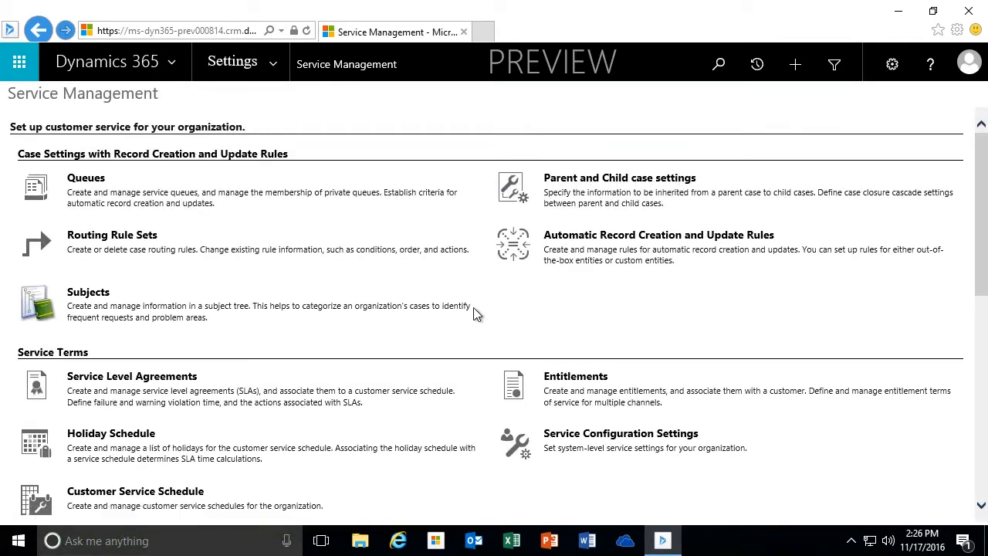
Step: Open the Article Templates list from the business Templates settings
scroll(475, 313, "down", 1)
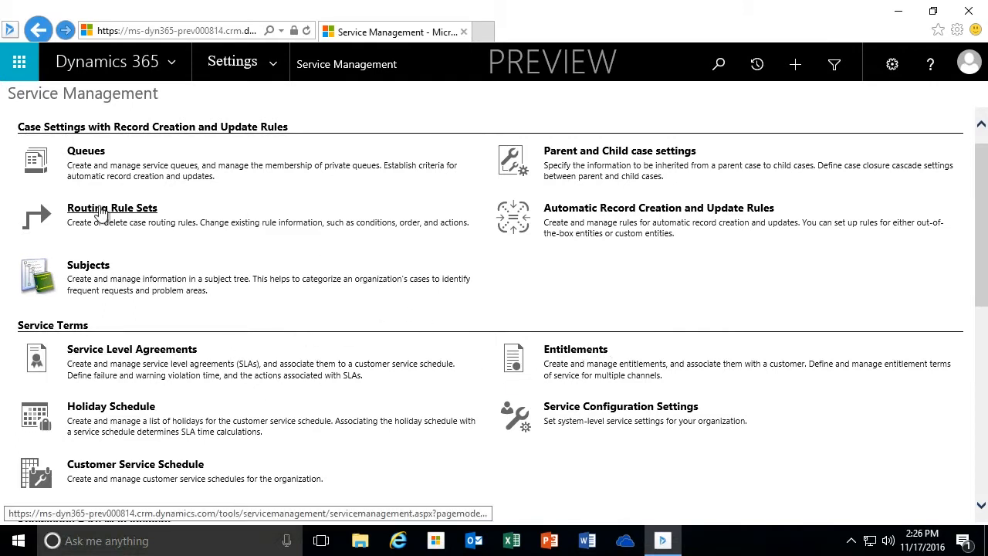
scroll(472, 375, "down", 3)
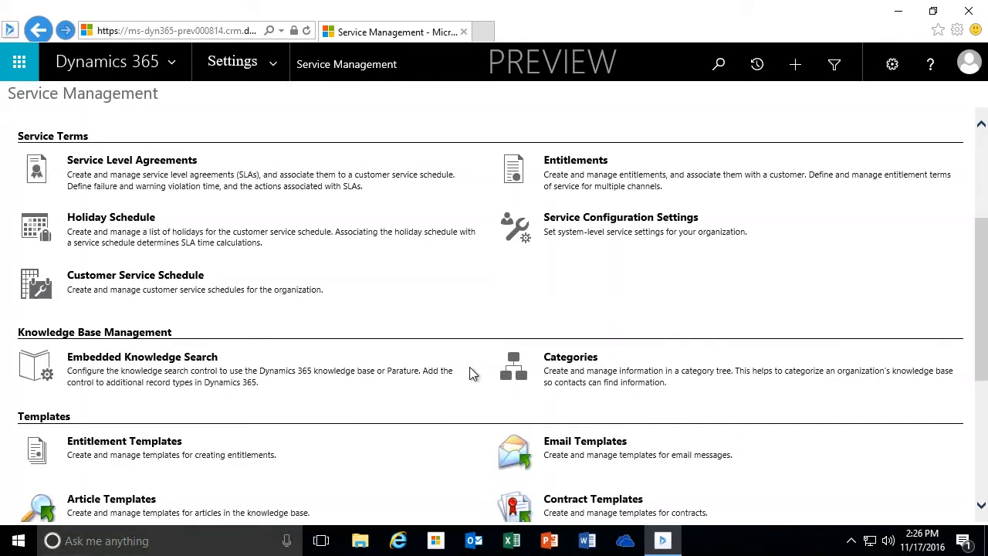
scroll(472, 374, "down", 1)
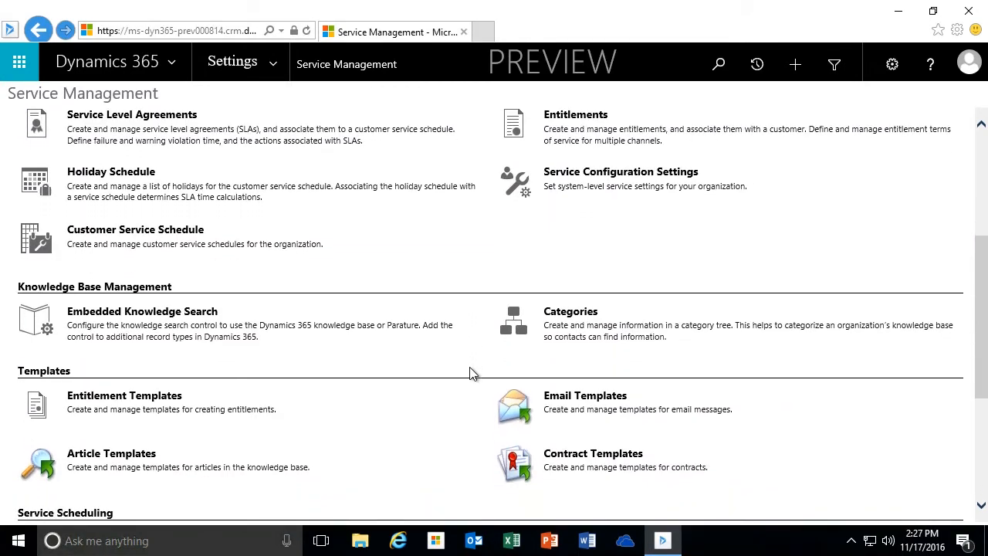
scroll(469, 367, "down", 2)
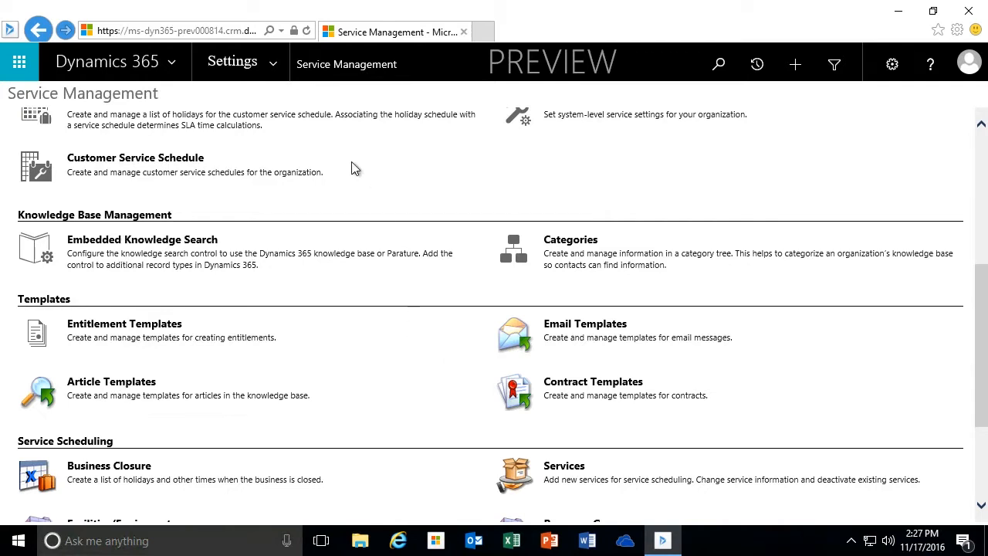
left_click(274, 69)
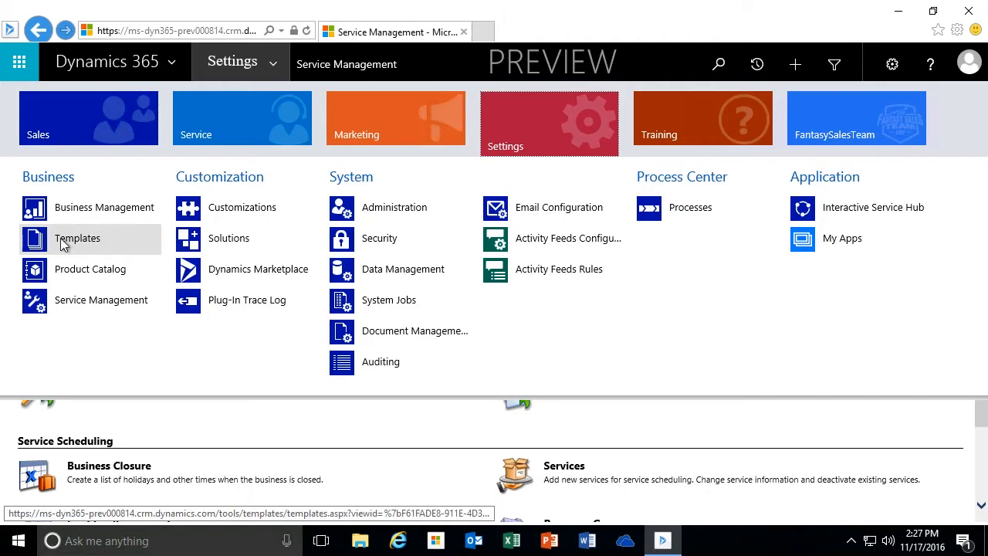
left_click(74, 241)
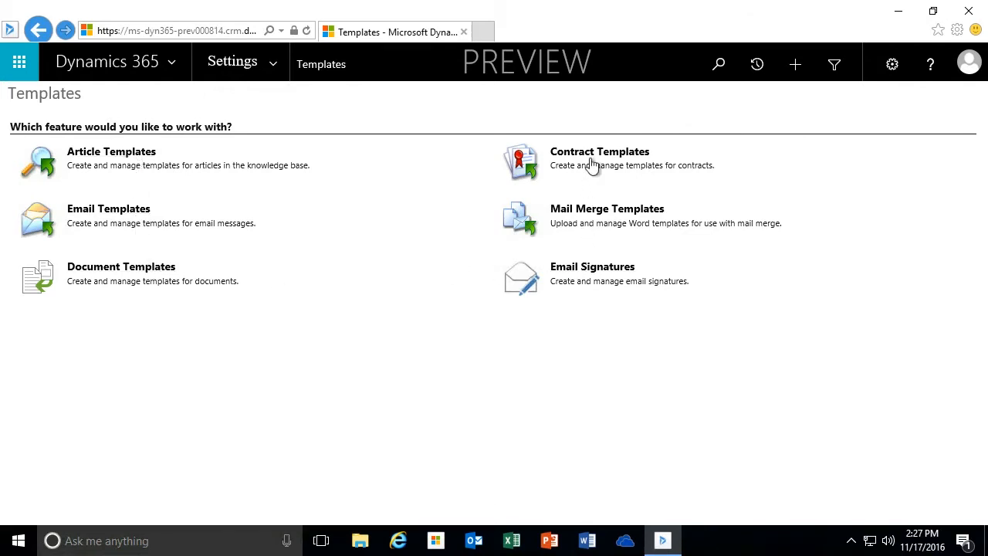
left_click(127, 157)
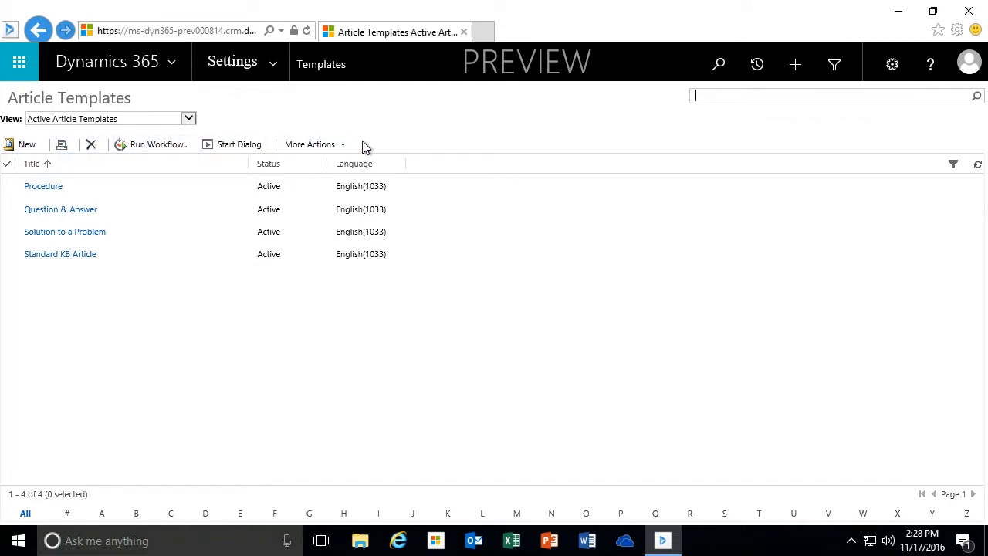
Step: Create a new article template titled "Training Documentation"
left_click(24, 147)
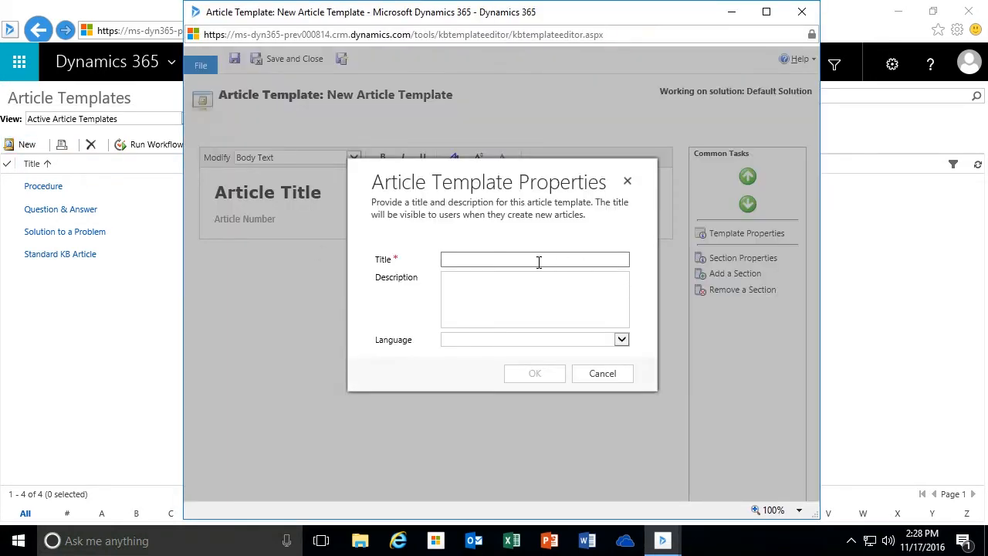
left_click(476, 260)
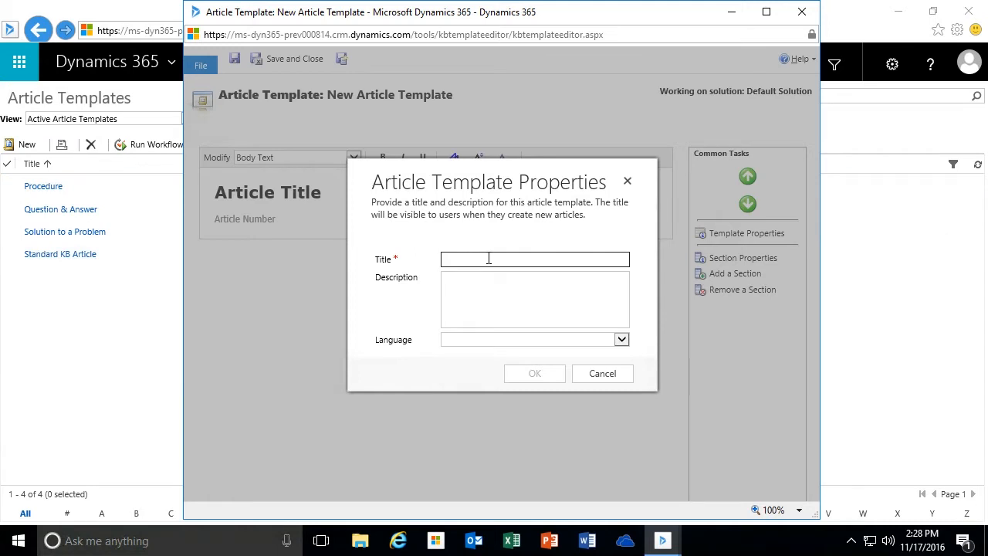
type("Training Documentation")
key("Tab")
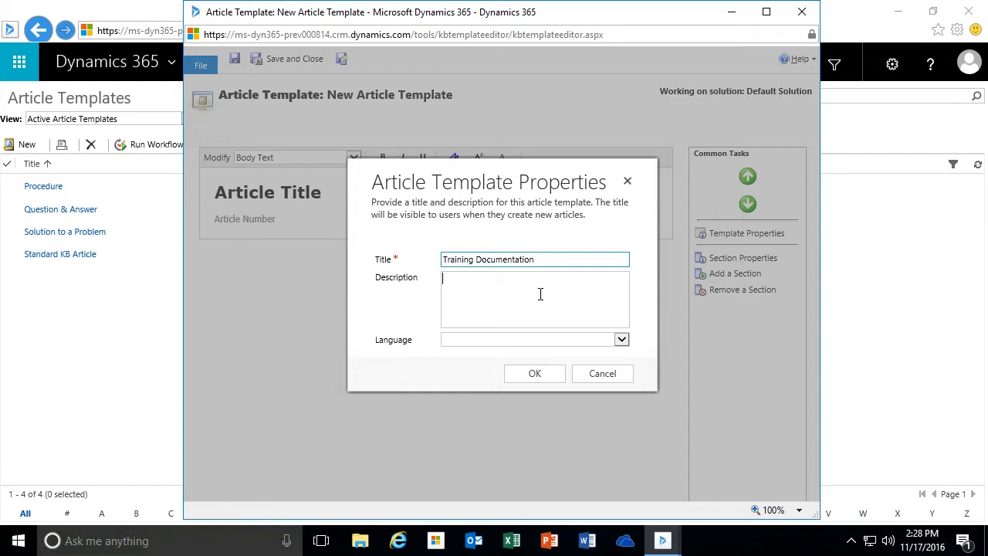
Step: Set the description to "Use this template to create new training documentation with detailed steps." and the language to English, and review the template properties
type("Use this template")
key("BackSpace")
key("BackSpace")
key("BackSpace")
key("BackSpace")
key("BackSpace")
type("plate to create new training documentation with detailed steps.")
left_click(621, 339)
left_click(470, 351)
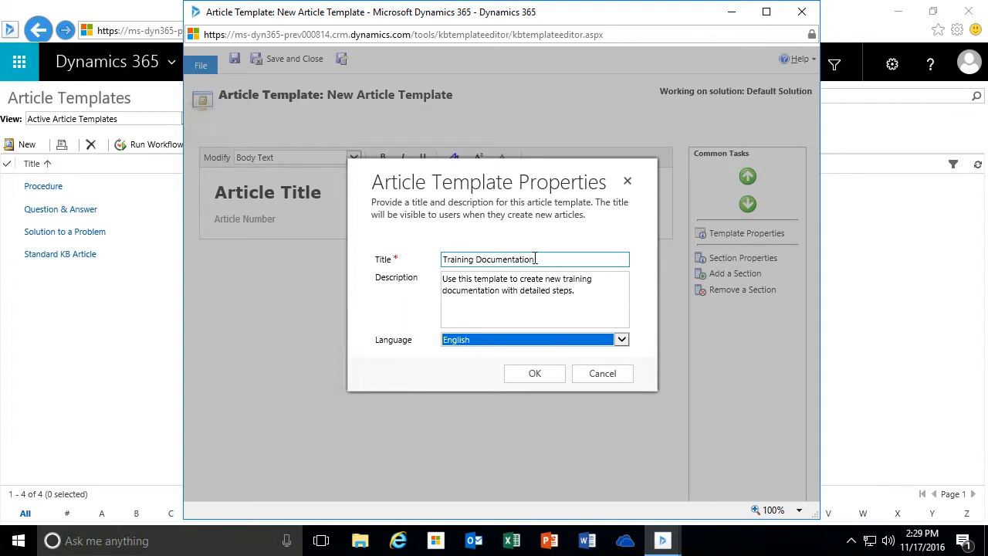
left_click(531, 375)
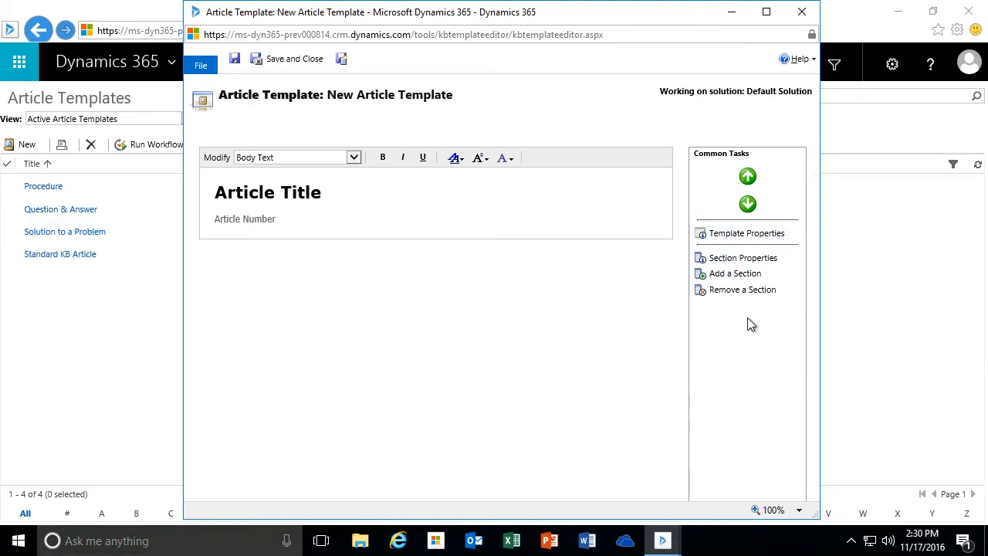
left_click(742, 234)
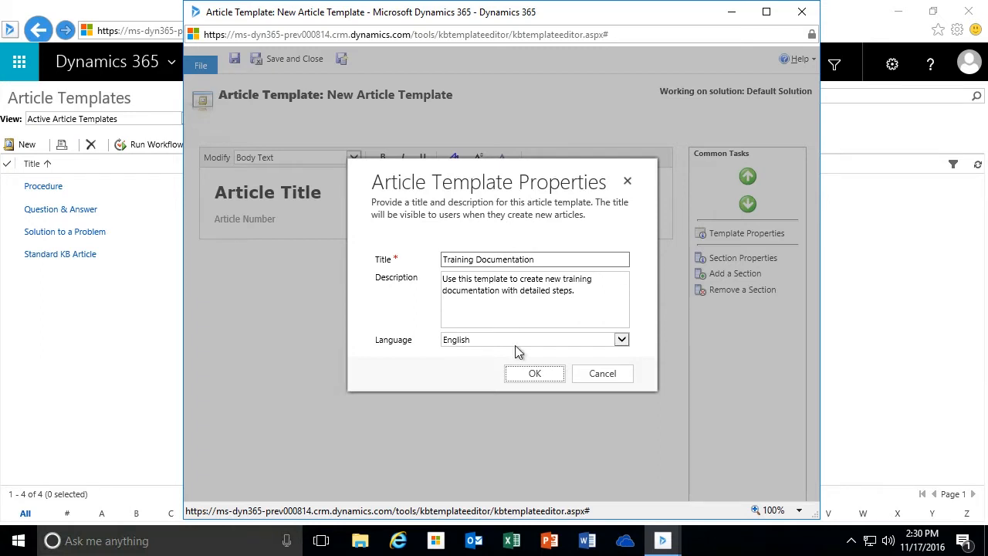
left_click(533, 373)
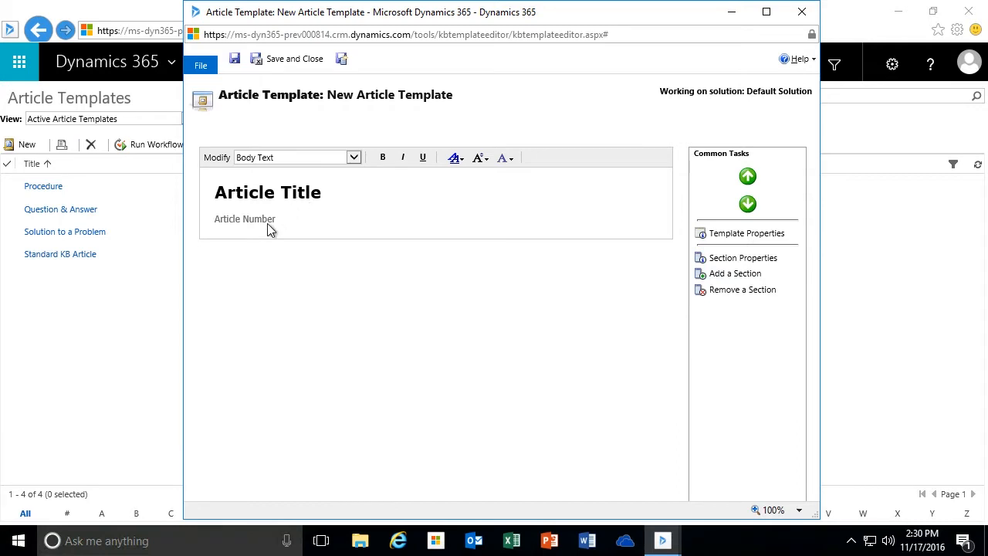
Step: Add a section titled "Training Objectives" with instructions "Enter the title and objectives for the topics that will be covered for the training documentation."
left_click(734, 274)
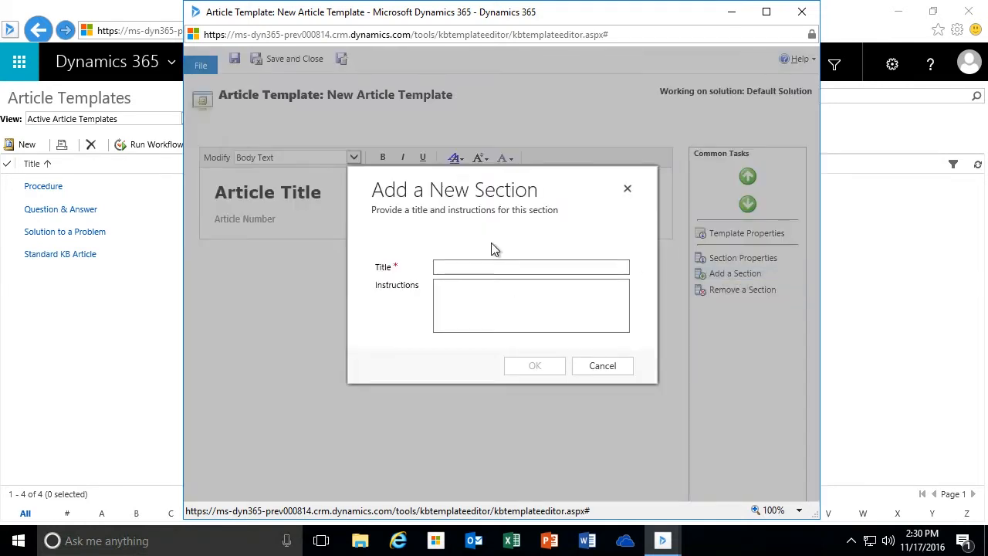
type("Training ")
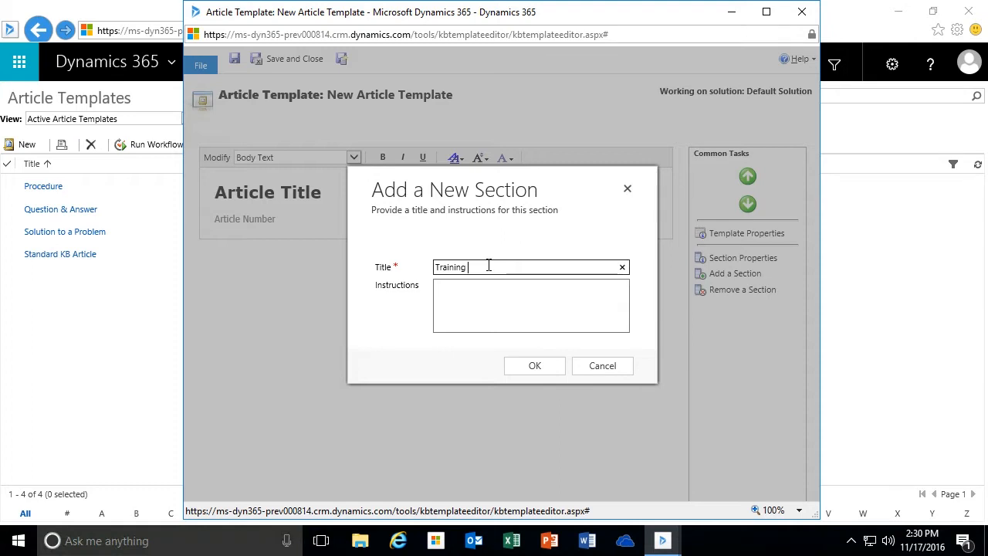
type("Objectives")
key("Tab")
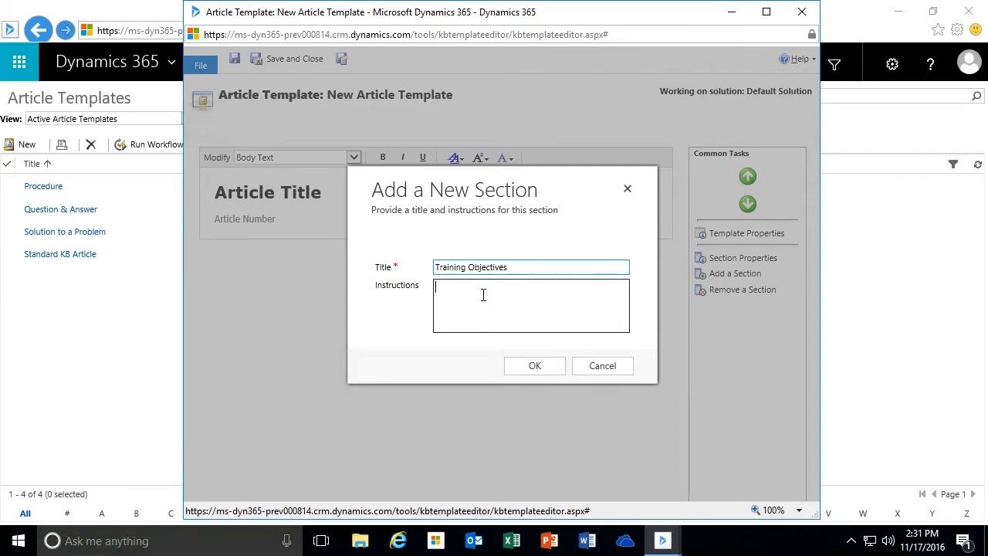
type("nter the title and objectives for the topics that wil")
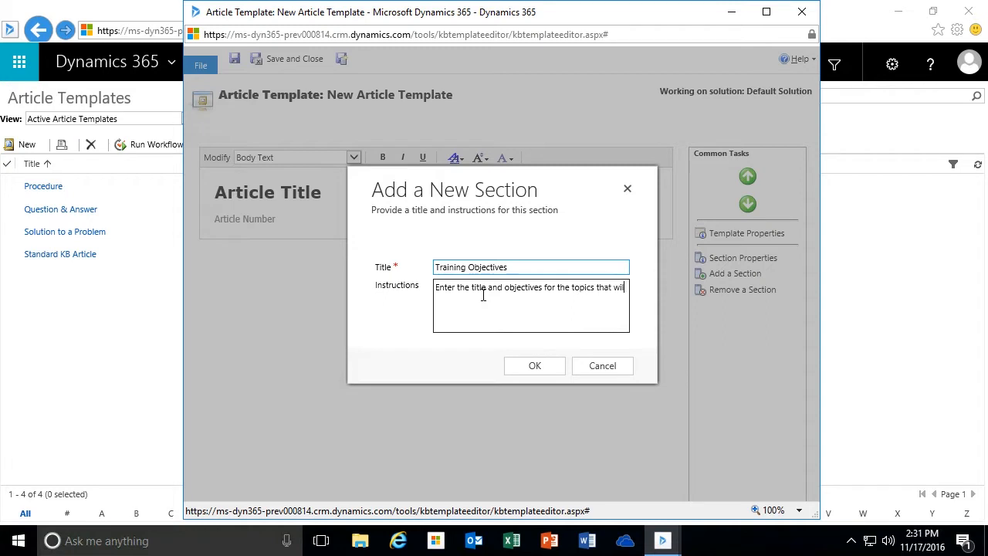
type("l be covered for the training docu")
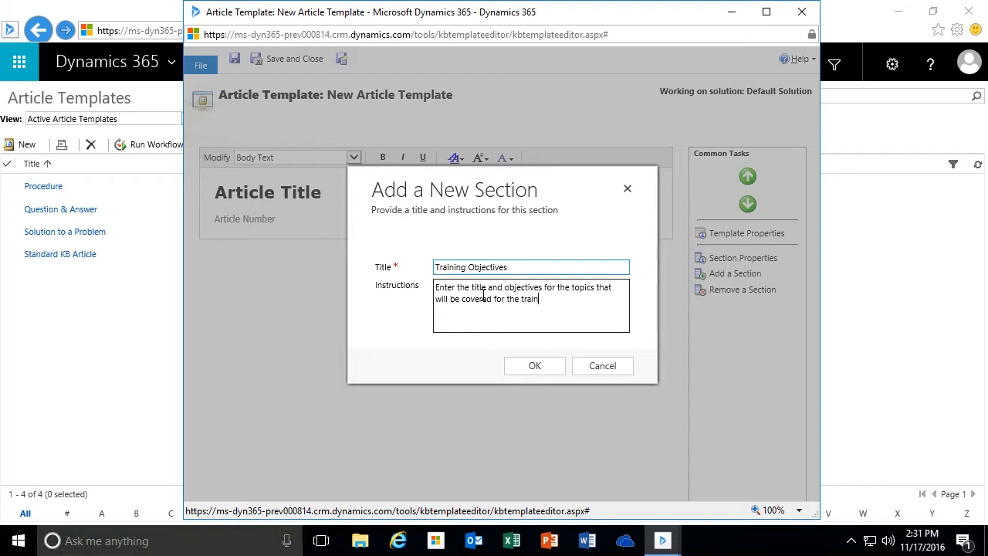
key("BackSpace")
type("mentation.")
left_click(518, 368)
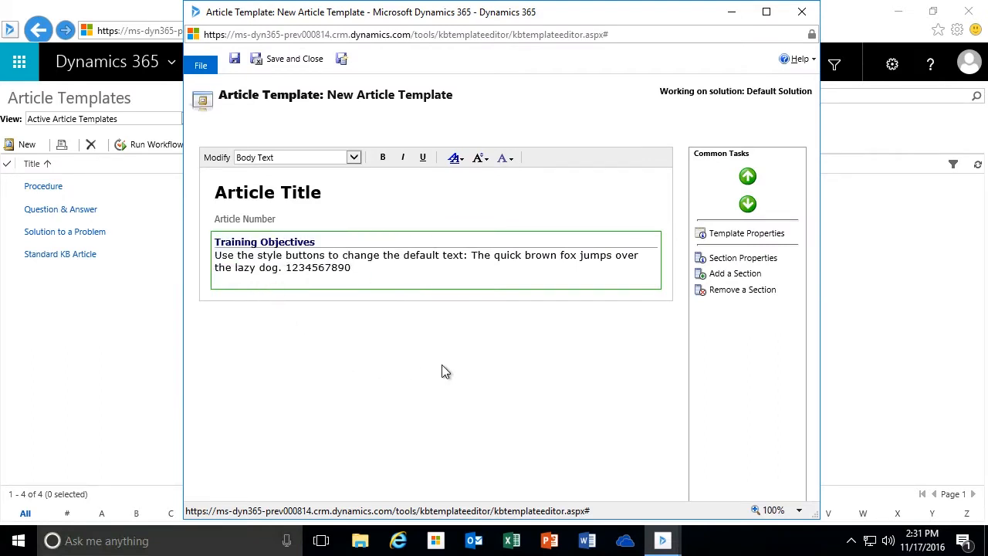
Step: Add a section titled "Training Detailed Steps" with instructions "Use this section to define the necessary tasks to complete the training."
left_click(730, 276)
left_click(491, 267)
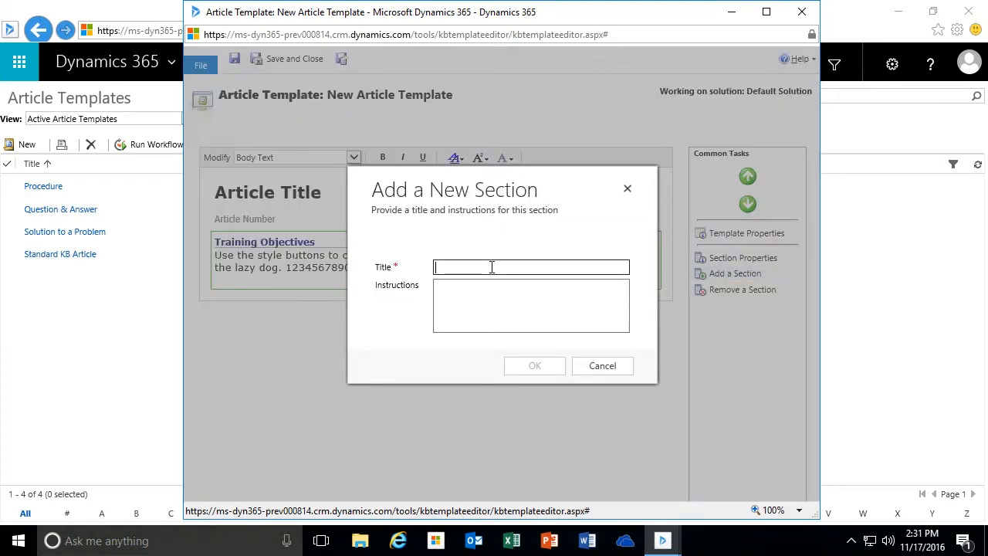
type("Training Det")
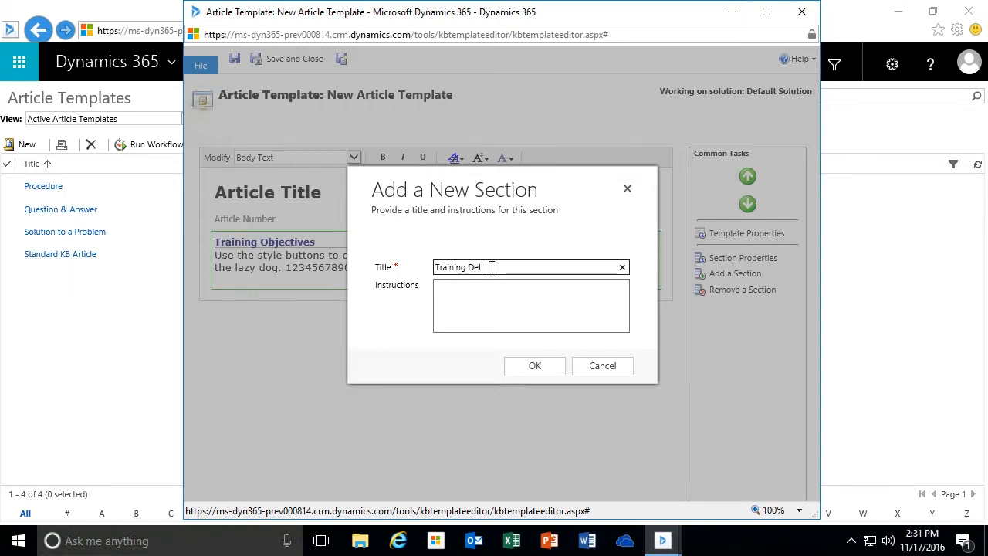
type("ailed Steps")
left_click(497, 296)
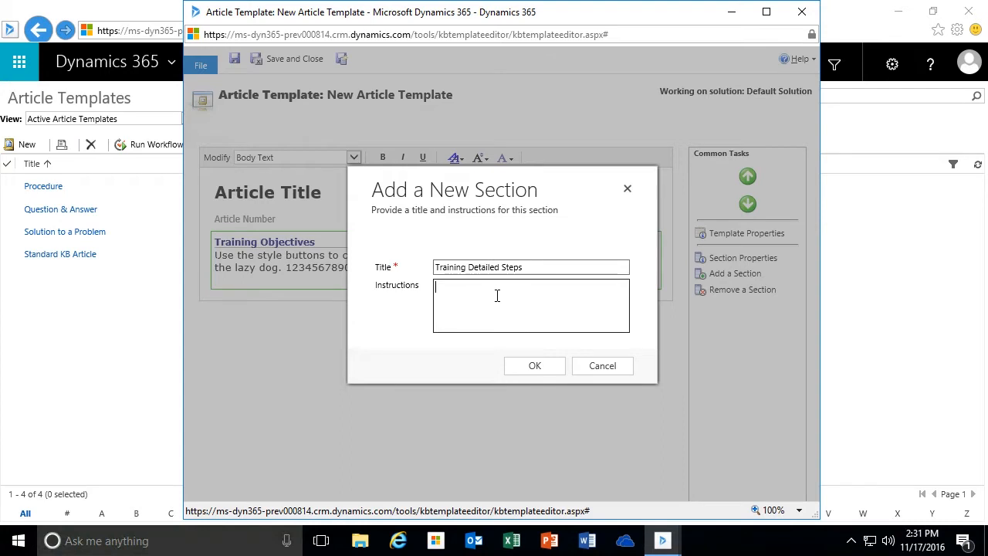
type("Use this section.")
type("o define the necessary tea")
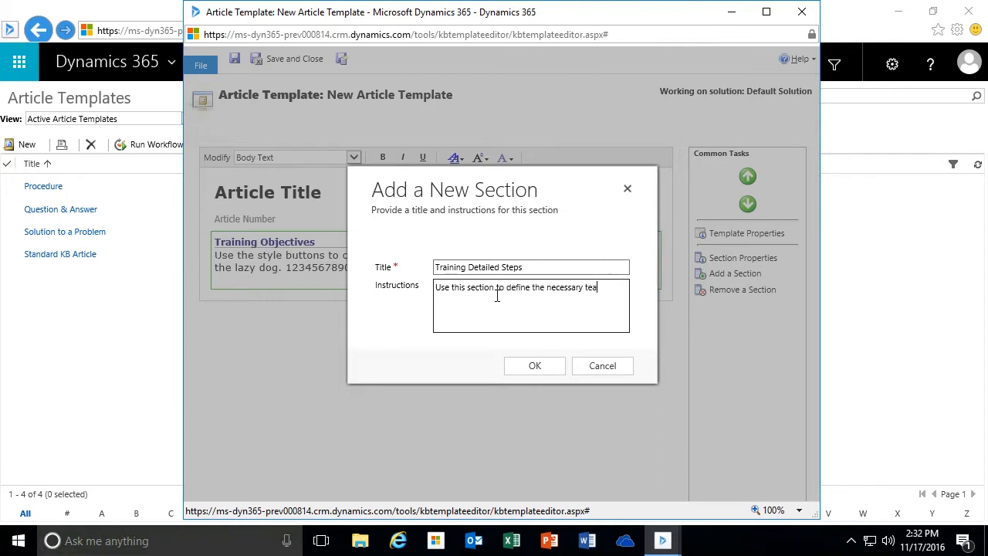
key("BackSpace")
key("BackSpace")
type("asks to complete the training")
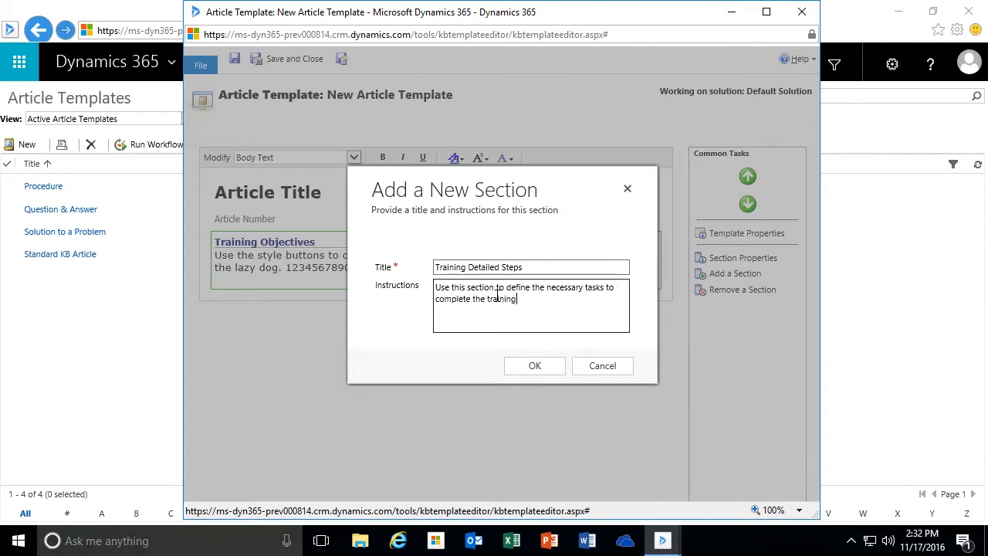
type(".")
left_click(531, 365)
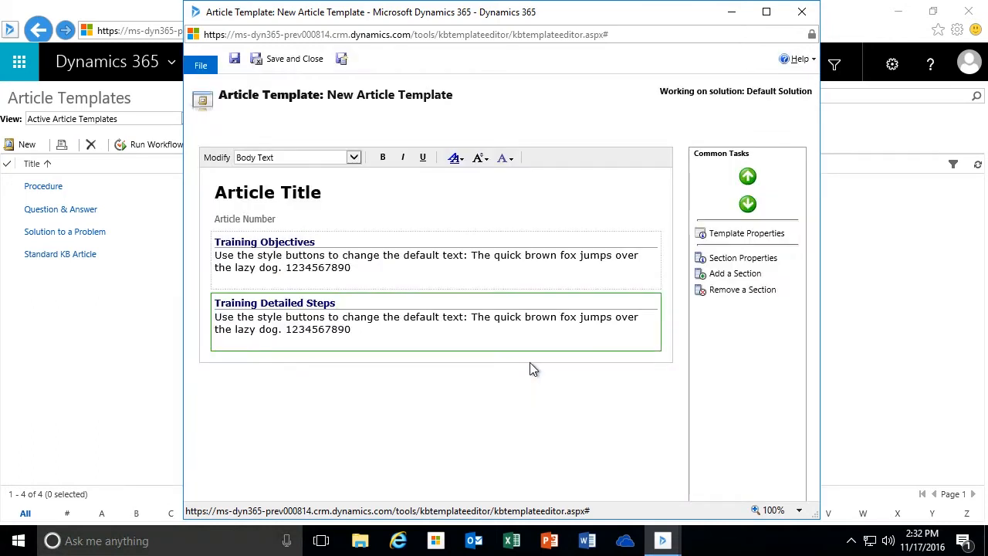
Step: Add a section titled "Products Supported" with instructions "Identify which products are supported with this training documentation."
left_click(714, 274)
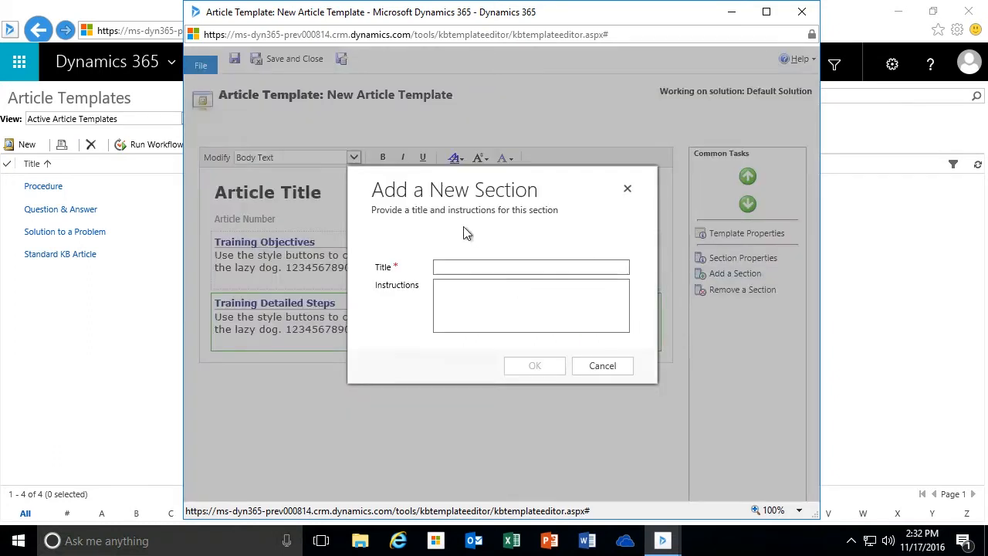
left_click(480, 266)
type("Products Support")
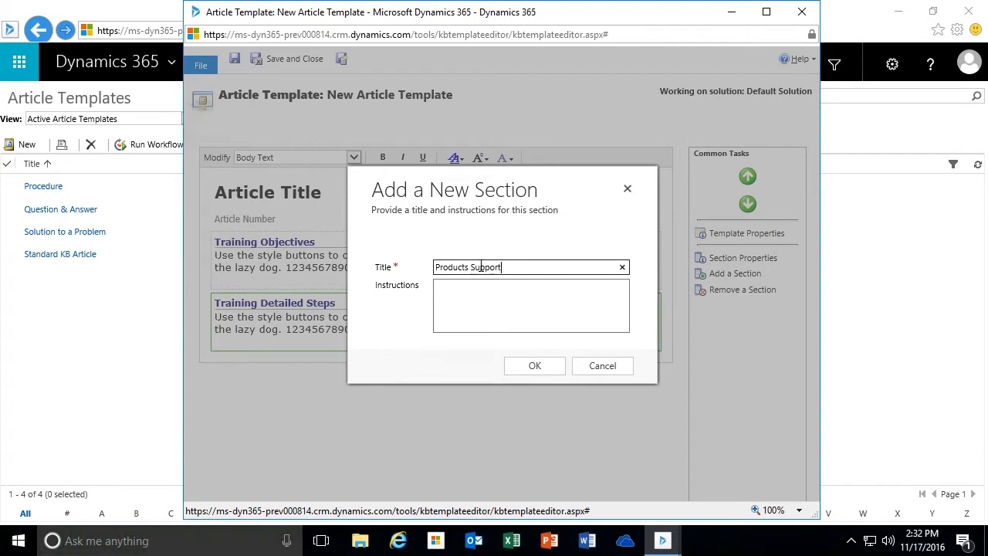
type("ed")
left_click(482, 294)
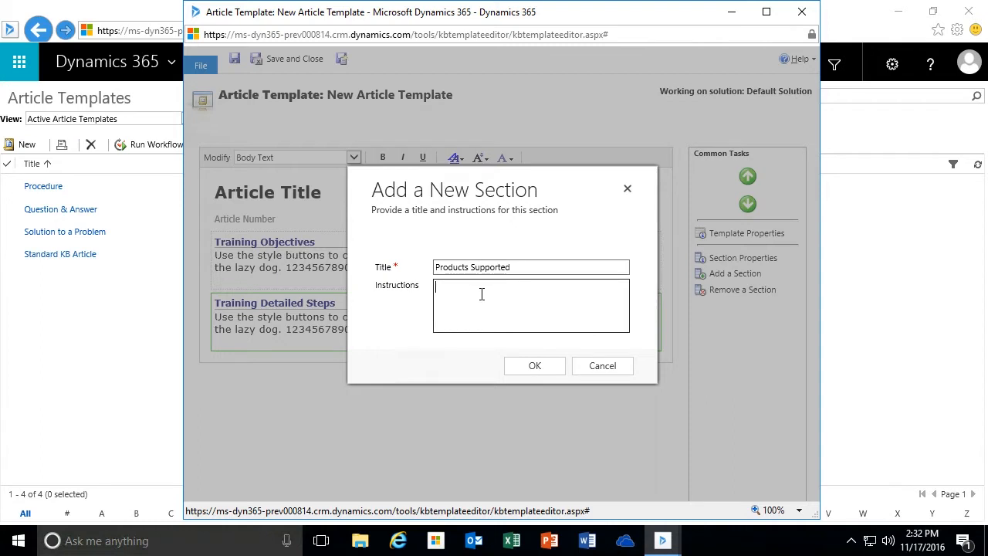
type("Identify which proucts are supported with this trai")
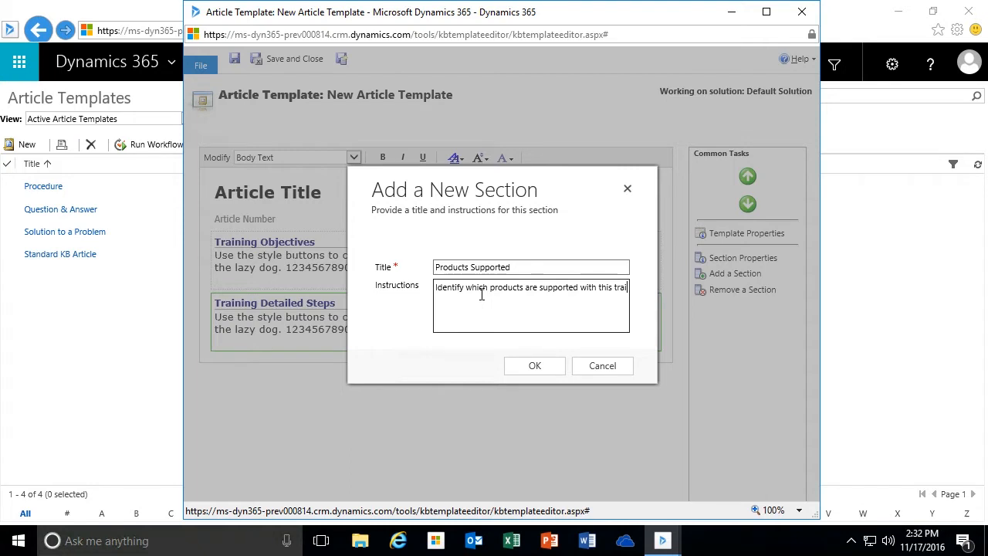
type("ning socu")
key("BackSpace")
key("BackSpace")
key("BackSpace")
type("ocumentation.")
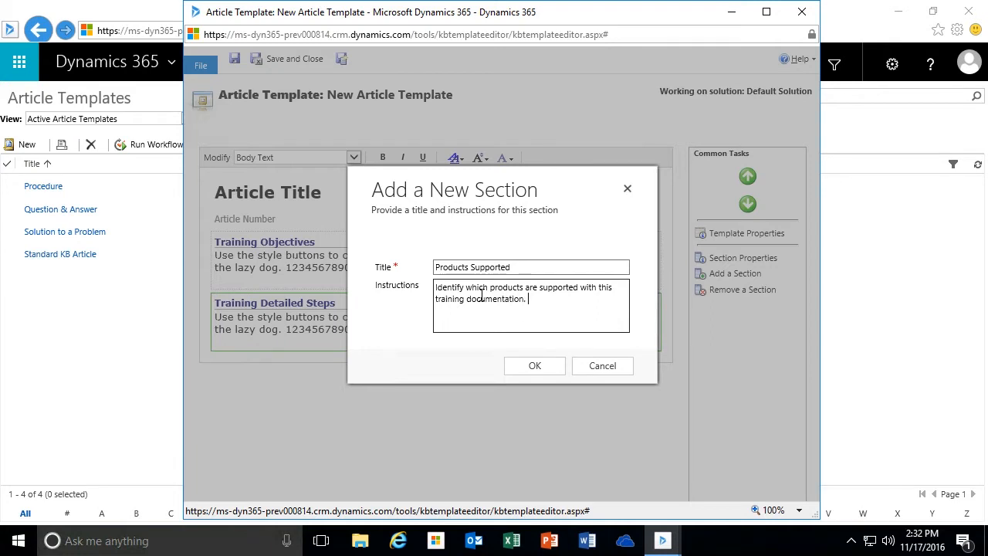
left_click(534, 367)
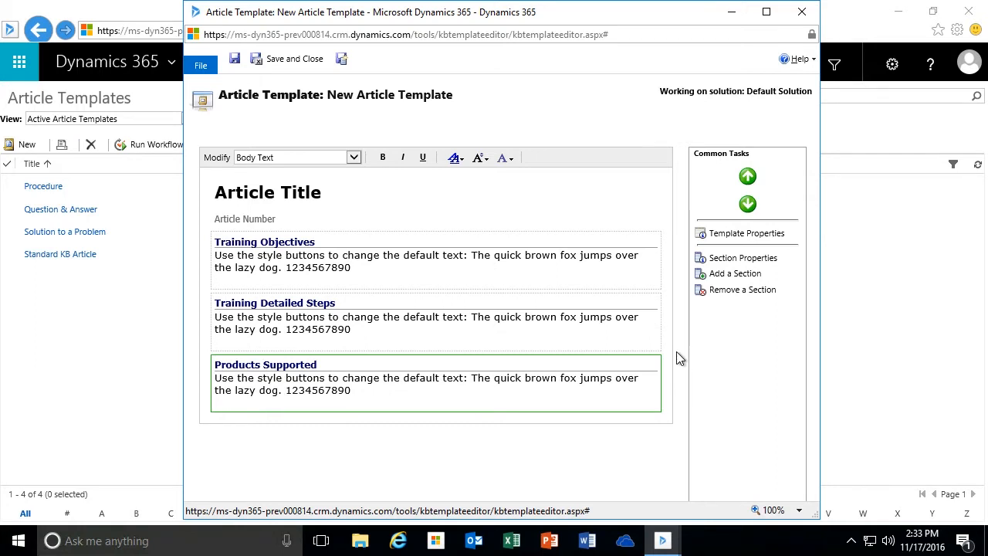
Step: Move the Products Supported section above the other sections of the article template and remove it
left_click(747, 178)
left_click(747, 178)
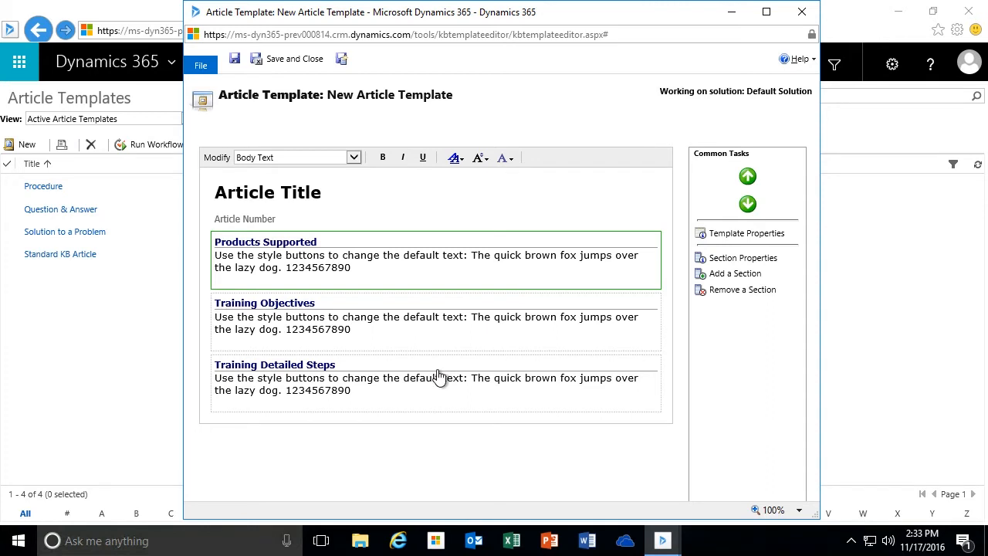
mouse_move(432, 338)
mouse_move(454, 297)
left_click(724, 291)
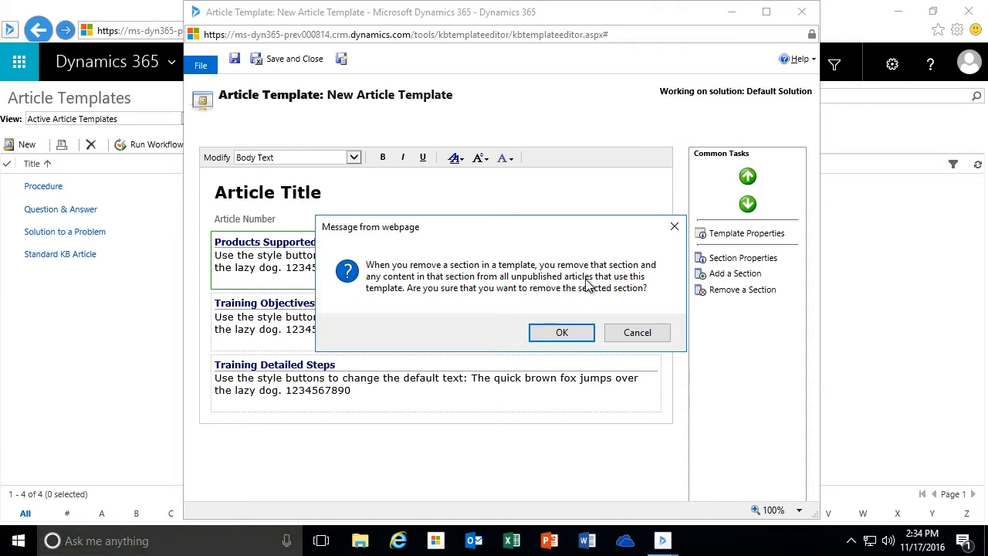
left_click(558, 336)
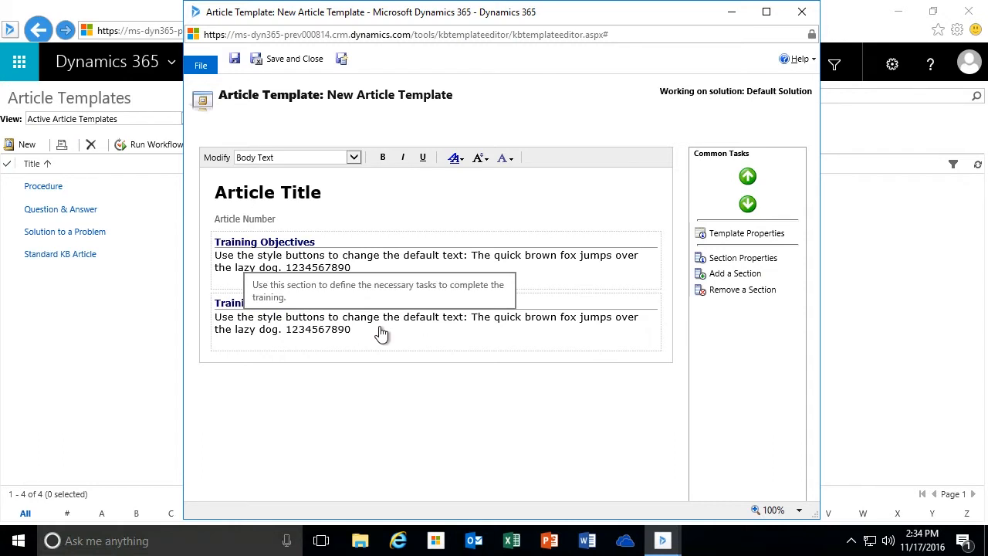
Step: Review the title and instructions in the properties of the Training Objectives section
left_click(384, 270)
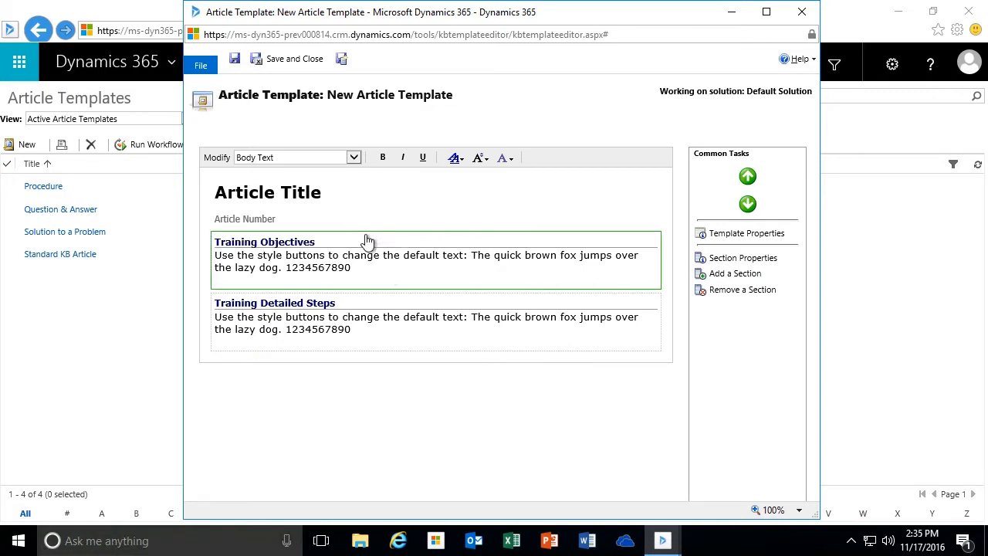
left_click(713, 260)
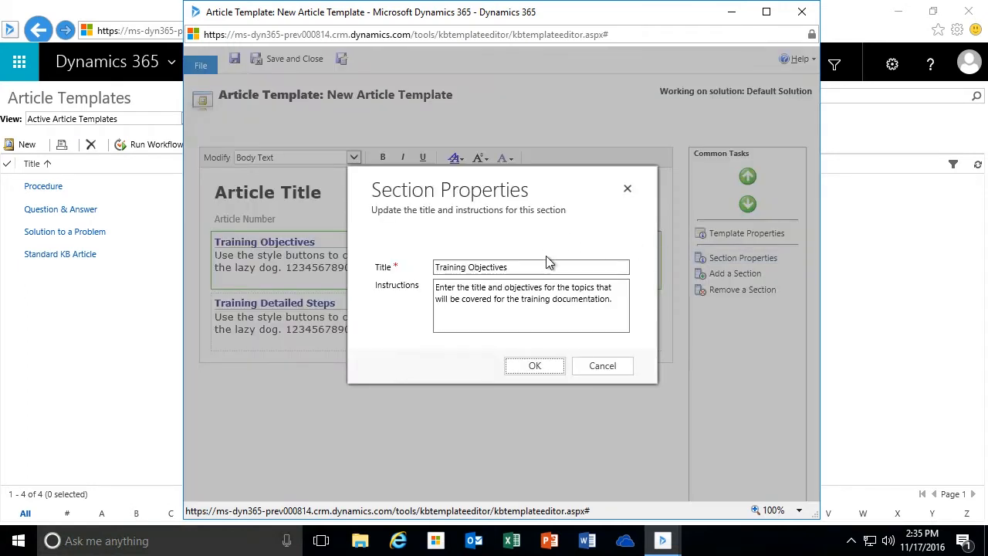
left_click(614, 300)
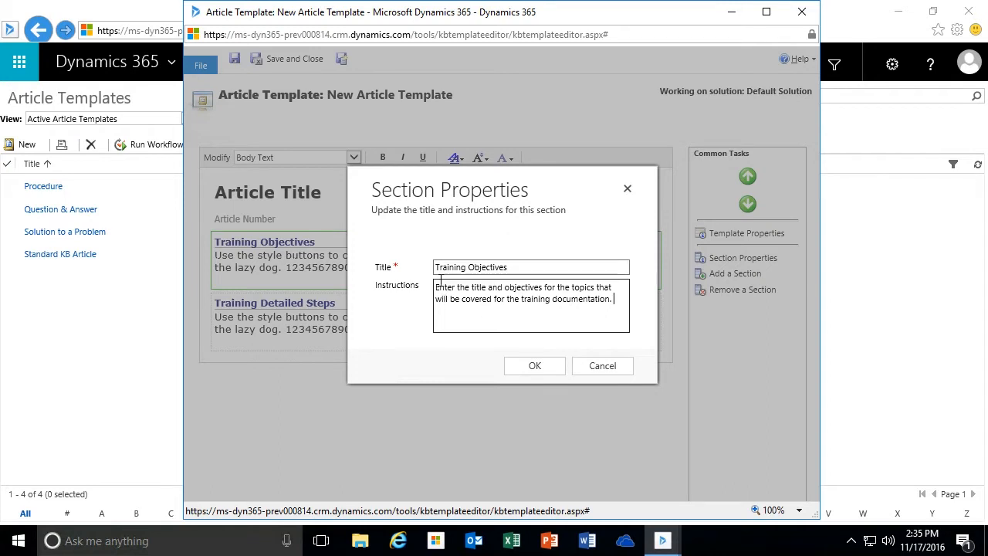
left_click_drag(530, 267, 415, 267)
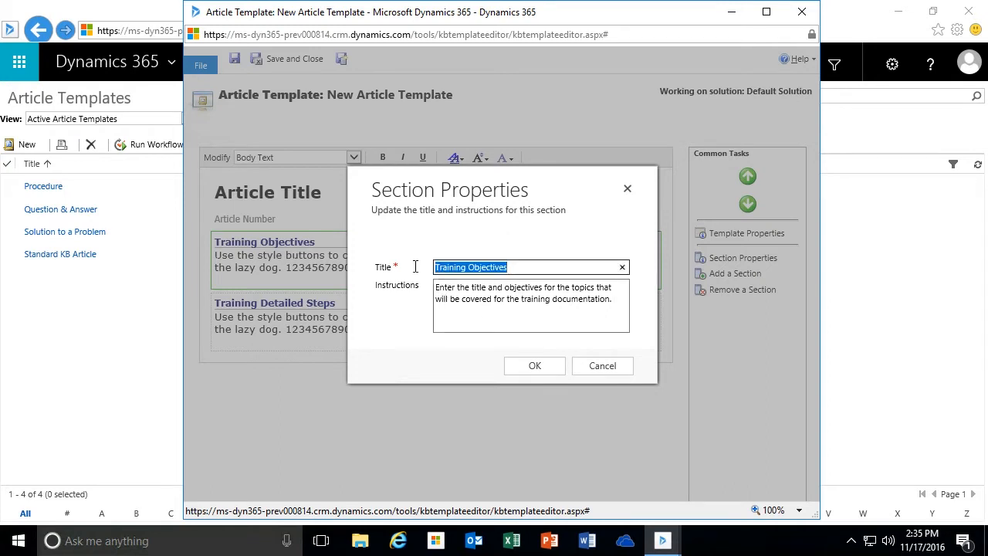
left_click(615, 303)
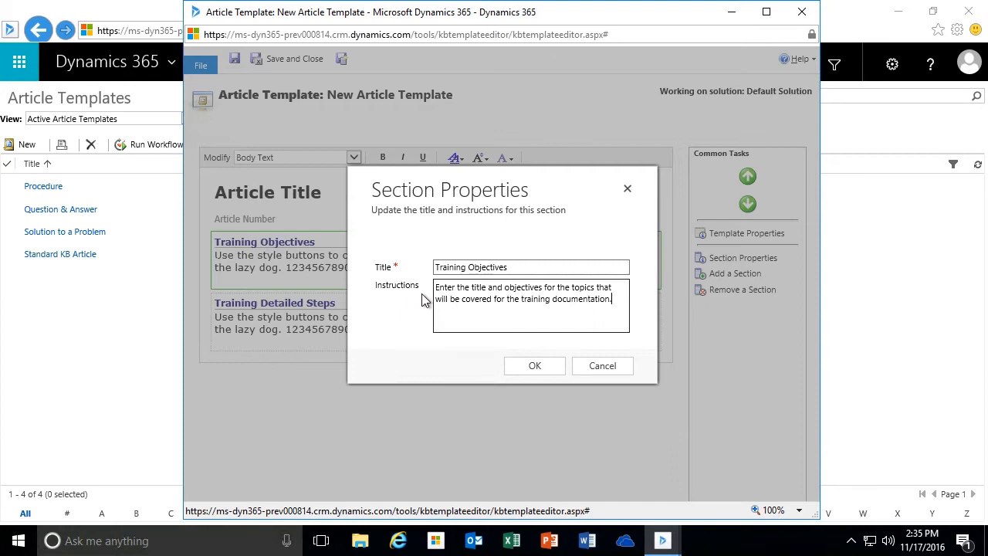
left_click(534, 369)
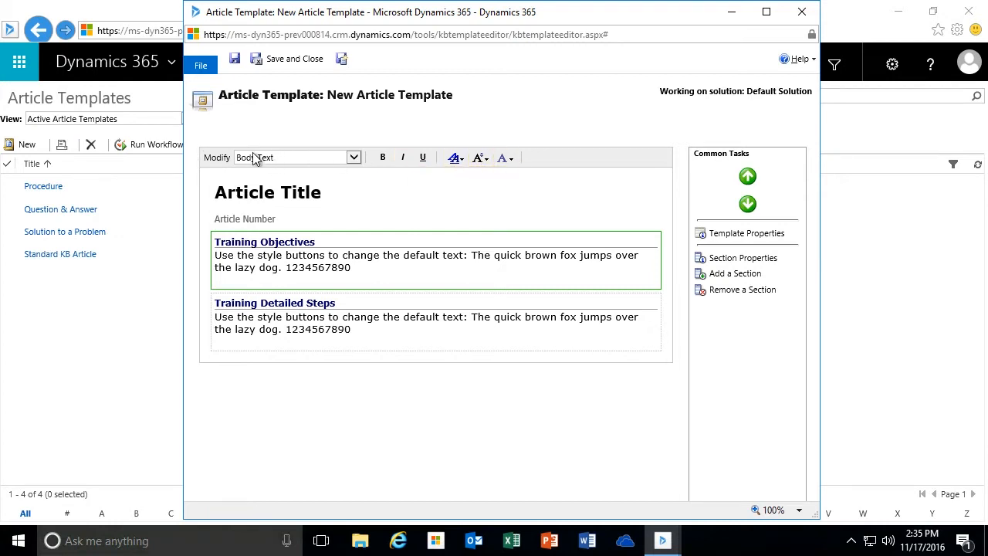
Step: Format the template's Title style with underline, the Tahoma font and an 18-point size
left_click(353, 158)
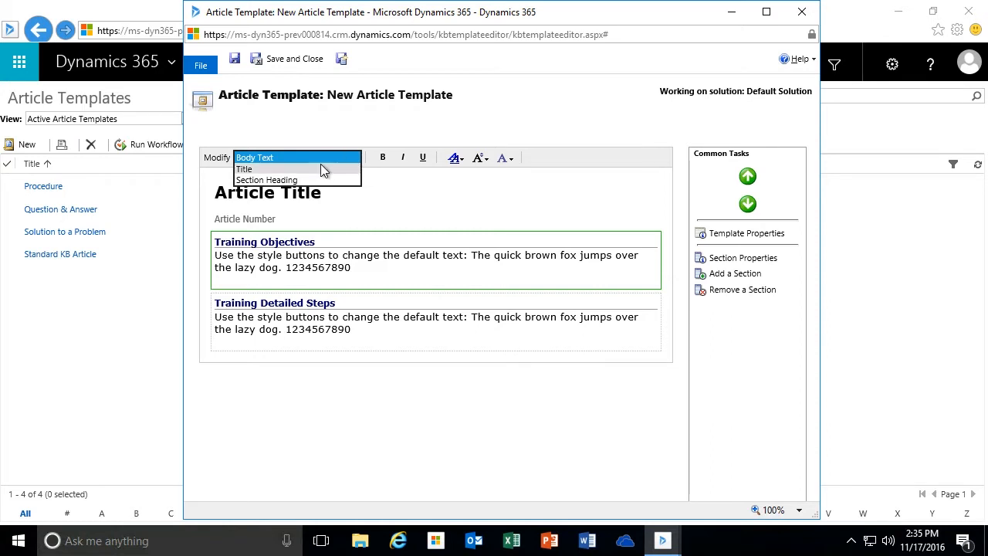
left_click(307, 206)
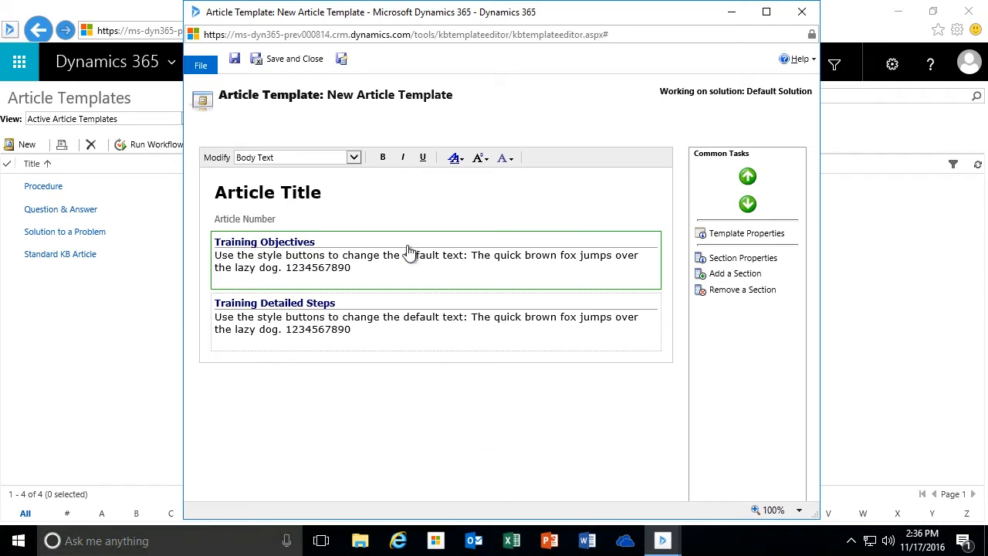
left_click(353, 157)
left_click(246, 169)
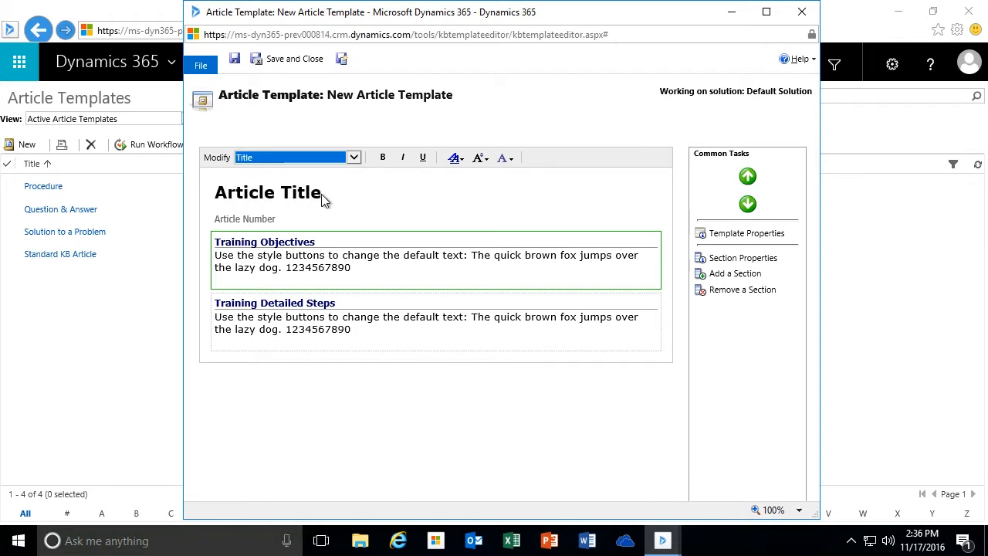
left_click(422, 158)
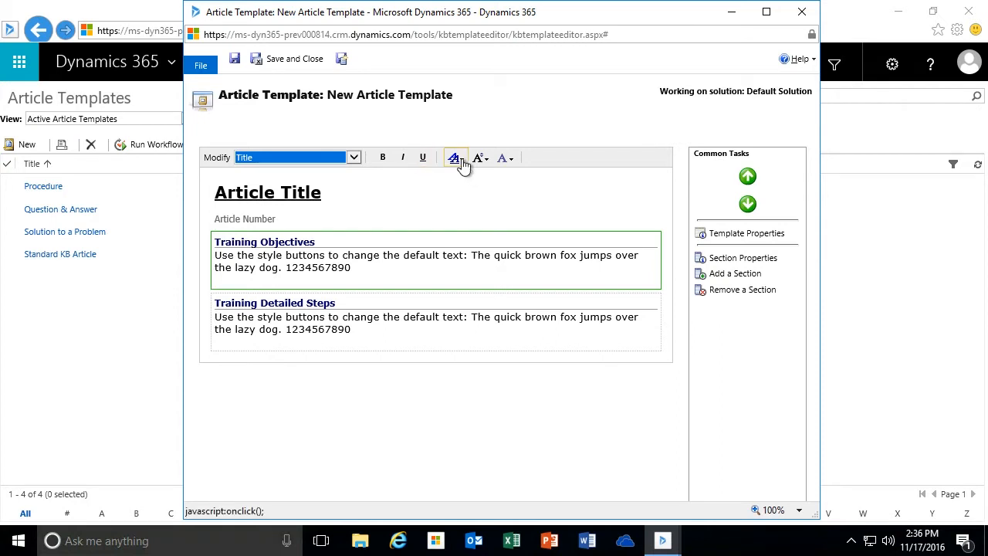
left_click(456, 158)
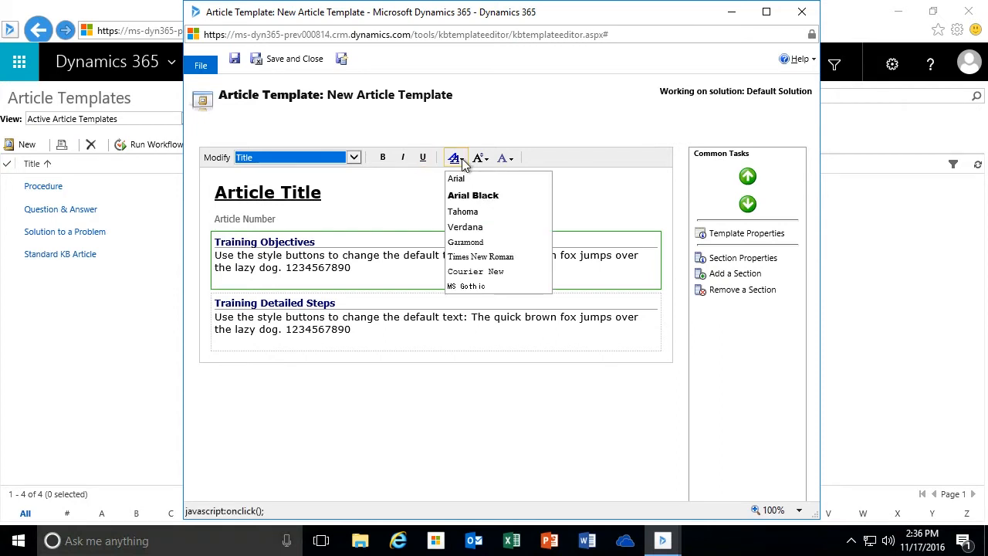
left_click(469, 214)
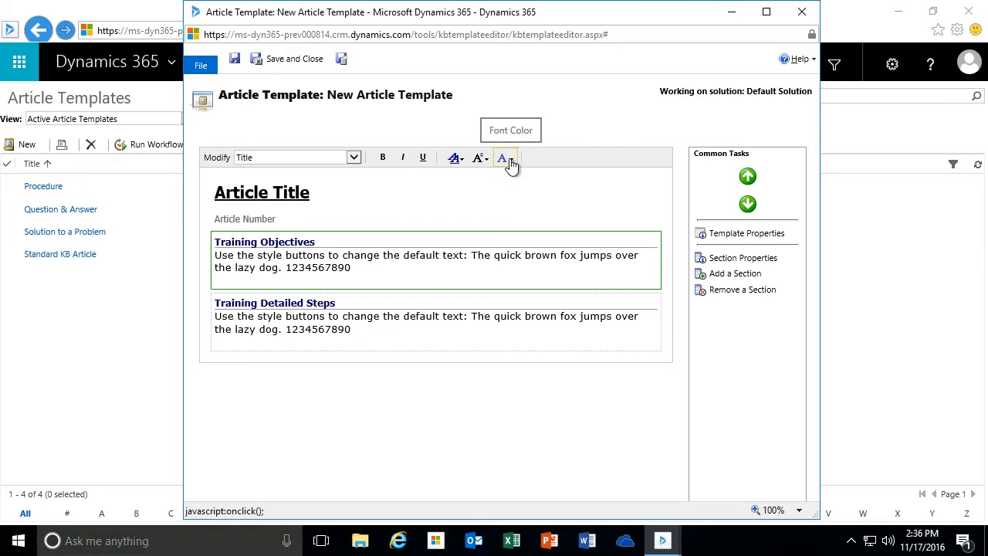
left_click(478, 158)
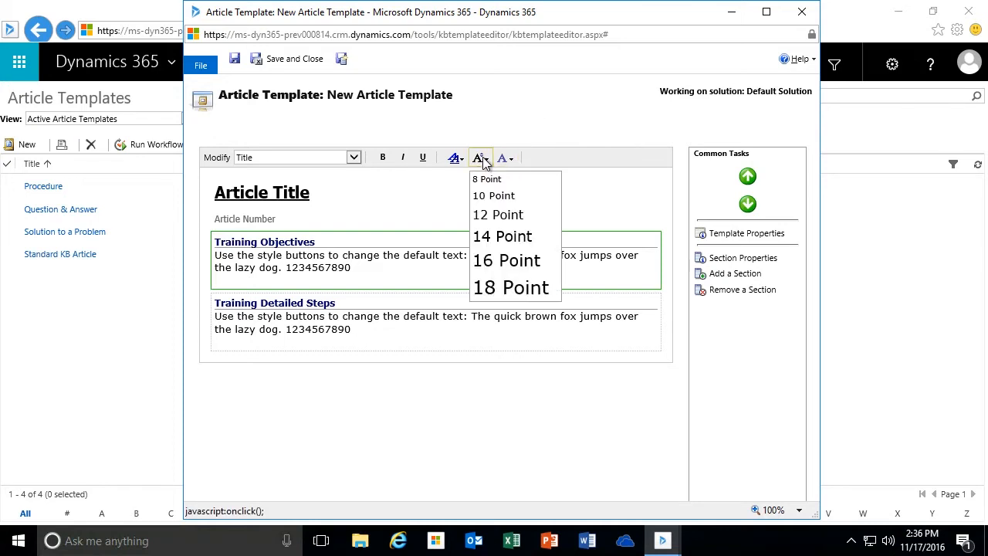
left_click(484, 288)
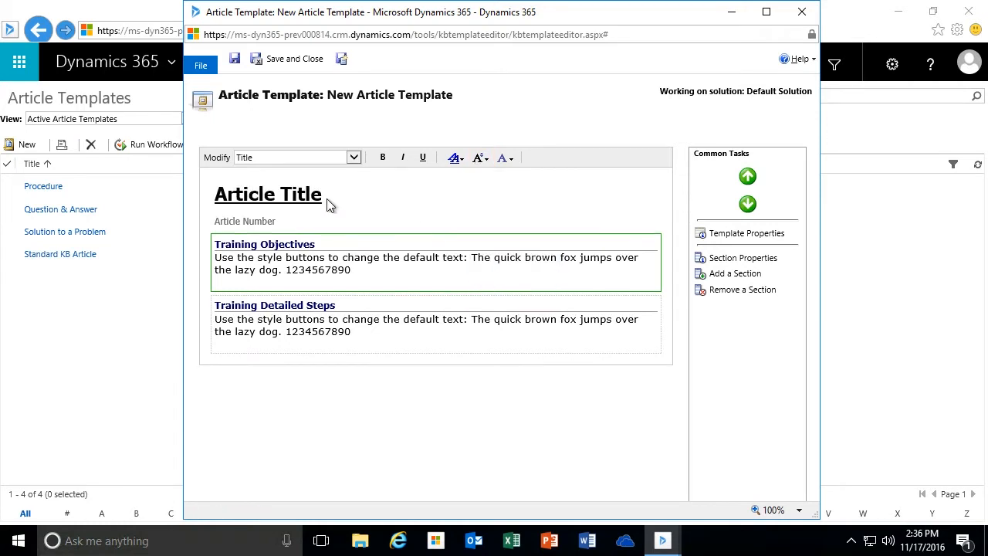
Step: Make the Title style italic in Tahoma and colour it dark blue
left_click(402, 158)
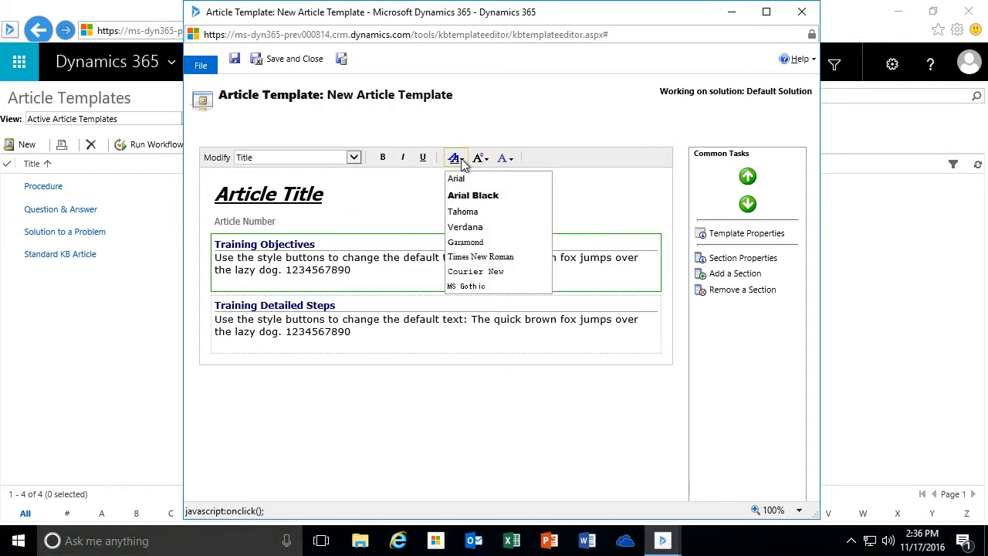
left_click(464, 212)
left_click(514, 159)
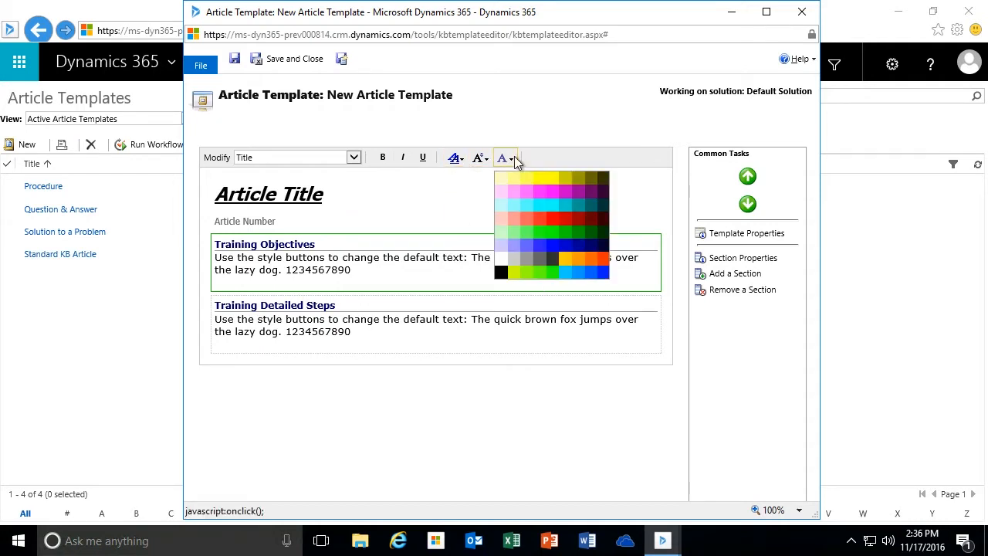
left_click(591, 253)
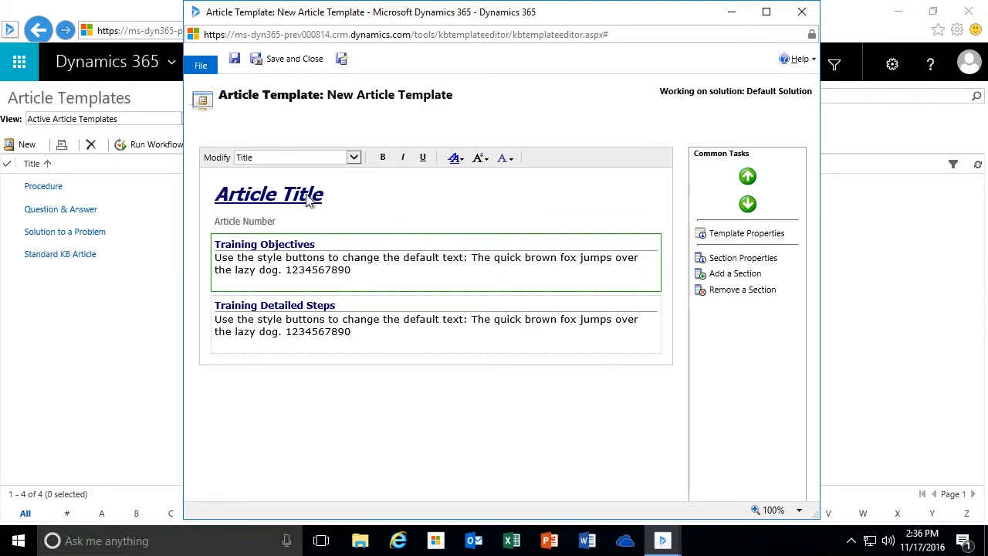
Step: Format the Section Heading style as italic in the Tahoma font
left_click(354, 159)
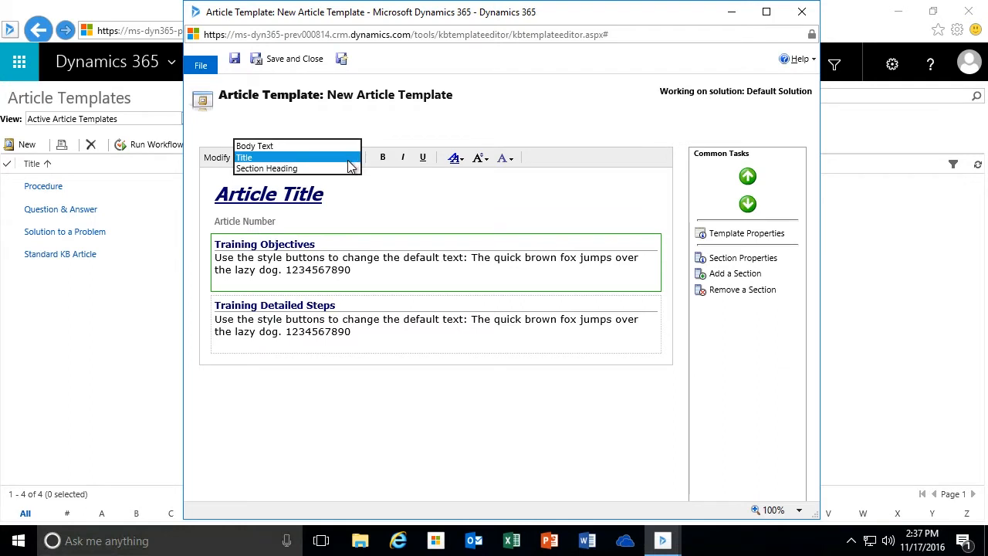
left_click(278, 168)
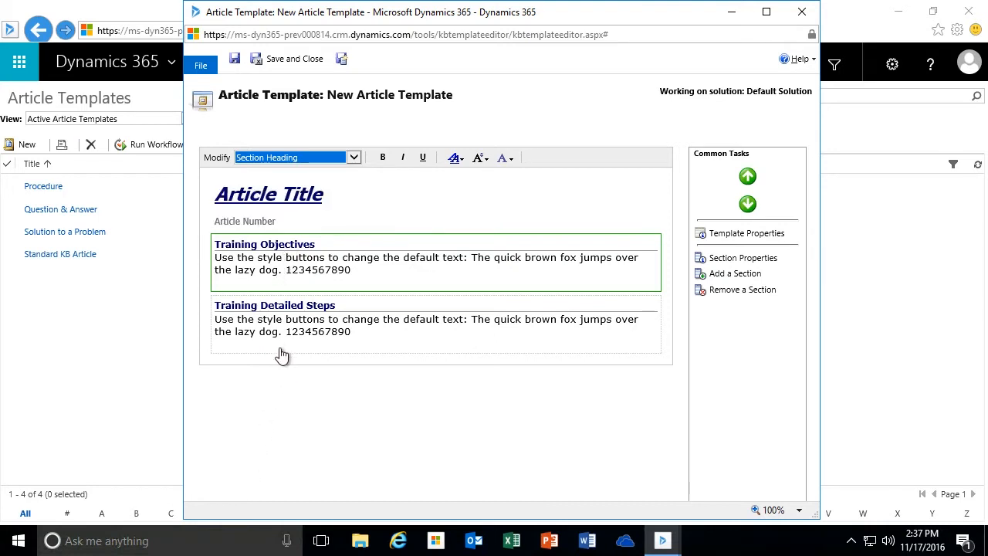
left_click(297, 252)
left_click(298, 315)
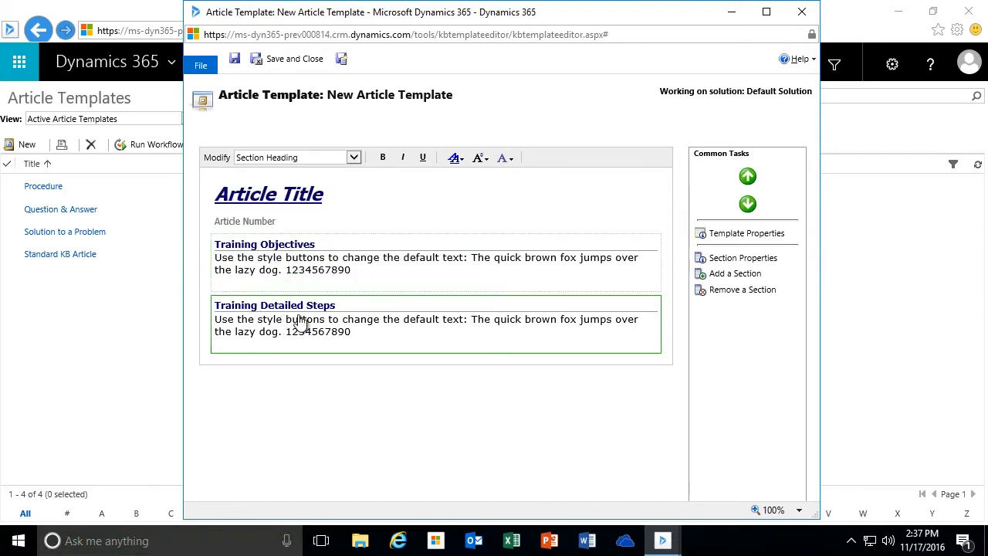
left_click(305, 268)
left_click(308, 312)
left_click(403, 164)
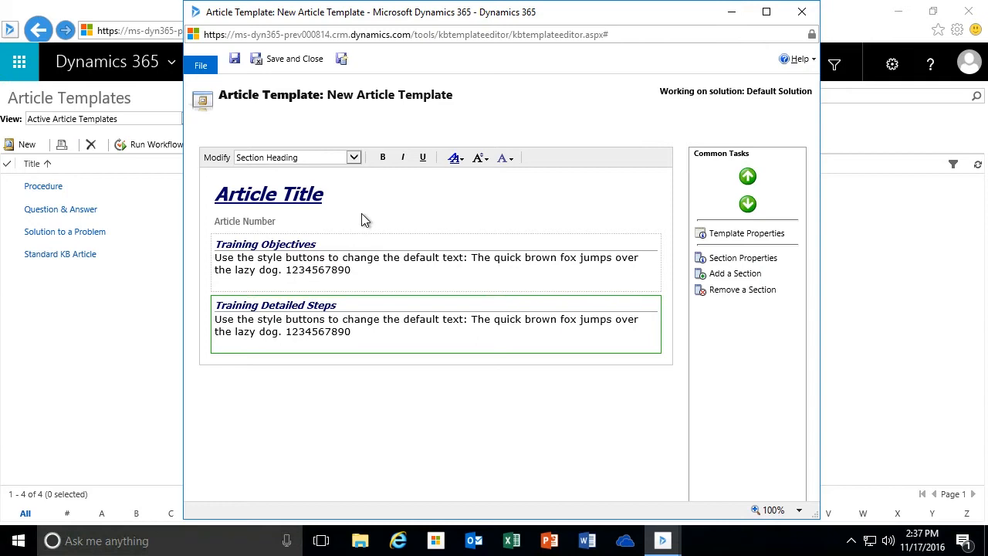
left_click(459, 160)
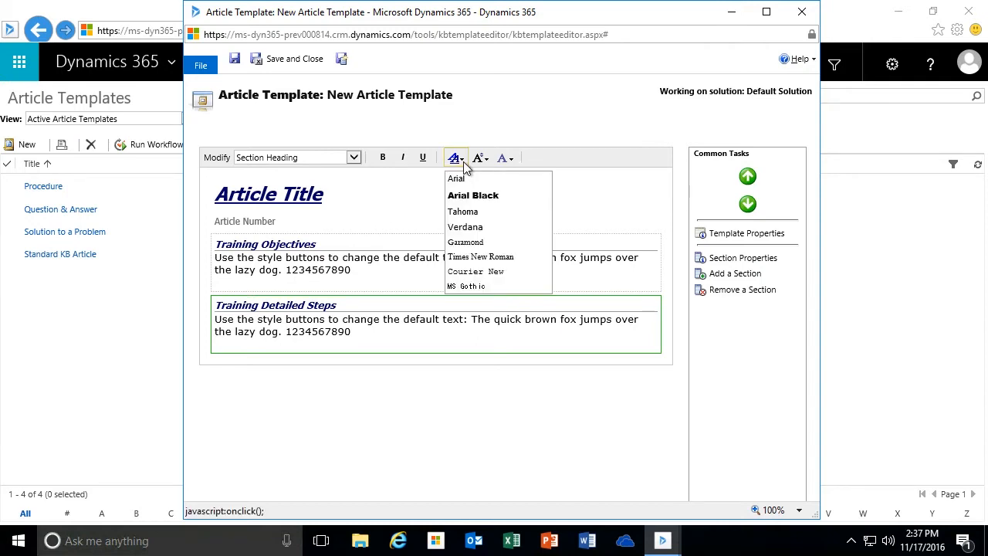
left_click(466, 211)
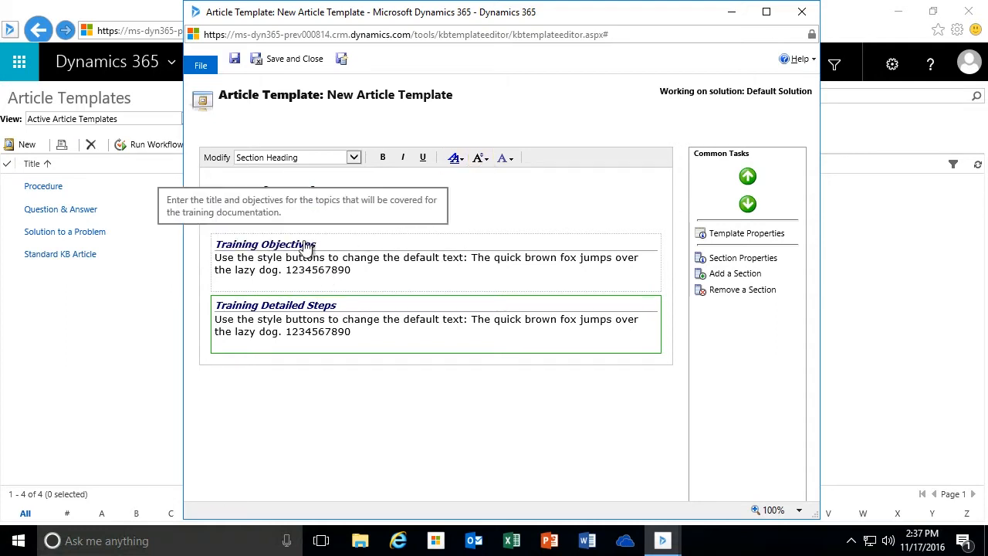
Step: Set the Section Heading style to 12 point and colour it dark blue
left_click(462, 164)
left_click(482, 159)
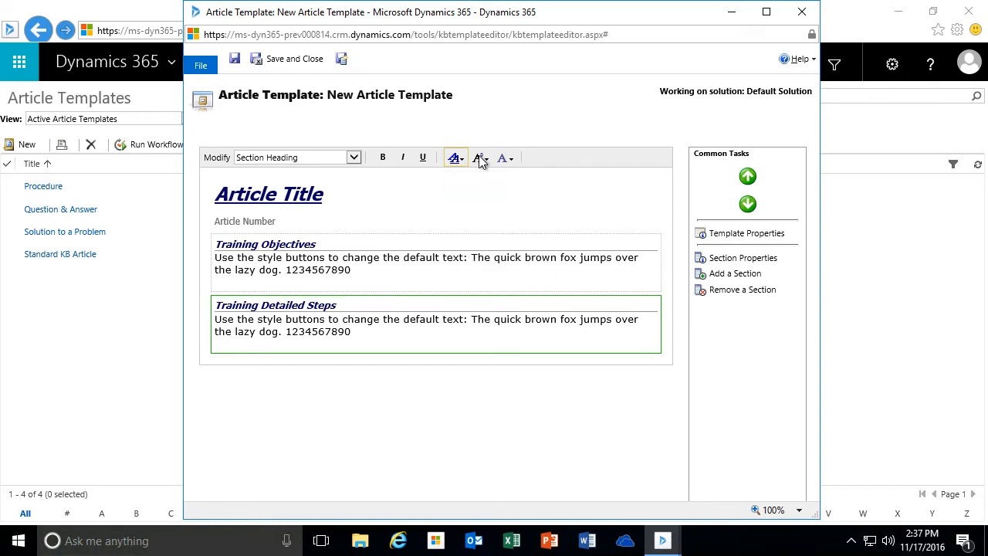
left_click(483, 159)
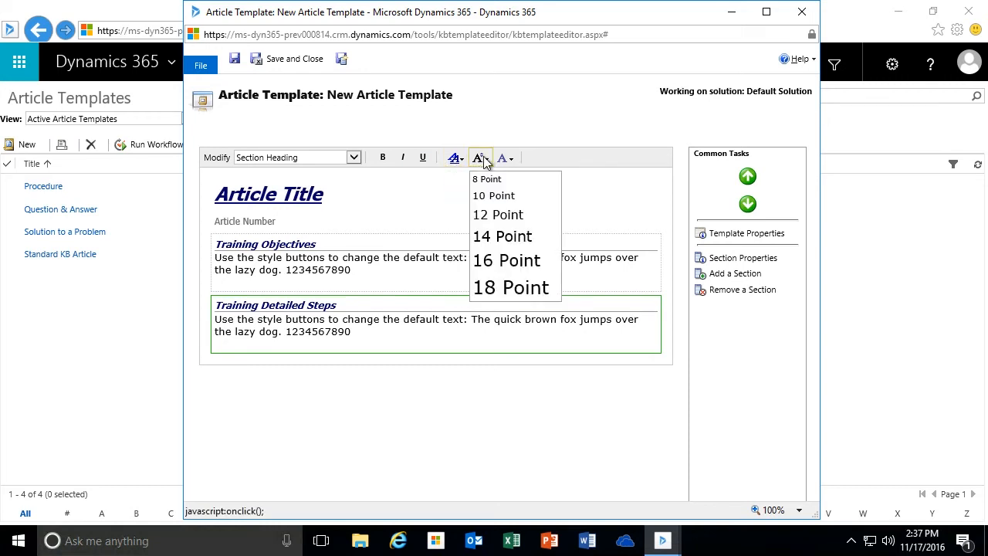
left_click(484, 215)
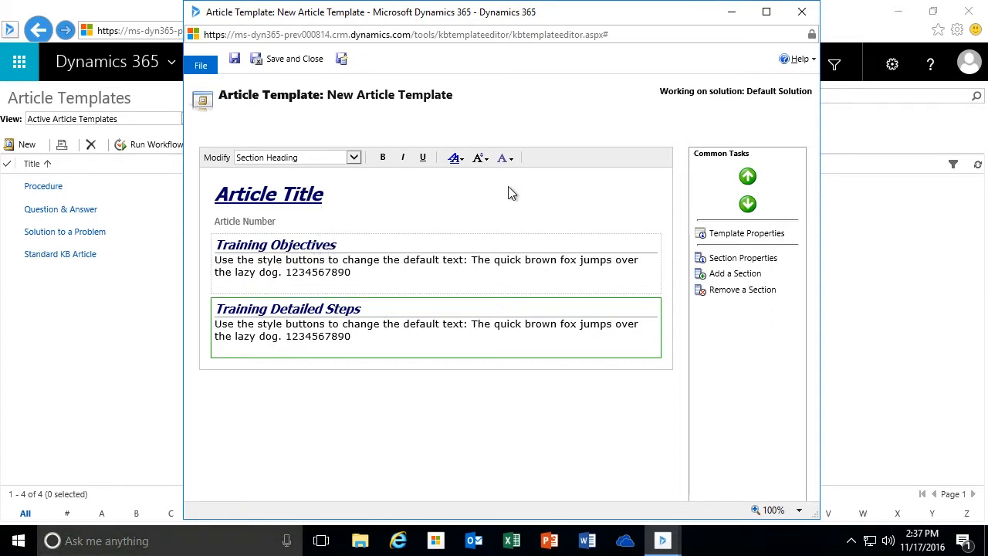
left_click(509, 158)
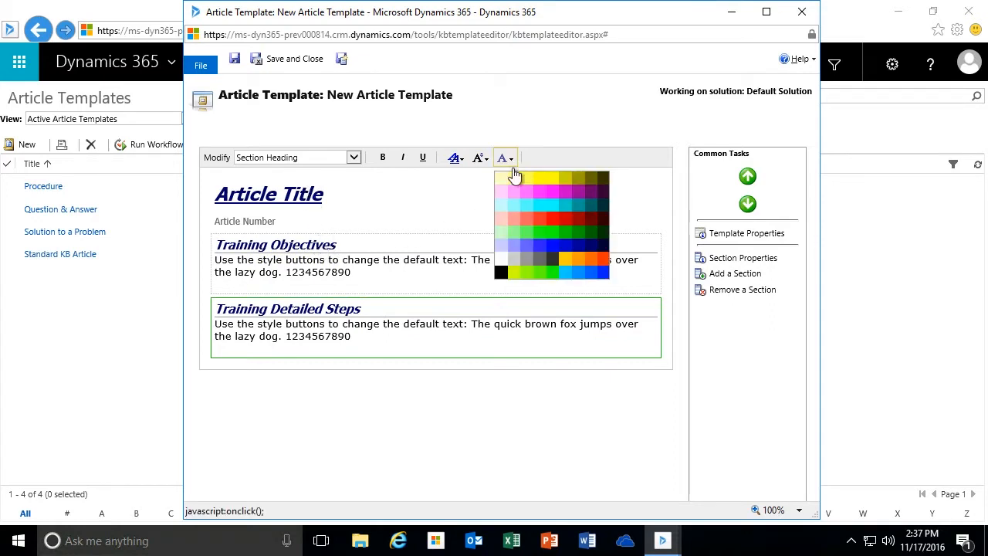
left_click(590, 246)
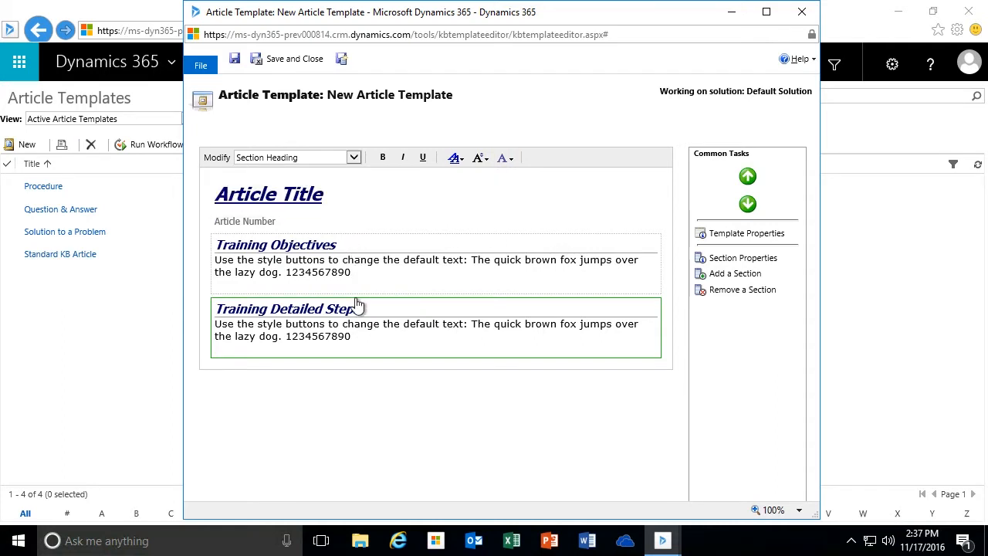
Step: Change the font of the Body Text style to Tahoma
left_click(354, 158)
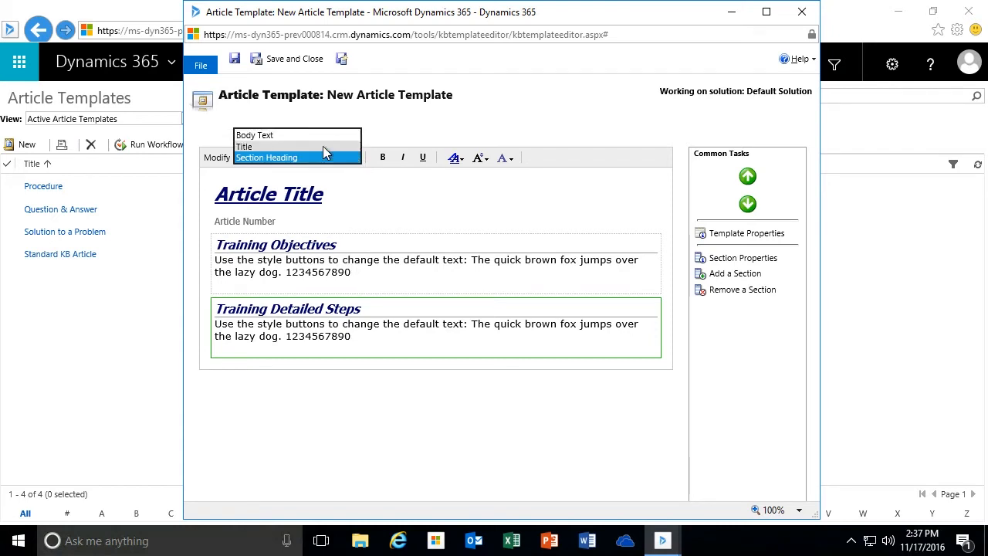
left_click(298, 137)
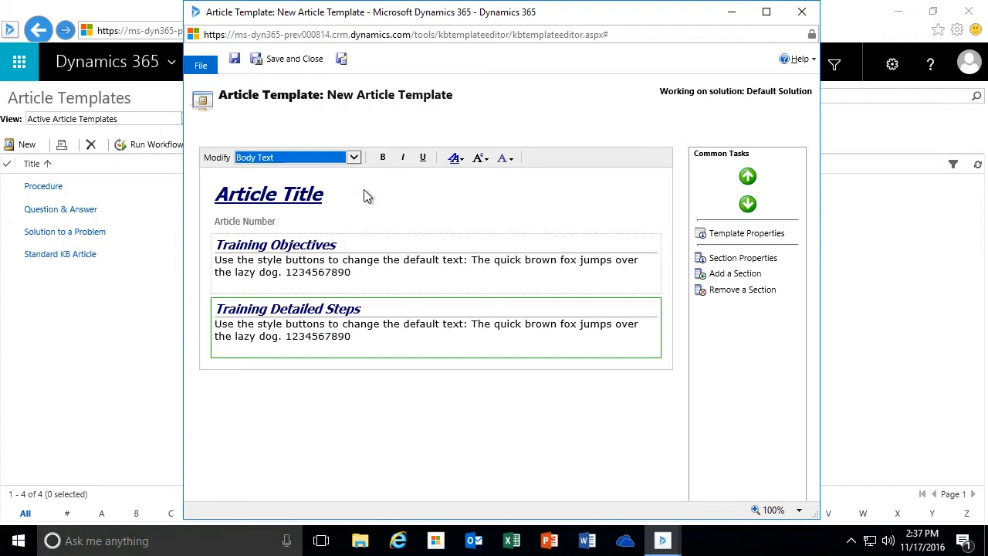
left_click(552, 275)
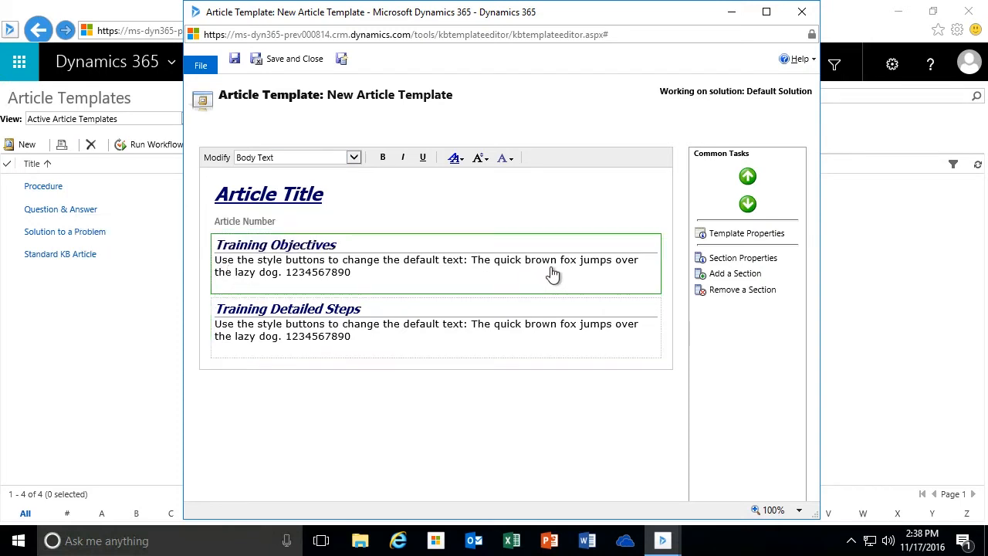
left_click(511, 336)
left_click(514, 277)
left_click(457, 159)
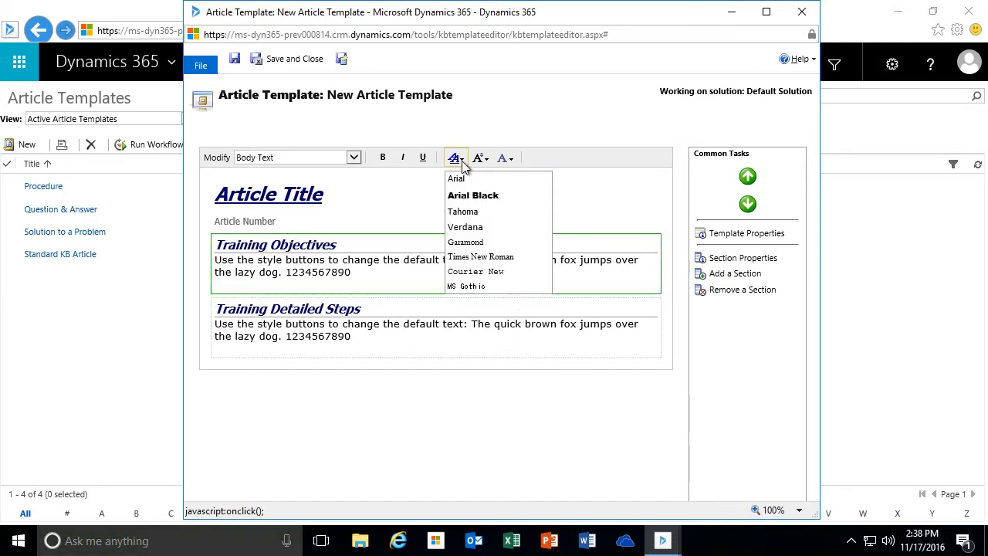
left_click(471, 213)
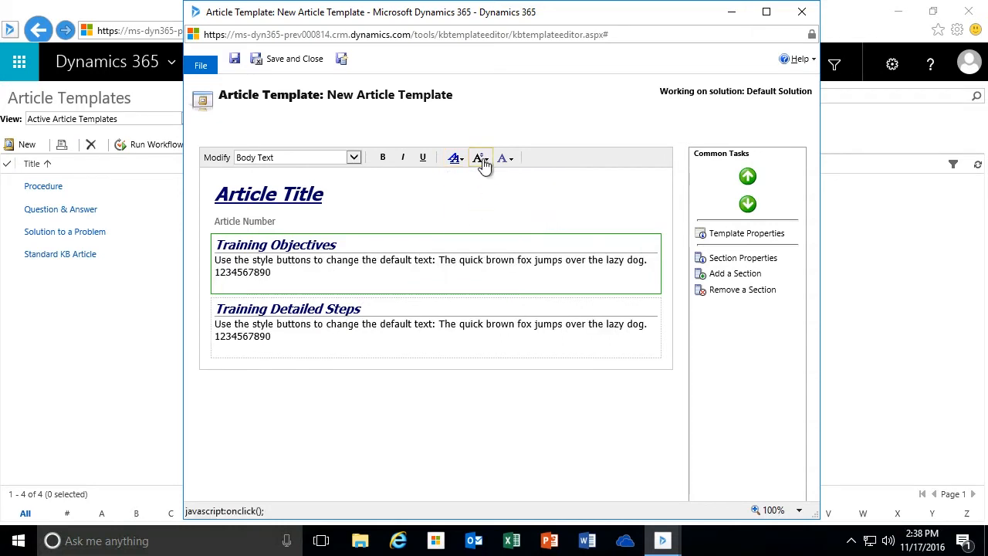
Step: Set the Body Text style to 10 point
left_click(480, 159)
left_click(492, 216)
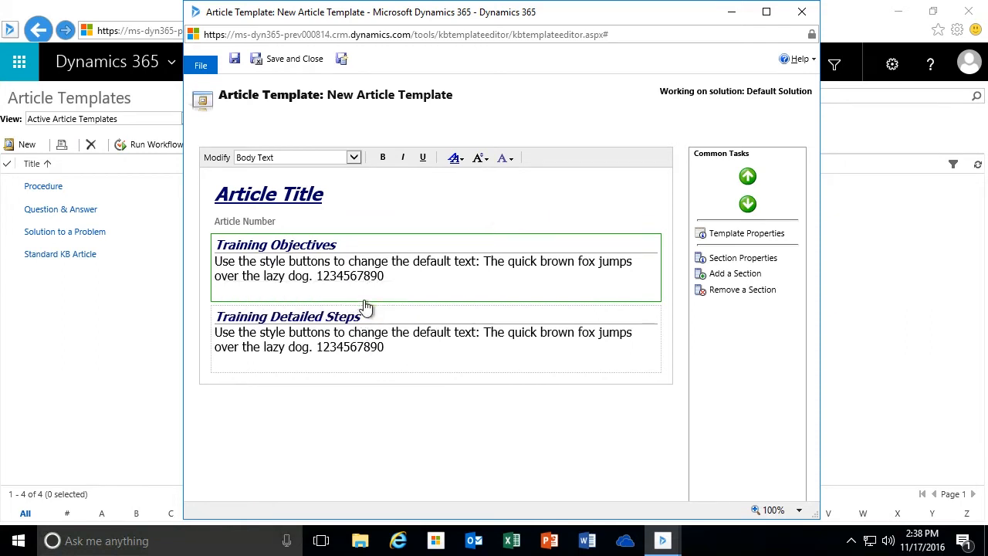
left_click(488, 162)
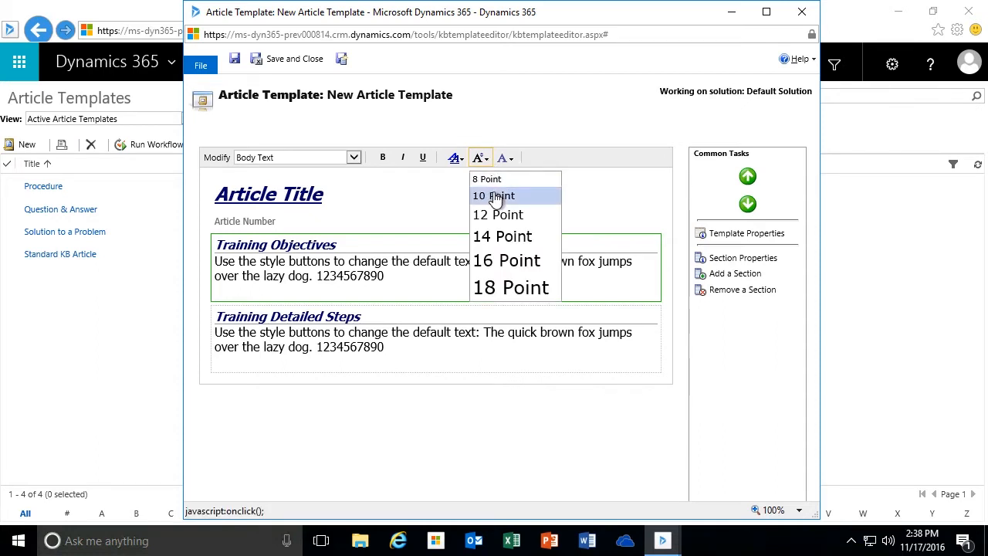
left_click(496, 197)
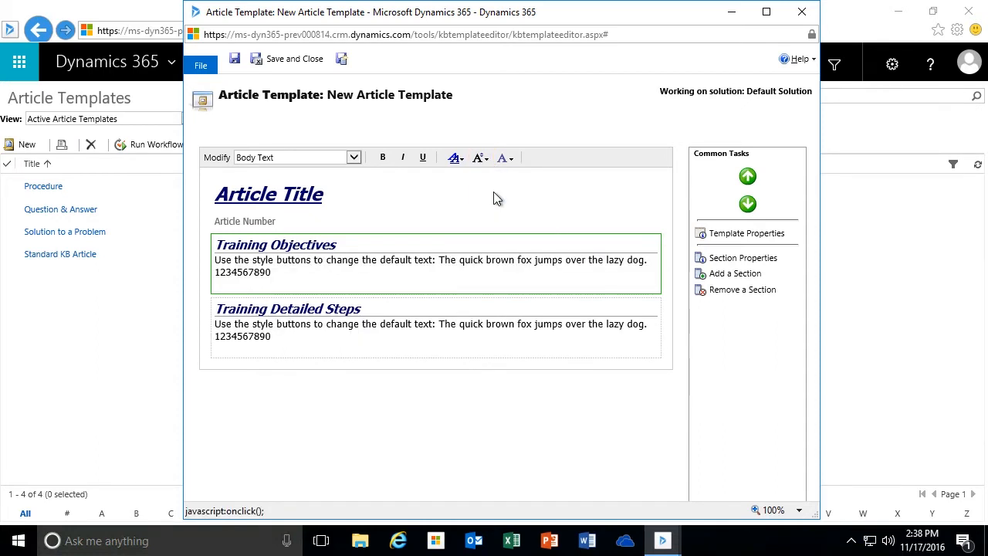
Step: Colour the Body Text style dark grey, and save and close the article template
left_click(511, 160)
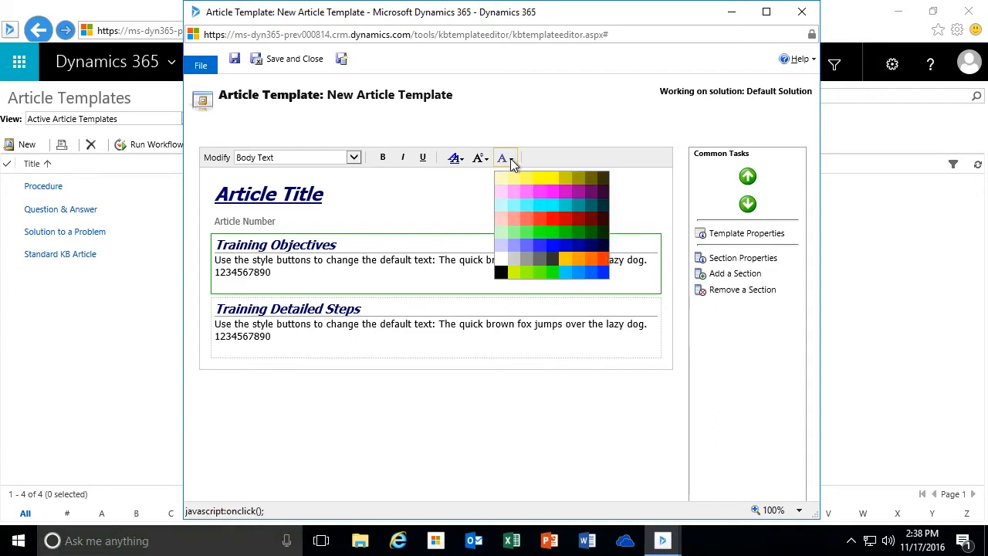
left_click(551, 264)
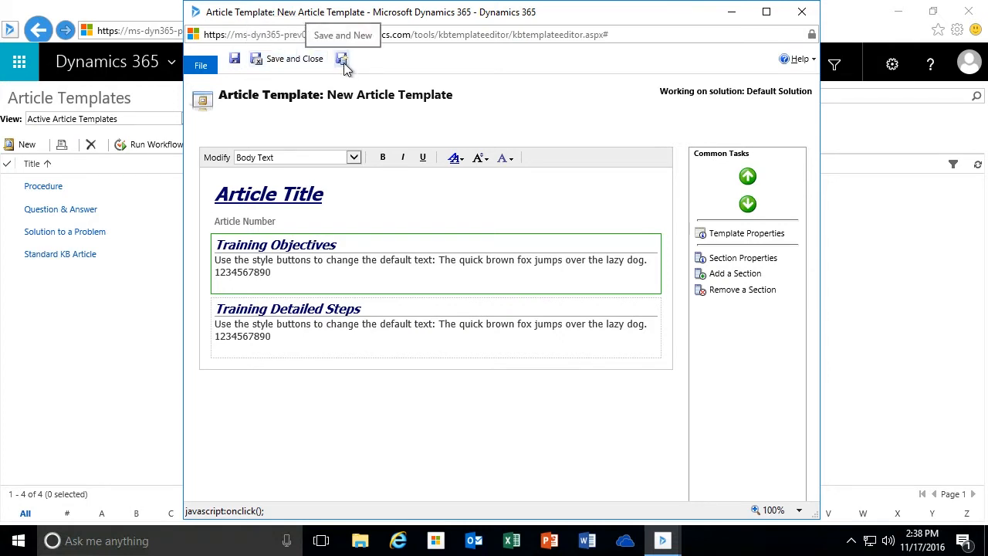
left_click(287, 60)
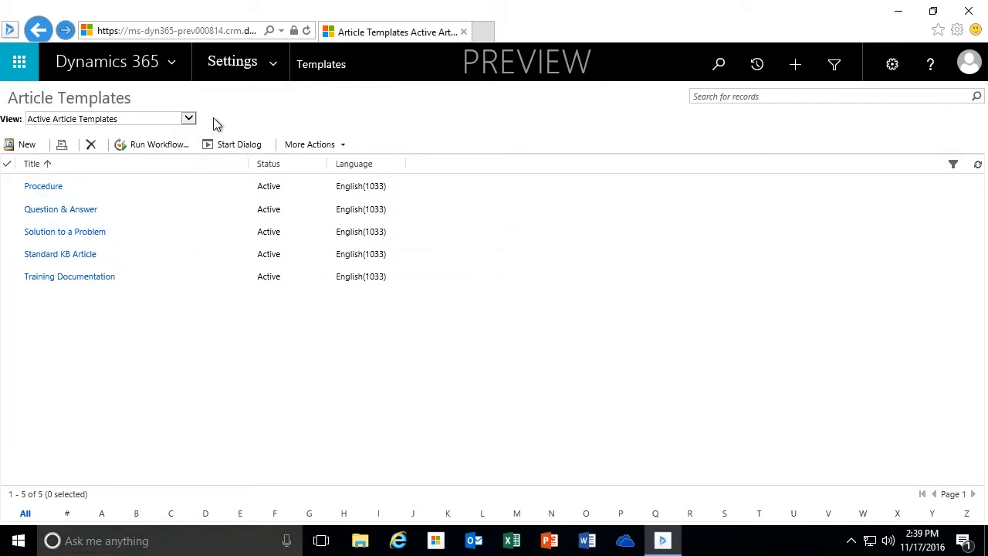
Step: Review the All, All Language and Inactive Article Templates views, and return to Active Article Templates
left_click(190, 121)
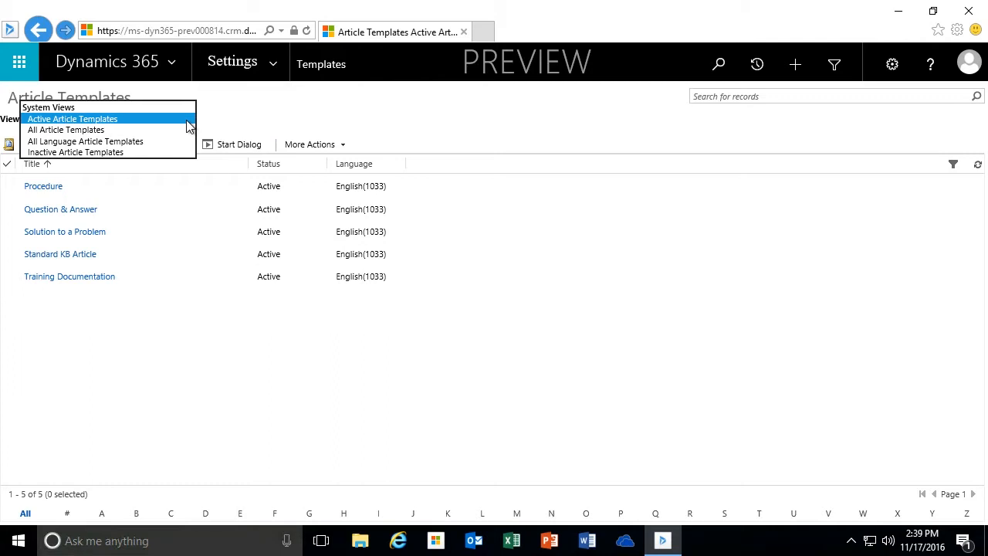
left_click(97, 131)
left_click(188, 119)
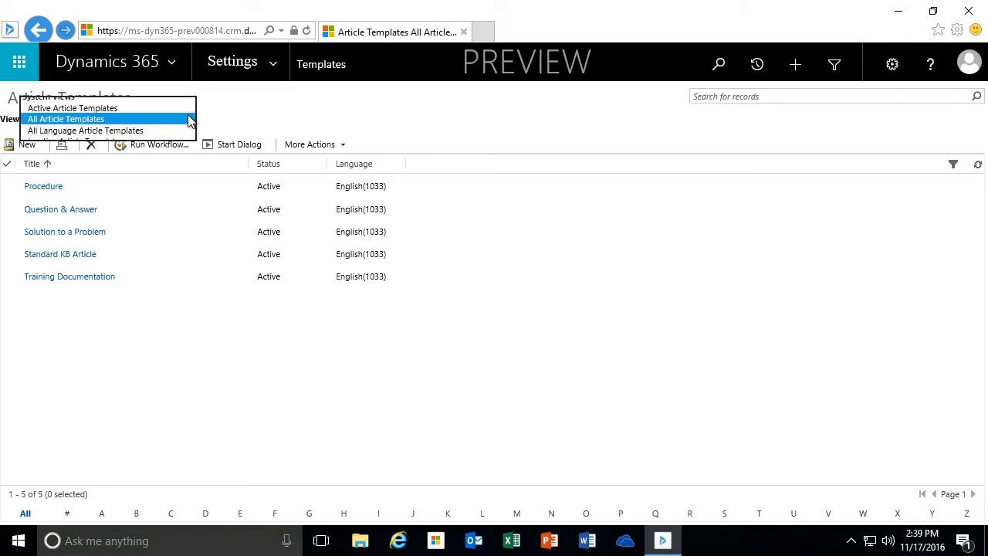
left_click(137, 131)
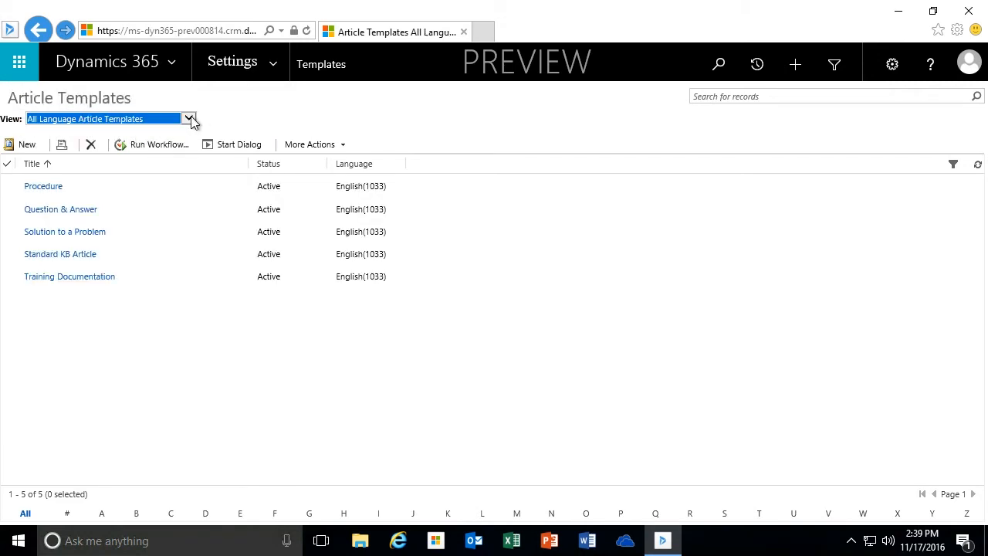
left_click(189, 119)
left_click(77, 130)
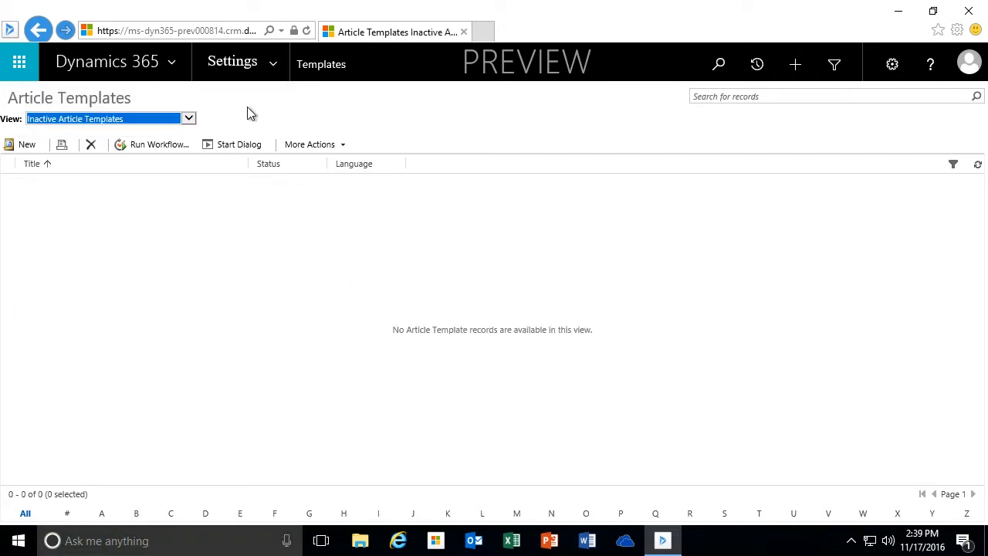
left_click(189, 119)
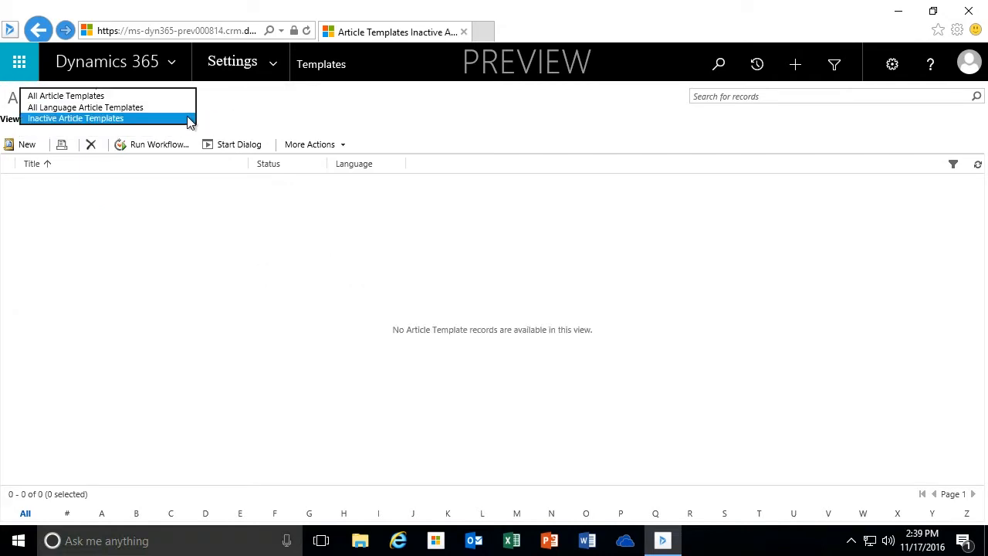
left_click(85, 82)
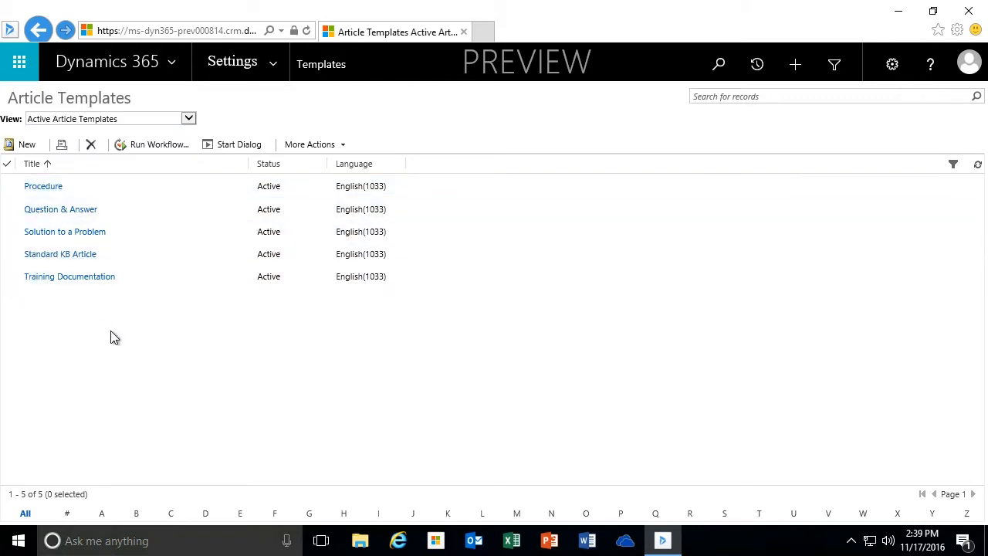
Step: Deactivate the Training Documentation article template and confirm the deactivation
left_click(9, 277)
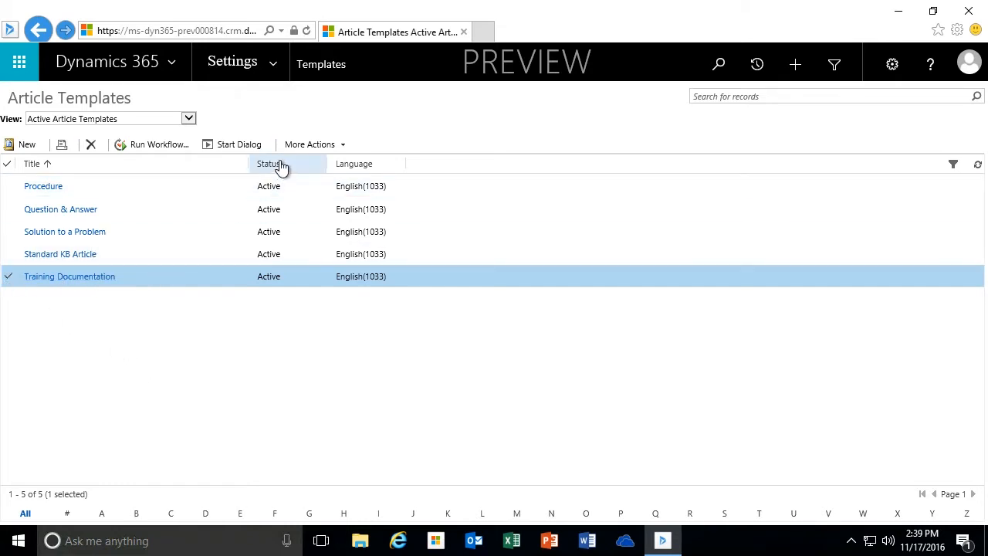
left_click(342, 146)
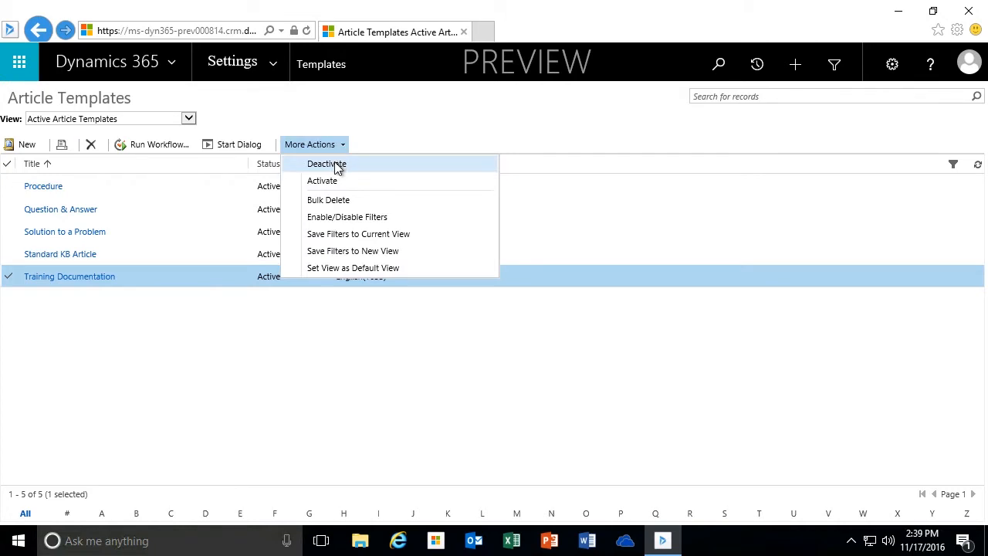
left_click(335, 166)
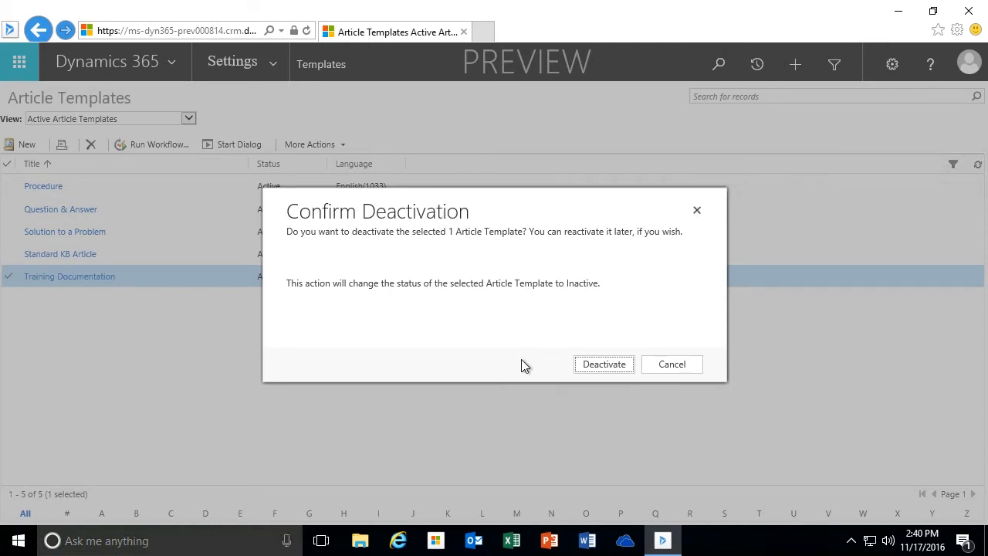
left_click(598, 368)
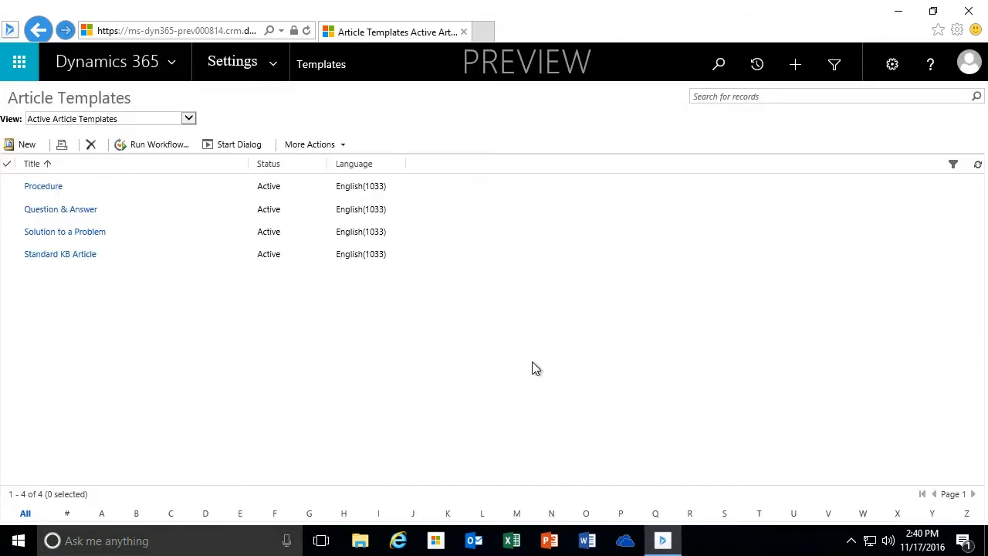
Step: Reactivate the Training Documentation template from the Inactive Article Templates view and return to the Active Article Templates view
left_click(188, 118)
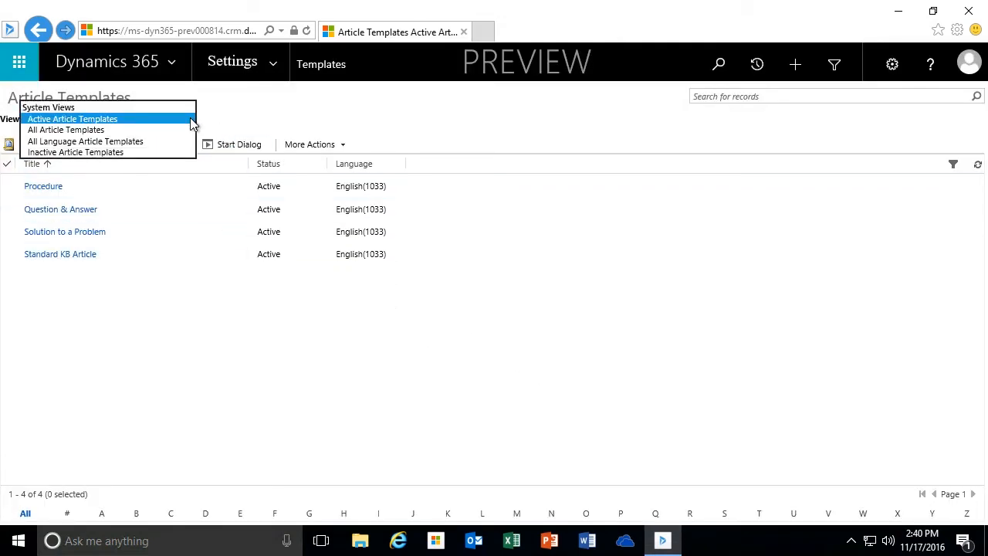
left_click(99, 152)
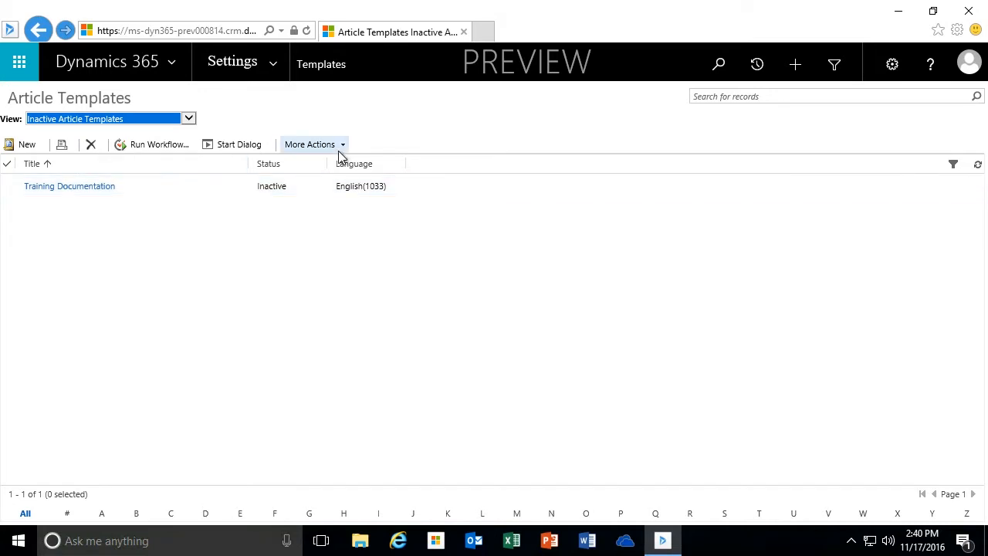
left_click(11, 189)
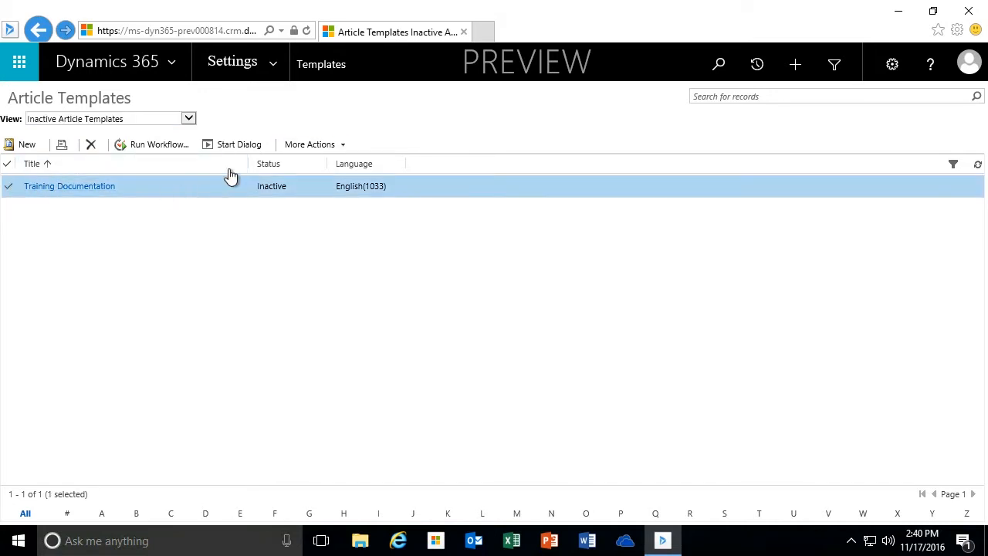
left_click(342, 146)
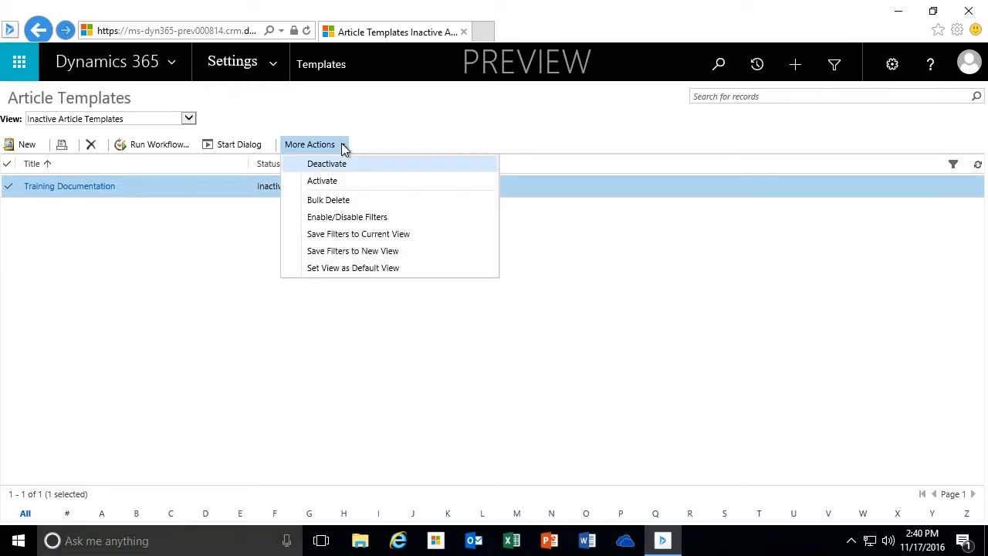
left_click(328, 180)
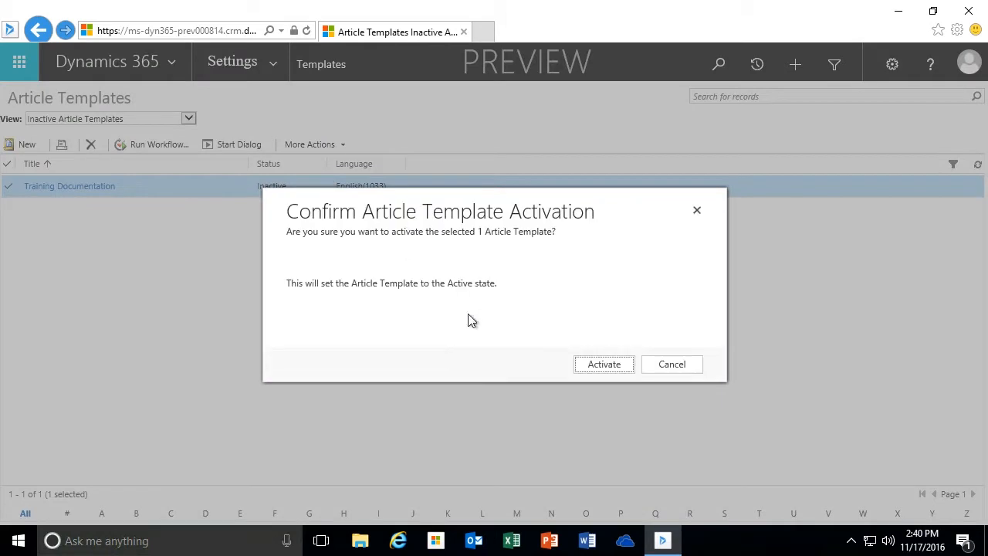
left_click(604, 368)
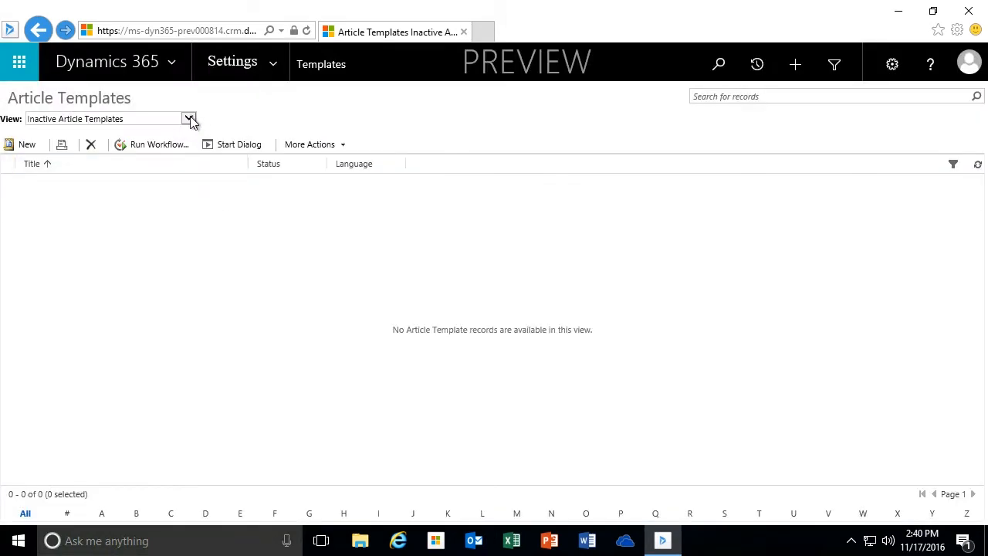
left_click(189, 122)
left_click(89, 85)
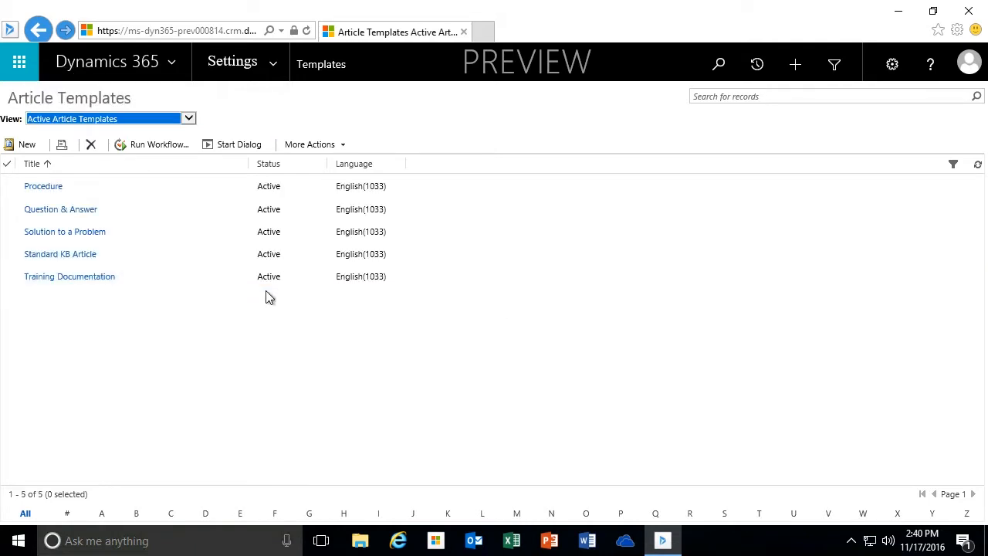
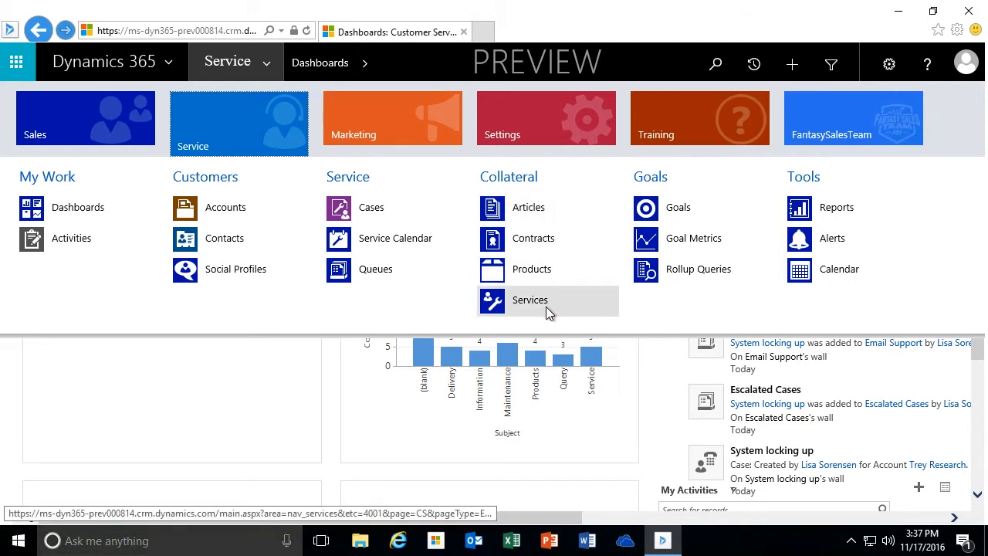
Step: Open the Articles list in the Service area and show the Published Articles view
left_click(525, 213)
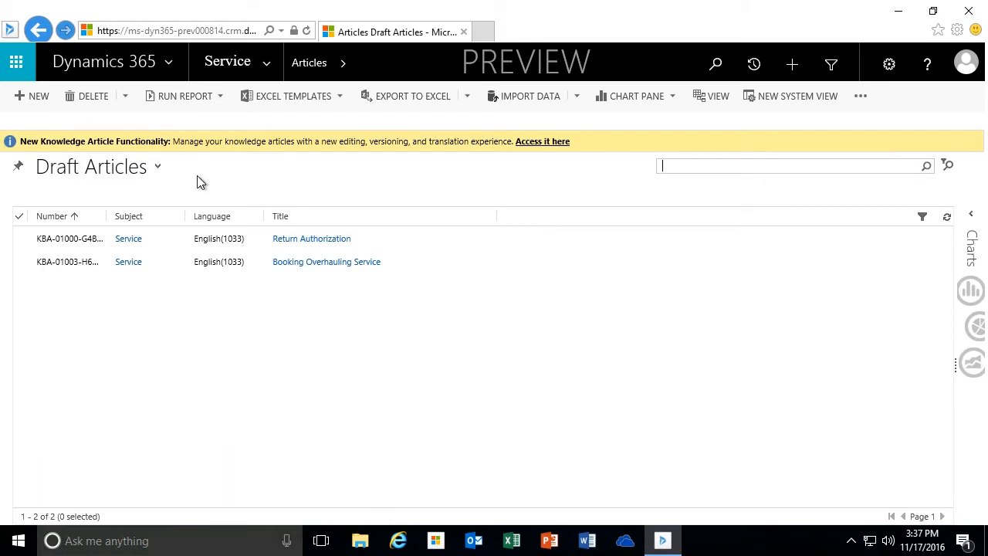
left_click(157, 169)
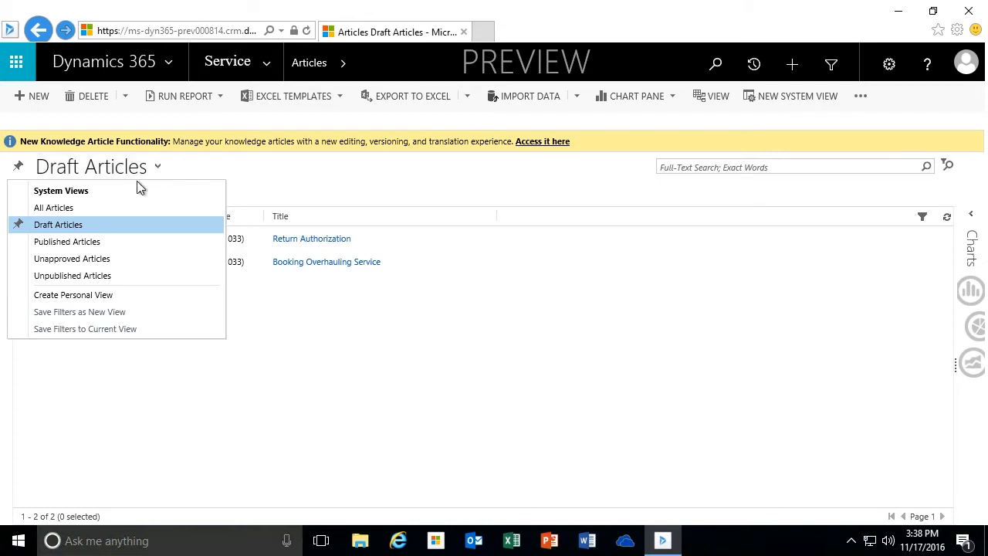
left_click(93, 244)
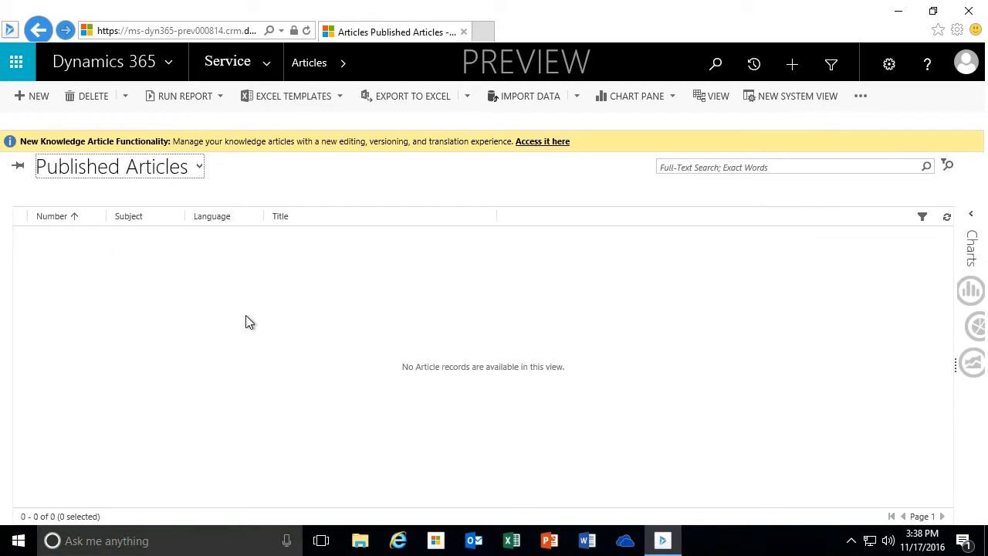
Step: Review the Unapproved Articles and Unpublished Articles views, widening the Number column in each to show the full article numbers
left_click(198, 169)
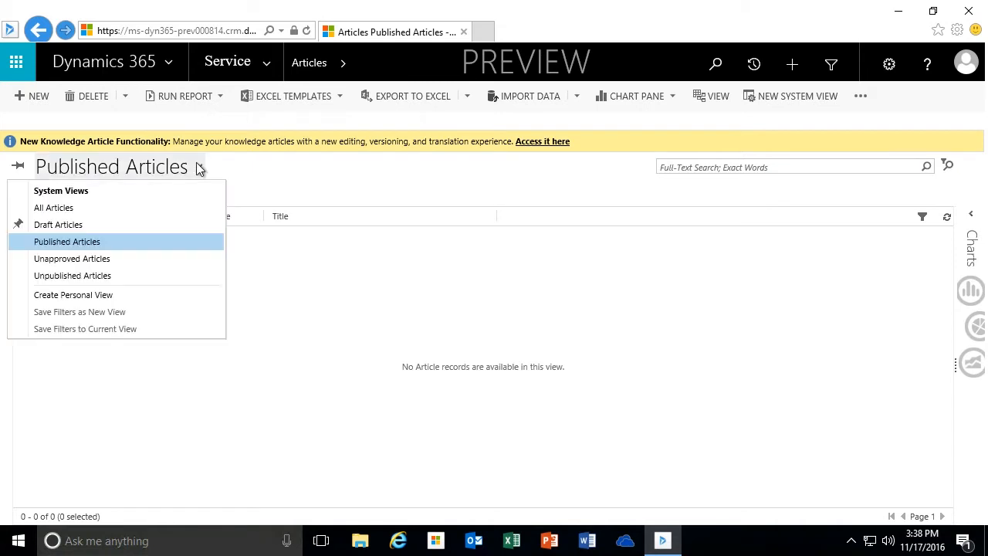
left_click(108, 262)
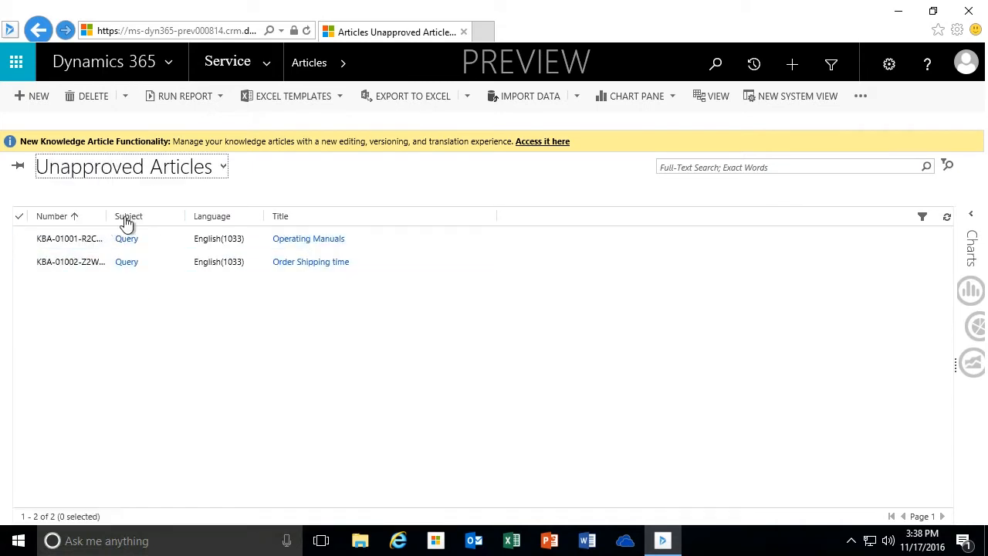
left_click_drag(106, 216, 142, 216)
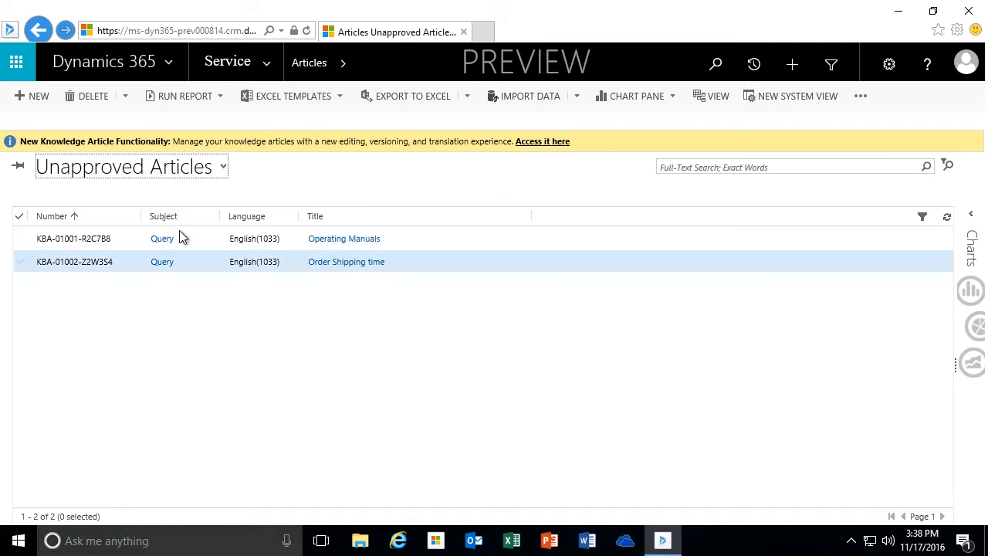
left_click(214, 170)
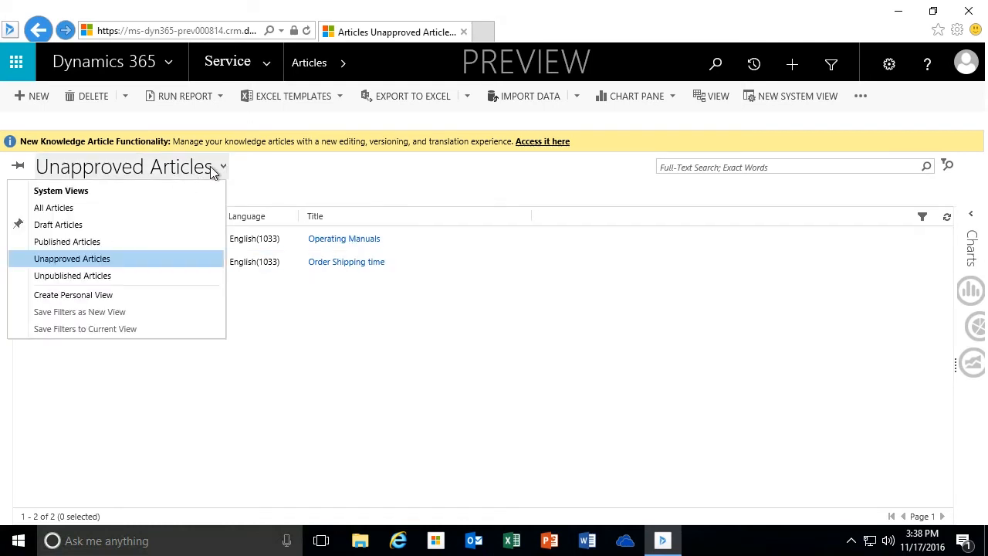
left_click(91, 278)
left_click_drag(108, 217, 150, 223)
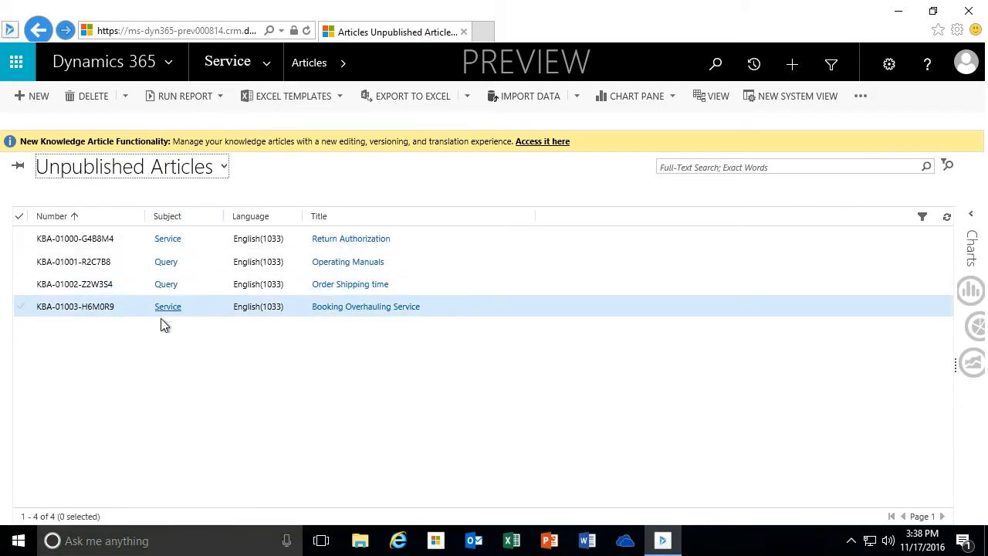
Step: Review the Draft Articles and Unapproved Articles views, then return to the Draft Articles view
left_click(216, 168)
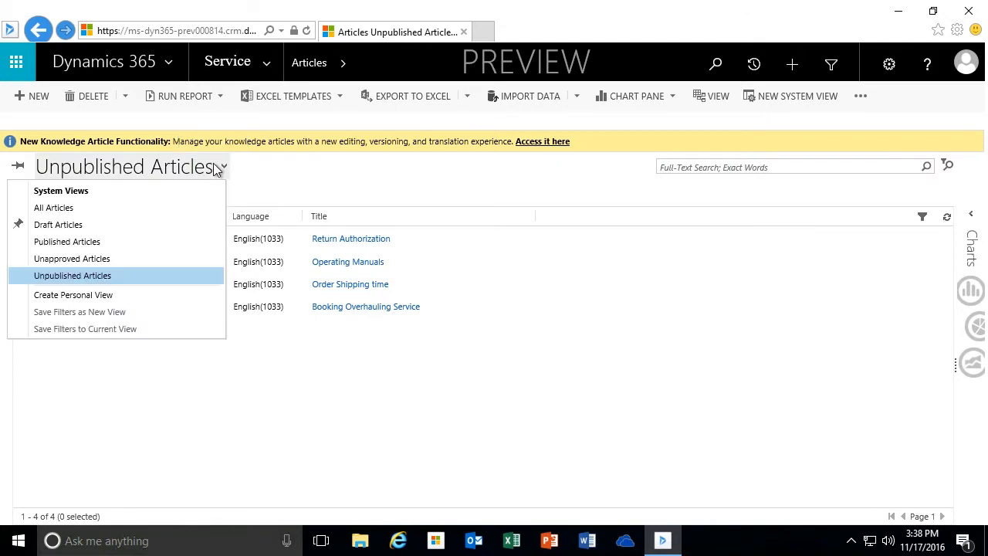
left_click(76, 225)
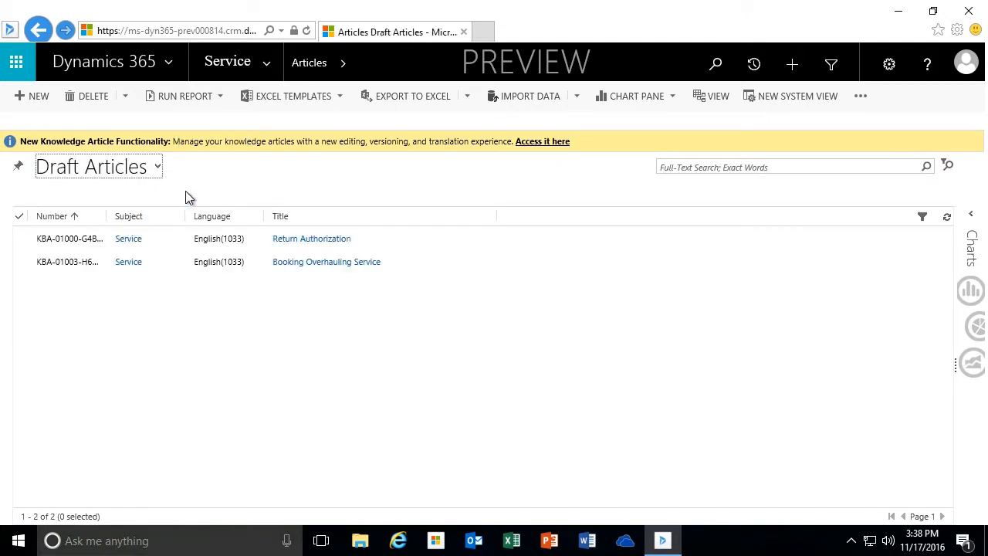
left_click(154, 168)
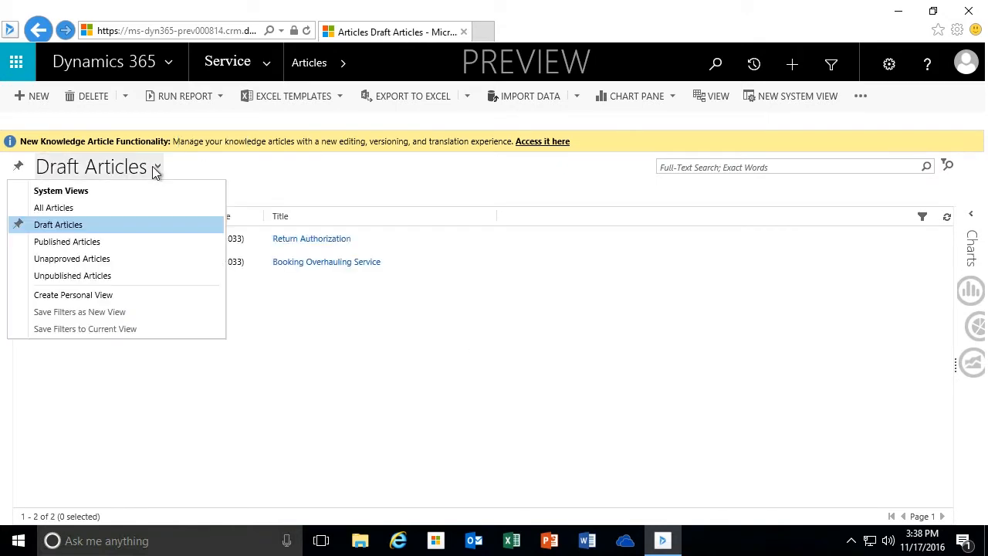
left_click(109, 259)
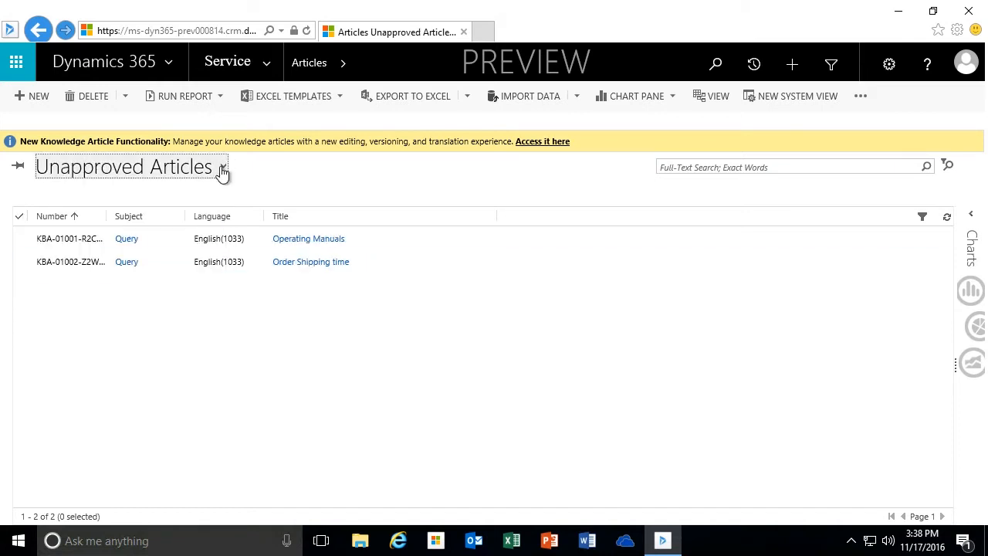
left_click(222, 169)
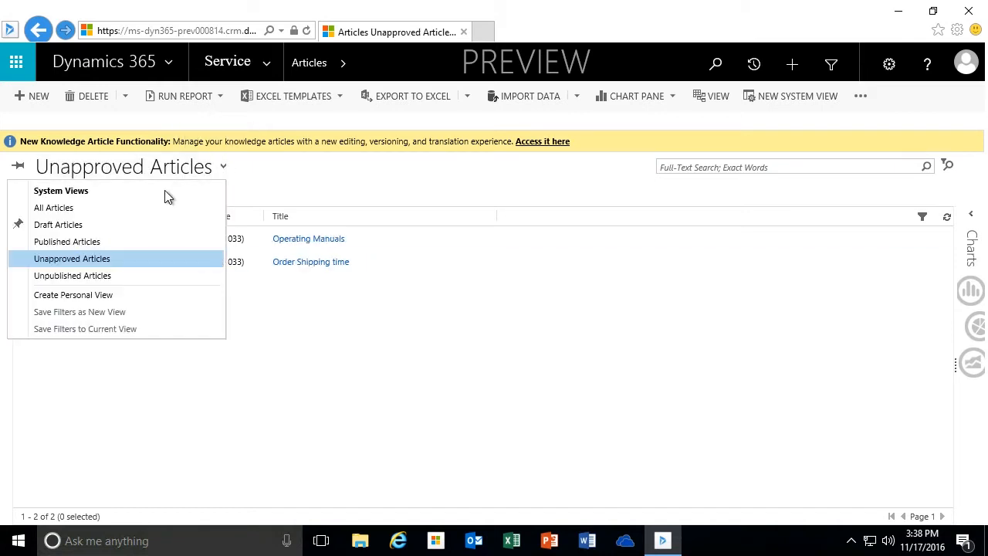
left_click(95, 225)
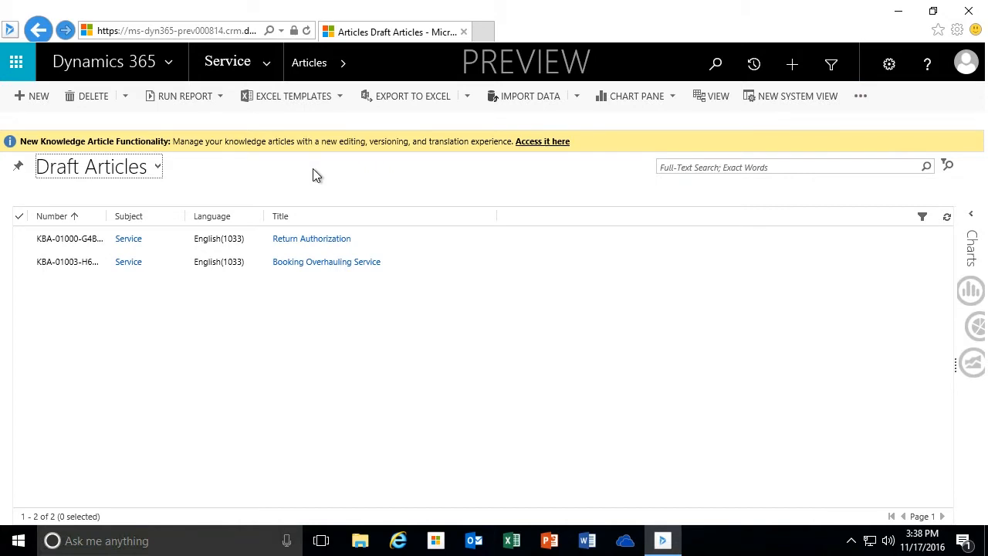
Step: Create a new article from the English Training Documentation template
left_click(31, 101)
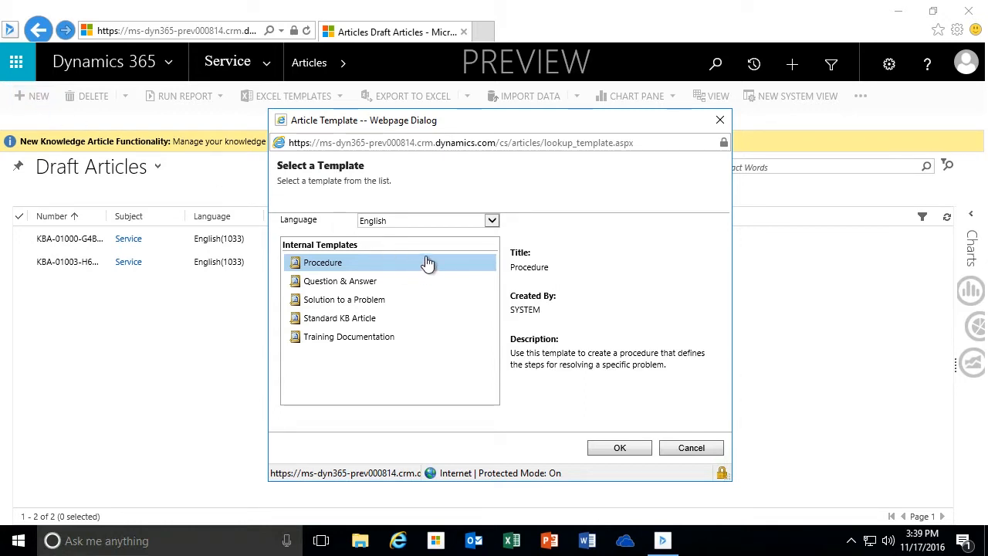
left_click(491, 220)
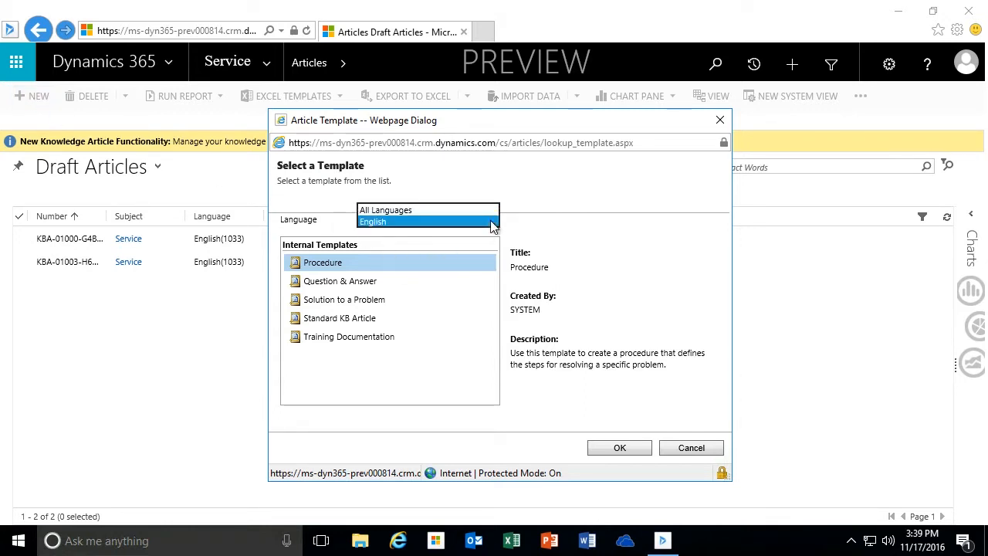
left_click(422, 222)
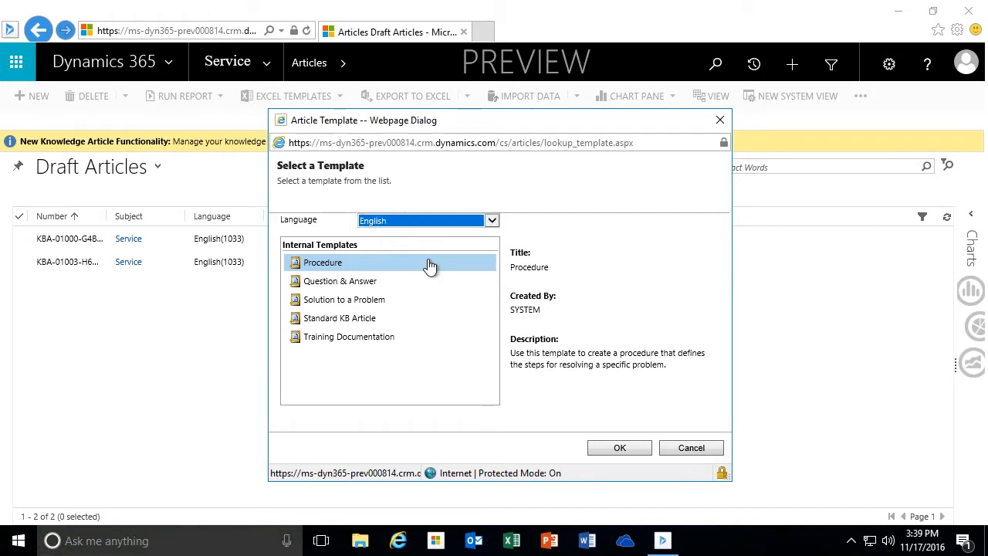
left_click(325, 342)
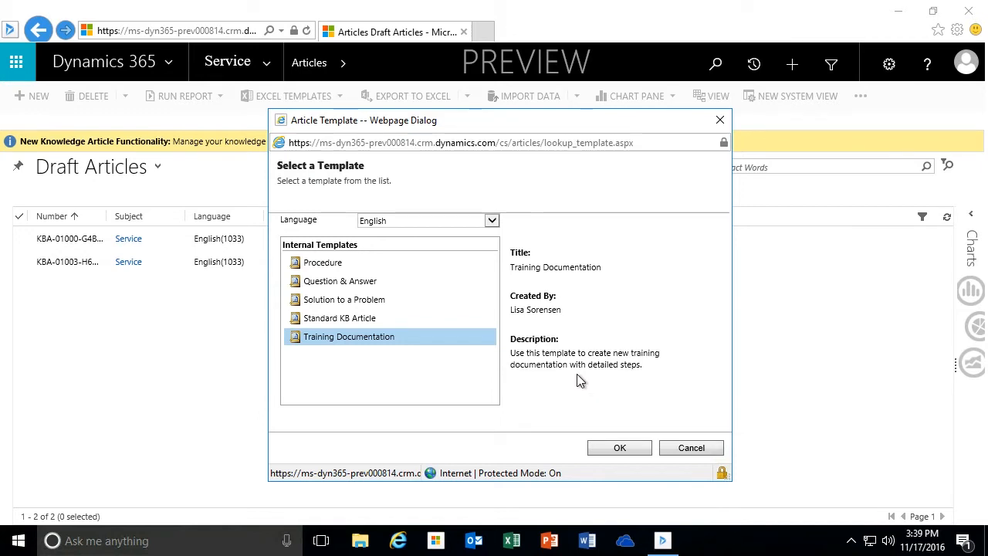
left_click(612, 450)
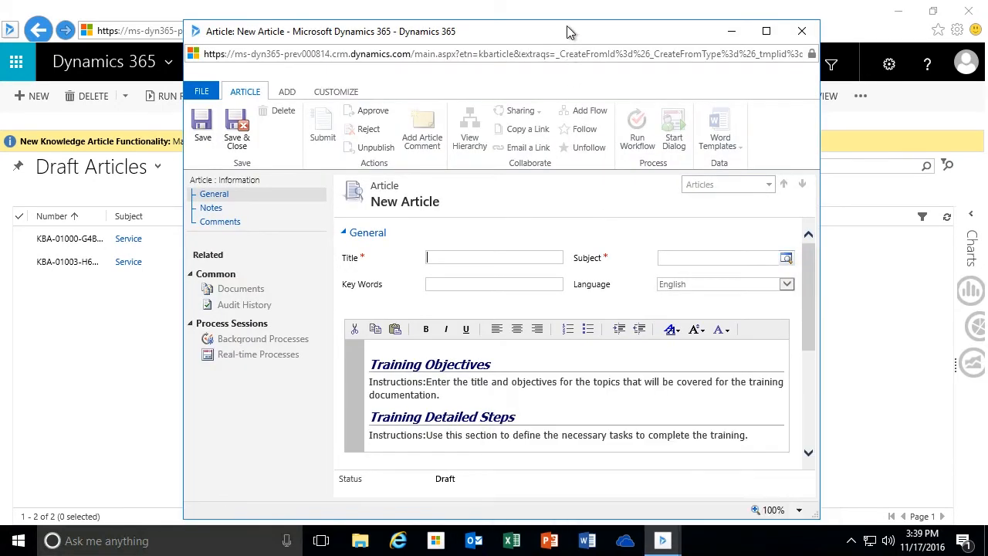
Step: Reposition the new article window and title the article "Overview of Navigating with Dynamics 365"
left_click_drag(569, 31, 550, 31)
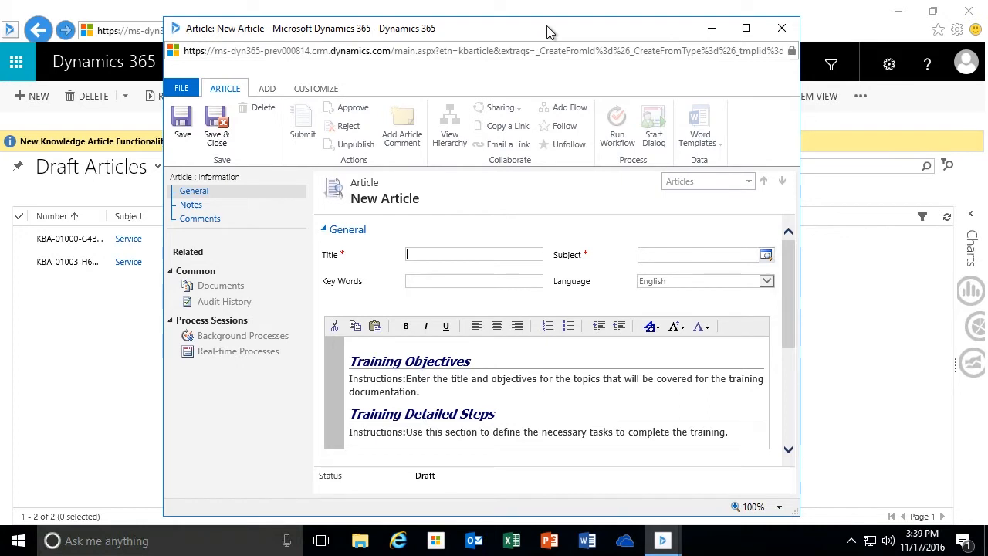
left_click_drag(546, 31, 490, 30)
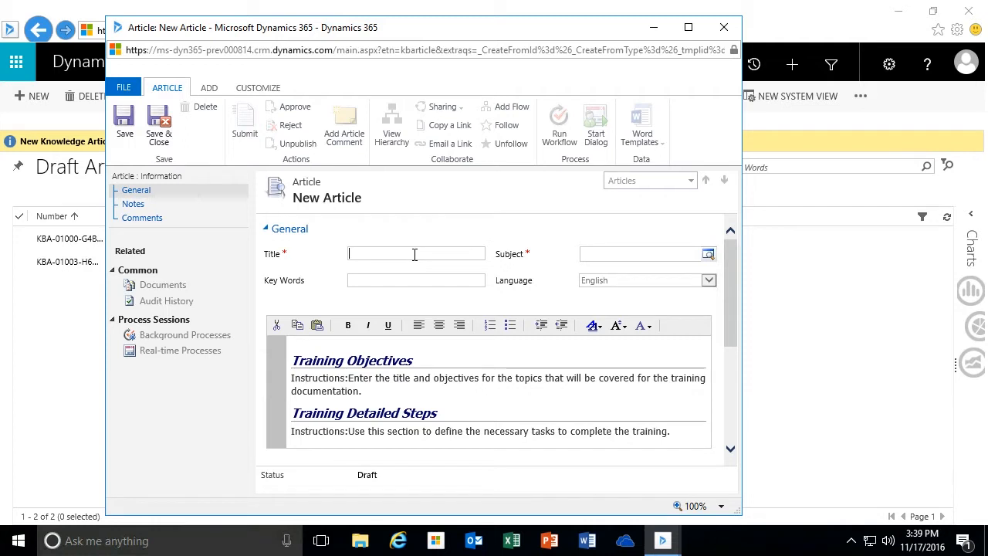
type("Overvi")
type("ew of ")
type("Navigating with ")
type("Dynamics ")
type("365")
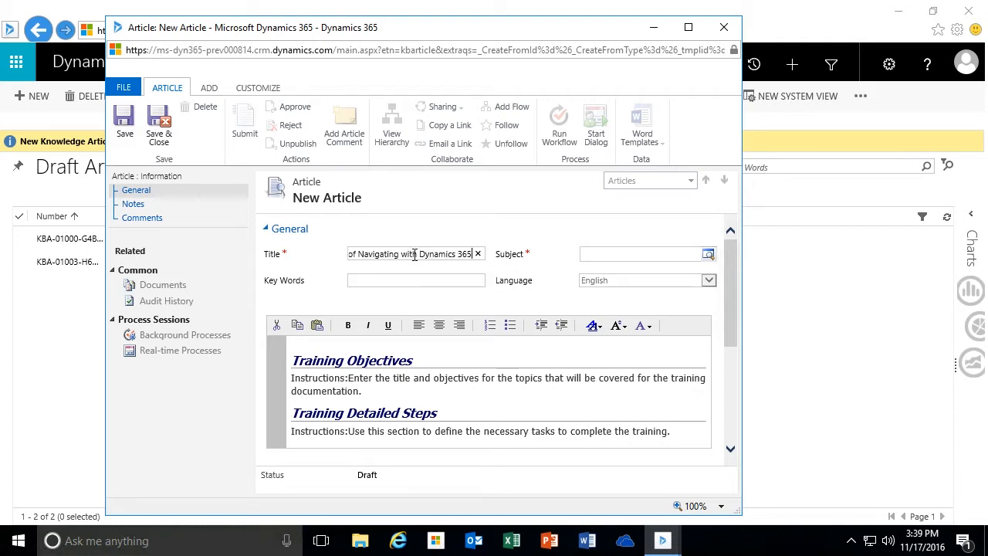
Step: Browse the Query subject's subcategories and assign Default Subject as the article's subject
left_click(708, 254)
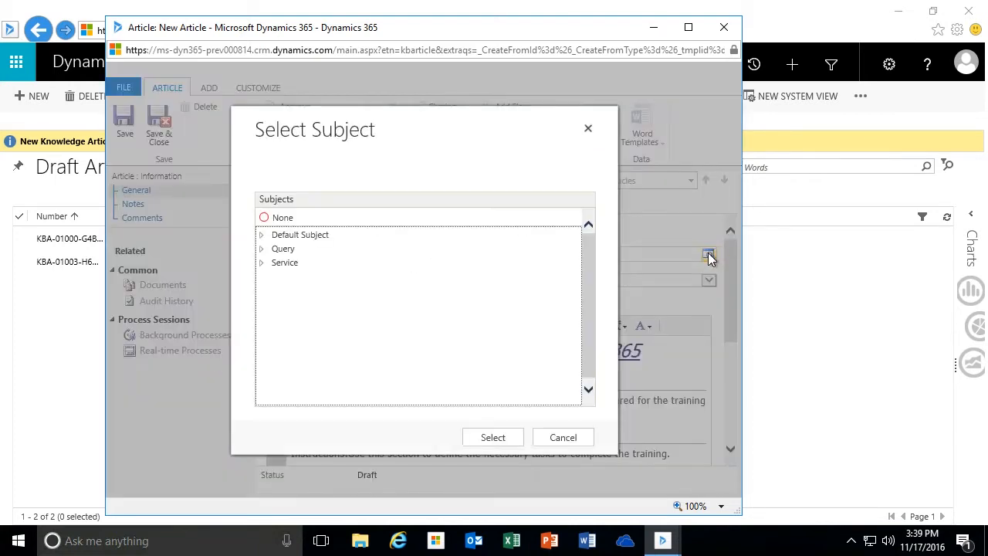
left_click(261, 237)
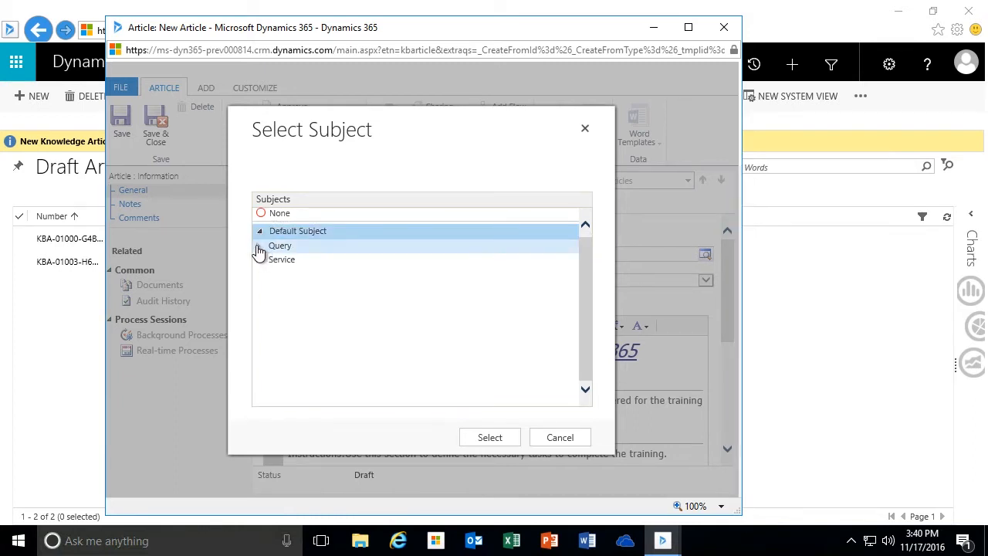
left_click(260, 247)
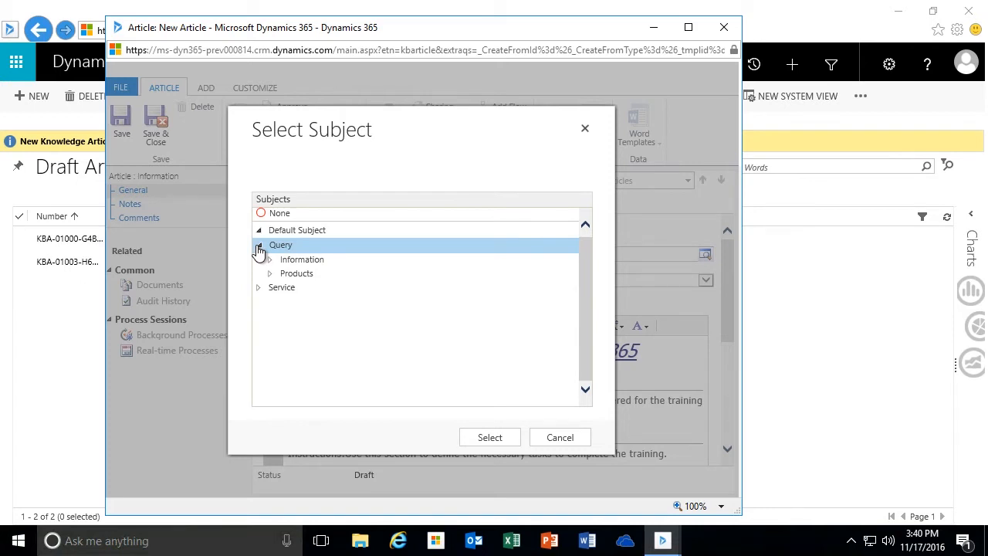
left_click(260, 246)
left_click(259, 245)
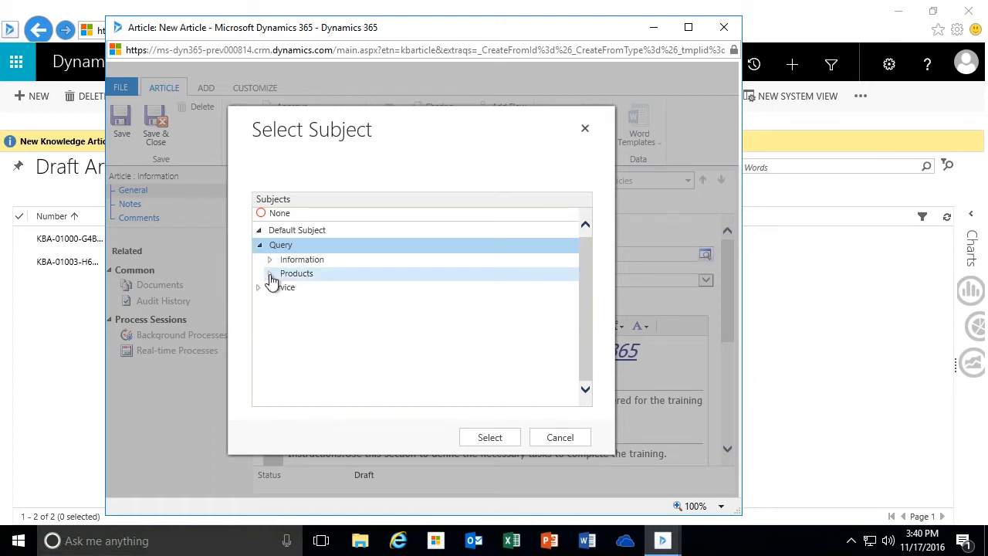
left_click(270, 274)
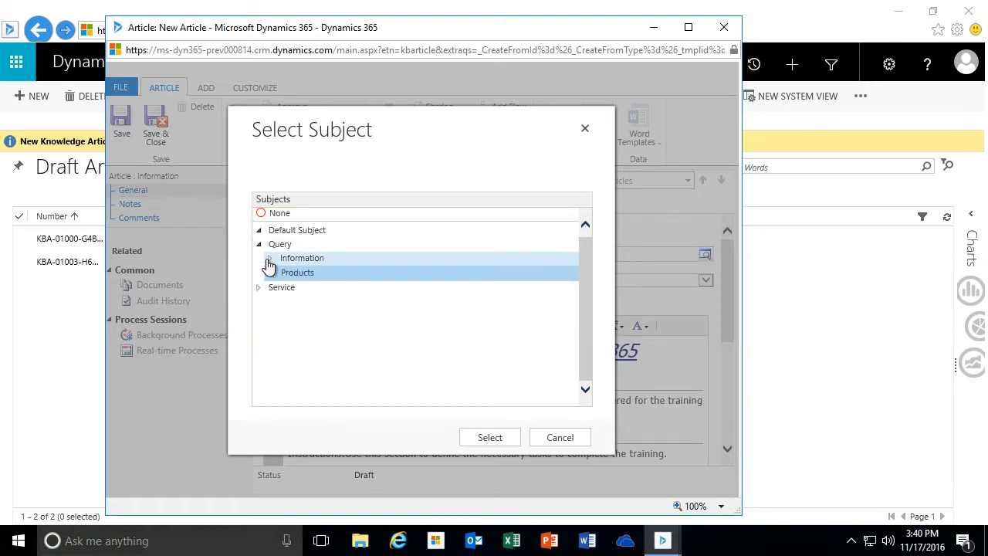
left_click(270, 258)
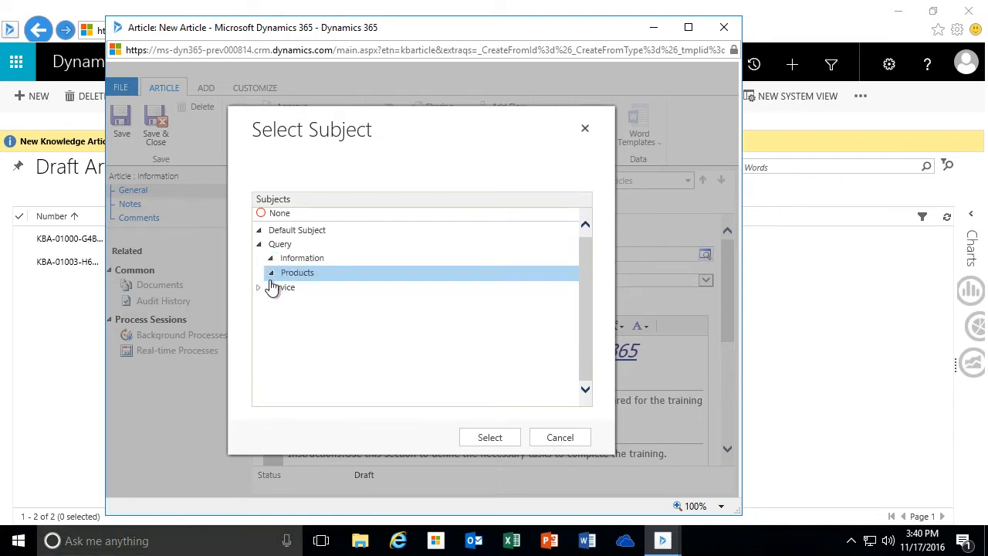
left_click(295, 232)
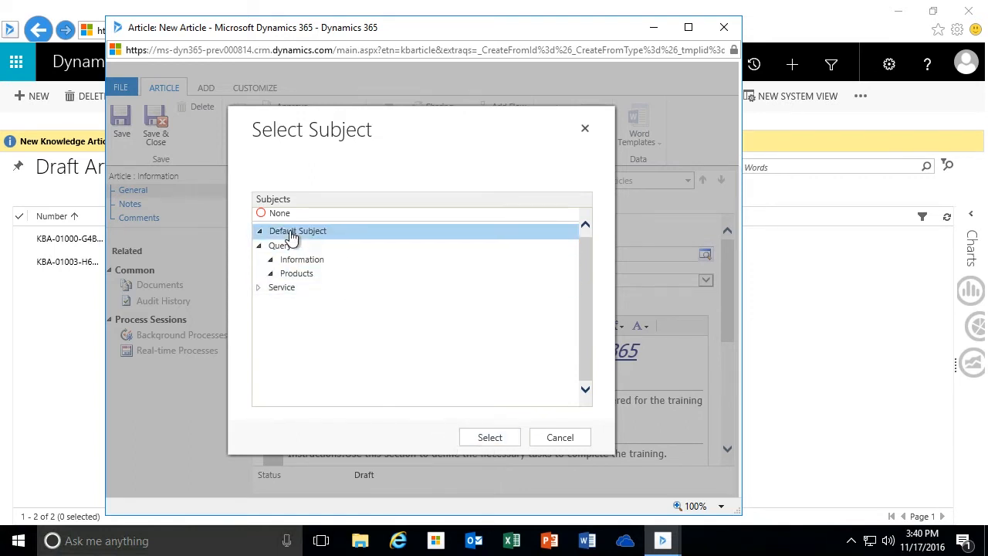
left_click(485, 440)
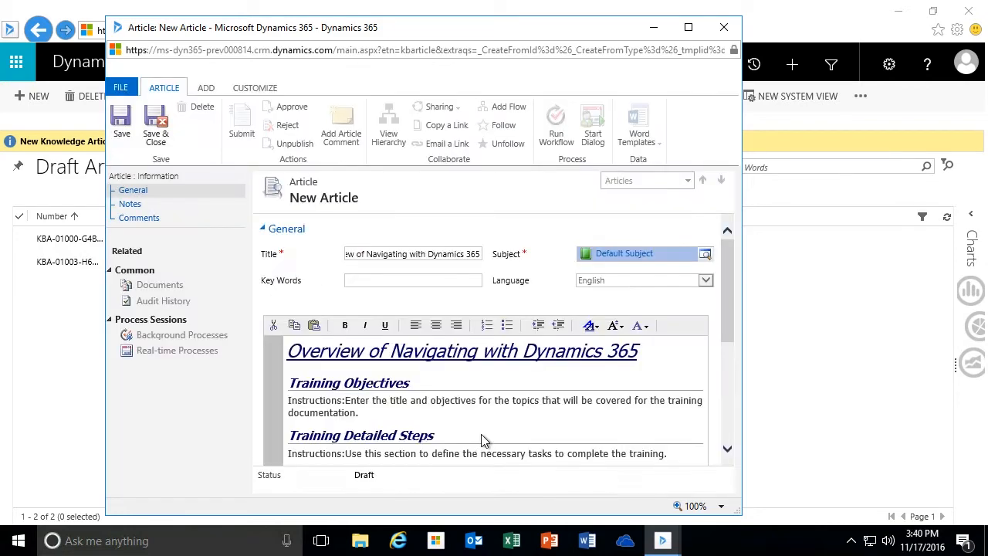
Step: Change the article's subject to Products under Query
left_click(705, 256)
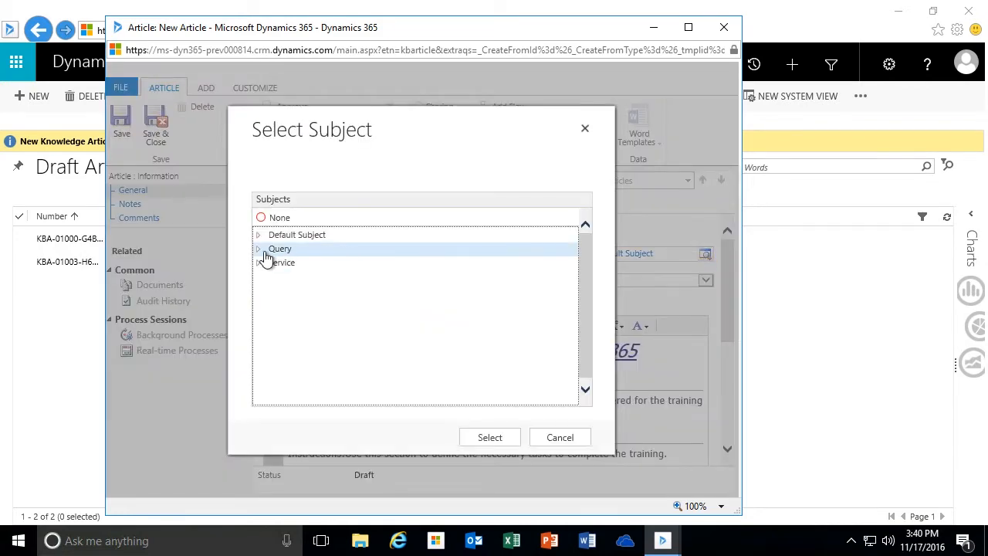
left_click(257, 246)
left_click(293, 274)
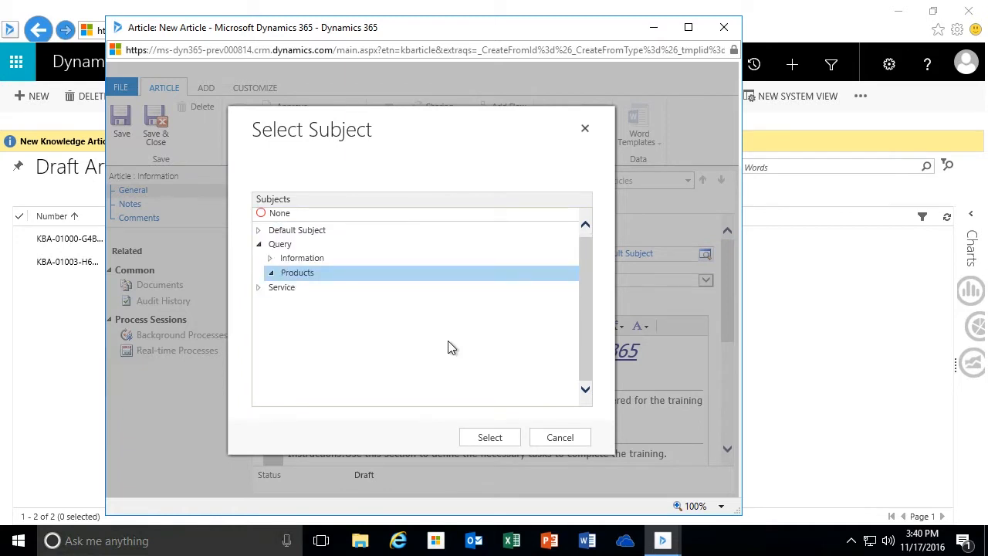
left_click(487, 437)
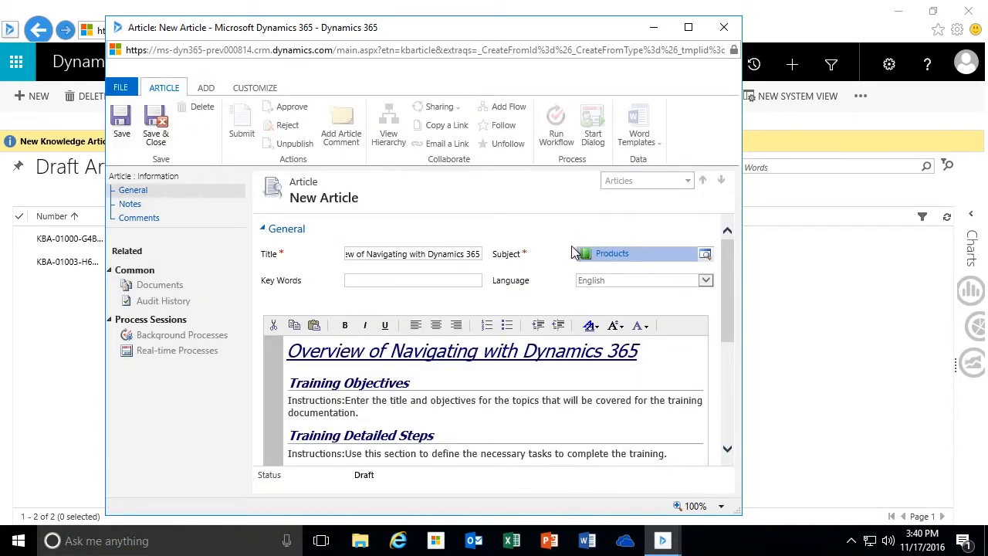
mouse_move(557, 256)
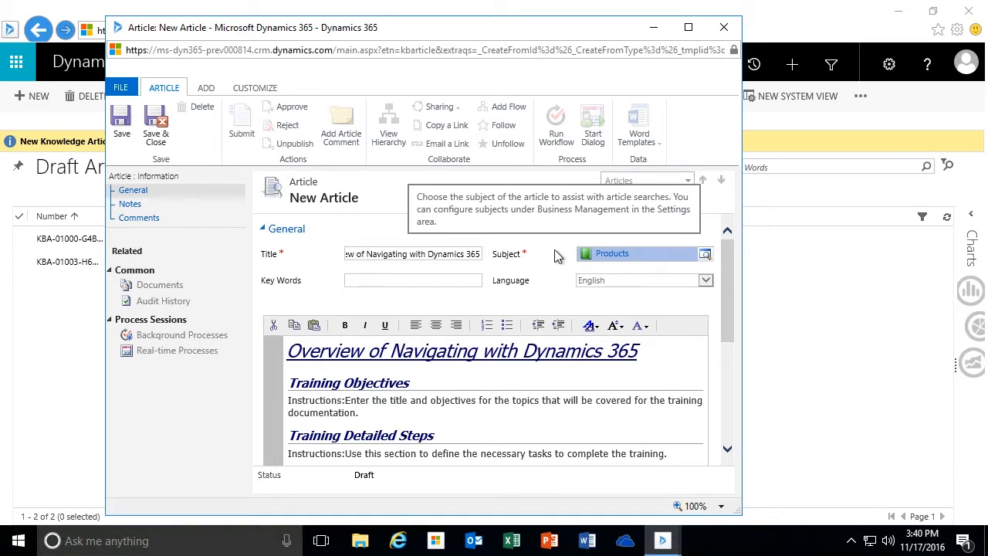
Step: Enter the article's key words as "navigating, Dynamics 365, overview, training"
left_click(425, 281)
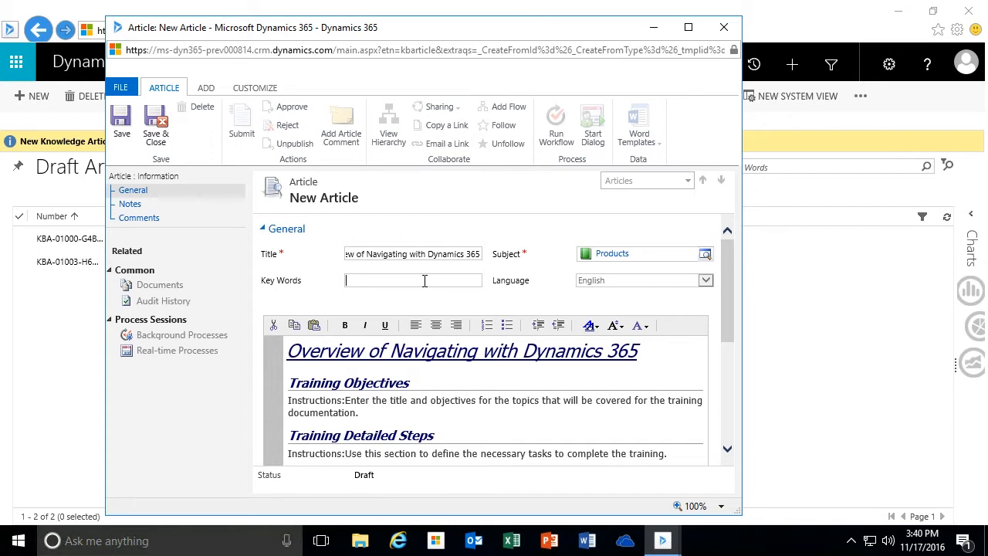
type("navigat")
type("ing")
type(", Dynaics")
key("BackSpace")
key("BackSpace")
type("cs 365, overview, training")
Step: Open the Training Objectives and Training Detailed Steps sections of the article body for editing, clearing their instruction text
left_click_drag(725, 266, 728, 291)
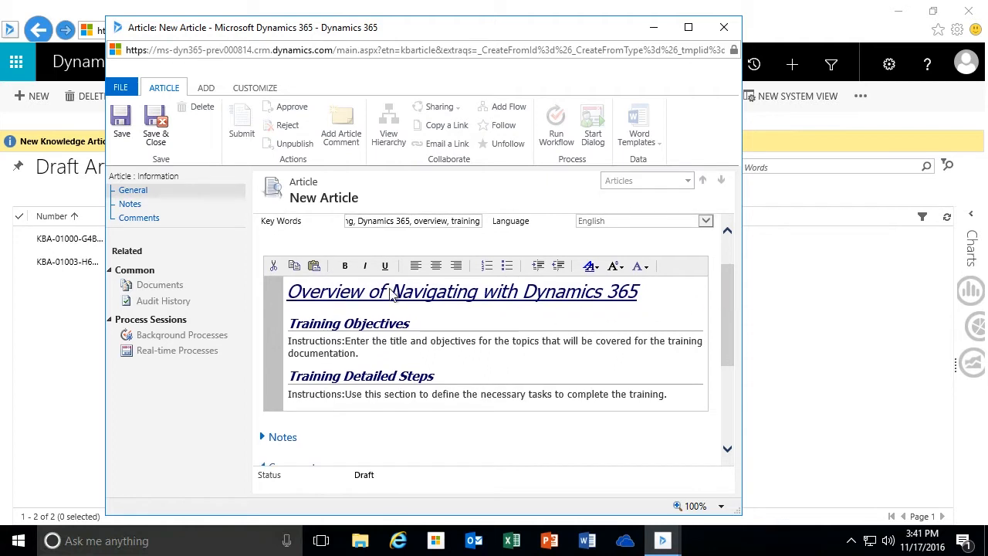
left_click(363, 342)
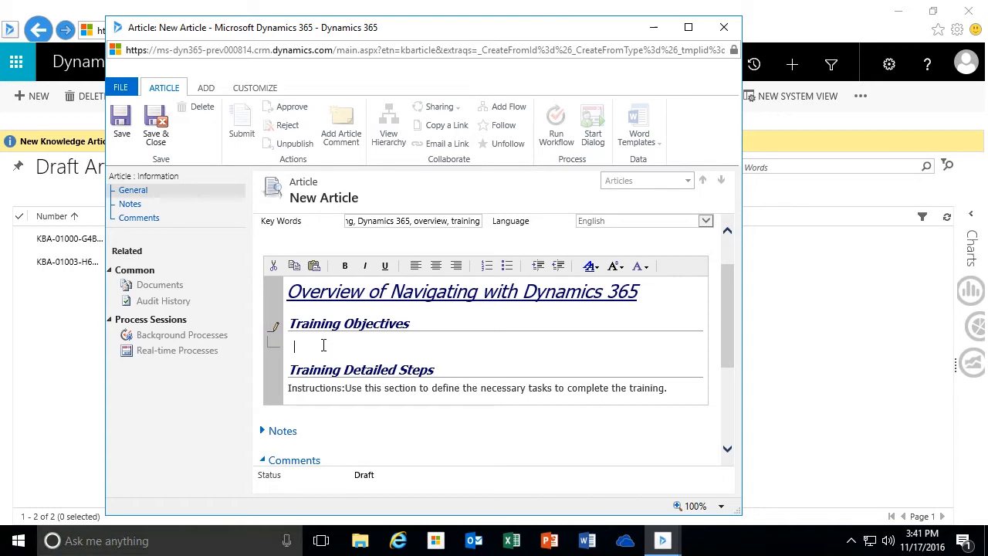
left_click(332, 387)
left_click(319, 347)
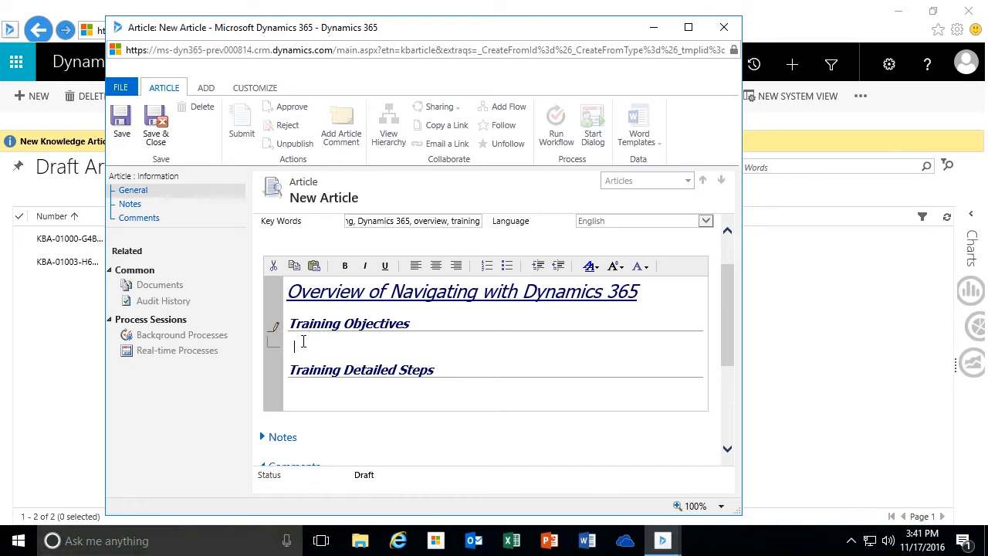
scroll(304, 342, "down", 3)
scroll(304, 343, "up", 2)
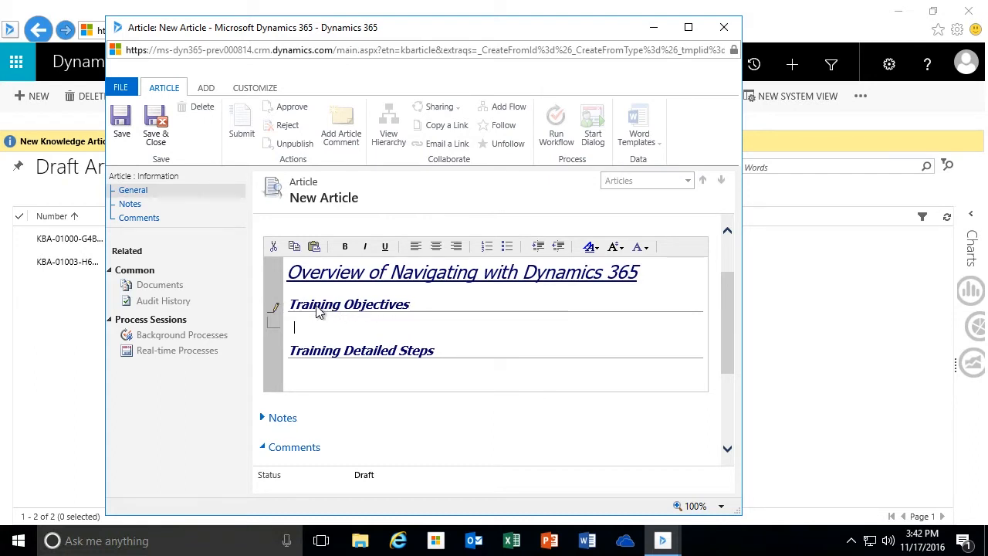
left_click(322, 365)
scroll(357, 363, "down", 1)
Step: Enter "The objectives for this training are the following:" under Training Objectives and start a new line below it
left_click(363, 321)
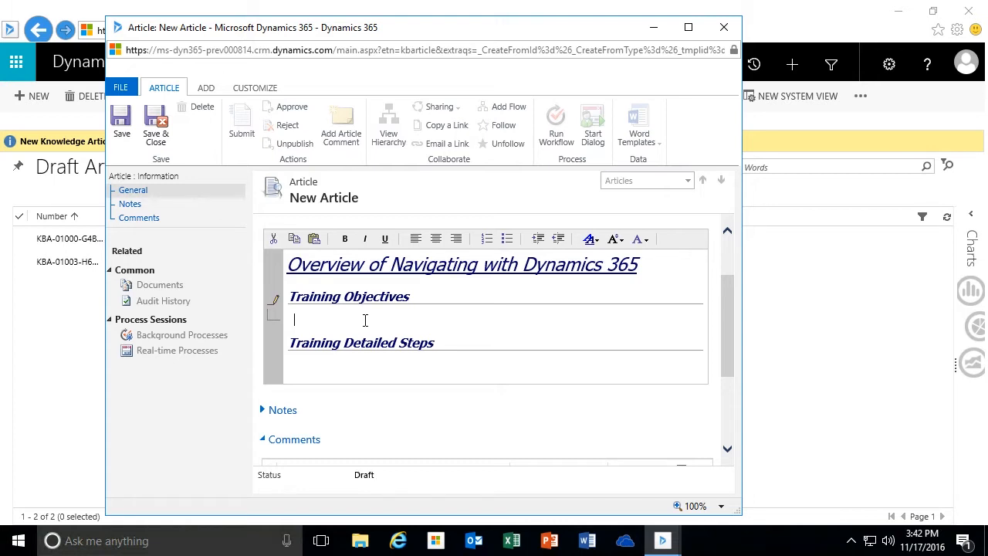
type("The objectives for the")
key("BackSpace")
type("is ")
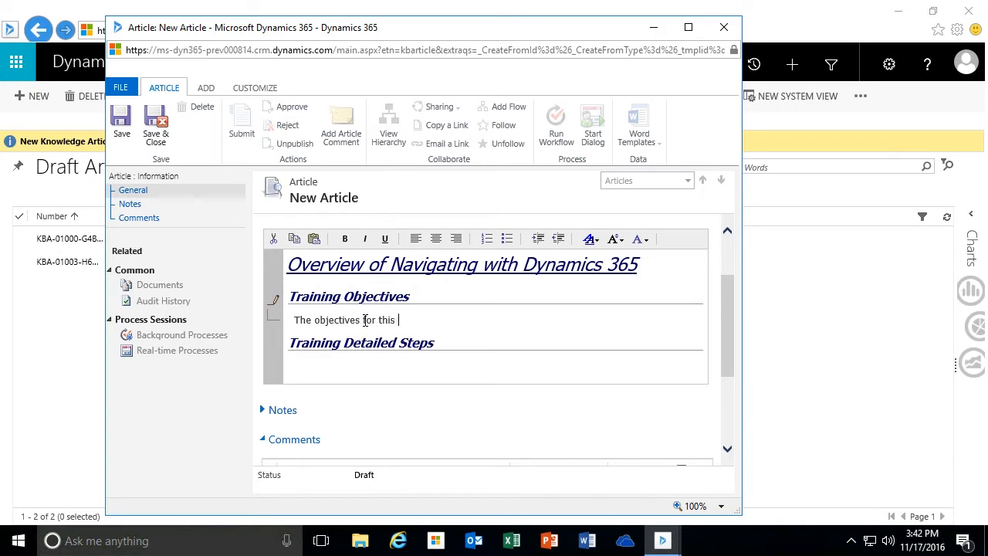
type("training are the following:")
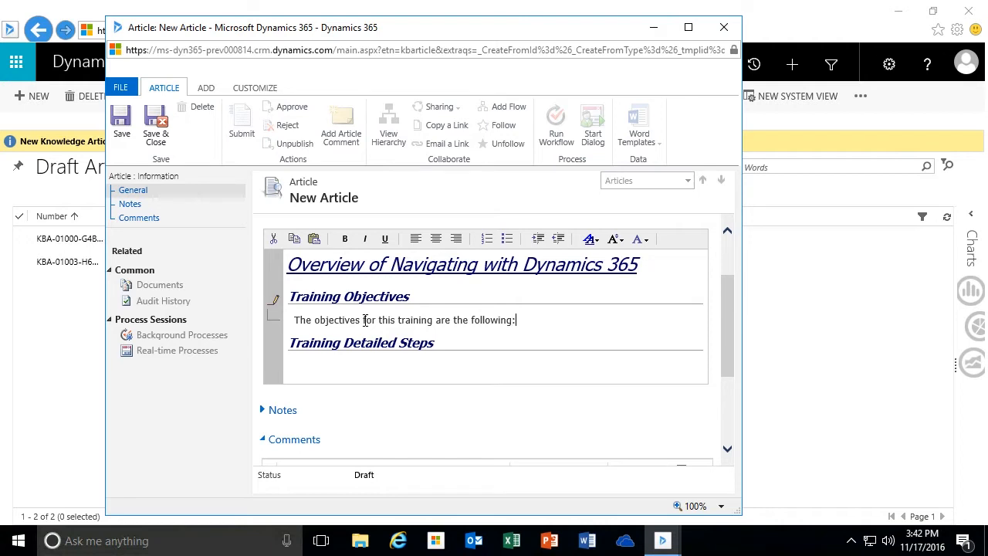
key("Return")
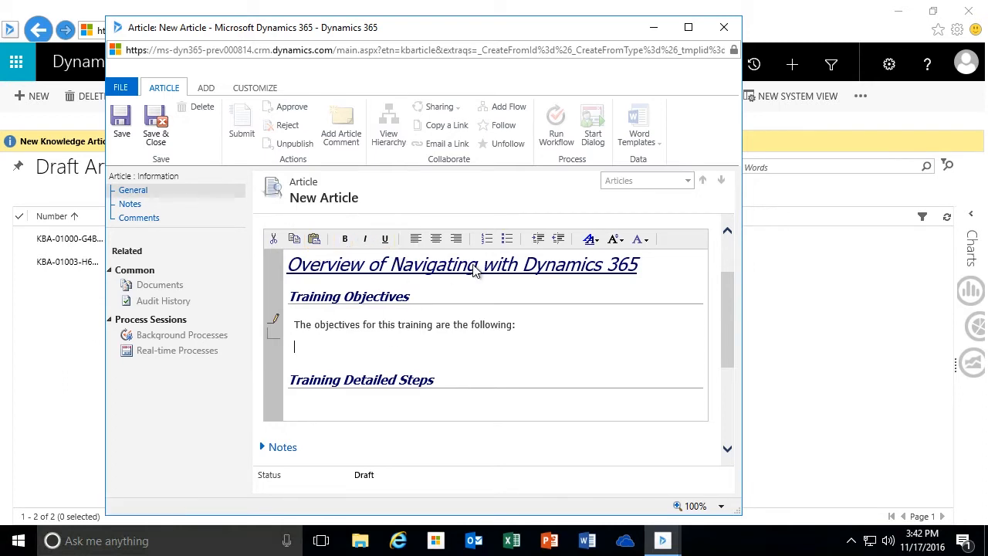
Step: Start a bulleted list under Training Objectives with "Learn to be able to navigate within the Dynamics 365 product" as its first item
left_click(507, 240)
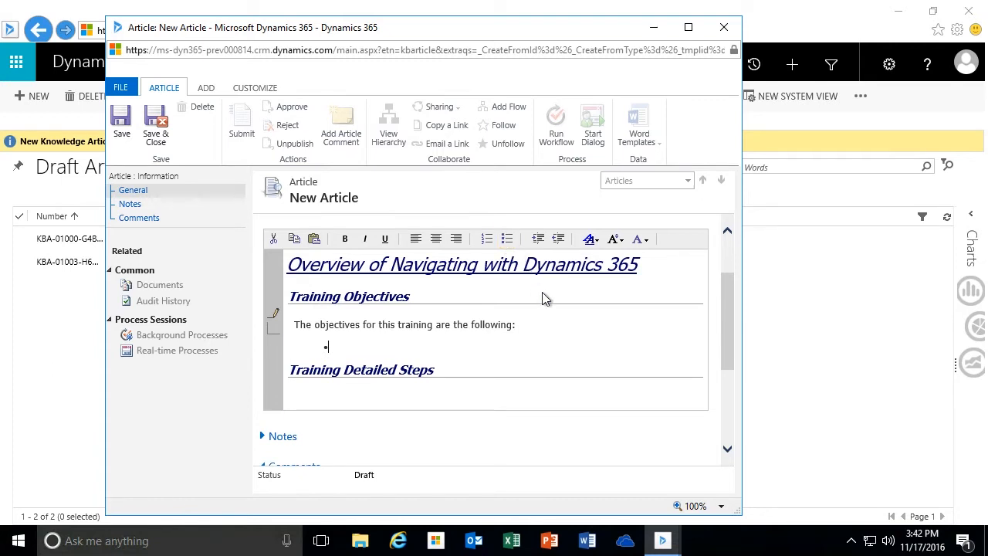
type("Learn to be able to navigate w")
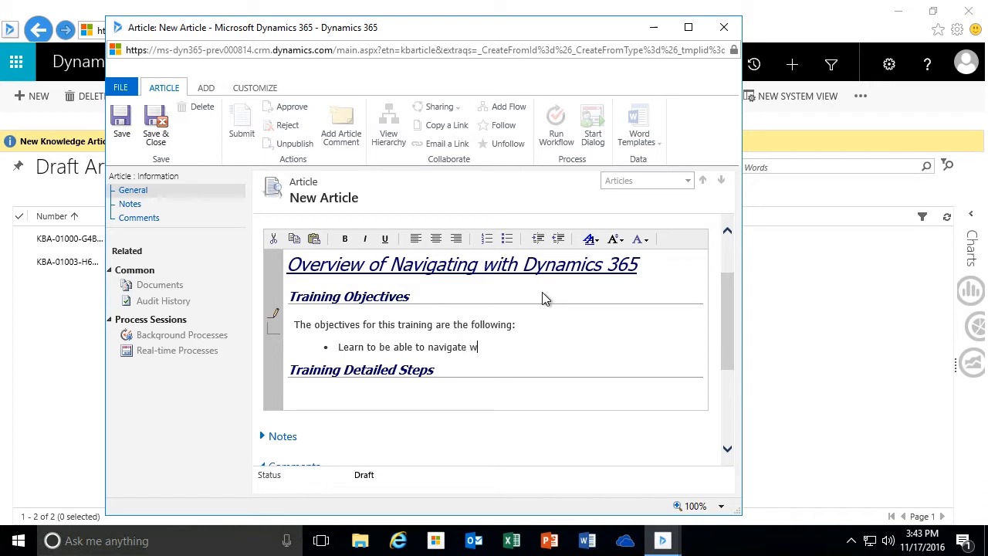
type("ithin the Dynaics")
key("BackSpace")
key("BackSpace")
key("BackSpace")
type("mics 365 ")
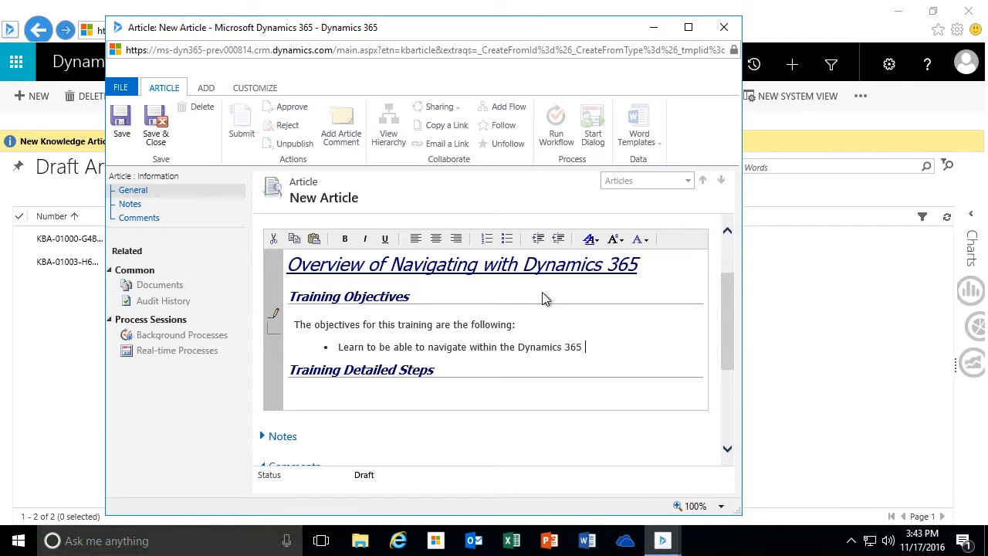
type("product")
key("Return")
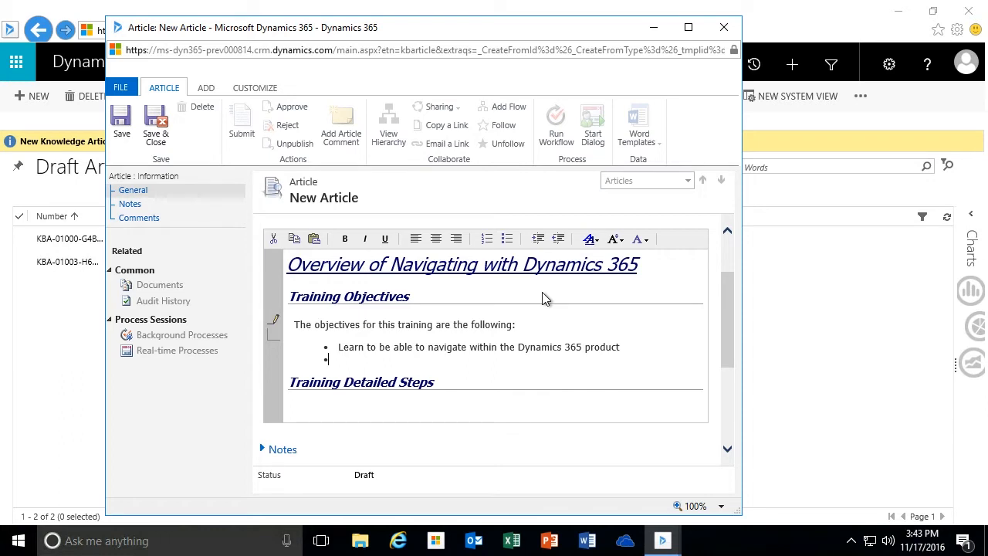
Step: Add the objective "Understand the record types available within Dynamics 365" as the second bullet and start another bullet
type("Understand the record types available within Dy")
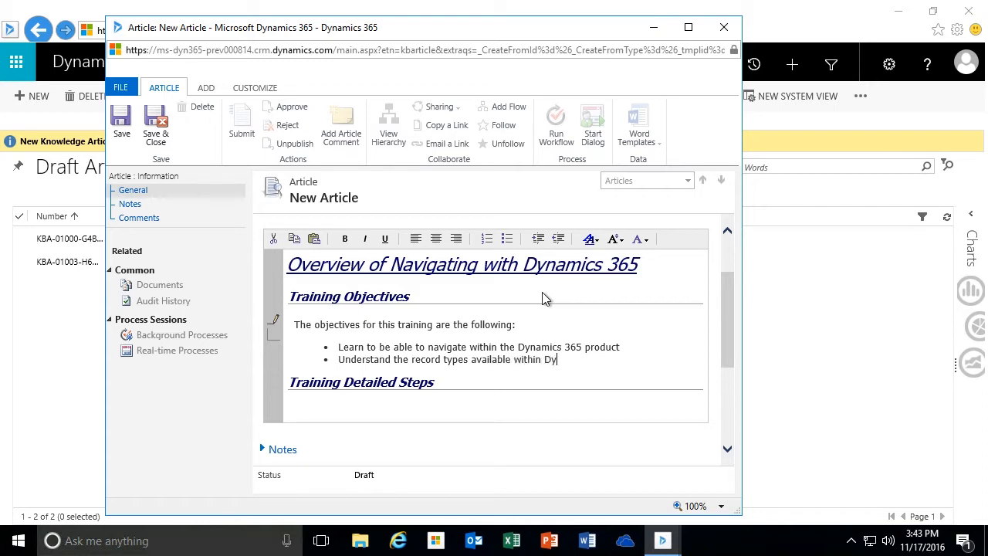
type("namics 365")
key("Return")
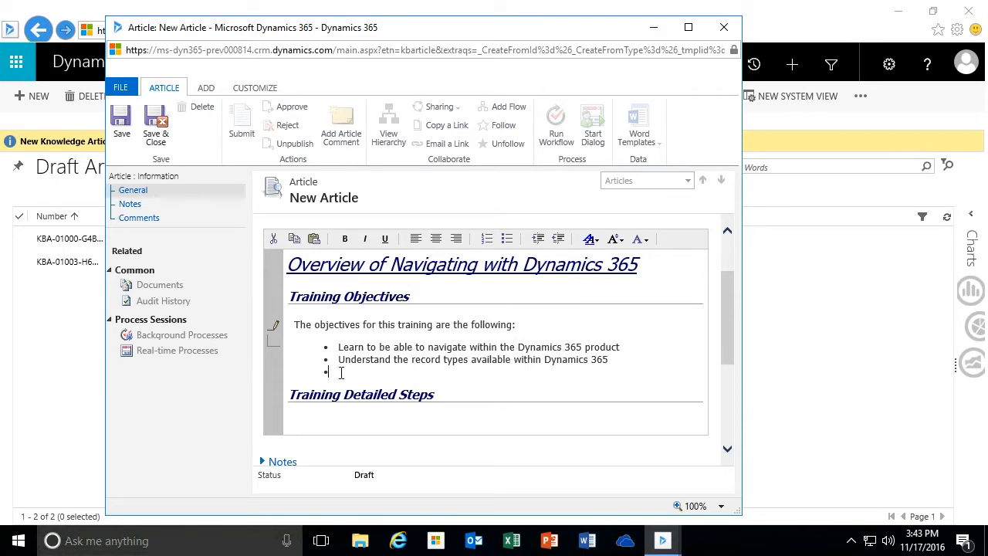
Step: Try numbering for the objectives list and return it to bullets
left_click(486, 240)
left_click(507, 239)
left_click(486, 240)
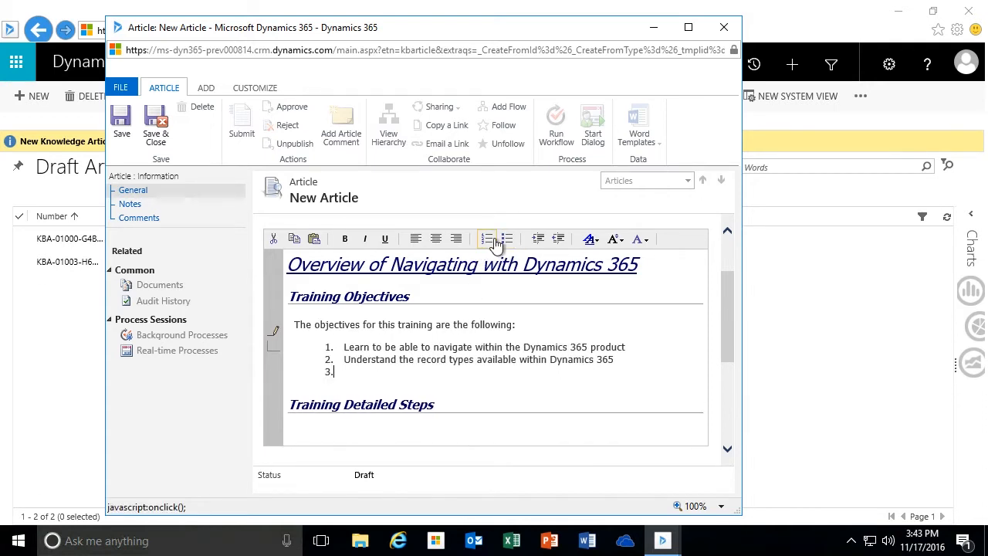
left_click(507, 240)
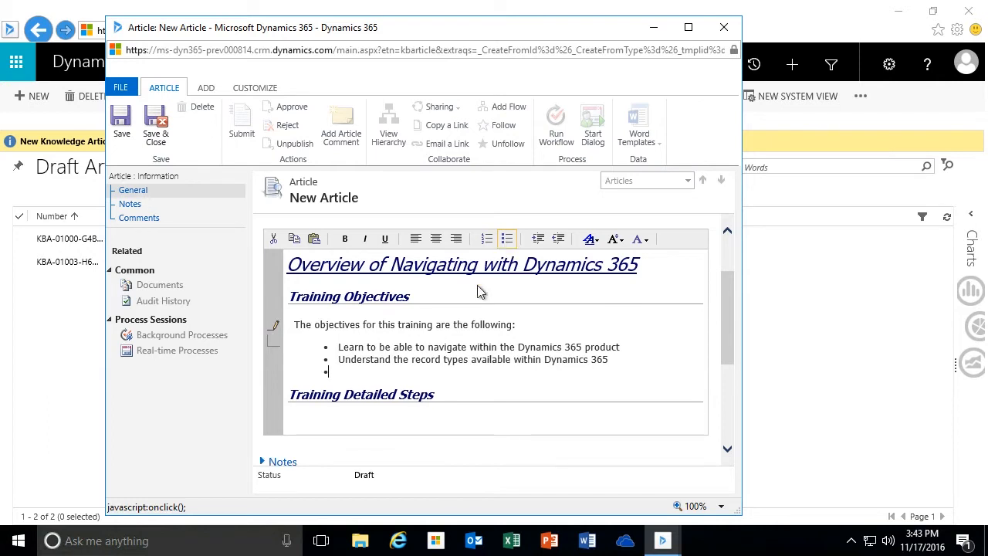
Step: Try increasing and decreasing the indent of the empty third bullet, restoring it at the main list level
left_click(536, 242)
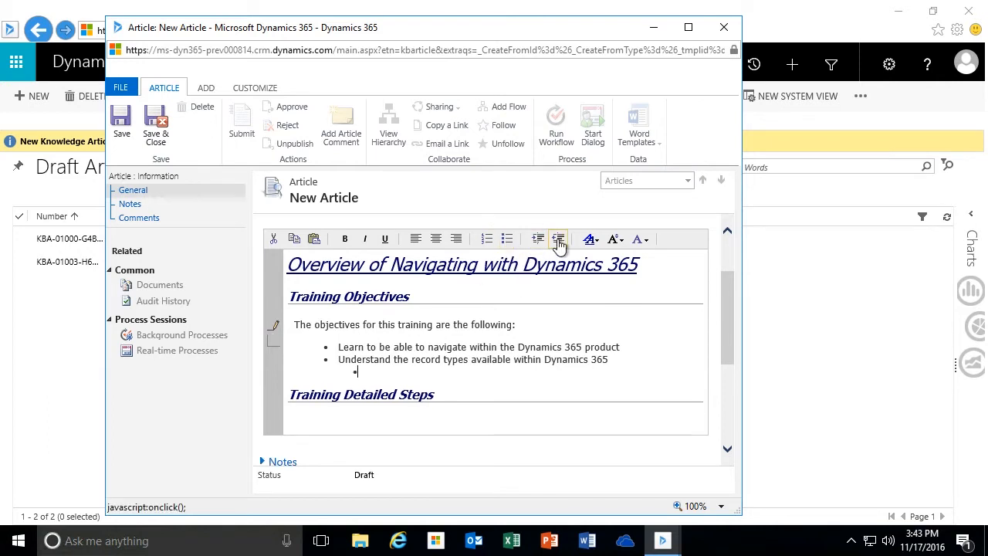
left_click(558, 241)
left_click(537, 241)
left_click(558, 242)
left_click(558, 242)
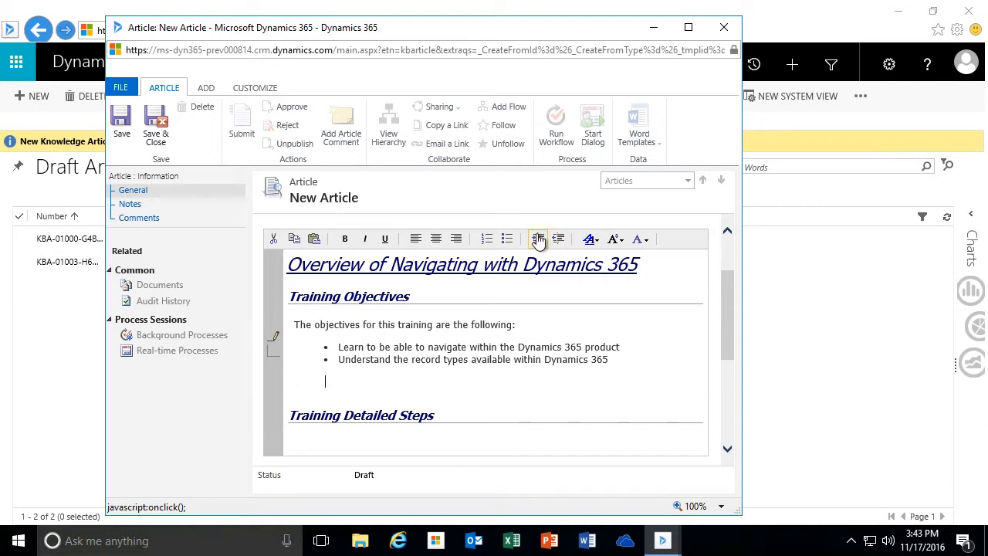
key("BackSpace")
key("BackSpace")
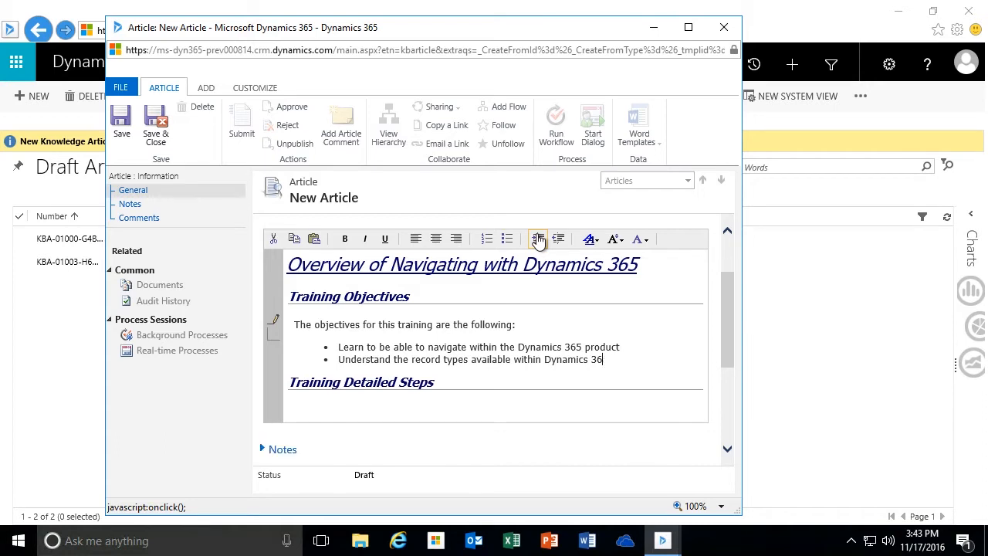
type("5")
key("Return")
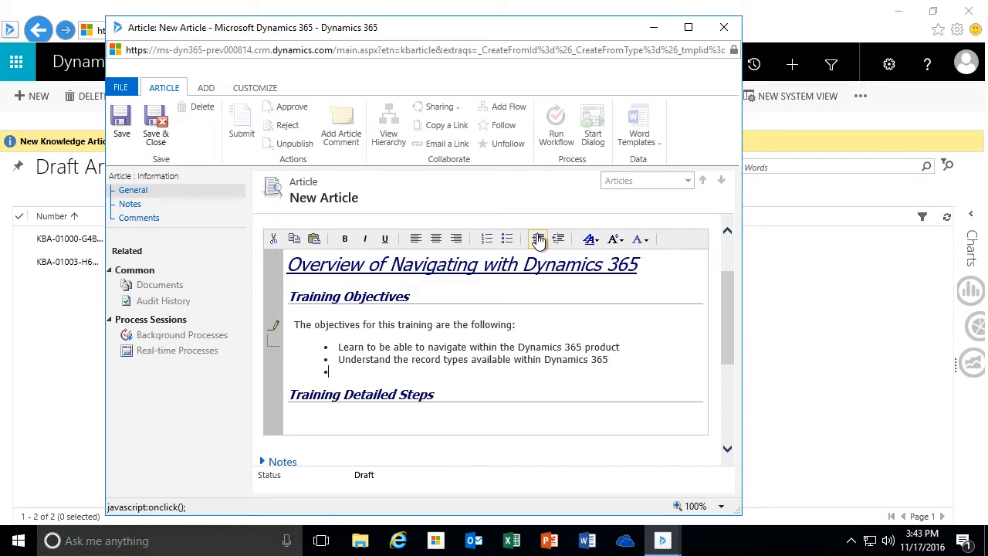
left_click(558, 241)
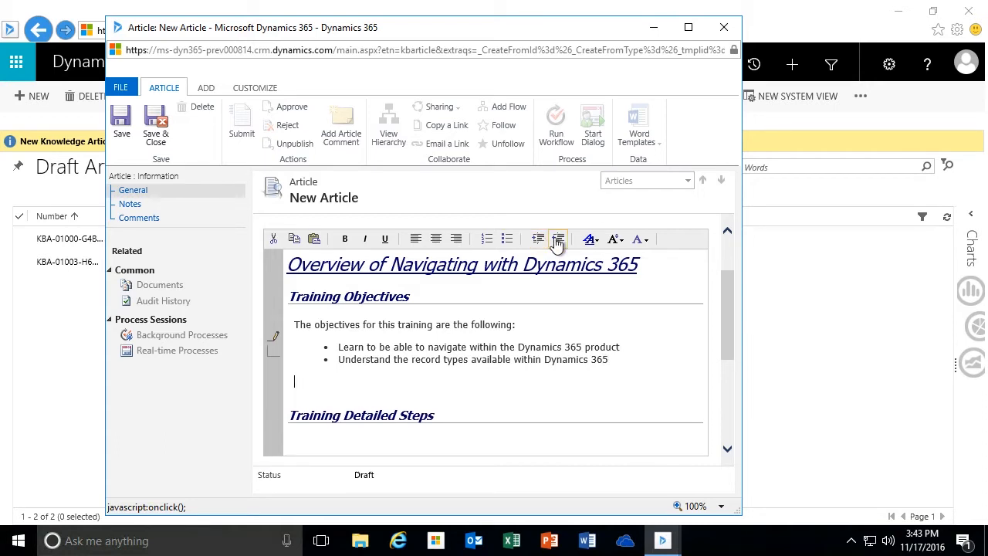
key("BackSpace")
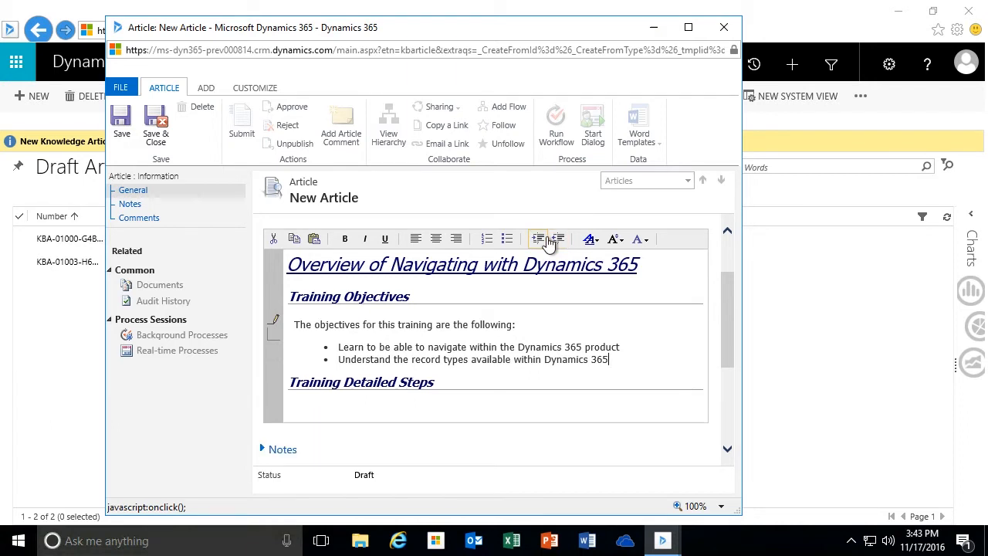
key("Return")
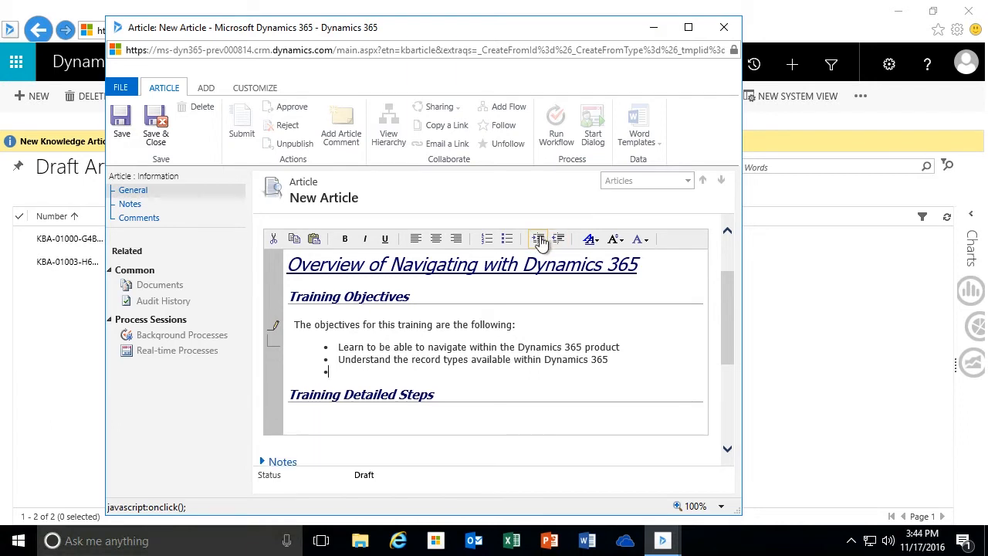
Step: Indent the empty bullet and enter Accounts, Contacts, Cases and Opportunities as sub-items of the record types objective
left_click(540, 241)
type("Accounts")
key("Return")
type("Contacts")
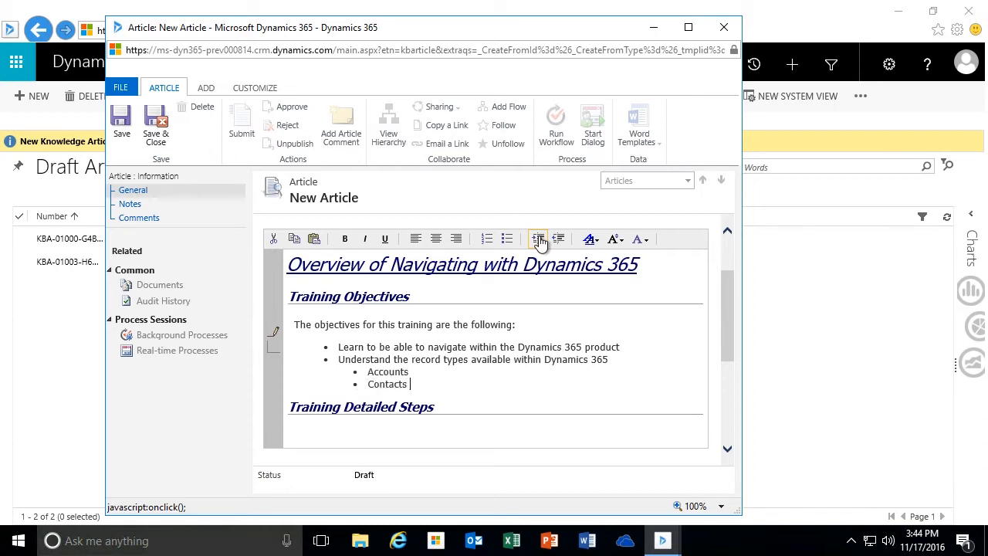
key("Return")
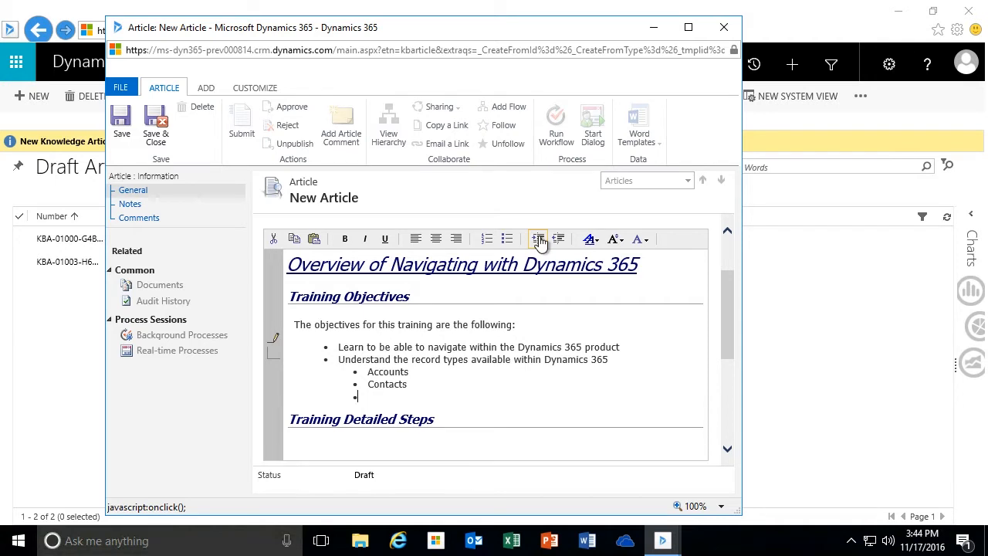
type("Cases")
key("Return")
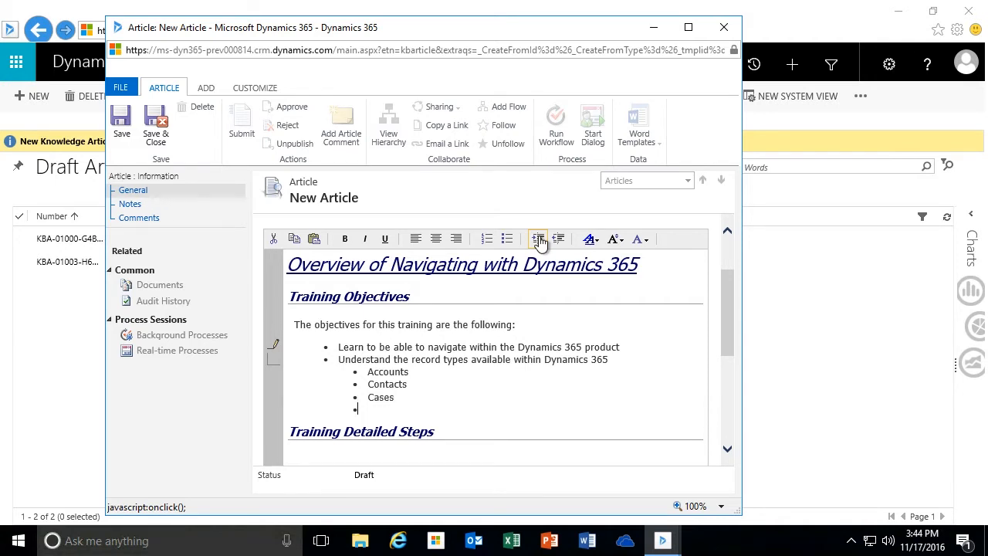
type("Opportunities")
key("Return")
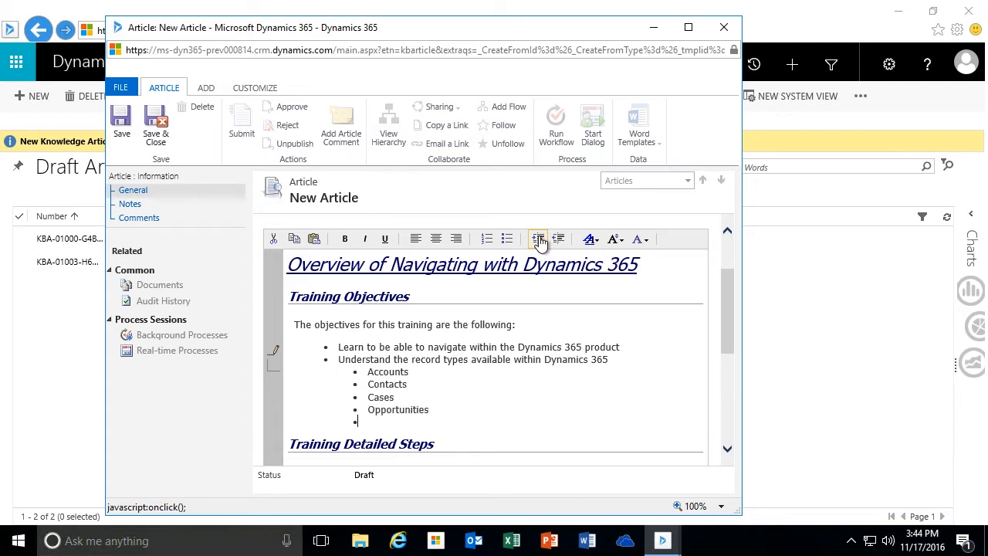
Step: End the bulleted list after Opportunities and place the text cursor in the Training Detailed Steps section
left_click(558, 241)
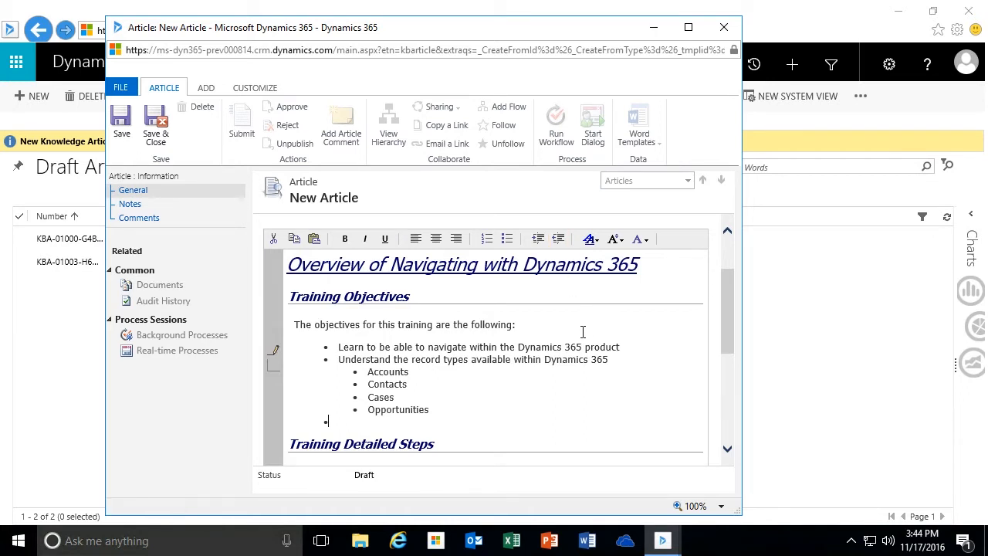
scroll(575, 338, "down", 1)
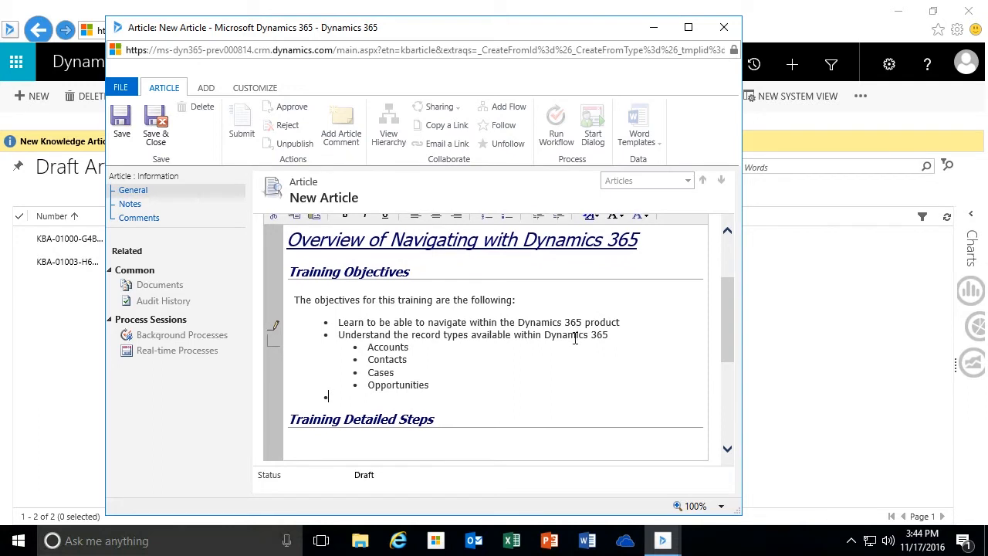
key("BackSpace")
scroll(575, 337, "down", 2)
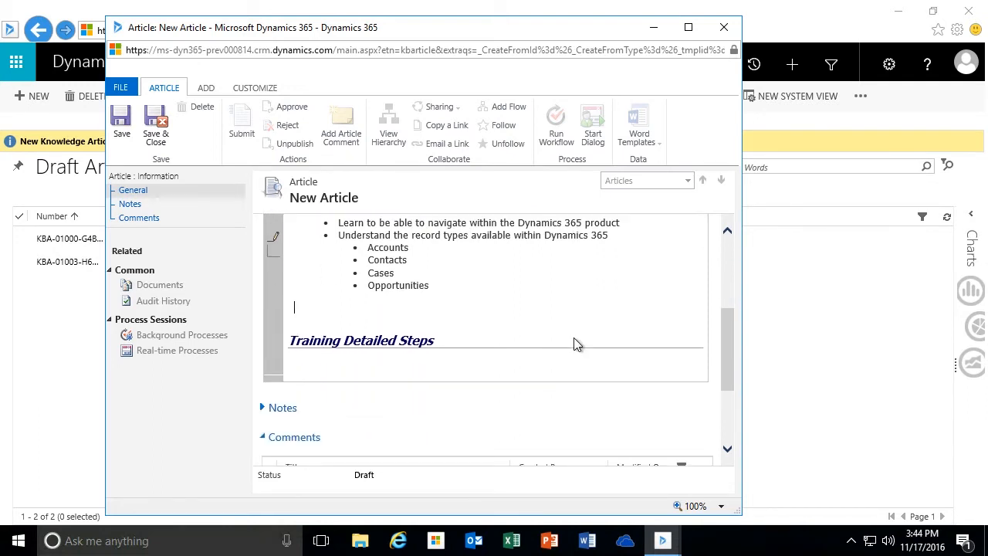
left_click(410, 363)
scroll(494, 267, "up", 2)
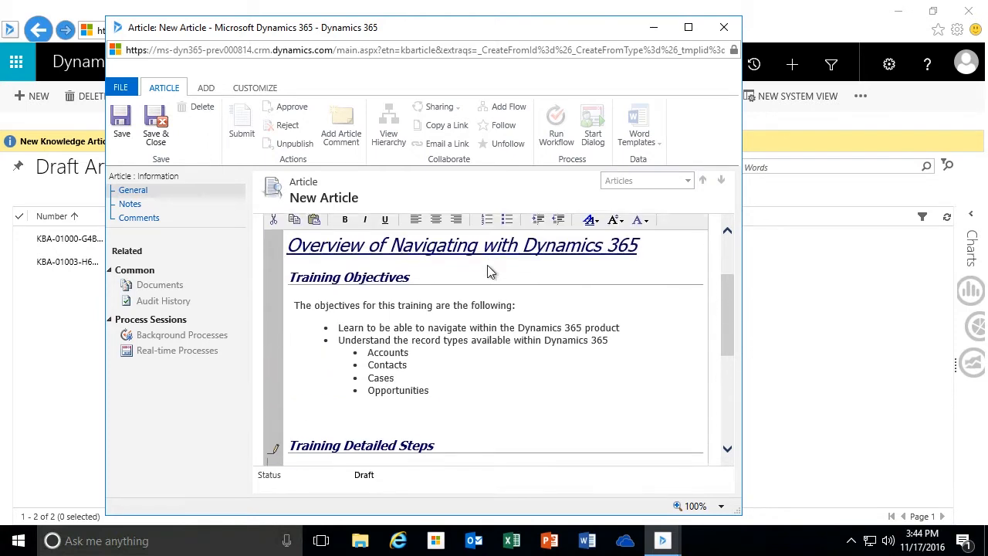
scroll(487, 265, "up", 1)
scroll(489, 410, "down", 4)
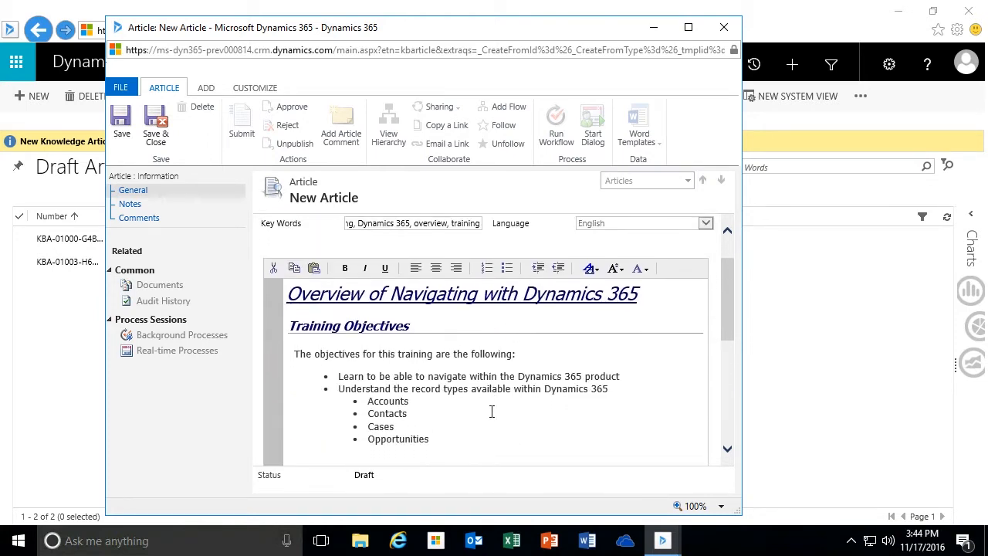
left_click(330, 291)
scroll(313, 275, "up", 2)
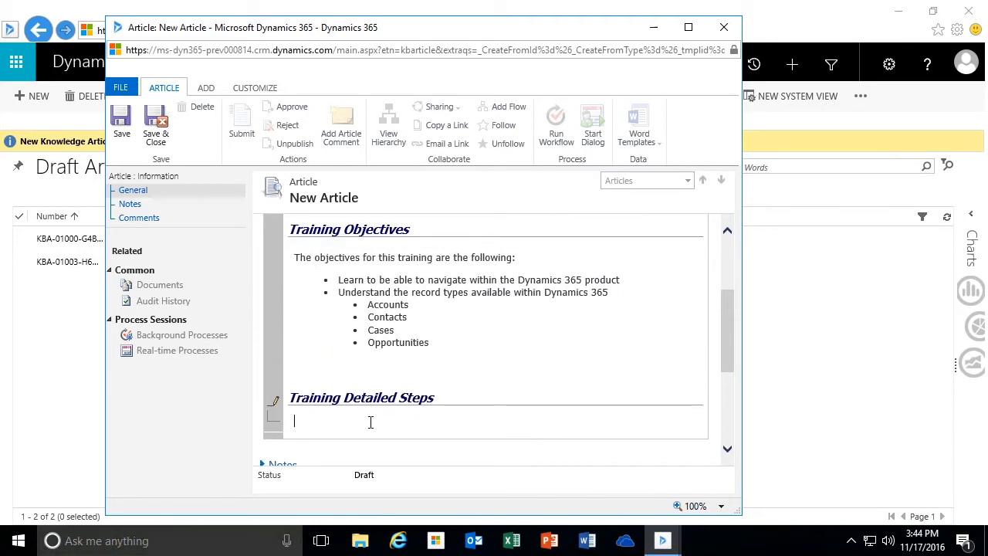
scroll(370, 421, "up", 1)
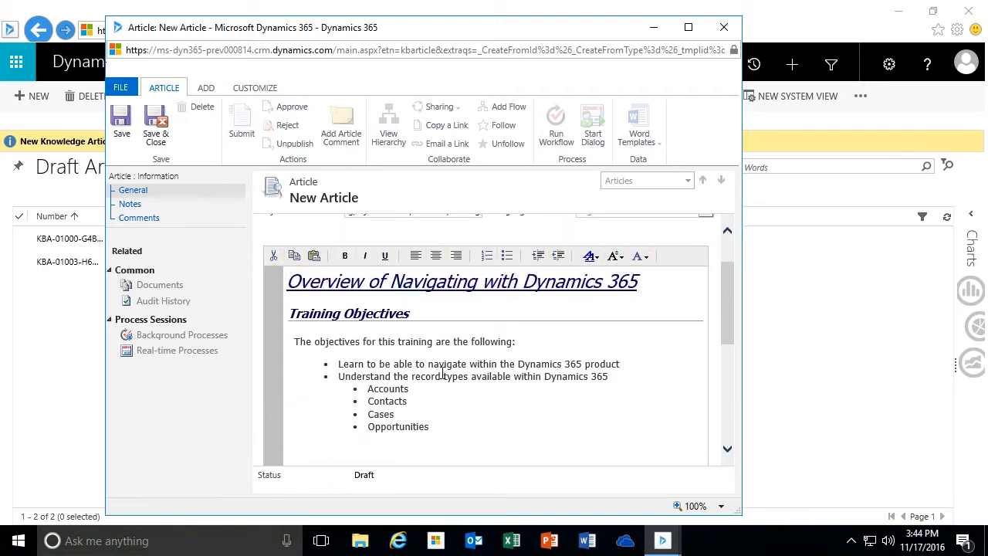
scroll(435, 386, "down", 2)
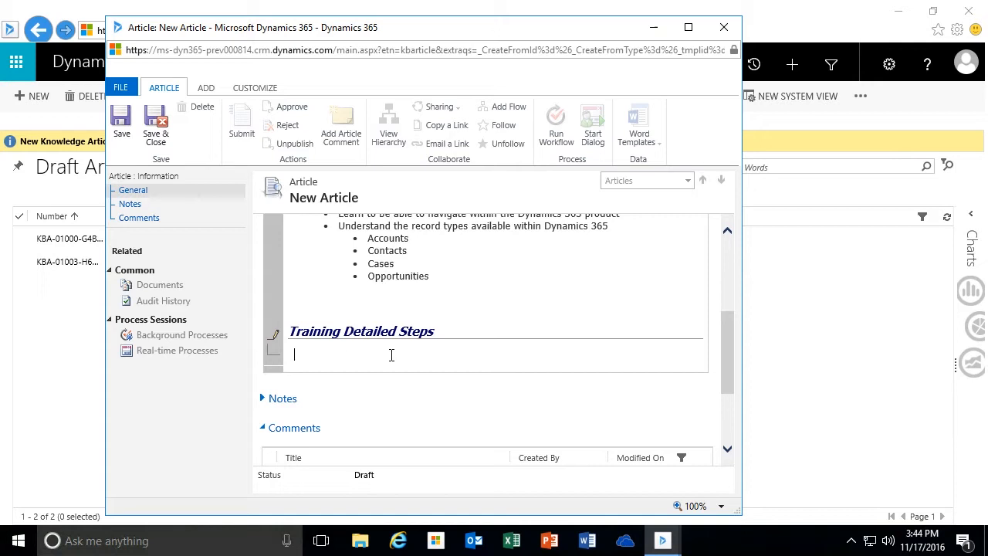
Step: Enter "Use the following steps to successfully login to Dynamics 365" under Training Detailed Steps and start a new line below it
type("The following steps")
triple_click(391, 355)
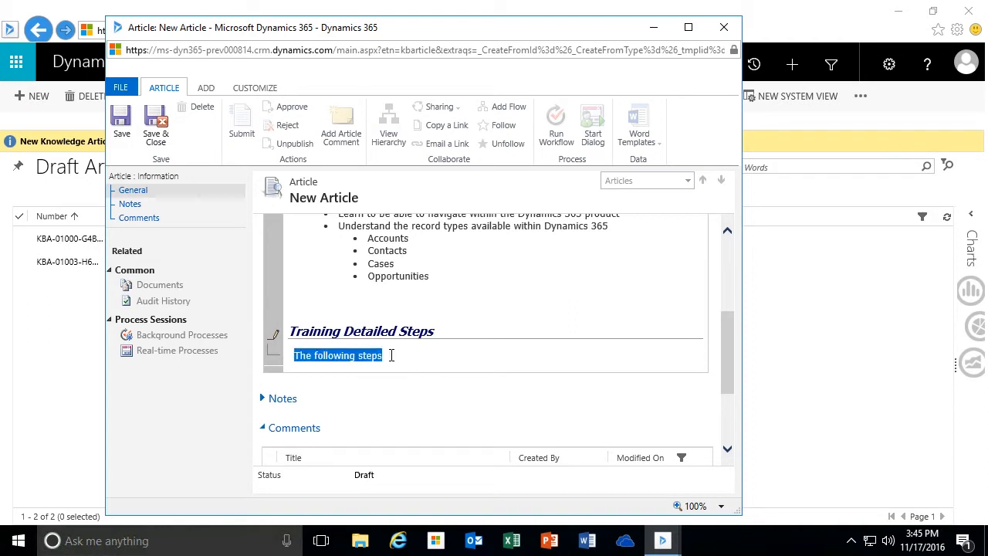
type("Use the following steps to successfully logi")
key("BackSpace")
type("g")
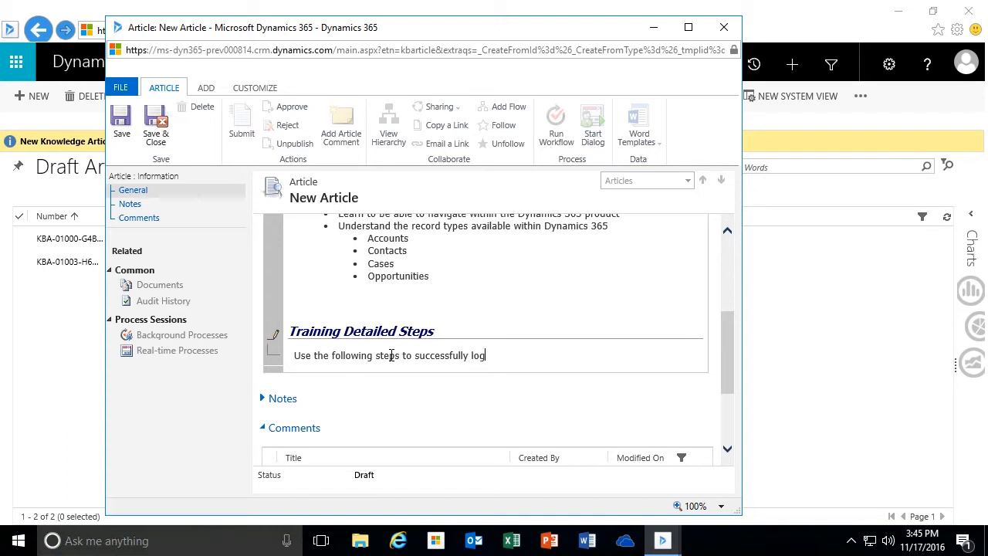
type("in to Dynamics 365")
key("Return")
type("=")
key("BackSpace")
key("BackSpace")
key("Return")
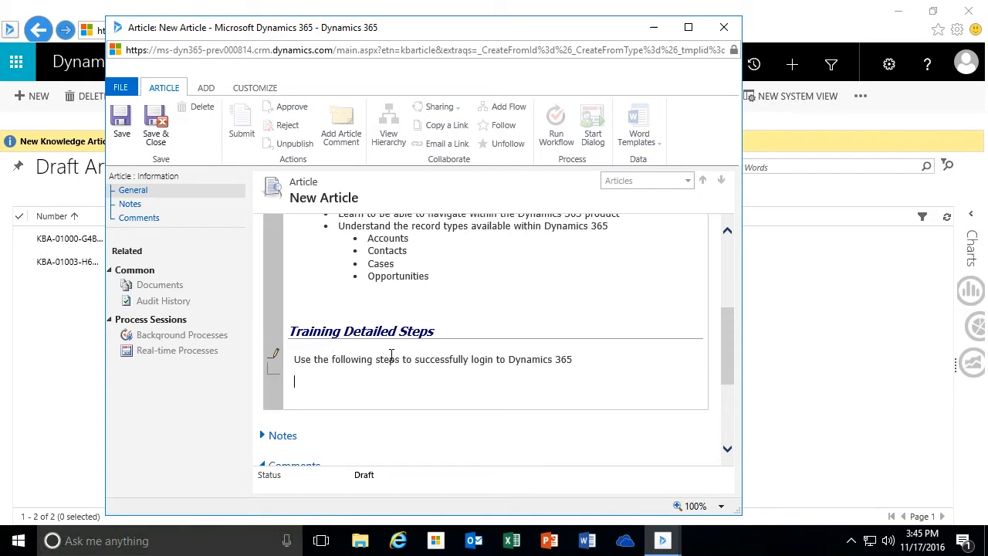
Step: Format the login sentence under Training Detailed Steps as bold, underlined text in a larger font size, and place the cursor at its end
left_click_drag(573, 360, 297, 347)
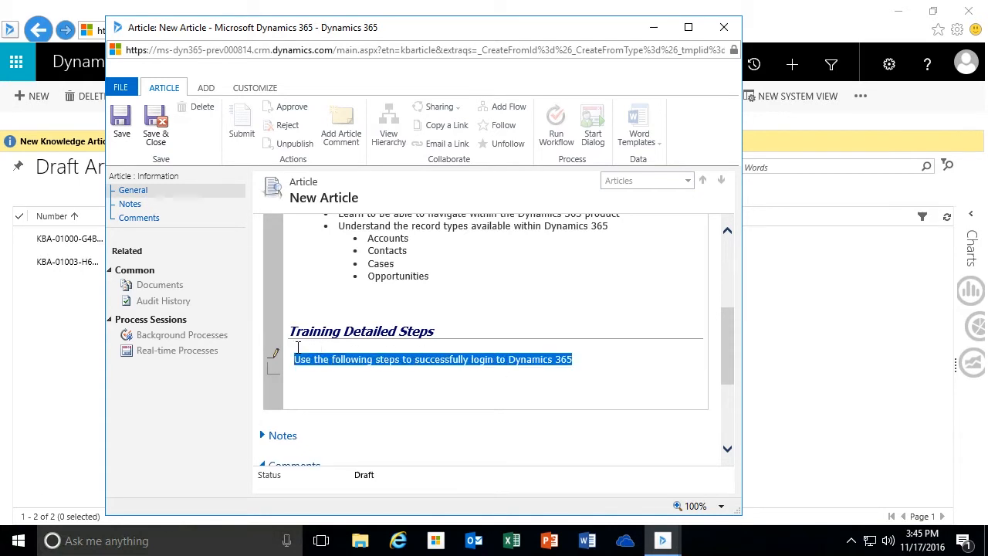
scroll(313, 355, "up", 5)
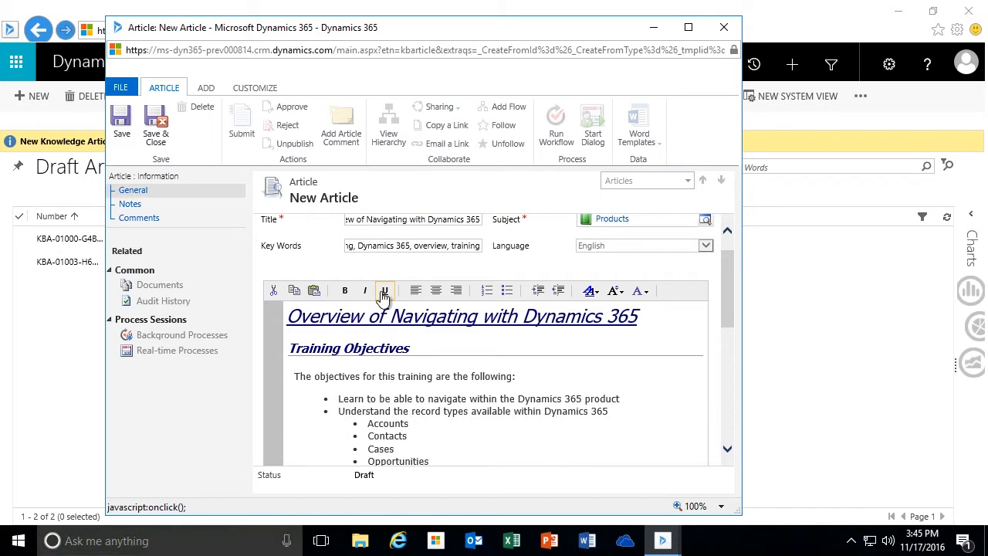
left_click(592, 294)
left_click(598, 343)
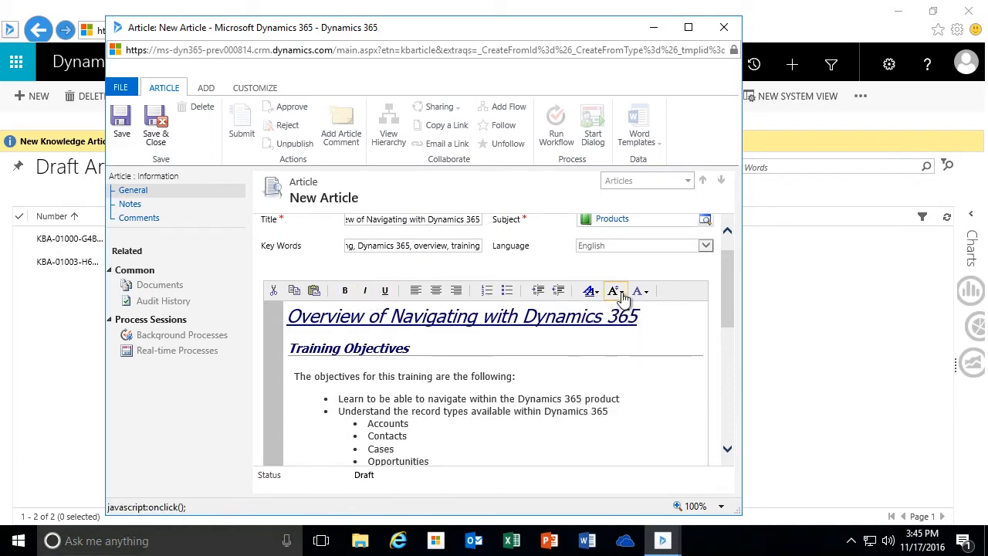
left_click(624, 297)
left_click(633, 347)
scroll(521, 417, "down", 3)
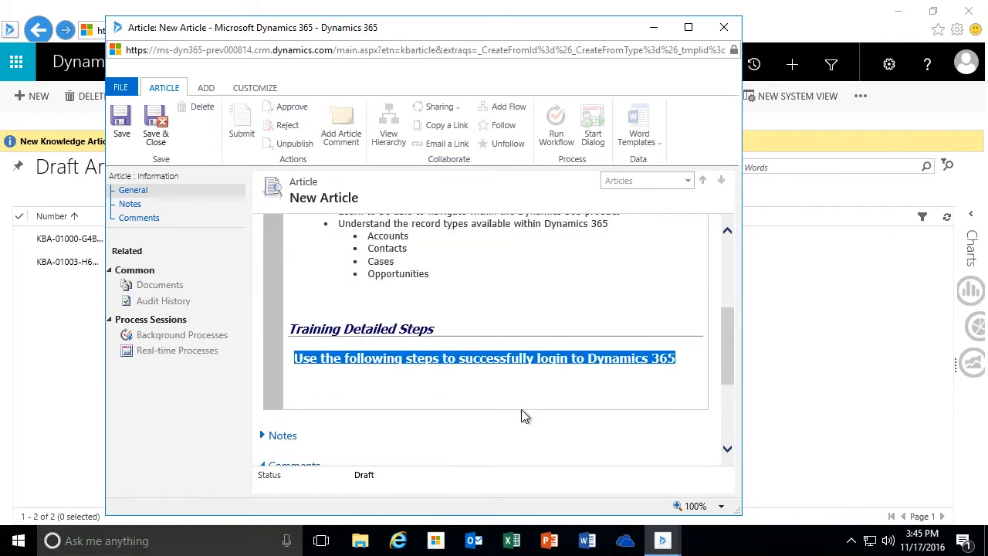
left_click(684, 360)
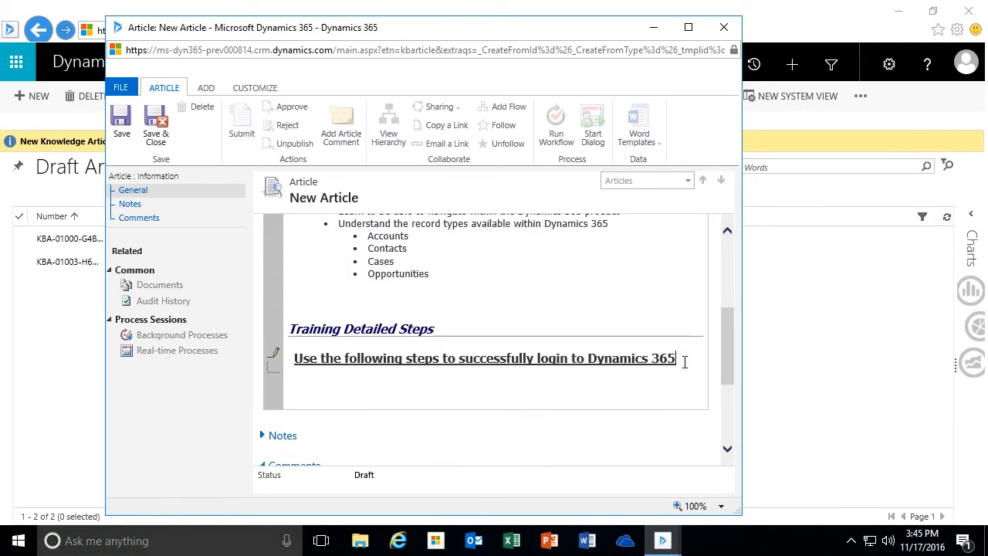
Step: Add a colon to the login sentence and start a numbered list on the line below it
type(":")
key("Return")
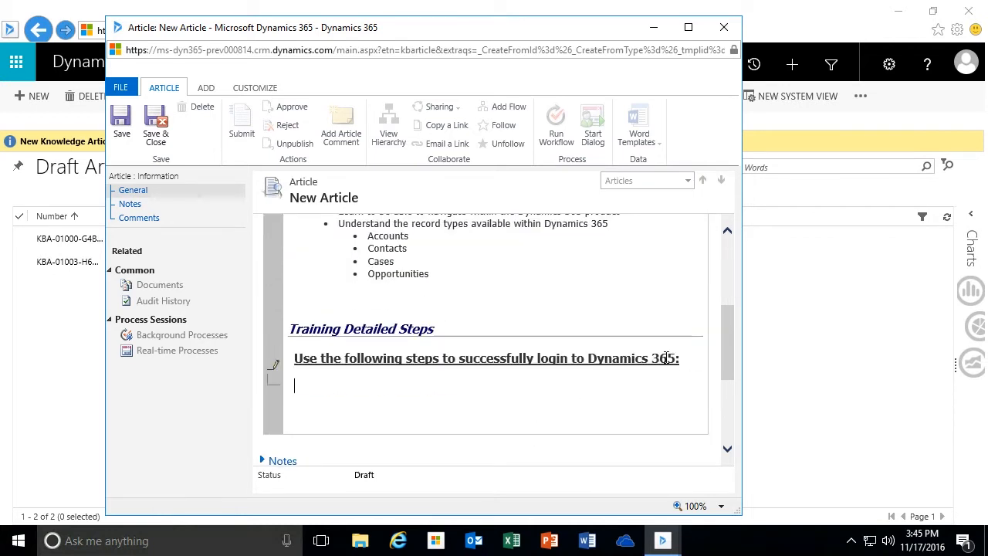
scroll(538, 332, "up", 2)
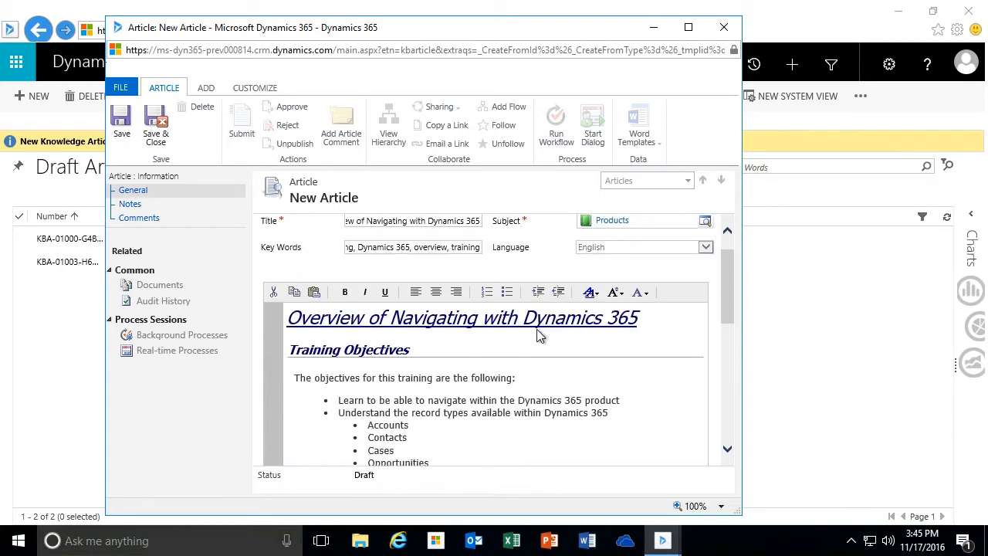
scroll(536, 329, "up", 3)
left_click(485, 328)
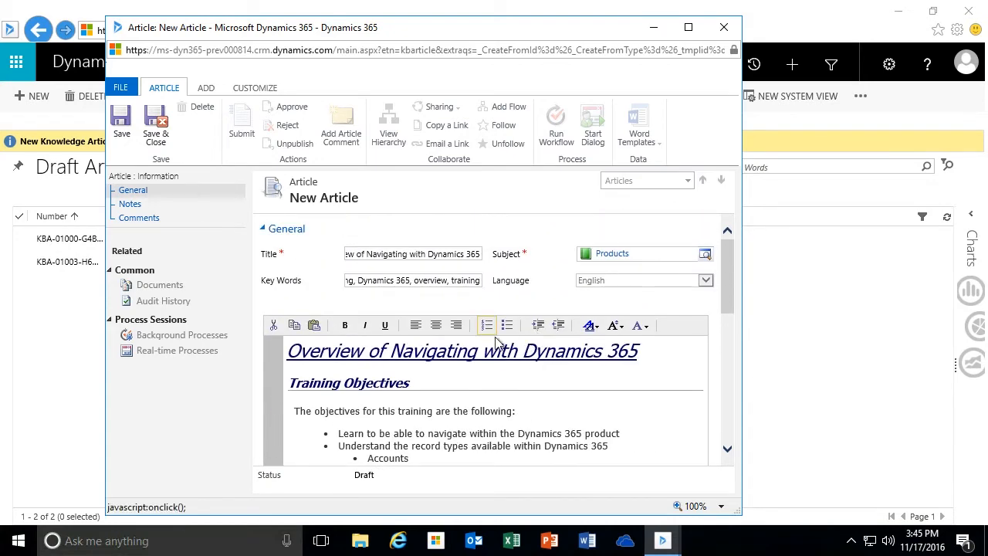
scroll(504, 405, "down", 5)
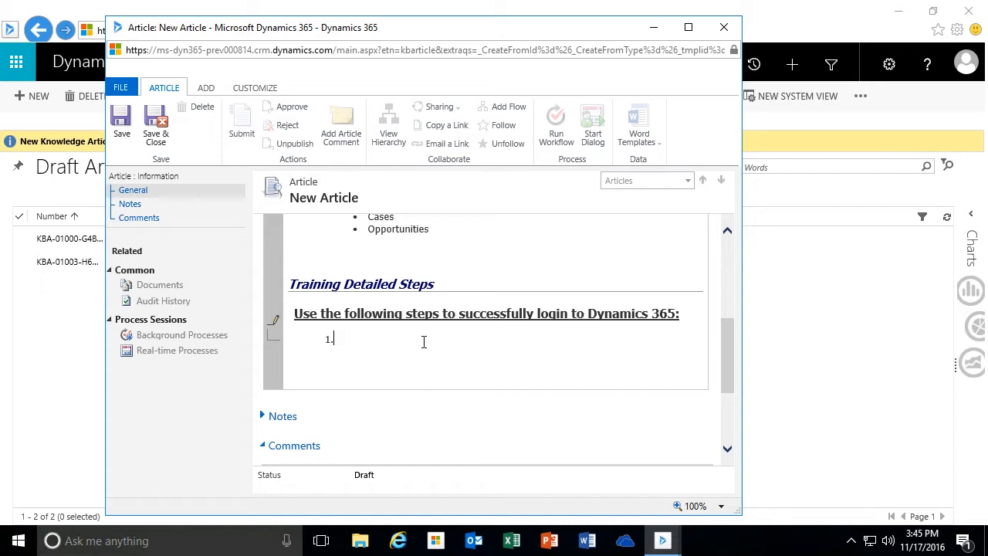
scroll(423, 342, "up", 6)
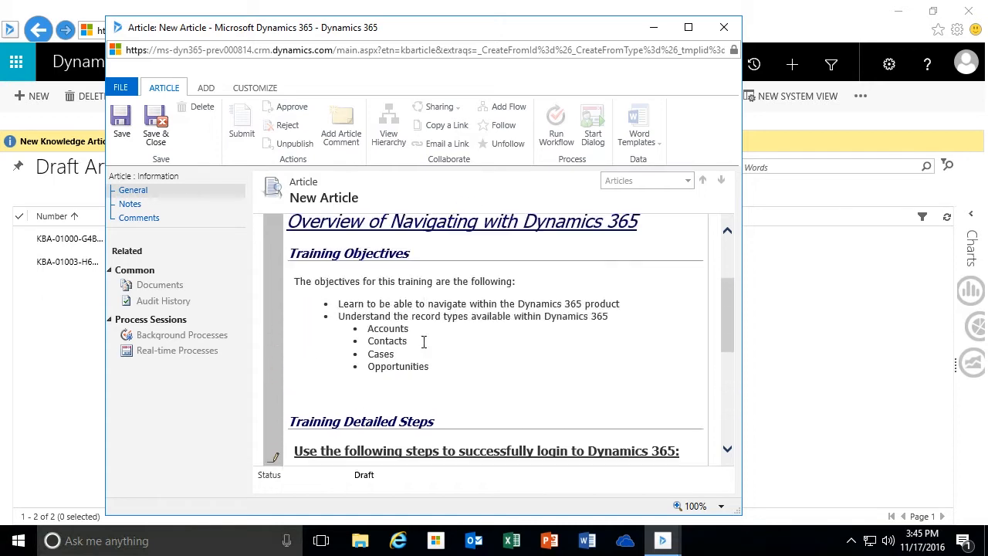
scroll(424, 347, "down", 1)
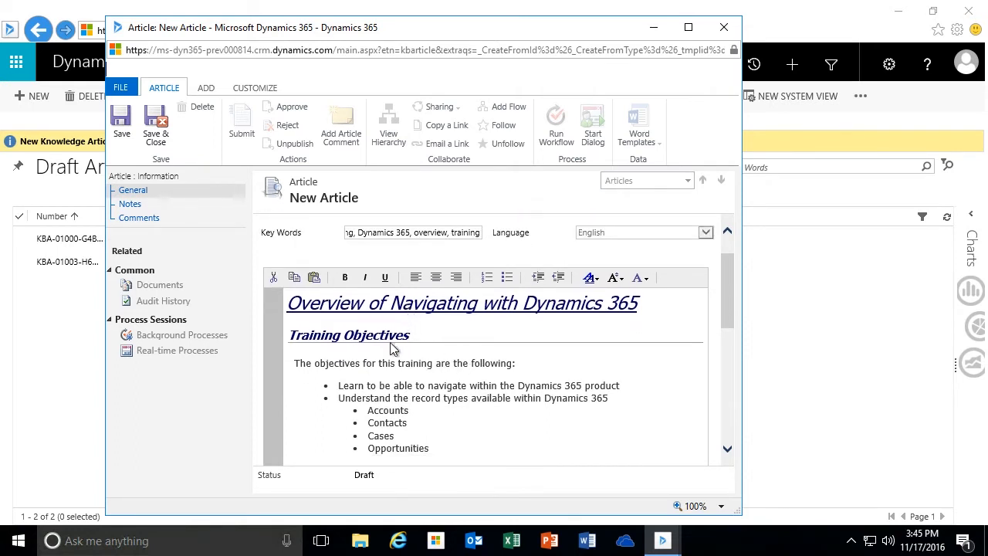
scroll(391, 351, "down", 1)
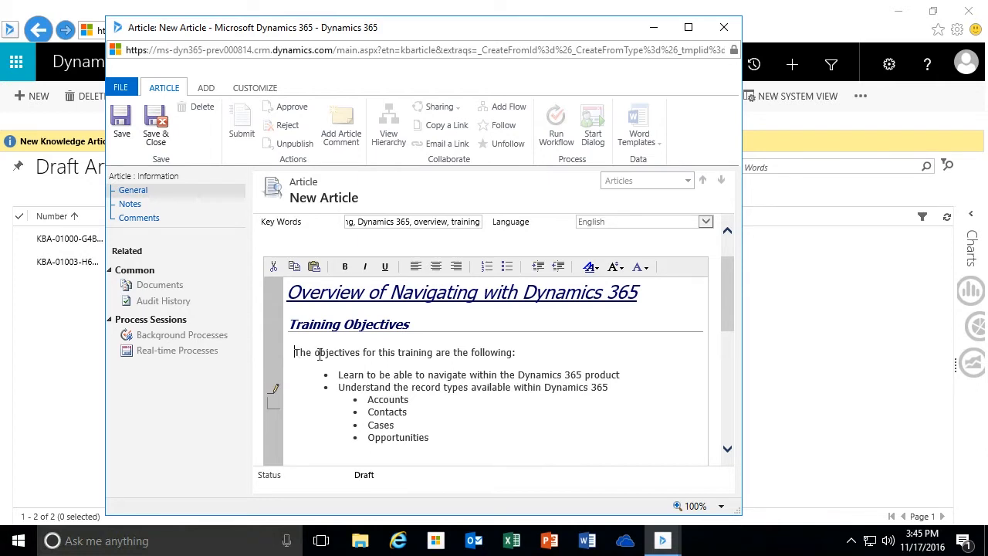
scroll(459, 395, "down", 5)
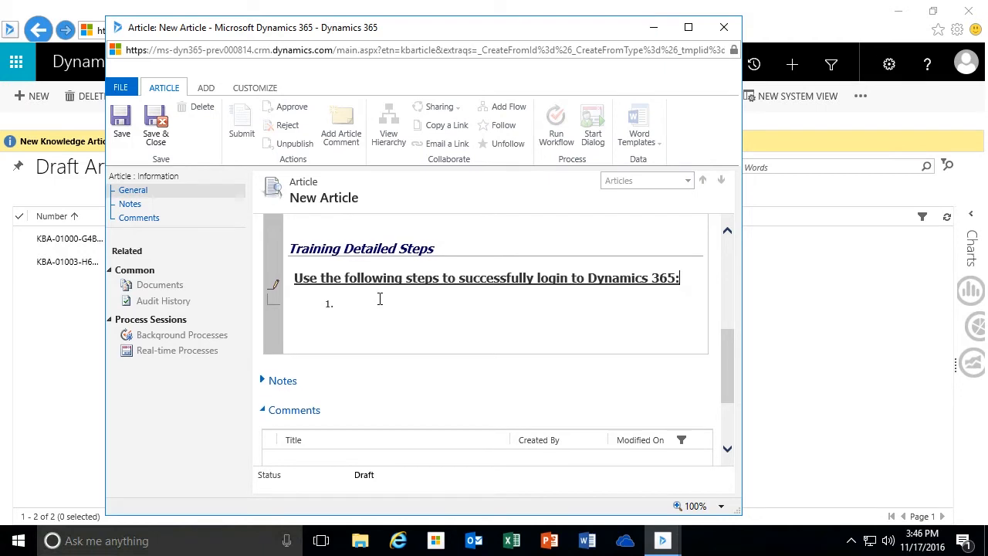
Step: Try to apply a different font color to the sentence "The objectives for this training are the following:"
scroll(380, 299, "up", 4)
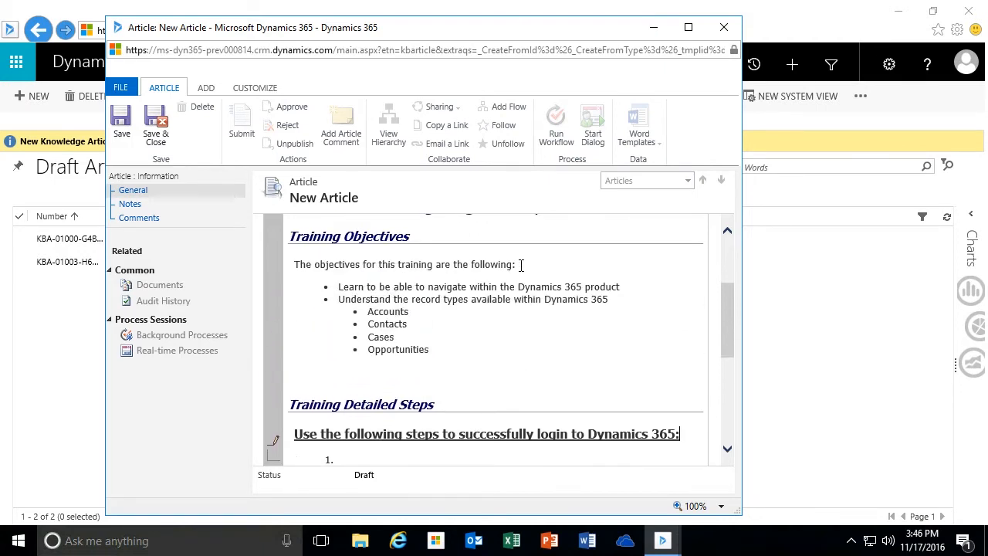
scroll(520, 265, "up", 1)
left_click_drag(521, 287, 281, 283)
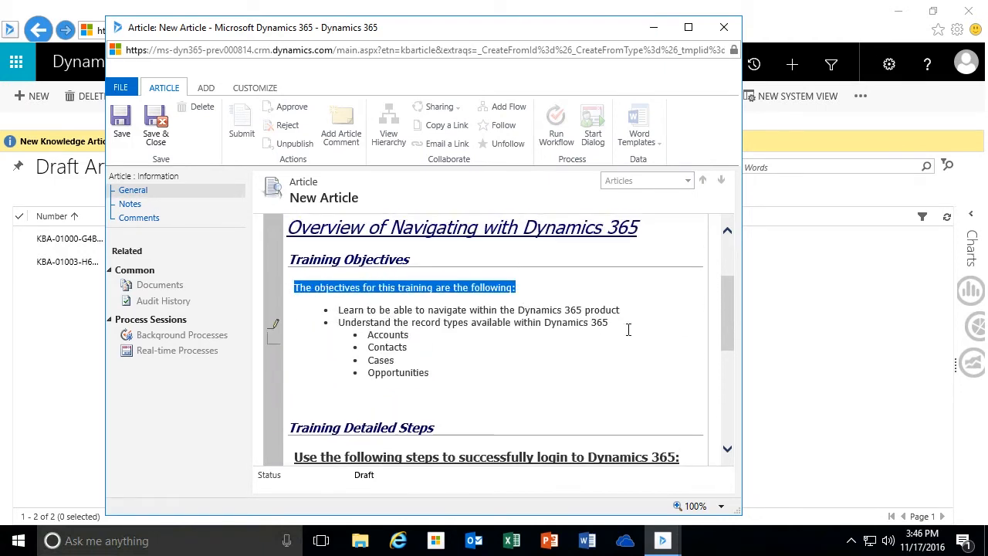
scroll(628, 331, "up", 2)
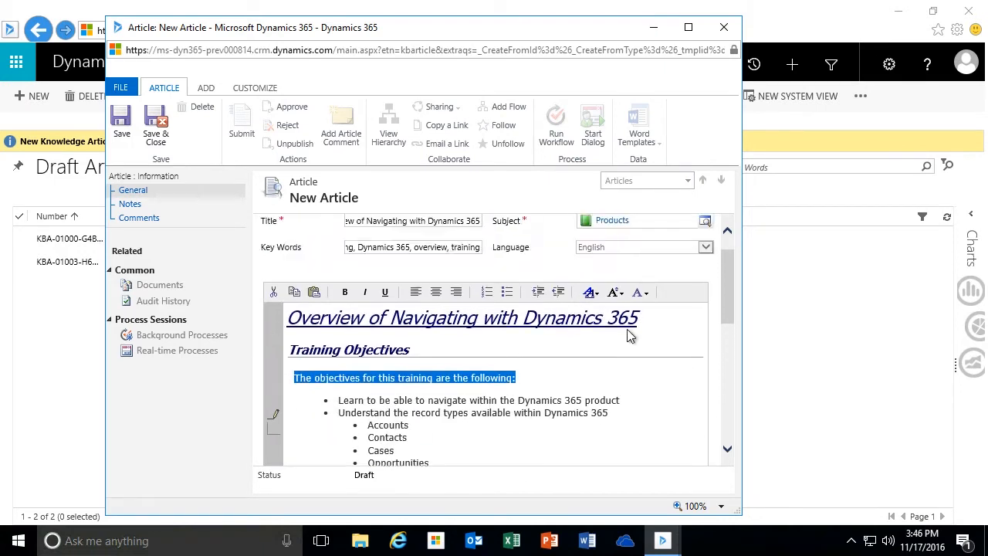
left_click(646, 293)
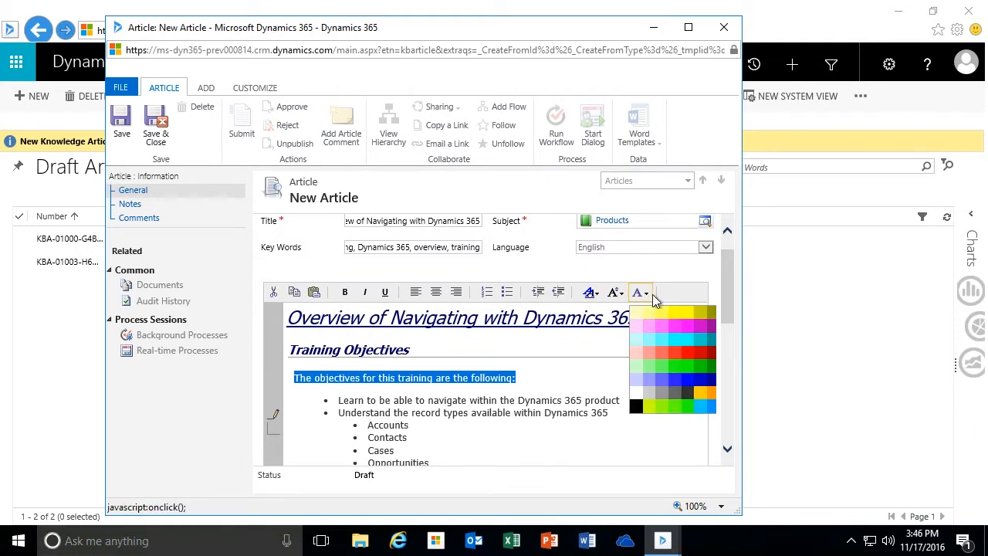
left_click(685, 402)
left_click(538, 418)
Step: Set the font color of the introductory sentence under Training Objectives to dark red
scroll(539, 418, "down", 1)
left_click_drag(536, 351, 294, 352)
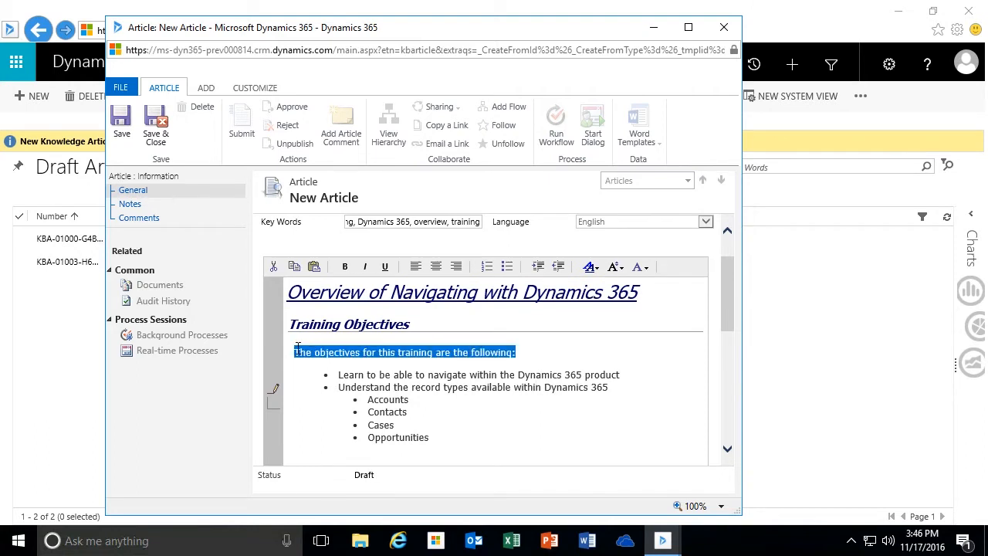
left_click(646, 268)
left_click(703, 327)
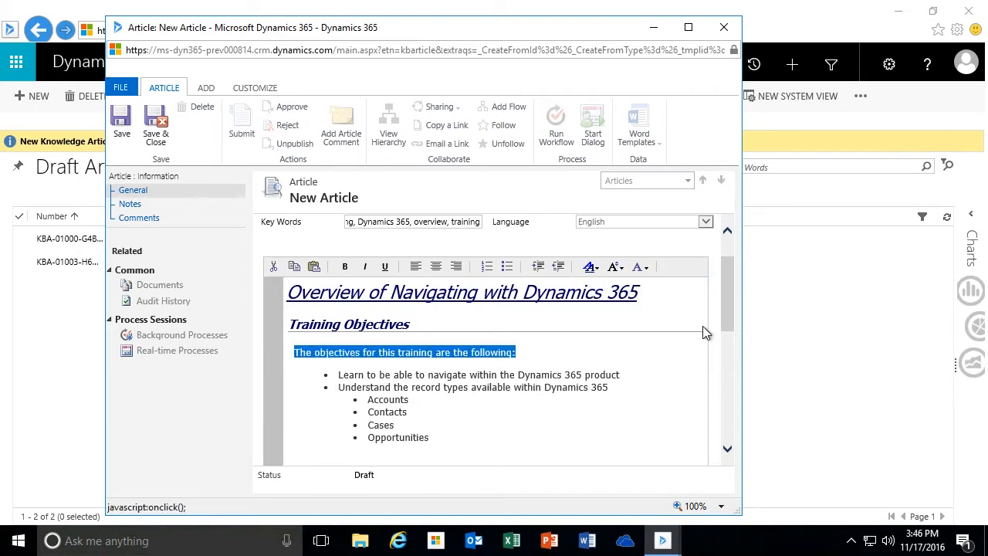
left_click(443, 388)
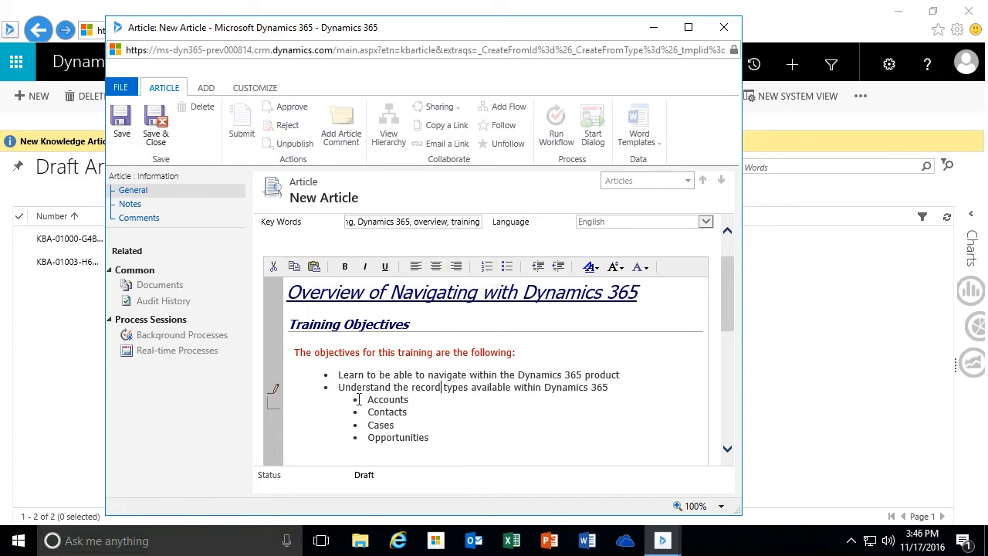
Step: Review the article body from the training objectives to the numbered login steps
scroll(346, 409, "down", 3)
left_click(361, 319)
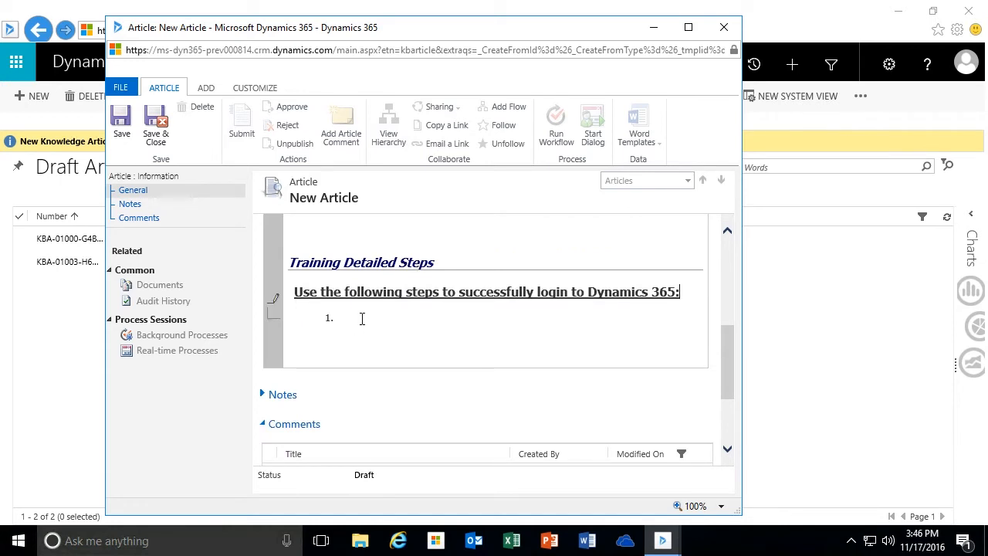
scroll(373, 315, "up", 5)
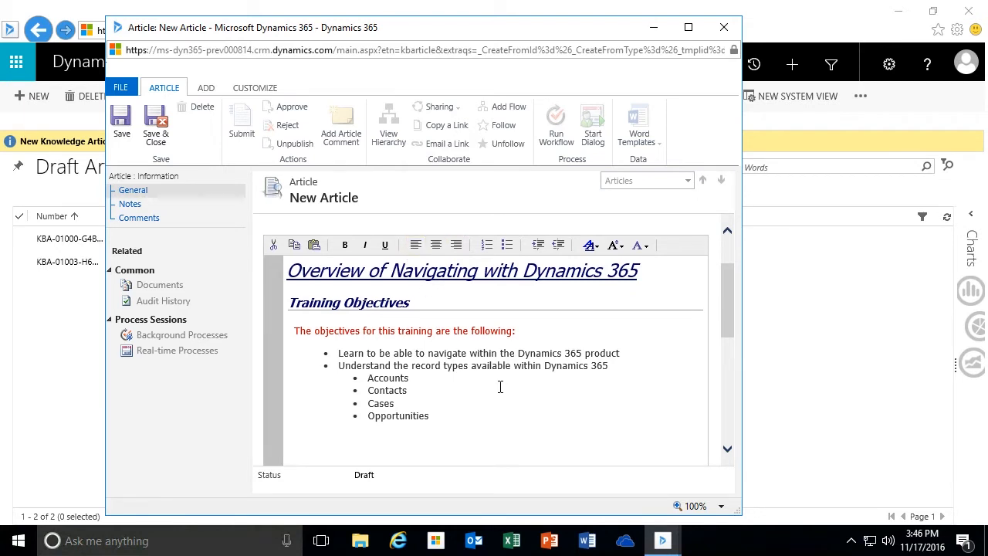
scroll(500, 387, "down", 10)
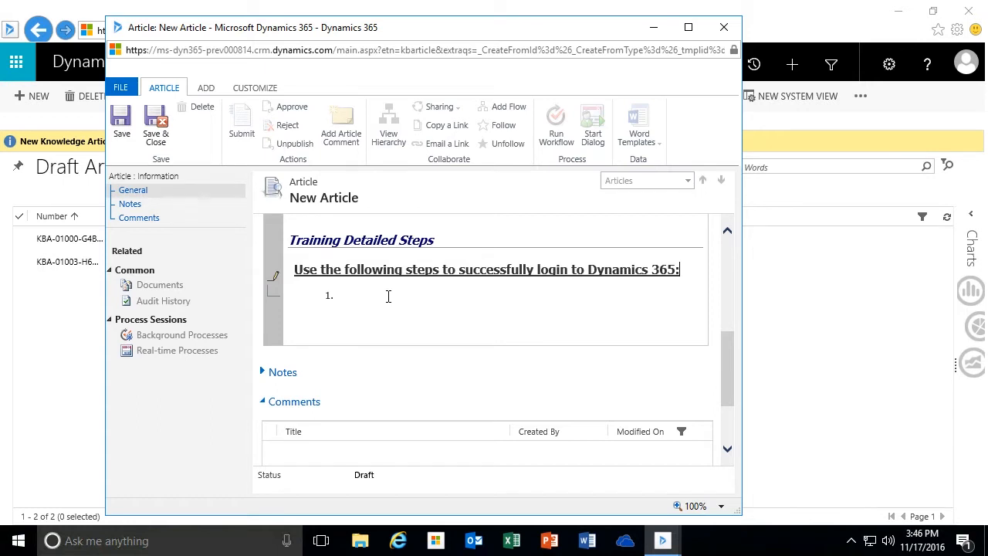
scroll(389, 296, "up", 2)
scroll(390, 303, "up", 2)
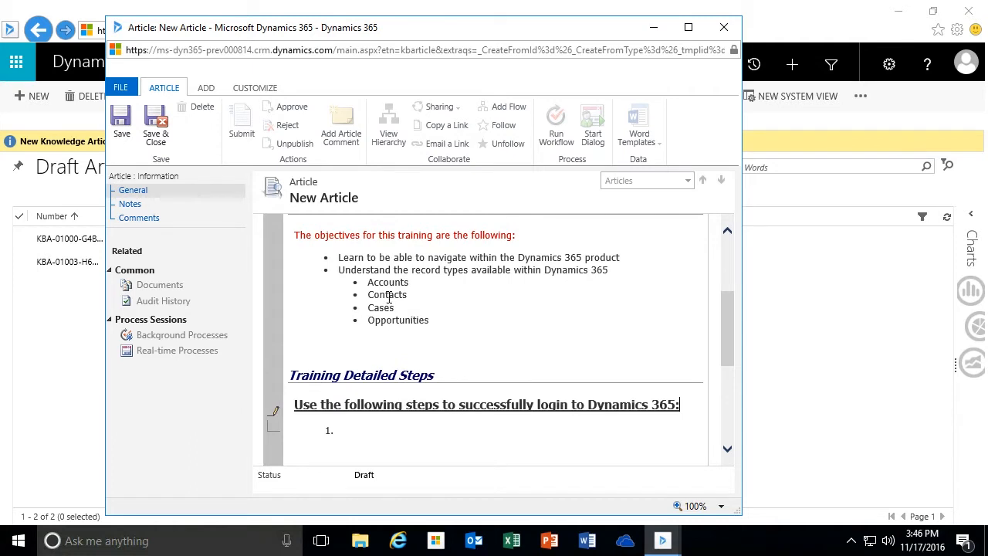
scroll(388, 412, "up", 2)
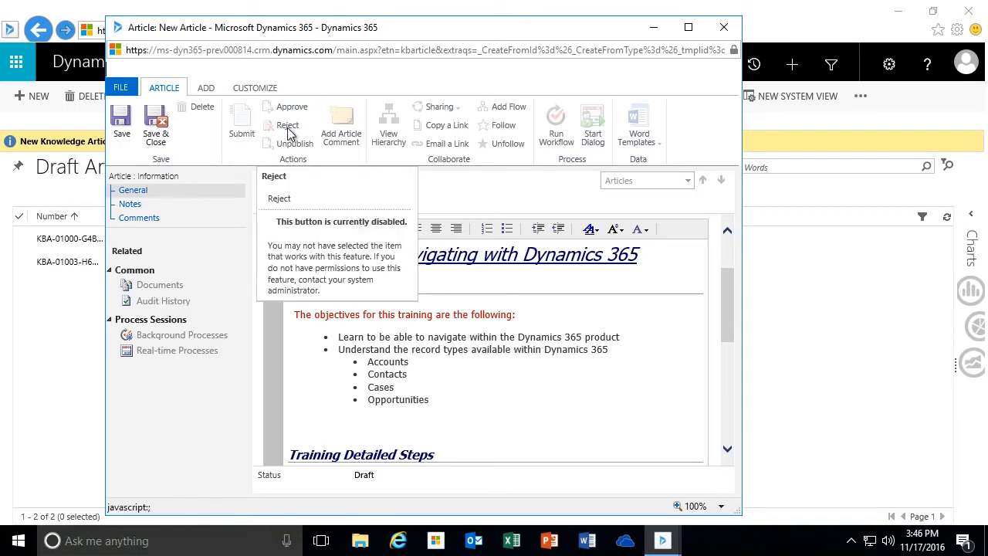
Step: Save the new article, submit it for approval and close its window
left_click(123, 124)
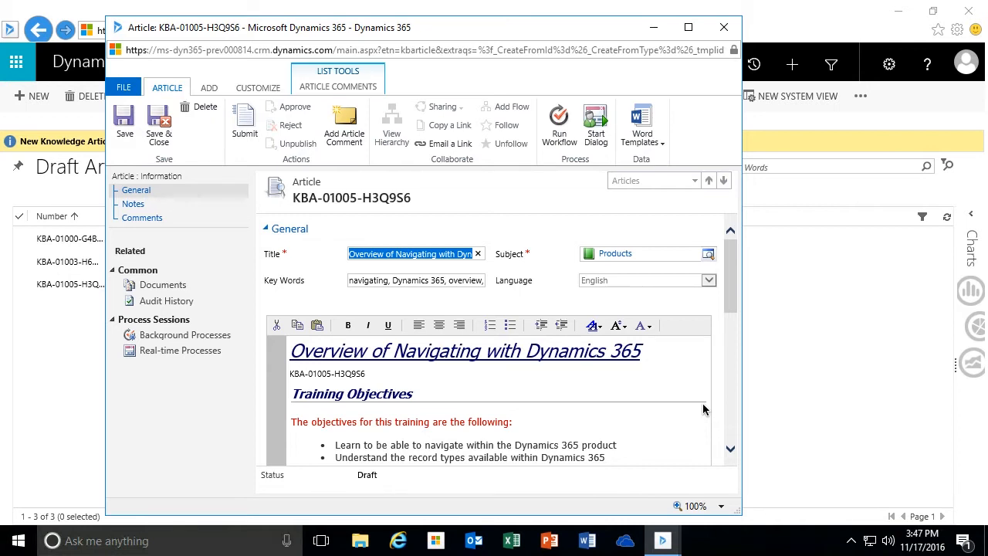
mouse_move(725, 290)
left_mouse_down()
mouse_move(729, 313)
mouse_move(724, 293)
left_mouse_up()
left_click(242, 124)
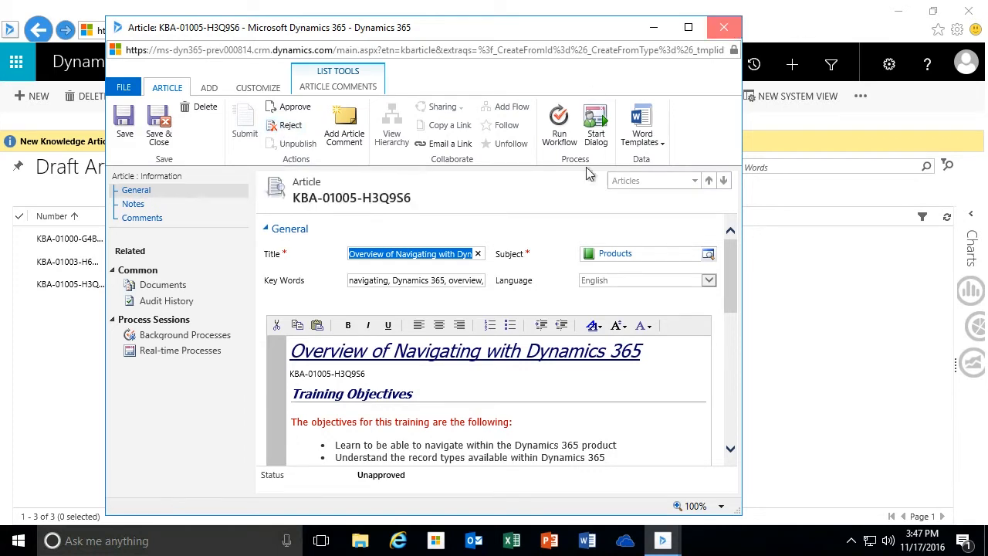
left_click(735, 28)
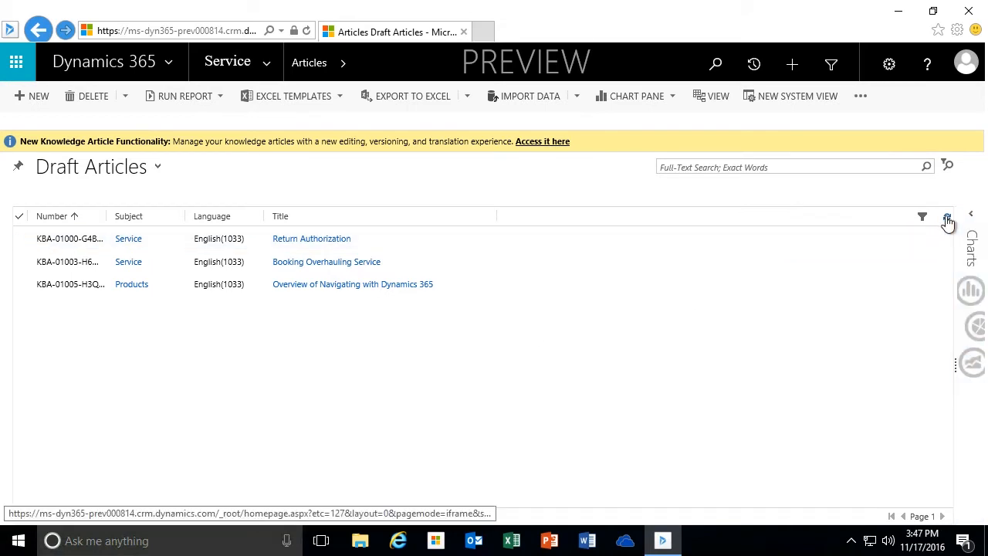
Step: Refresh the Draft Articles list and switch to the Unapproved Articles view
left_click(947, 216)
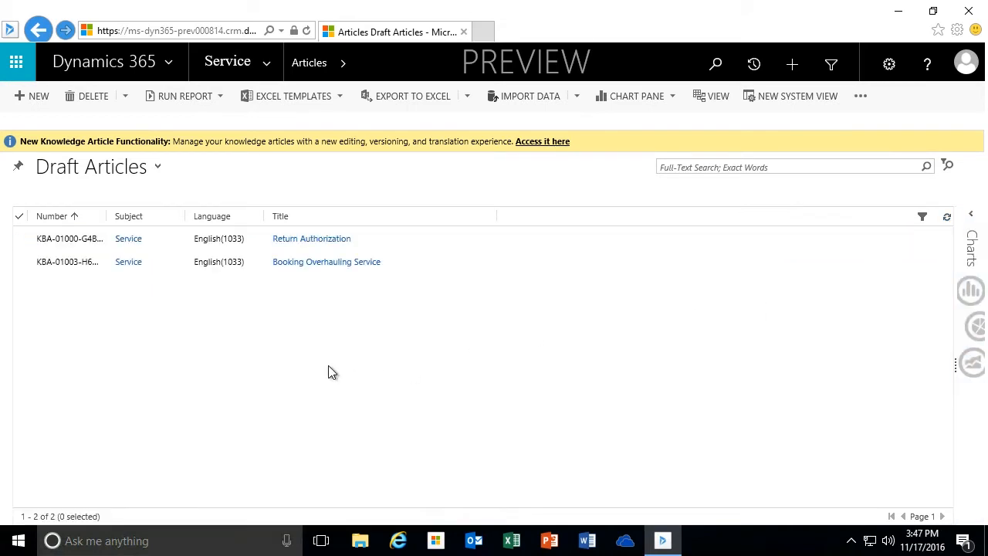
left_click(157, 169)
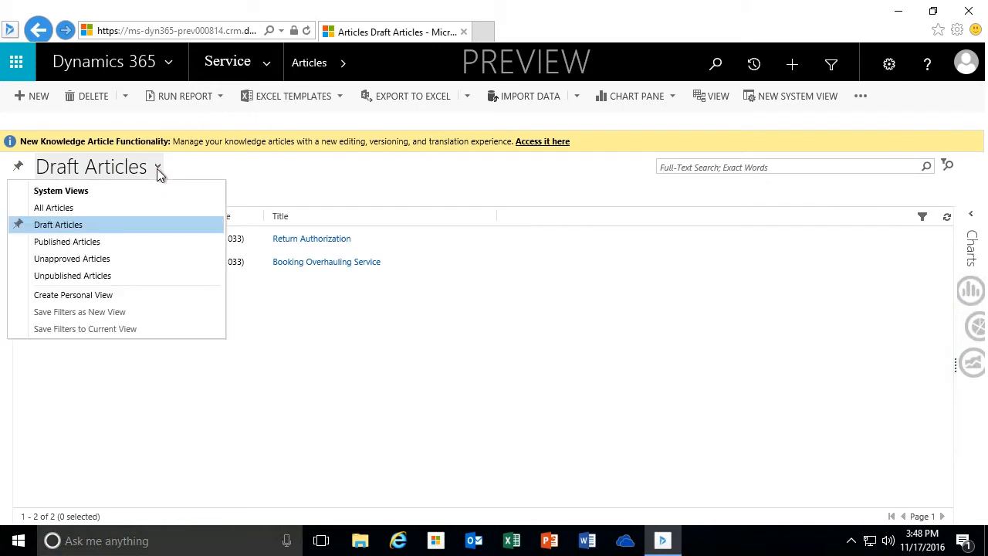
left_click(91, 261)
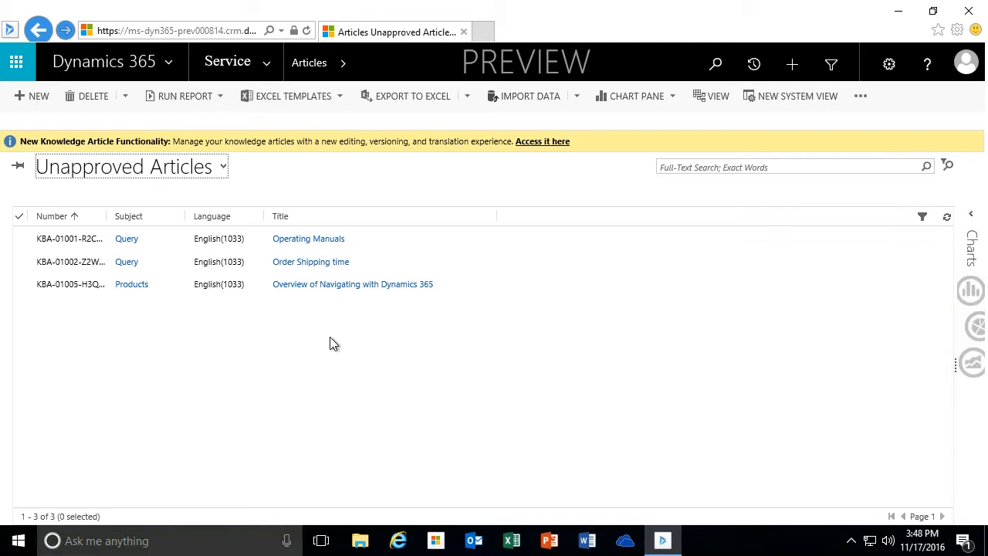
Step: Open the unapproved article "Overview of Navigating with Dynamics 365" and review its content down to the Comments section
left_click(368, 287)
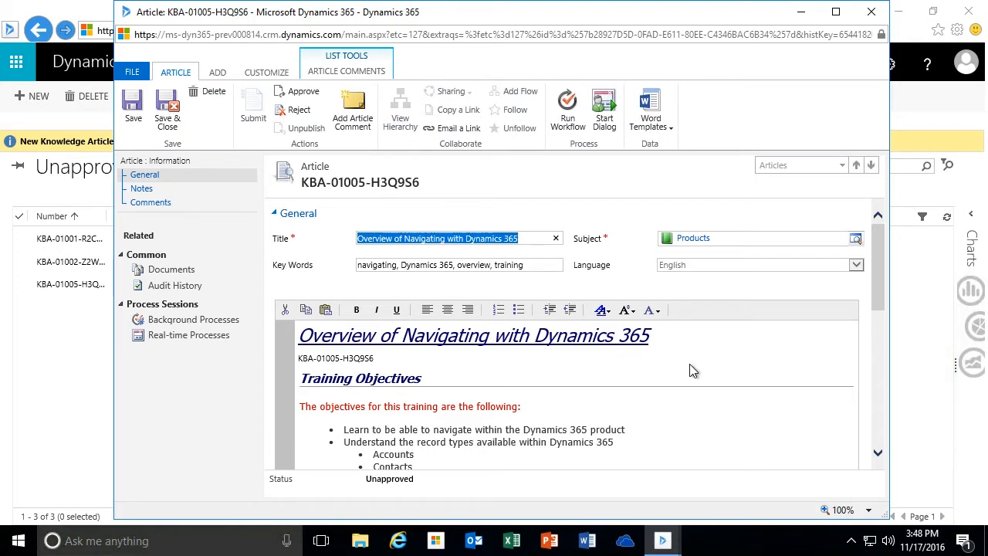
scroll(689, 365, "down", 3)
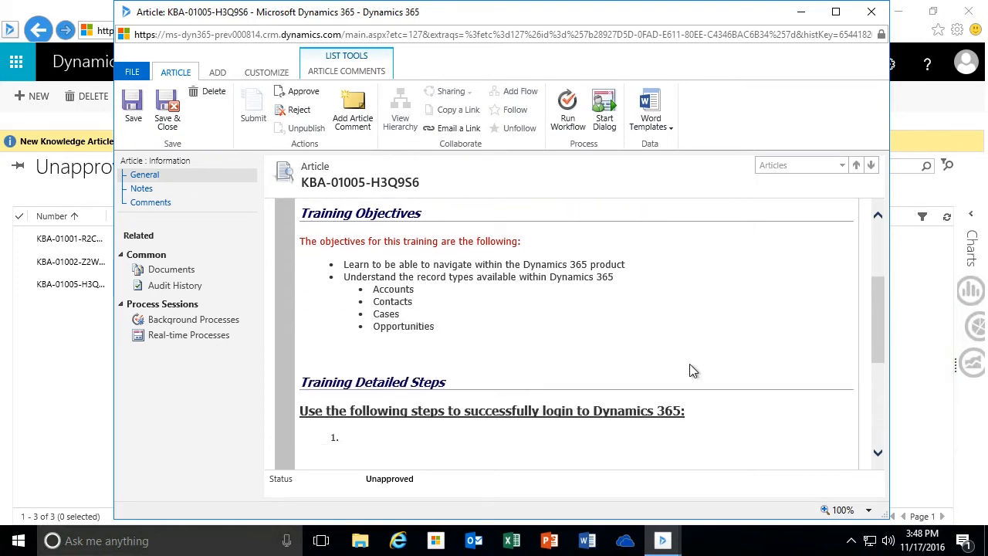
scroll(690, 369, "down", 2)
left_click(703, 328)
scroll(703, 327, "up", 3)
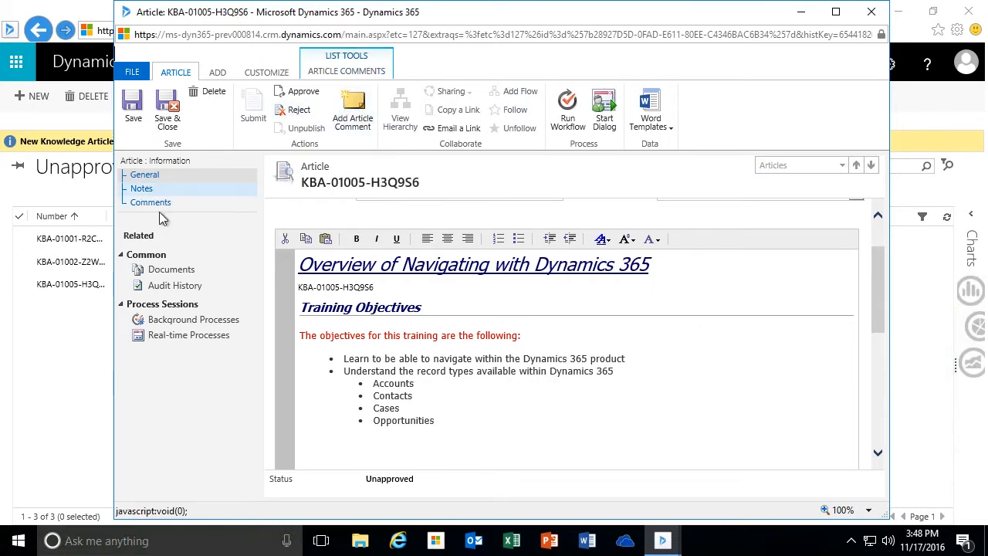
left_click_drag(878, 296, 880, 412)
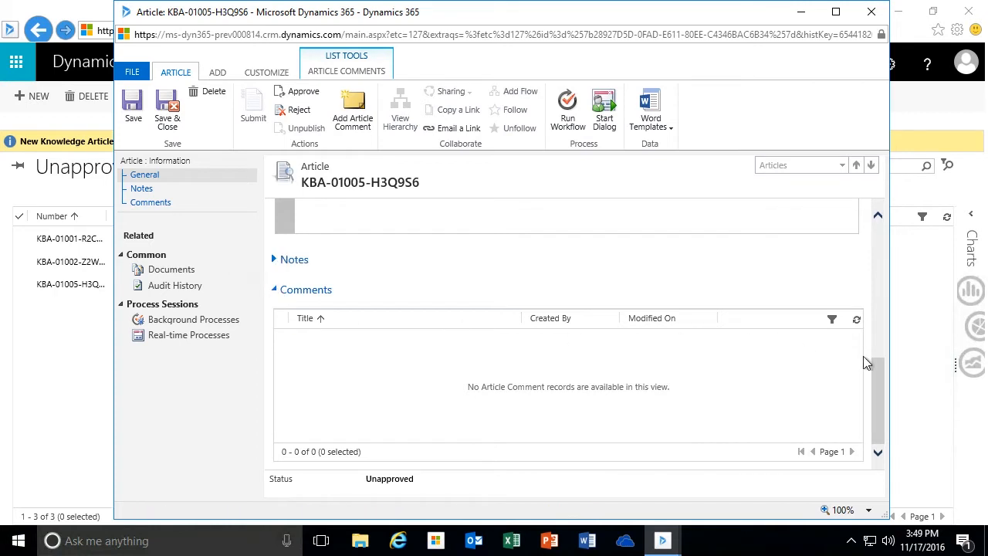
Step: Start a new comment on the article with the title "Formatting Inconsistent"
left_click(357, 111)
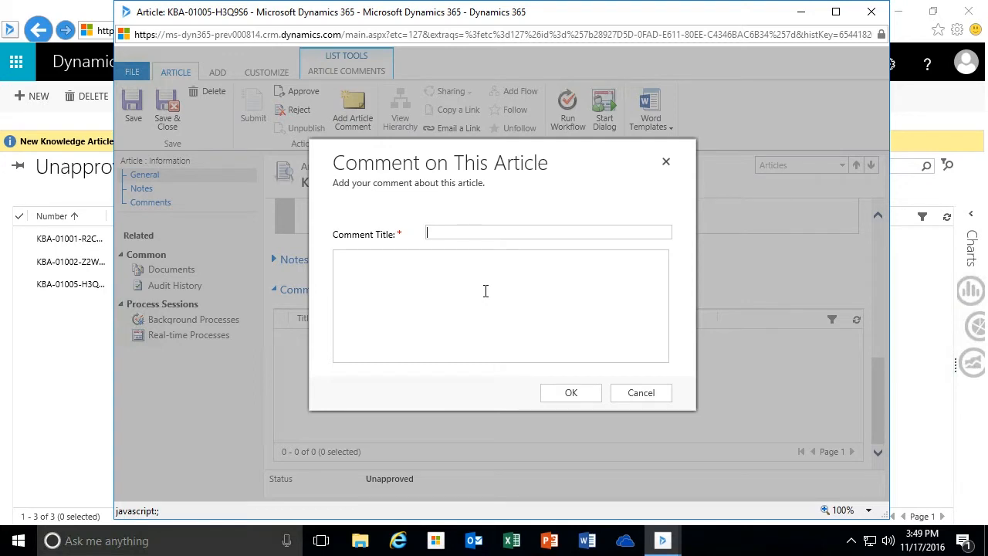
type("Formatting ")
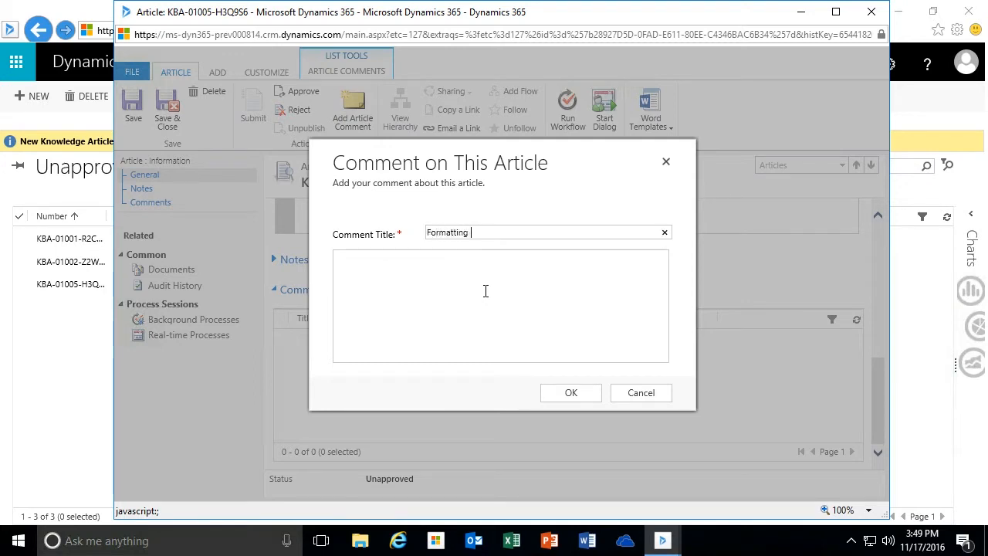
type("Inconsistent")
Step: Enter "Formatting for the article is inconsistent with the standardized themes for publishing them." as the comment text and submit the comment
type("Formattin")
key("BackSpace")
type("g for the article is inconsistent wth")
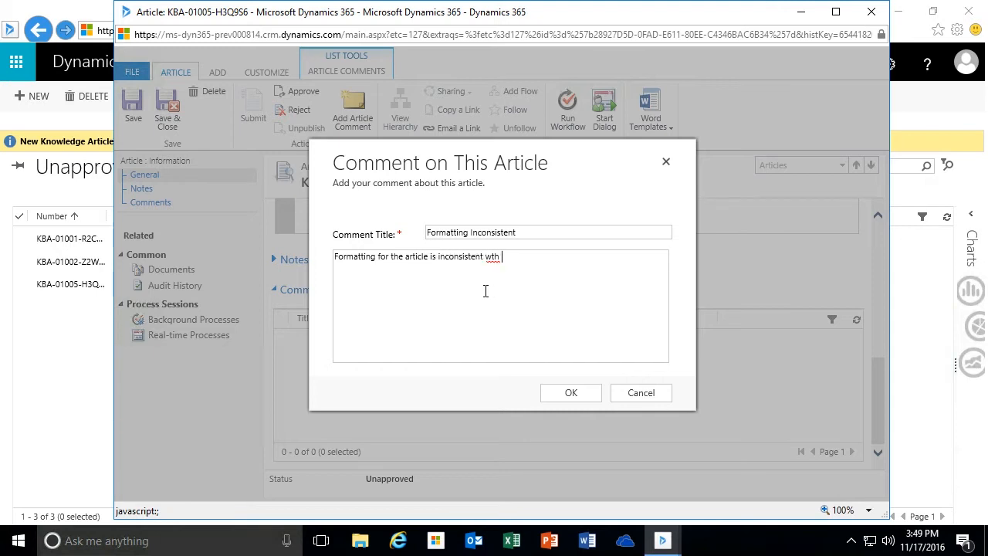
key("BackSpace")
key("BackSpace")
type("ith the Standardized themes for publishing them.")
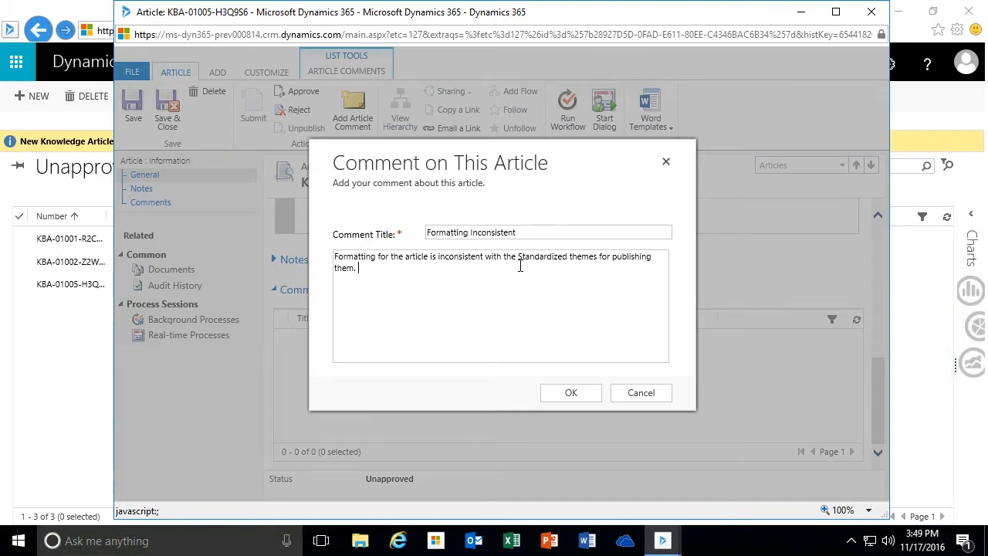
left_click(519, 262)
key("BackSpace")
type("s")
left_click(571, 393)
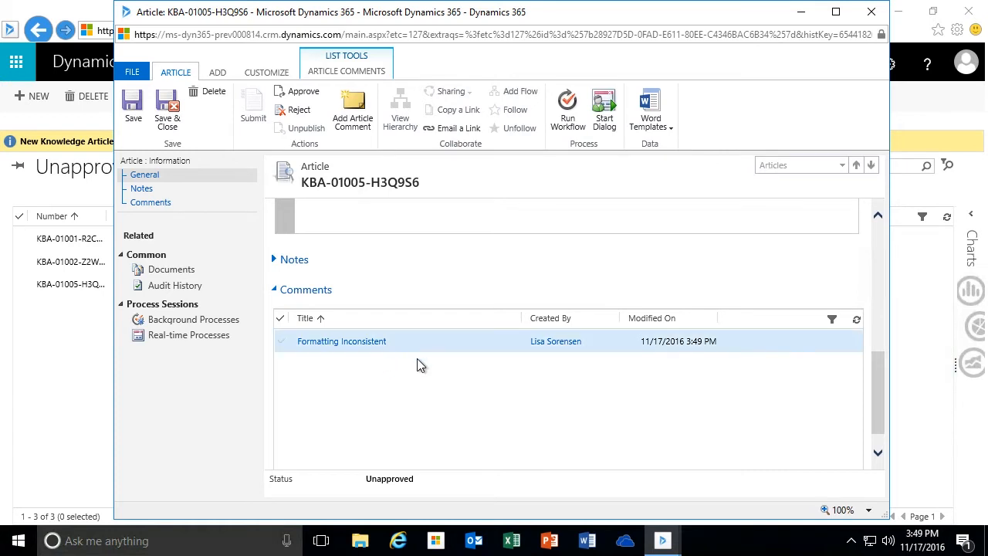
Step: Reject the article with the reason "Lack of content and inconsistencies with the standardized formatting. Please revise and resubmit"
left_click_drag(878, 394, 883, 265)
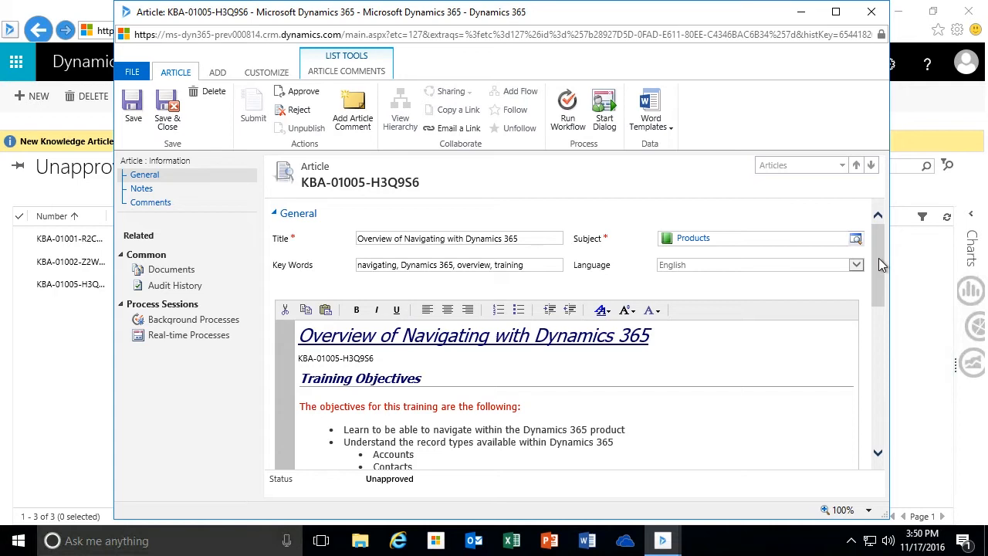
mouse_move(878, 258)
left_mouse_down()
mouse_move(884, 395)
mouse_move(875, 268)
left_mouse_up()
left_click(299, 111)
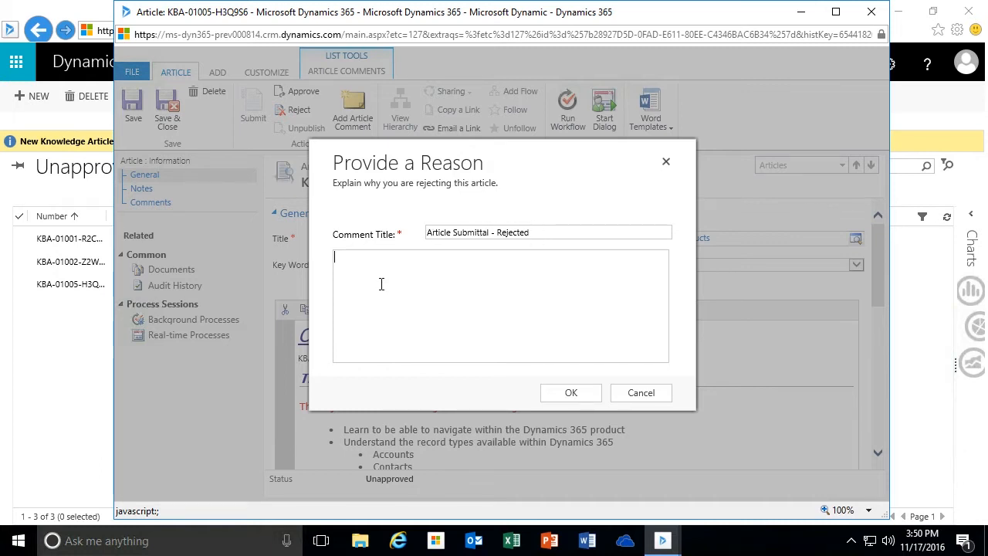
type("Lack of content and inconsistencies with ")
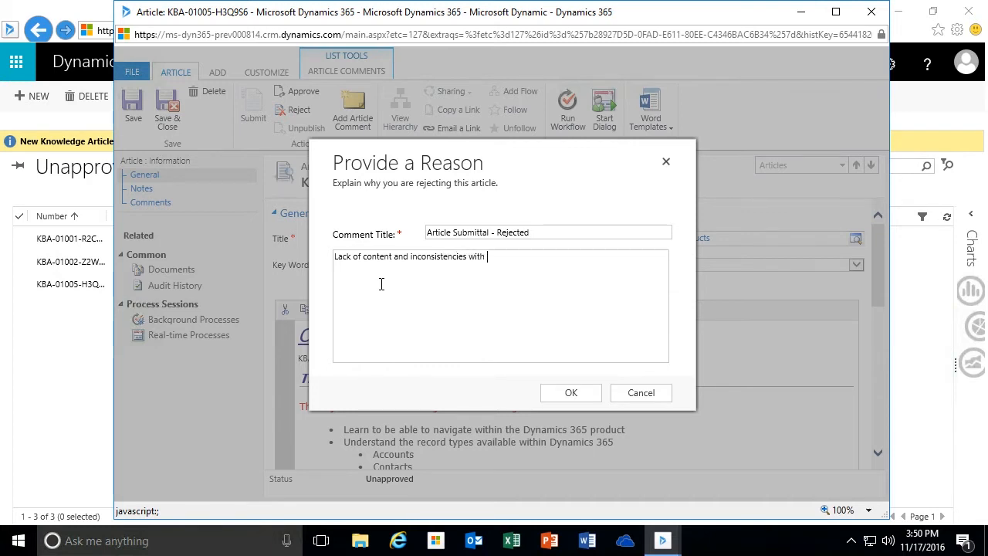
type("the standardized formatting. Please review")
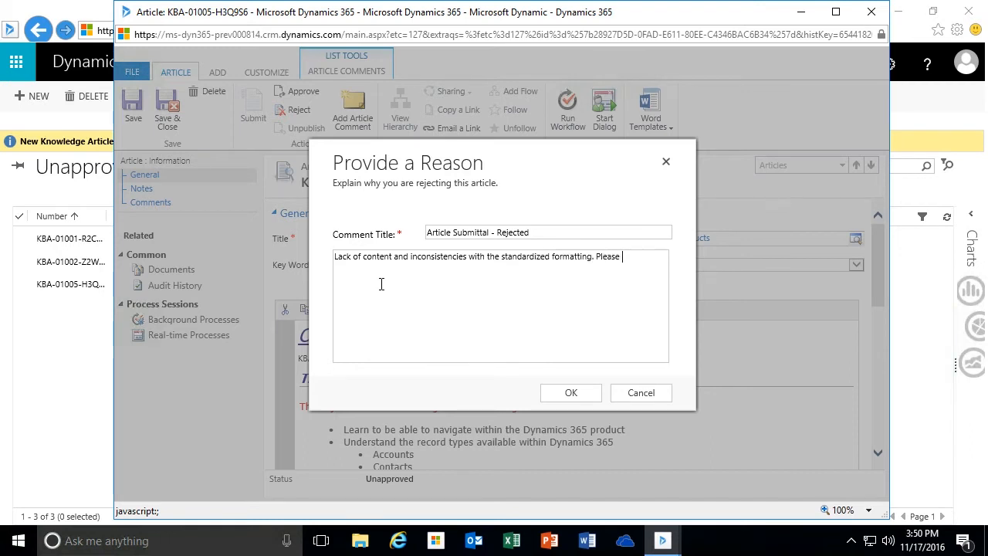
key("BackSpace")
key("BackSpace")
key("BackSpace")
key("BackSpace")
type("ise and resubmit")
left_click(554, 392)
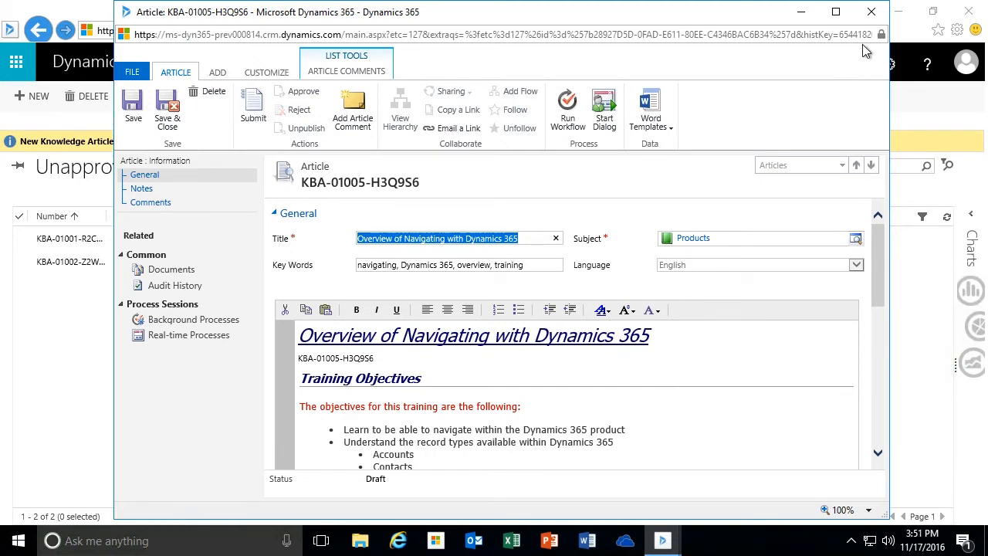
Step: Close the article, refresh the Unapproved Articles list and switch to the Draft Articles view
left_click(871, 14)
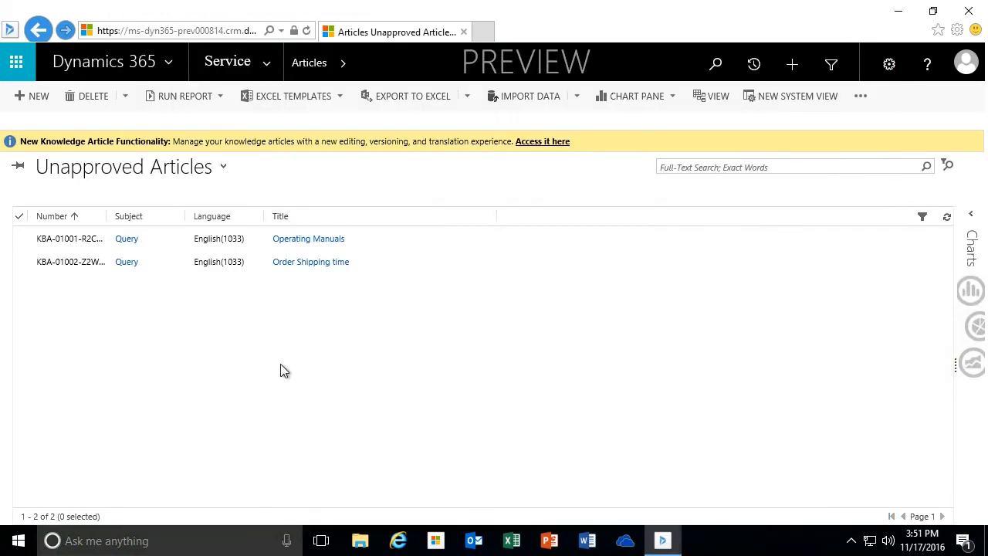
left_click(947, 220)
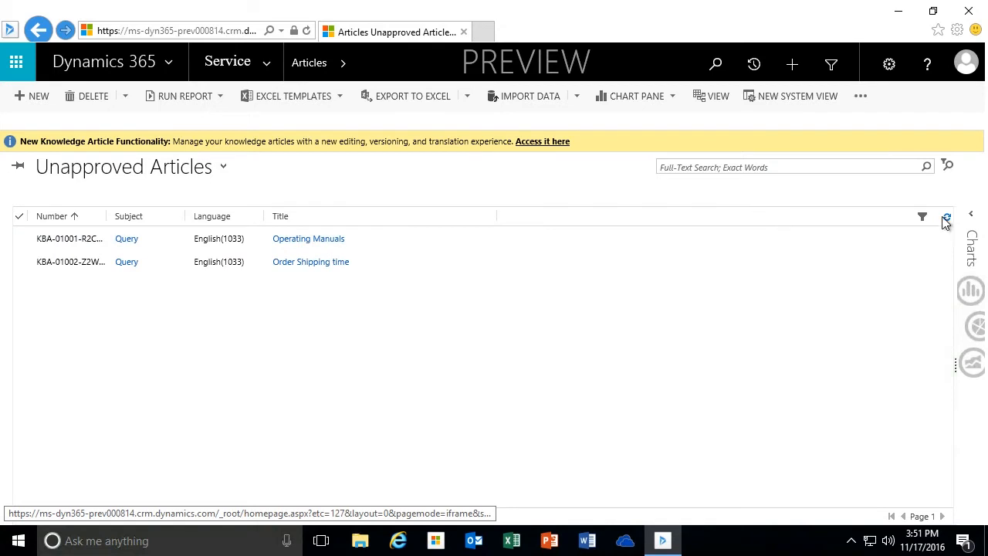
left_click(222, 170)
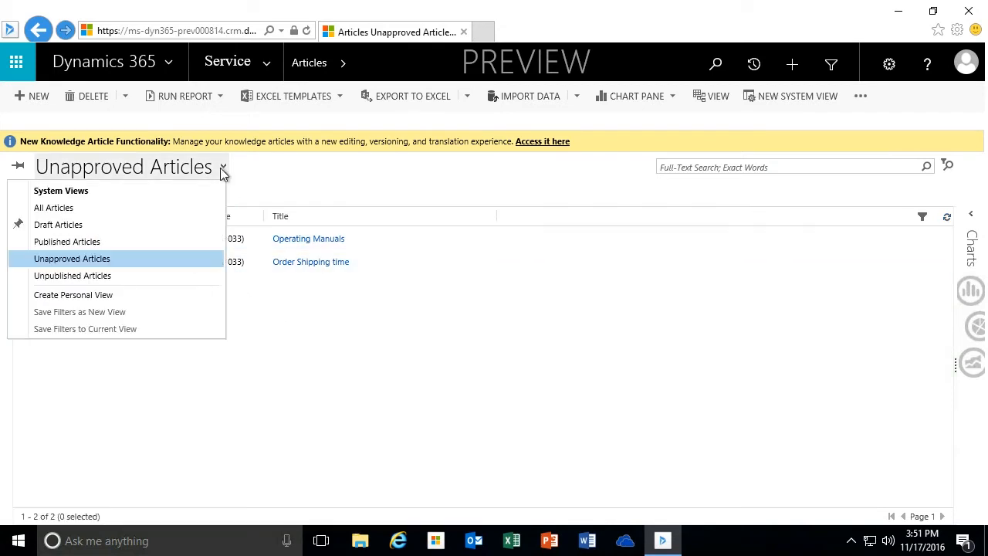
left_click(302, 338)
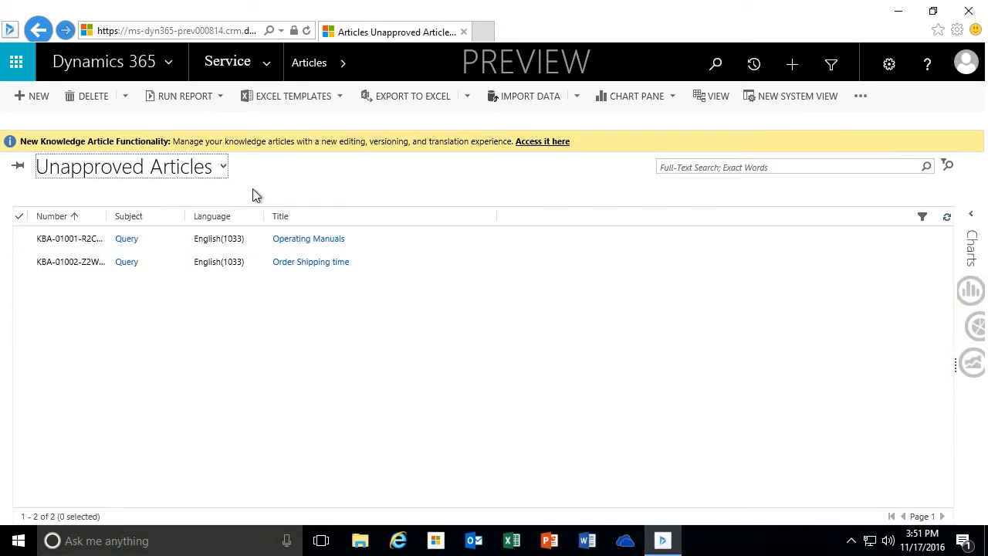
left_click(223, 167)
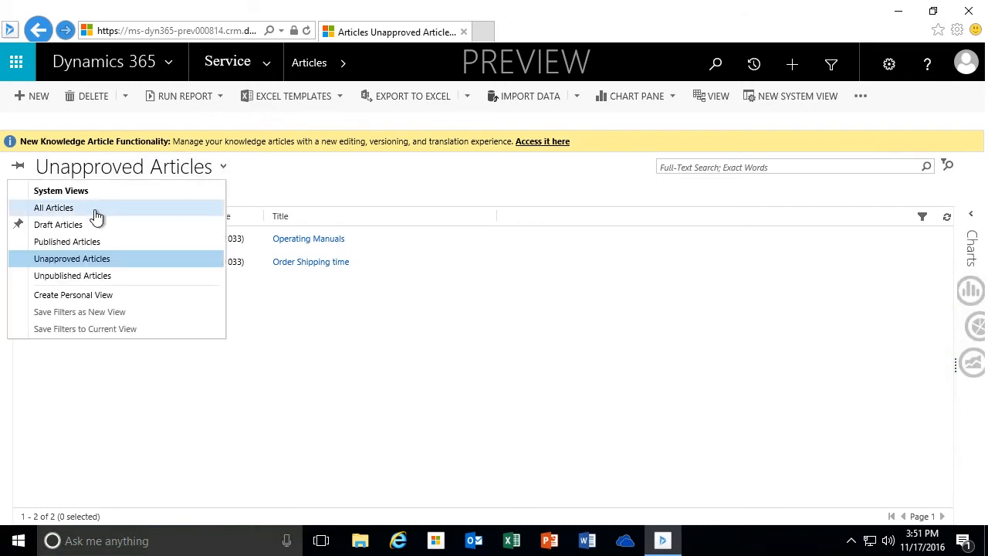
left_click(58, 225)
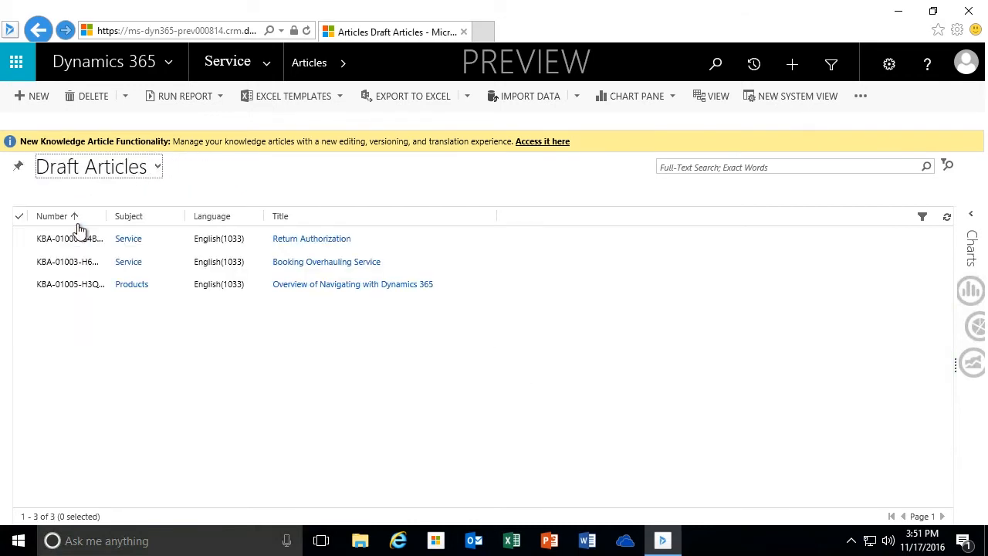
Step: Open the draft article "Overview of Navigating with Dynamics 365" and change the red objectives sentence to dark gray text
left_click(452, 284)
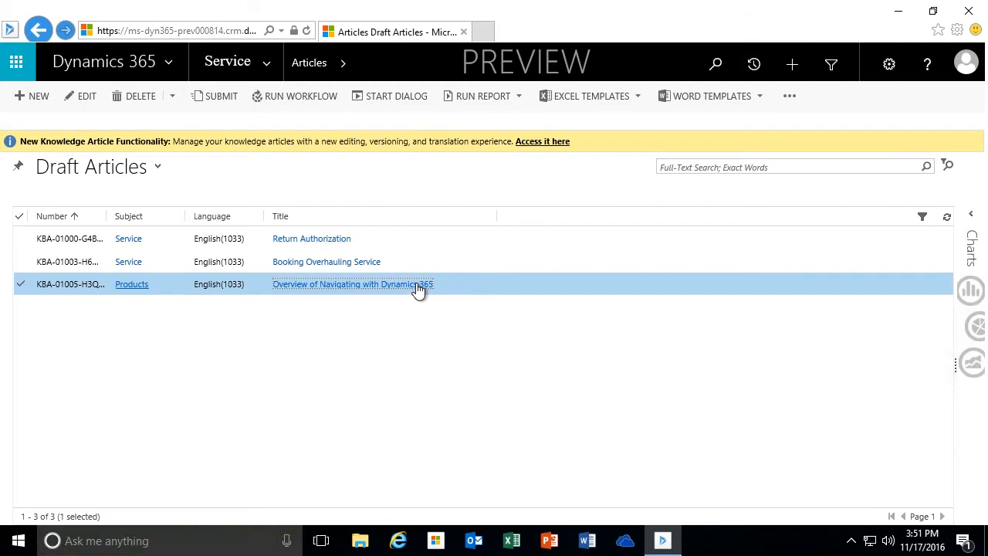
left_click(418, 287)
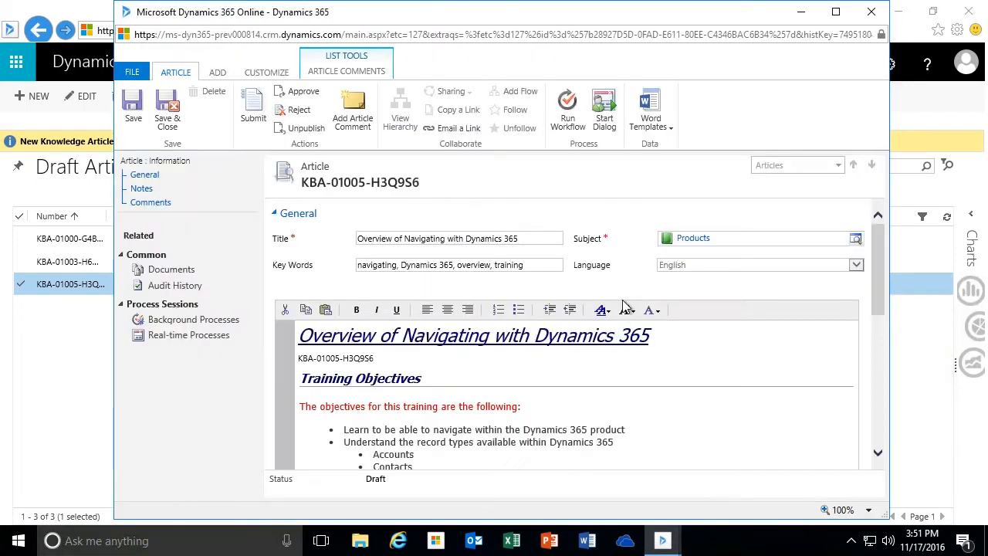
left_click_drag(875, 283, 878, 303)
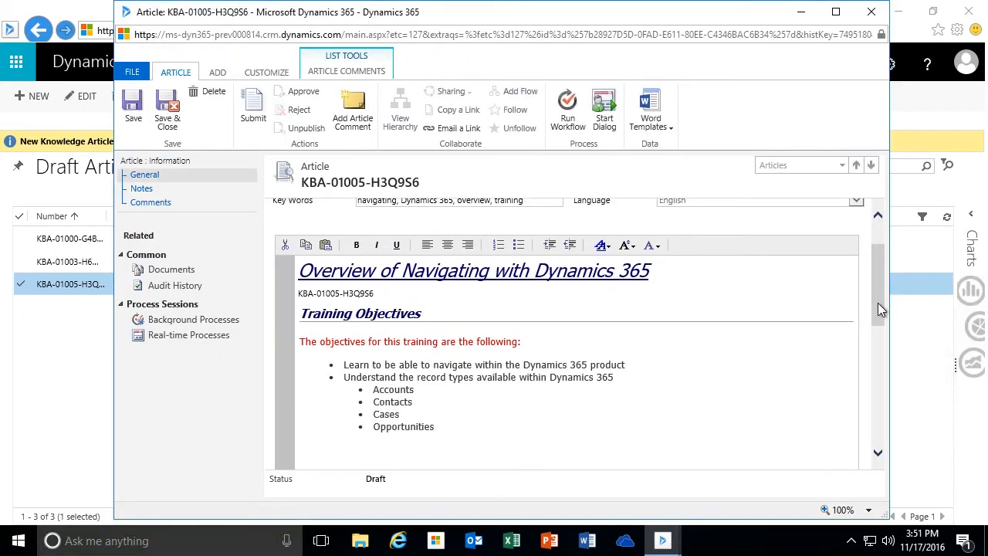
left_click_drag(522, 341, 300, 341)
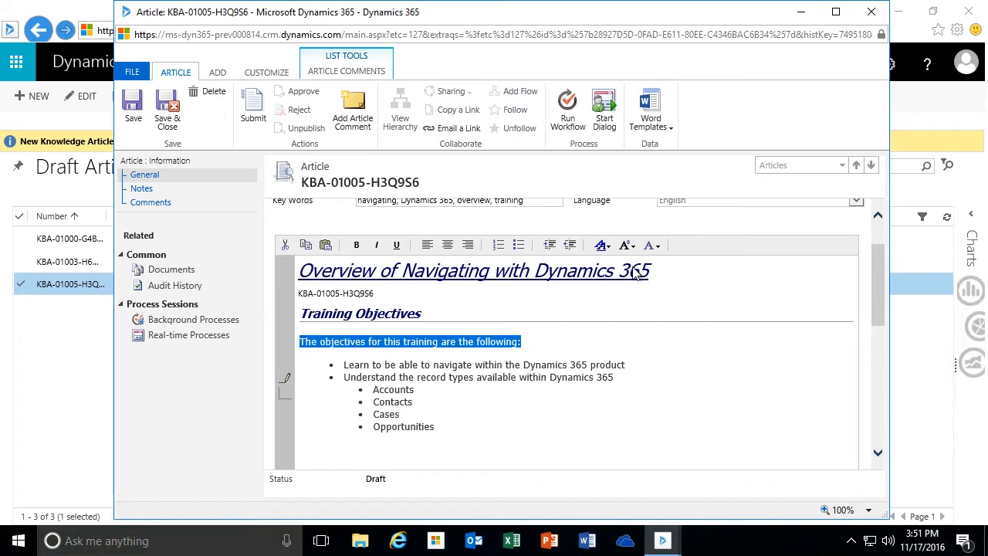
left_click(653, 247)
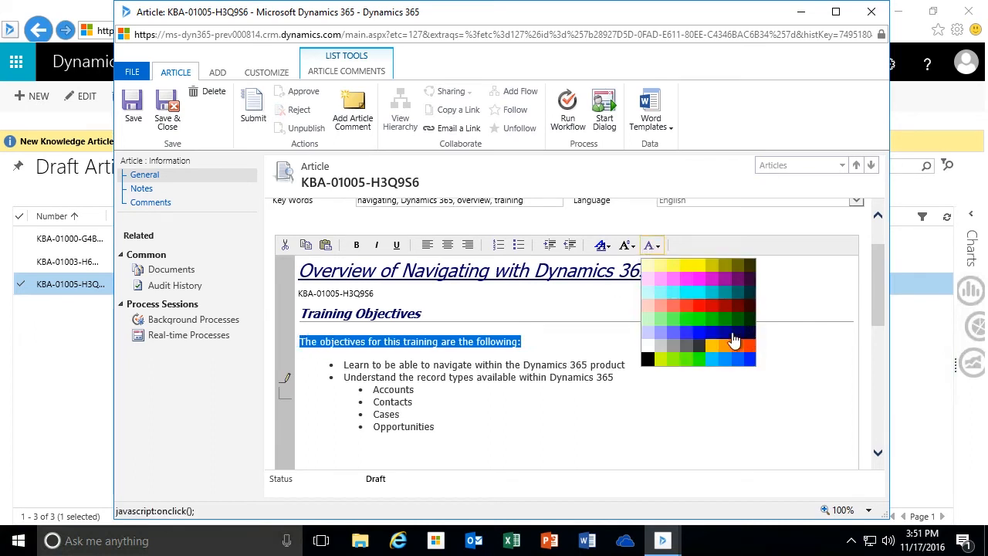
left_click(699, 353)
left_click(676, 415)
Step: Adjust the font size of the "Use the following steps to successfully login to Dynamics 365:" line and remove its bold and underline
left_click_drag(874, 272, 874, 320)
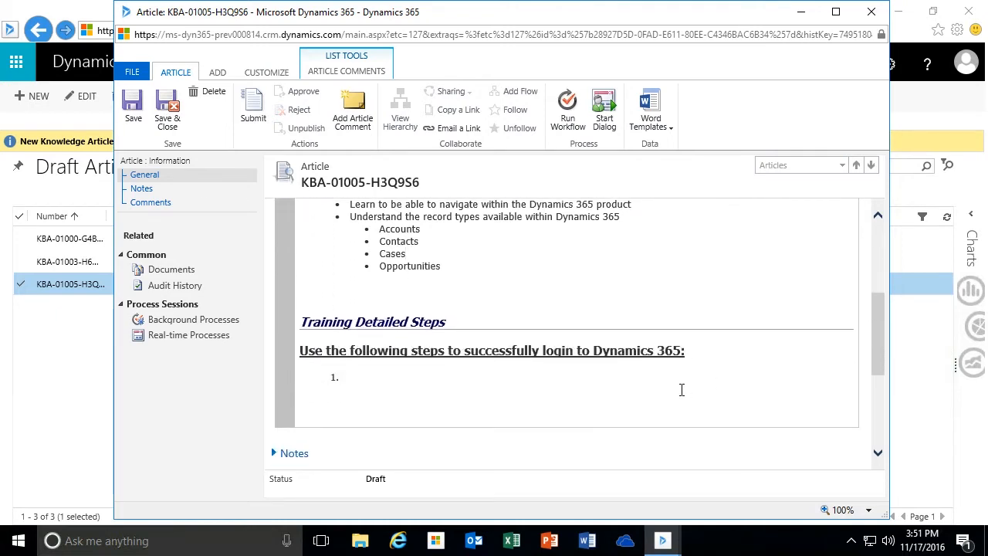
left_click_drag(689, 351, 292, 353)
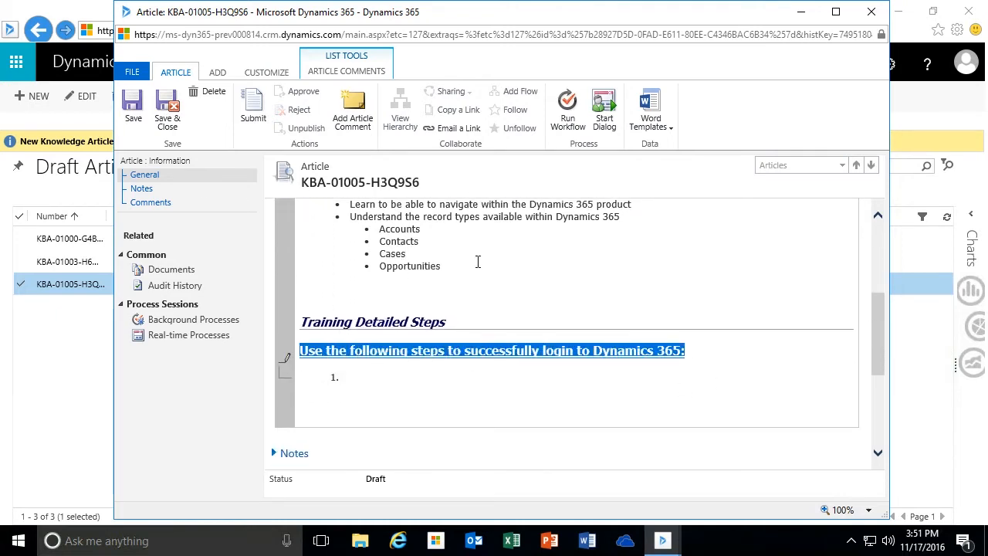
scroll(476, 262, "up", 5)
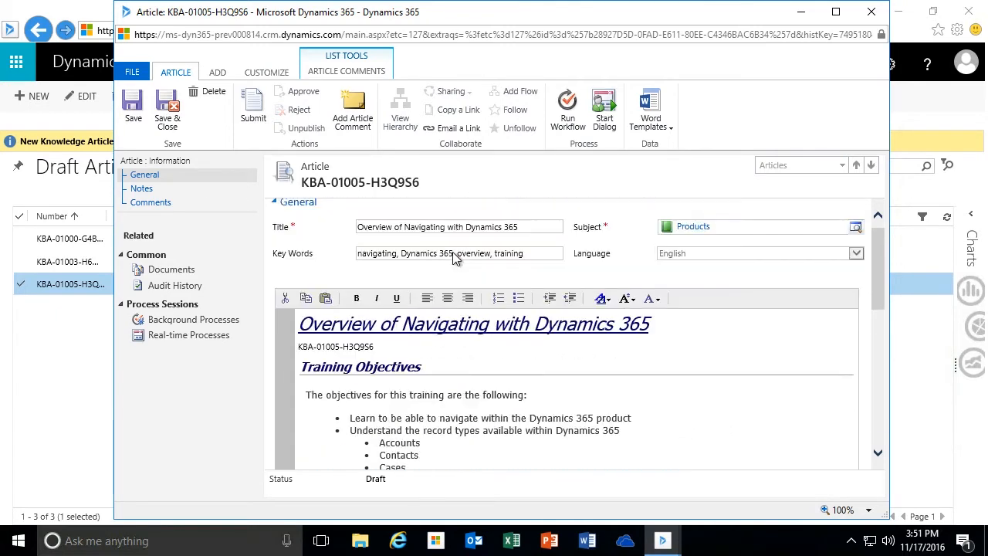
left_click(627, 298)
left_click(647, 355)
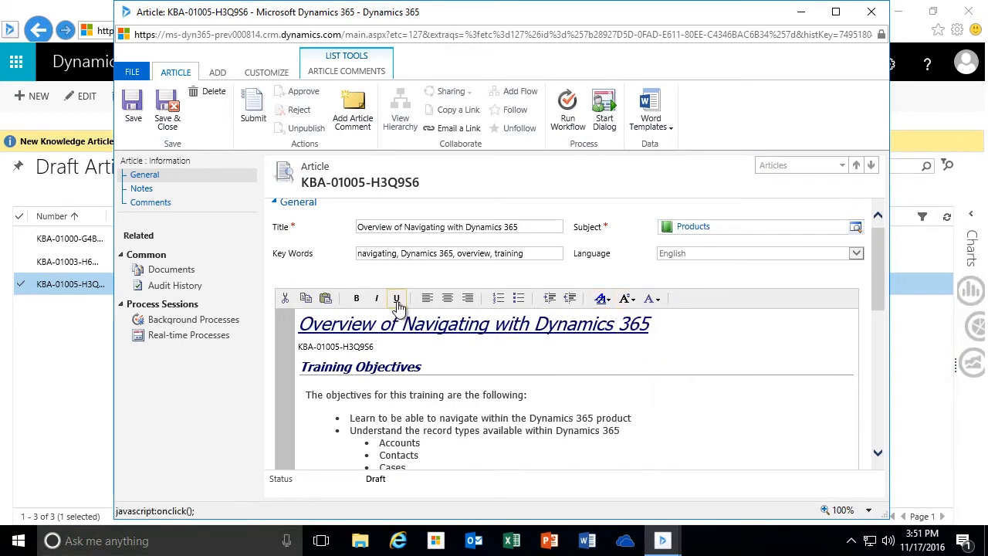
scroll(685, 393, "down", 5)
Step: Enter "Additional content" as the first numbered item under Training Detailed Steps, correcting its spelling
left_click(639, 387)
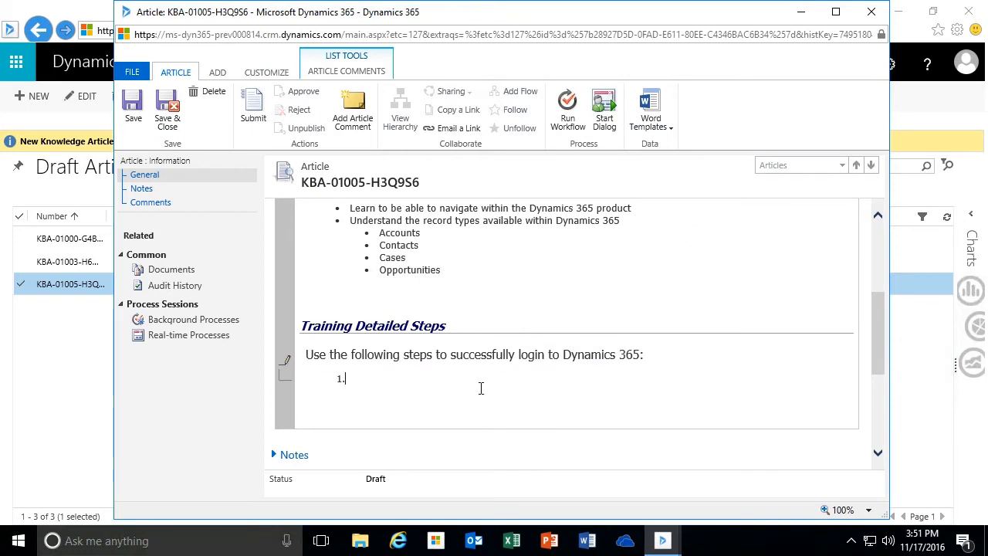
type("Additonal content")
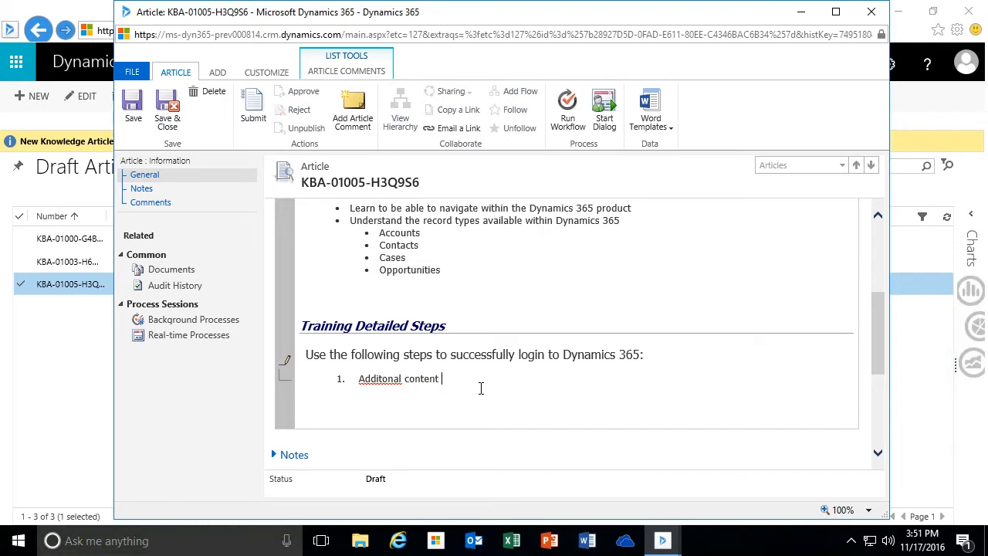
right_click(390, 386)
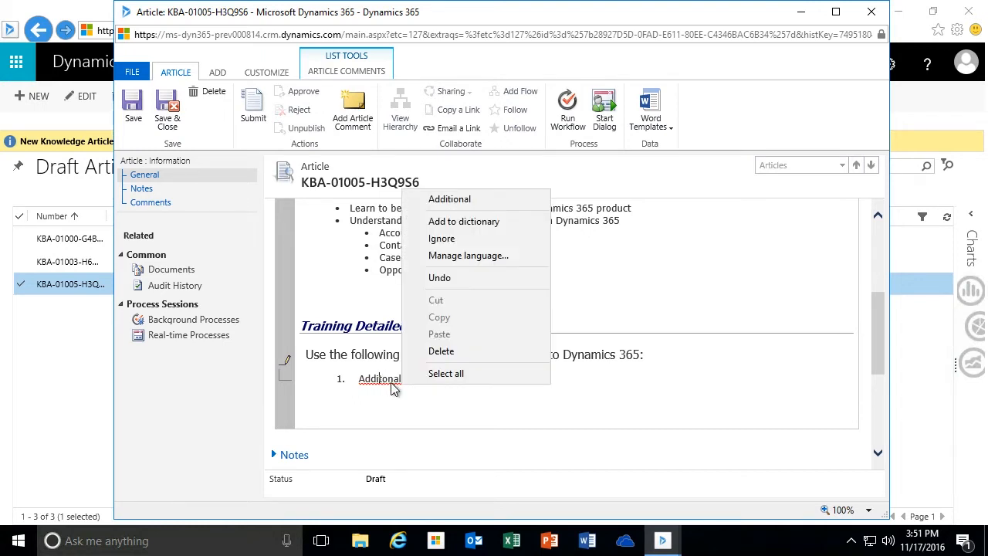
left_click(436, 199)
Step: Copy the "Additional content" text into numbered items 2 through 5 and remove the extra space before the first item
left_click_drag(454, 382, 360, 379)
key("ctrl+c")
left_click(455, 377)
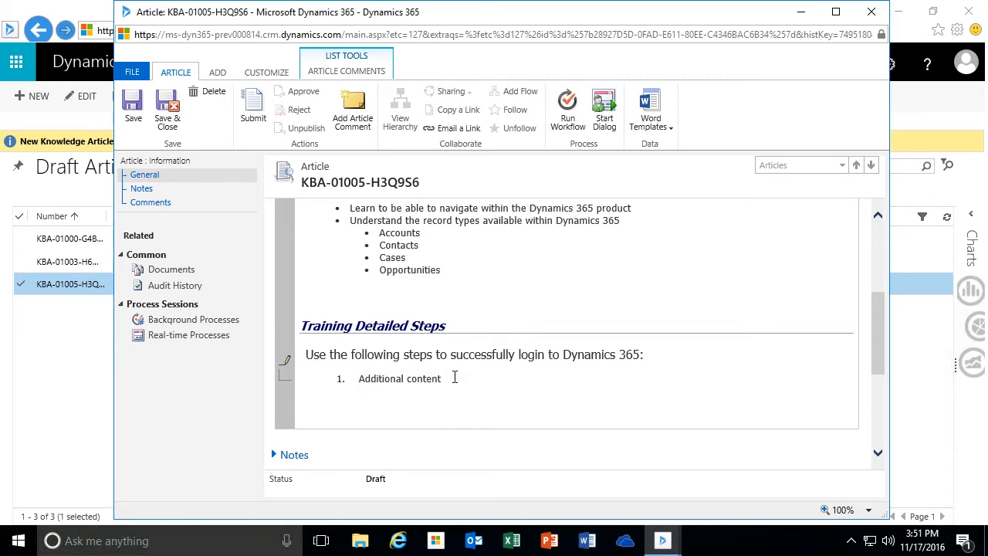
key("Return")
key("ctrl+v")
key("Return")
key("ctrl+v")
key("Return")
key("ctrl+v")
key("Return")
key("ctrl+v")
left_click(357, 378)
key("Delete")
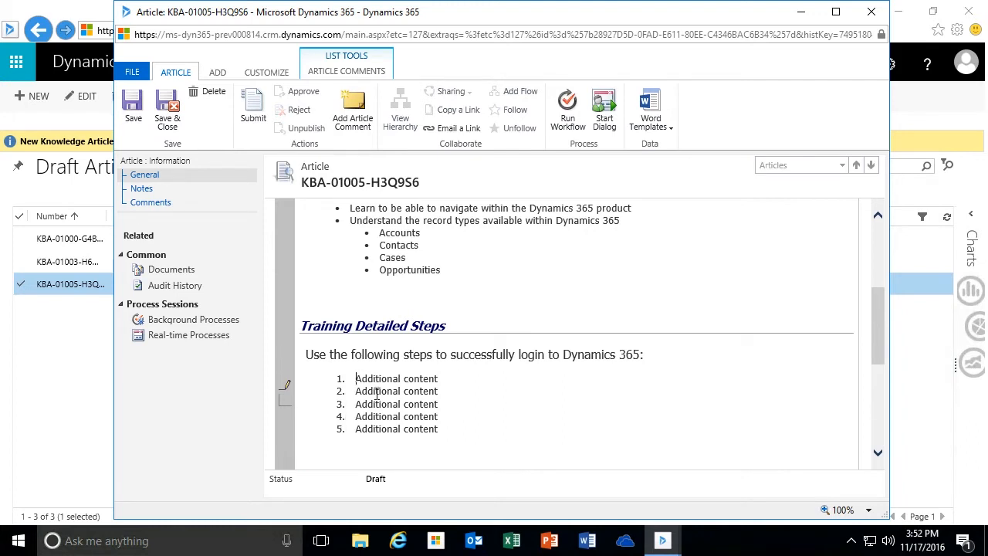
Step: Submit the revised article for approval, close it and switch to the Unapproved Articles view
left_click(254, 107)
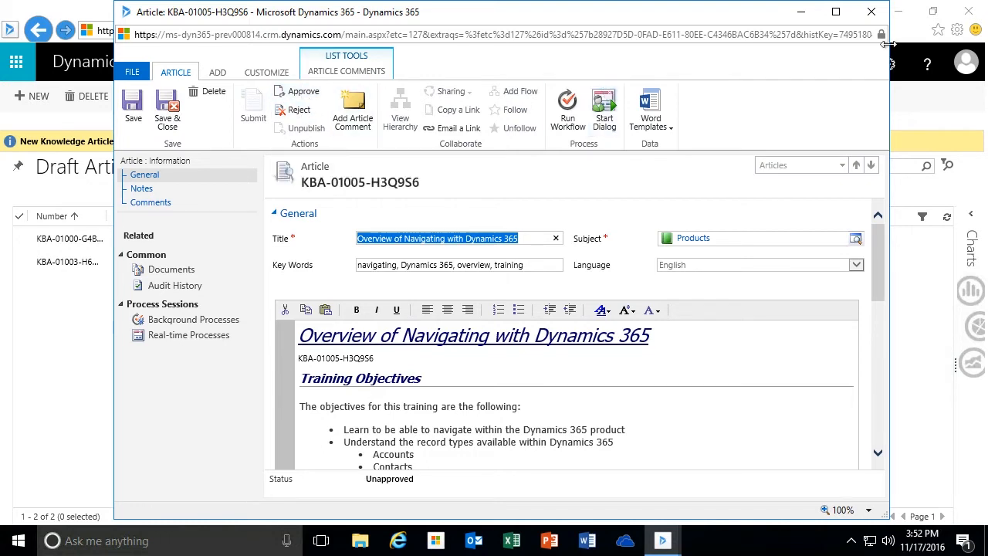
left_click(871, 11)
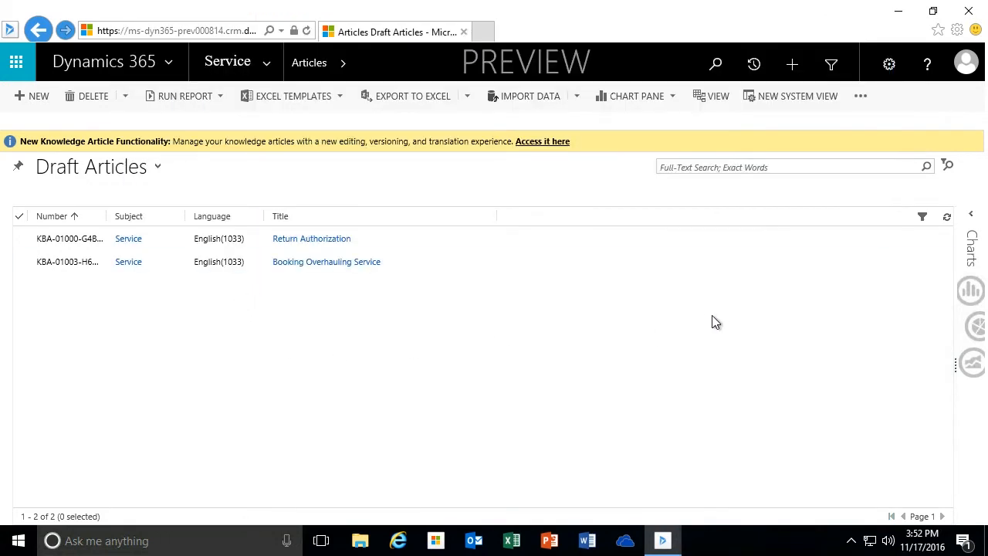
left_click(158, 168)
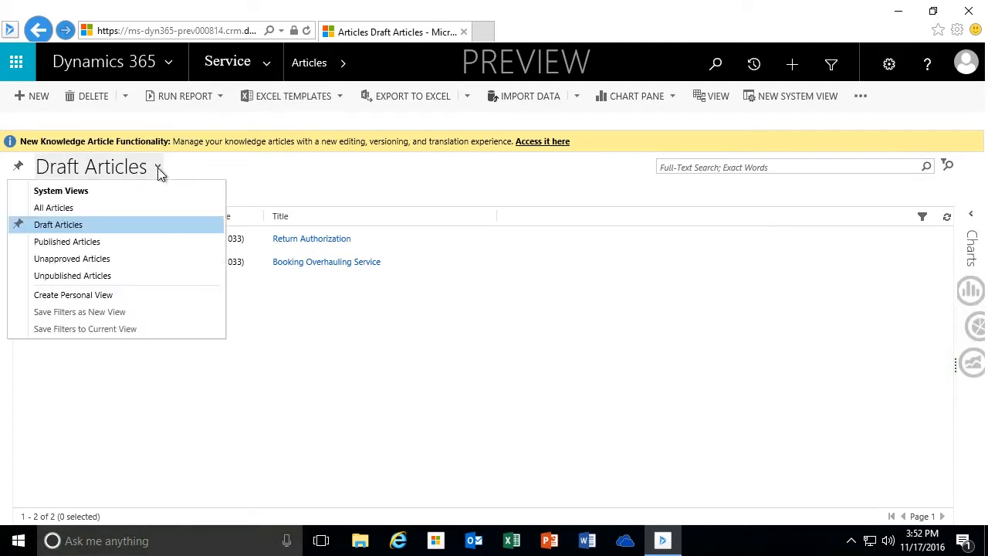
left_click(97, 261)
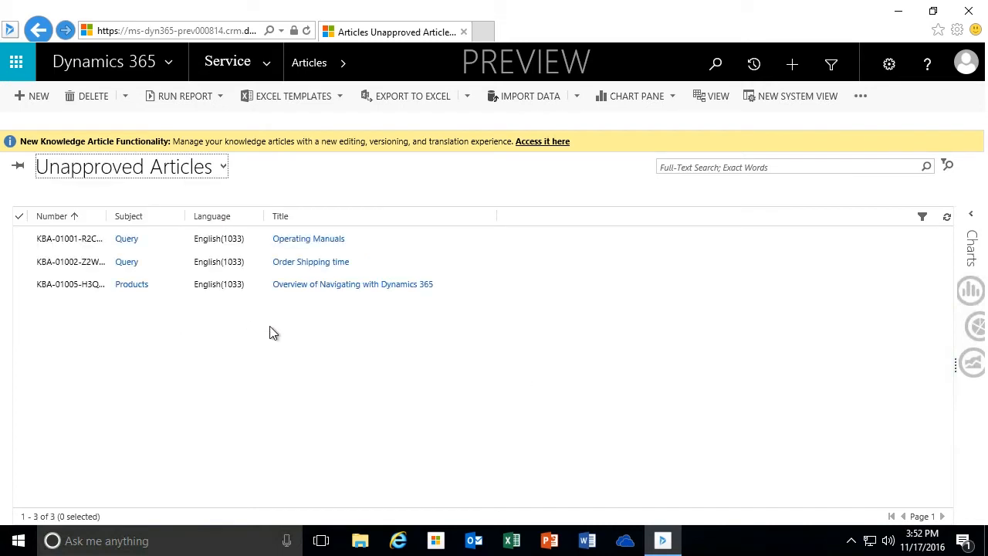
Step: Open the unapproved article "Overview of Navigating with Dynamics 365", approve it and close it
left_click(379, 290)
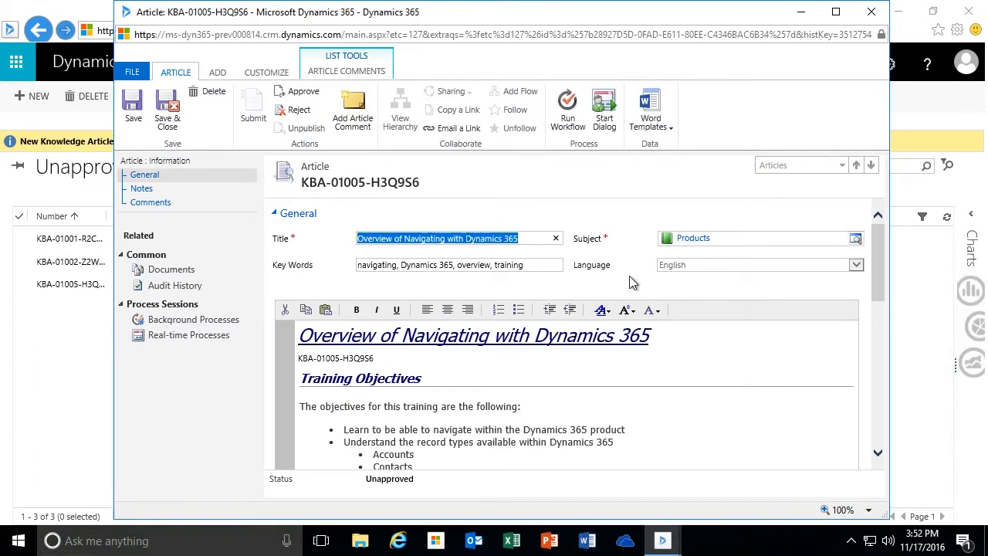
left_click(299, 94)
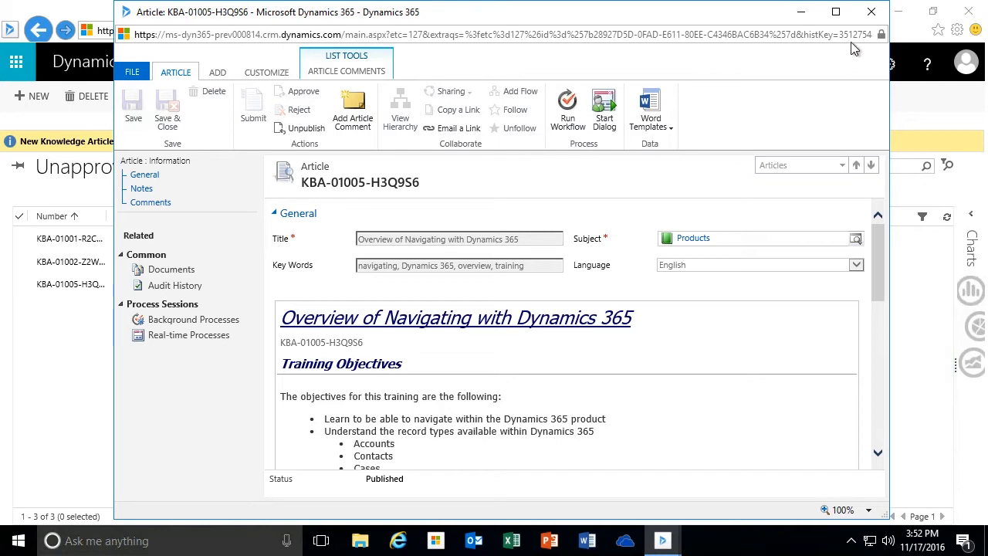
left_click(871, 12)
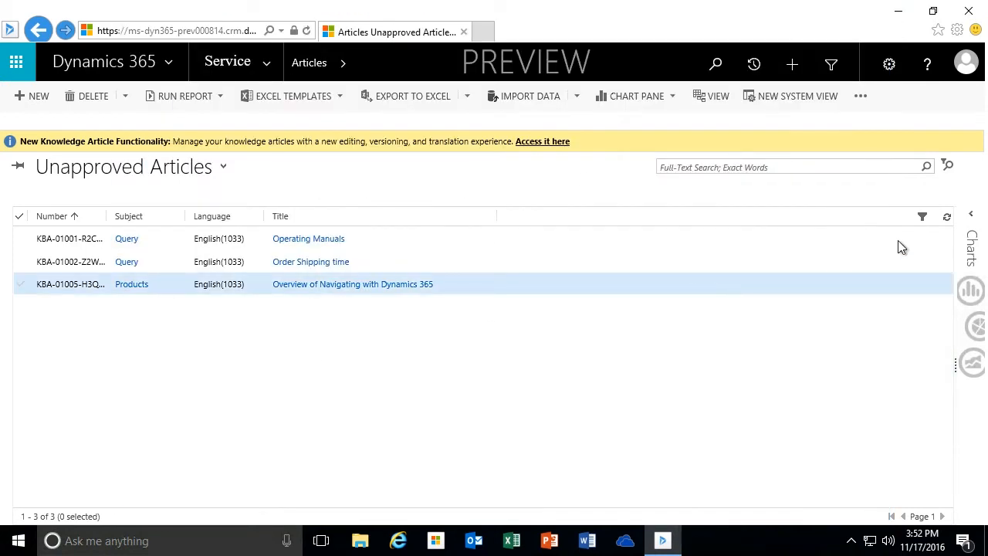
Step: Refresh the Unapproved Articles list and switch to the Published Articles view
left_click(947, 217)
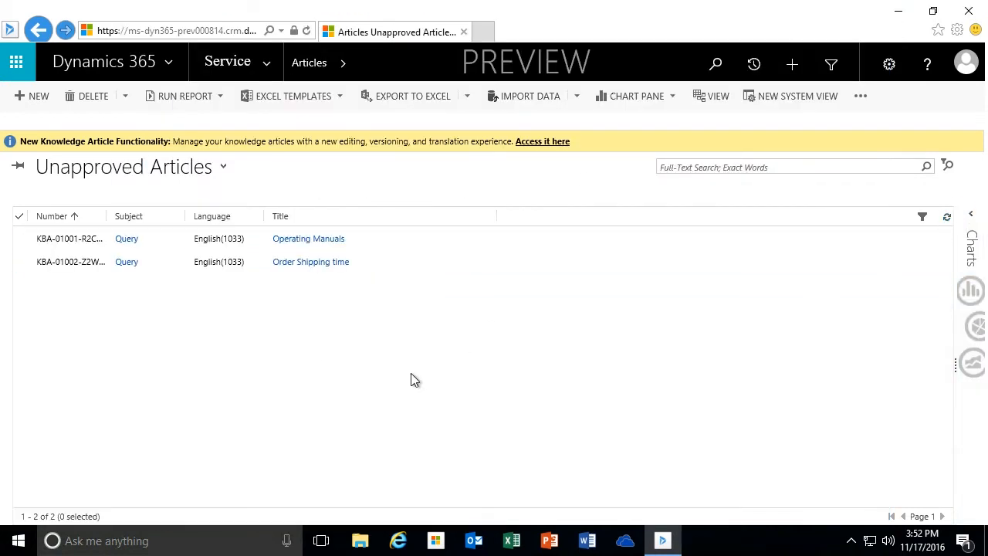
left_click(218, 170)
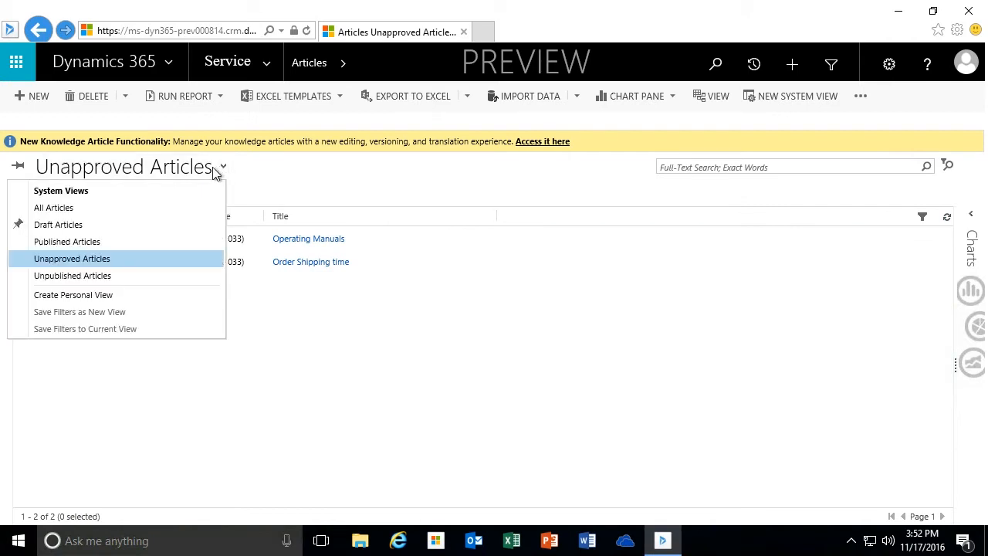
left_click(94, 242)
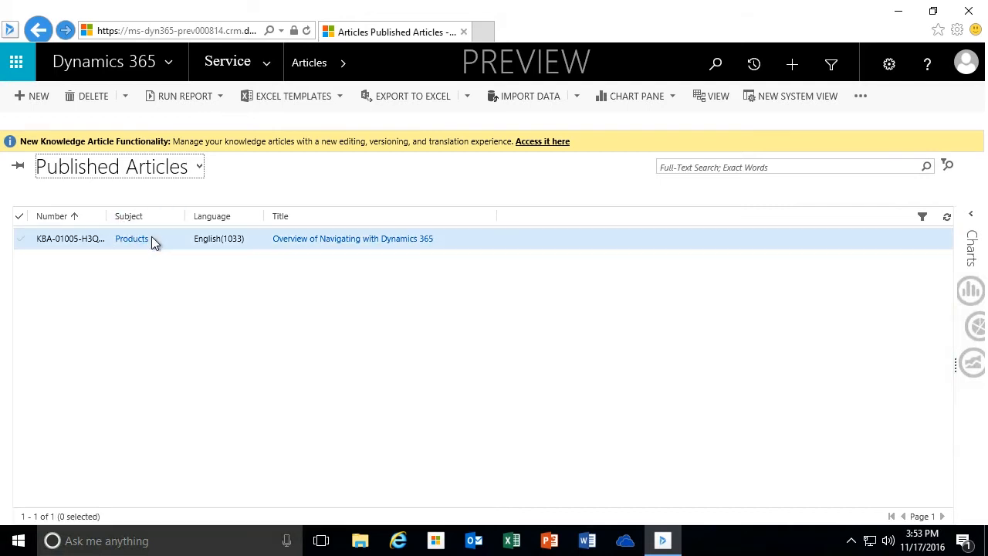
Step: Open the published article "Overview of Navigating with Dynamics 365", look at its Unpublish option and close it
left_click(381, 240)
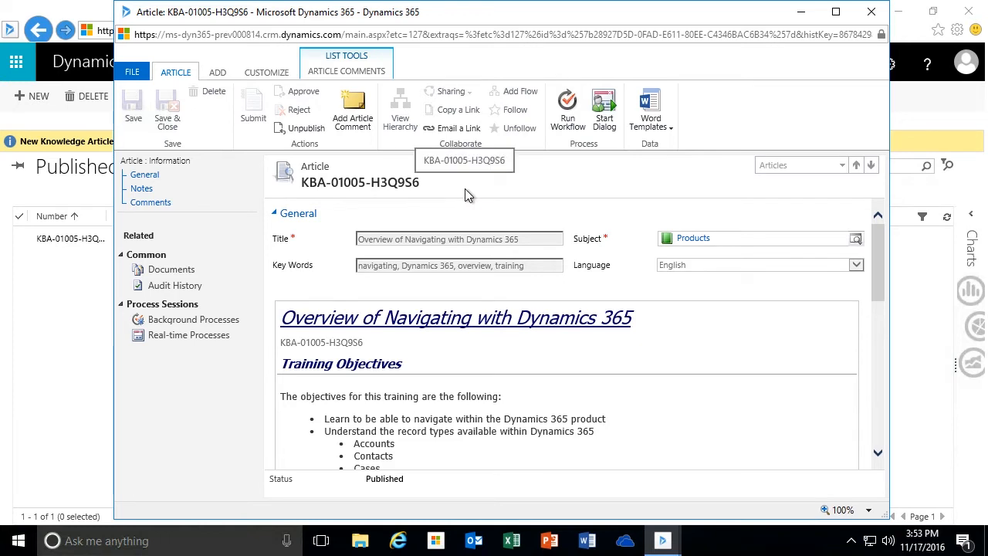
left_click(301, 128)
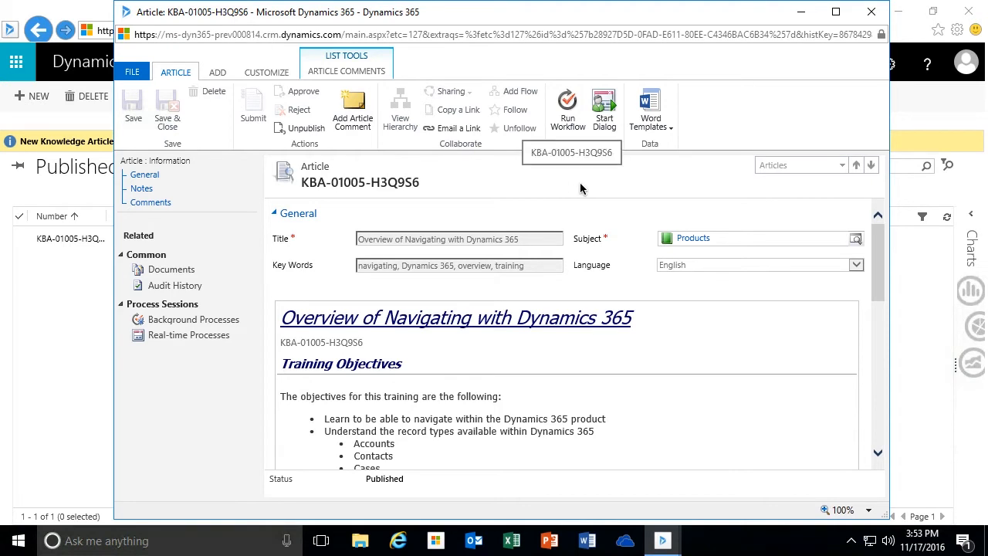
left_click(871, 12)
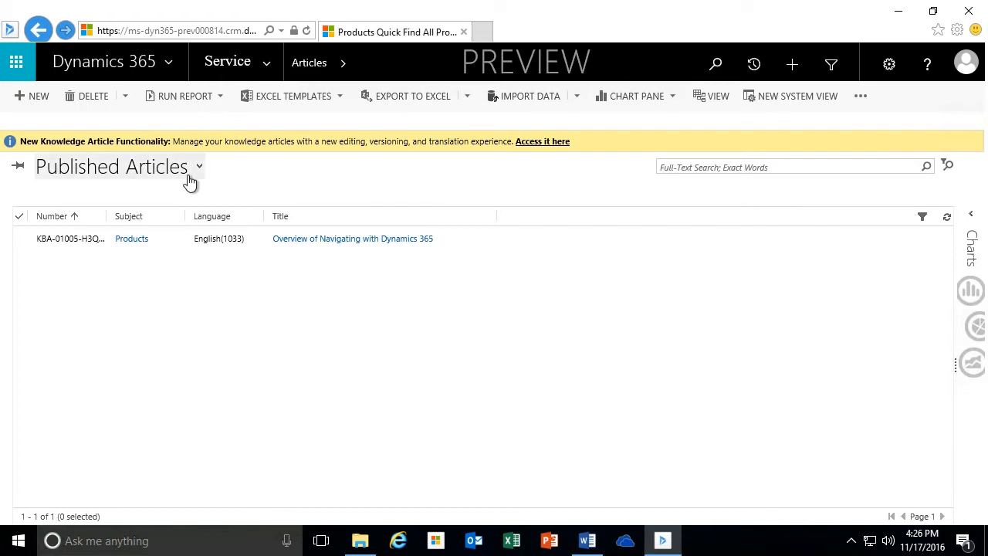
Step: Return to the Articles list in the Service area, access the new knowledge article functionality and dismiss the resolution message
left_click(269, 68)
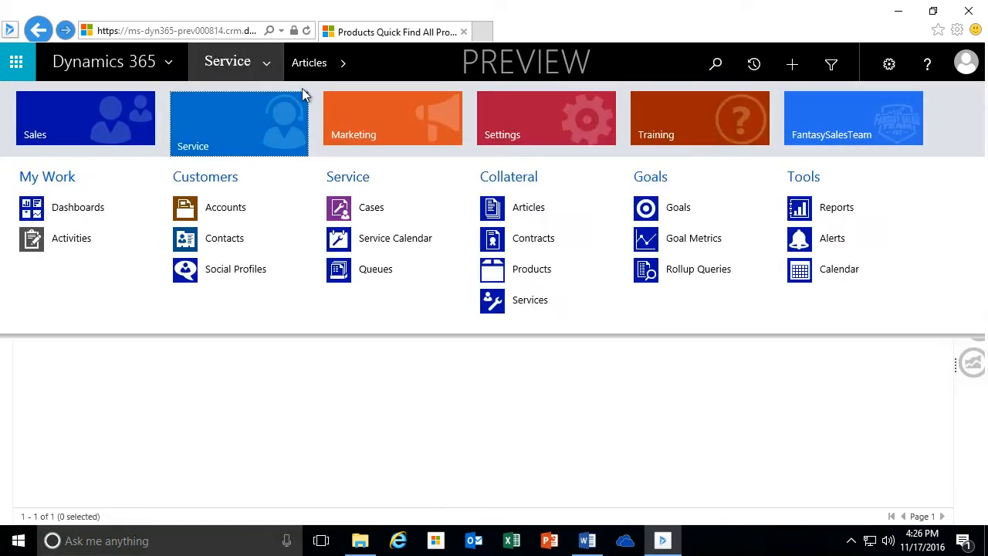
left_click(522, 208)
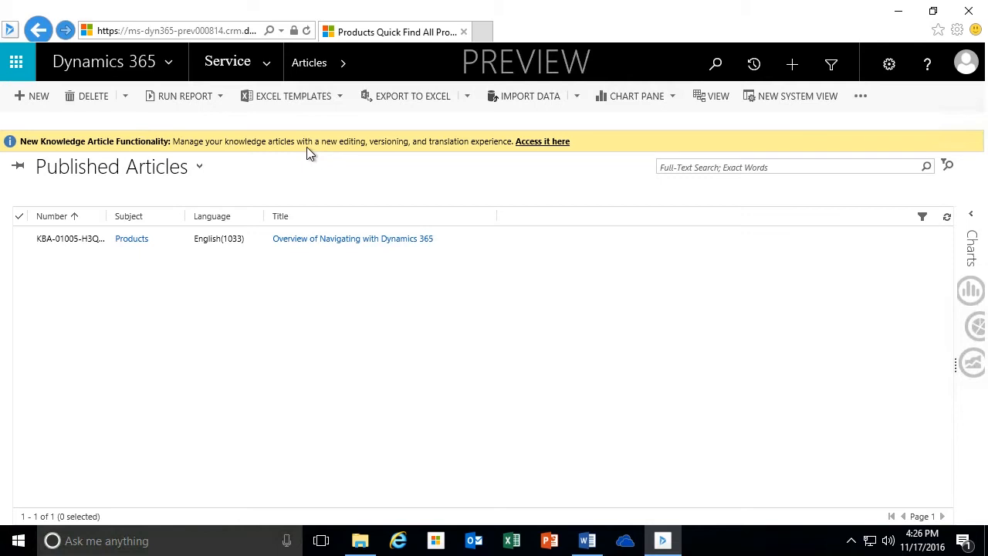
left_click(539, 145)
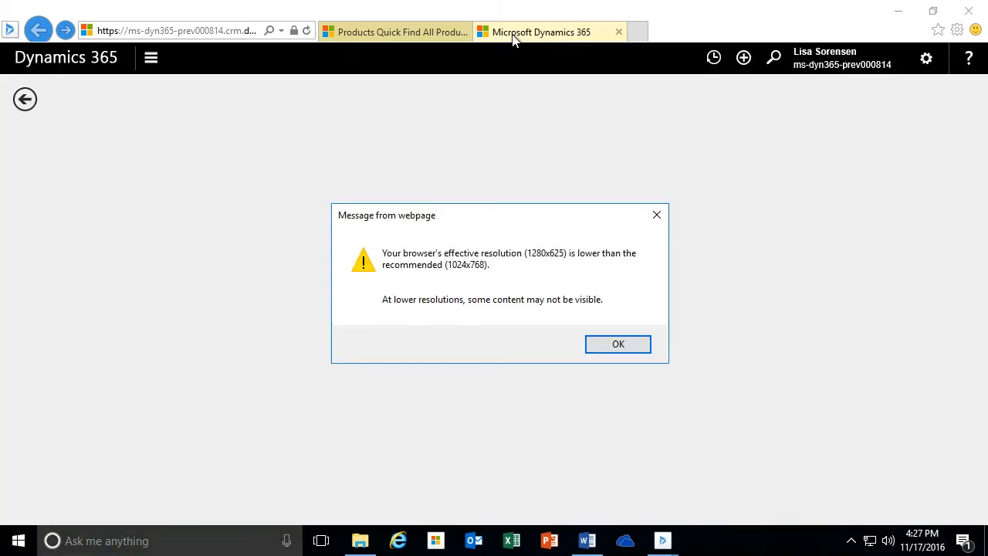
left_click(603, 347)
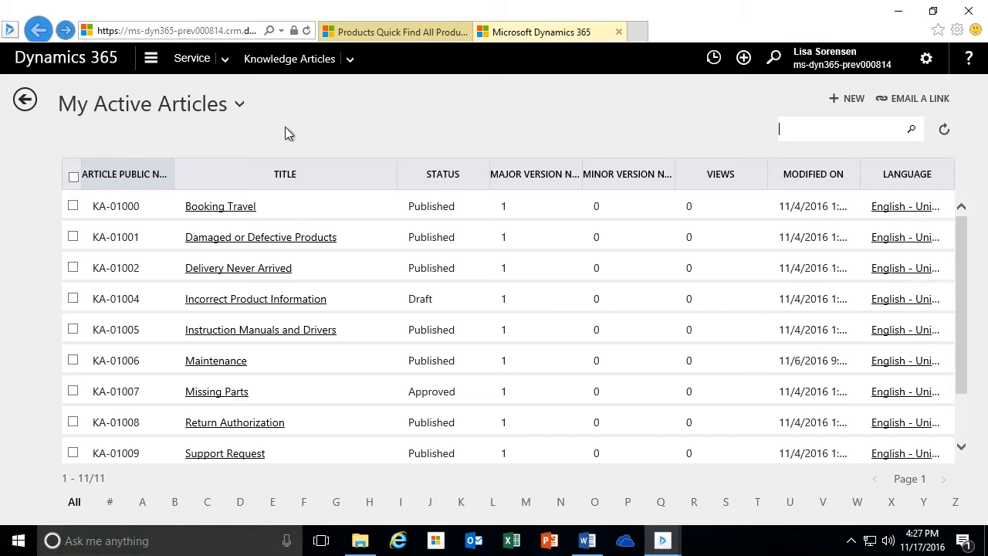
Step: Look through the Service area's entries, go to Knowledge Articles and browse the My Active Articles list
left_click(224, 62)
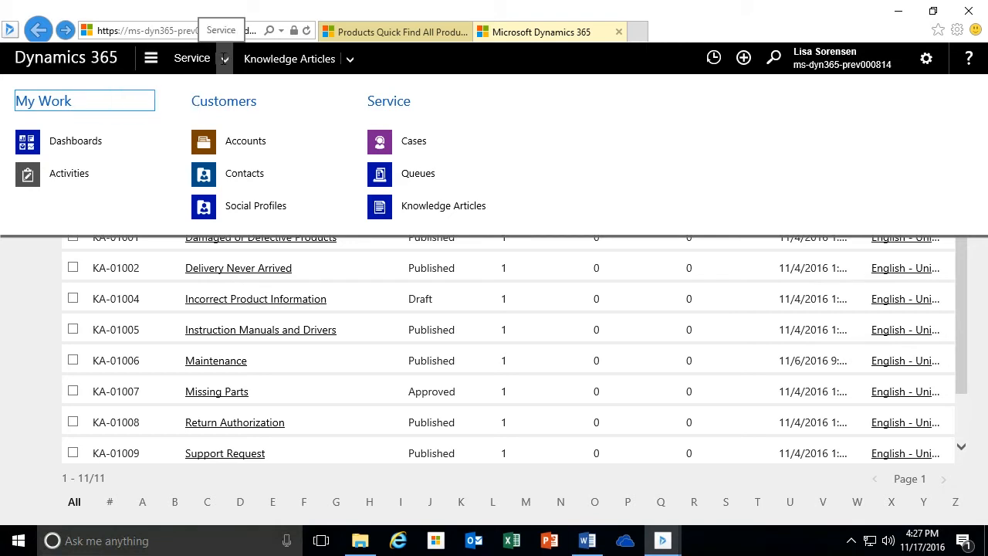
left_click(224, 60)
left_click(224, 61)
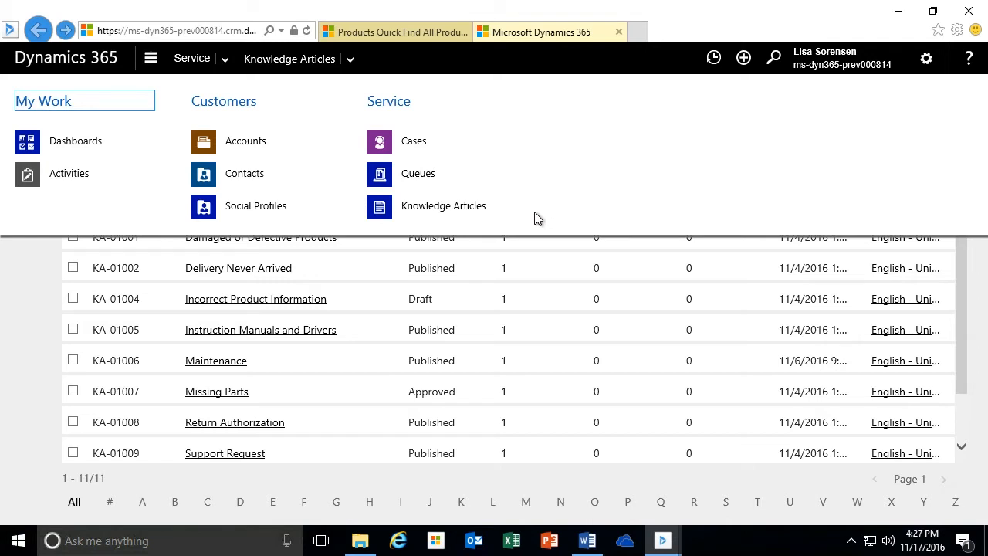
left_click(444, 209)
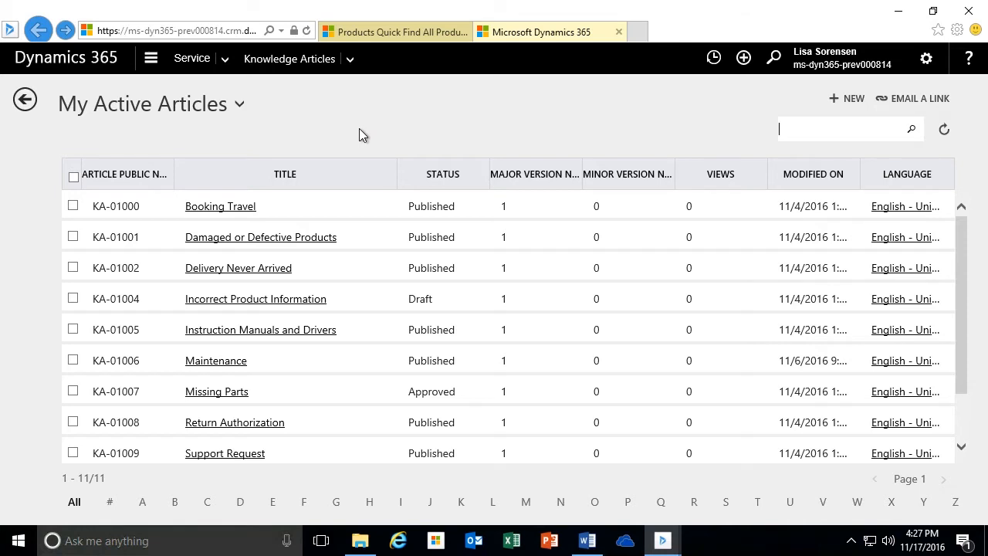
left_click_drag(964, 285, 963, 214)
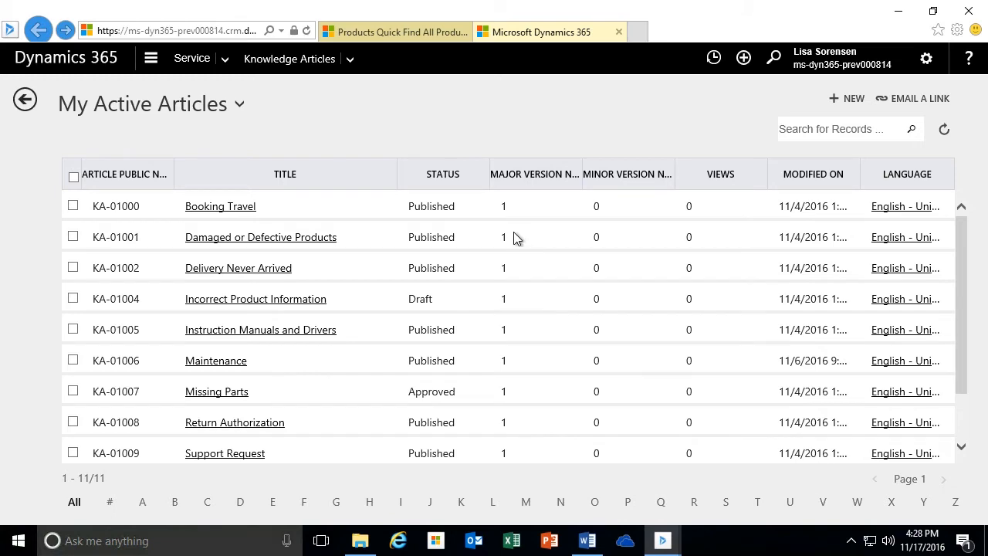
Step: Sort the My Active Articles list by status in both directions, by title and by article public number, and widen the Modified On column
left_click(453, 176)
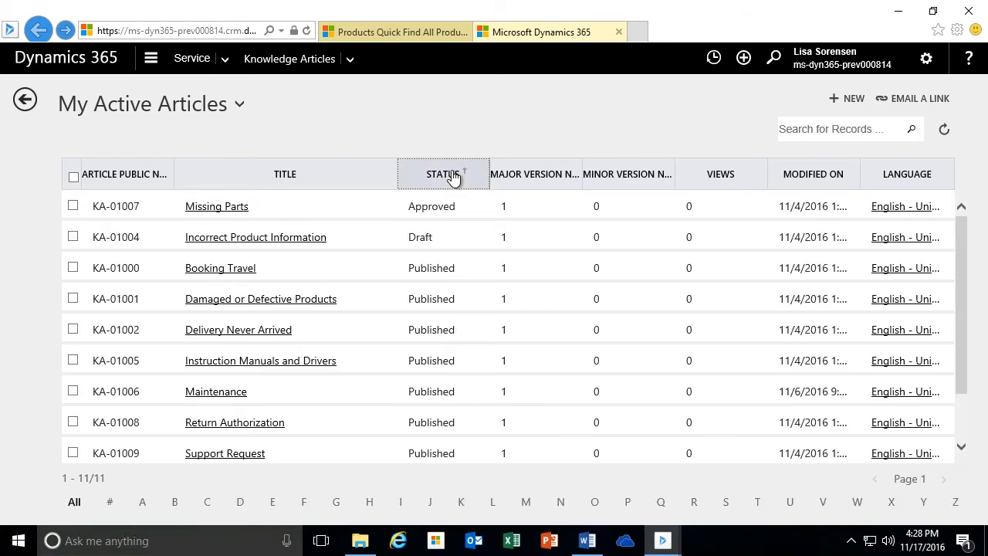
left_click(454, 175)
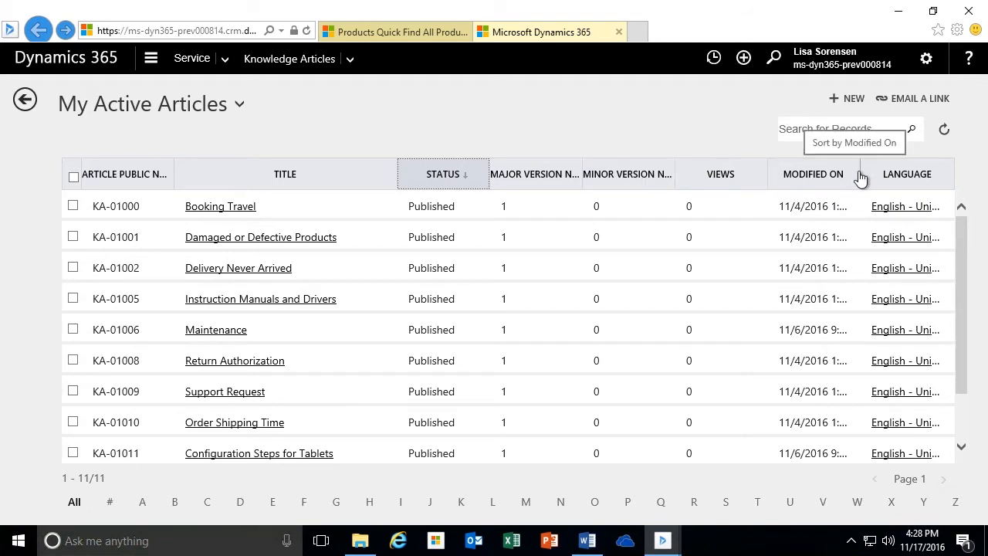
left_click_drag(862, 176, 893, 176)
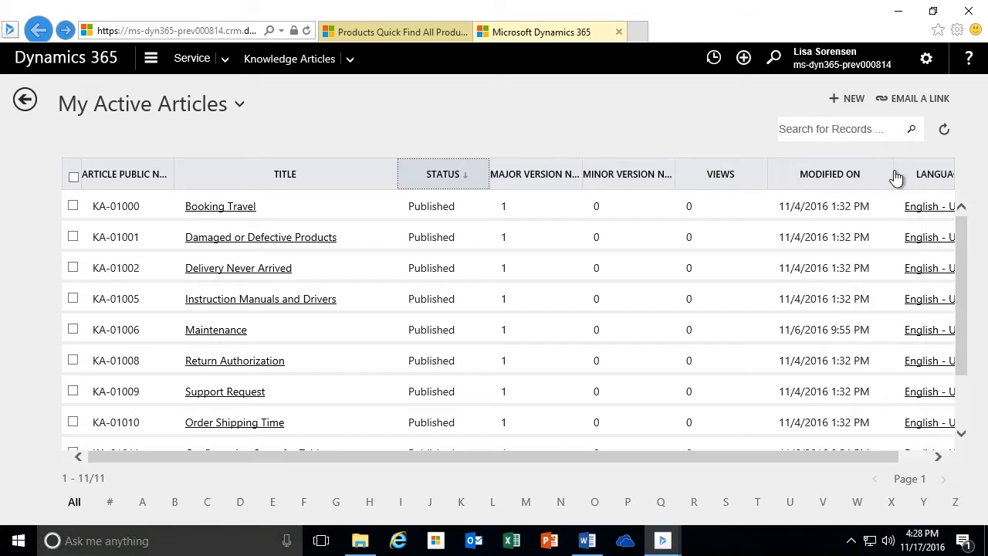
mouse_move(396, 167)
left_mouse_down()
mouse_move(426, 167)
mouse_move(397, 170)
left_mouse_up()
left_click(390, 169)
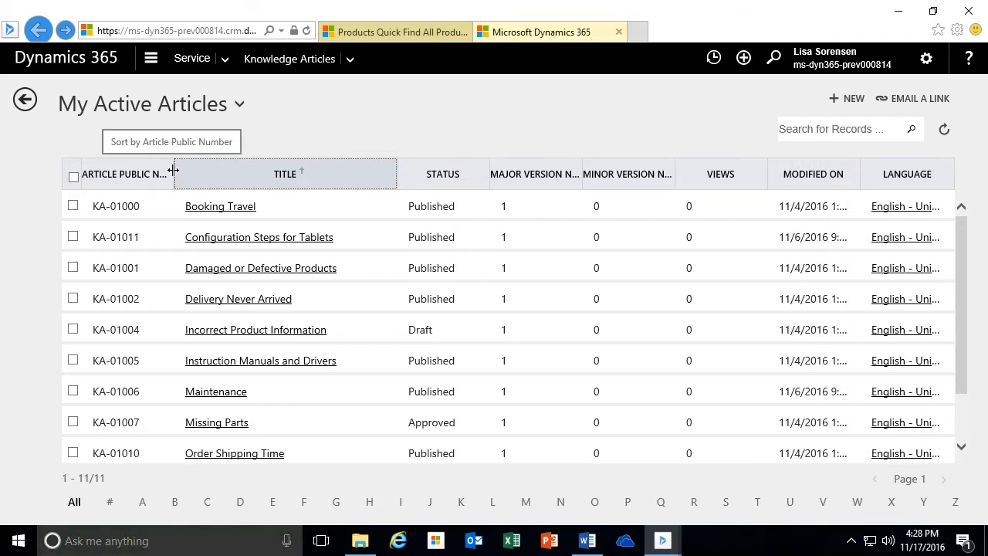
left_click_drag(173, 169, 151, 170)
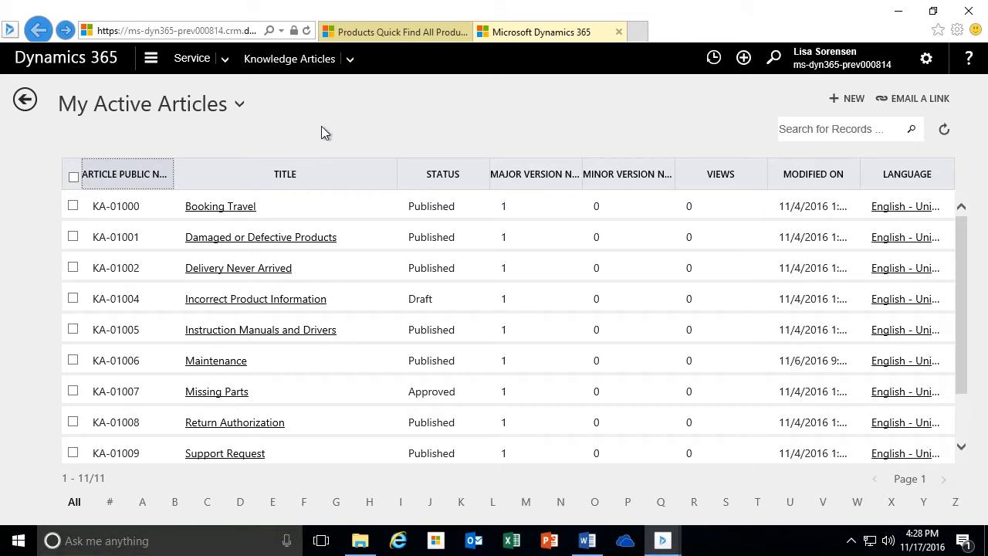
Step: Check which views are available for the knowledge articles list
left_click(239, 106)
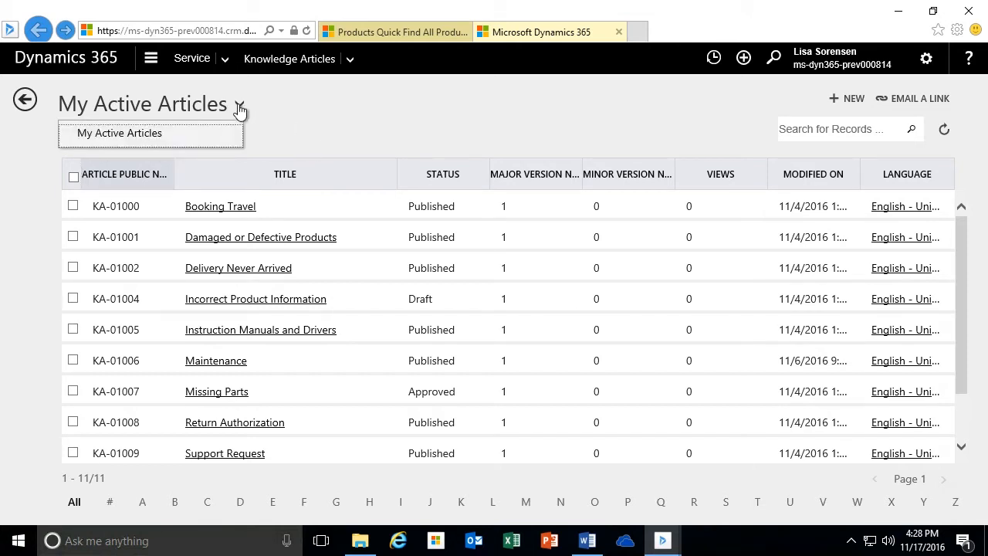
left_click(304, 120)
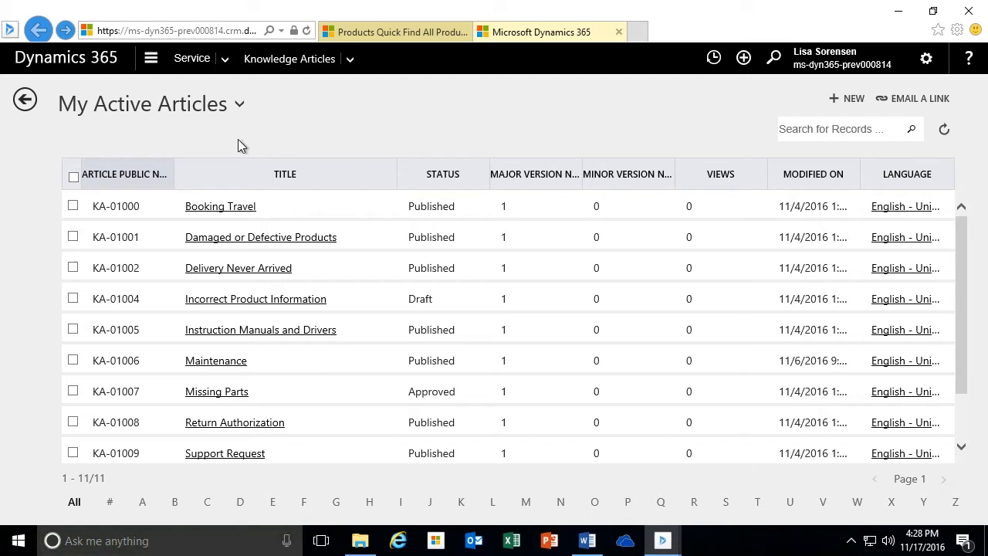
left_click(239, 105)
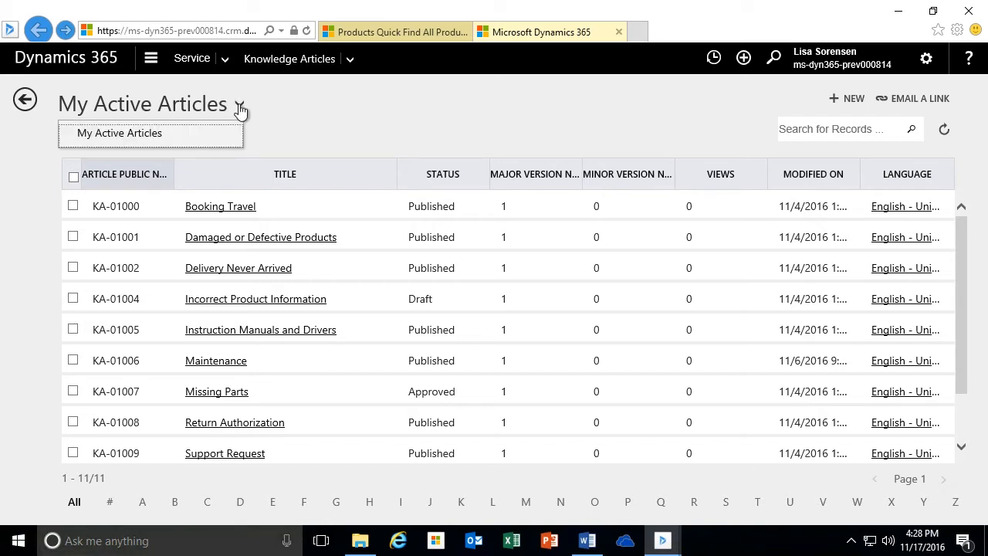
left_click(299, 116)
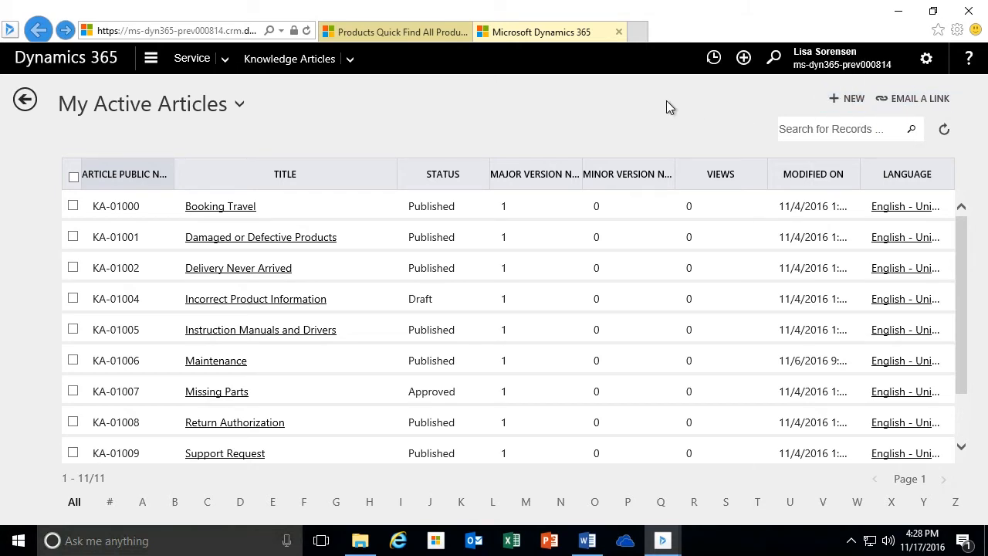
Step: Start a new knowledge article, review its Summary and Analytics sections and return to the Content section
left_click(851, 101)
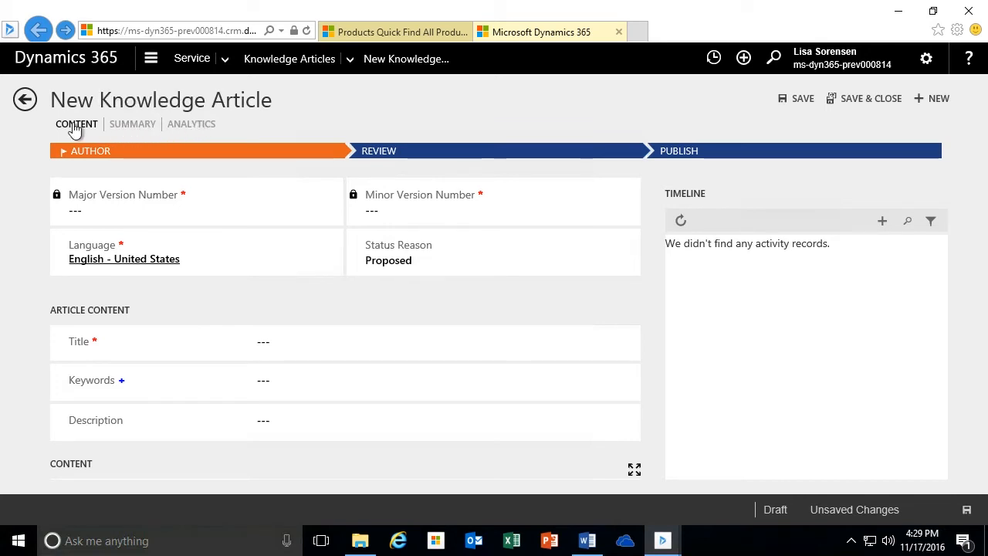
left_click(133, 124)
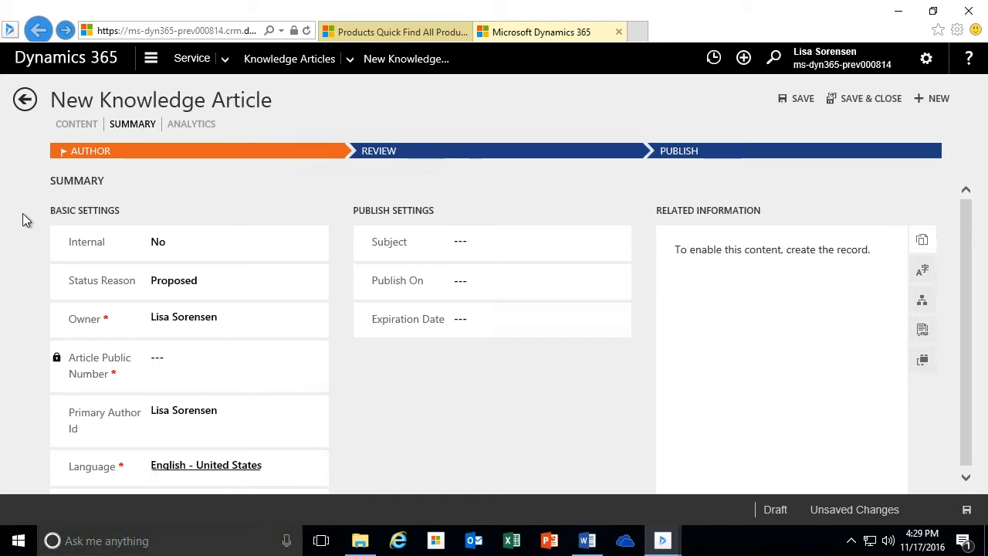
left_click_drag(967, 278, 963, 306)
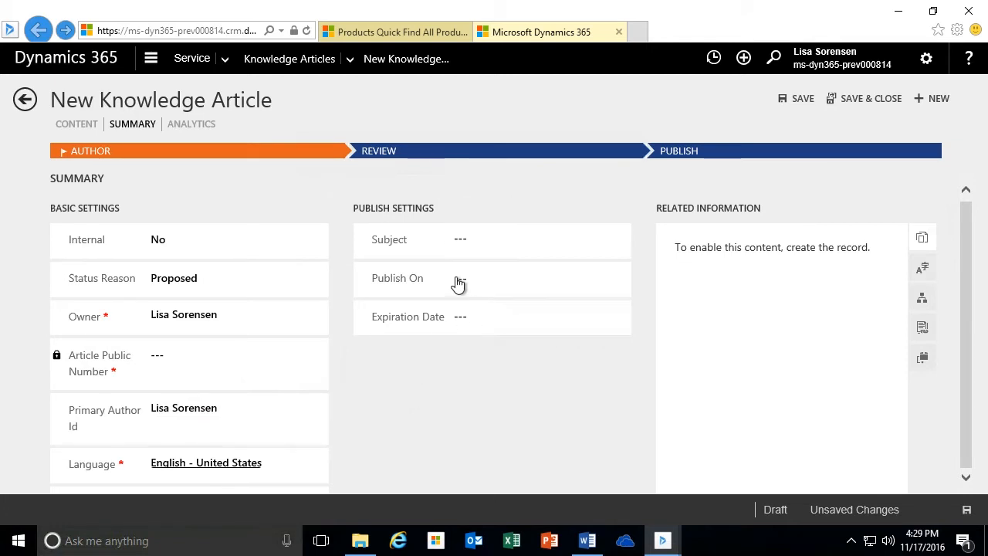
left_click(197, 126)
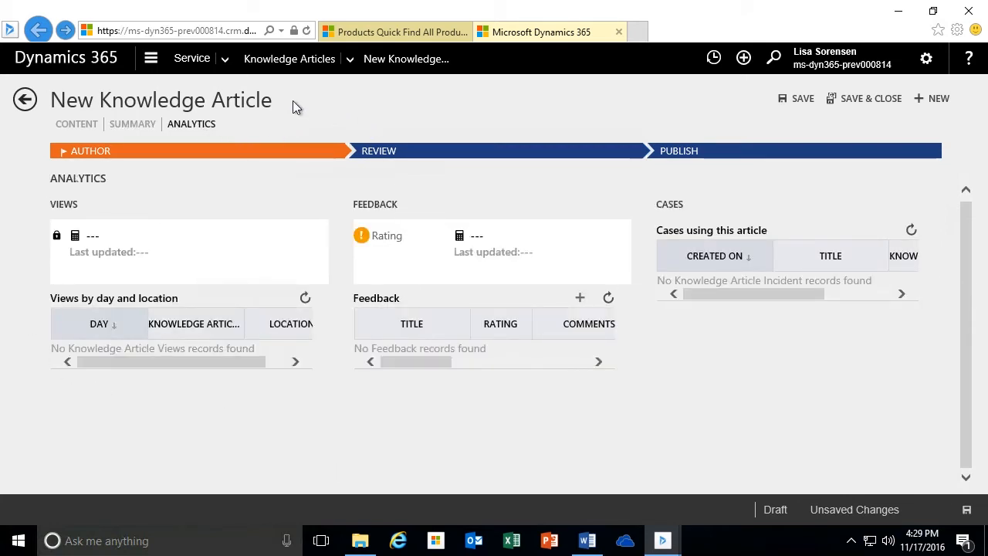
left_click(81, 125)
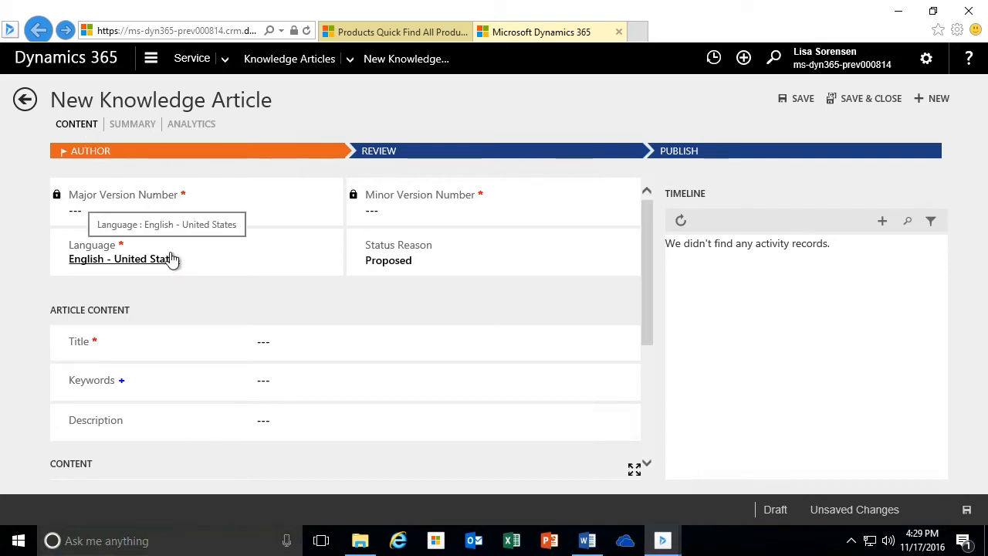
Step: Look up the languages available for the new article and leave the lookup without choosing one
left_click_drag(646, 254, 646, 245)
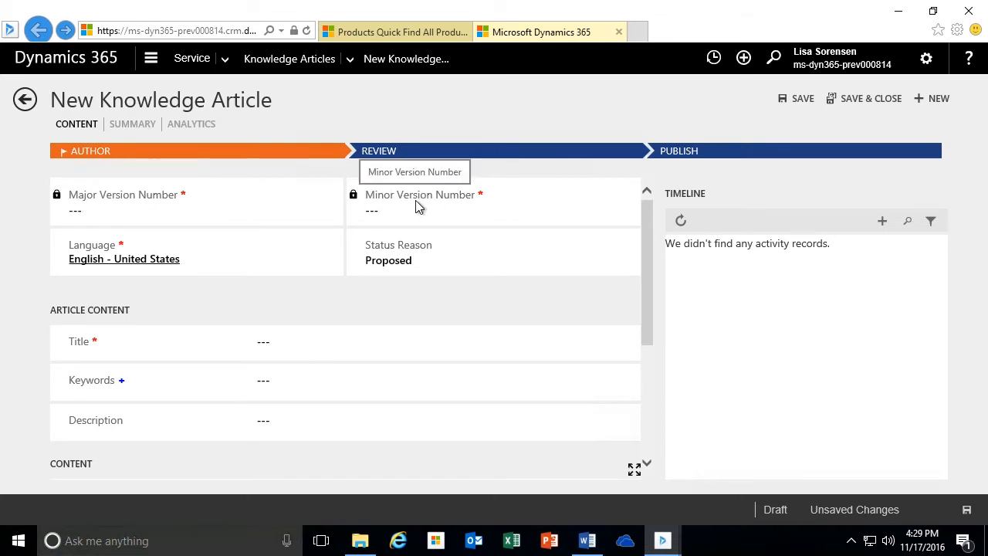
left_click(312, 268)
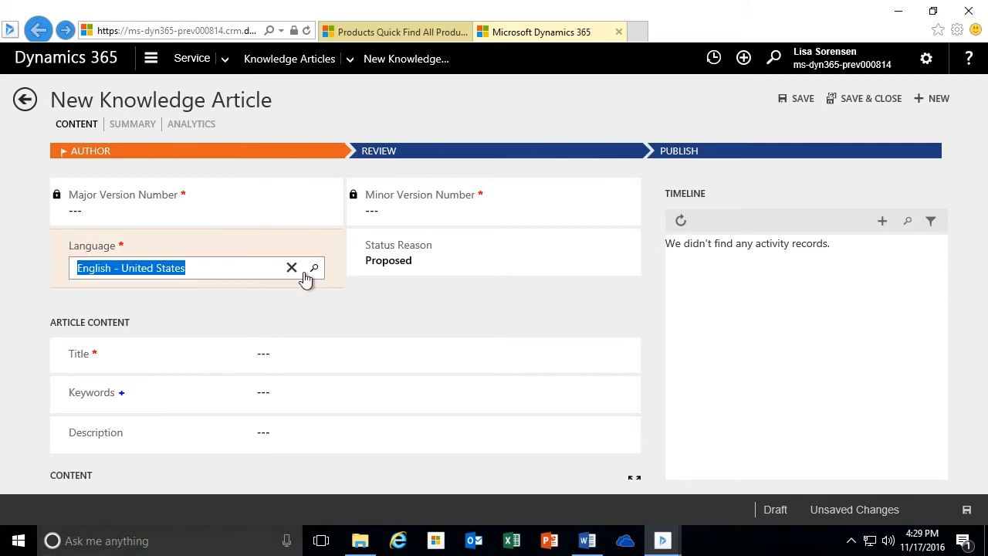
left_click(314, 268)
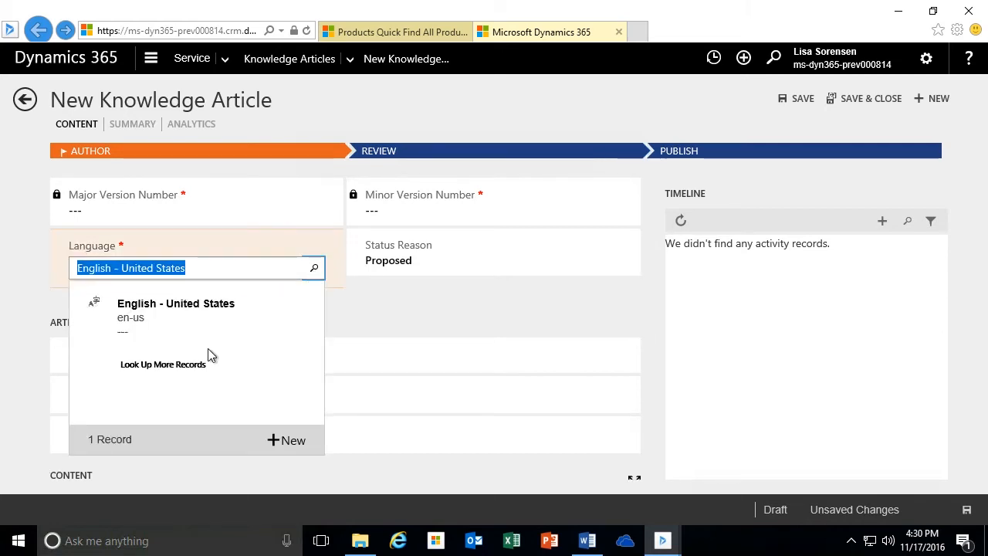
left_click(368, 323)
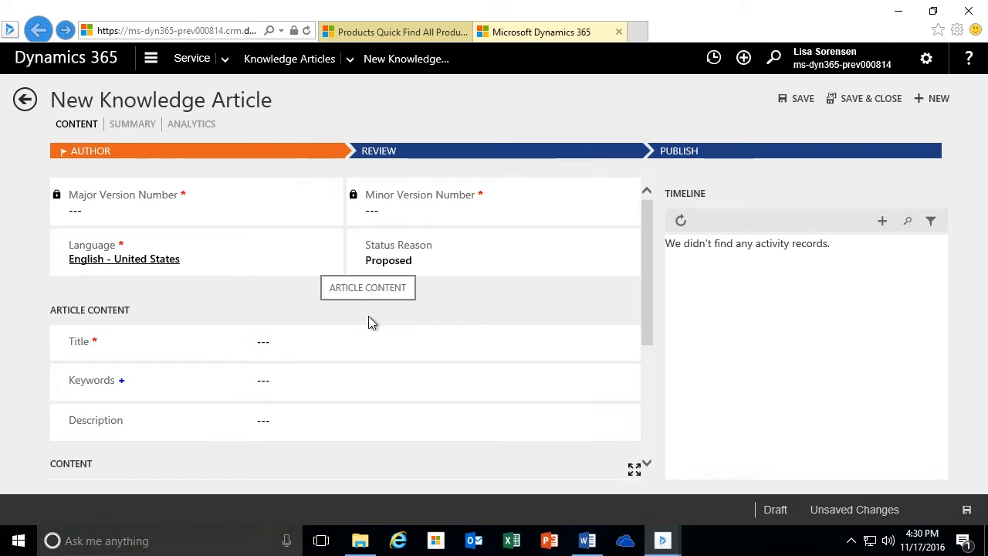
Step: Title the new article "How to peform maintenance on 3D Printers" and open its keywords for editing
left_click_drag(649, 260, 646, 287)
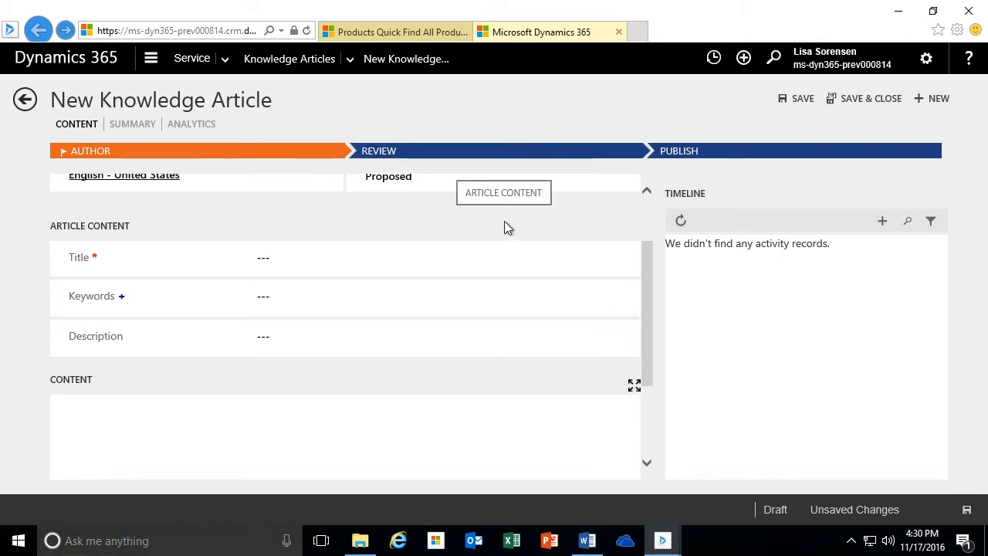
left_click(282, 267)
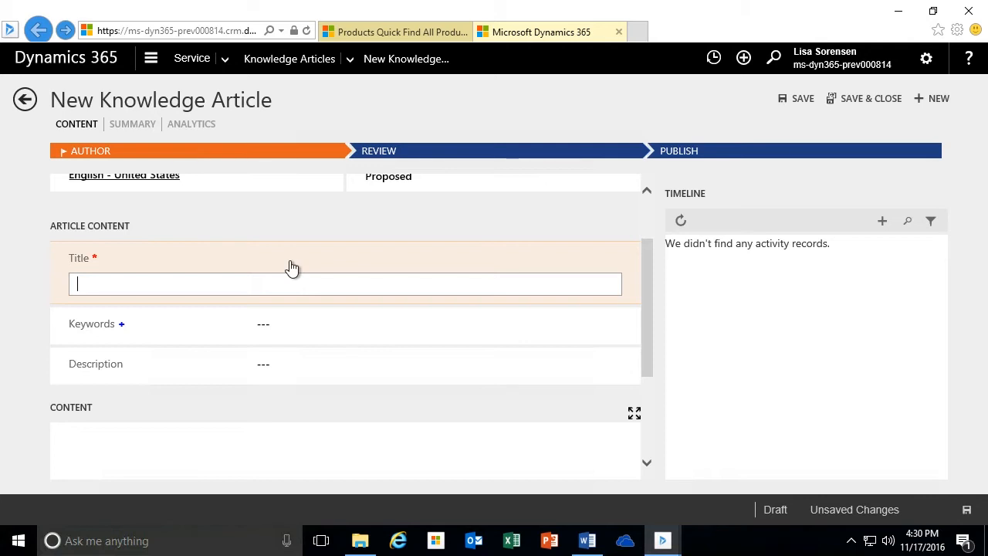
type("Ho")
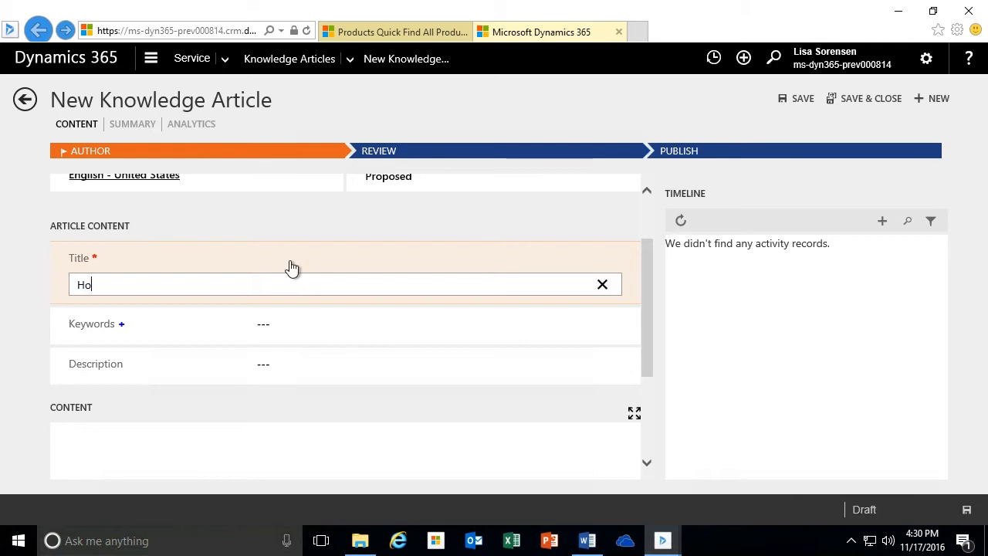
type("w to peform")
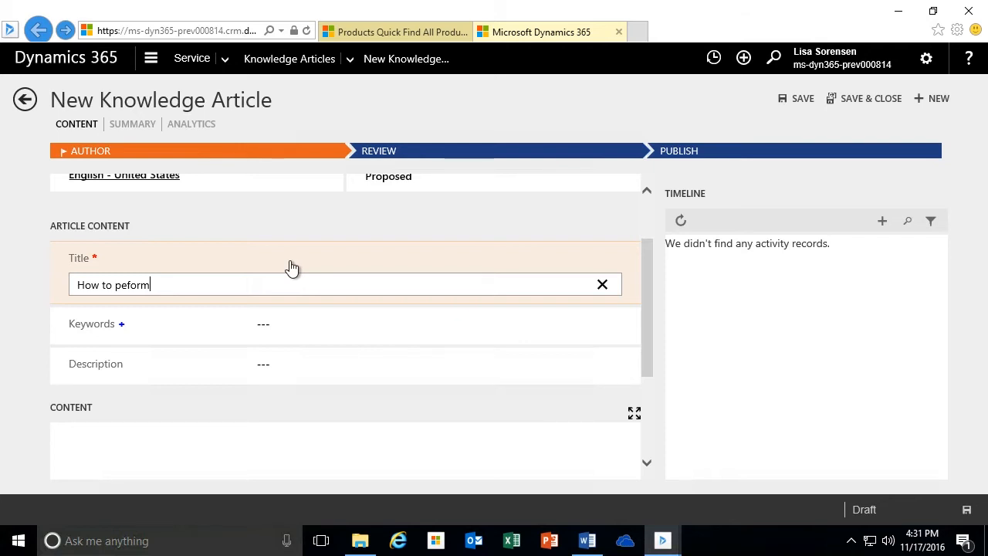
type("maintenance on 3D")
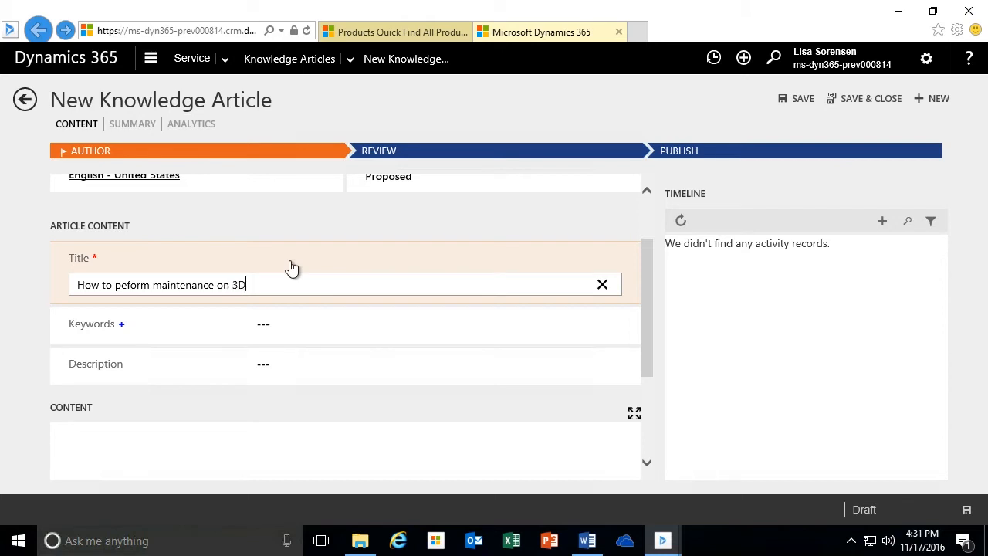
type(" Printers")
left_click(262, 327)
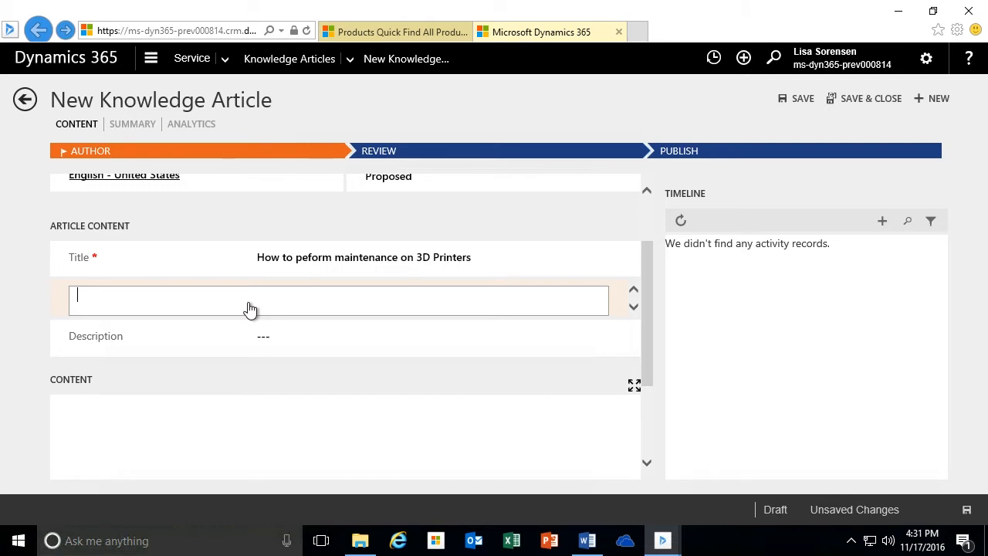
Step: Set the article's keywords to "maintenance, 3D printer, scanner, carbon fiber, FDM"
type("mai")
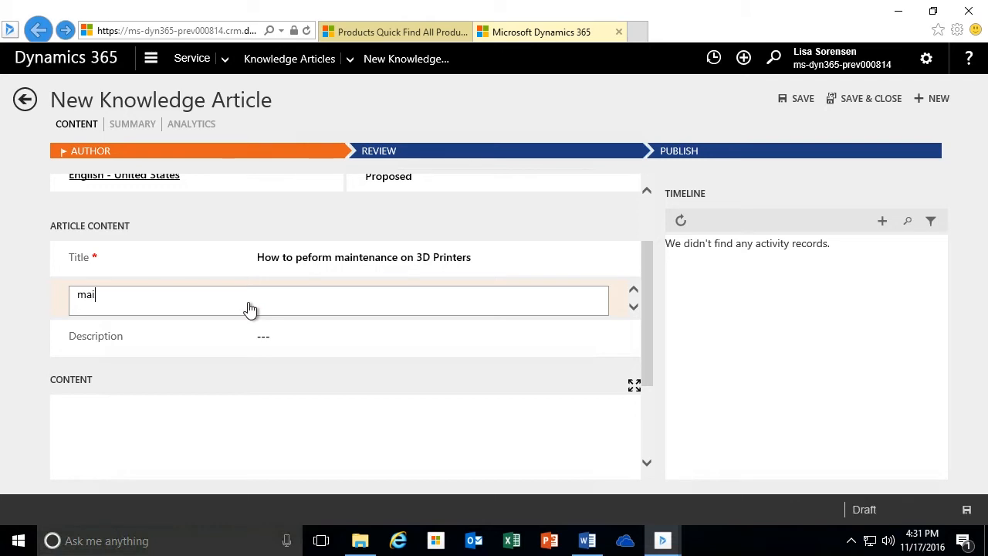
type("ntena")
key("BackSpace")
key("BackSpace")
type("enance, 3D printers")
key("BackSpace")
type(", scanner")
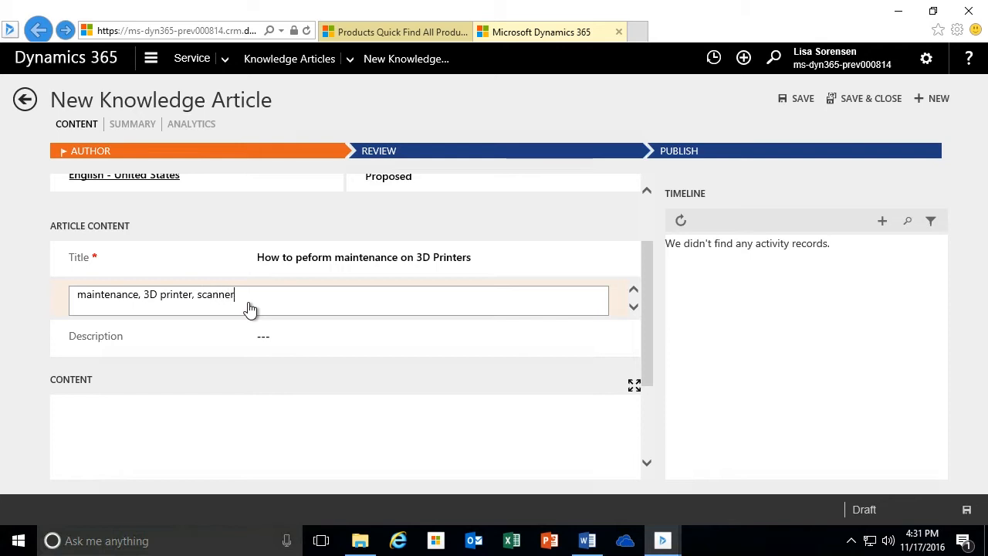
type(",")
type("canon")
key("BackSpace")
key("BackSpace")
key("BackSpace")
type("r")
type("bon")
type(" fibe")
type("r")
type(", ")
type("FDM")
type(",")
key("BackSpace")
key("BackSpace")
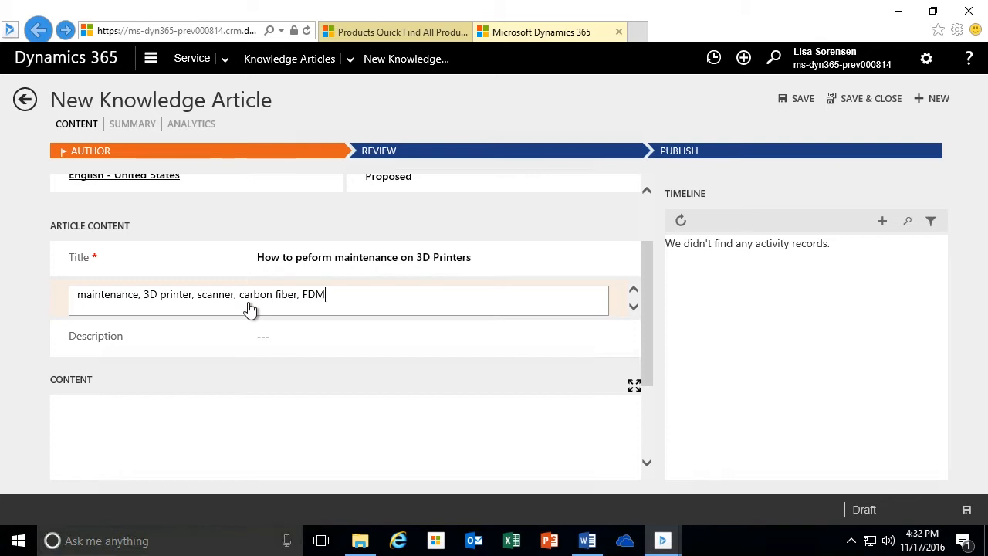
Step: Begin the article's description with "This article outlines the procedures to calibrate and perform maintenance on 3"
left_click(279, 345)
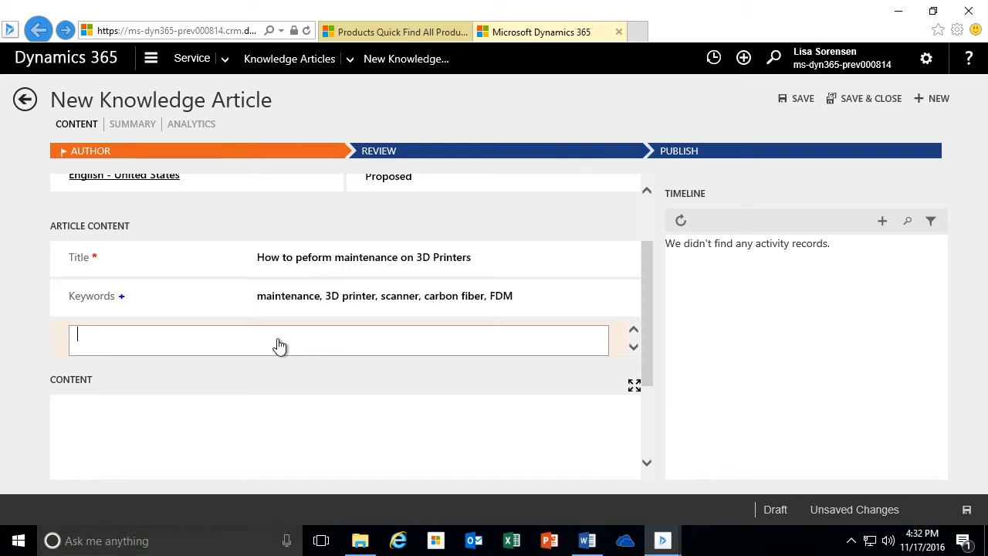
type("This a")
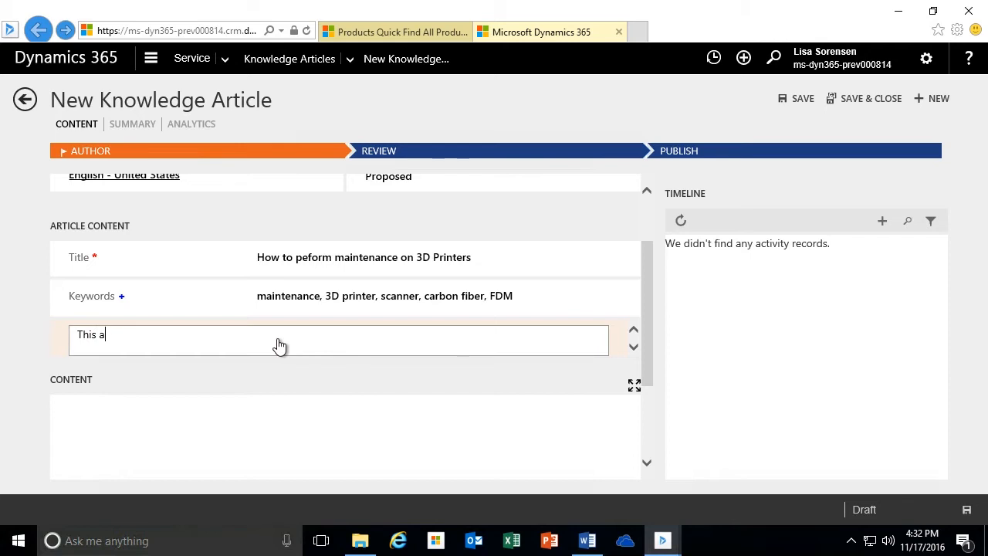
type("rticle o")
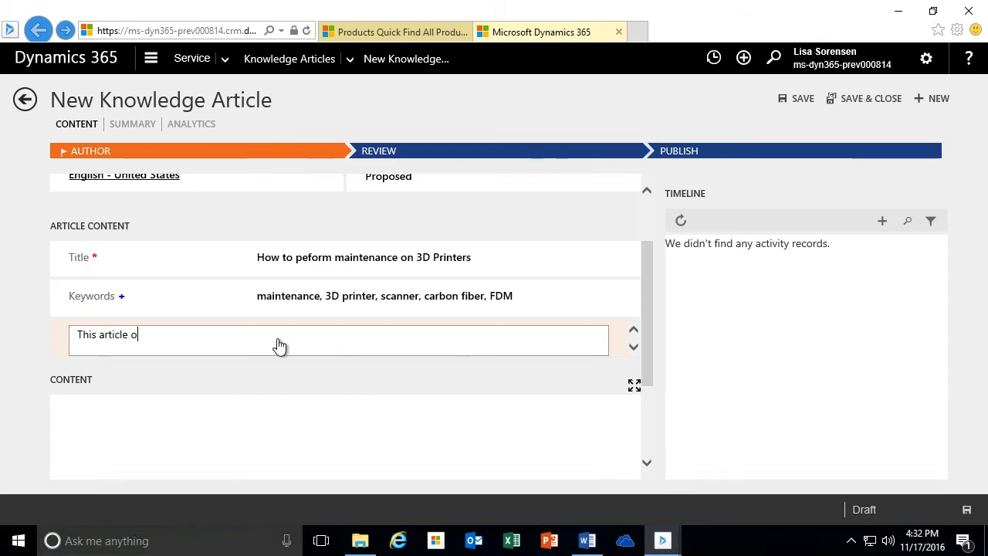
key("BackSpace")
type("out")
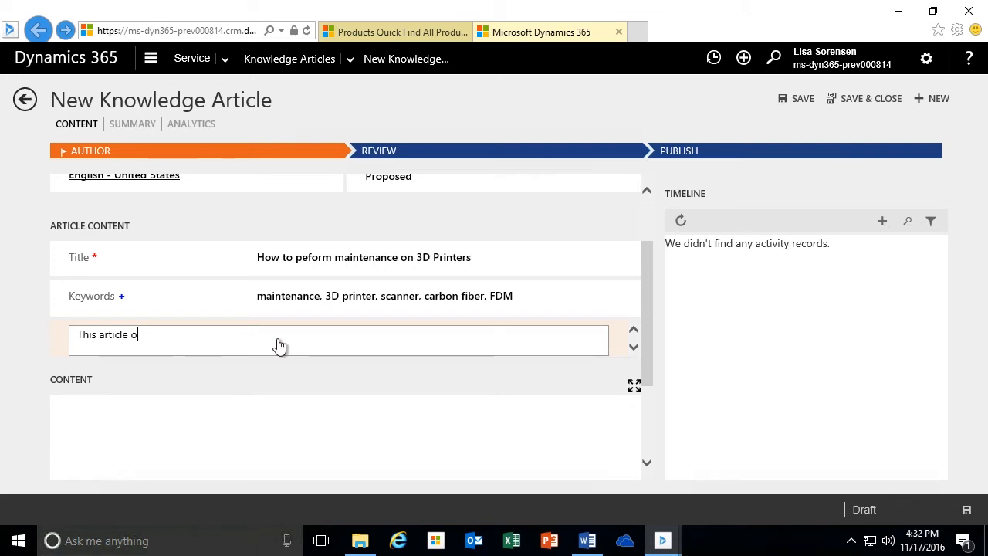
type("lines the")
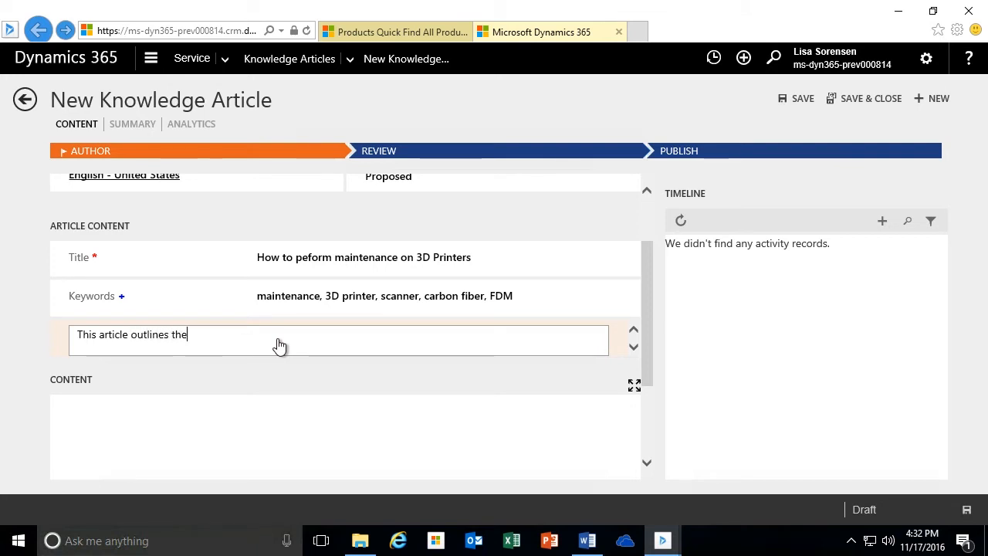
type(" p")
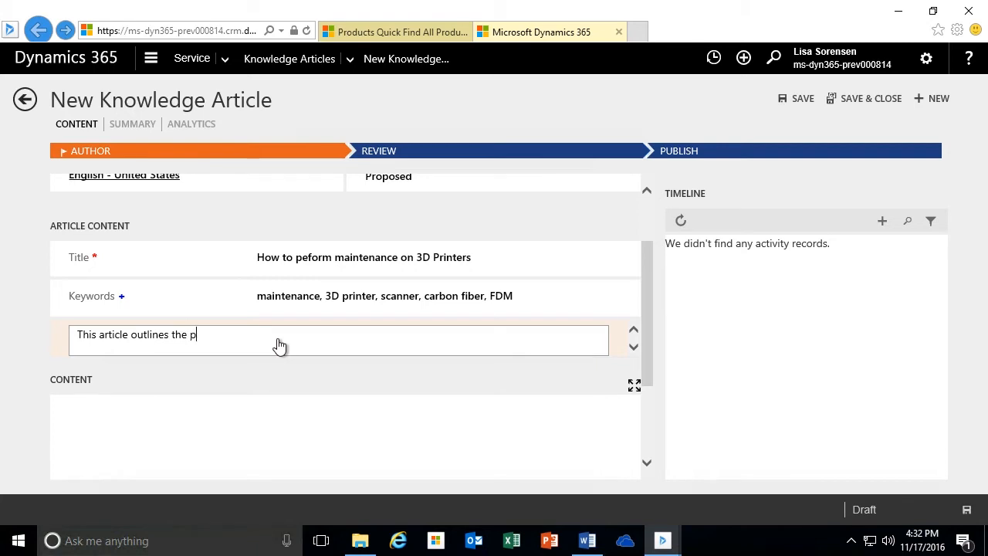
type("rocedure")
key("BackSpace")
type("es to")
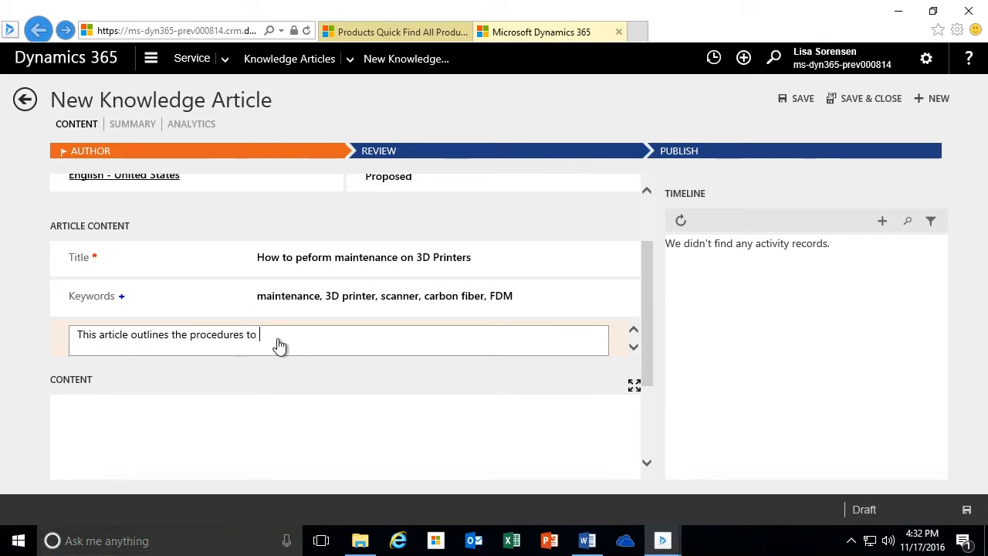
type(" calibrate and ")
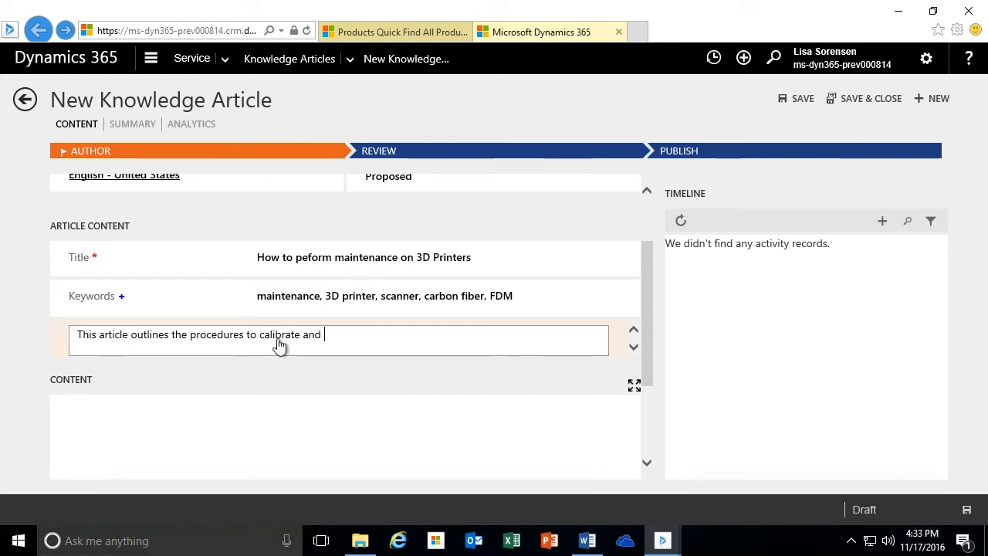
type("perform maintna")
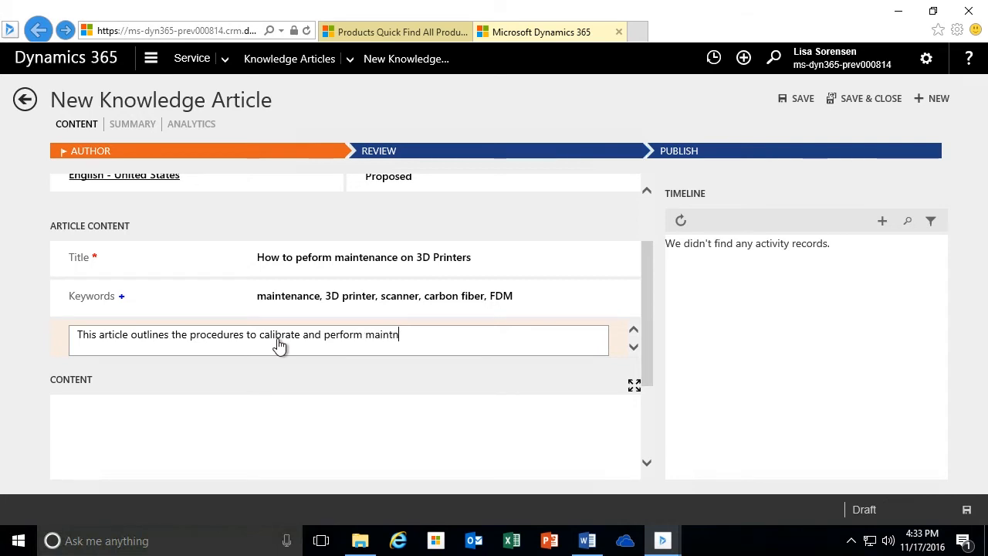
key("BackSpace")
key("BackSpace")
type("enance on 3")
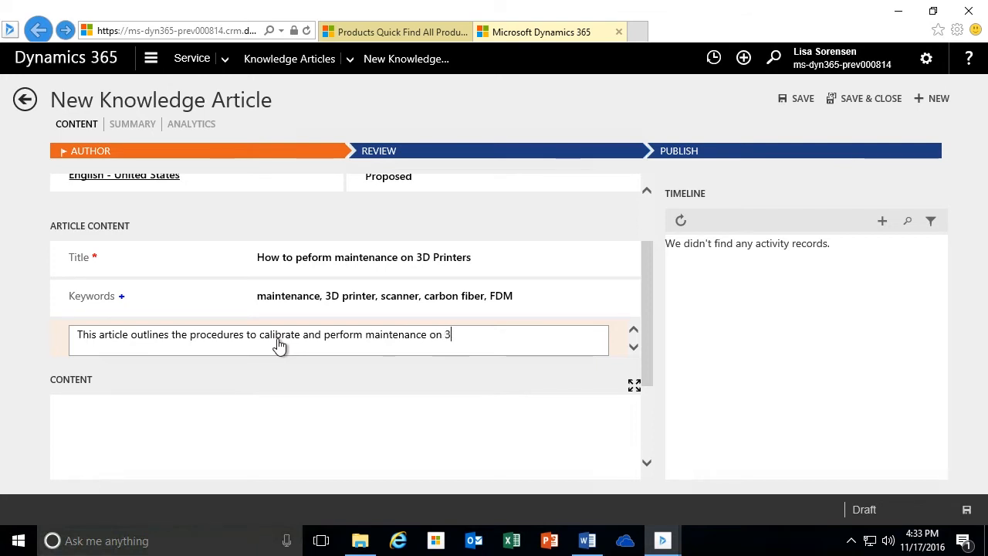
Step: Complete the article description as 'This article outlines the procedures to calibrate and perform maintenance on 3D Printers.'
type("D Printers")
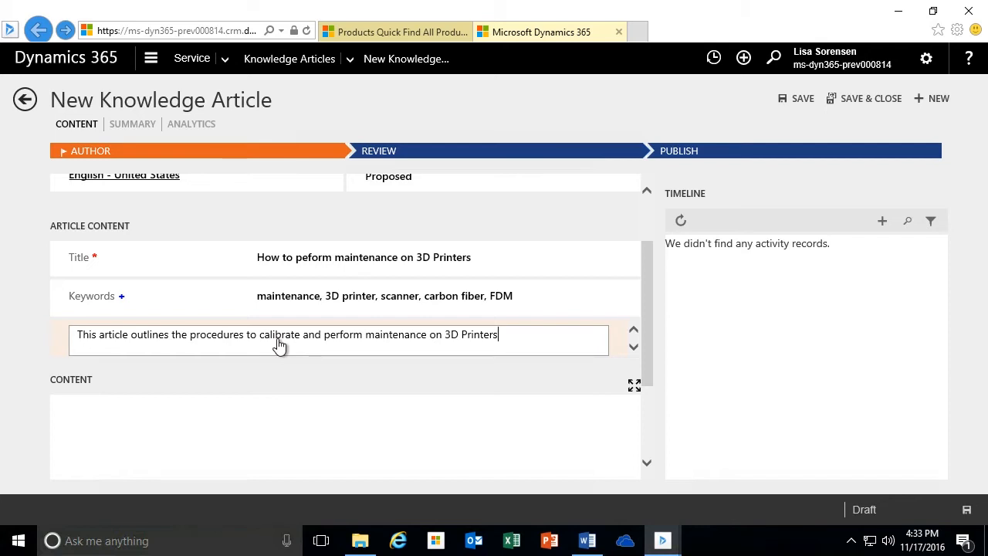
type(".")
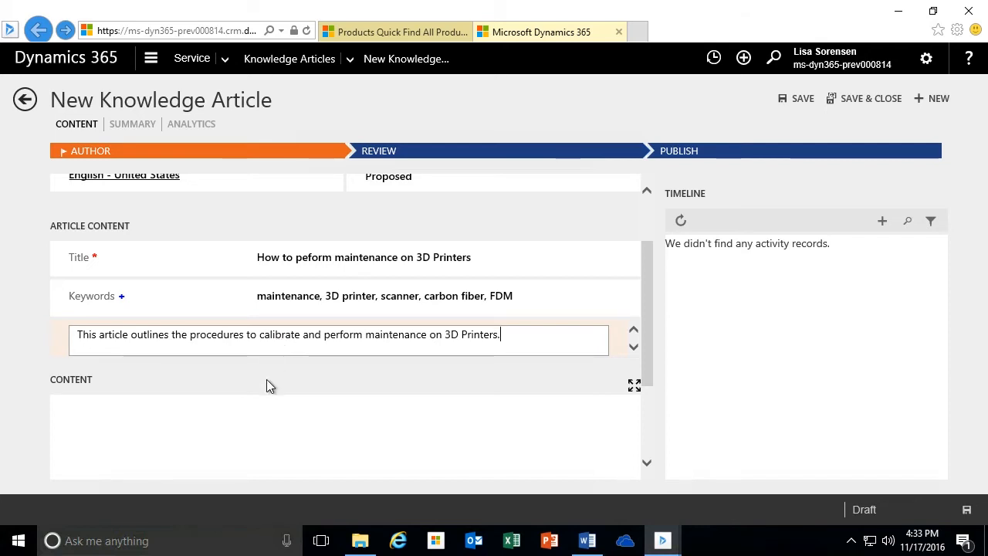
Step: Enter 'Perform the following steps to perform maintenance on any of the following 3D printers:' as the opening line of the article content
left_click(256, 427)
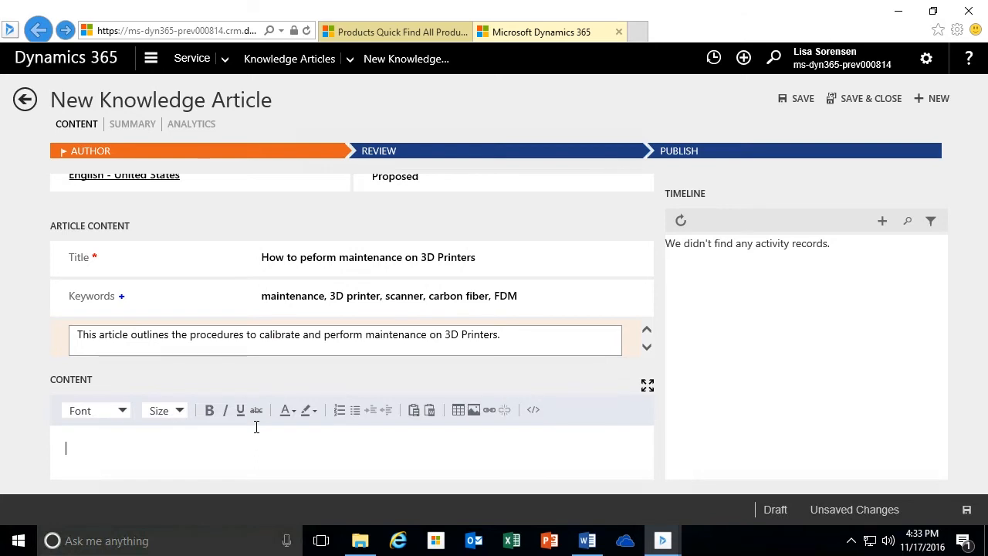
left_click_drag(645, 294, 653, 379)
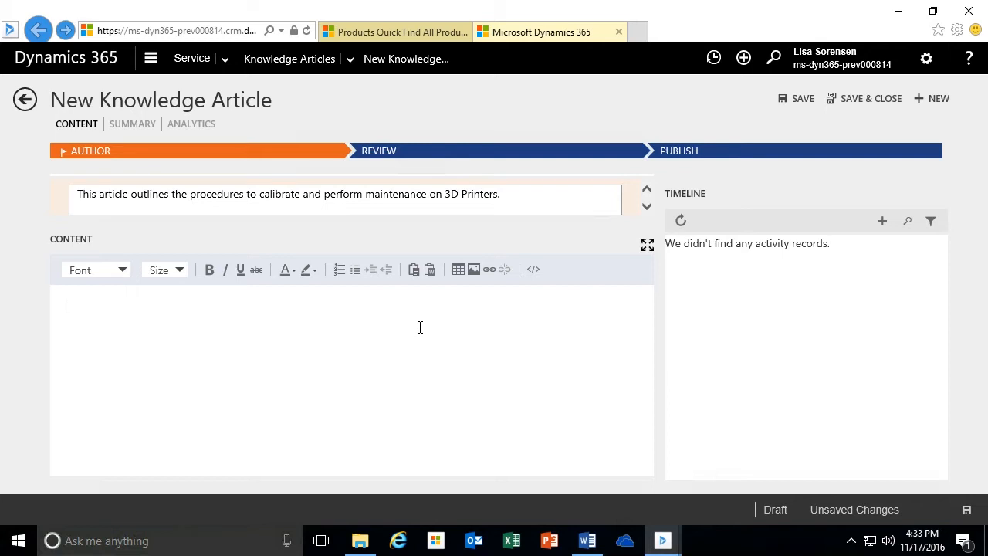
type("The following ")
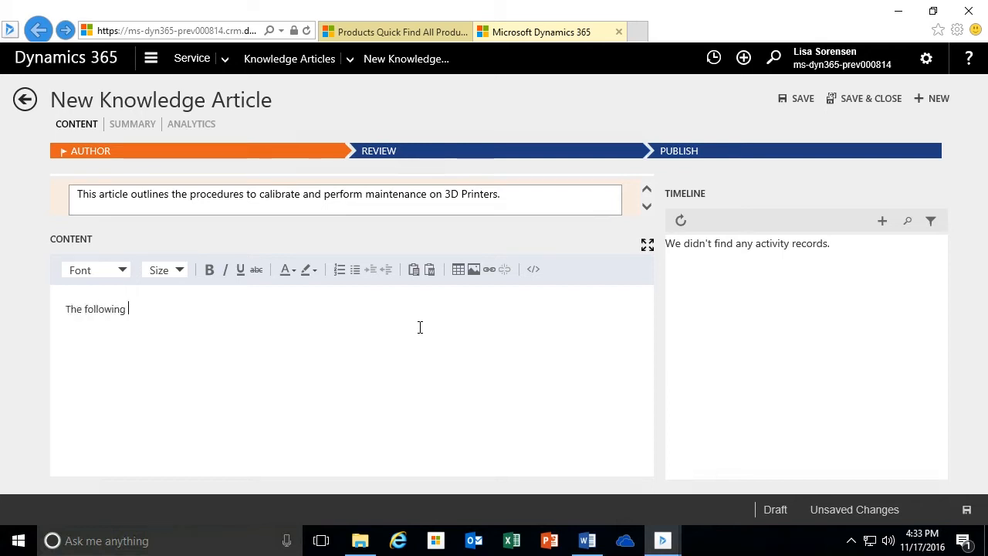
type("steps")
key("ctrl+a")
type("Perform the following the s")
key("BackSpace")
key("BackSpace")
key("BackSpace")
key("BackSpace")
key("BackSpace")
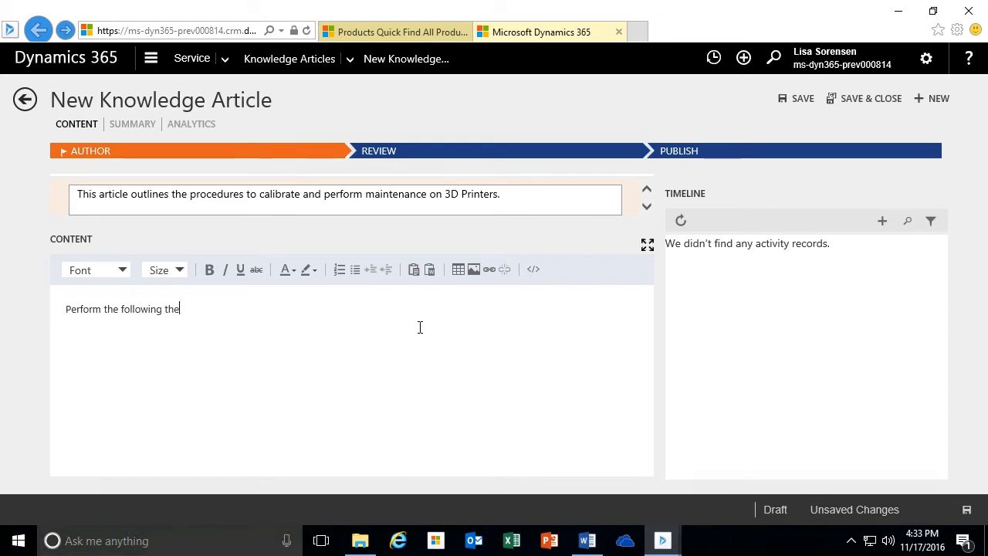
type("steos")
key("BackSpace")
key("BackSpace")
type("ps to perform maintean")
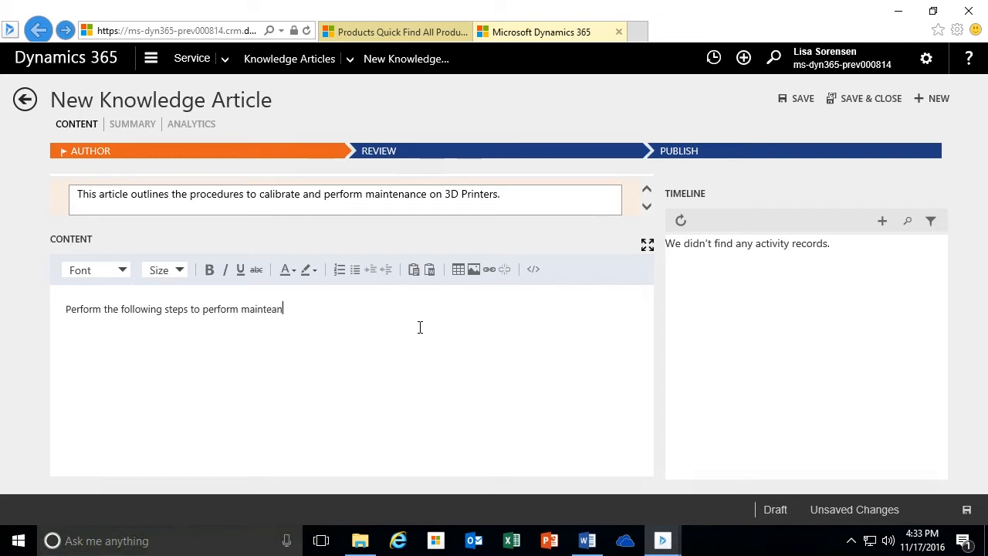
key("BackSpace")
key("BackSpace")
type("ne")
key("BackSpace")
type("ance on any of the 3D printer")
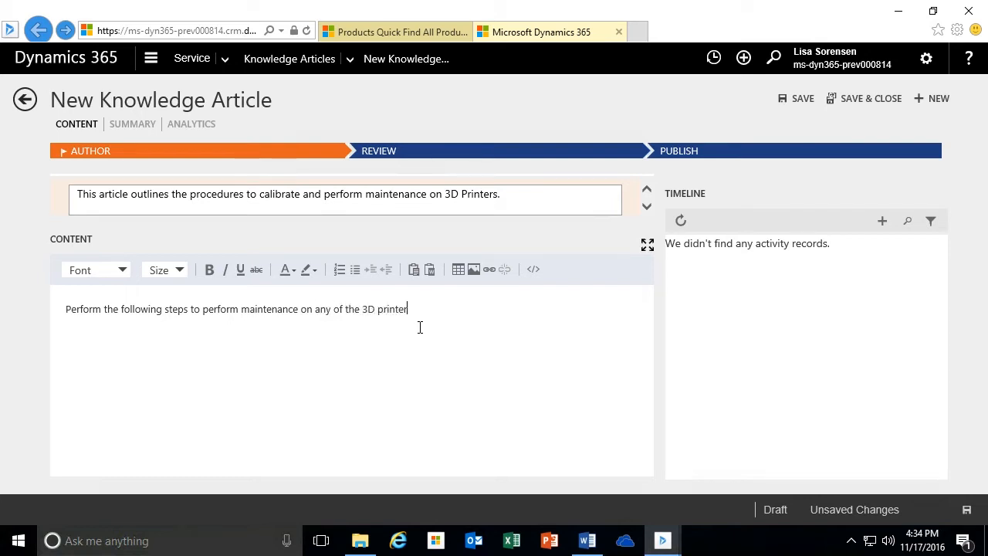
type("s:")
key("Return")
left_click(365, 309)
type("following")
Step: Below the opening line, add a bulleted list: 'Carbon Fiber 3D Printer 15"', 'FDM Filament 3D printer 10"' and 'Carbon Fiber 3D comsumables'
left_click(270, 328)
left_click(355, 271)
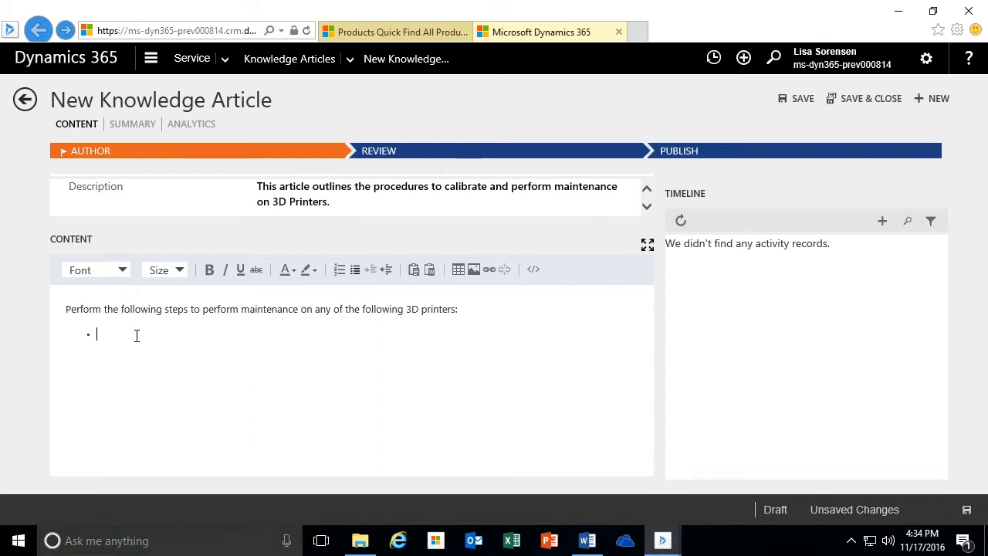
type("Carbon Fiber 3D Printer 15\"")
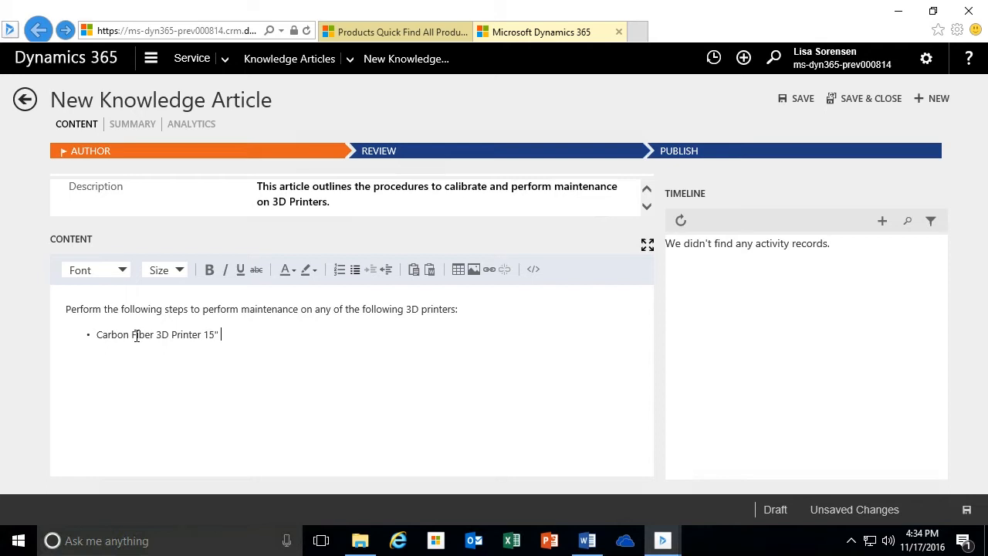
key("Return")
type("FDM Filament ")
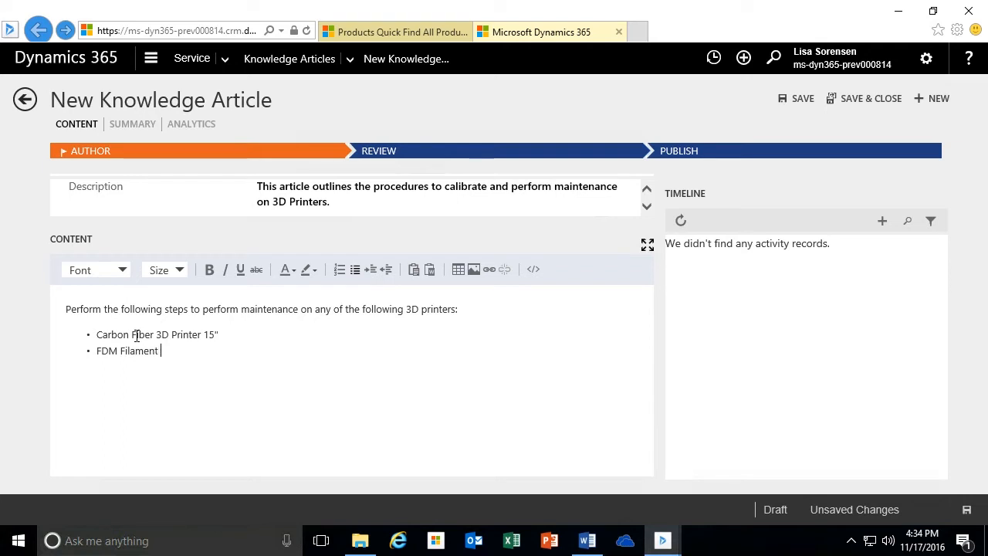
type("3D printer 10\"")
key("Return")
type("Carbon Fiber")
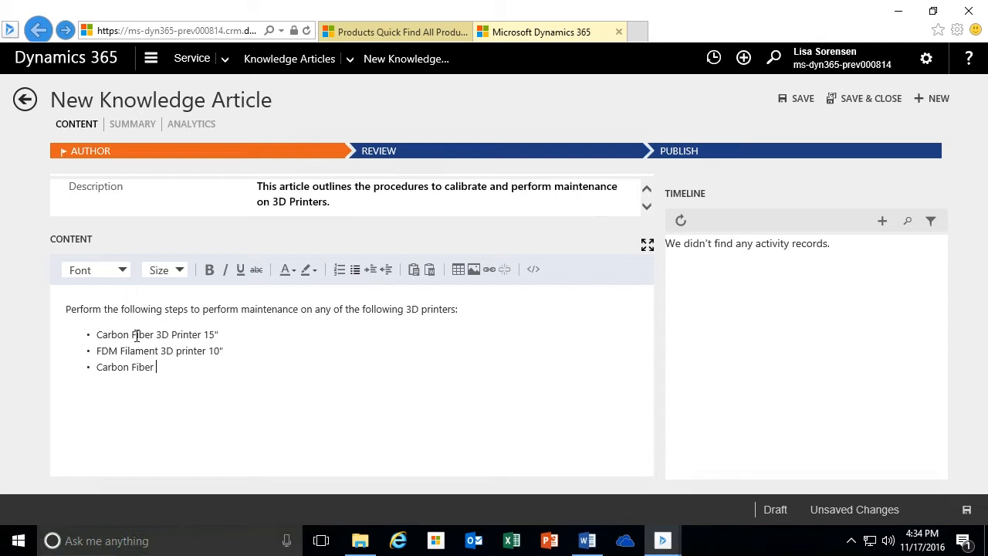
type(" 3D comsumables")
key("Return")
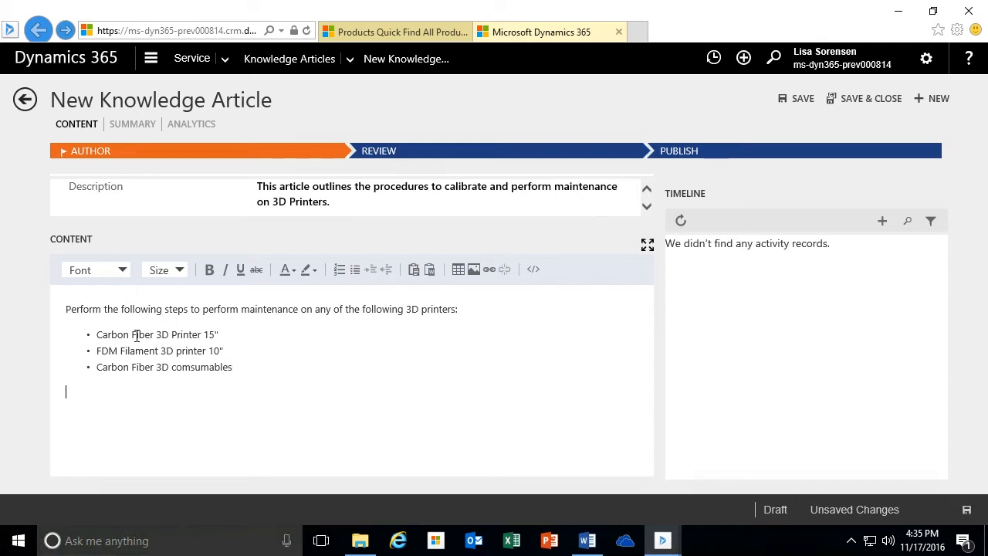
Step: Add the line 'Addtional details:' below the bulleted list in the article content
type("Addtio")
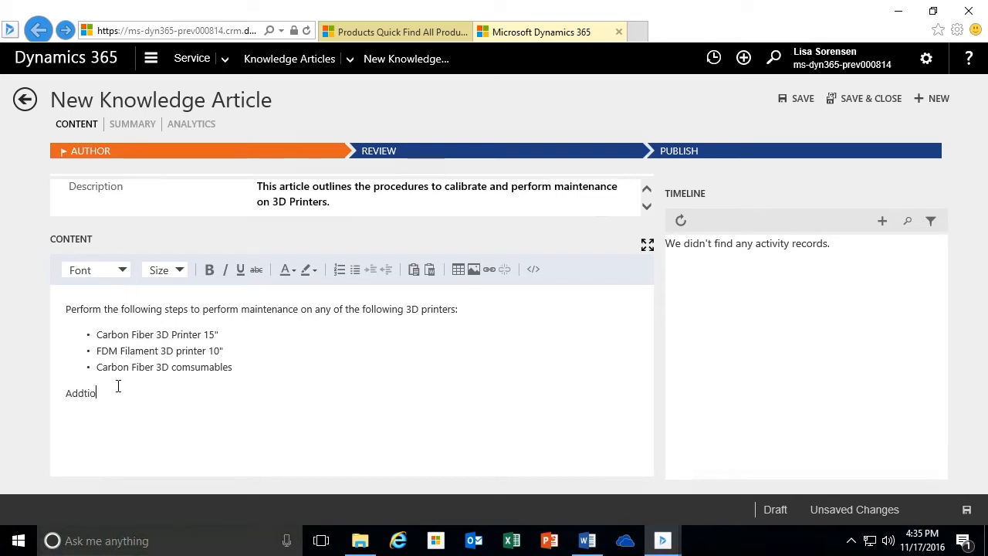
type("nal details:")
key("Return")
Step: Create a numbered list of five items below it, each reading 'Details...', by copying the first item
left_click(339, 270)
type("Details...")
key("shift+Left")
key("shift+Left")
key("shift+Left")
key("shift+Left")
key("shift+Left")
key("shift+Left")
key("shift+Left")
key("shift+Left")
key("shift+Left")
key("shift+Left")
key("ctrl+c")
key("End")
key("Return")
key("ctrl+v")
key("Return")
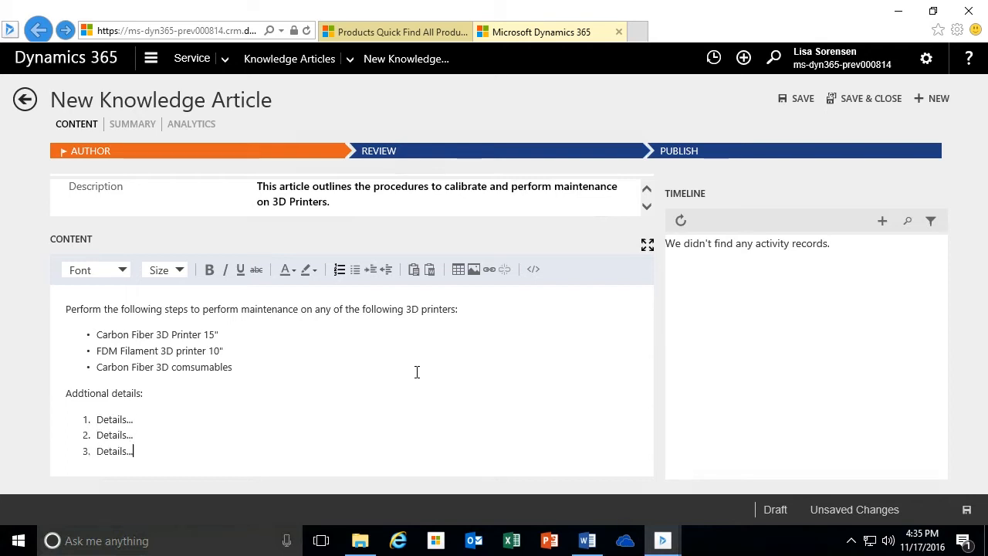
key("ctrl+v")
key("Return")
key("ctrl+v")
key("Return")
key("ctrl+v")
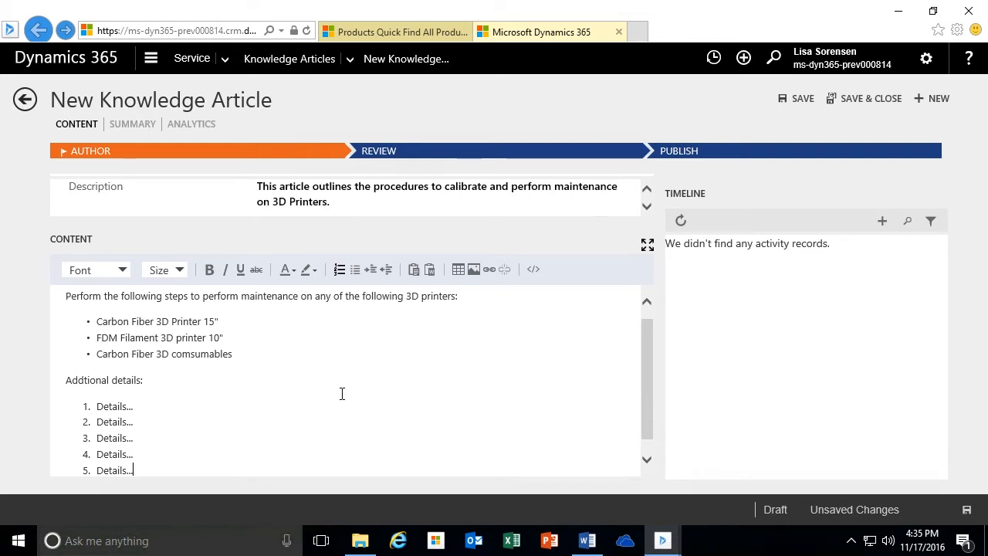
Step: Expand the article content editor to its full-size view
left_click(634, 247)
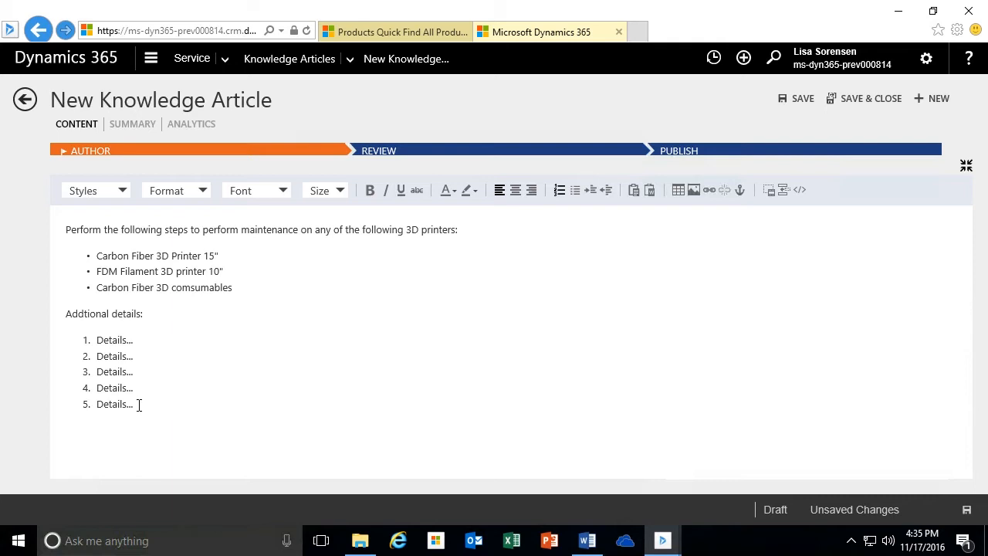
left_click(103, 340)
left_click_drag(104, 340, 145, 340)
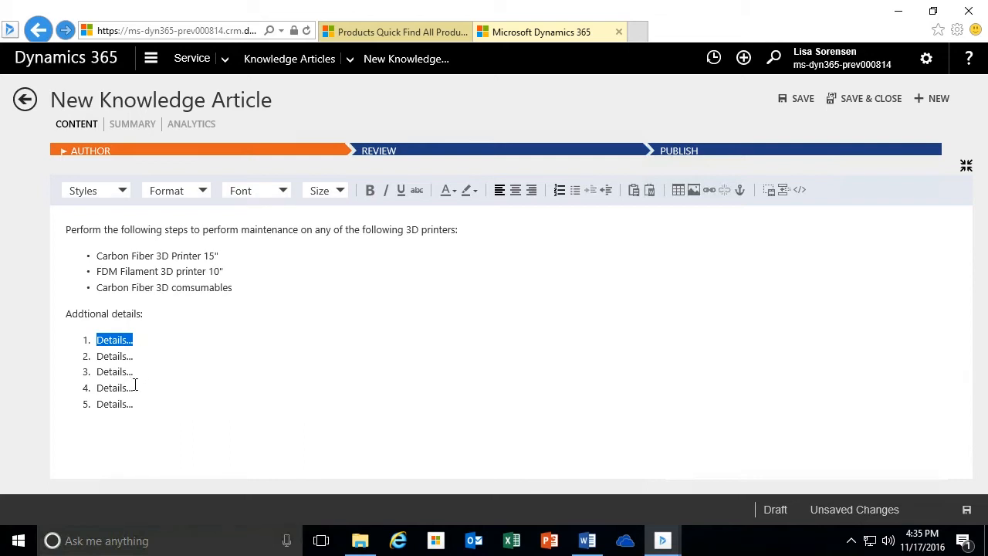
left_click(119, 341)
Step: Apply the Italic Title style to the opening line 'Perform the following steps to perform maintenance...'
left_click_drag(459, 230, 70, 233)
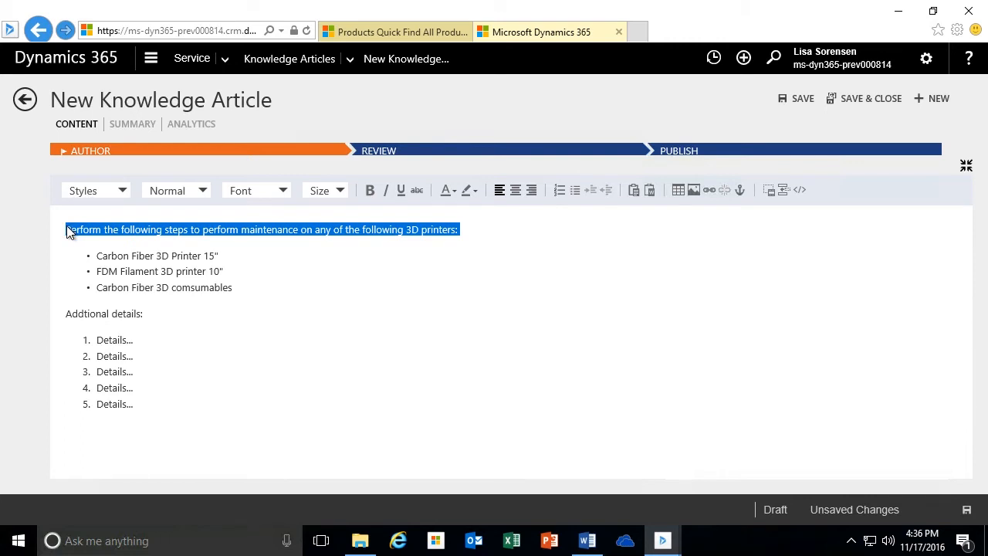
left_click(122, 191)
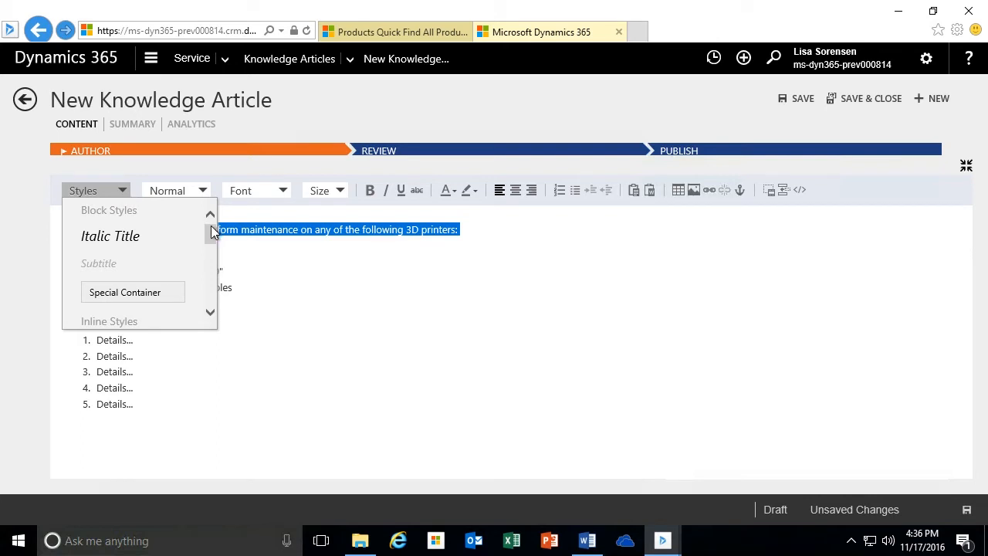
left_click_drag(213, 228, 212, 229)
left_click(173, 231)
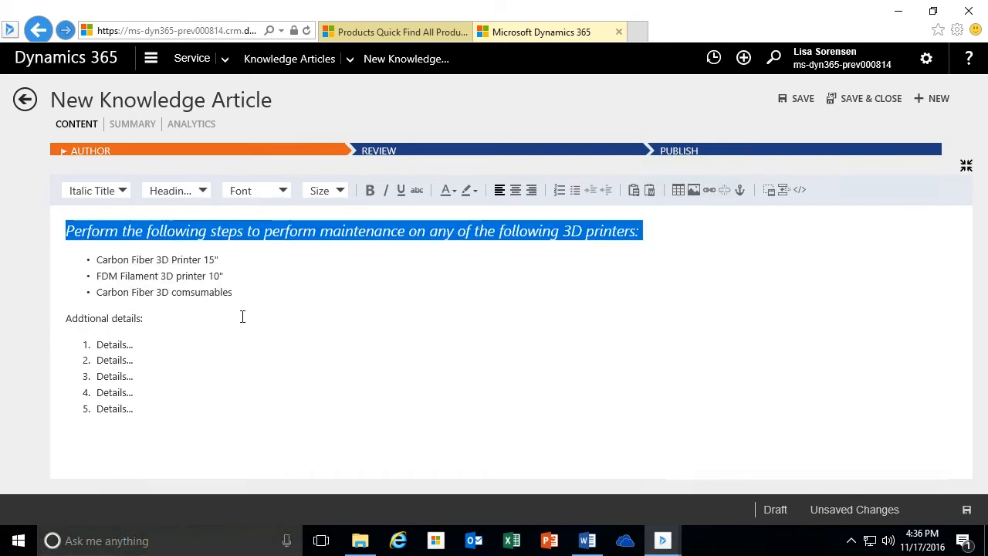
Step: Change the paragraph format of the opening line to Heading 3
left_click(203, 197)
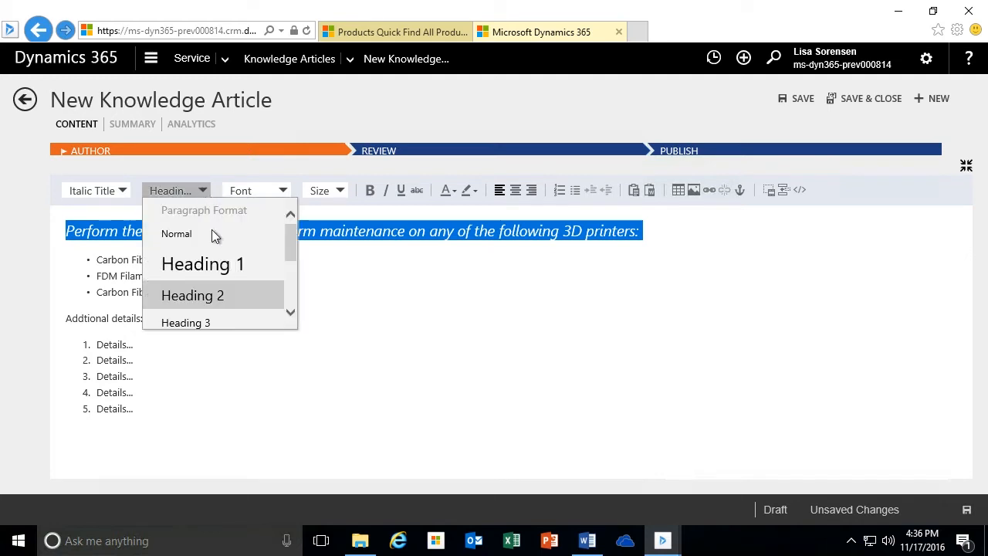
left_click(206, 322)
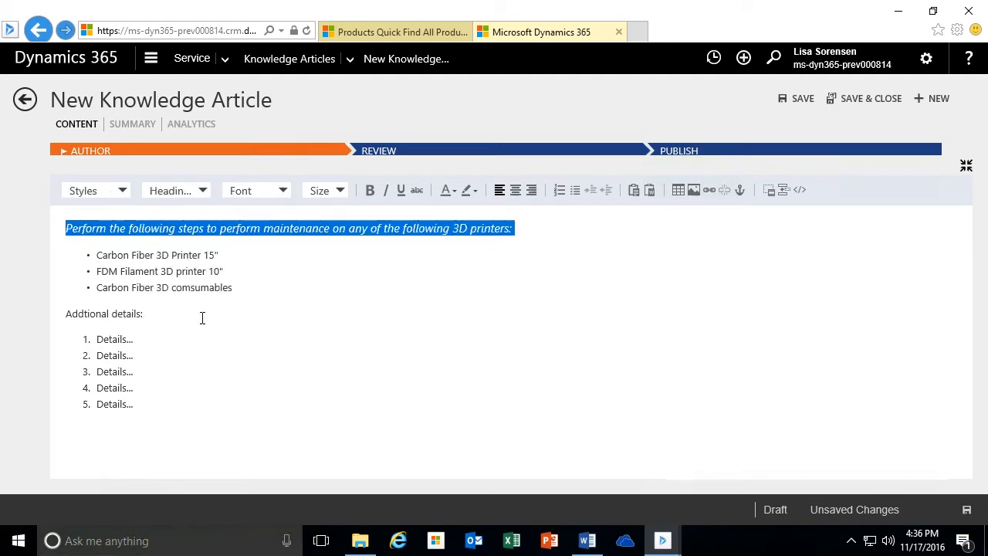
left_click(203, 195)
left_click_drag(291, 240, 288, 218)
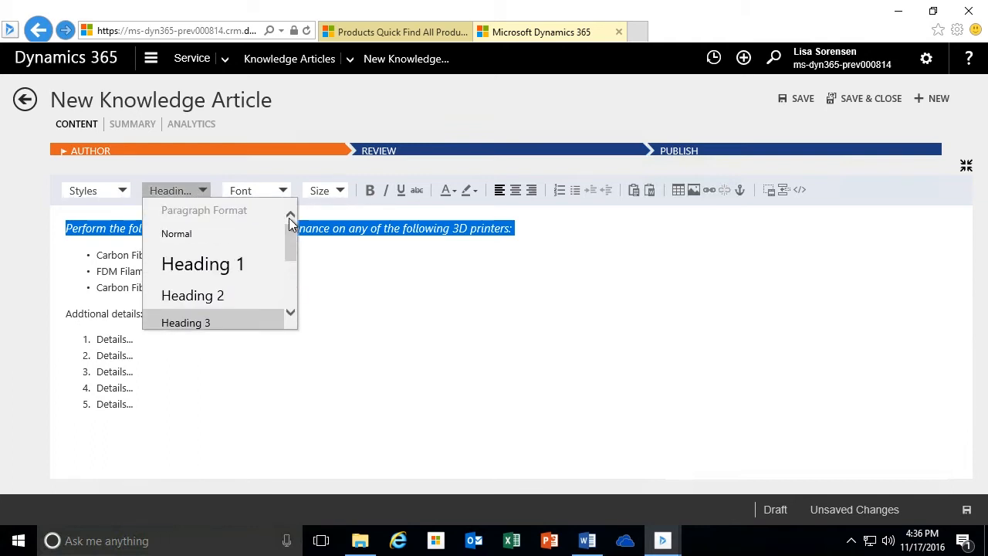
Step: Set the paragraph format of the 'Addtional details:' line to Normal
left_click(95, 315)
left_click(223, 313)
left_click(62, 314, "shift")
left_click(204, 193)
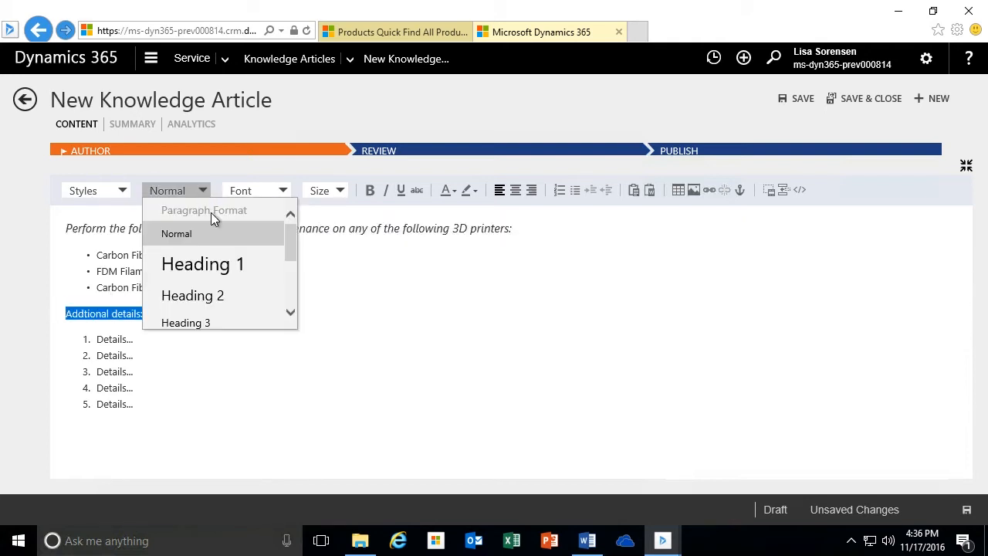
mouse_move(288, 230)
left_mouse_down()
mouse_move(289, 293)
mouse_move(290, 213)
left_mouse_up()
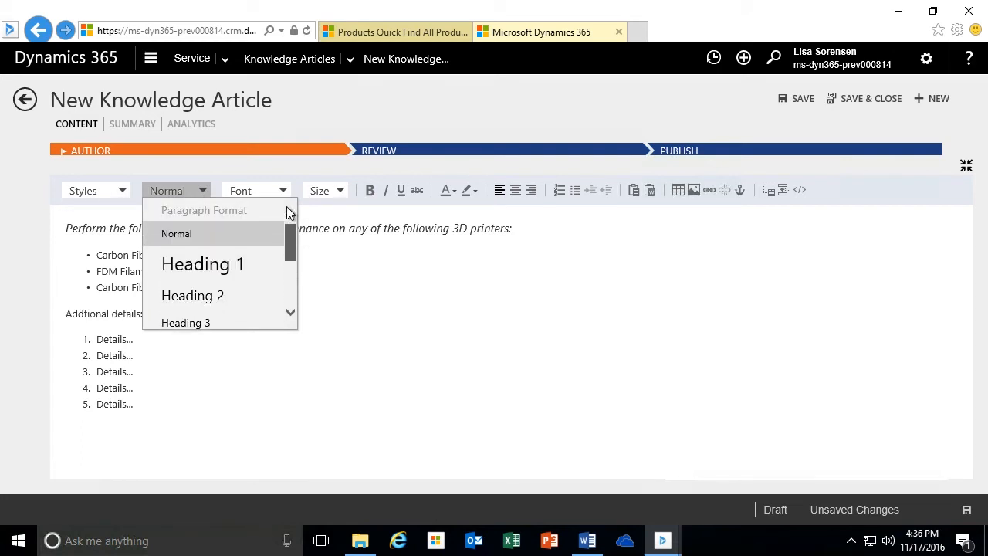
left_click(186, 233)
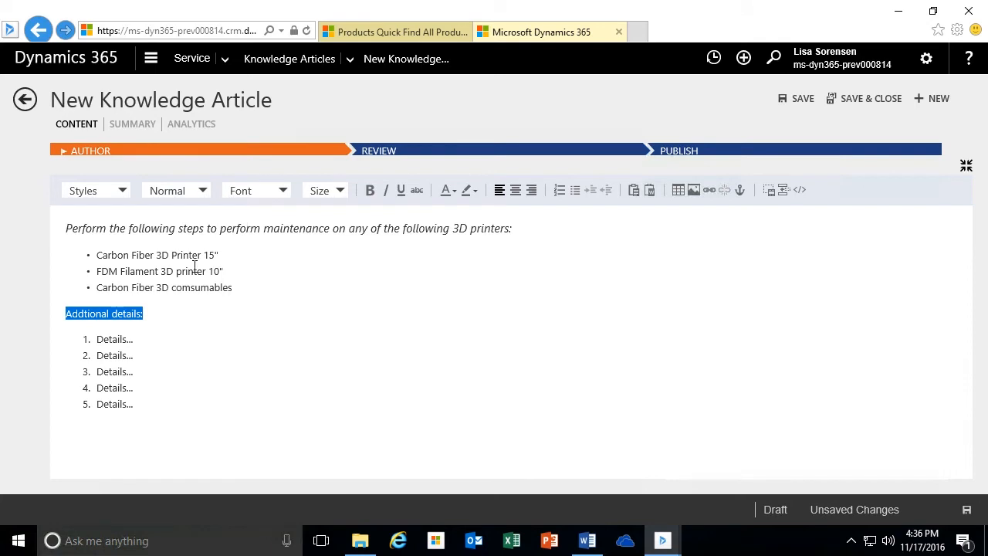
Step: Select all of the article content and set its font to Comic Sans MS
left_click(282, 198)
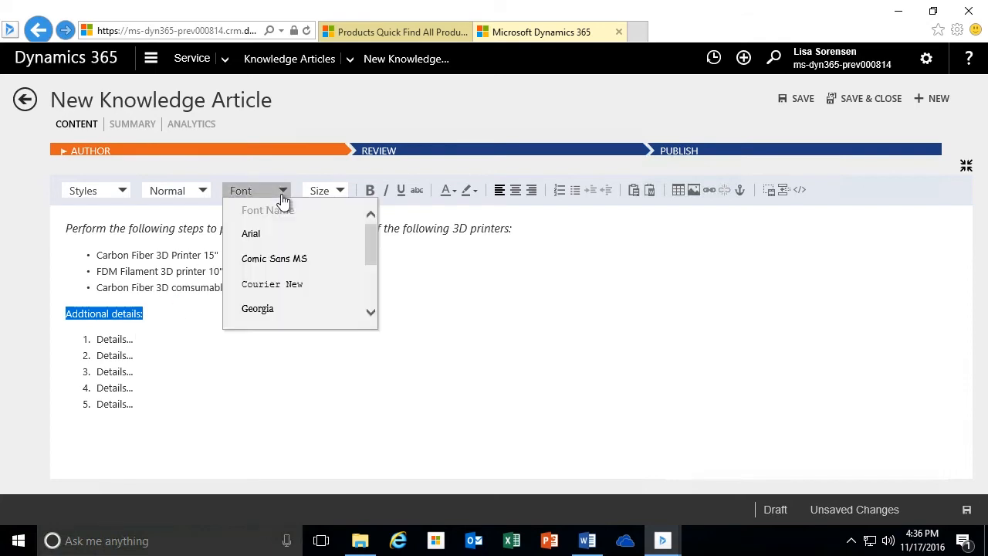
left_click(152, 254)
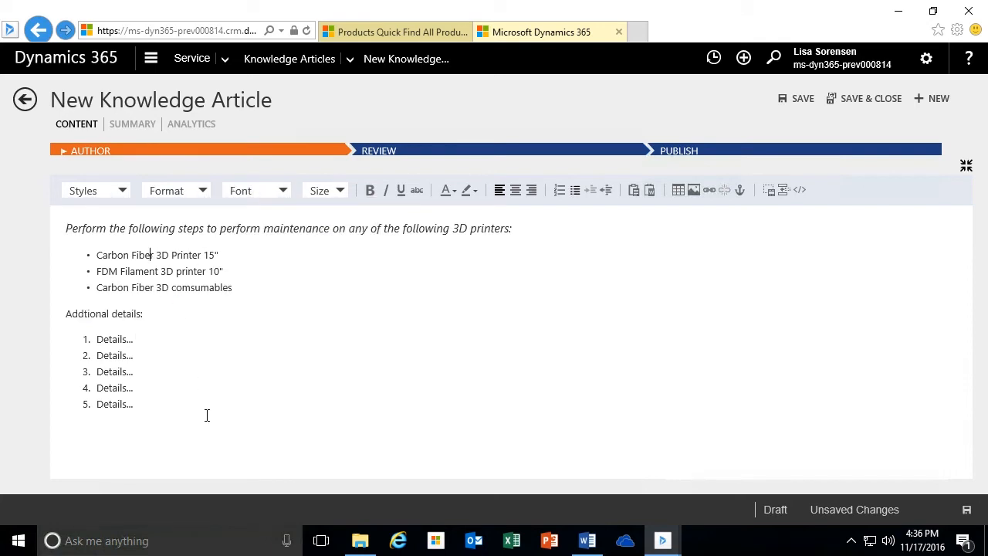
left_click_drag(154, 406, 43, 227)
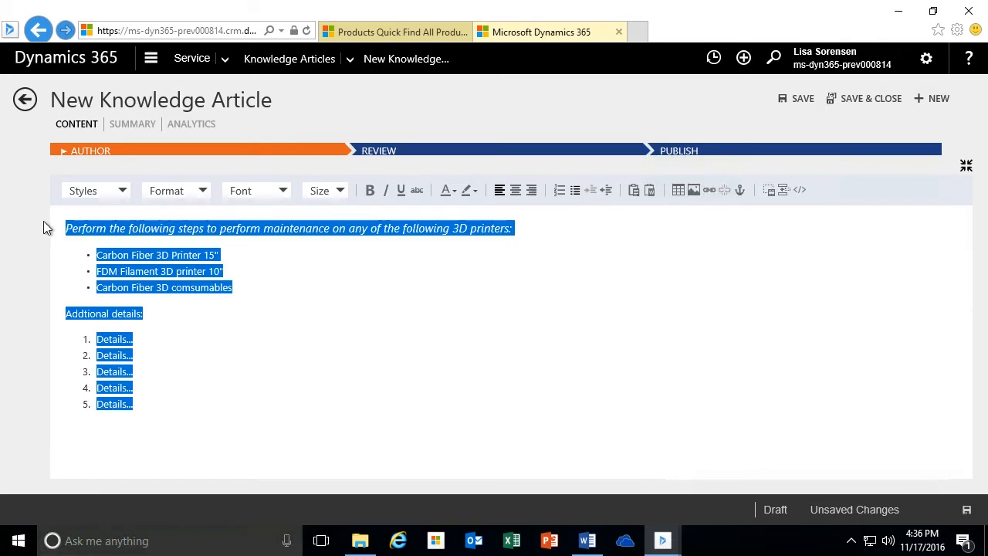
left_click(282, 193)
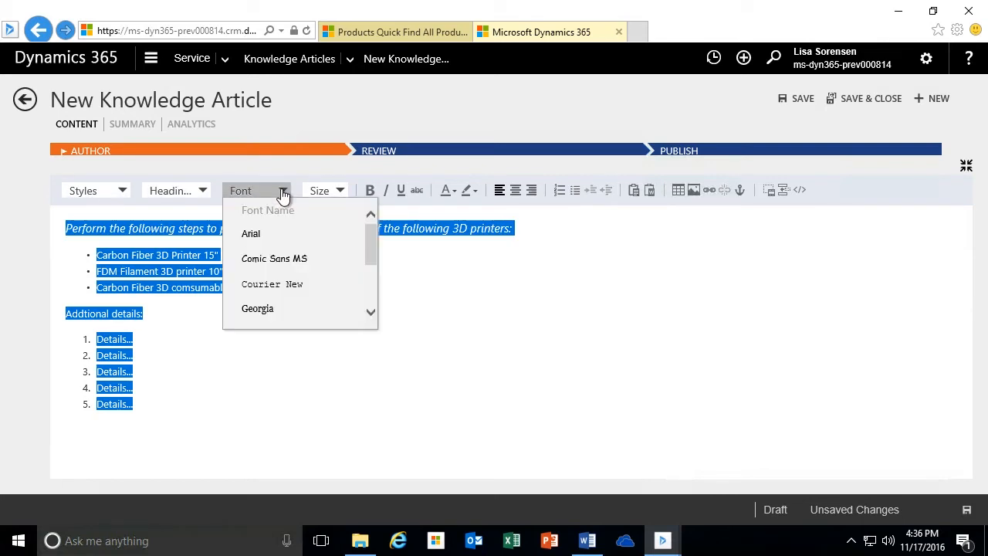
left_click(318, 258)
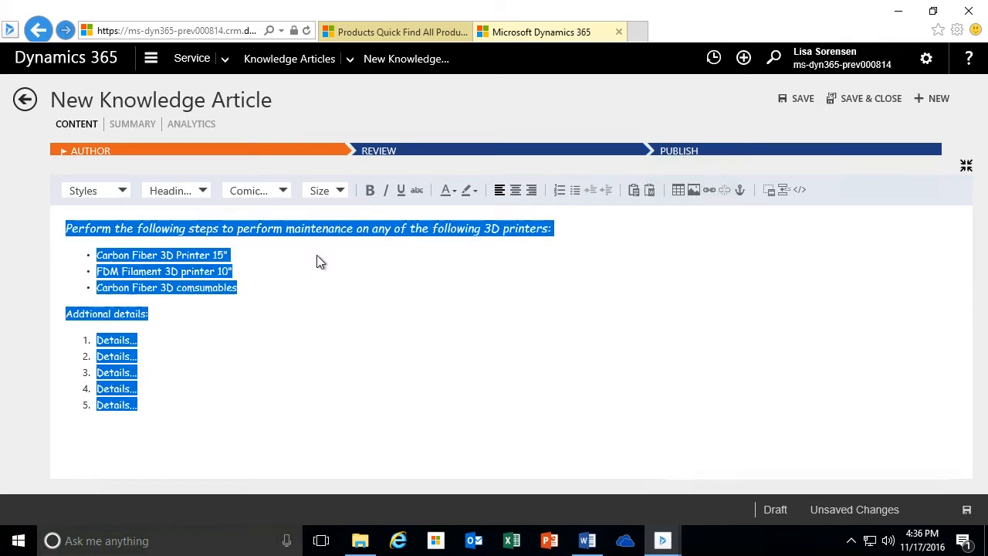
Step: Change the font of the entire selected article content to Tahoma
left_click(283, 192)
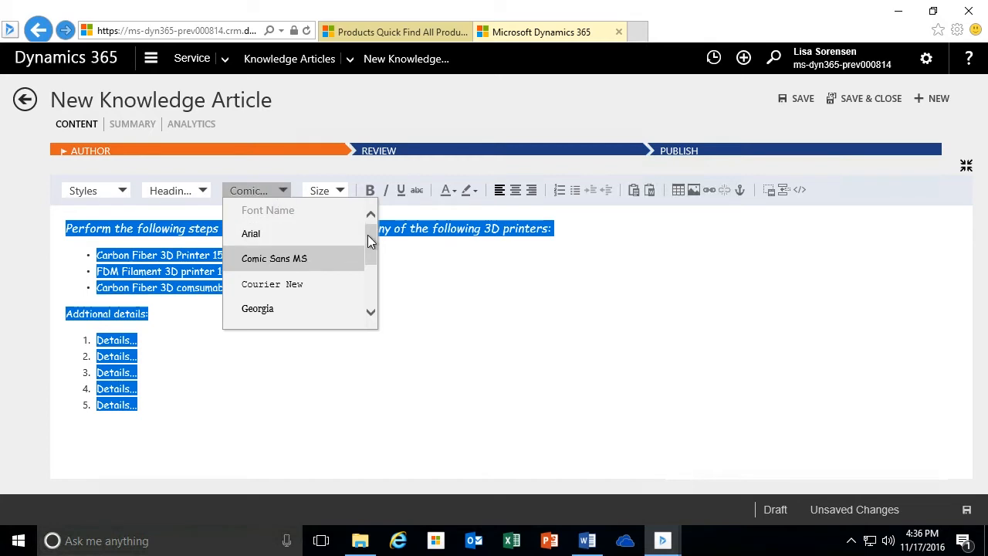
scroll(371, 240, "down", 1)
scroll(372, 235, "up", 1)
left_click_drag(371, 233, 366, 280)
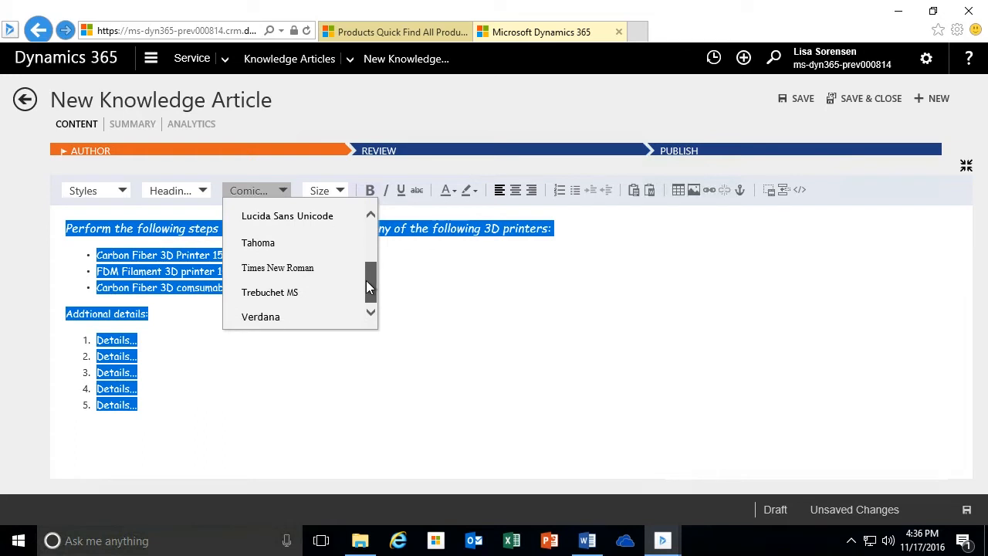
left_click(262, 243)
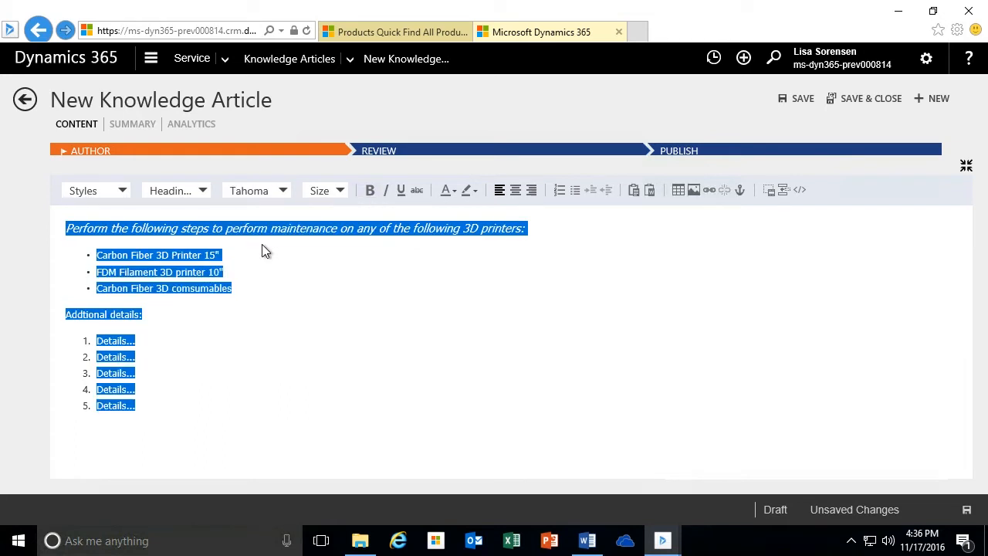
Step: Try font size 11 on the 'Addtional details:' line, and settle on size 12
left_click(171, 323)
left_click_drag(154, 315, 53, 312)
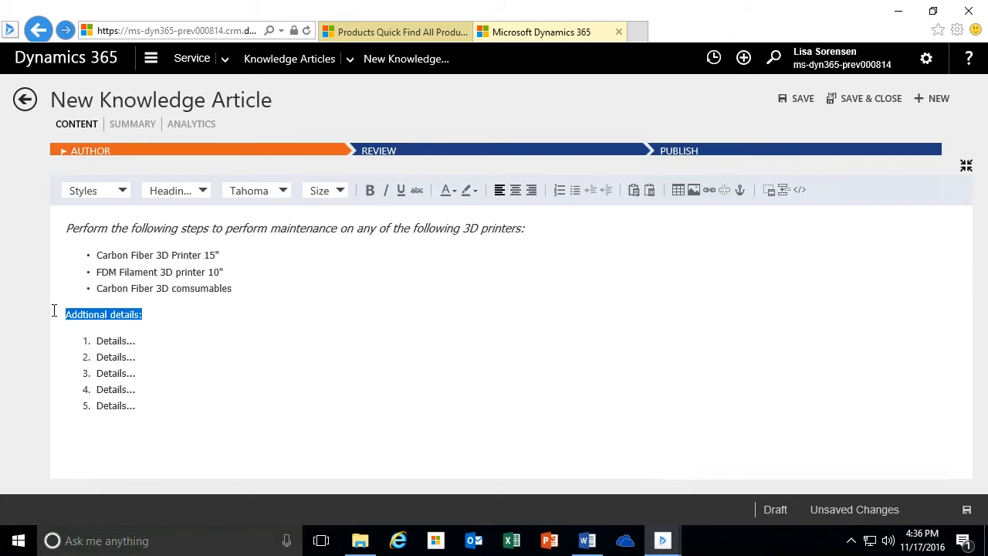
left_click(340, 193)
left_click_drag(420, 229, 420, 232)
left_click(345, 292)
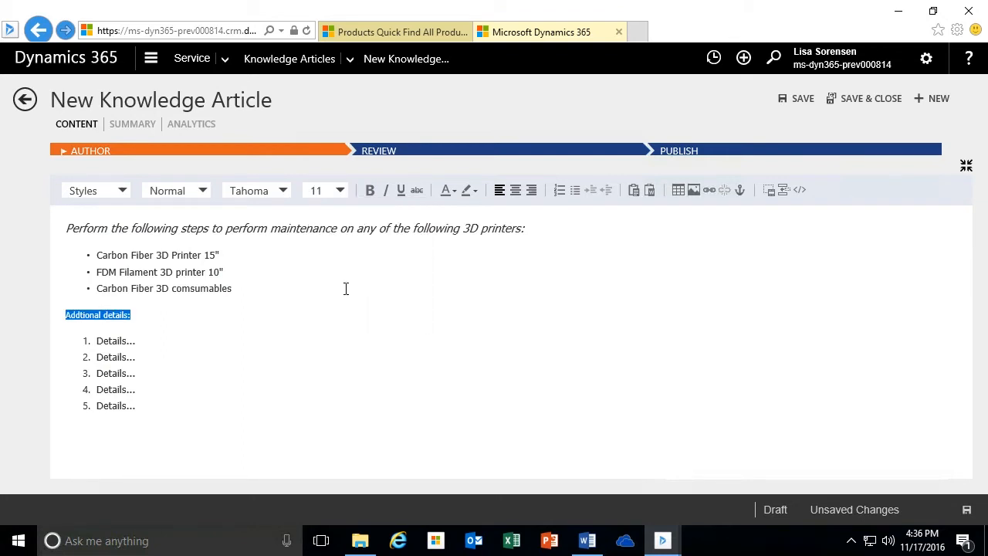
left_click(341, 191)
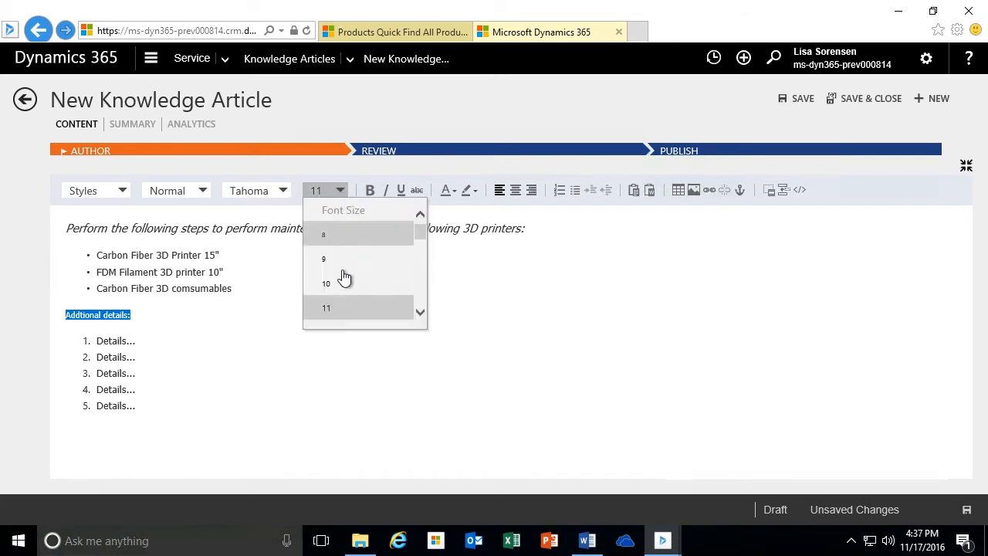
left_click(420, 312)
left_click(353, 318)
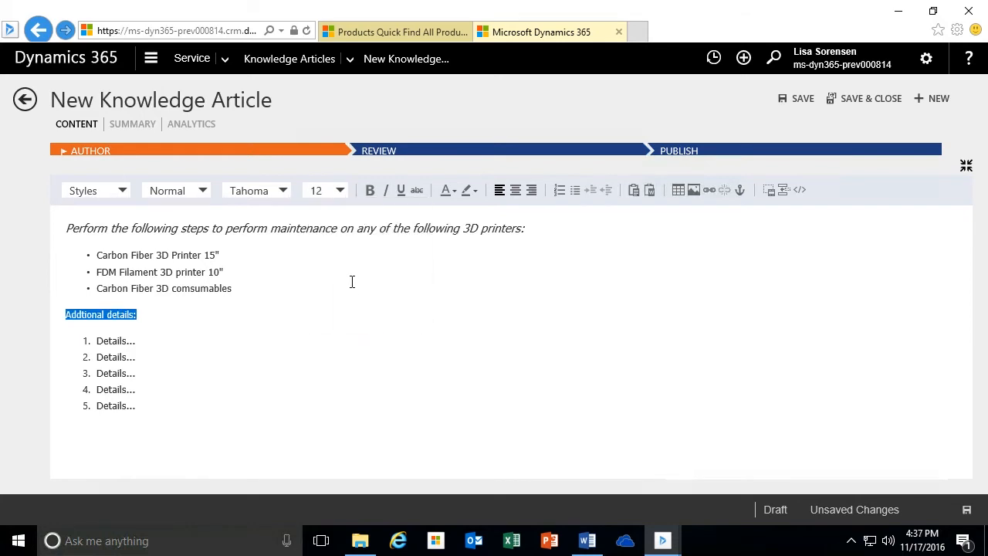
Step: Set the font size of the opening line about performing maintenance on the 3D printers to 12
left_click_drag(543, 225, 57, 229)
left_click(336, 192)
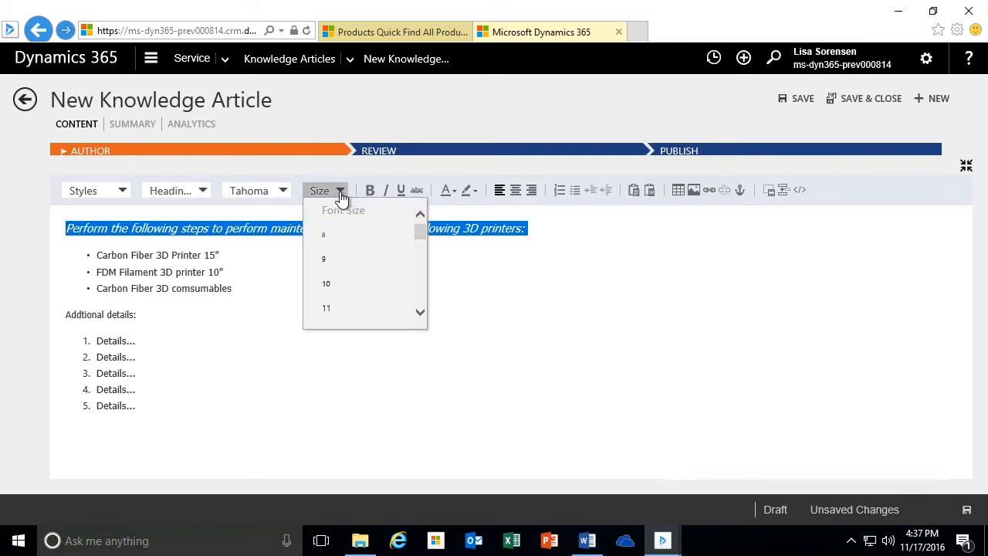
left_click(420, 312)
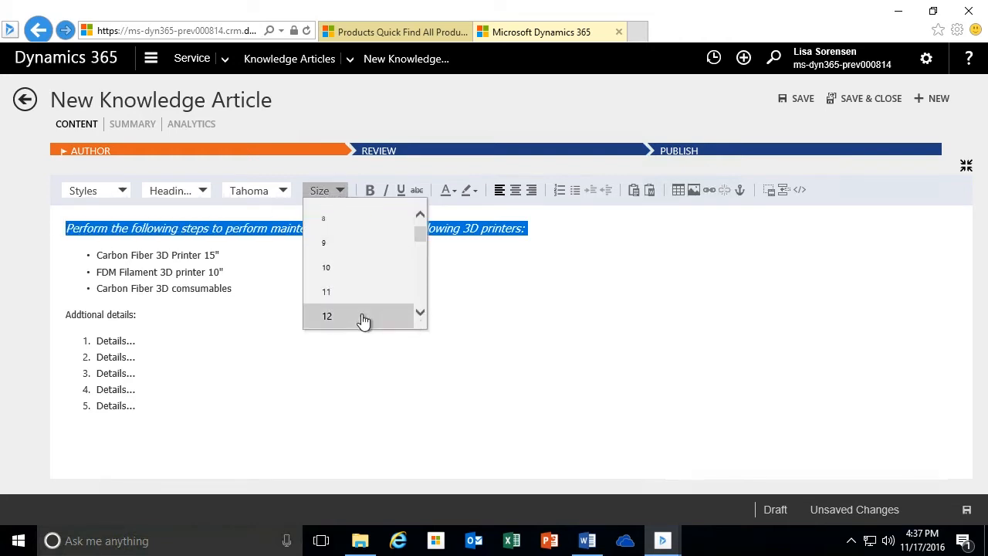
left_click(352, 318)
left_click(212, 304)
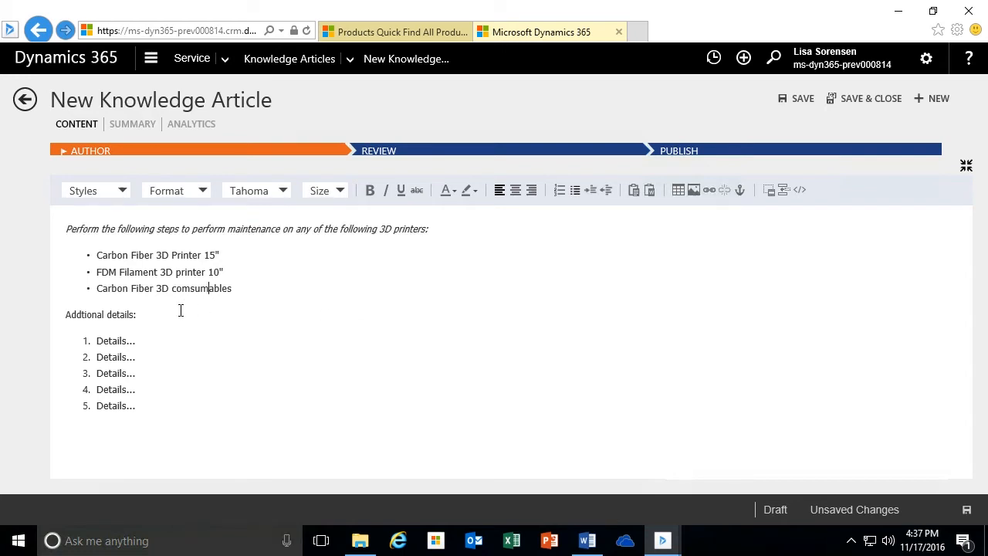
Step: Make the 'Addtional details:' line bold and italic, and strike through the 'Carbon Fiber 3D comsumables' bullet
left_click_drag(168, 314, 36, 309)
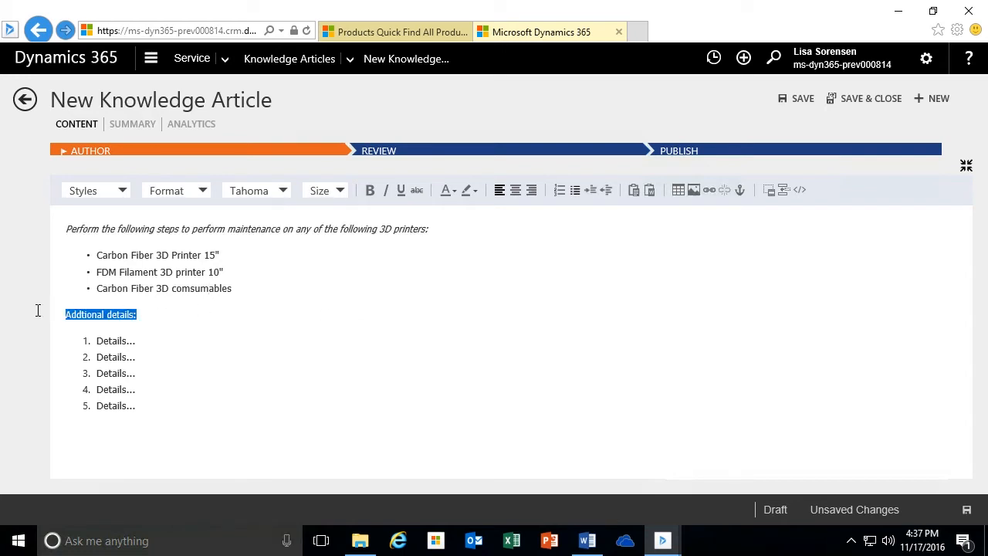
left_click(369, 193)
left_click(385, 193)
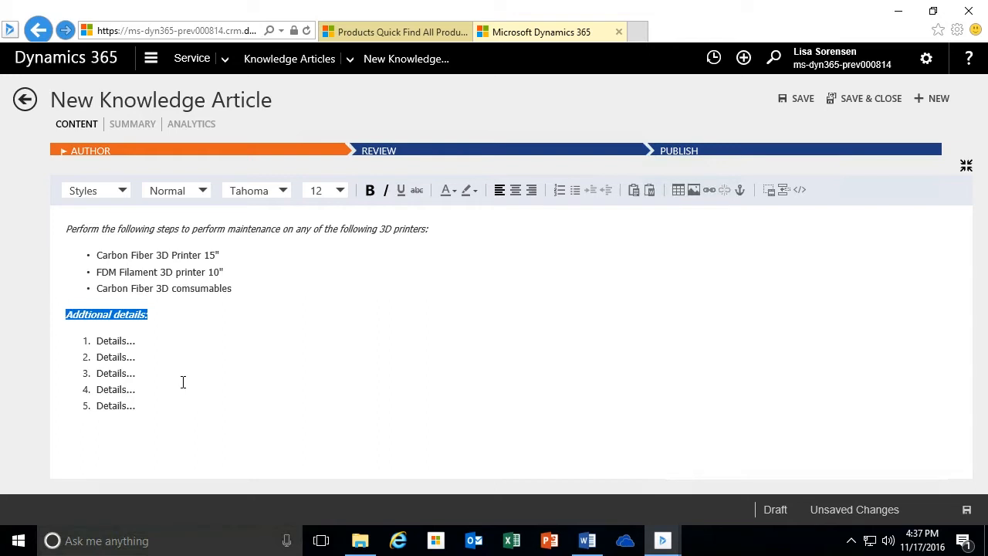
left_click_drag(236, 288, 82, 288)
left_click(417, 190)
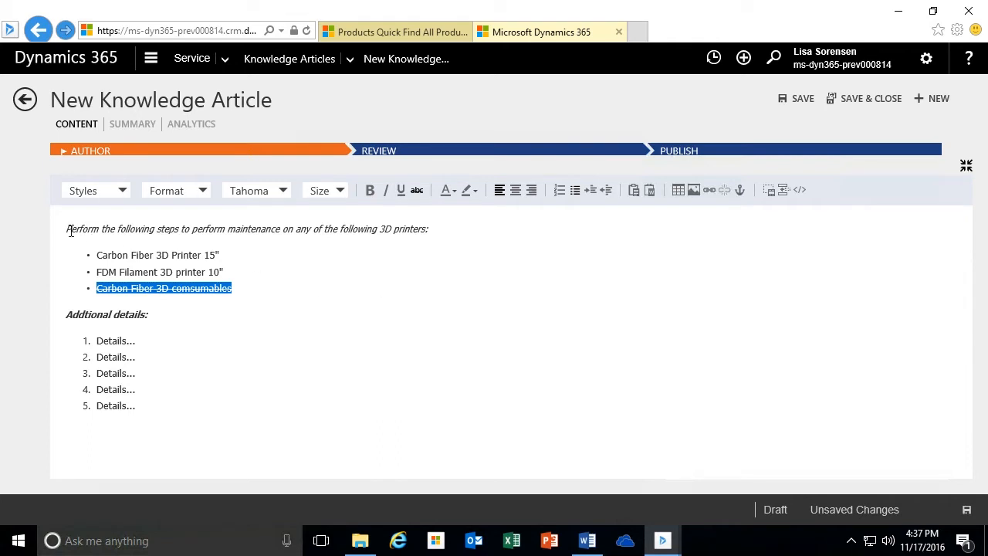
Step: Change the text color of the opening line and the 'Addtional details:' line to dark blue
left_click_drag(66, 229, 432, 230)
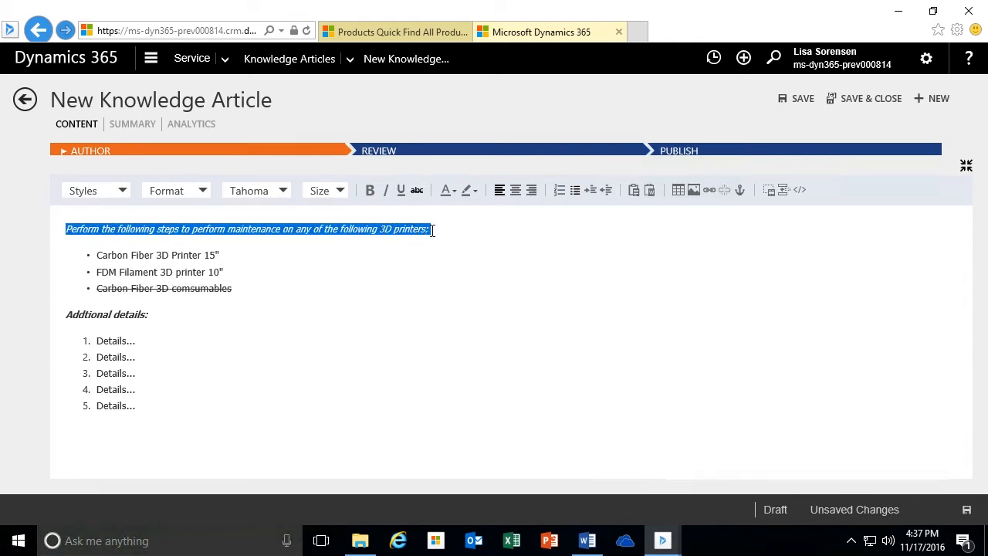
left_click(456, 193)
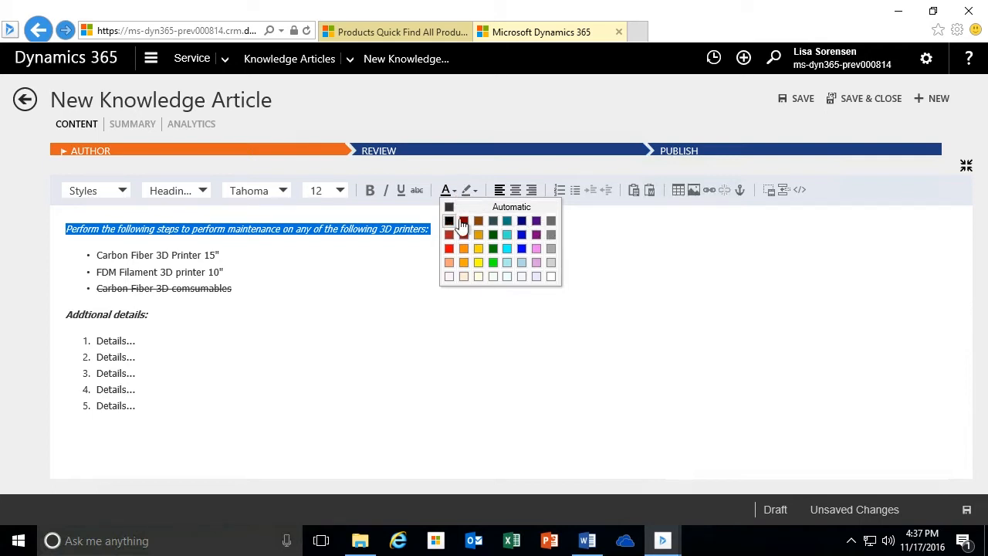
left_click(520, 221)
left_click(315, 255)
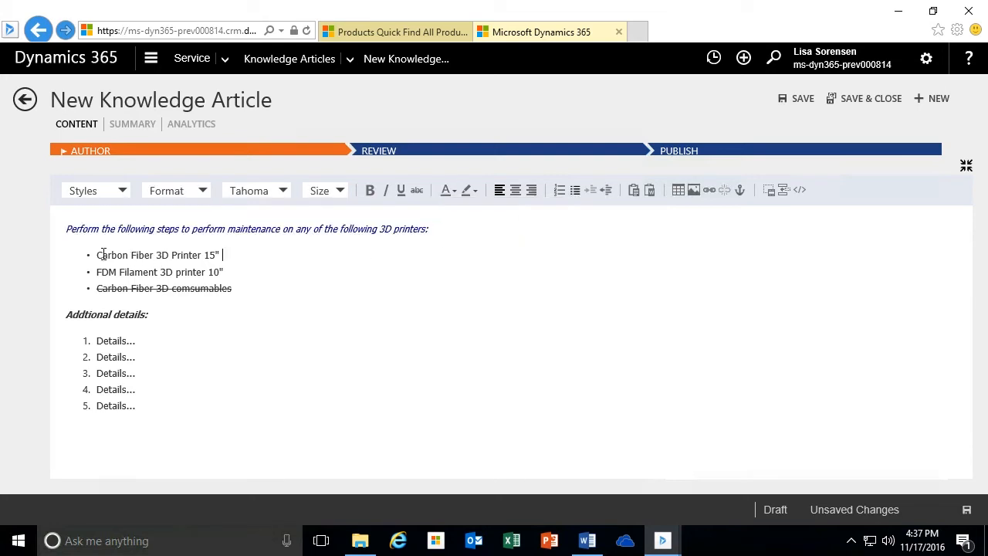
left_click_drag(167, 307, 41, 307)
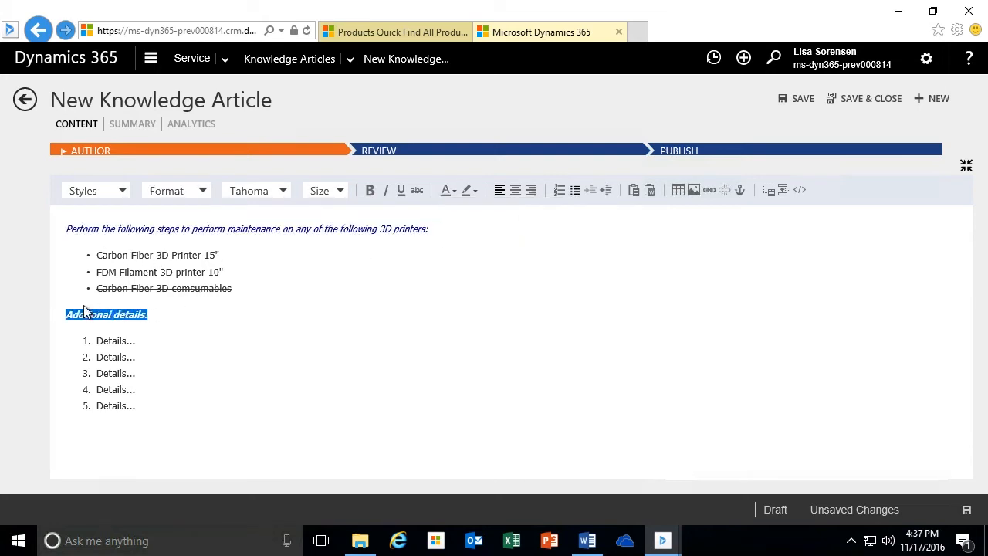
left_click(454, 193)
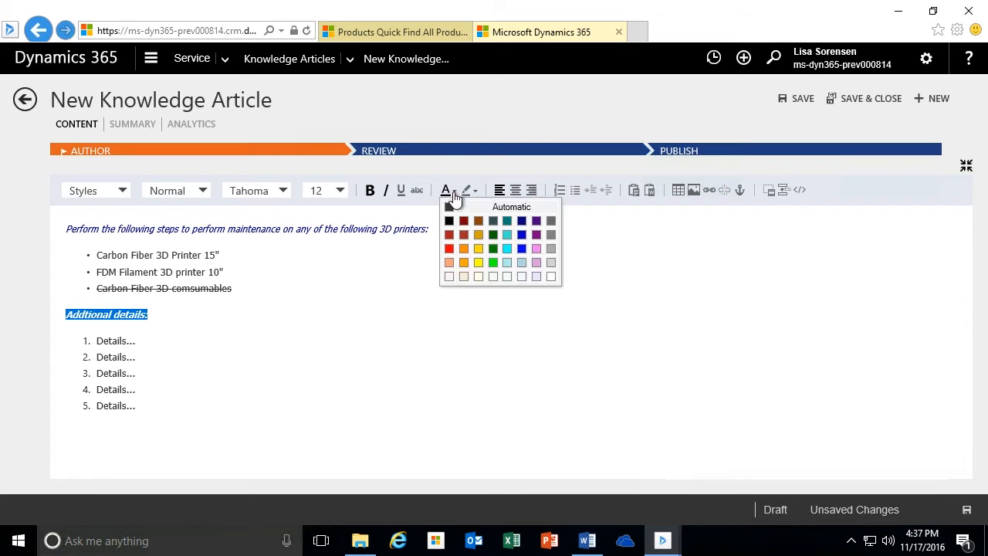
left_click(523, 221)
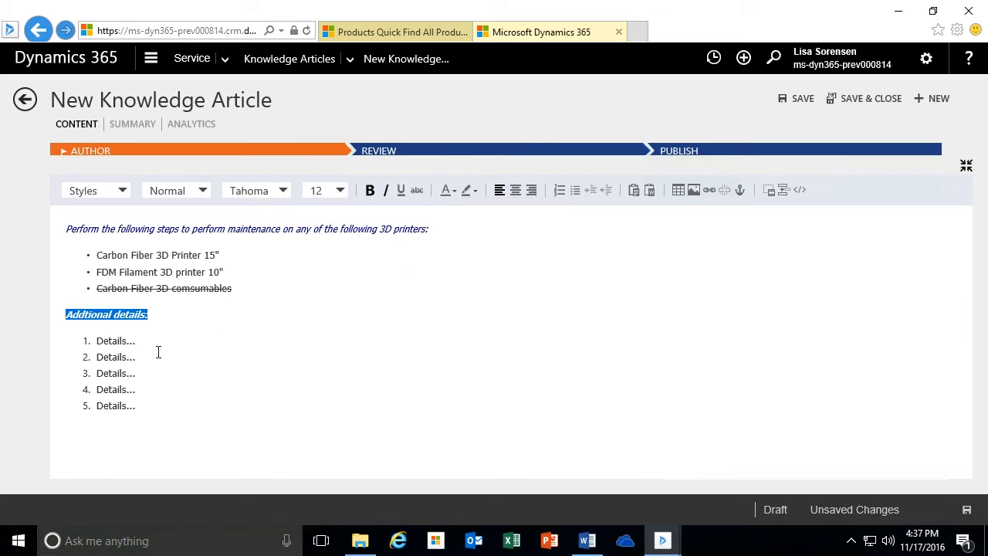
Step: Highlight the struck-through 'Carbon Fiber 3D comsumables' bullet in yellow
left_click_drag(242, 291, 95, 290)
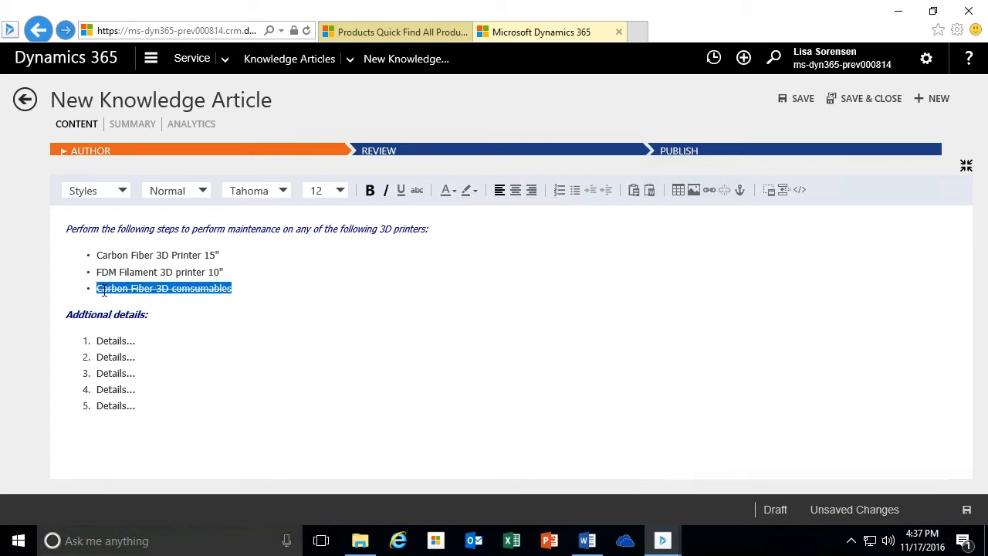
left_click(475, 192)
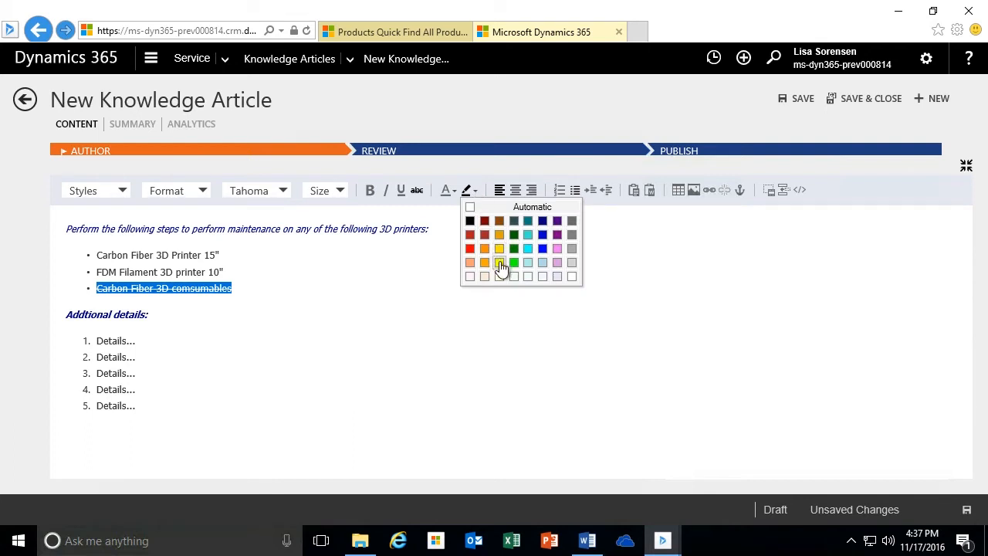
left_click(470, 262)
left_click(250, 293)
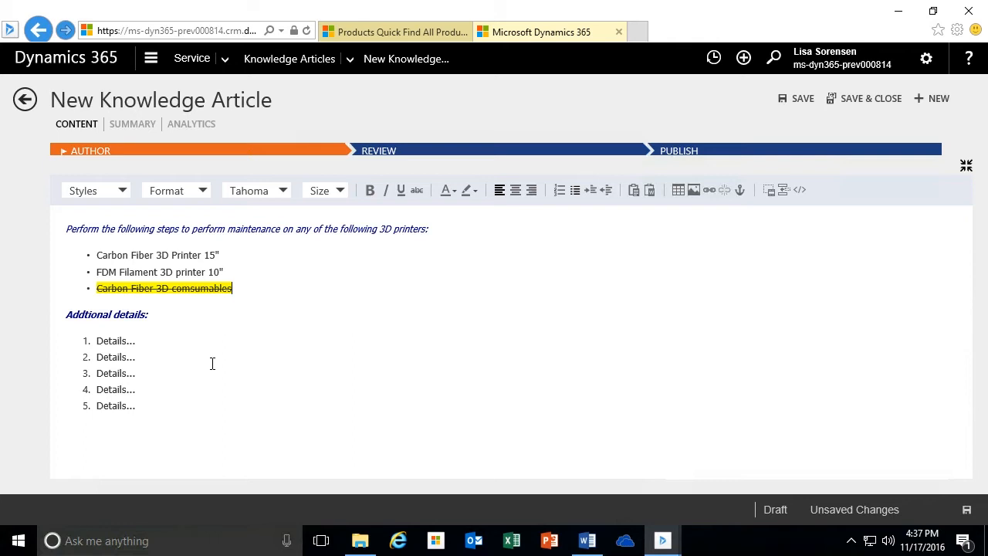
Step: Try right and center alignment on the five numbered 'Details...' items, and return them to left alignment
left_click_drag(98, 340, 179, 406)
left_click(530, 193)
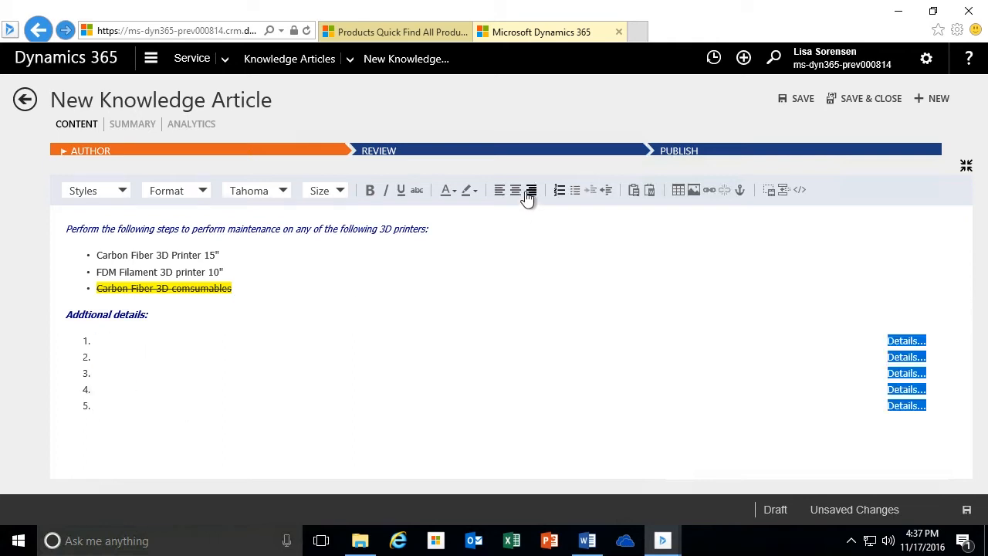
left_click(515, 191)
left_click(500, 193)
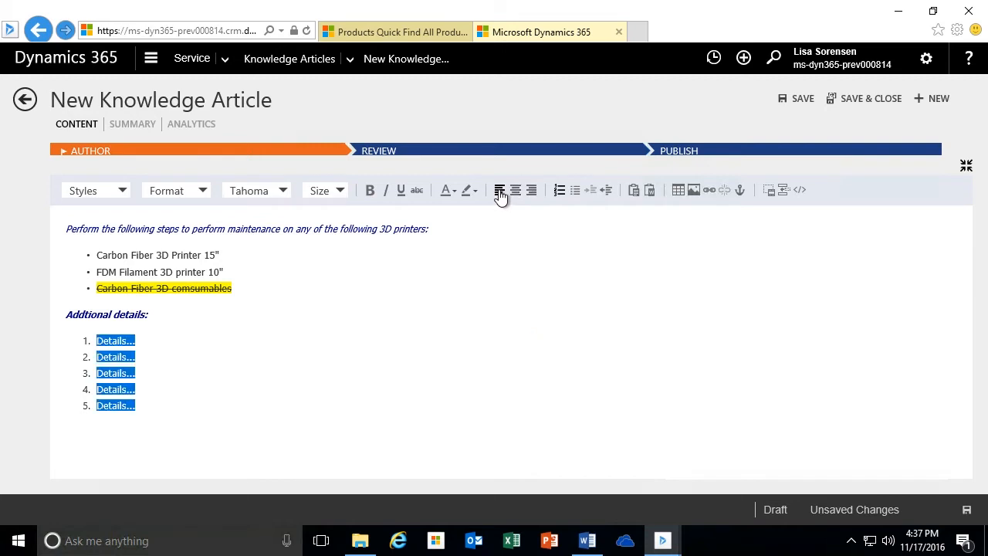
Step: Convert the numbered 'Details...' items to a bulleted list and add an empty unbulleted line below it
left_click(576, 191)
left_click(607, 192)
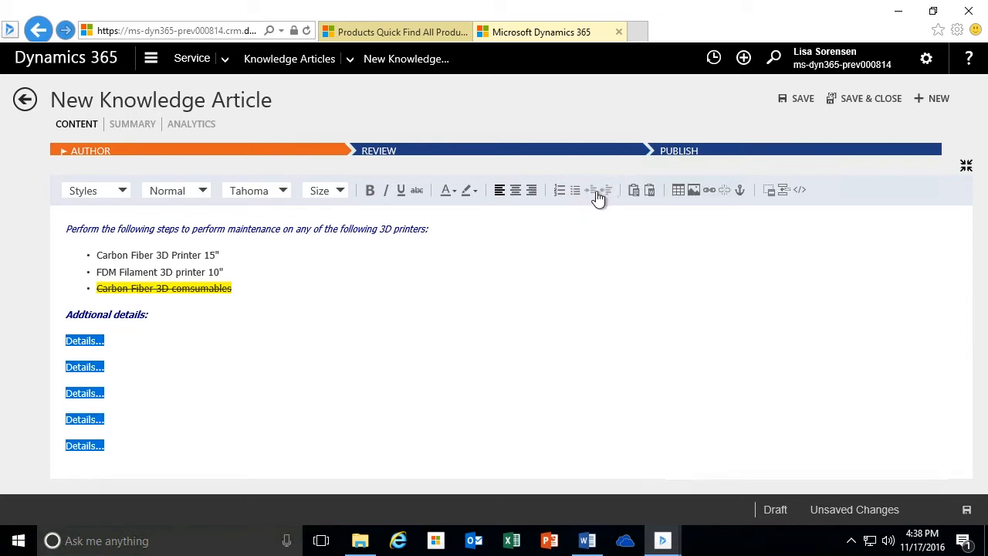
left_click(578, 193)
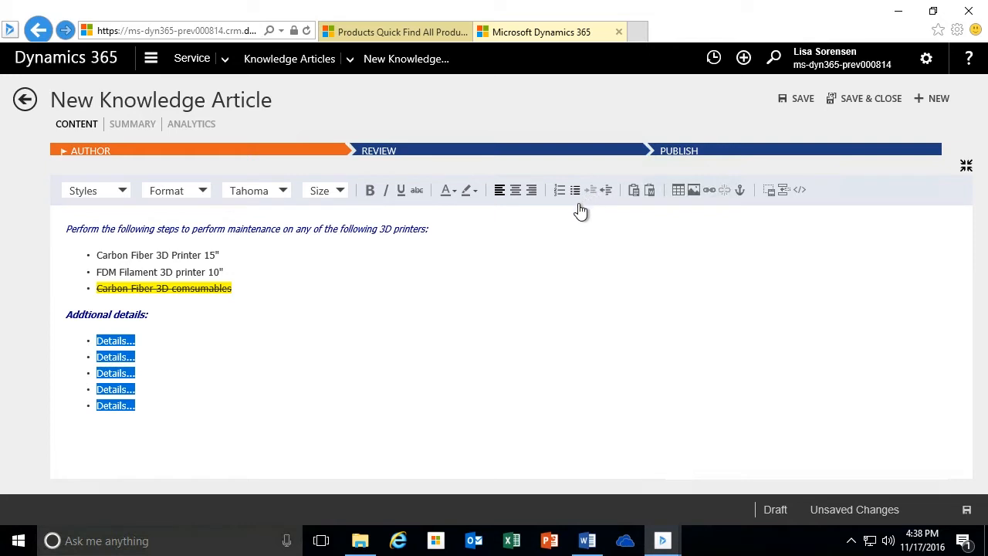
left_click(153, 407)
key("Return")
key("Return")
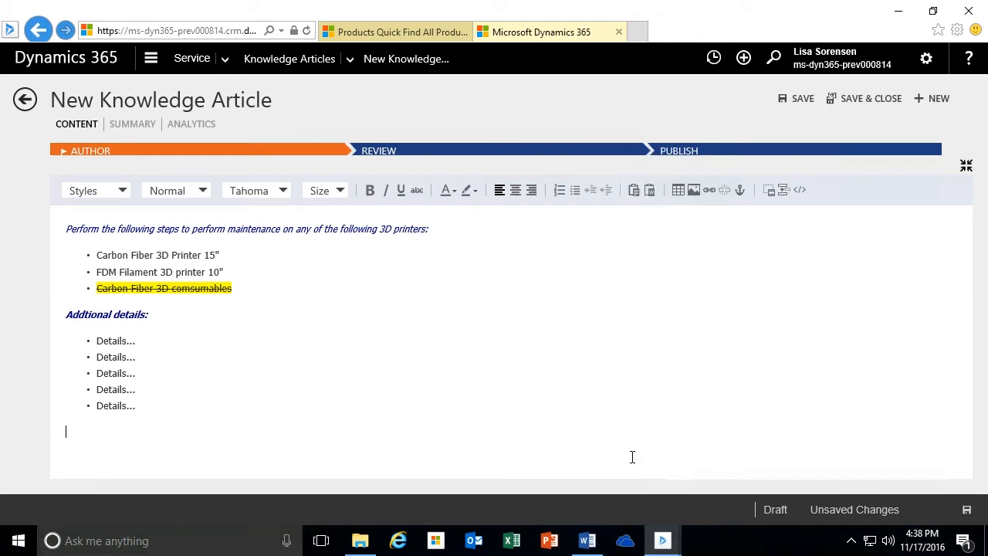
Step: Switch to the Word document 'Article - Supporting 3D Printers' and copy everything from the 'Find product name:' heading to the last paragraph
mouse_move(588, 543)
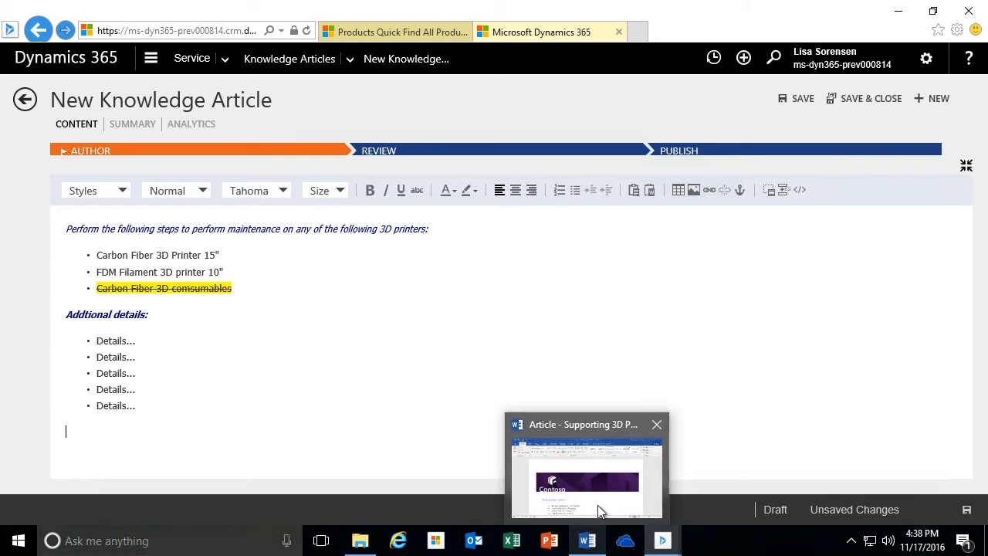
left_click(597, 505)
scroll(561, 356, "down", 2)
scroll(561, 357, "down", 2)
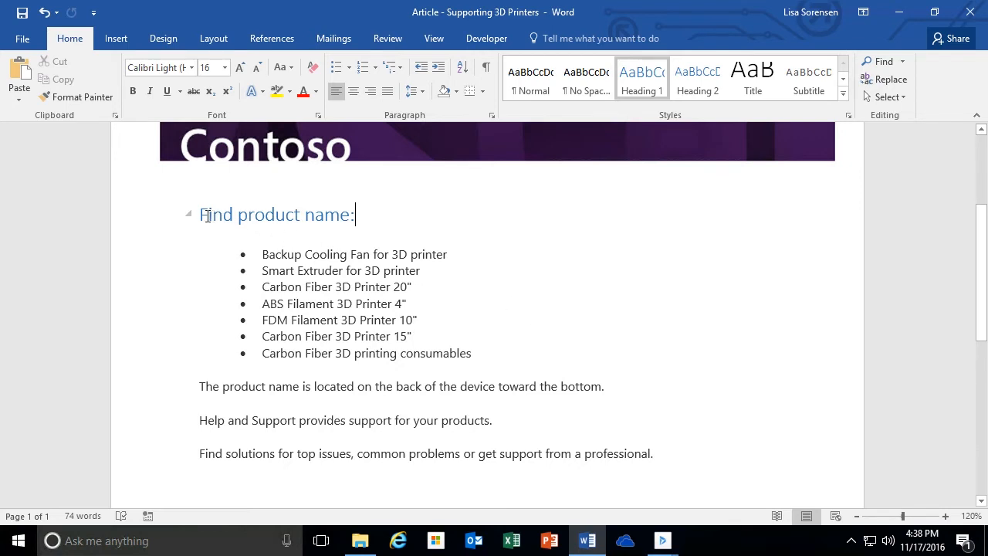
left_click_drag(199, 215, 681, 458)
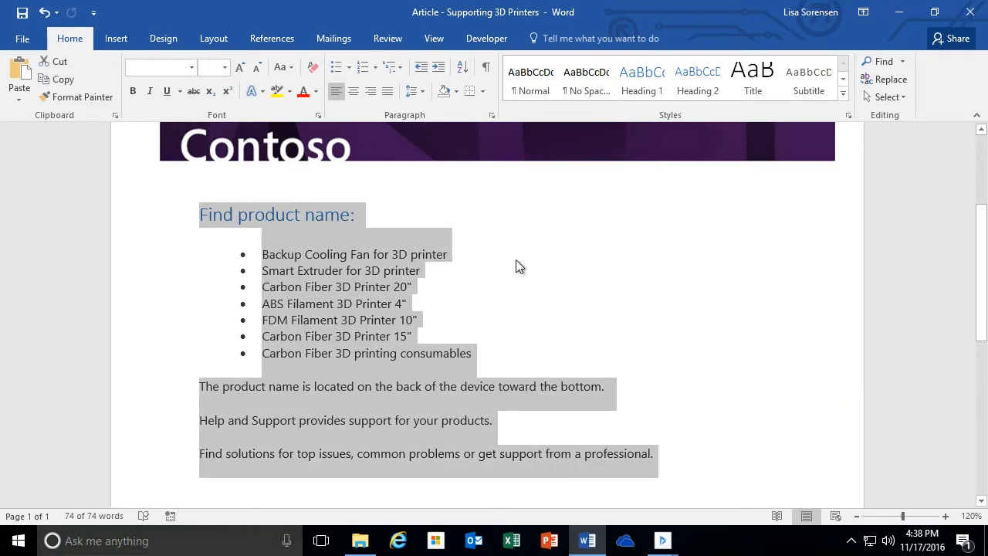
left_click(61, 79)
Step: Return to the knowledge article, paste the copied Word content below the 'Details...' list with clipboard access allowed, and review its formatting
key("alt+Tab")
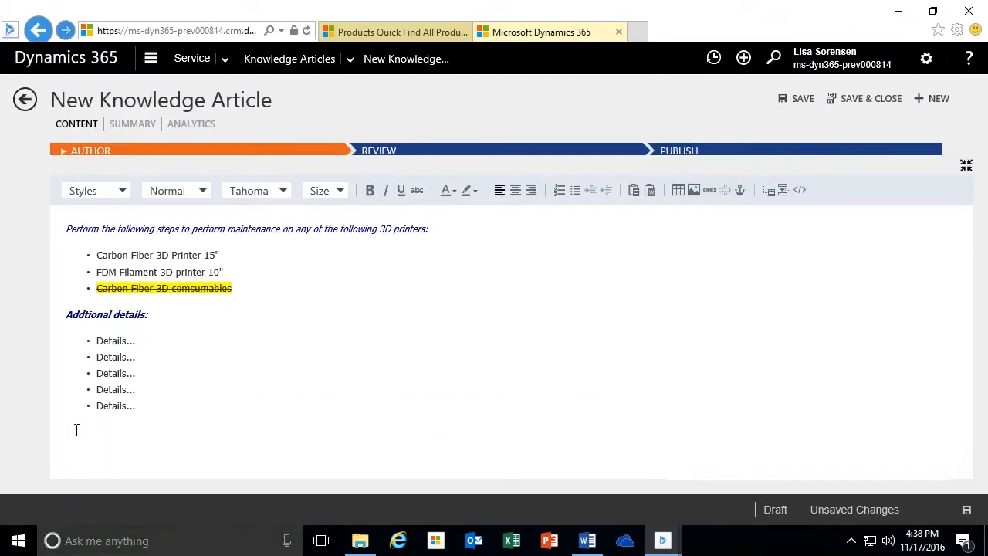
left_click(651, 193)
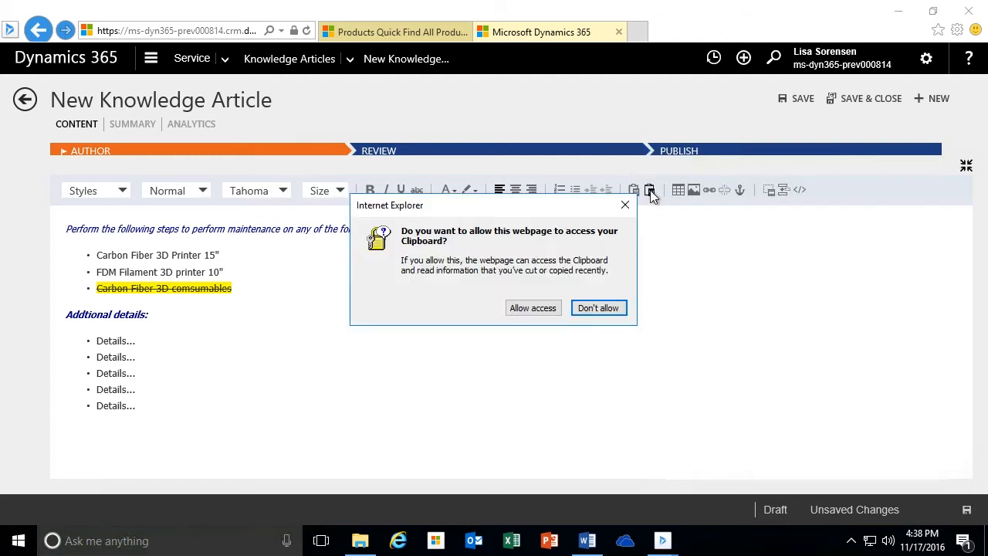
left_click(532, 308)
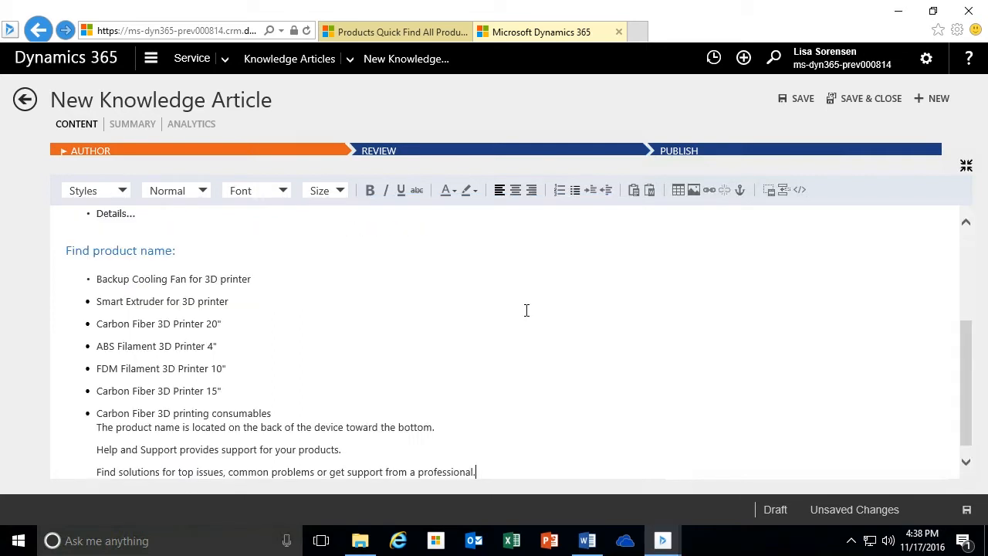
left_click(212, 279)
scroll(234, 278, "up", 1)
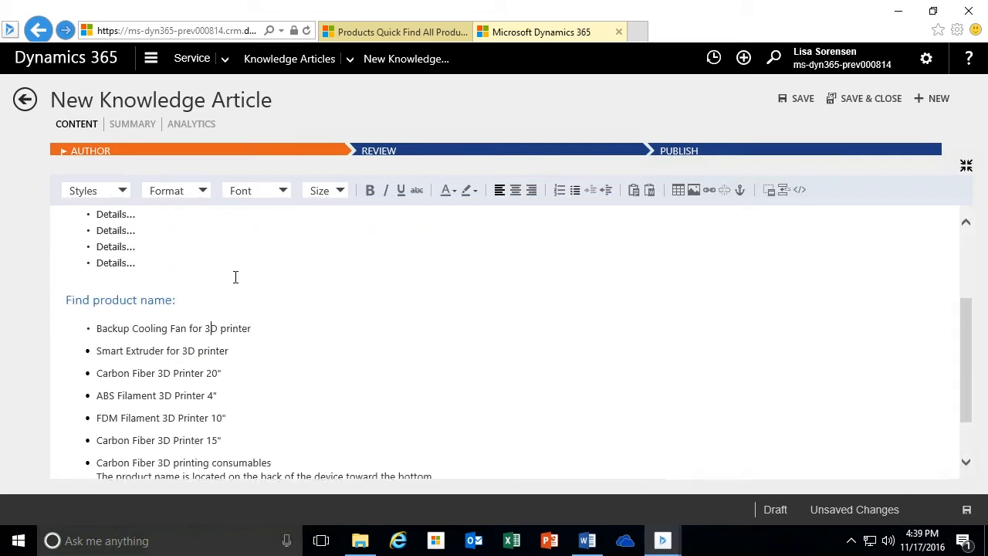
scroll(231, 278, "up", 2)
left_click(127, 262)
left_click(132, 385)
scroll(480, 353, "down", 3)
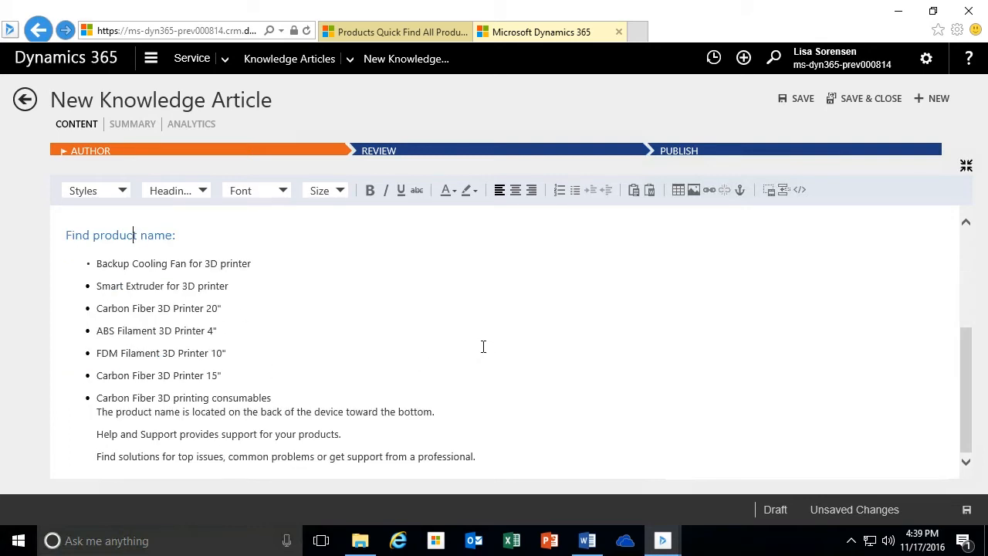
Step: Split 'The product name is located...' from the 'Carbon Fiber 3D printing consumables' bullet, leaving an empty bullet between them
left_click(98, 398)
key("BackSpace")
key("Return")
key("Down")
key("BackSpace")
key("Return")
key("Return")
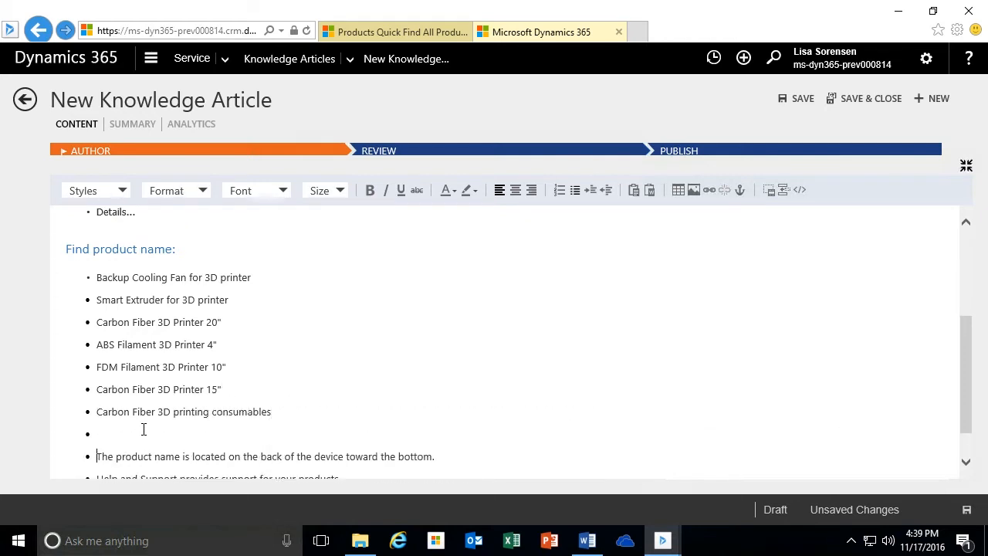
Step: Remove the bullet from the empty list item below 'Carbon Fiber 3D printing consumables'
scroll(157, 434, "down", 1)
left_click(100, 394)
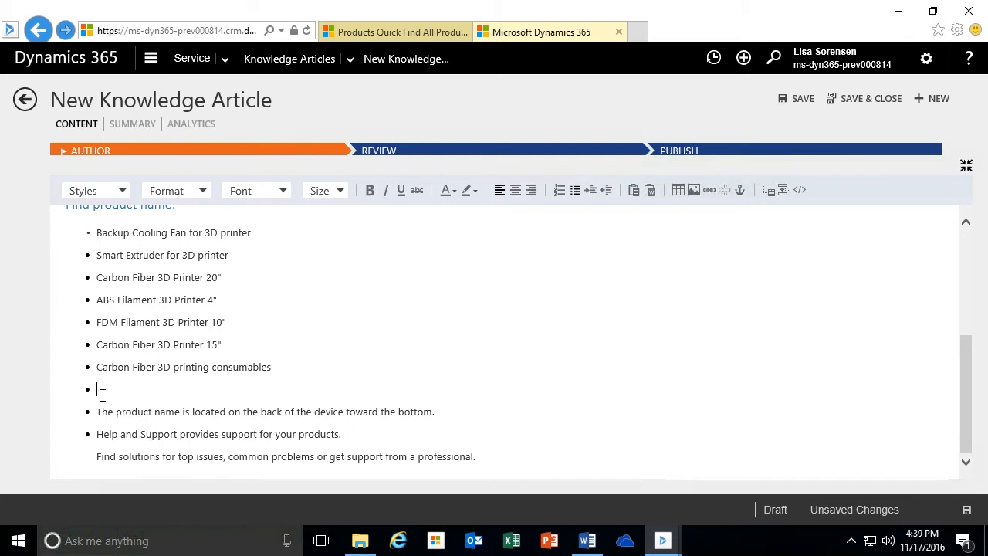
left_click(575, 191)
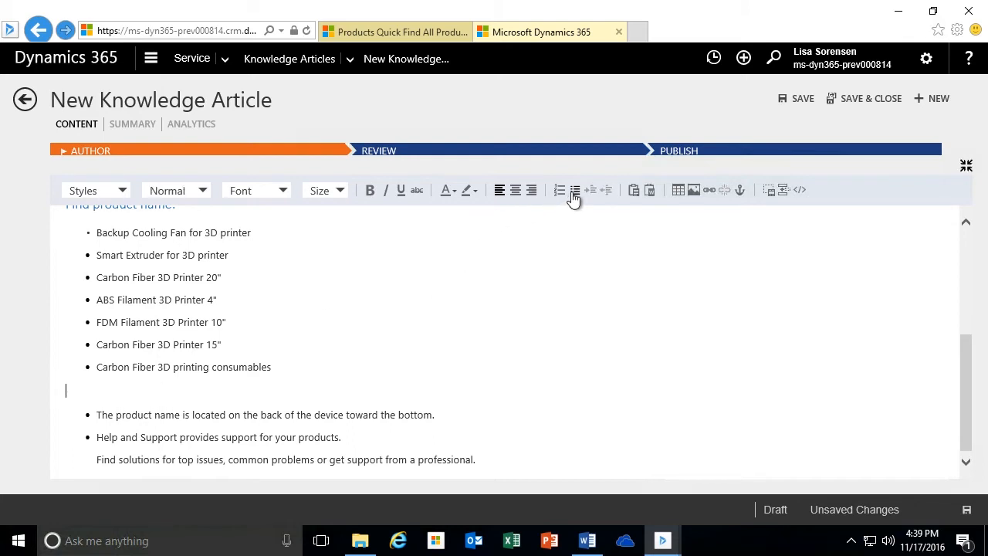
Step: Remove the bullets from 'The product name is located...' and 'Help and Support provides support for your products.'
left_click_drag(97, 415, 483, 439)
left_click(576, 193)
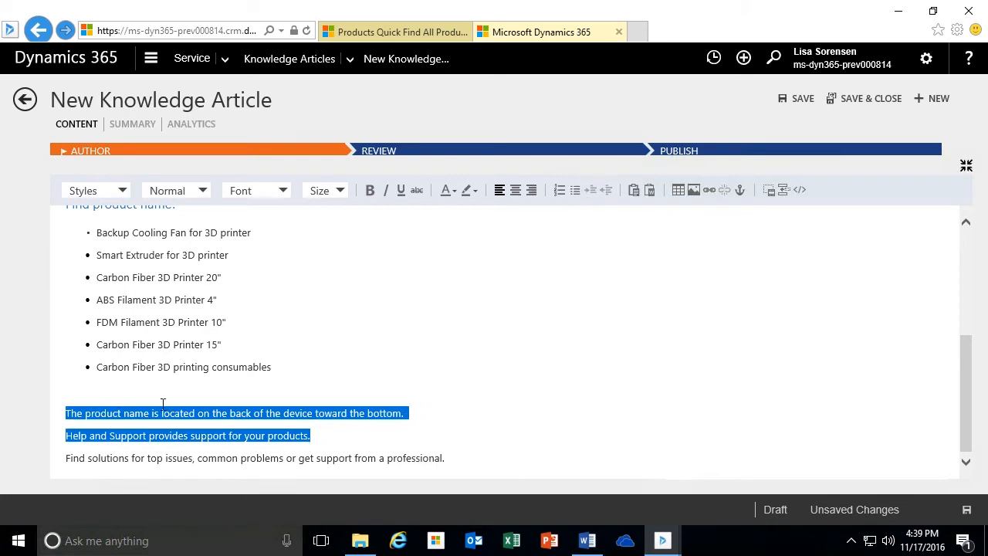
left_click(102, 391)
key("Delete")
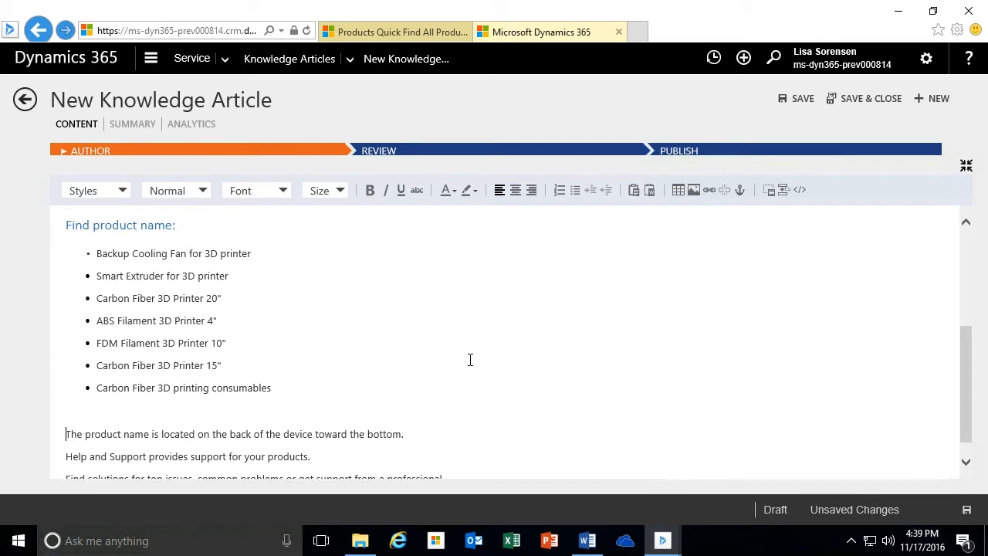
Step: Delete the five 'Details...' bullets under the 'Addtional details:' heading
scroll(470, 360, "up", 5)
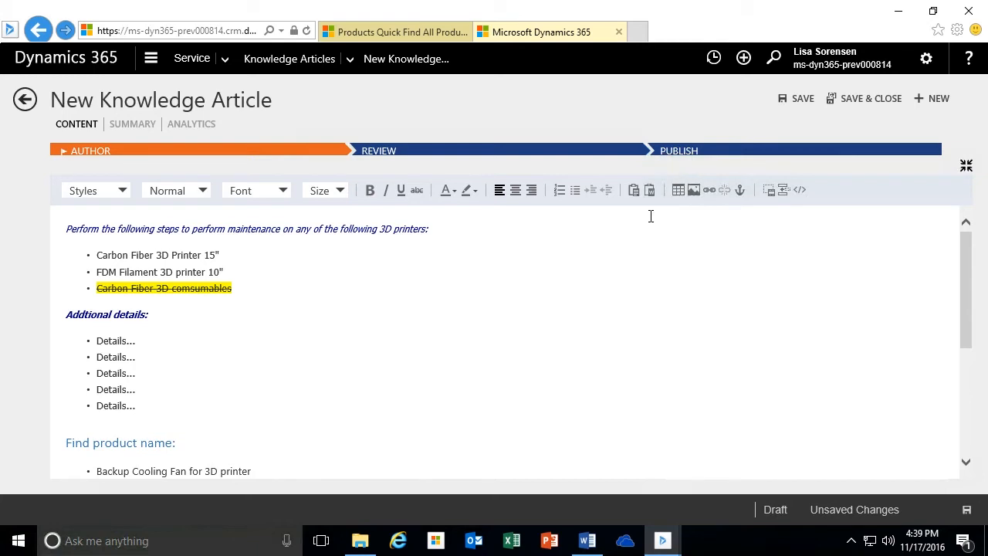
left_click(157, 328)
left_click_drag(99, 339, 178, 412)
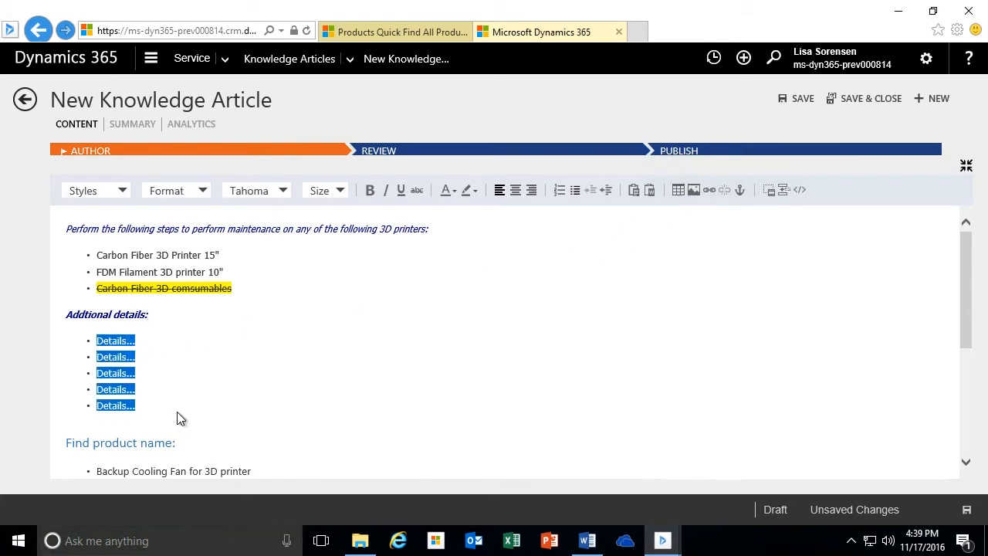
key("BackSpace")
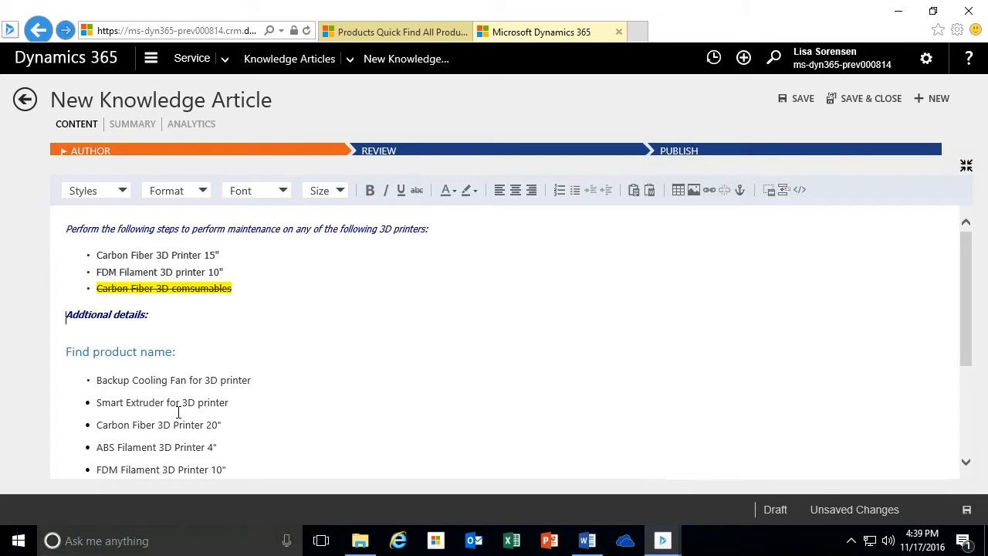
Step: Below 'Addtional details:', add the line 'Use the following configuration settings when recalibribating any 3D Printer or Scanner'
key("Return")
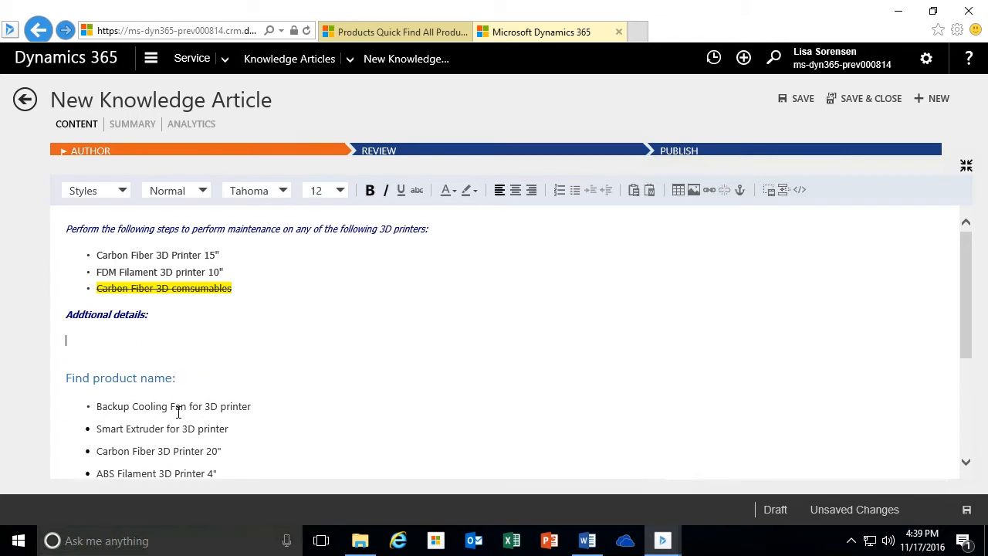
type("Use the following")
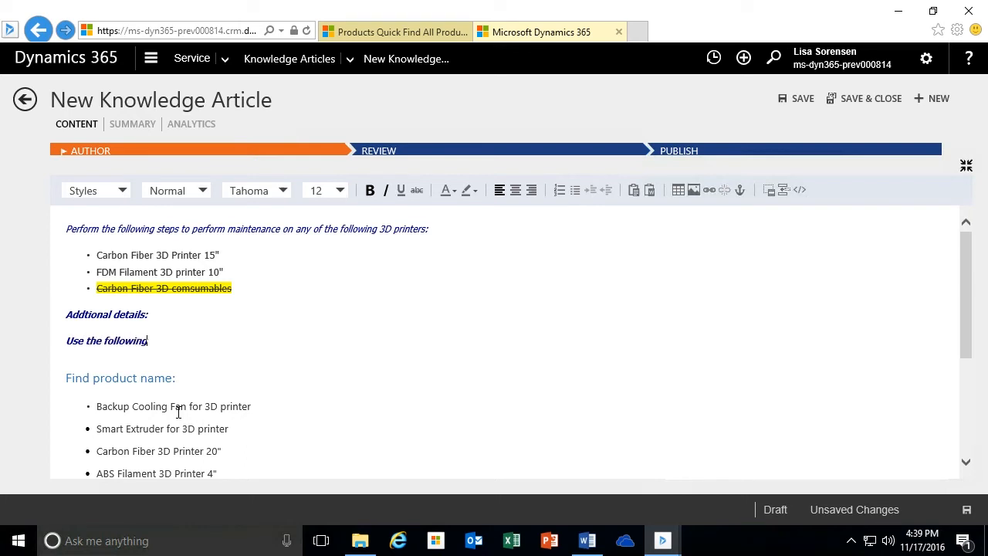
type(" configuration settings when recallbrating any 3D Pri")
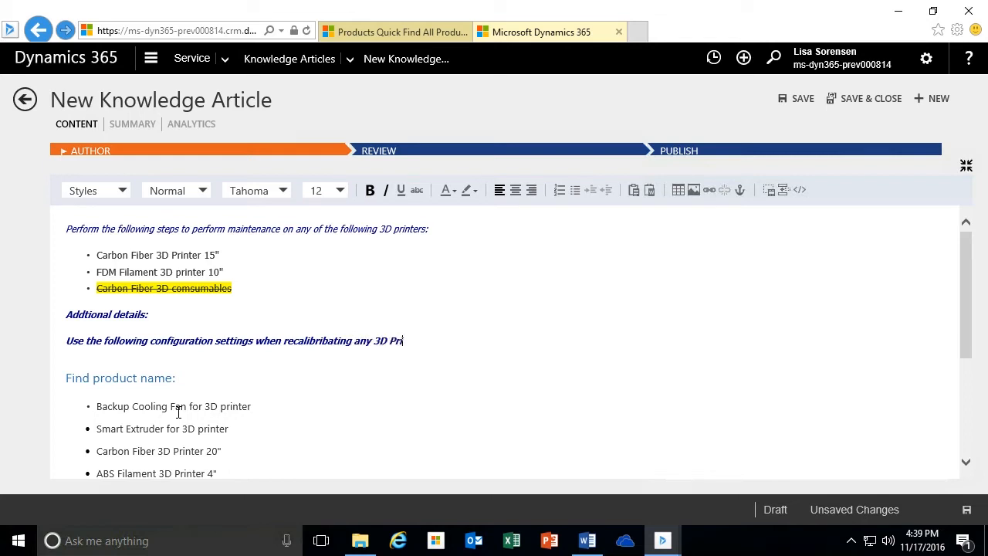
type("nter or Scanner")
Step: Apply the Normal paragraph format and the Big style to the 'Use the following configuration settings...' line
key("shift+Home")
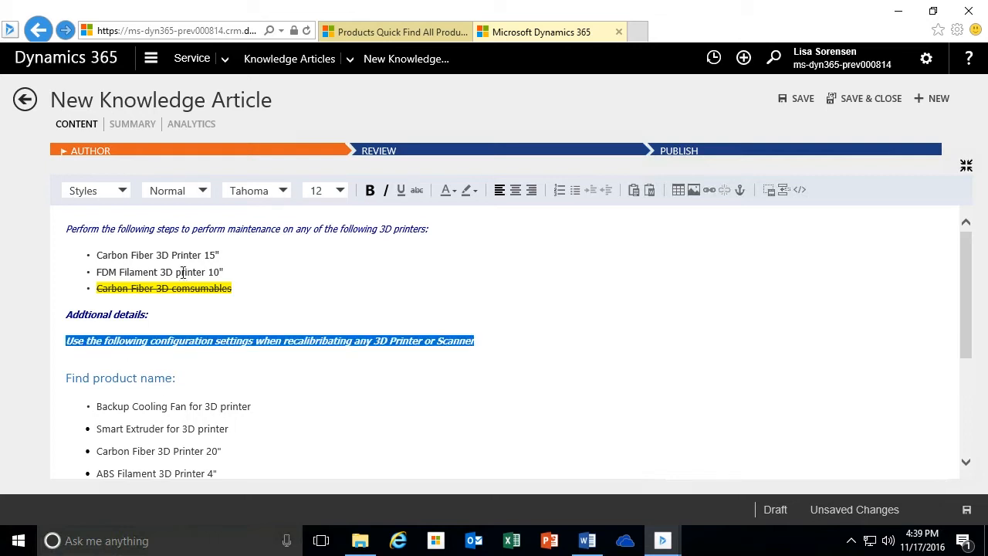
left_click(203, 193)
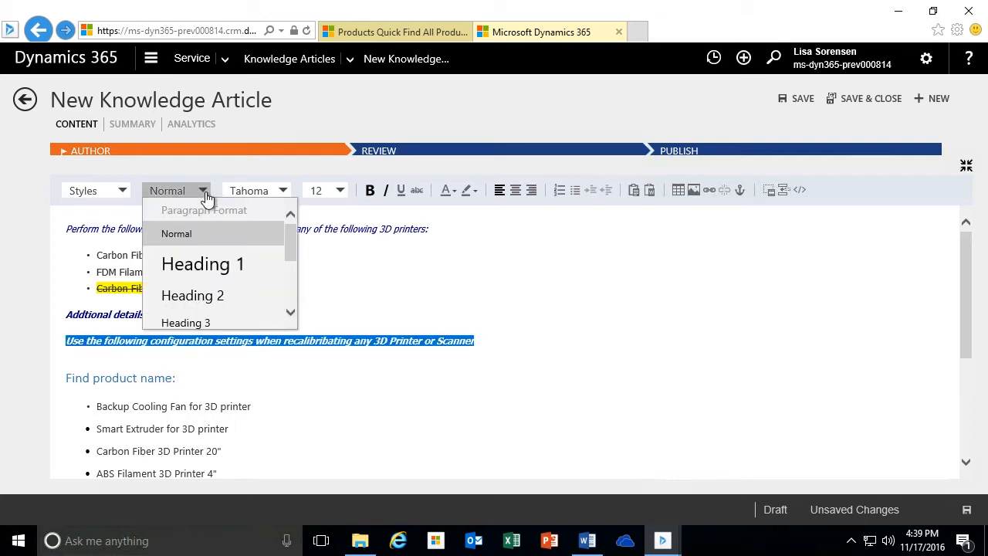
left_click(183, 233)
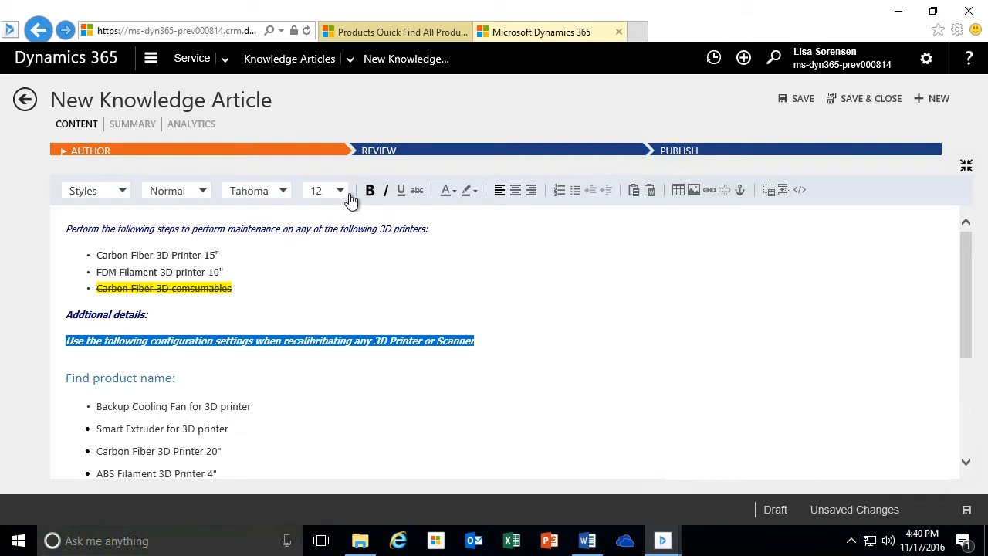
left_click(123, 191)
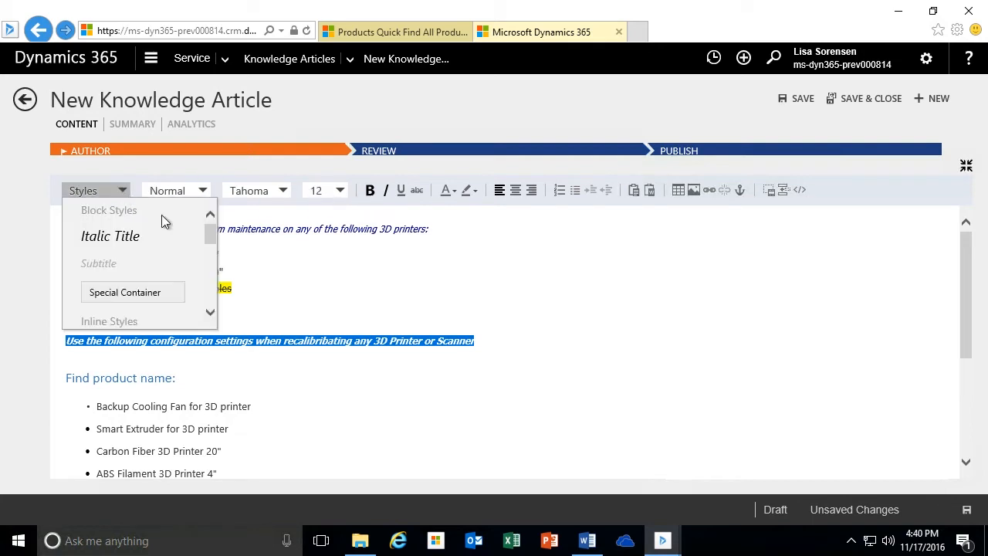
left_click_drag(211, 230, 214, 265)
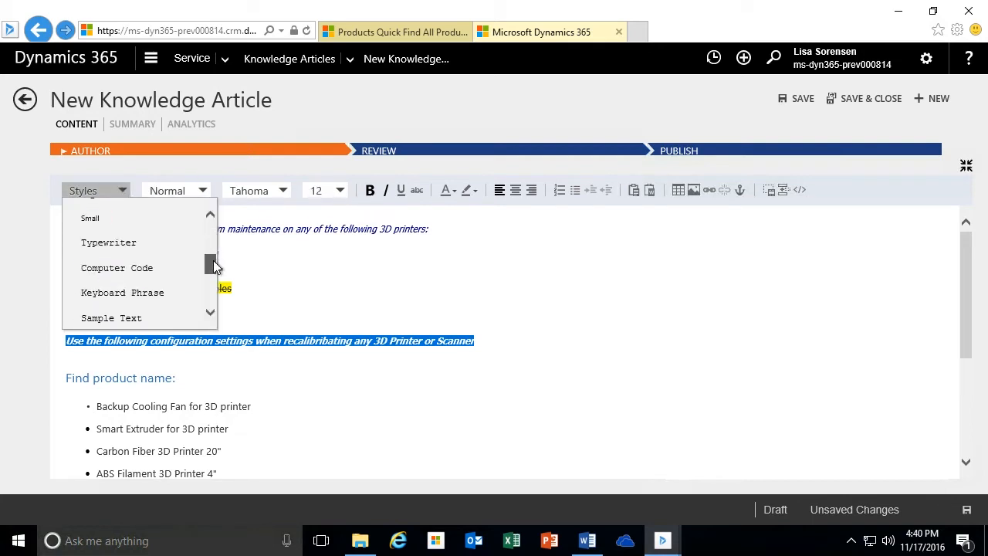
scroll(140, 244, "up", 1)
left_click(108, 222)
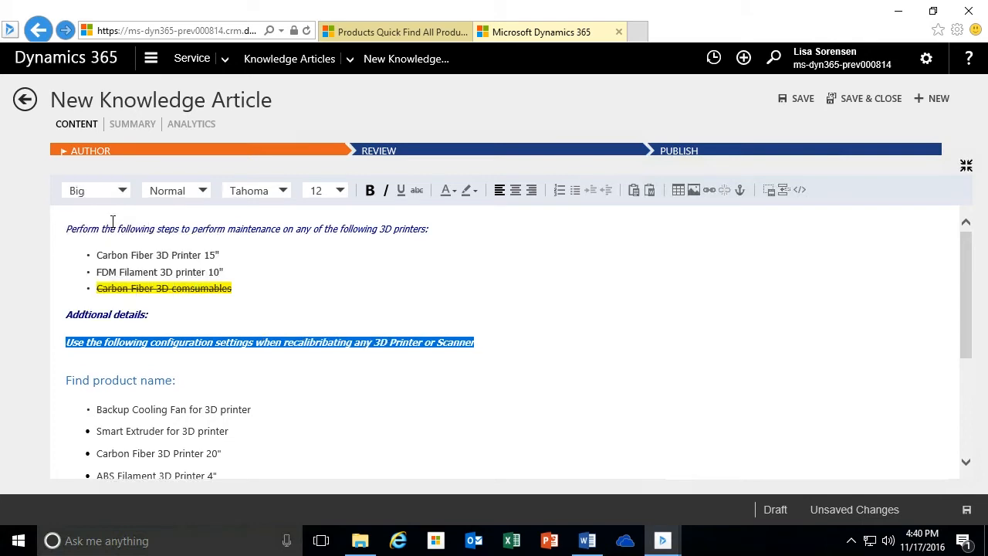
Step: Remove italic and bold from the configuration settings line and set its text color to Automatic
left_click(386, 192)
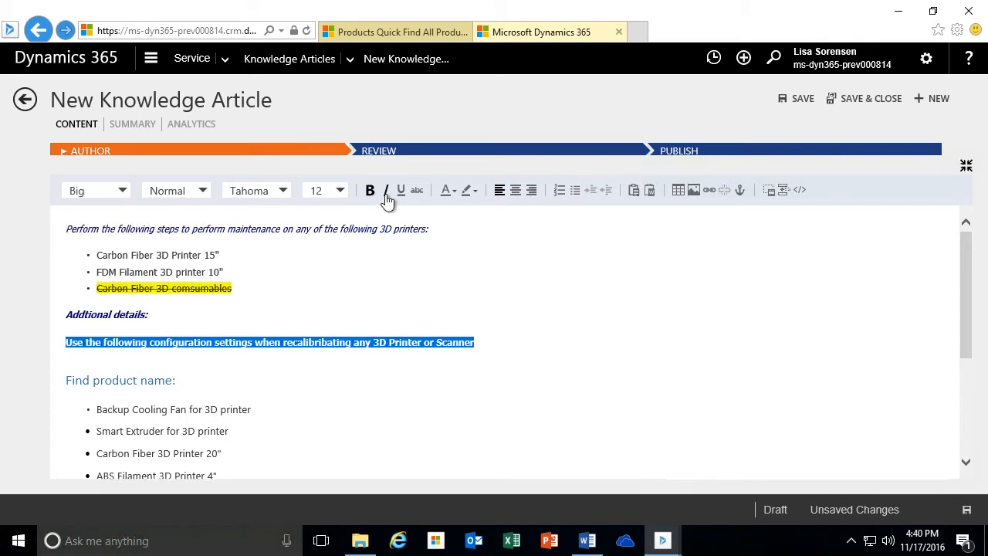
left_click(452, 195)
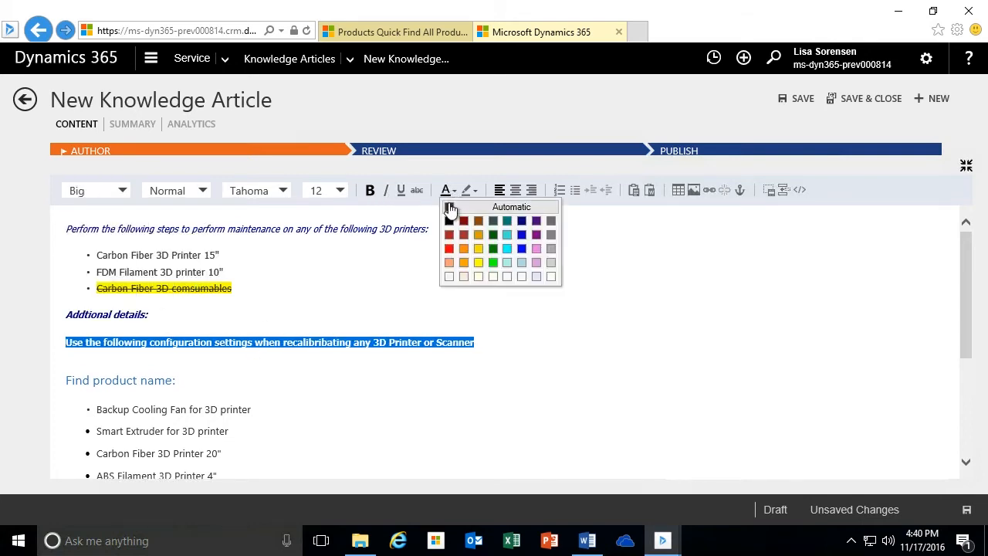
left_click(448, 204)
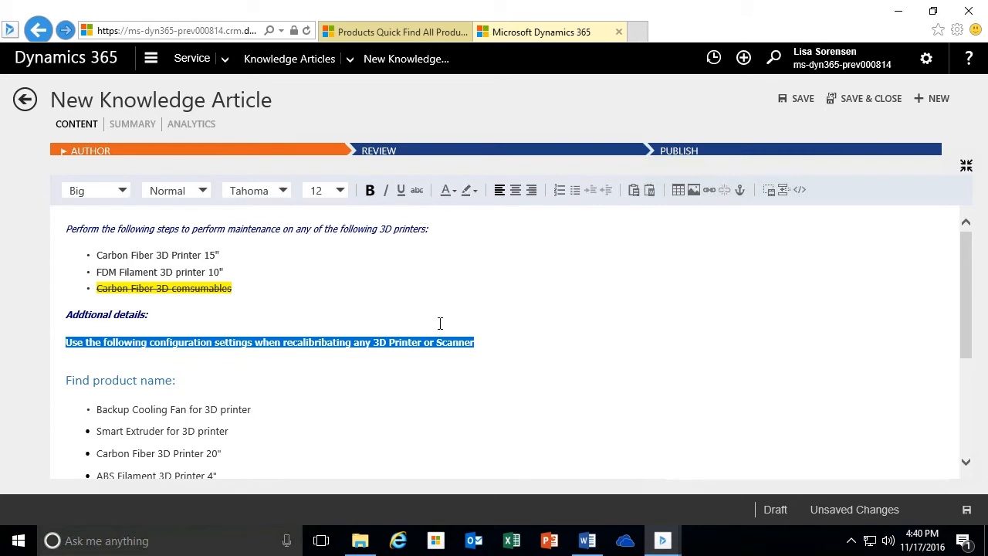
left_click(369, 191)
Step: End the configuration settings line with a colon and start a table below it with 4 rows, 2 columns and First Row headers
left_click(437, 342)
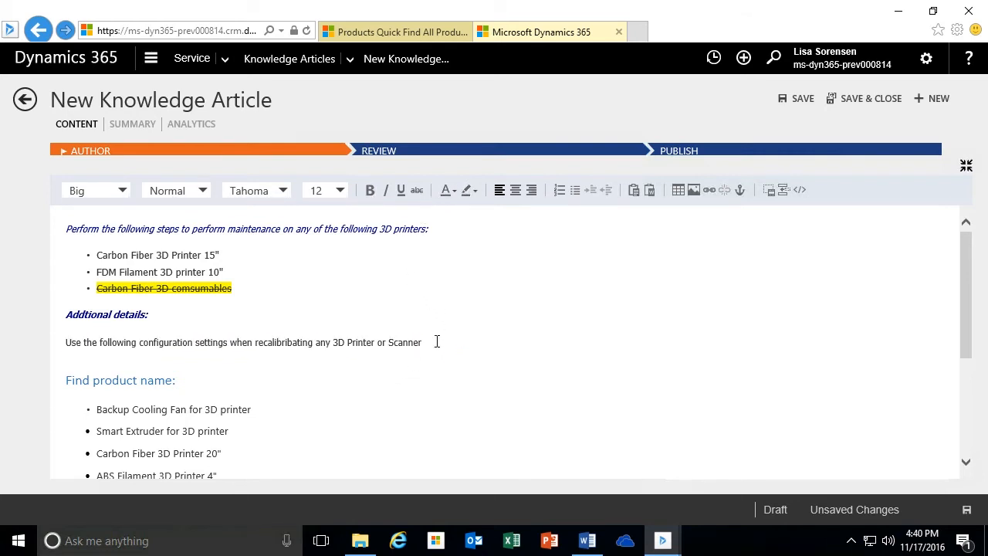
key("Return")
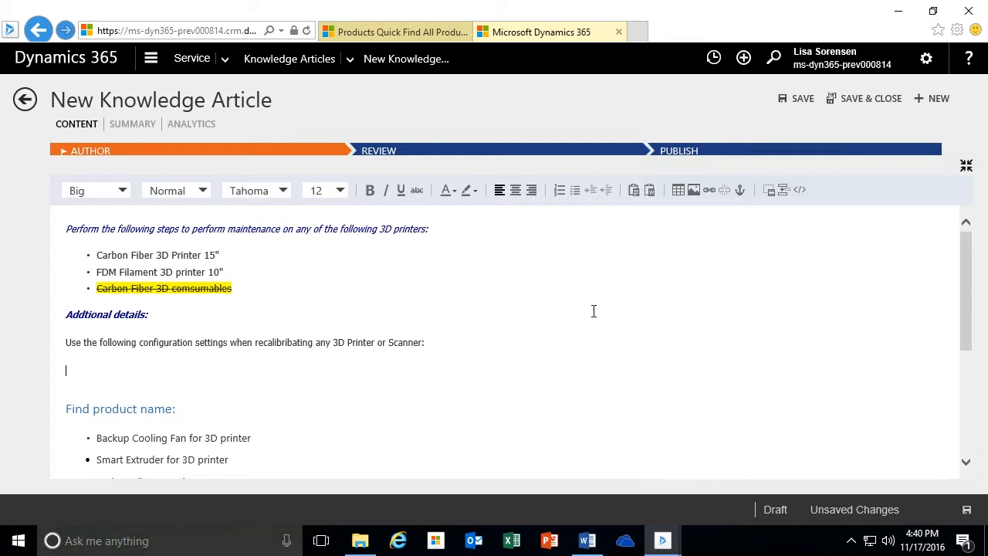
left_click(679, 193)
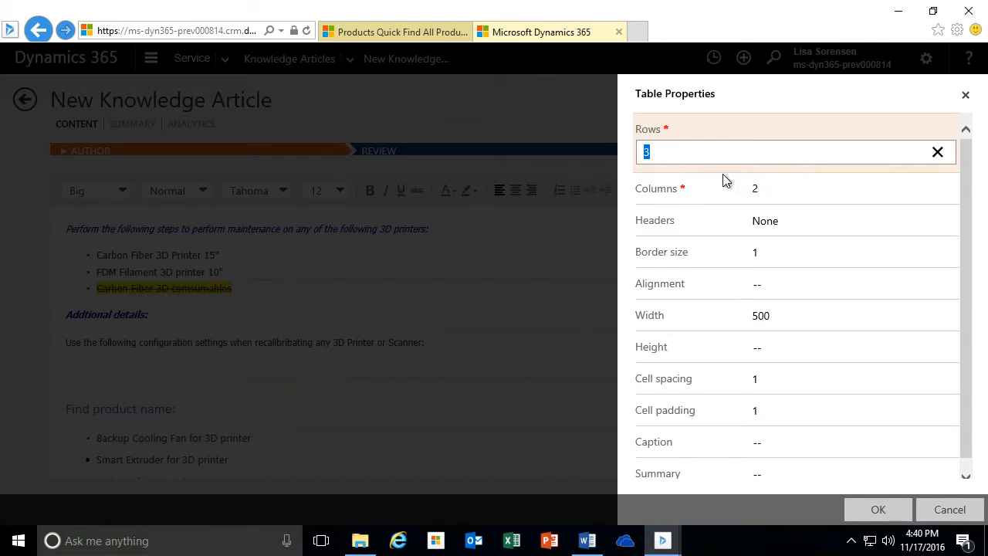
type("4")
left_click(780, 188)
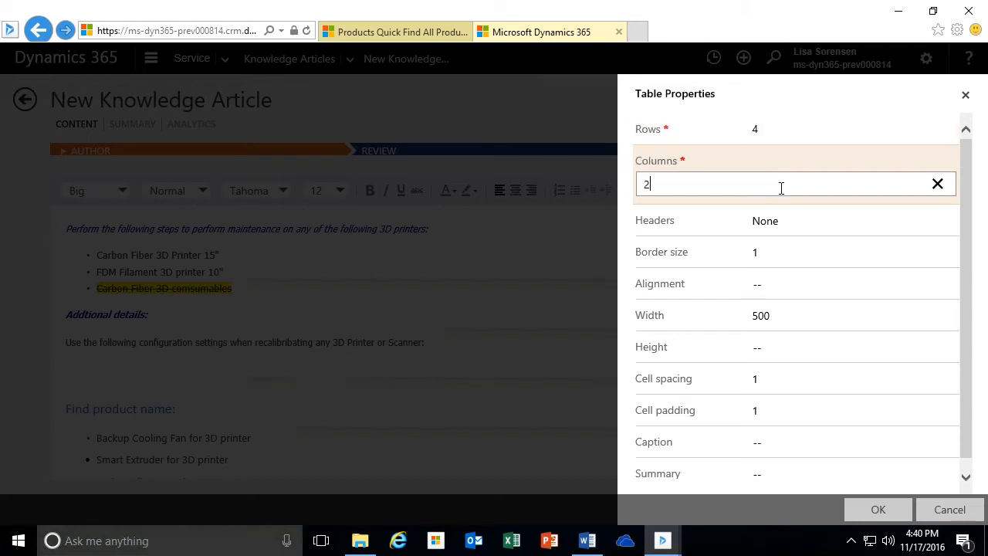
left_click(792, 222)
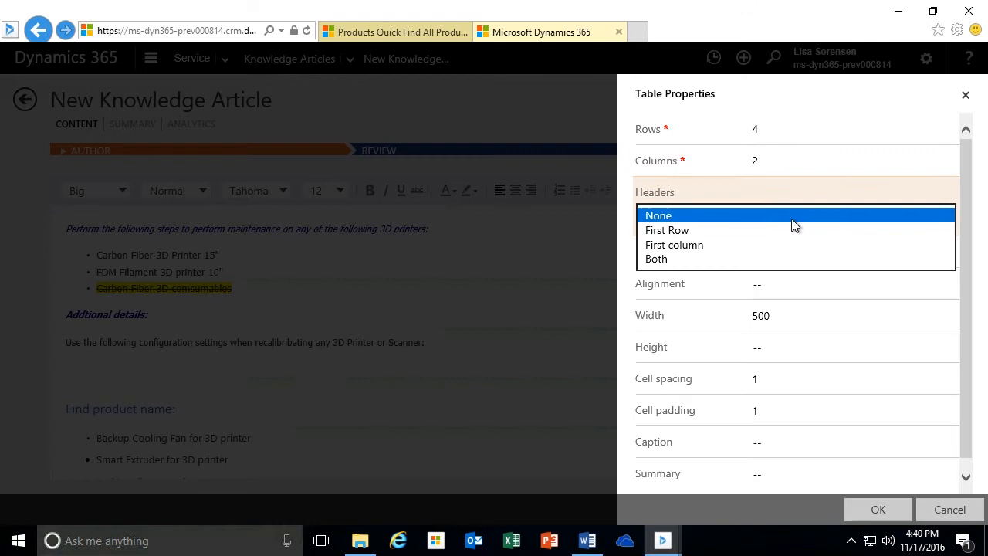
left_click(677, 231)
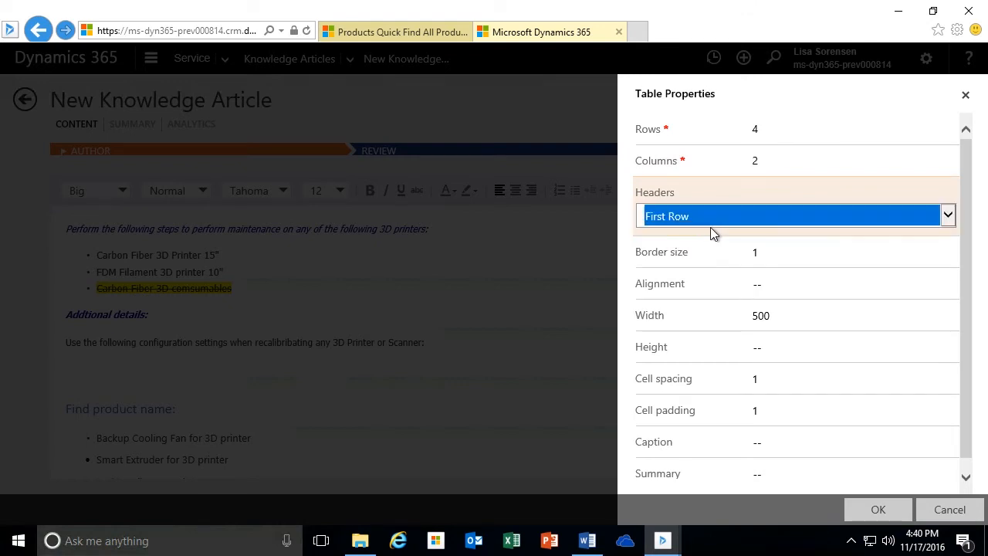
Step: Set the table's alignment to Left, keeping border size, cell spacing and cell padding at 1
left_click(792, 252)
left_click_drag(664, 249, 629, 250)
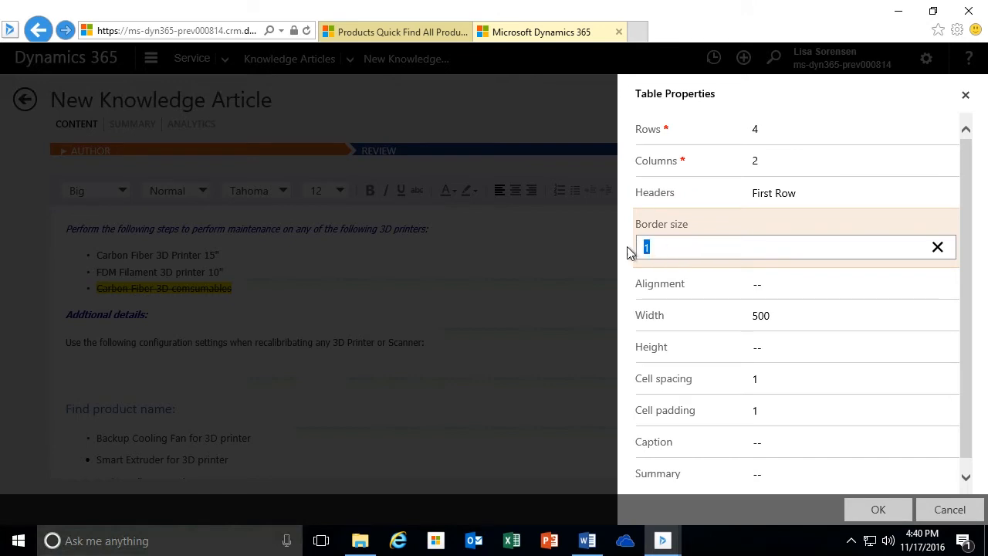
left_click(782, 291)
left_click(721, 308)
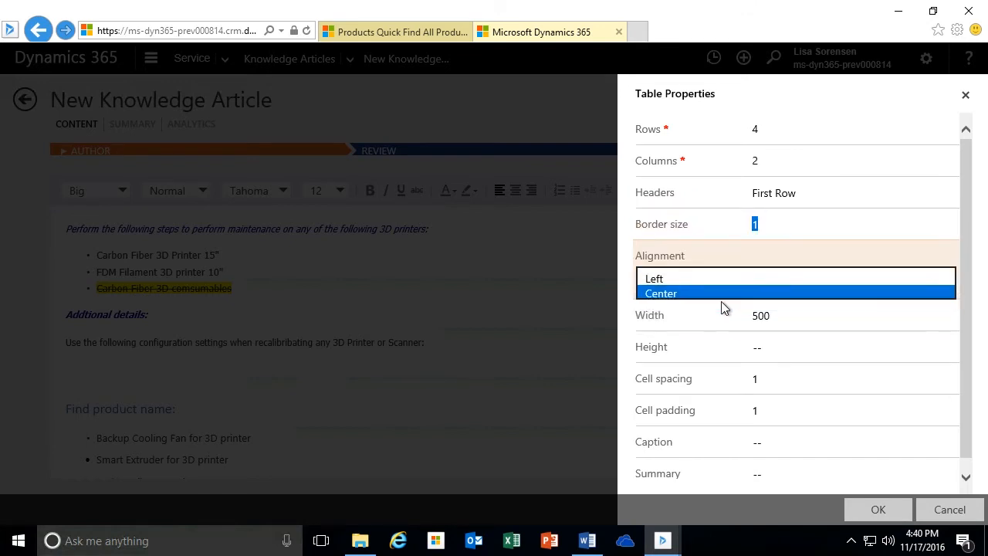
left_click(715, 280)
left_click(690, 269)
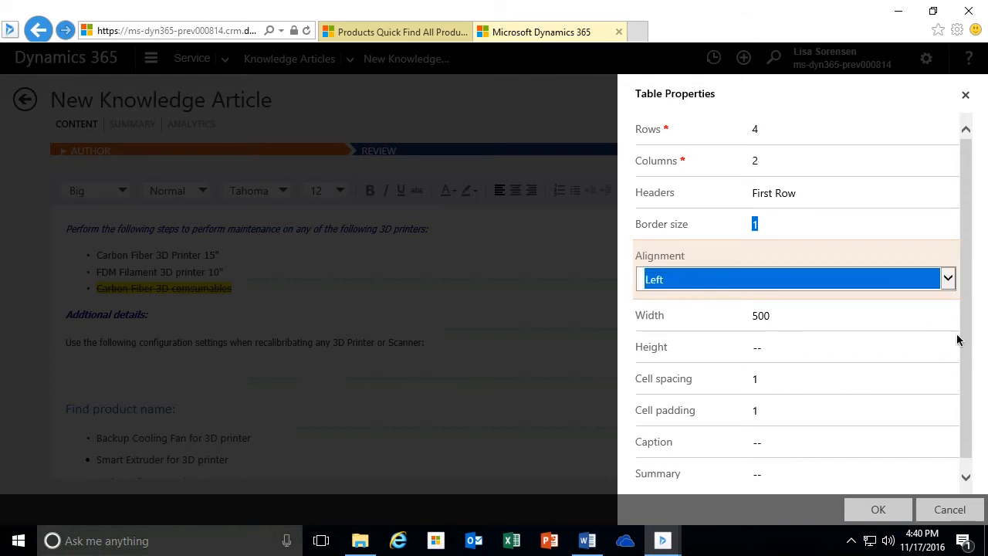
scroll(963, 298, "down", 1)
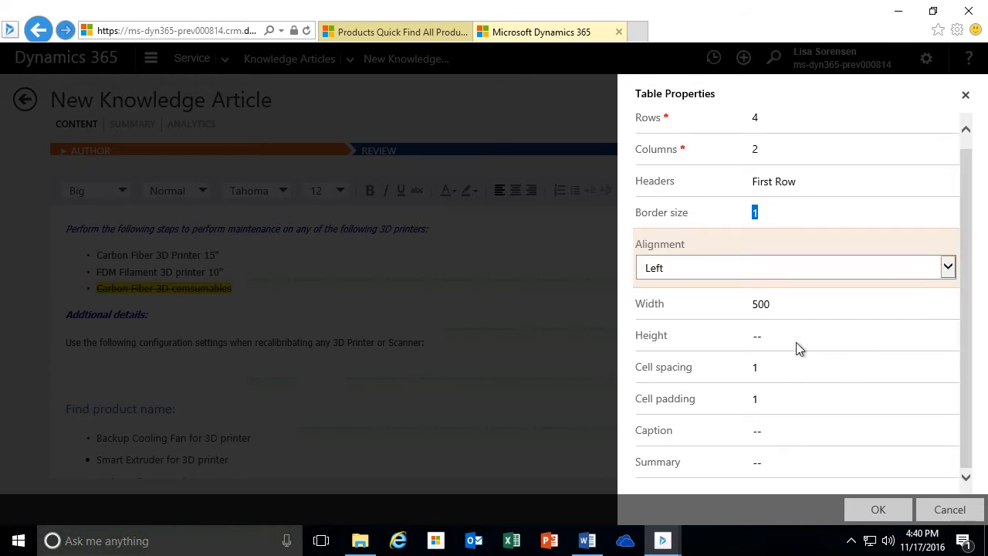
left_click(765, 370)
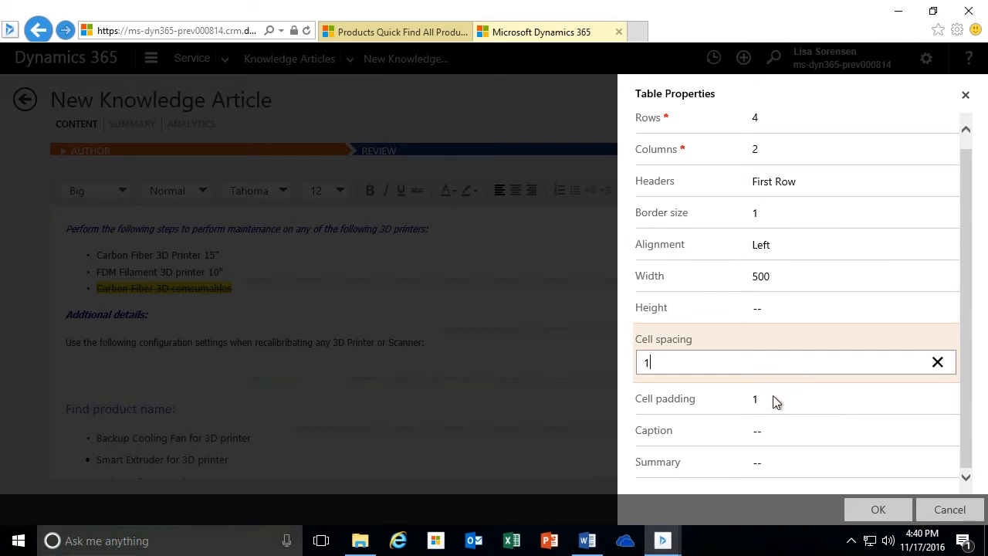
left_click(774, 396)
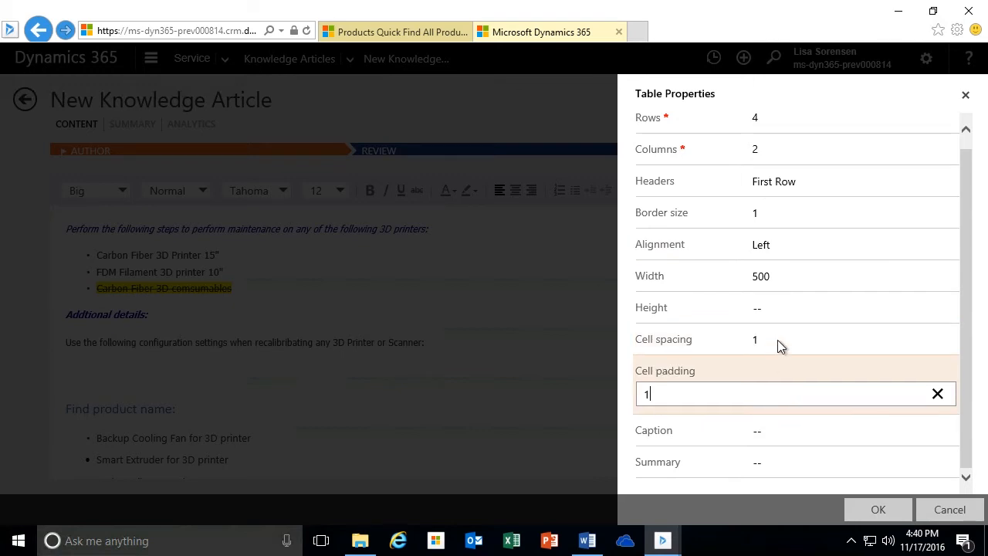
Step: Give the table the caption '3D Configuration Values' and summary '3D printer Configurations', then insert it
left_click(788, 431)
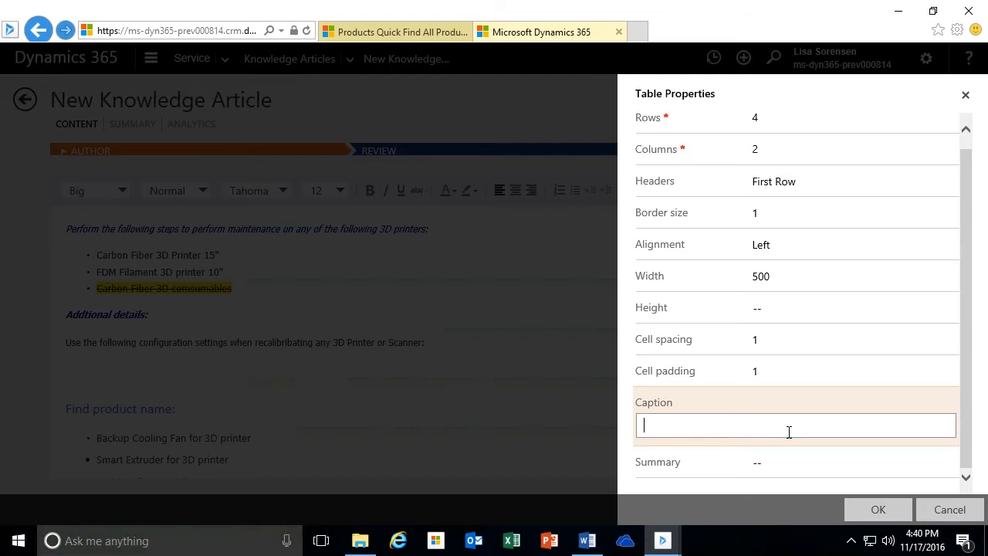
type("3D Configuration Values")
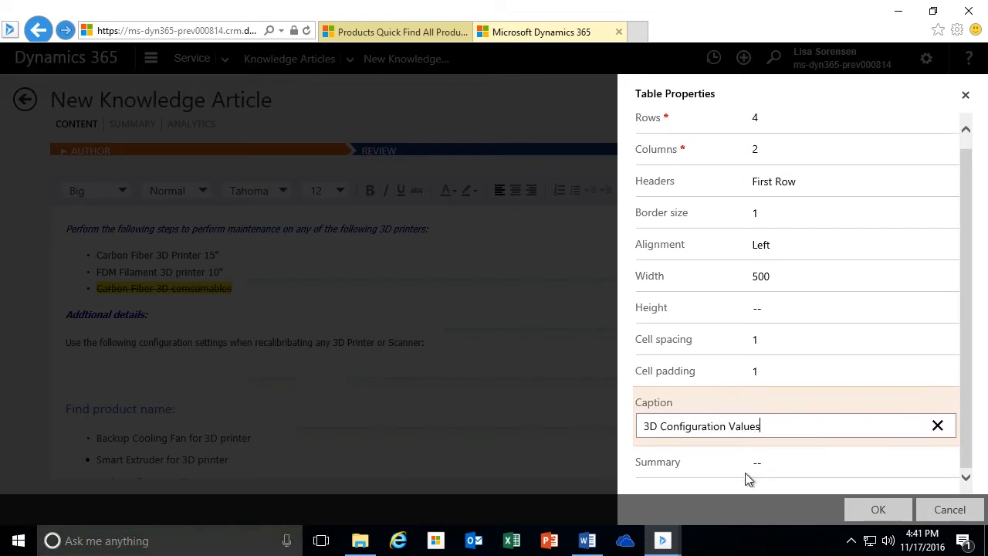
left_click(791, 462)
type("3")
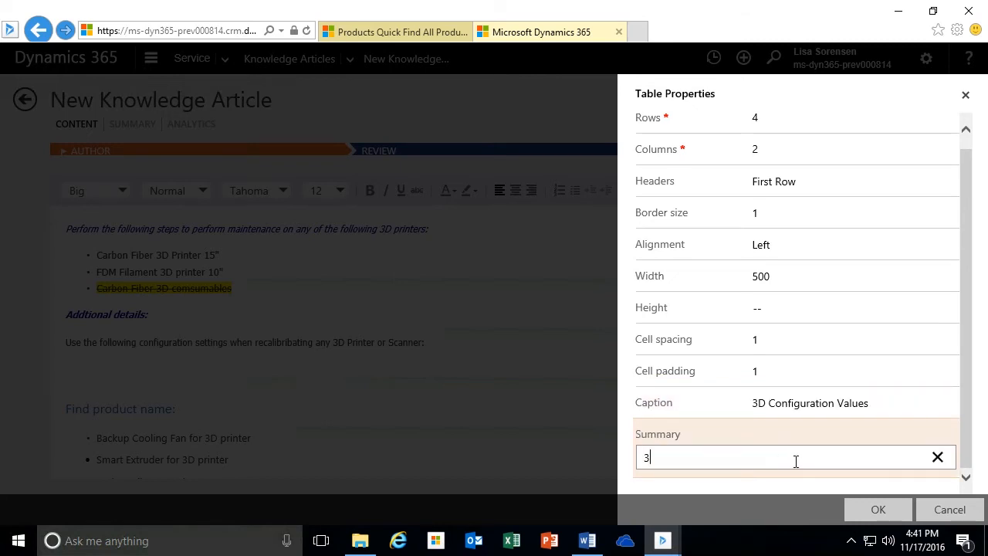
type("D printer")
type(" Coni")
type("figurations")
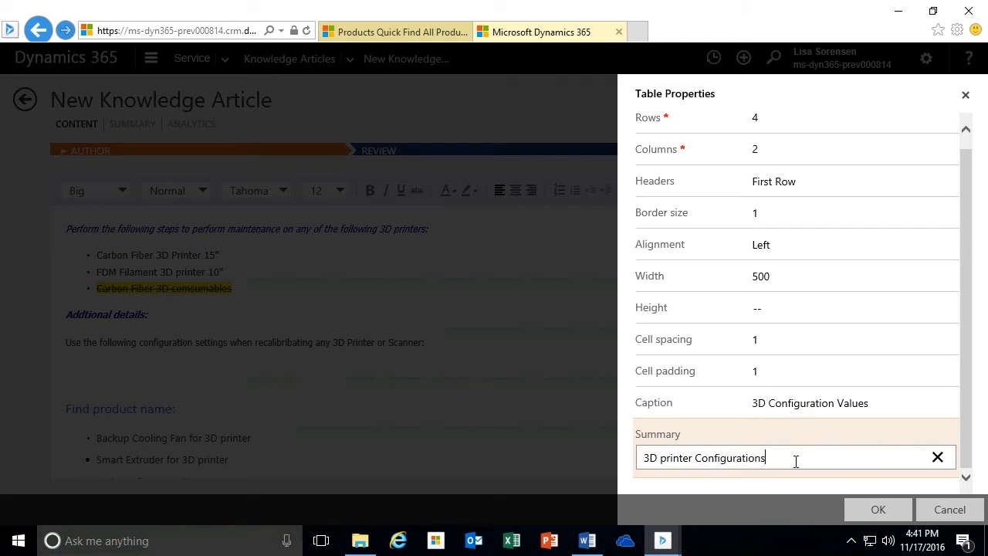
left_click(969, 434)
left_click_drag(969, 433, 963, 382)
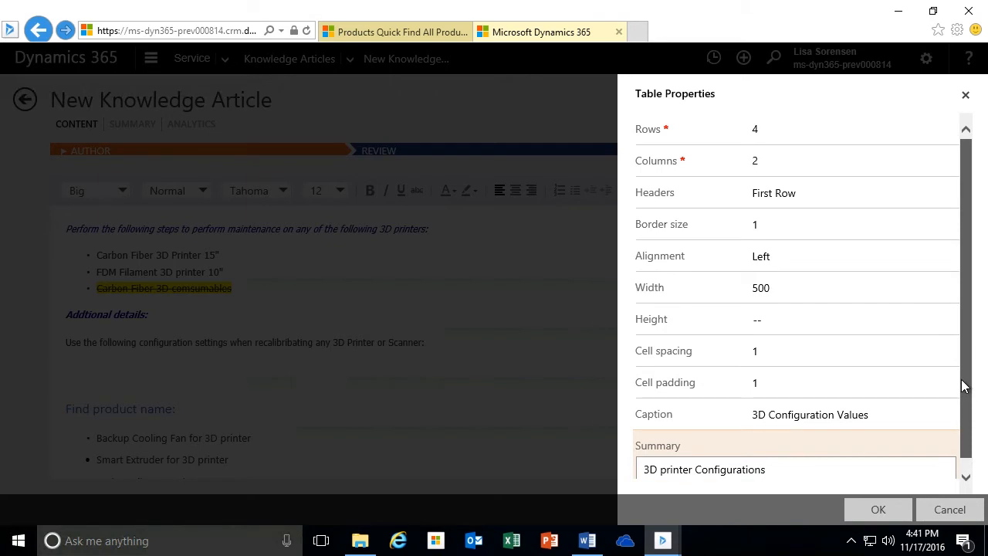
left_click(877, 511)
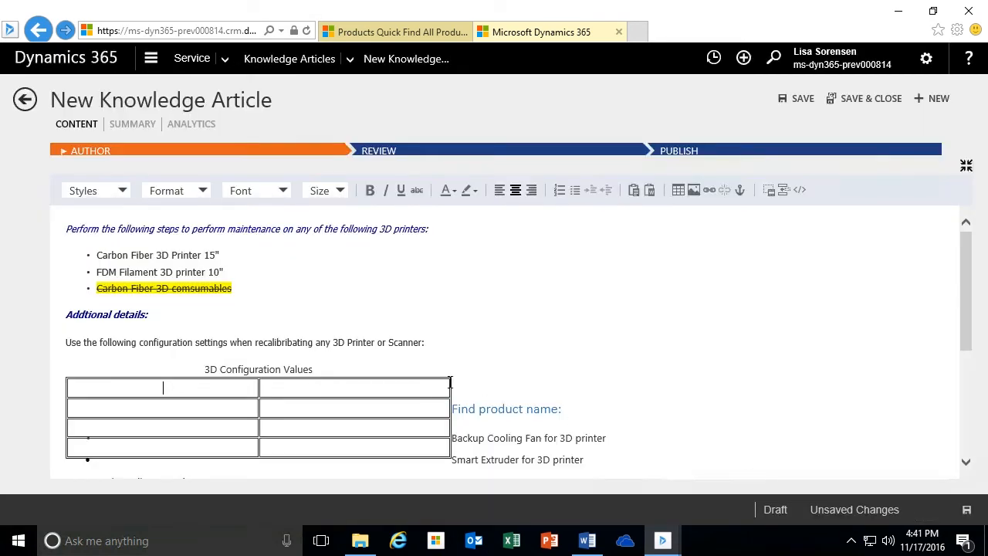
Step: Move the 'Find product name:' section below the configuration table and enter the column headers 'Field Name' and 'Value'
scroll(448, 386, "down", 3)
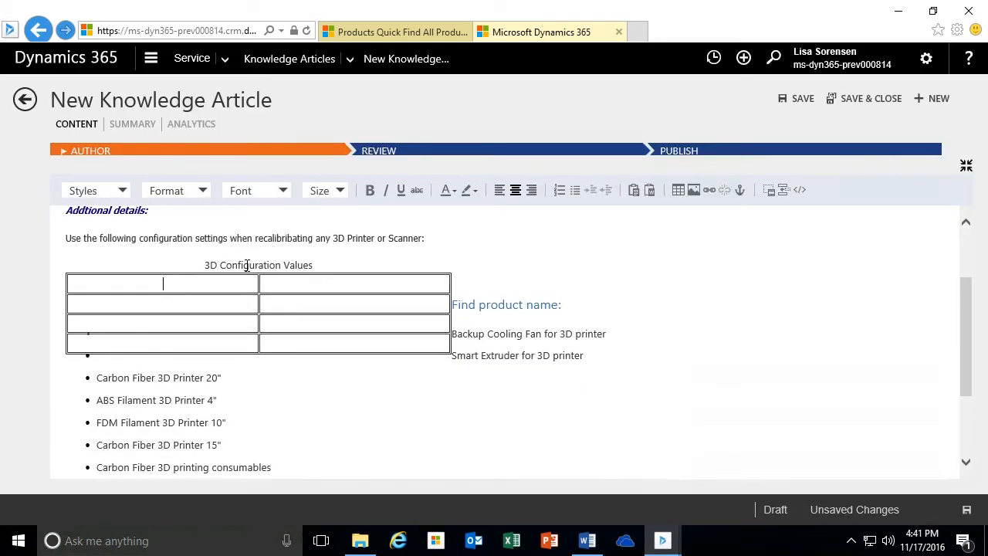
left_click(453, 306)
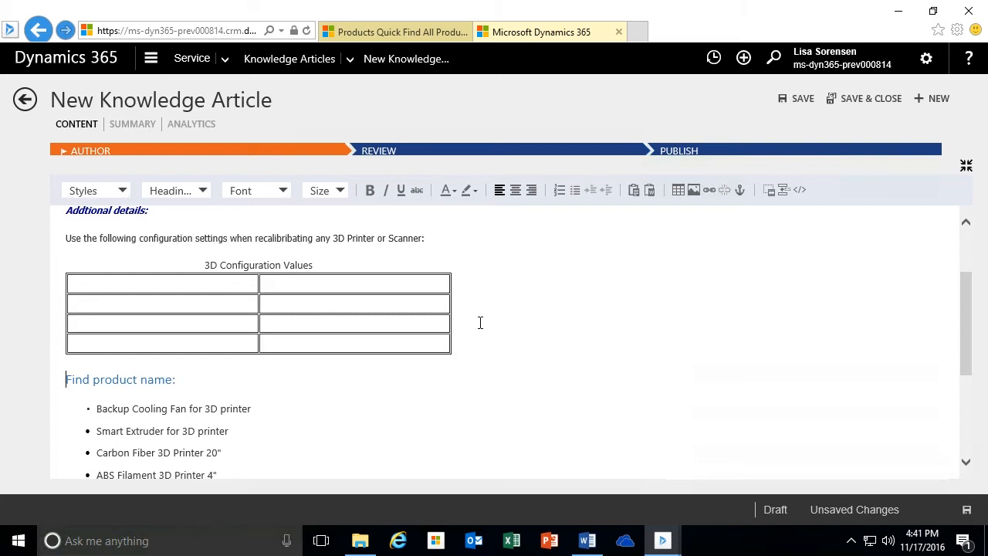
left_click(195, 282)
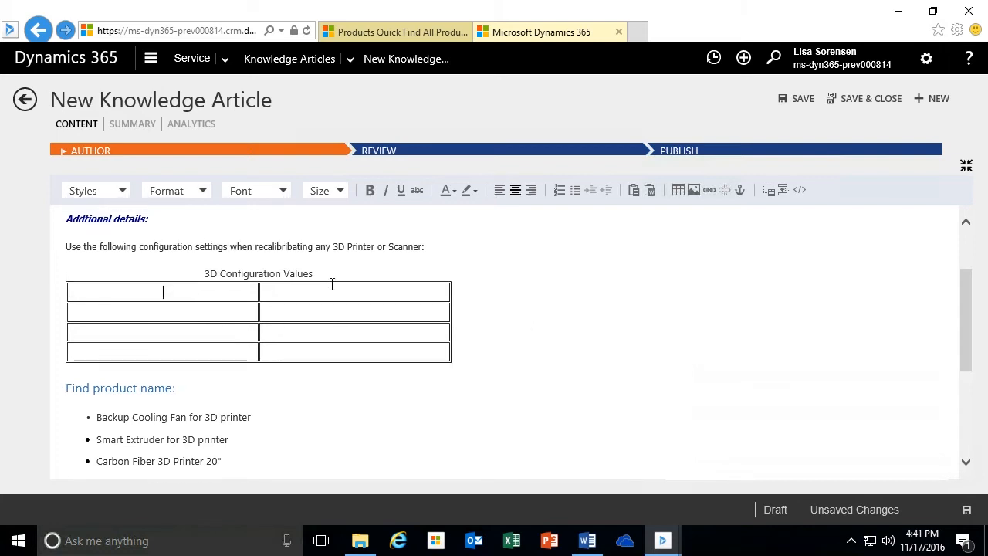
type("Field Name")
left_click(332, 284)
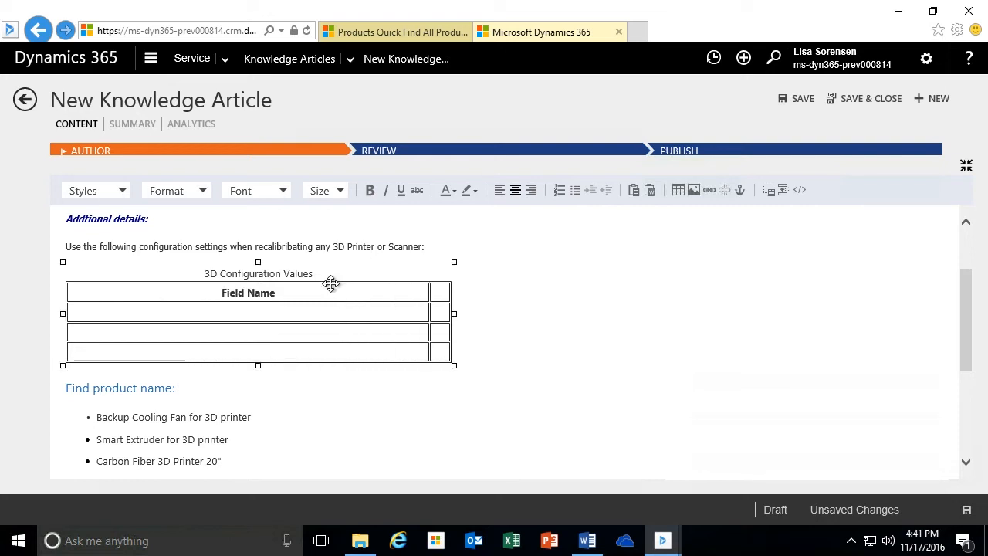
left_click(438, 292)
type("Value")
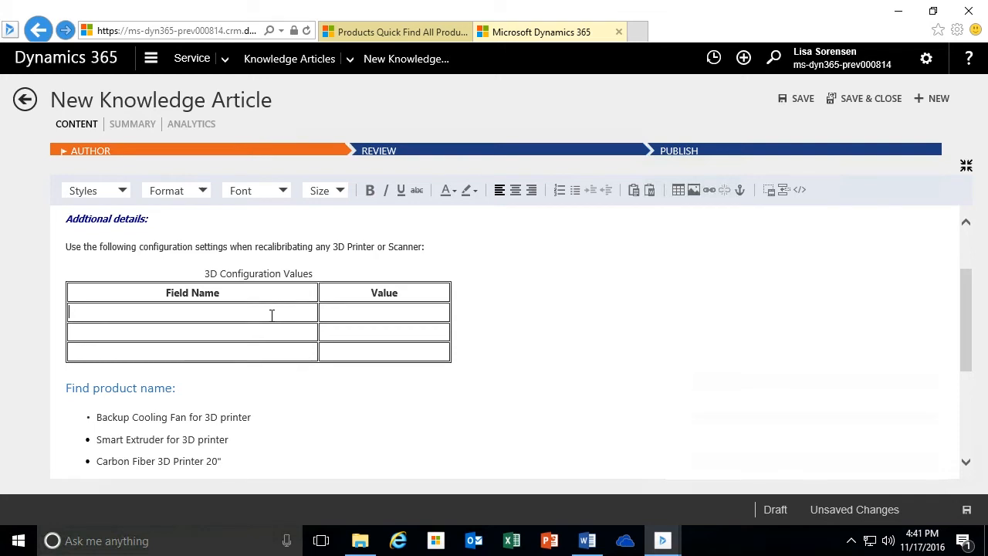
Step: Fill the table's remaining rows with Value 1 as 100, Value 2 as 200 and Value 3 as 300
type("Value 1")
key("Tab")
left_click(362, 314)
type("100 ")
type("Value ")
type("2 ")
type("200")
left_click(269, 352)
type("Value")
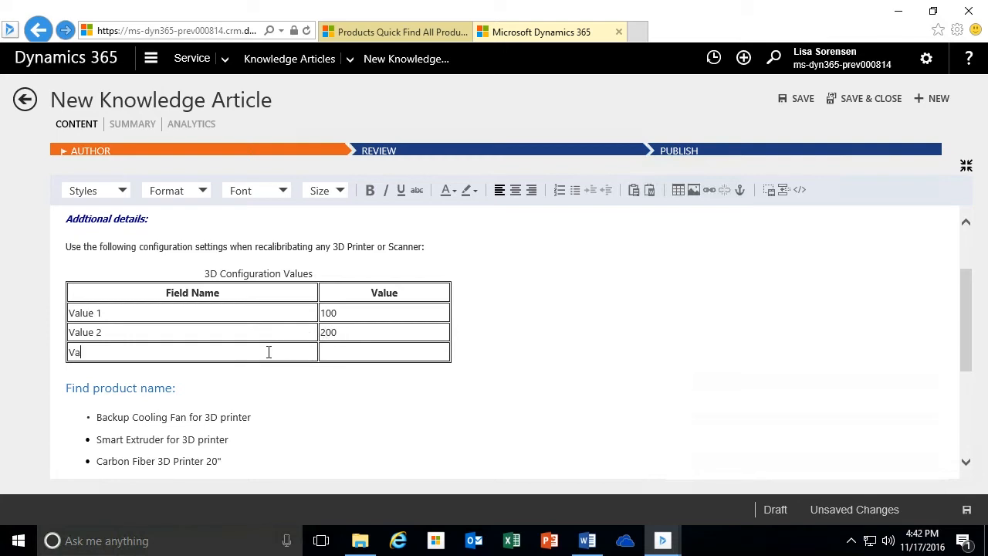
type(" 2")
type("300")
left_click_drag(339, 352, 323, 353)
left_click_drag(349, 333, 321, 331)
left_click(346, 311)
Step: Make the table caption '3D Configuration Values' bold
left_click_drag(314, 274, 205, 274)
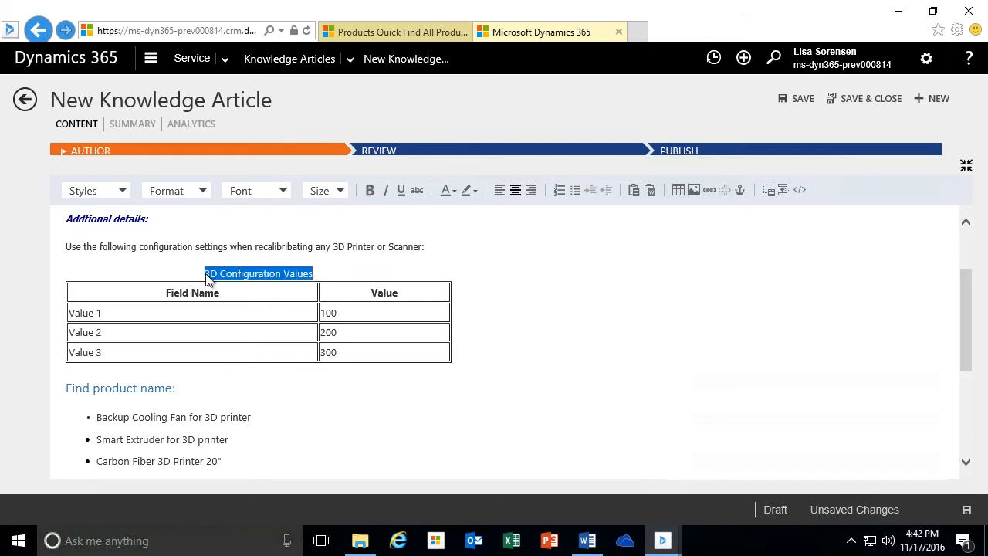
left_click(368, 192)
left_click(285, 298)
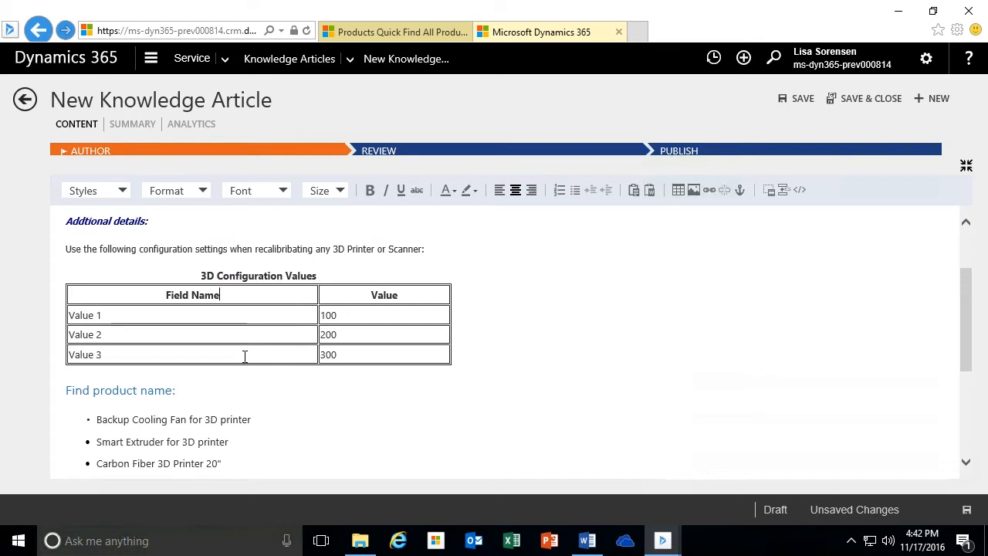
Step: Add an empty line above the article's opening sentence about performing maintenance
scroll(244, 355, "up", 2)
left_click(68, 226)
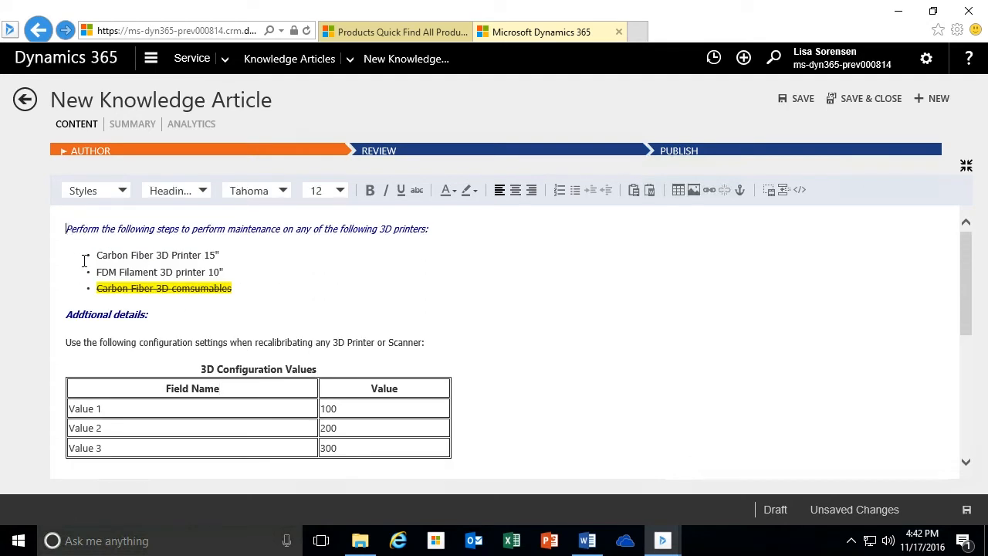
key("Return")
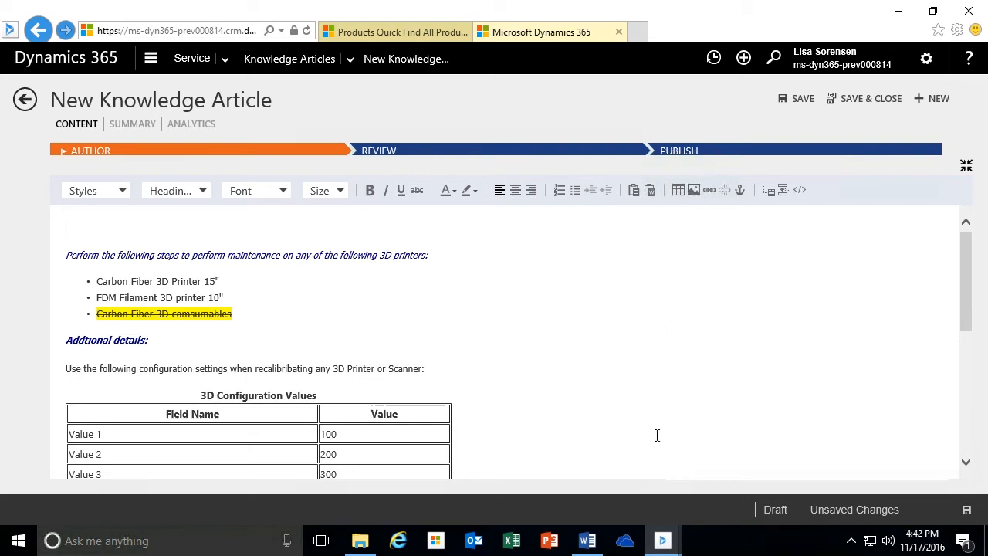
Step: Switch to the Word document 'Article - Supporting 3D Printers' and copy its Contoso banner picture
left_click(585, 538)
left_click(545, 273)
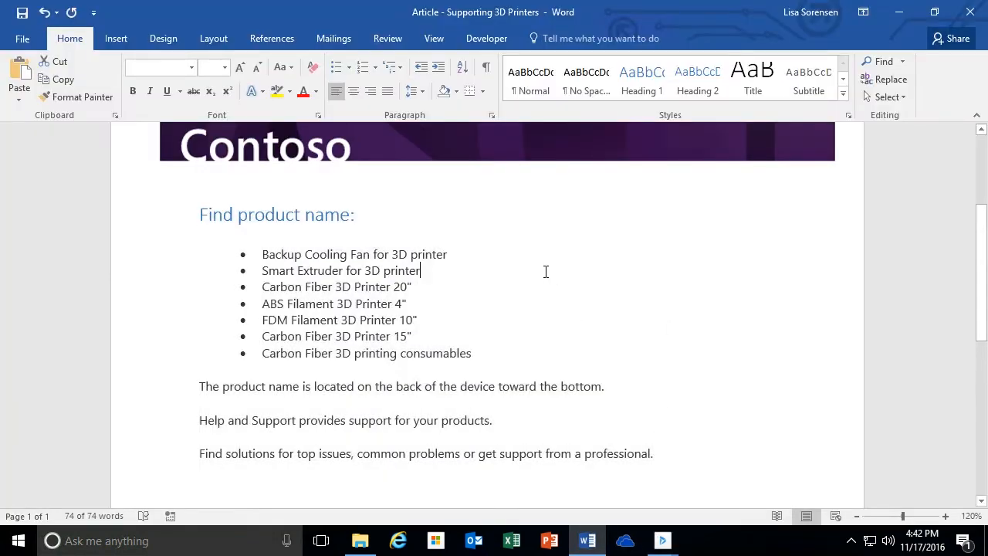
scroll(517, 227, "up", 3)
left_click(516, 228)
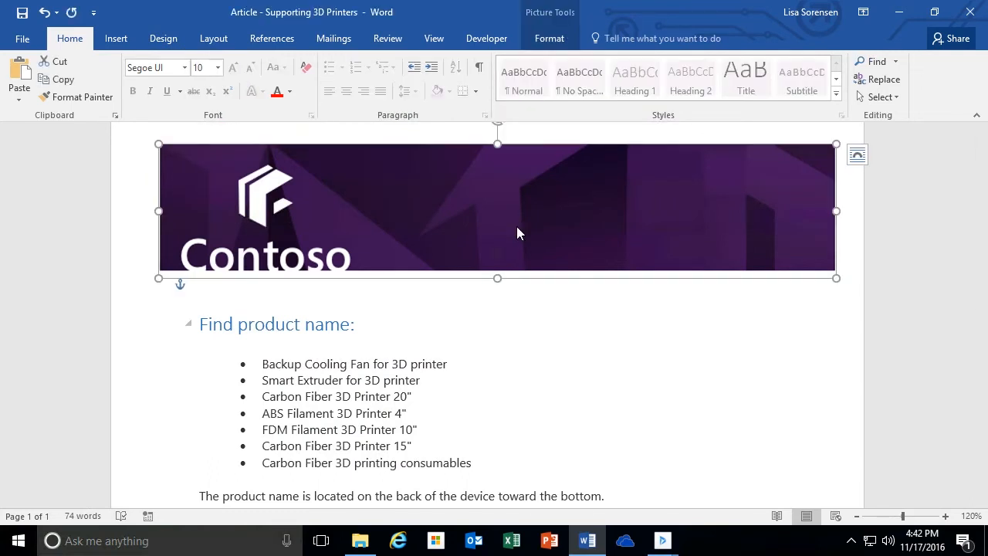
right_click(517, 227)
left_click(552, 225)
mouse_move(553, 224)
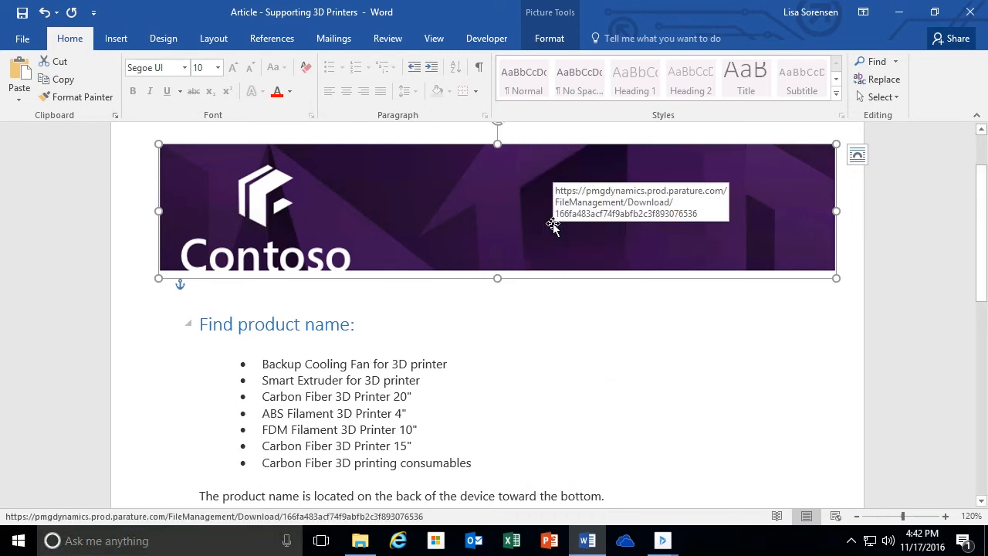
key("alt+Tab")
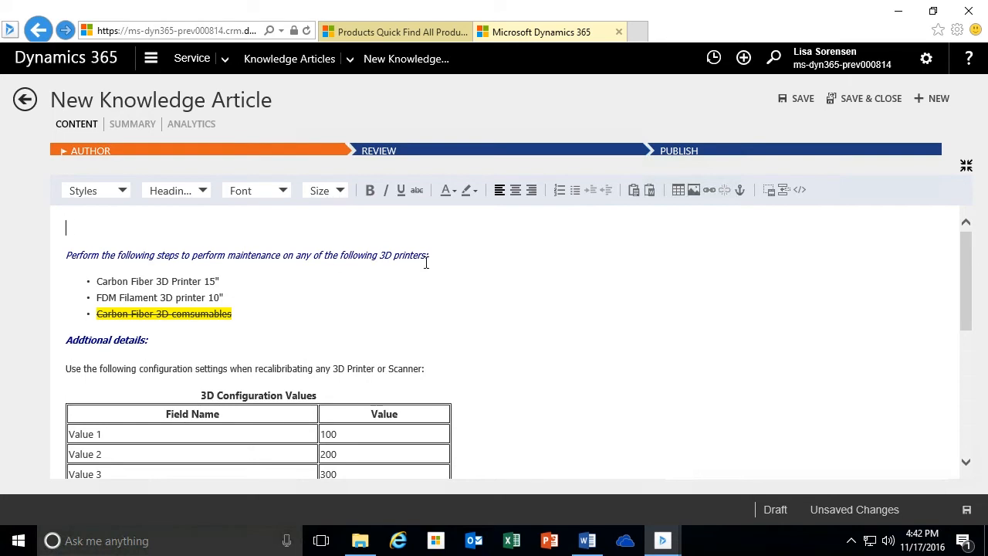
Step: Start inserting an image at the top of the article, using the hyperlink address copied from the Word document's Contoso banner as its URL
left_click(694, 191)
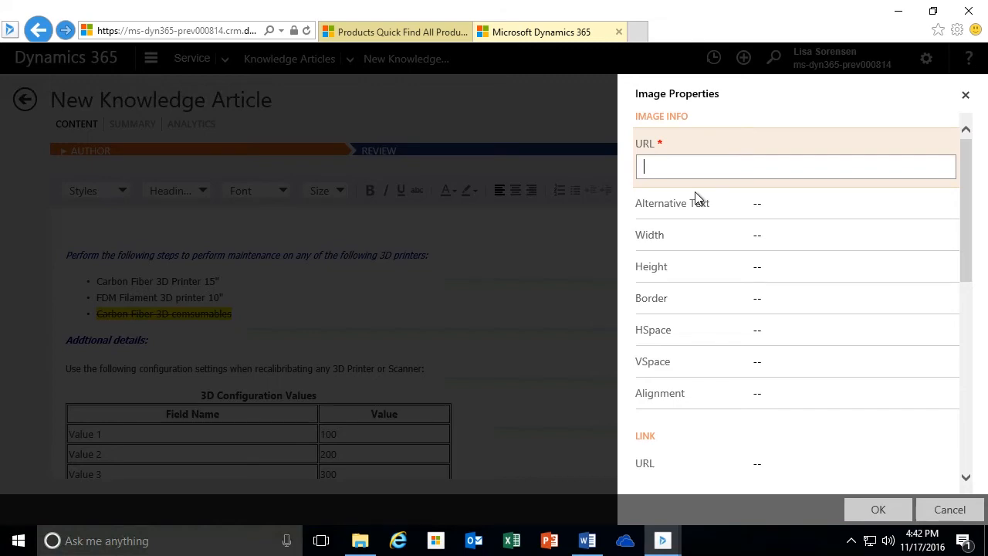
left_click(587, 540)
scroll(484, 417, "down", 5)
scroll(484, 417, "up", 4)
scroll(498, 199, "up", 3)
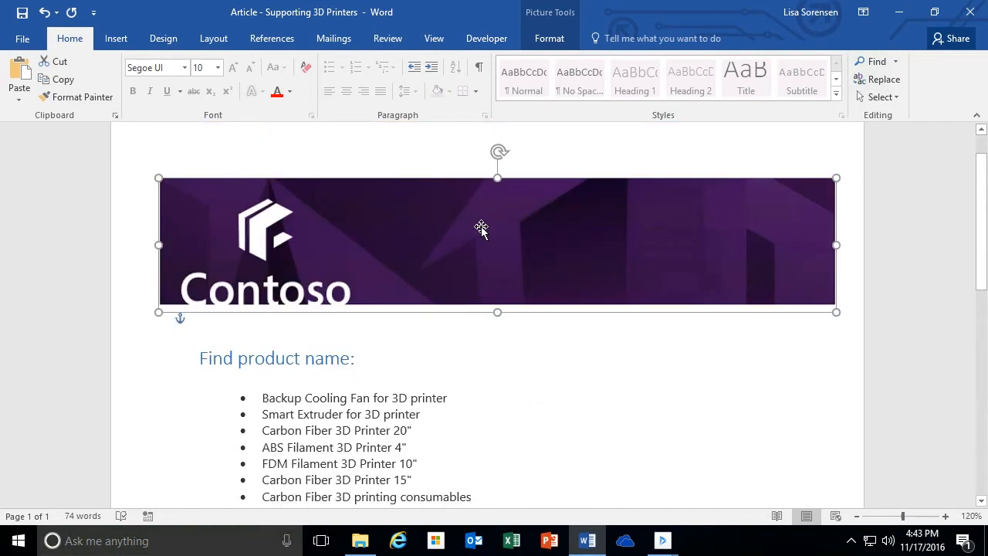
right_click(480, 230)
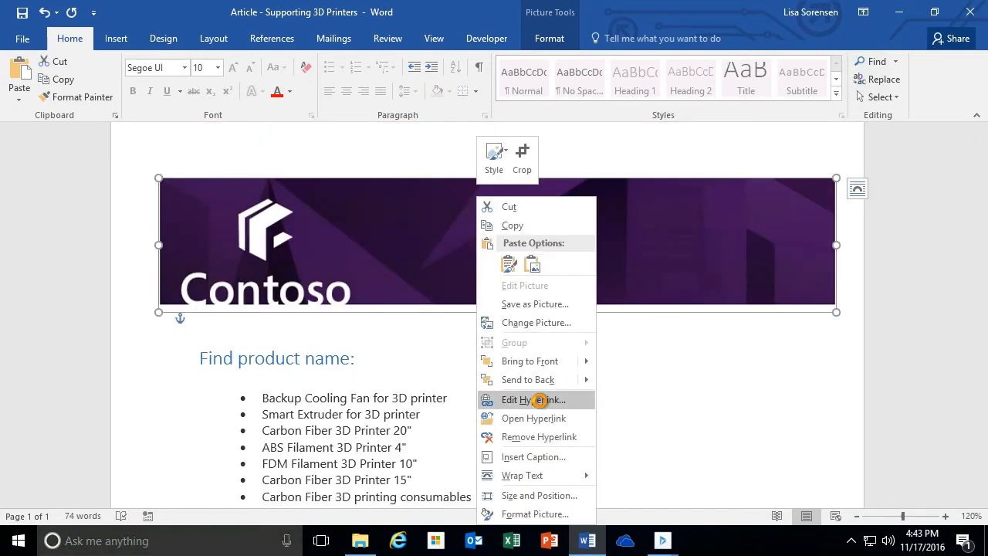
left_click(540, 400)
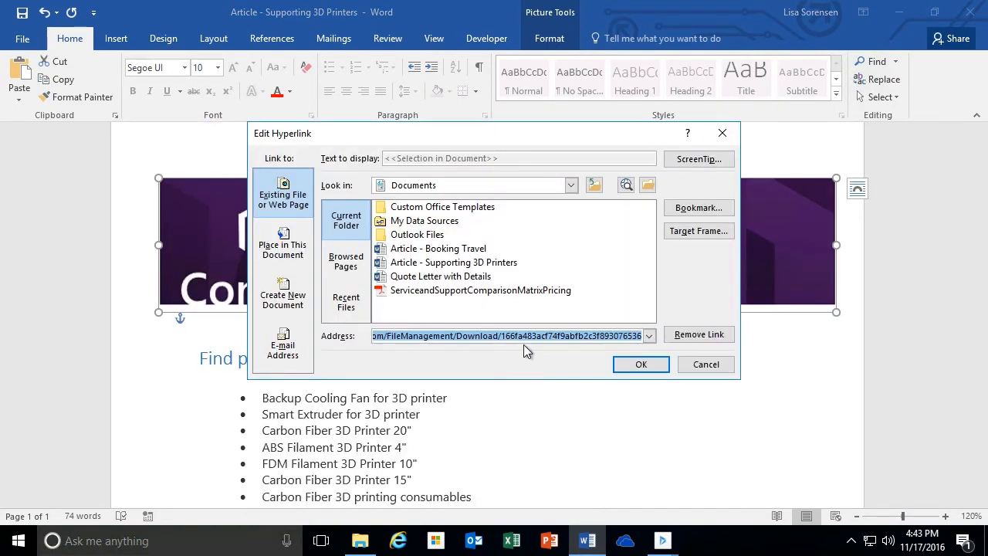
left_click(707, 366)
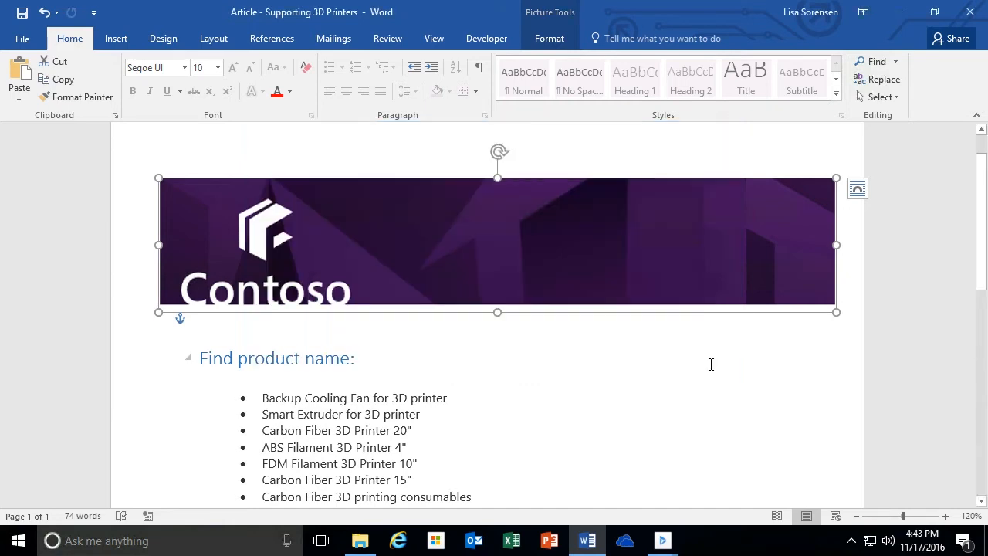
key("alt+Tab")
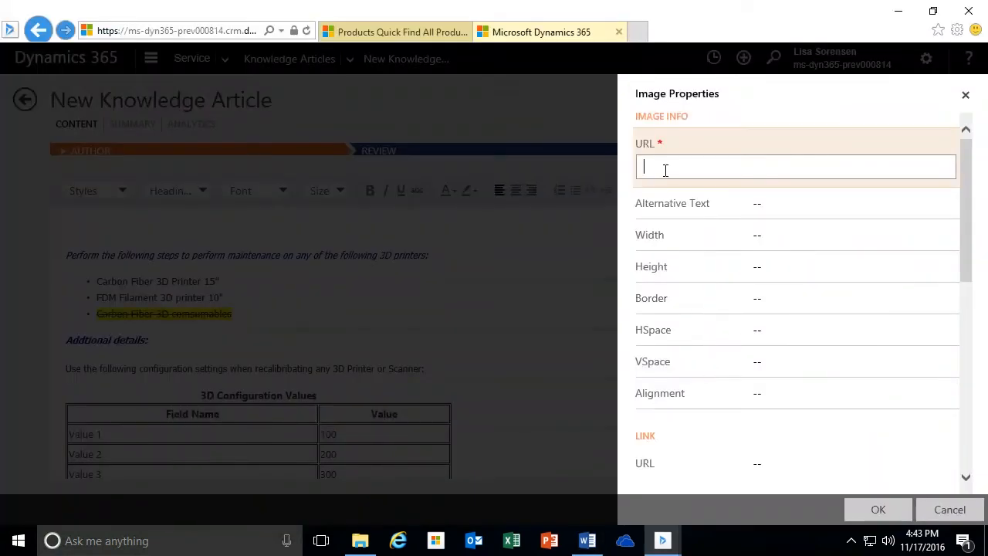
key("ctrl+v")
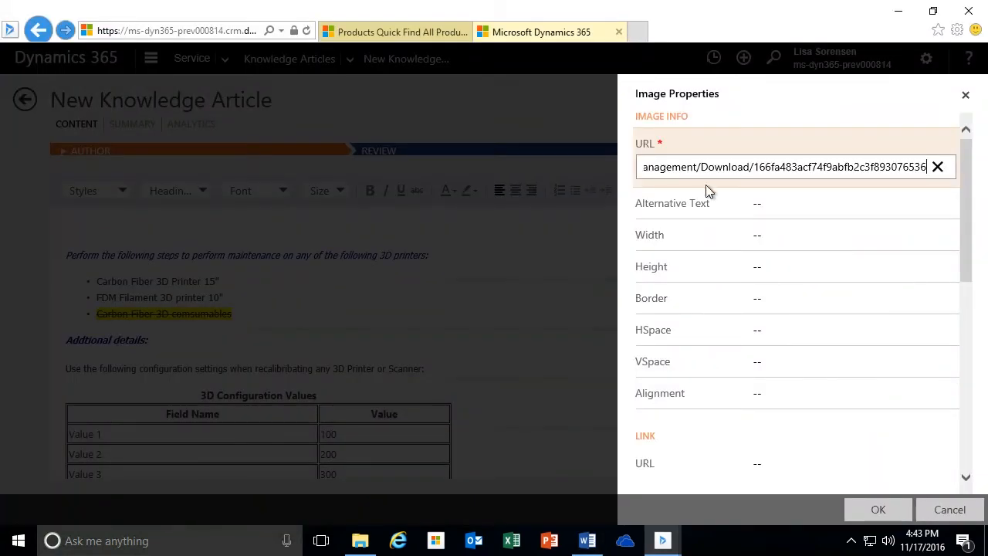
Step: Examine the image's alternative text, size, spacing, alignment and advanced properties, and check its preview
left_click(795, 204)
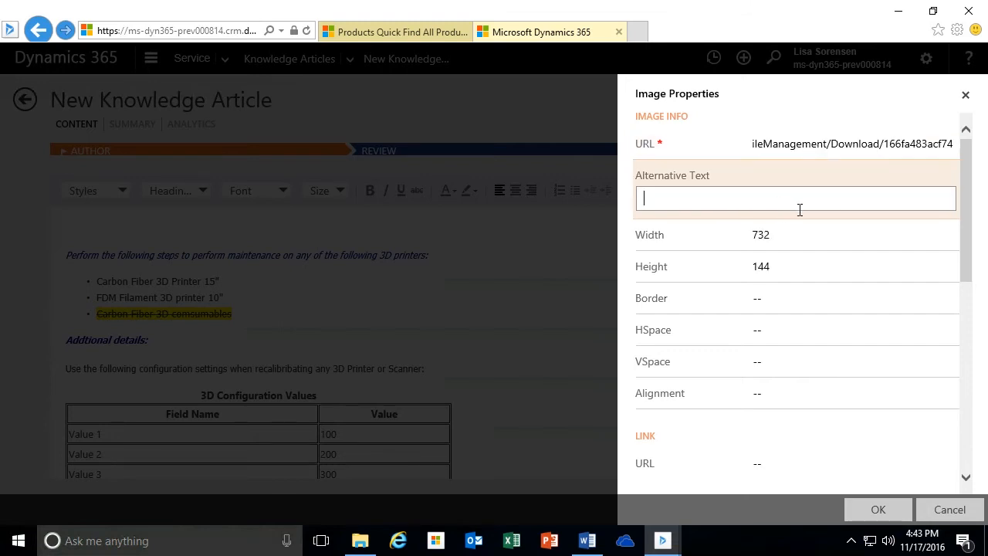
left_click(772, 236)
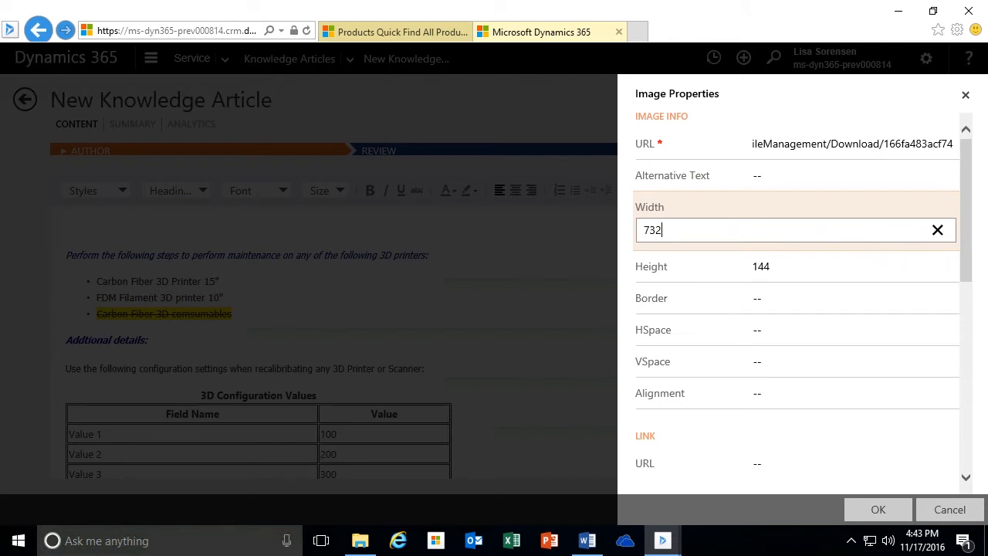
scroll(761, 239, "down", 2)
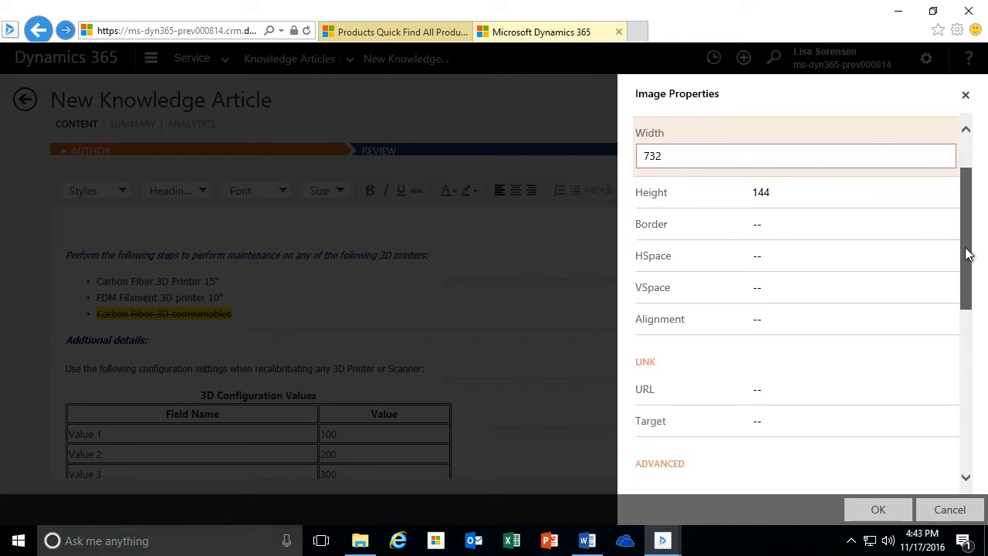
left_click(762, 257)
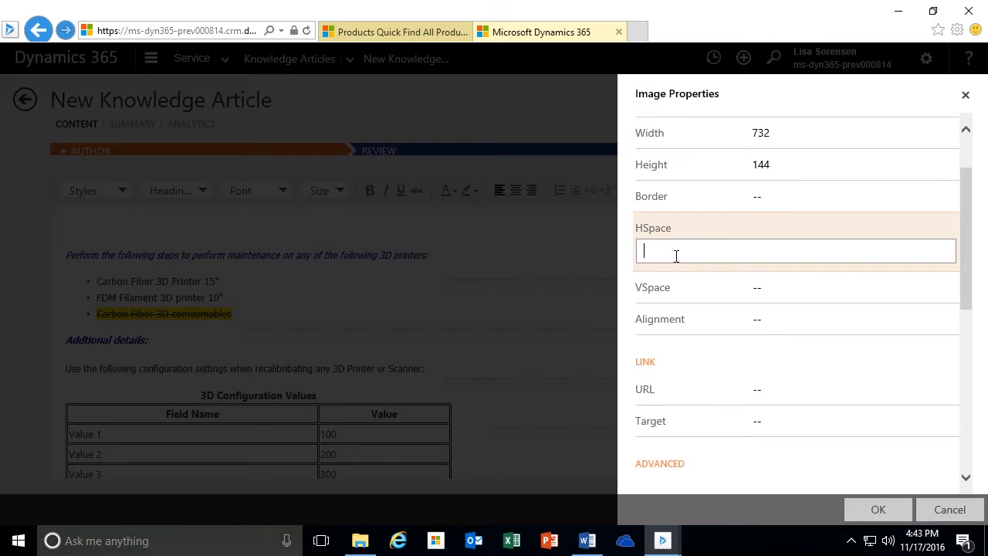
left_click(762, 319)
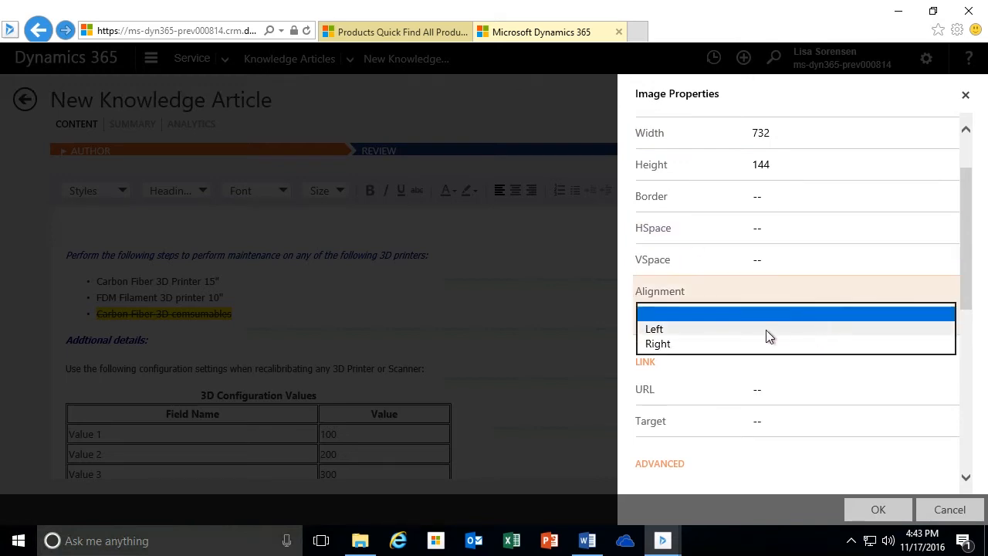
left_click(774, 292)
left_click_drag(964, 220, 954, 319)
left_click_drag(955, 325, 955, 346)
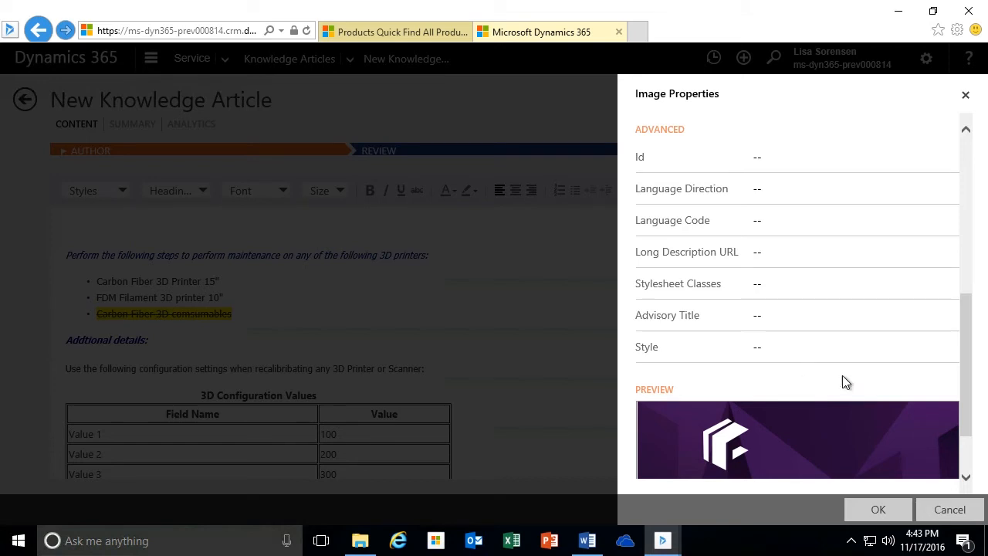
left_click_drag(970, 393, 970, 428)
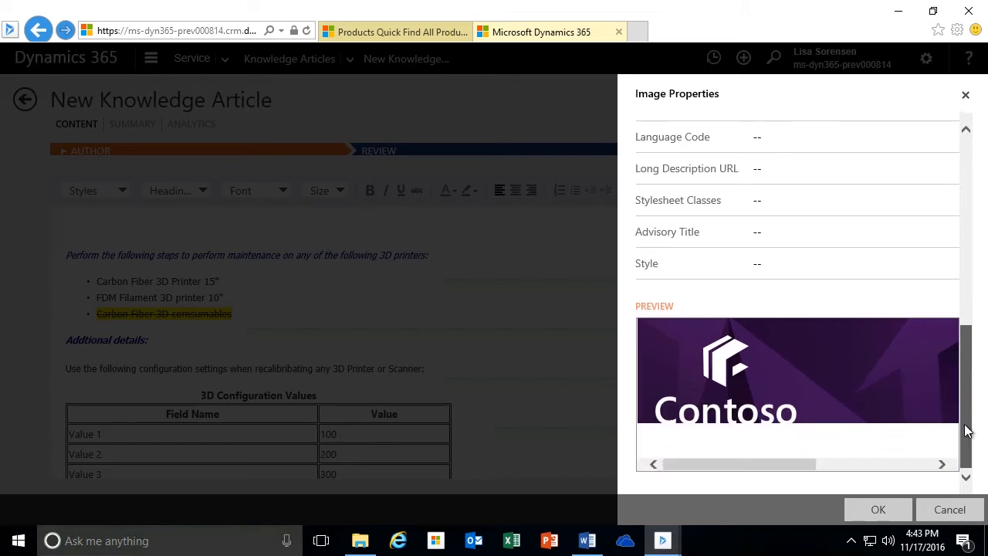
left_click_drag(784, 462, 748, 461)
left_click_drag(965, 434, 985, 8)
Step: Set the banner image's width to 650 with proportional height, check the preview and insert it into the article
left_click(772, 209)
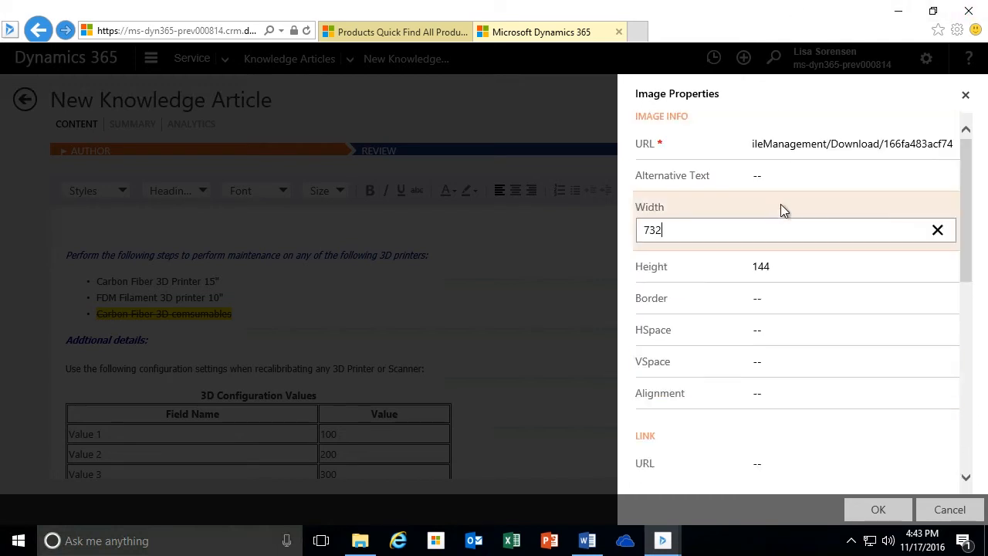
left_click_drag(719, 230, 637, 235)
type("650")
key("Tab")
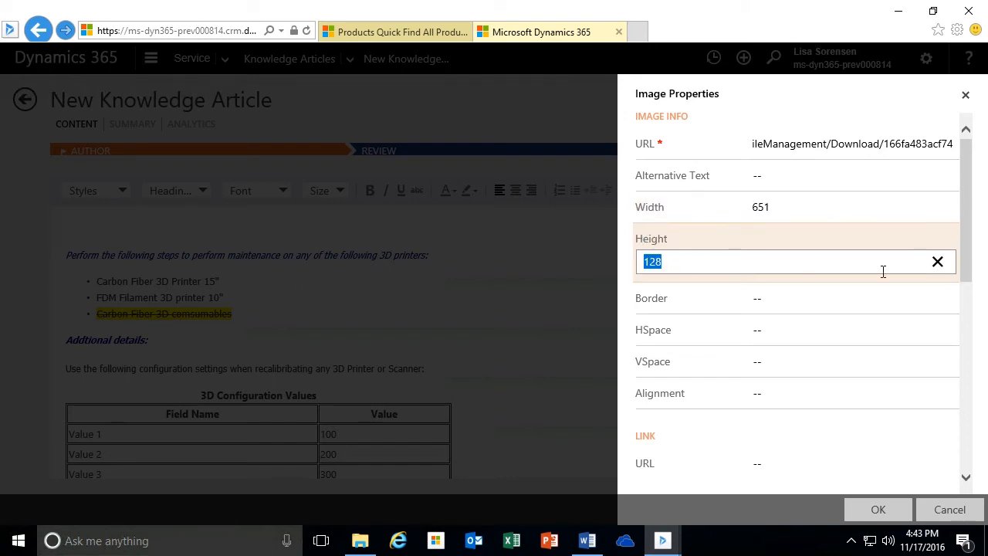
left_click_drag(966, 216, 972, 404)
left_click_drag(764, 472, 730, 471)
left_click_drag(969, 417, 965, 121)
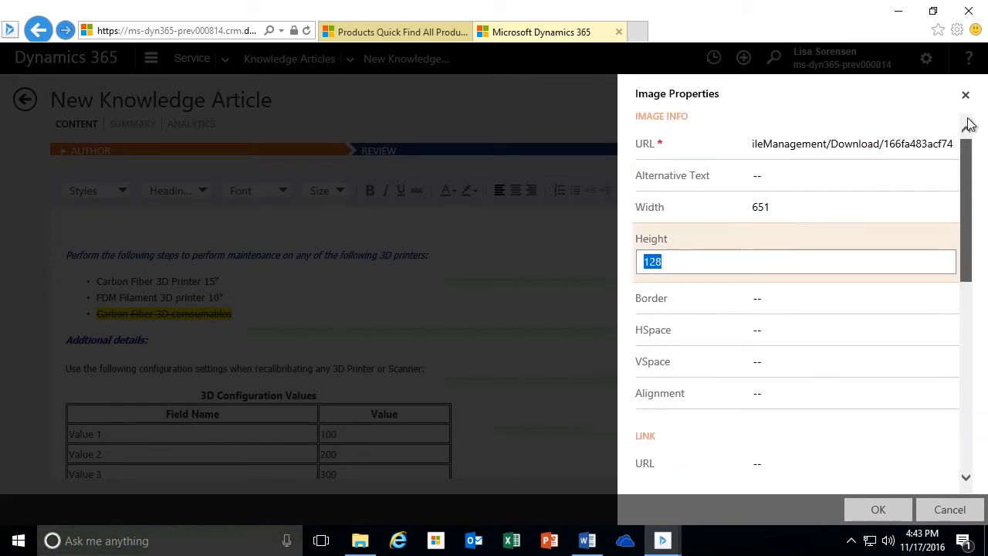
left_click(878, 511)
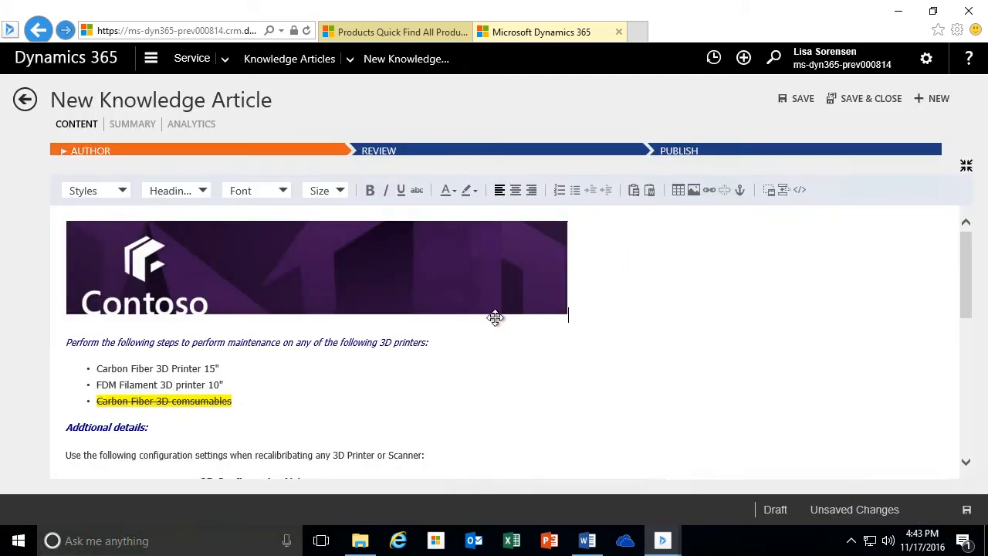
left_click(483, 281)
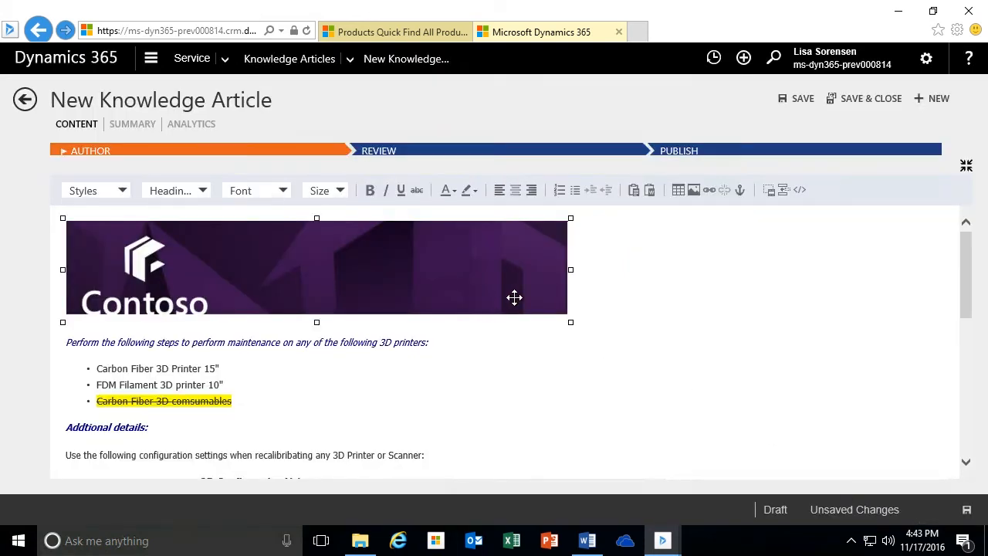
left_click(509, 344)
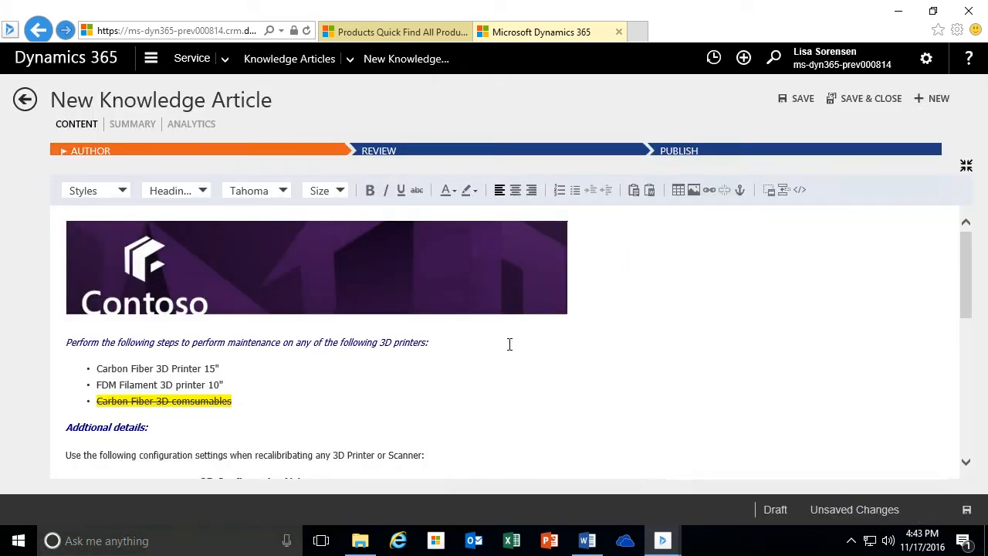
left_click(67, 342)
scroll(546, 390, "down", 10)
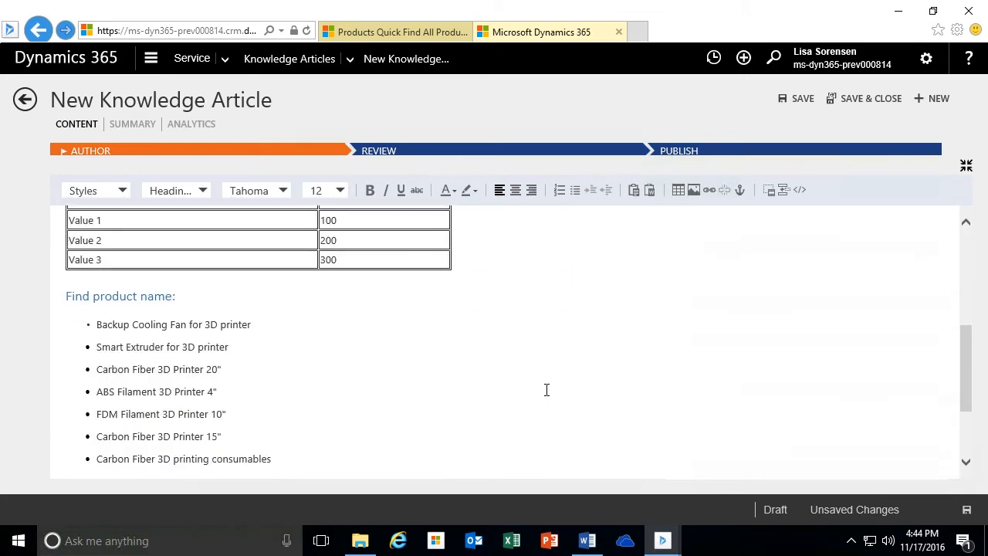
left_click(525, 432)
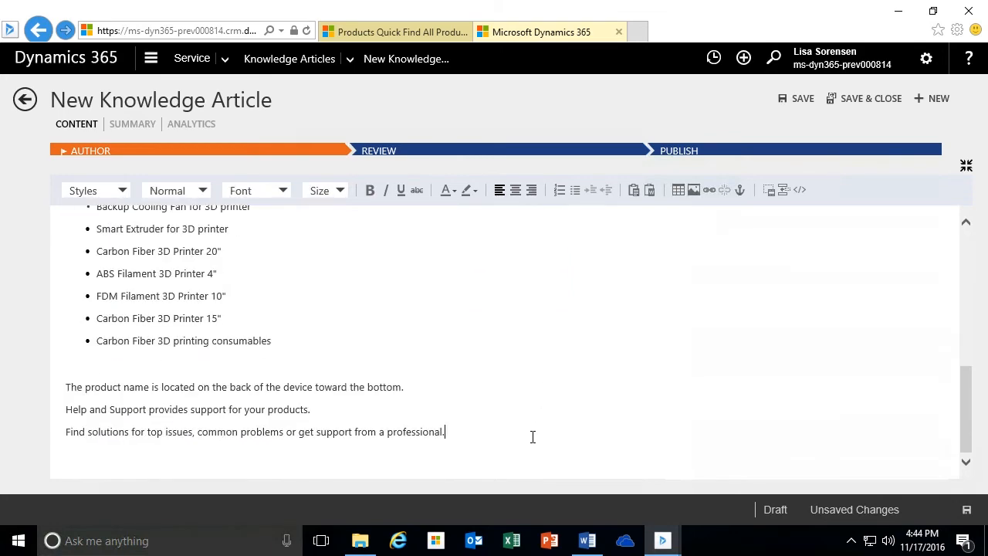
left_click(346, 412)
left_click(709, 191)
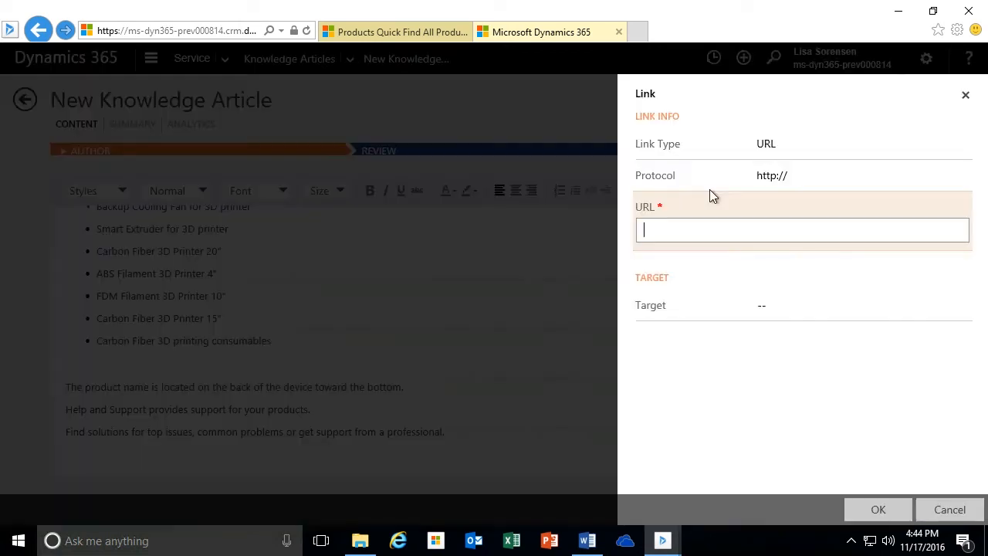
type("www.microsoft.com/dynamics")
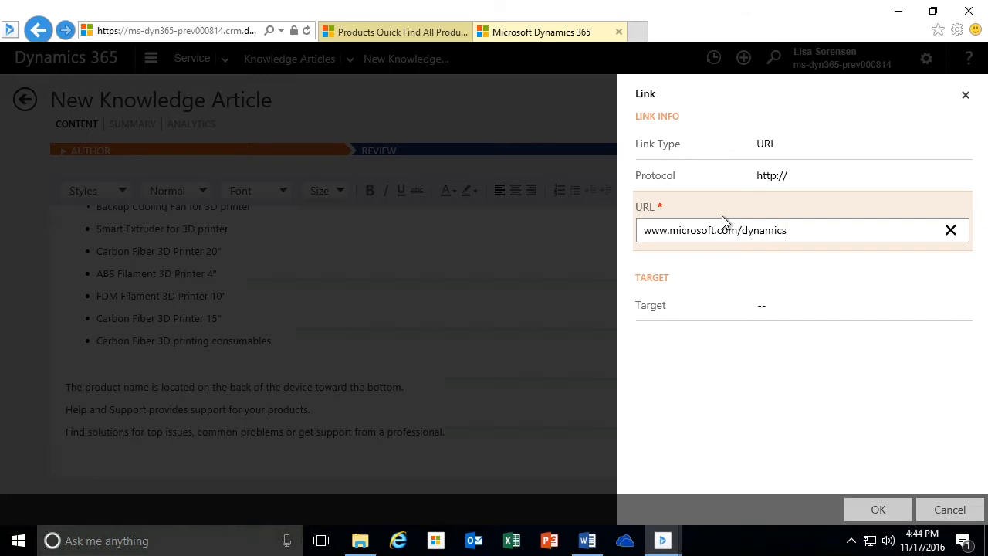
type("365")
left_click(799, 183)
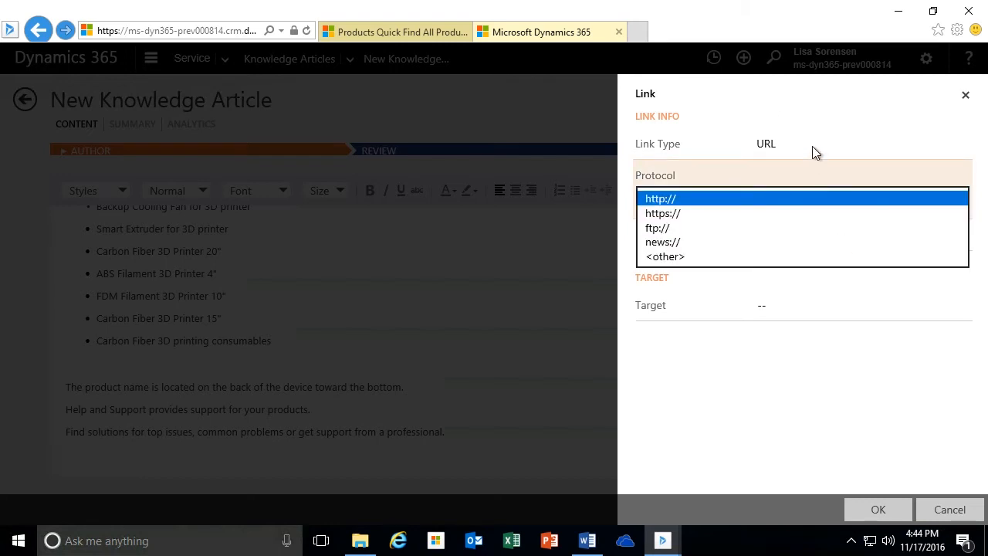
left_click(656, 199)
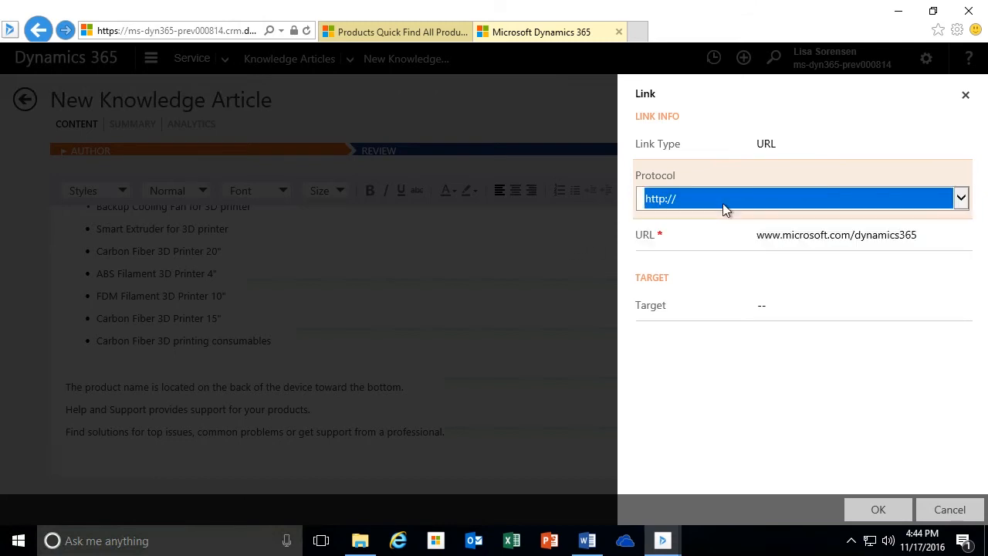
left_click(877, 510)
left_click(569, 412)
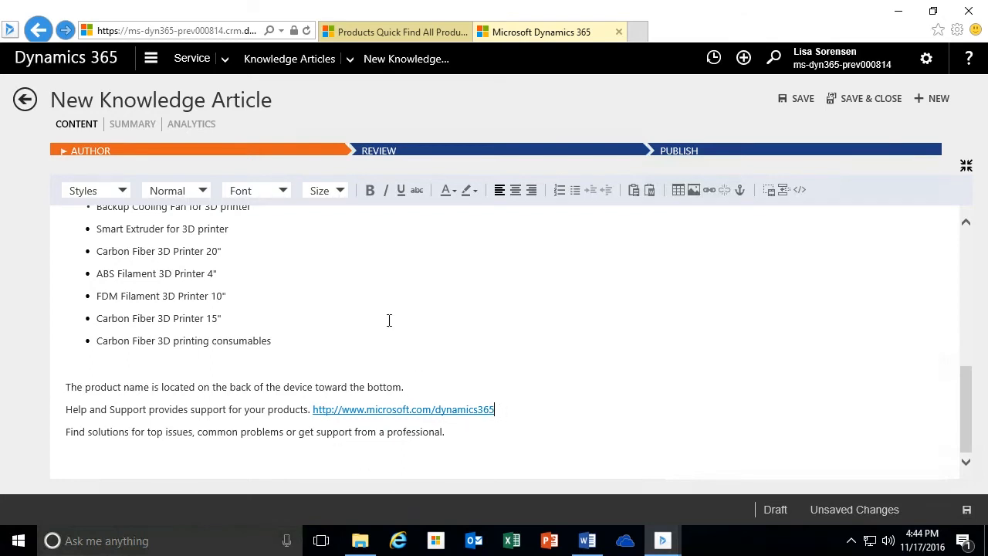
Step: Add an anchor named 'Details' to the 'Addtional details:' heading
scroll(389, 320, "up", 5)
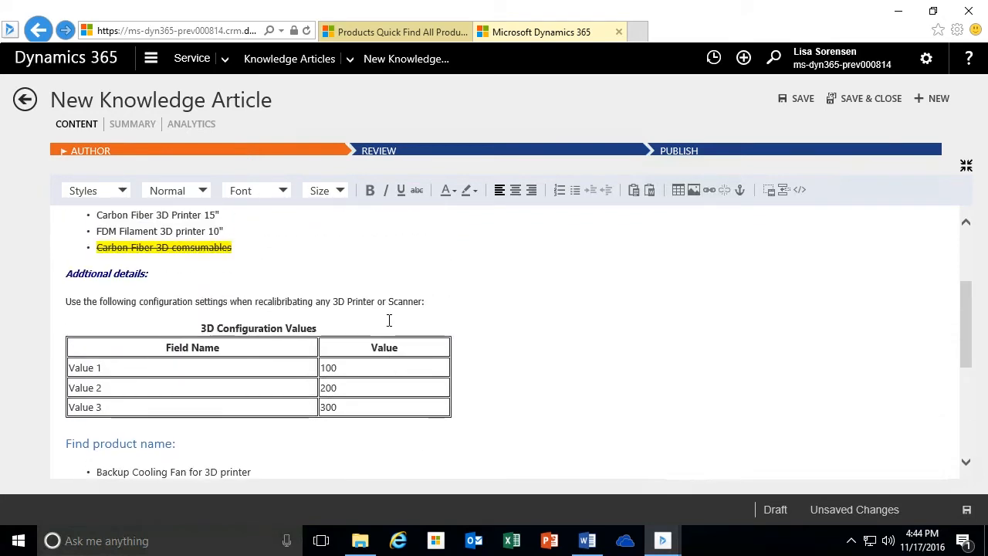
scroll(389, 320, "up", 3)
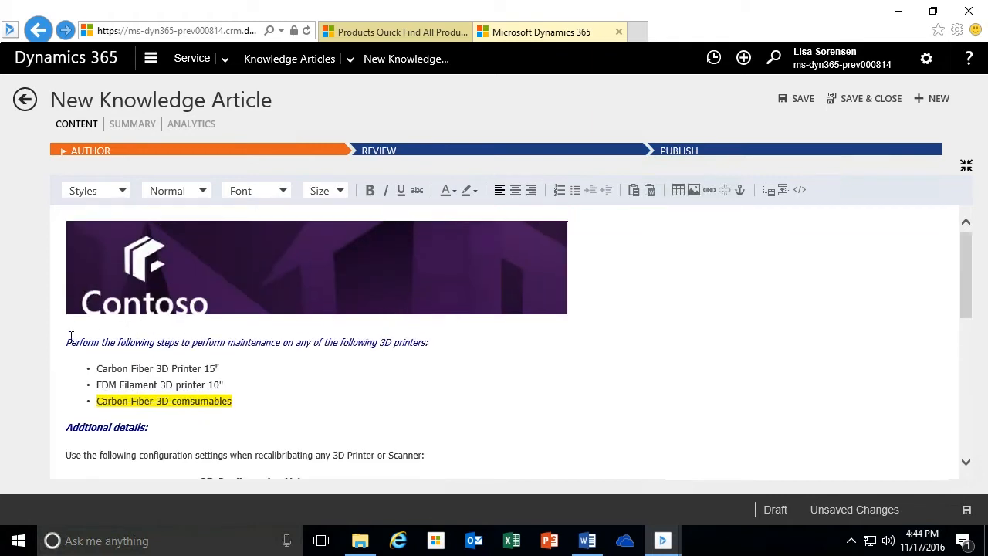
left_click(66, 342)
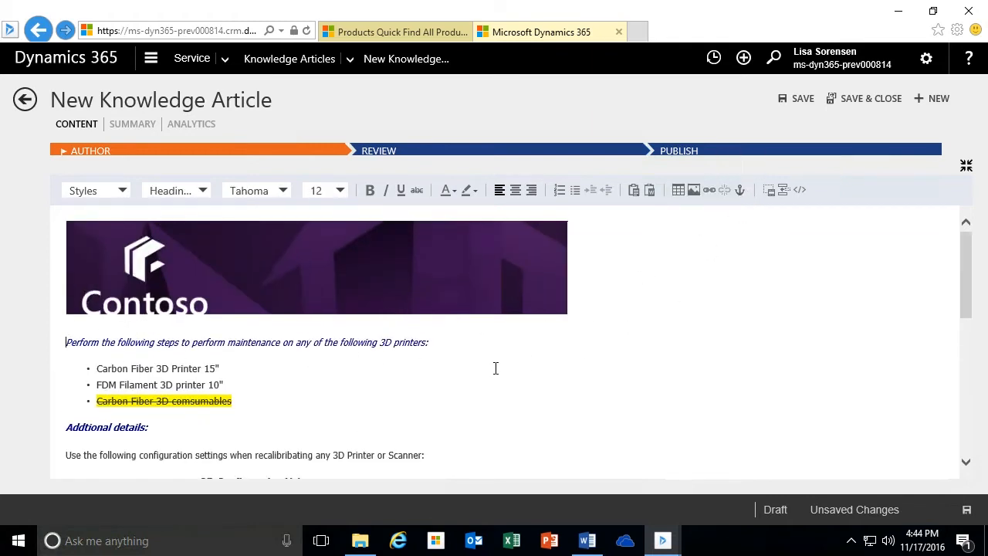
scroll(494, 367, "down", 2)
scroll(496, 368, "down", 4)
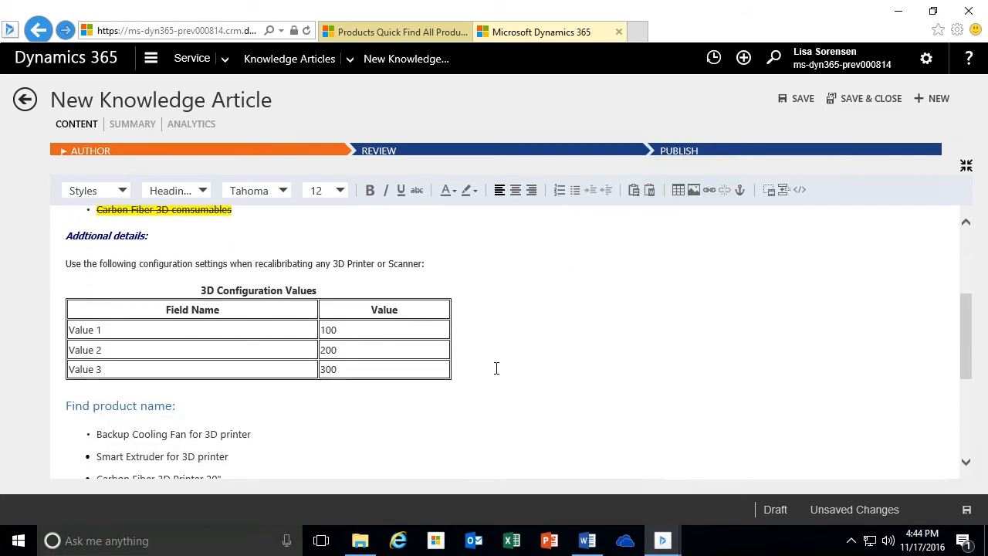
scroll(496, 367, "up", 3)
scroll(496, 368, "up", 1)
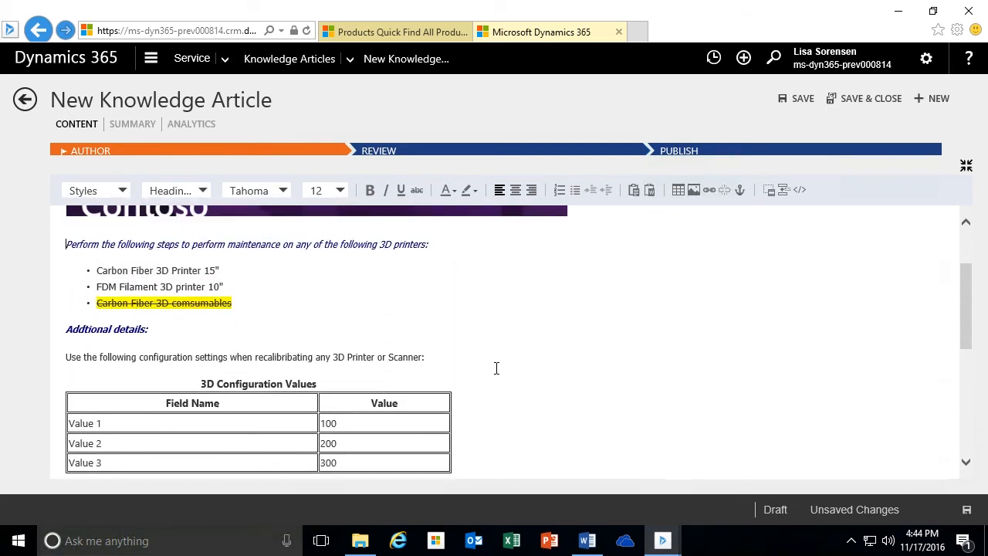
left_click_drag(153, 329, 67, 331)
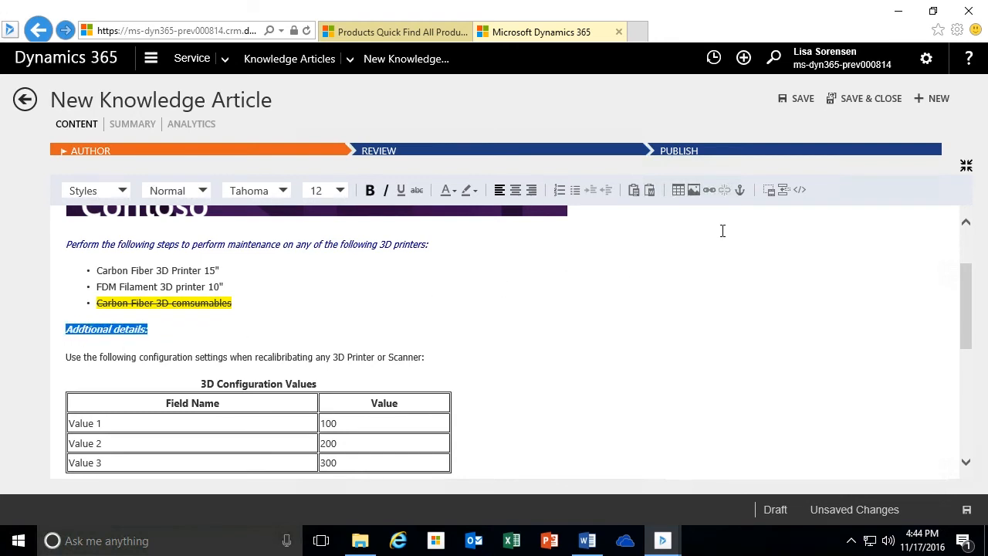
left_click(739, 189)
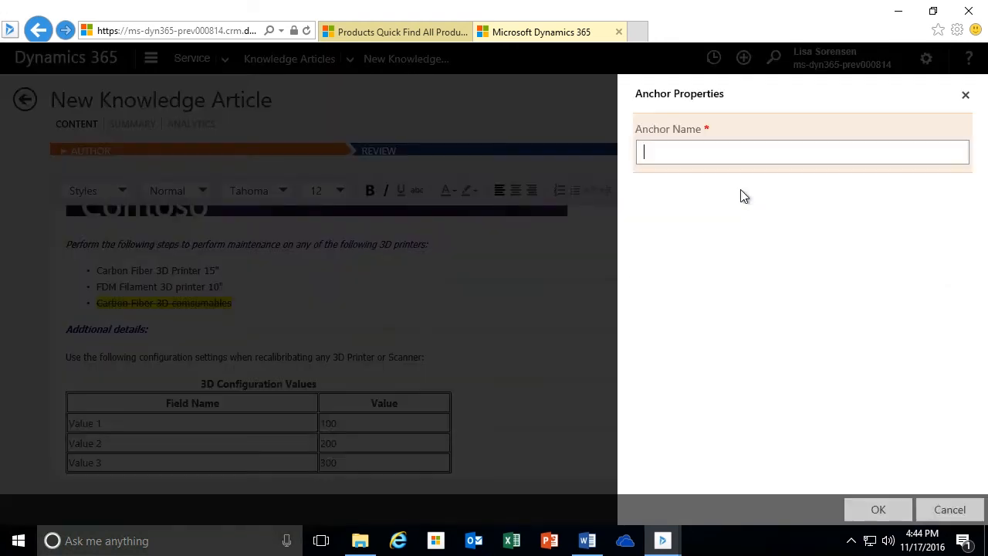
type("Details")
left_click(878, 512)
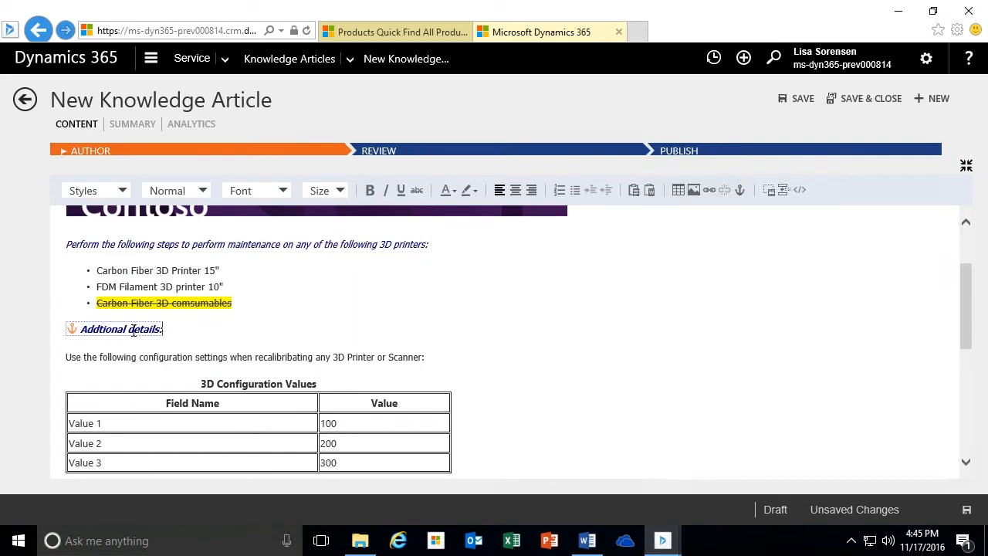
Step: Add an empty line beneath the 'Addtional details:' heading and check the Embed Media options without inserting anything
left_click(67, 357)
scroll(448, 376, "down", 1)
scroll(453, 376, "down", 2)
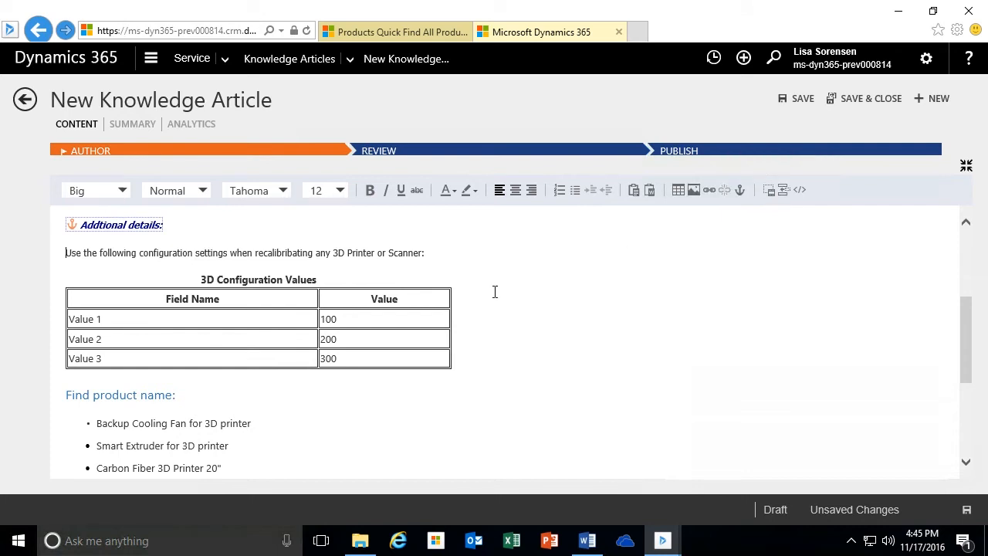
scroll(452, 304, "up", 3)
scroll(421, 384, "down", 3)
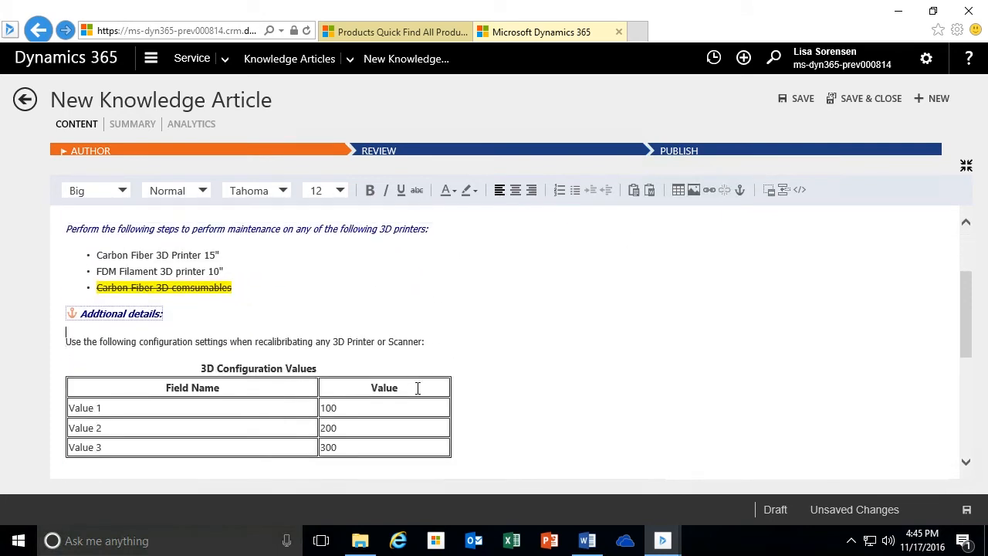
key("Return")
left_click(93, 336)
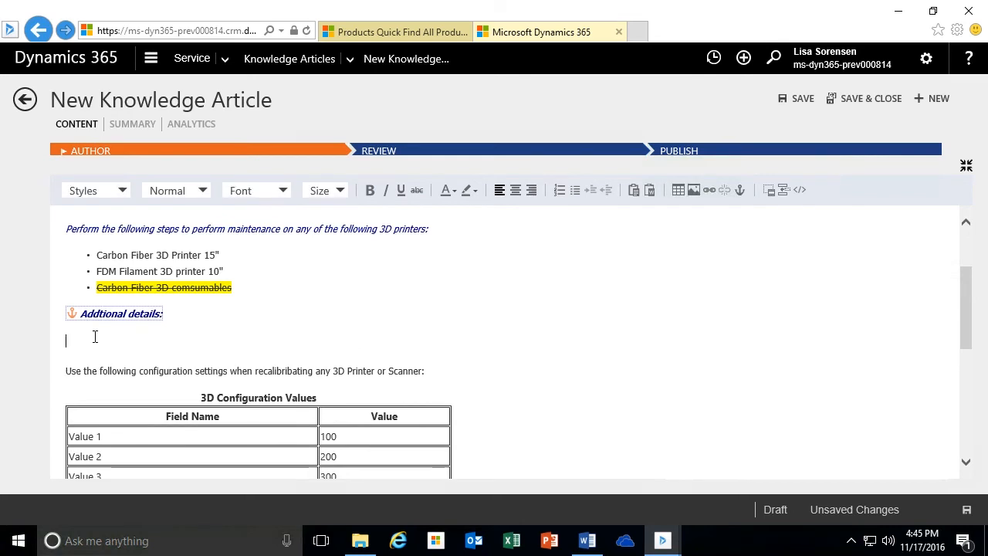
left_click(769, 190)
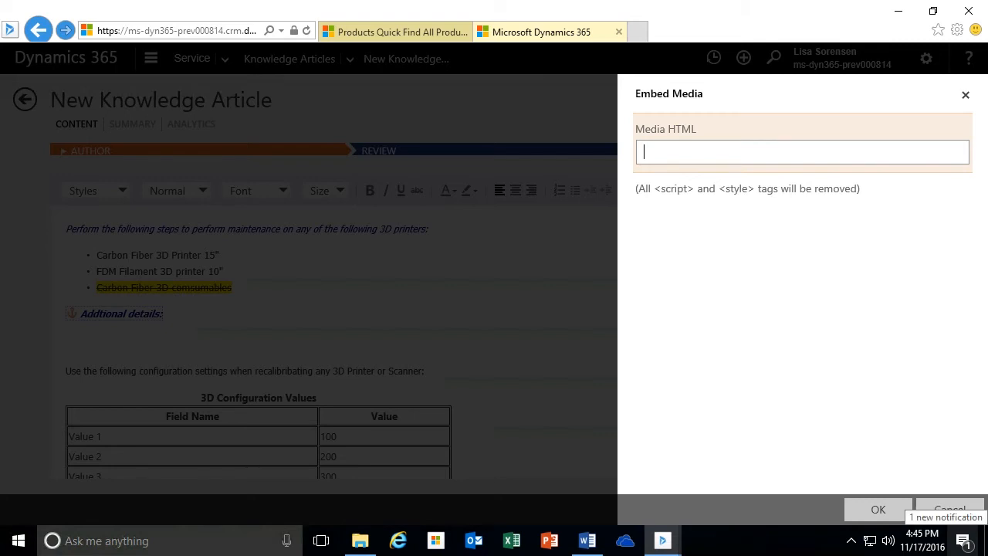
left_click(948, 510)
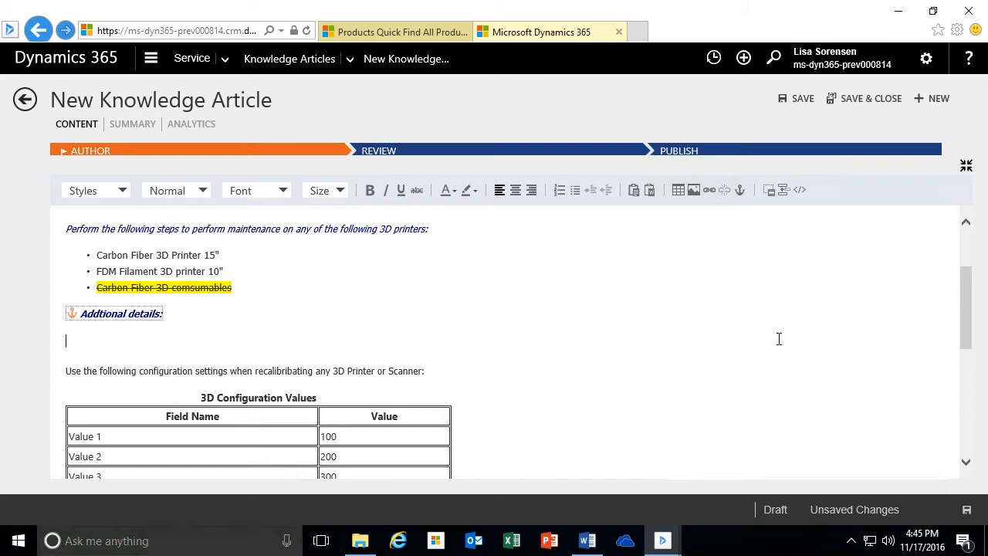
Step: Create a div container with the Special Container style on the empty line beneath the 'Addtional details:' heading
left_click(784, 191)
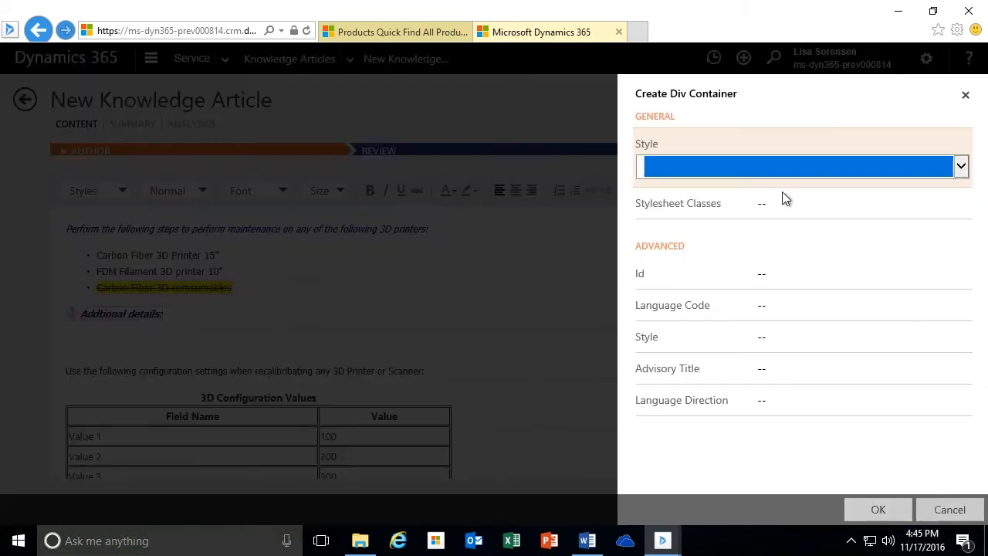
left_click(951, 171)
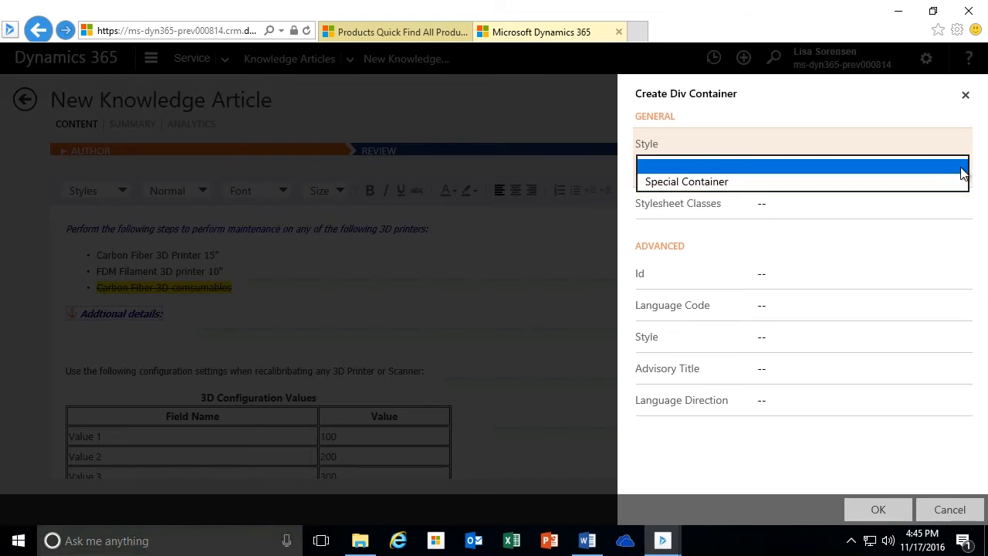
left_click(740, 180)
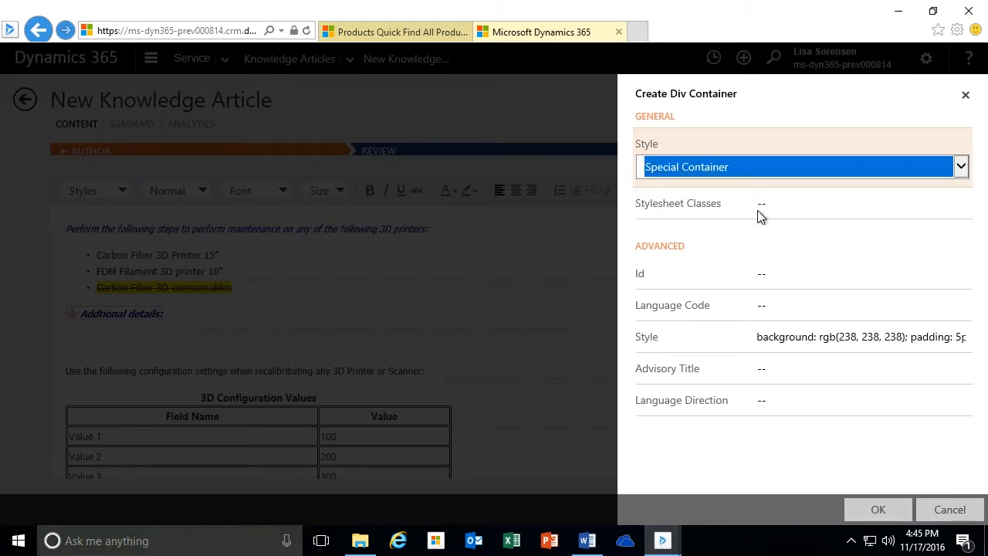
left_click(879, 510)
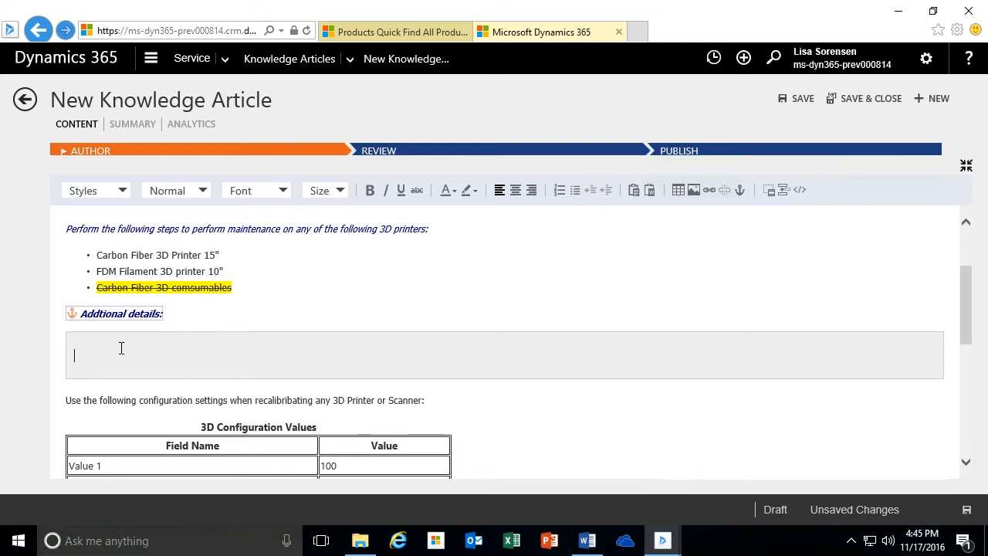
Step: Enter 'The information outlined in these steps are only related to the specific models listed in the article.' in the div container
type("The information outlined in these s")
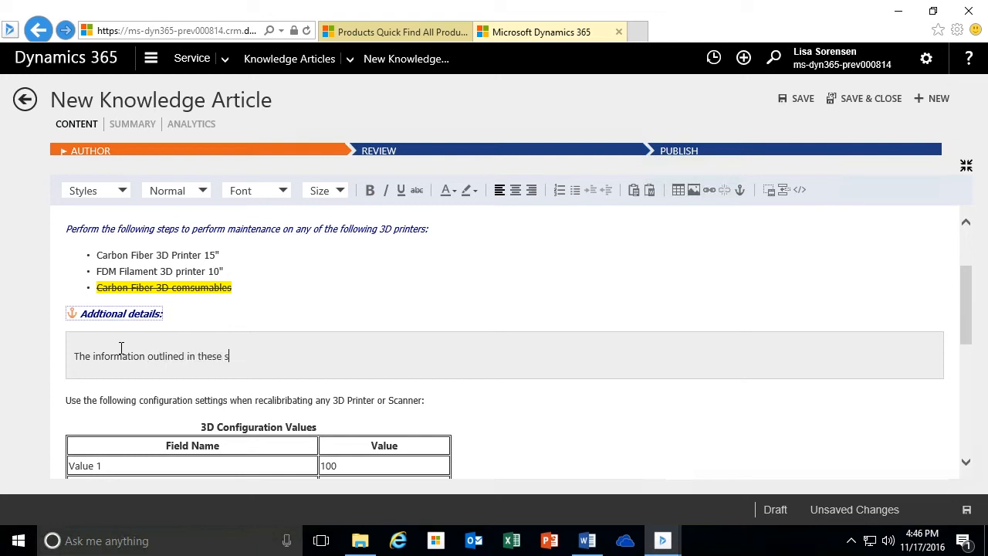
type("teps are only related to the ")
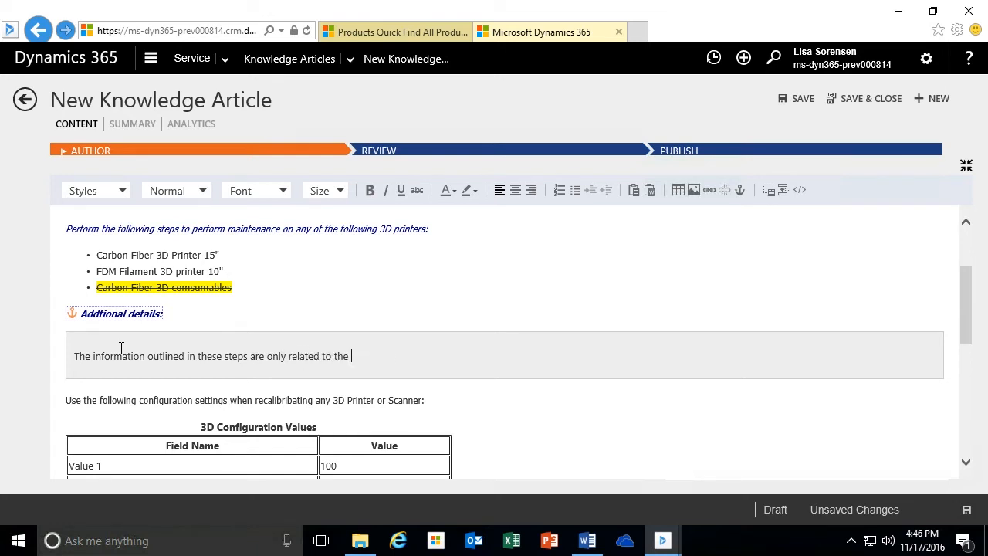
type("specific")
type(" modules")
key("BackSpace")
key("BackSpace")
key("BackSpace")
type("els in")
key("BackSpace")
key("BackSpace")
type("luste")
key("BackSpace")
key("BackSpace")
key("BackSpace")
key("BackSpace")
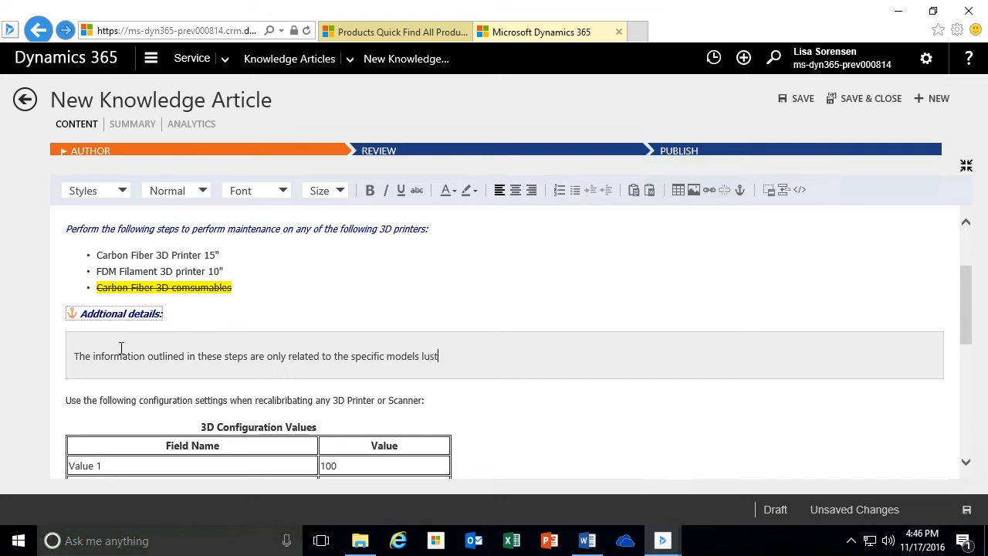
type("isted in the ar")
key("BackSpace")
key("BackSpace")
key("BackSpace")
key("BackSpace")
left_click(66, 401)
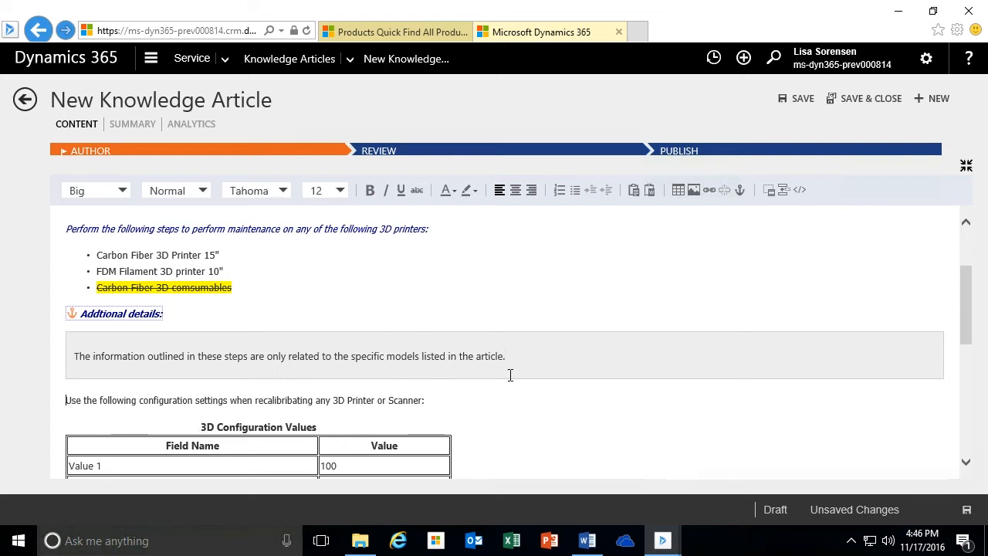
Step: Save the new knowledge article on 3D printer maintenance
scroll(510, 375, "down", 5)
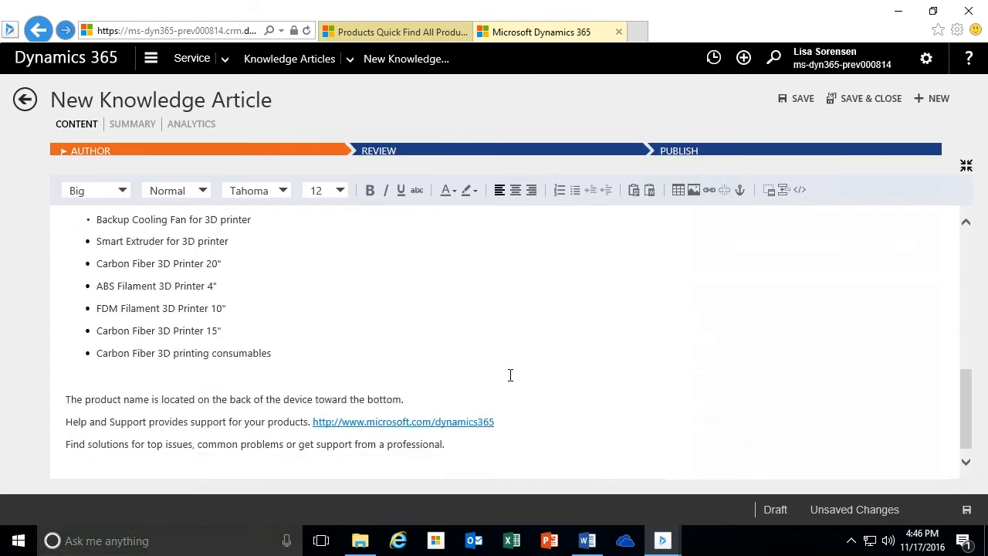
scroll(510, 375, "up", 3)
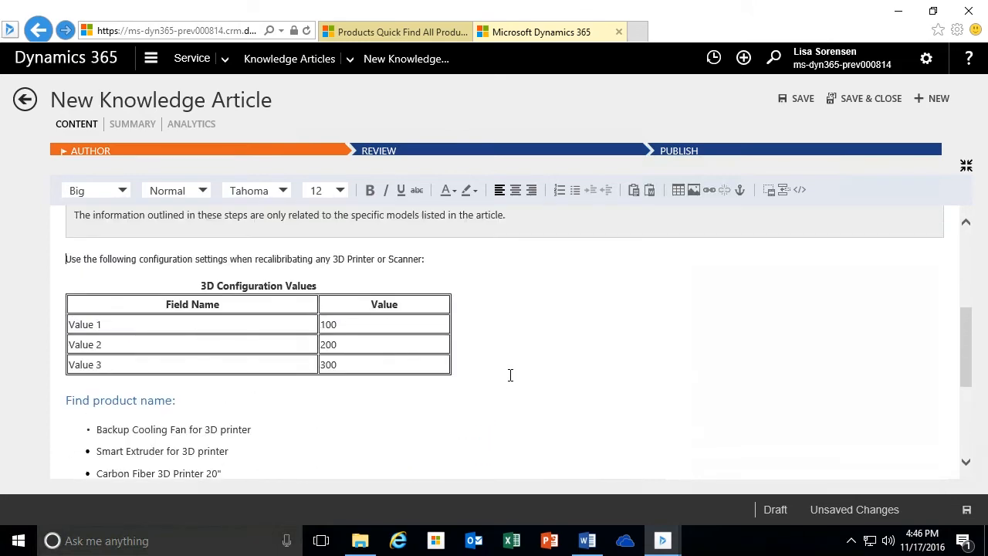
scroll(510, 375, "up", 5)
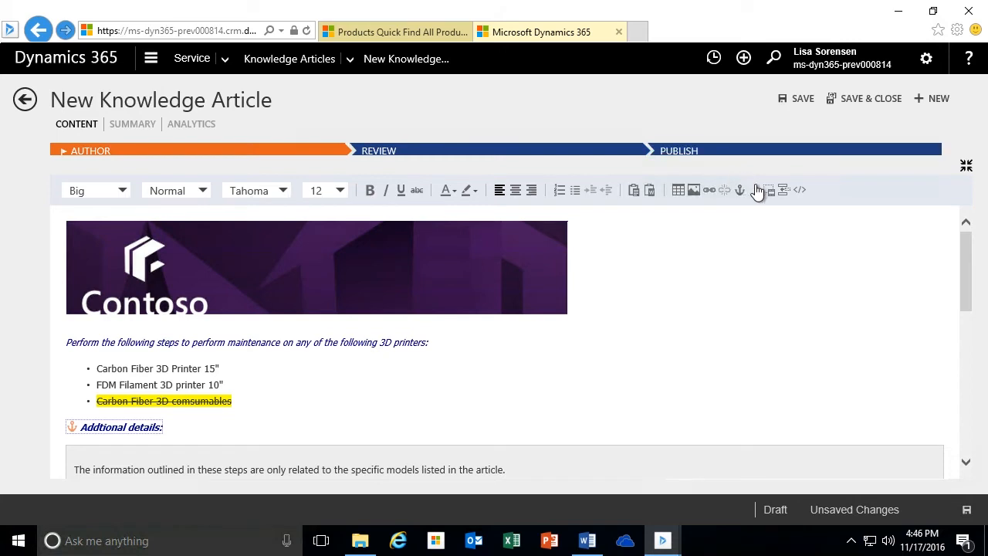
left_click(796, 100)
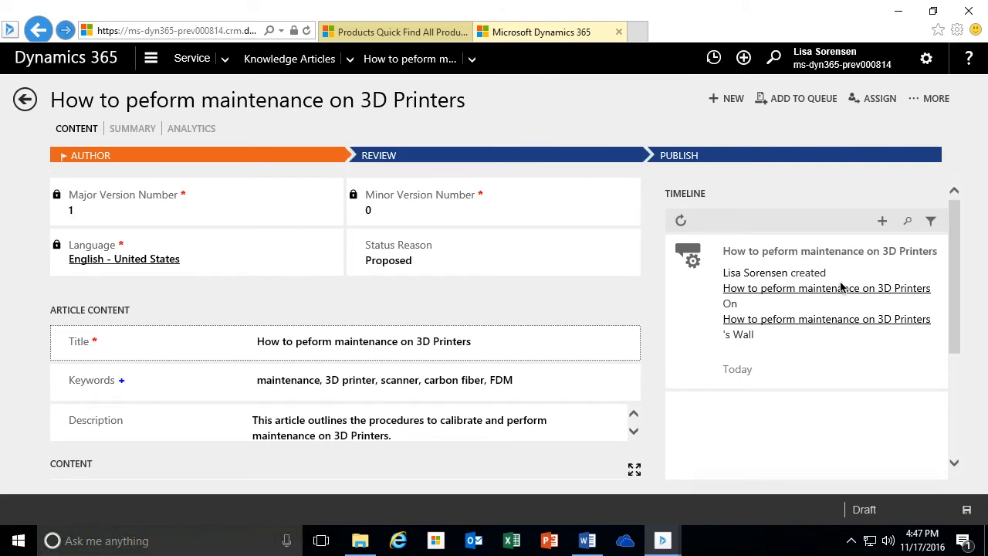
Step: Correct the spelling in the article's title so it reads 'How to perform maintenance on 3D Printers'
scroll(955, 273, "down", 1)
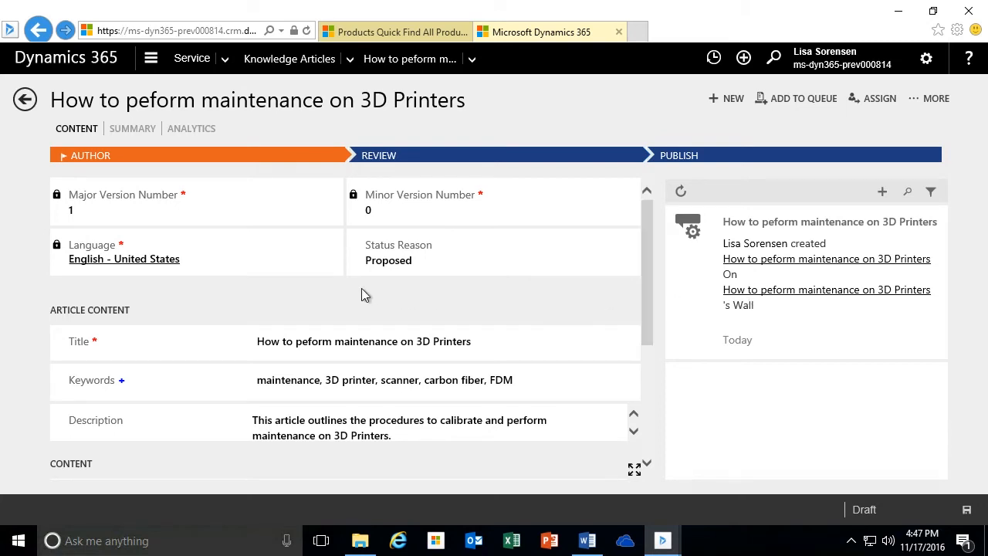
left_click(312, 342)
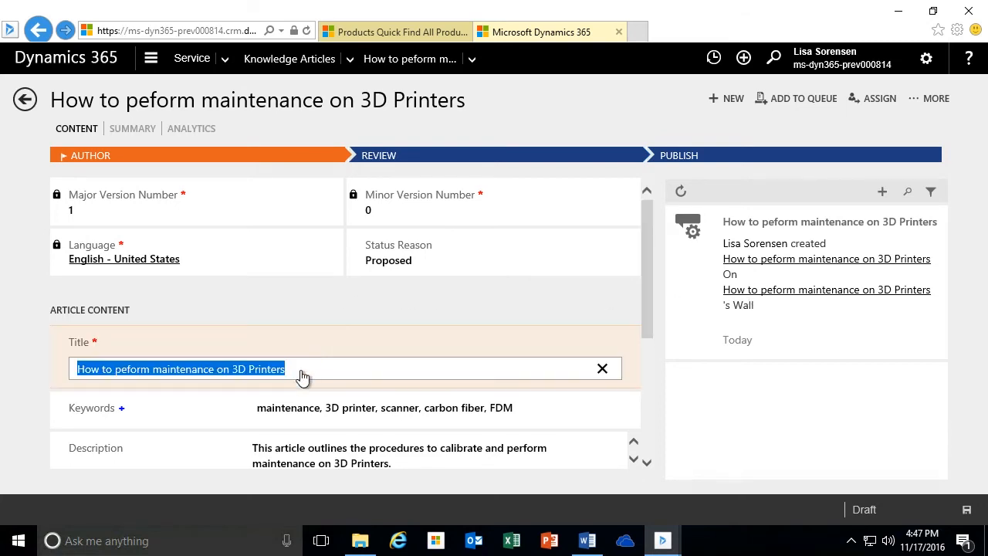
left_click(126, 371)
type("r")
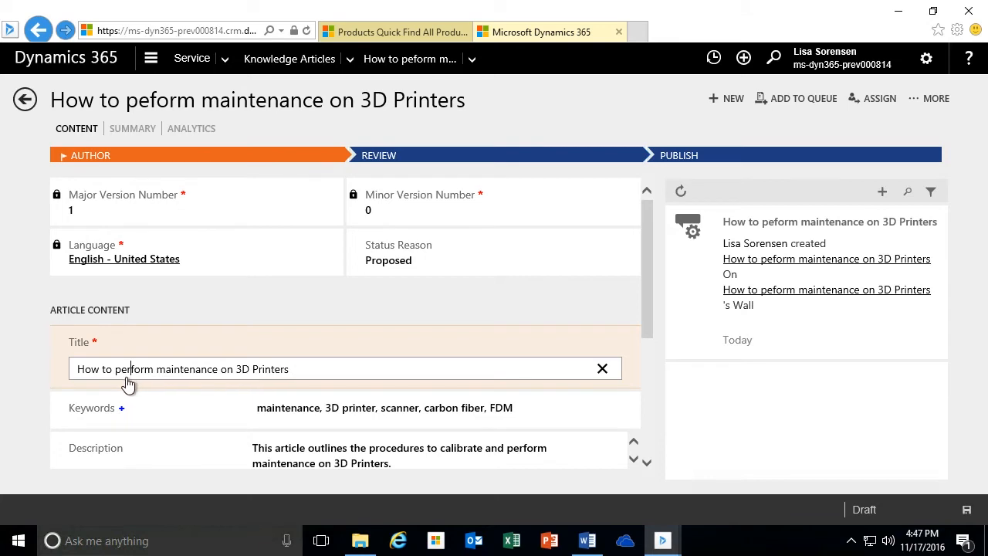
left_click(648, 321)
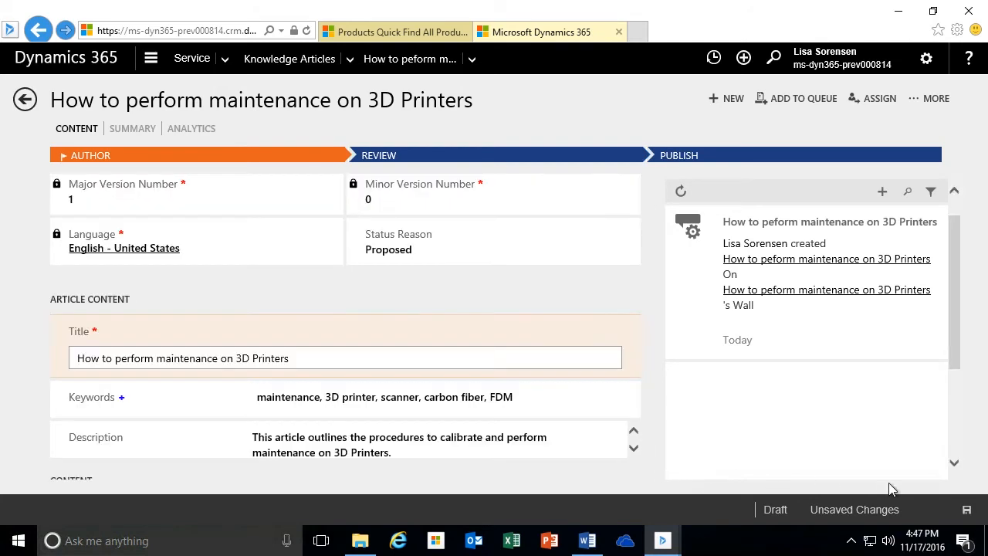
Step: Save the knowledge article with its corrected title
left_click(968, 515)
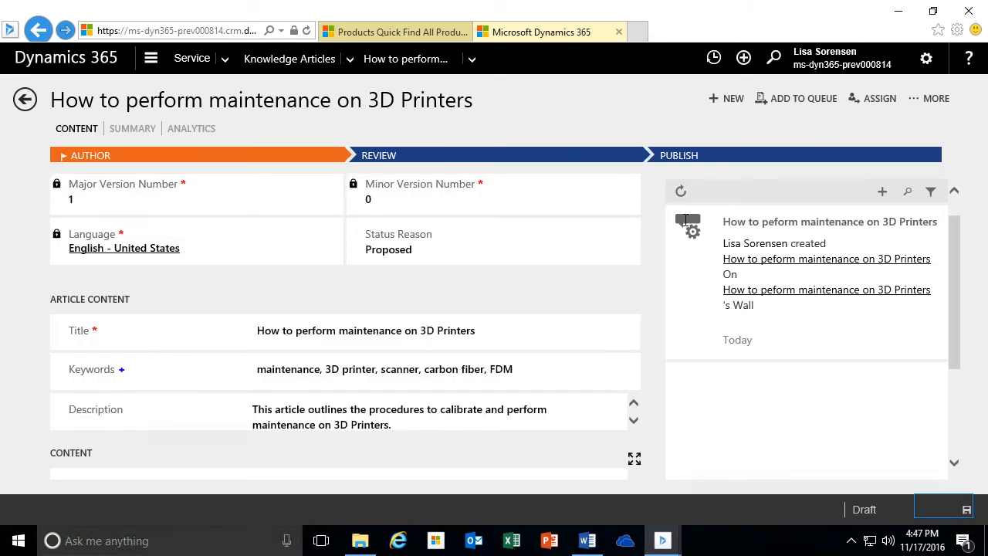
scroll(642, 289, "down", 5)
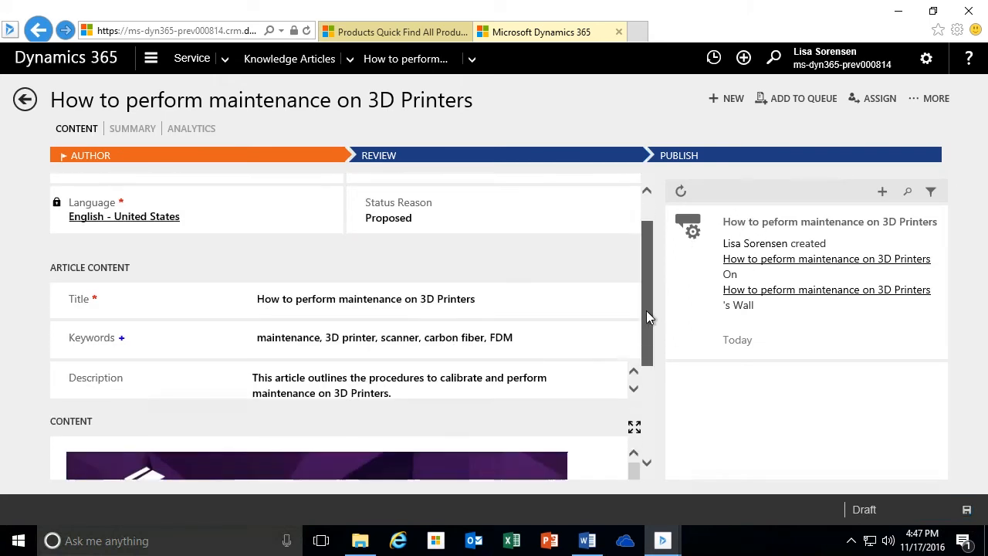
left_click_drag(652, 387, 651, 275)
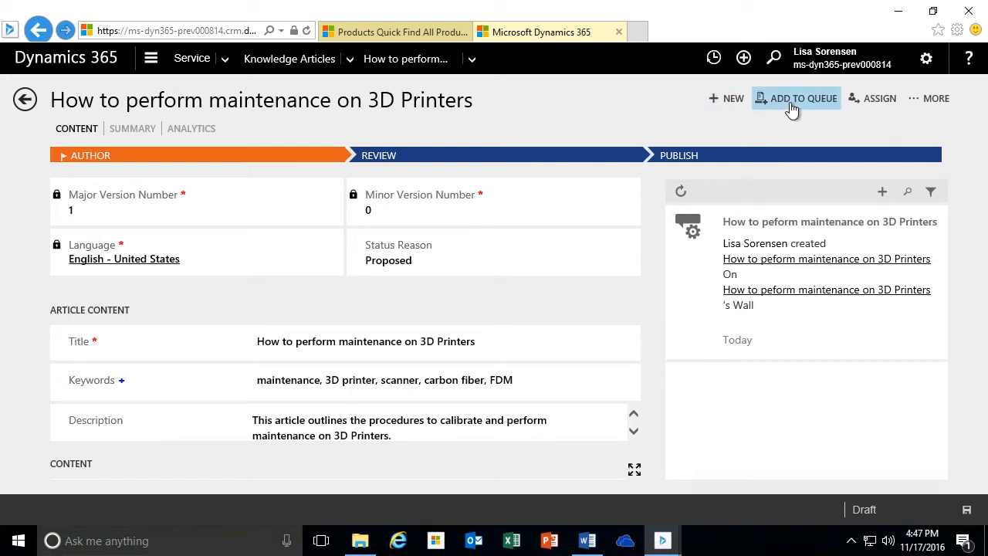
Step: Examine the article's additional commands and review its full content in the expanded editor, from the banner to the product name list
left_click(938, 106)
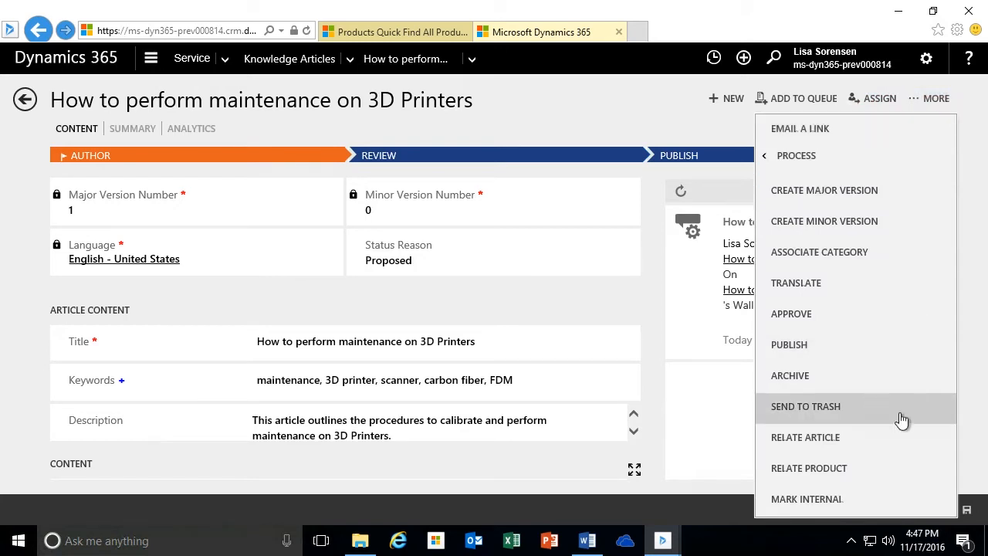
left_click(531, 118)
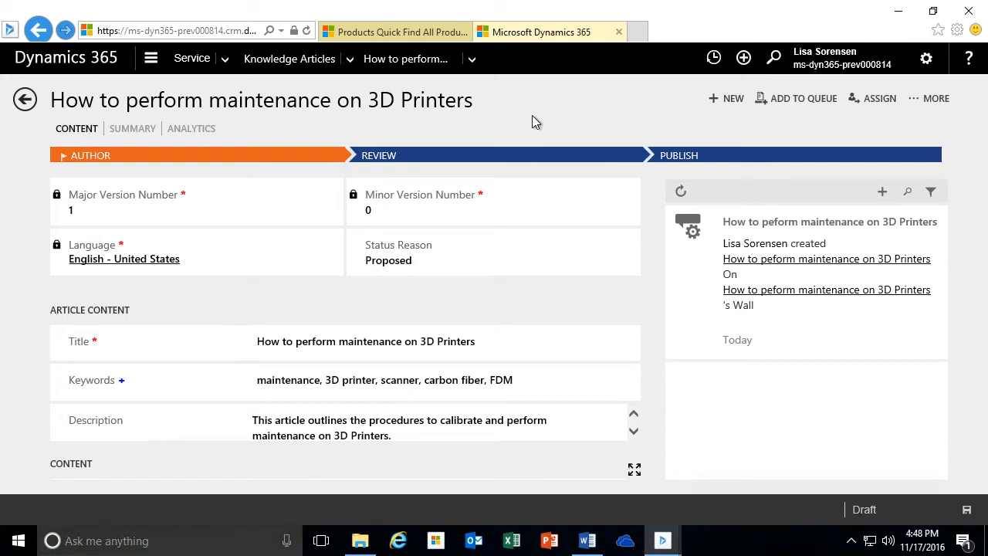
scroll(647, 324, "down", 1)
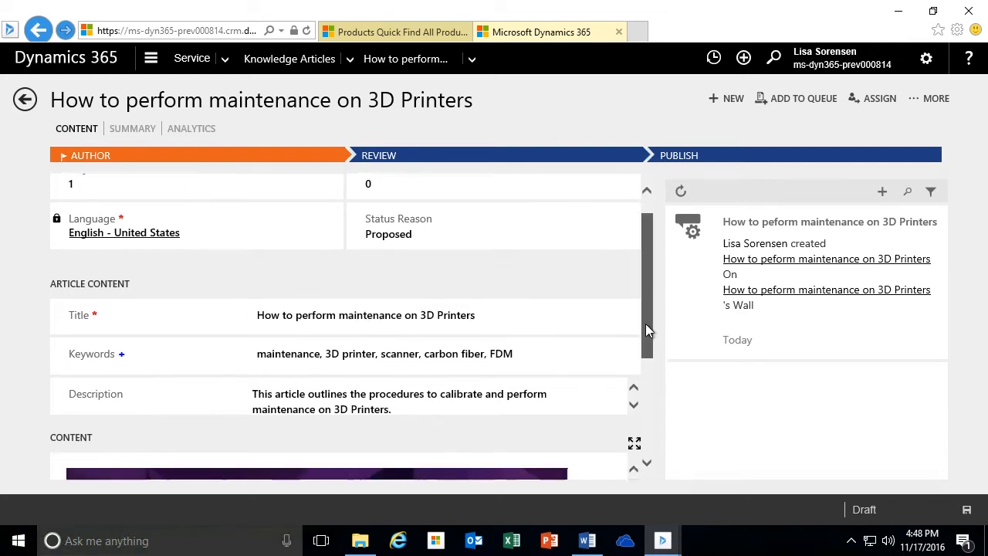
scroll(647, 328, "down", 5)
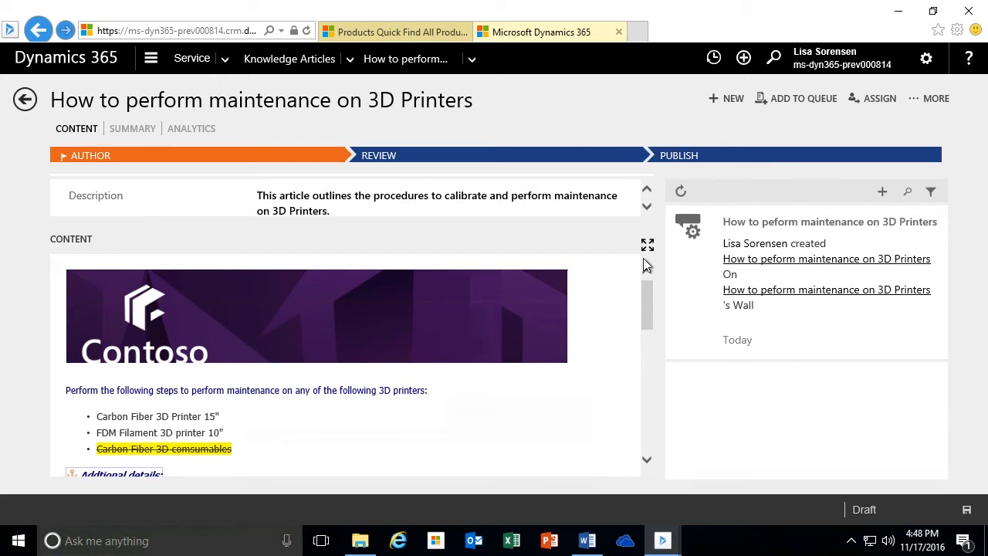
scroll(647, 259, "up", 5)
scroll(646, 278, "down", 5)
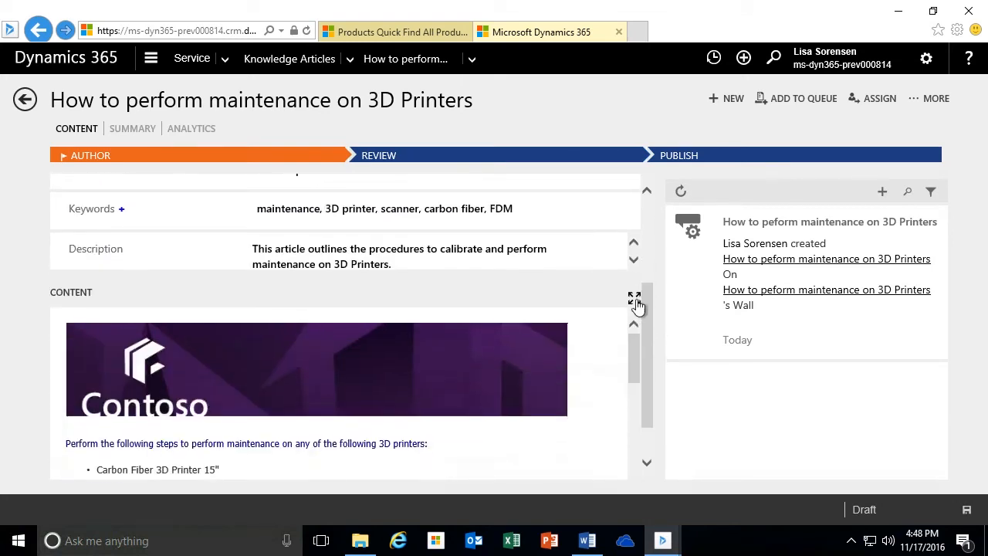
left_click(633, 296)
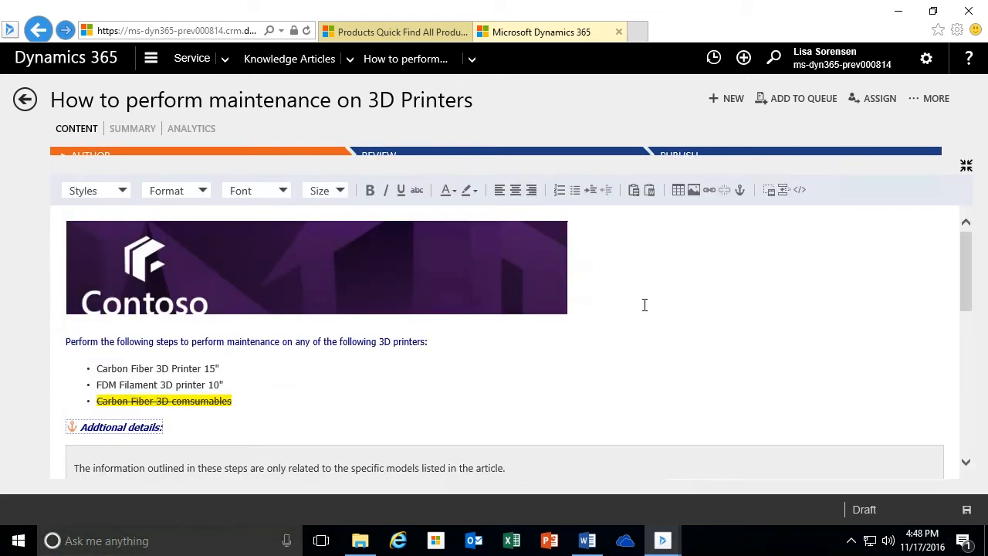
scroll(645, 307, "down", 10)
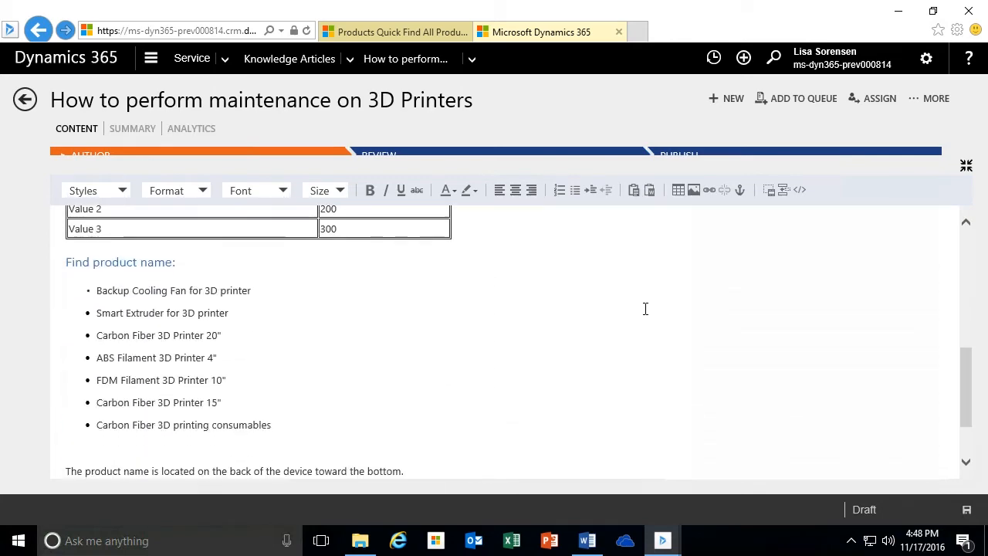
scroll(646, 309, "up", 10)
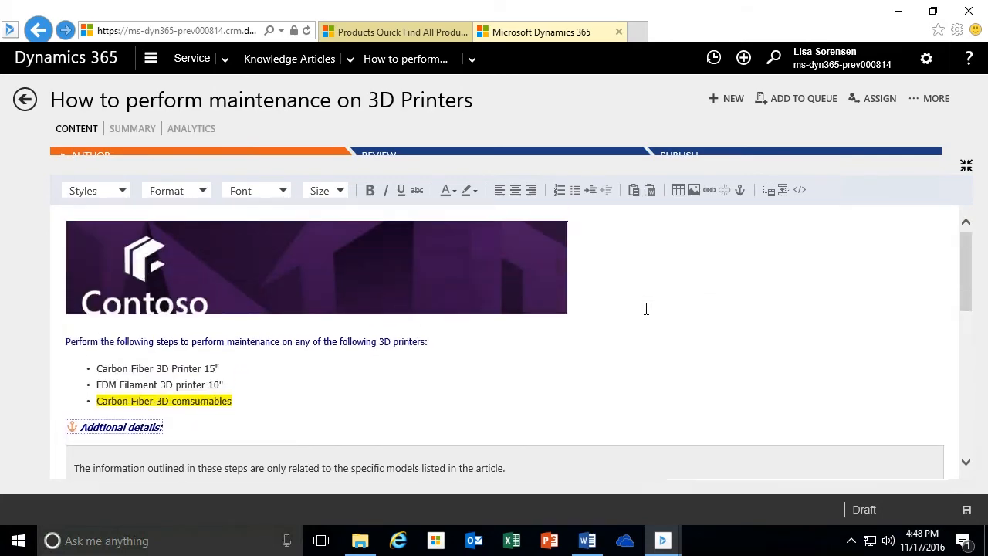
left_click(966, 165)
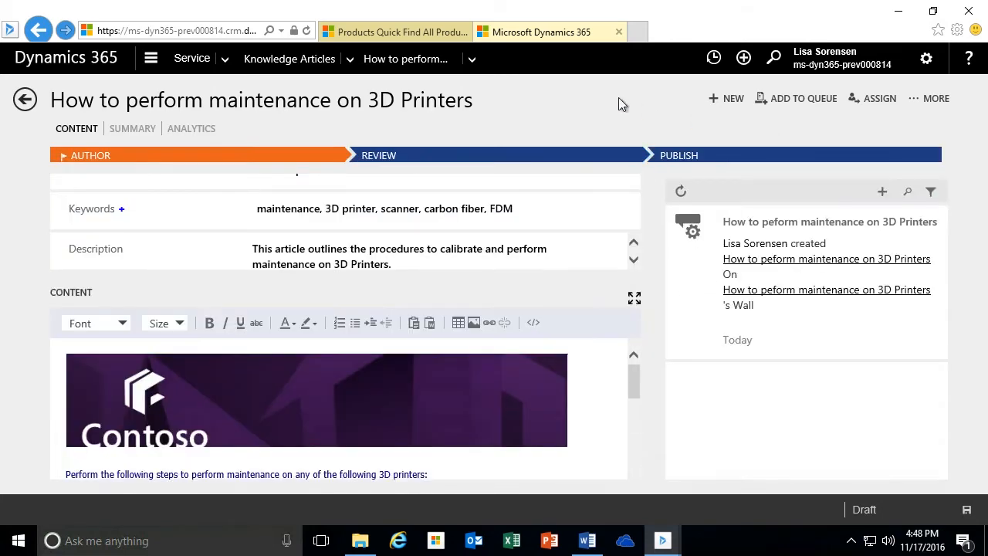
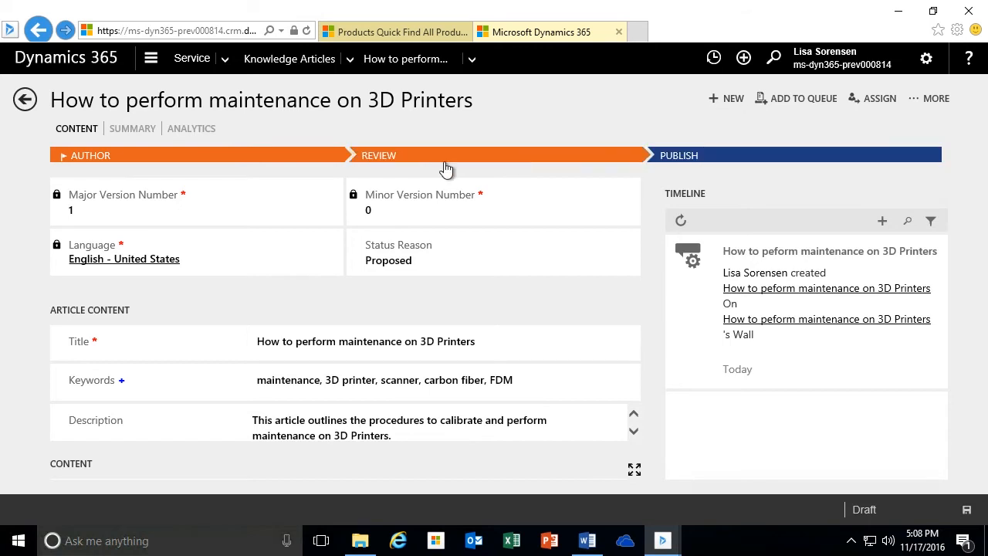
Step: Set the article subject to Products, found under Query, in the Author stage of the process
left_click(104, 160)
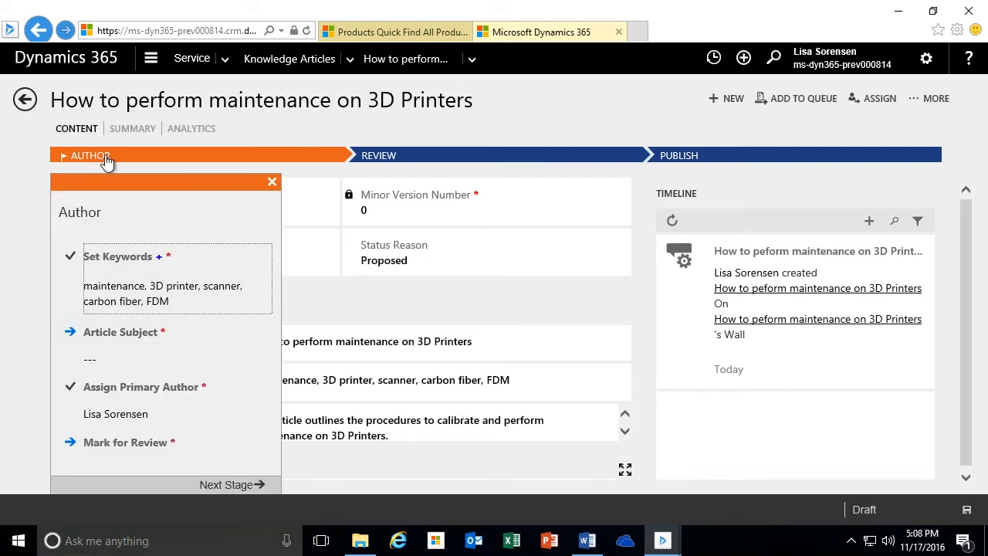
mouse_move(274, 279)
left_mouse_down()
mouse_move(276, 324)
mouse_move(280, 269)
left_mouse_up()
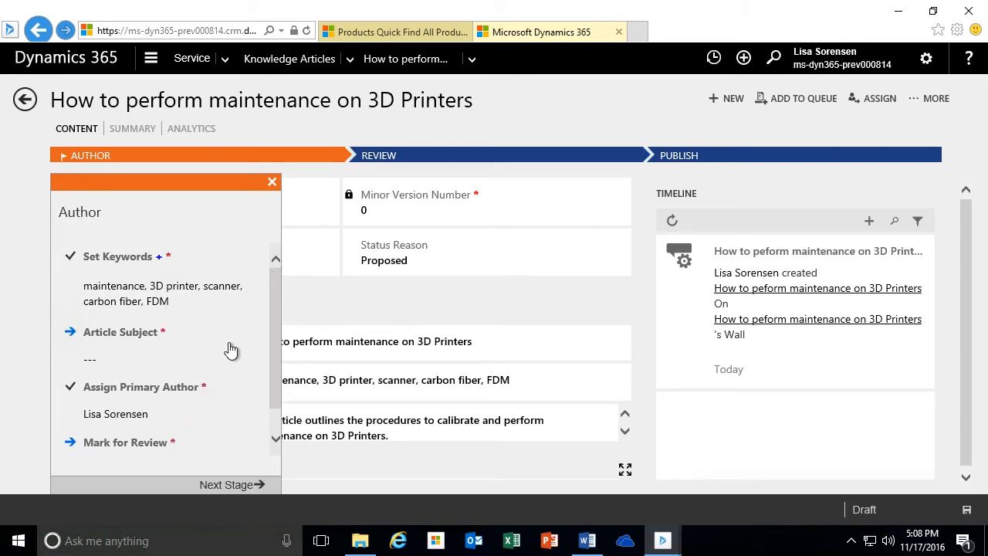
left_click(119, 355)
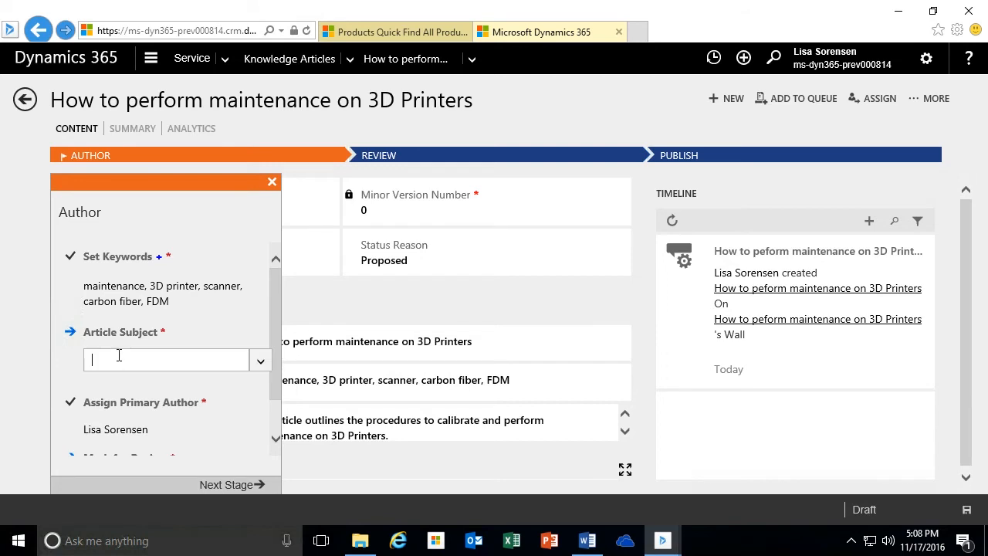
left_click(259, 362)
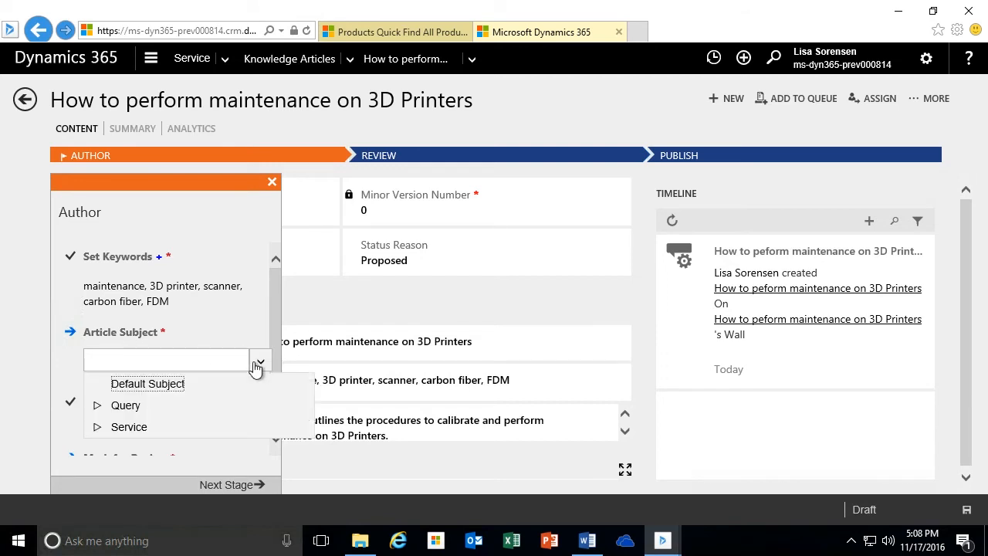
left_click(97, 406)
left_click(149, 448)
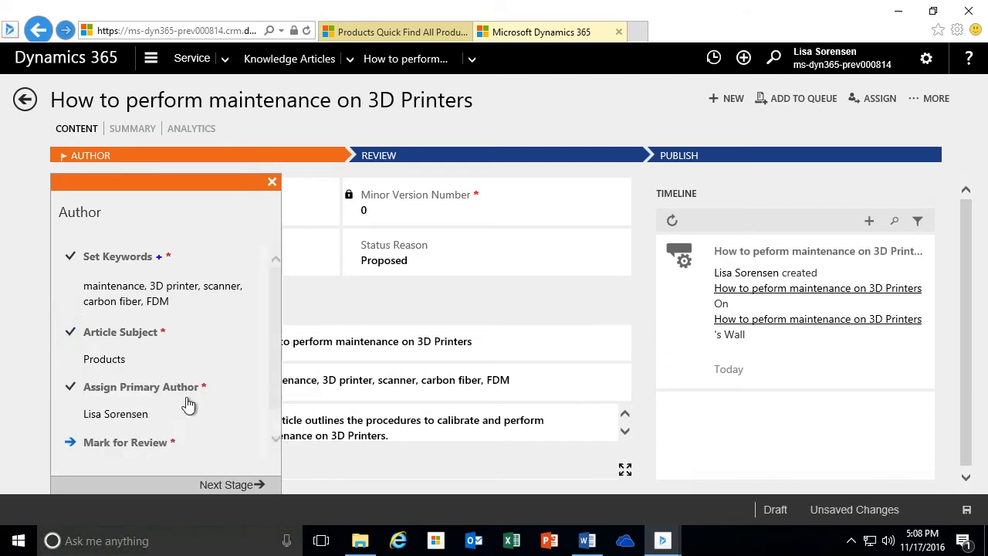
Step: Mark the article for review as complete and advance the process to the Review stage
left_click_drag(272, 290, 273, 312)
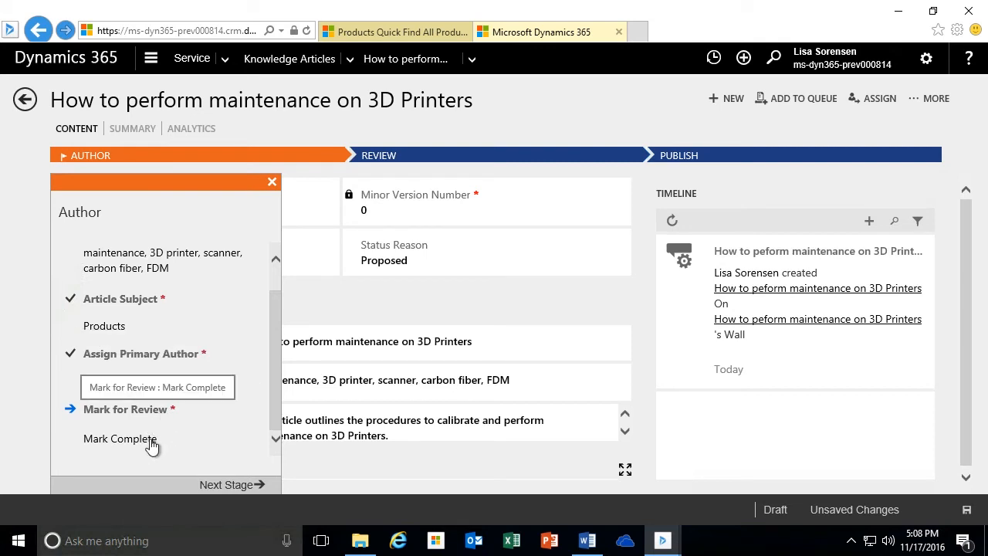
left_click(106, 441)
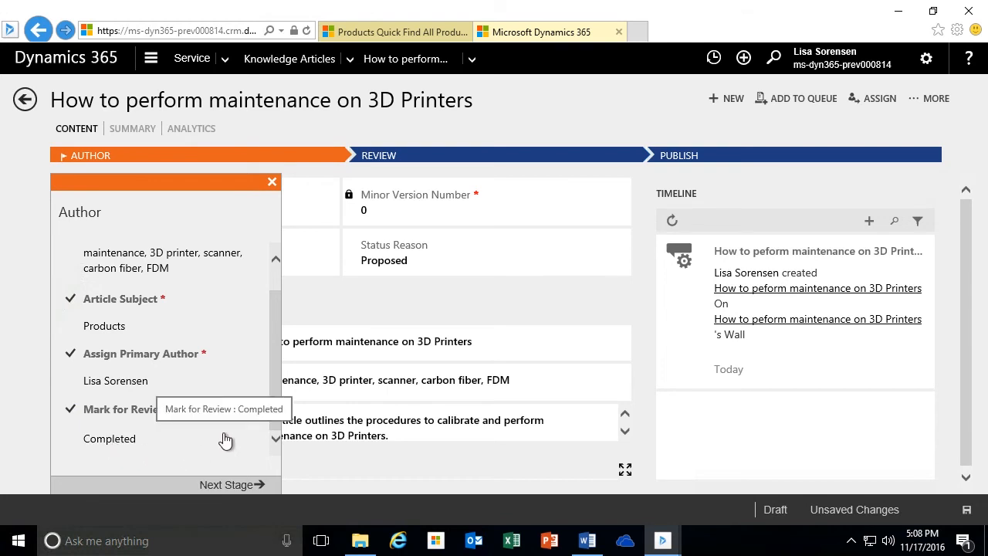
left_click(227, 485)
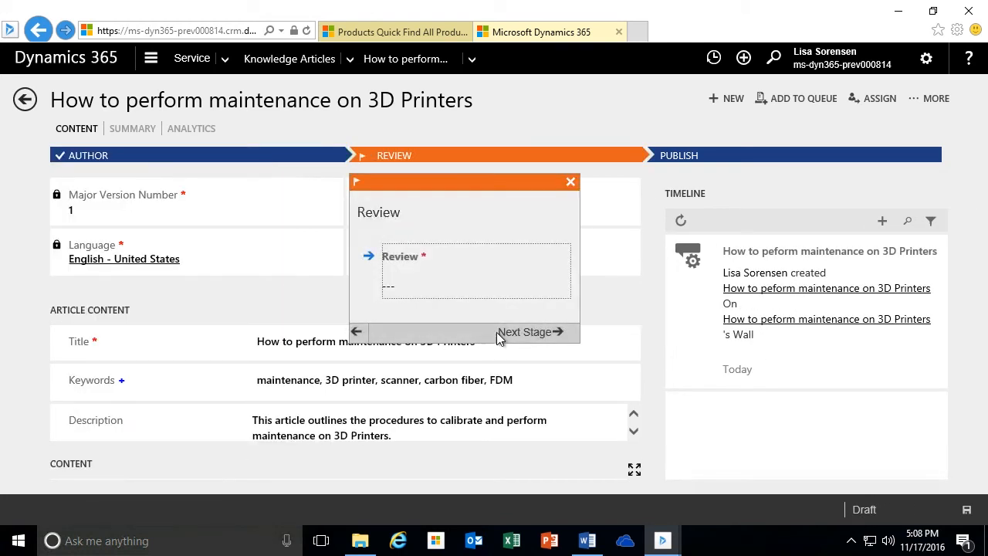
left_click(290, 304)
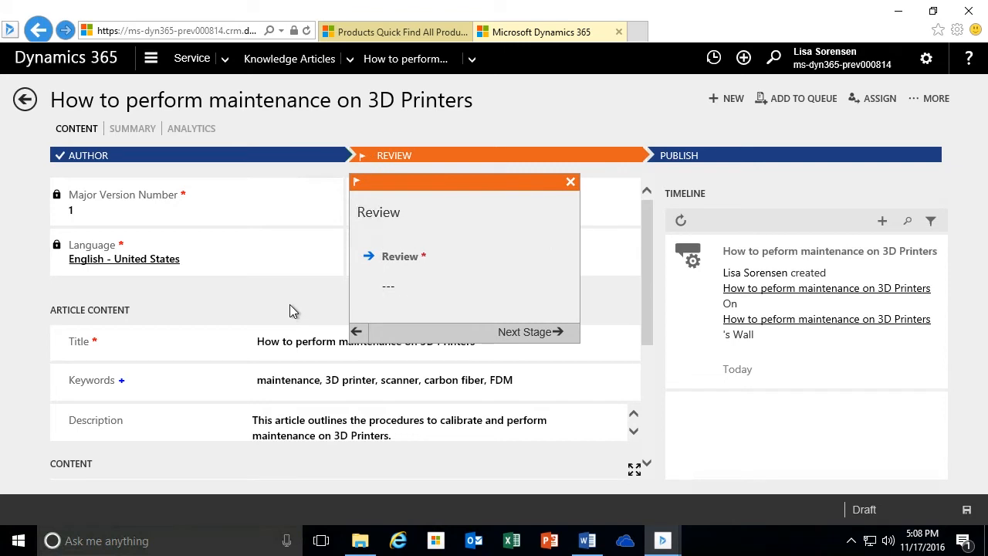
left_click(571, 183)
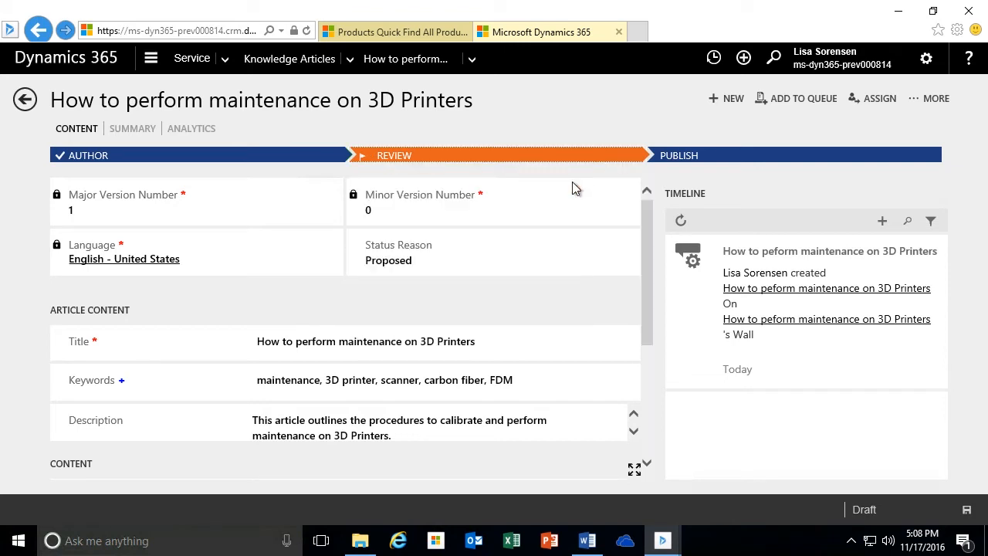
Step: Set the Review field to Approved in the Review stage and confirm approval of this article version
left_click(428, 157)
left_click(398, 283)
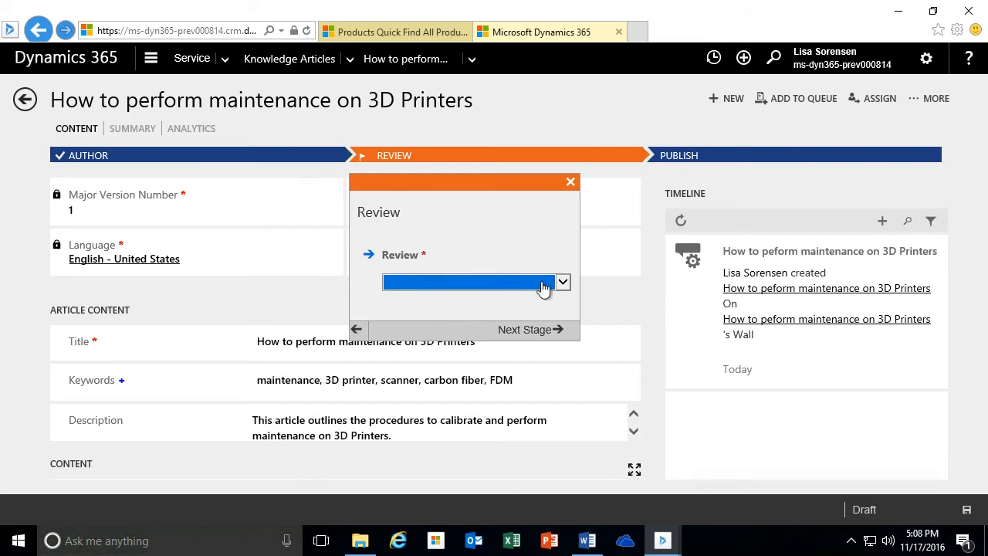
left_click(562, 284)
left_click(425, 300)
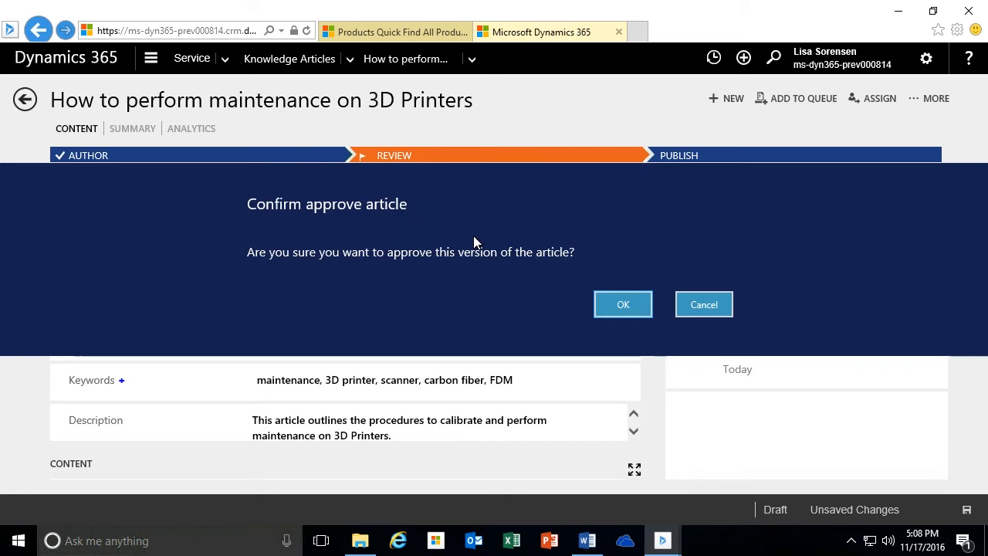
left_click(624, 305)
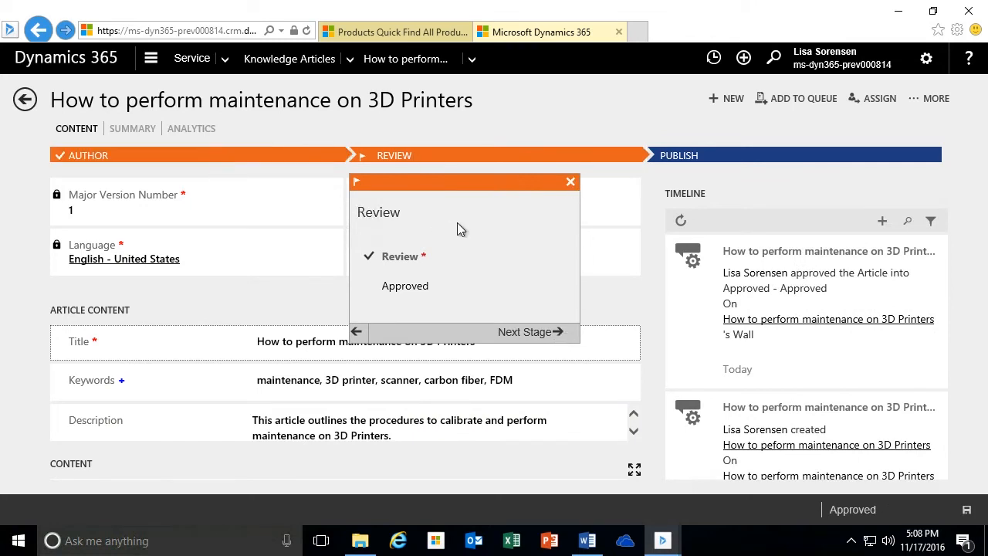
left_click(571, 181)
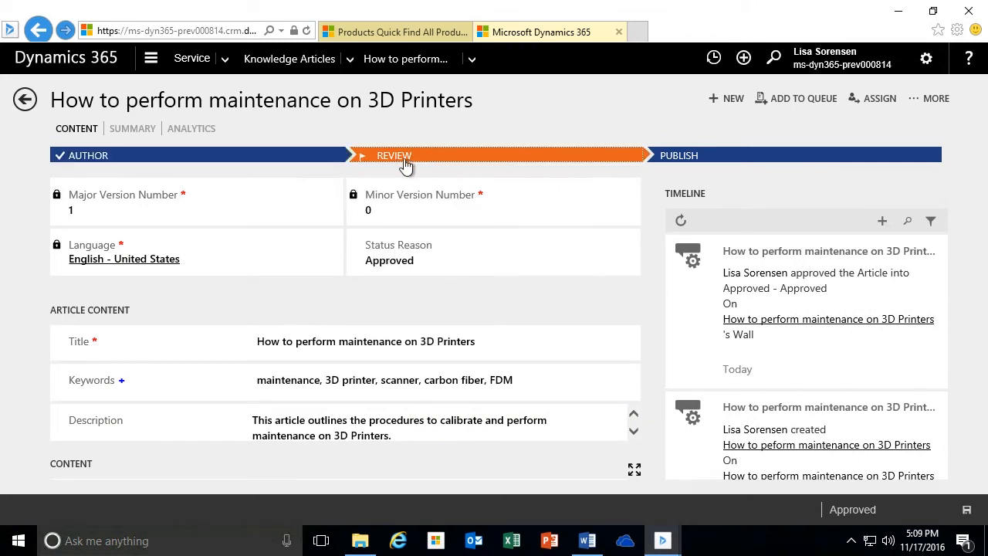
left_click(385, 157)
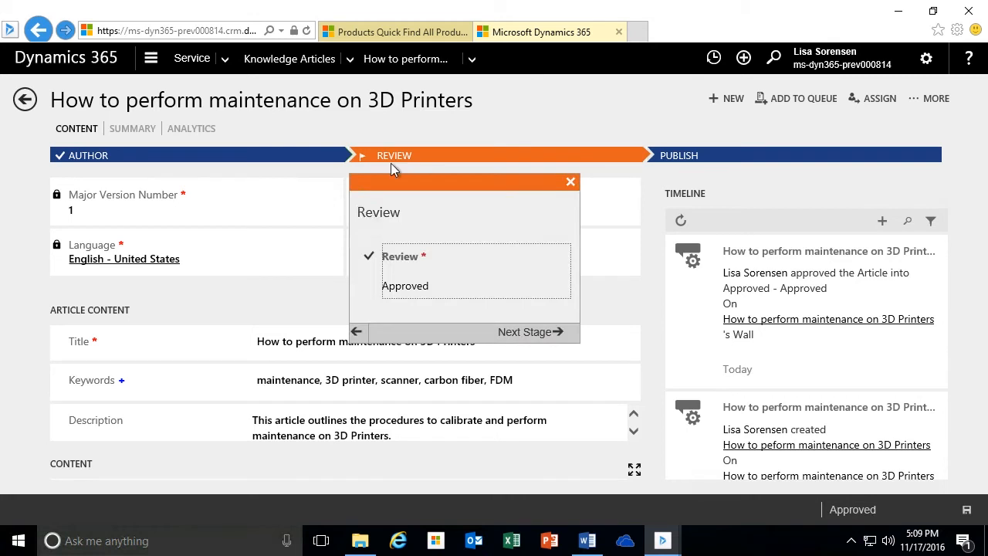
left_click(570, 181)
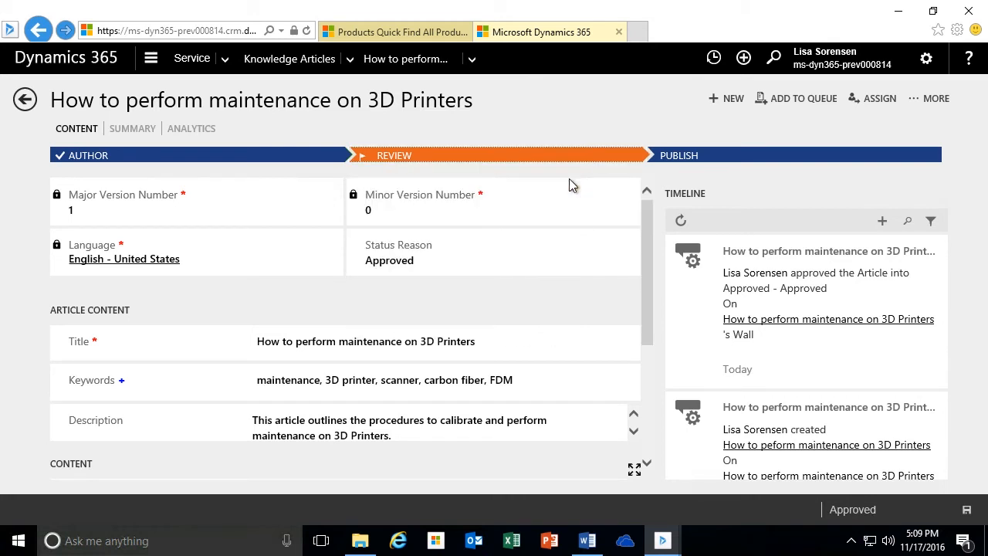
Step: Examine the posts in the article's timeline and the activity types that can be added to it
left_click_drag(954, 246, 956, 310)
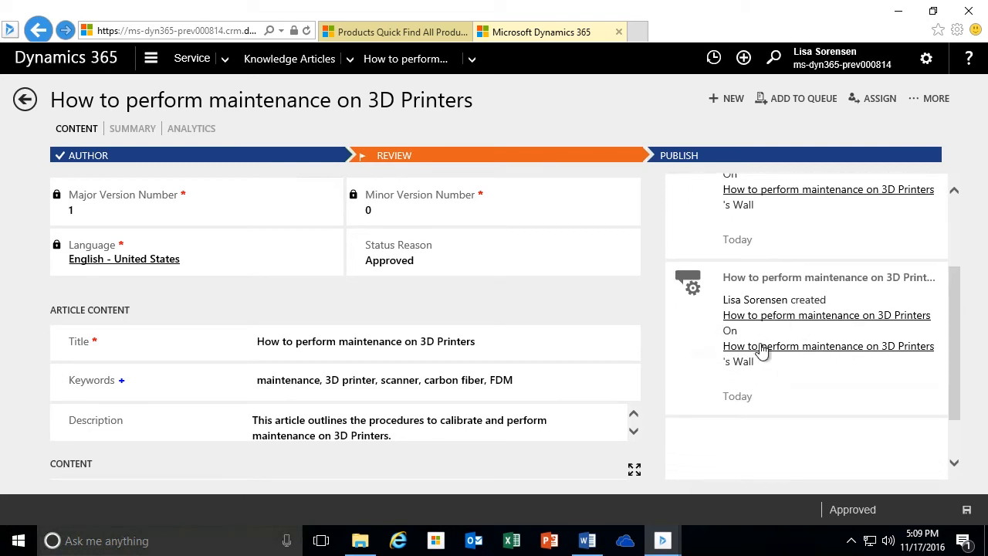
left_click_drag(952, 307, 964, 203)
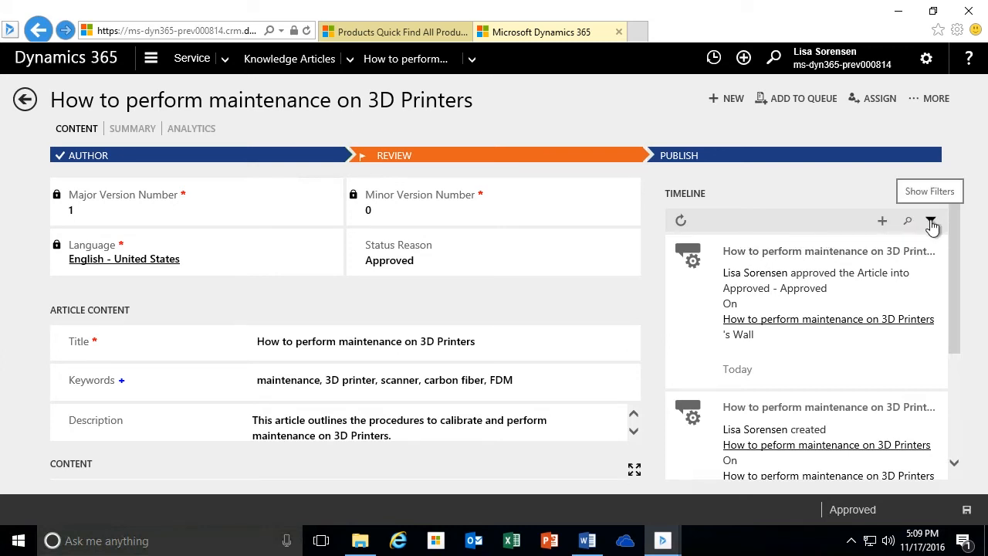
left_click(883, 223)
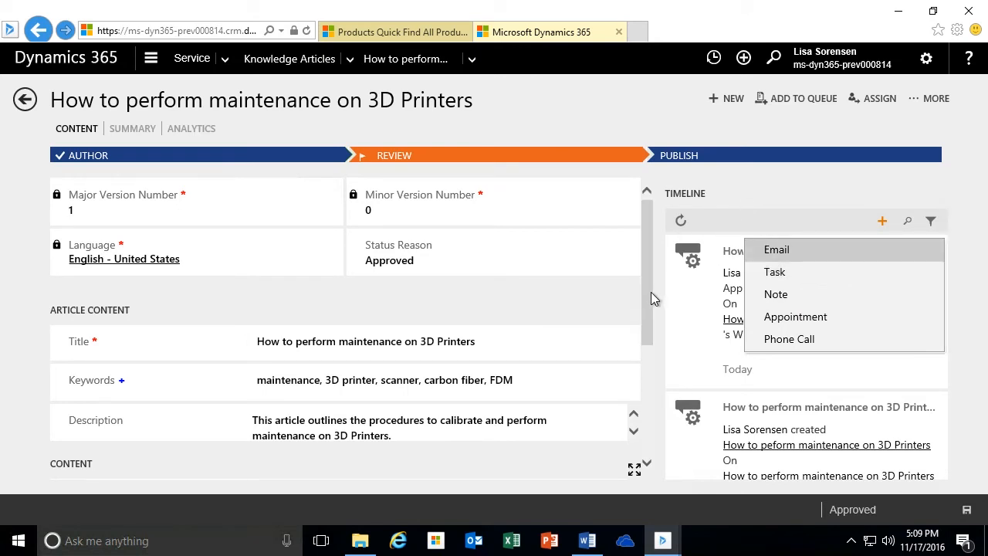
left_click(896, 194)
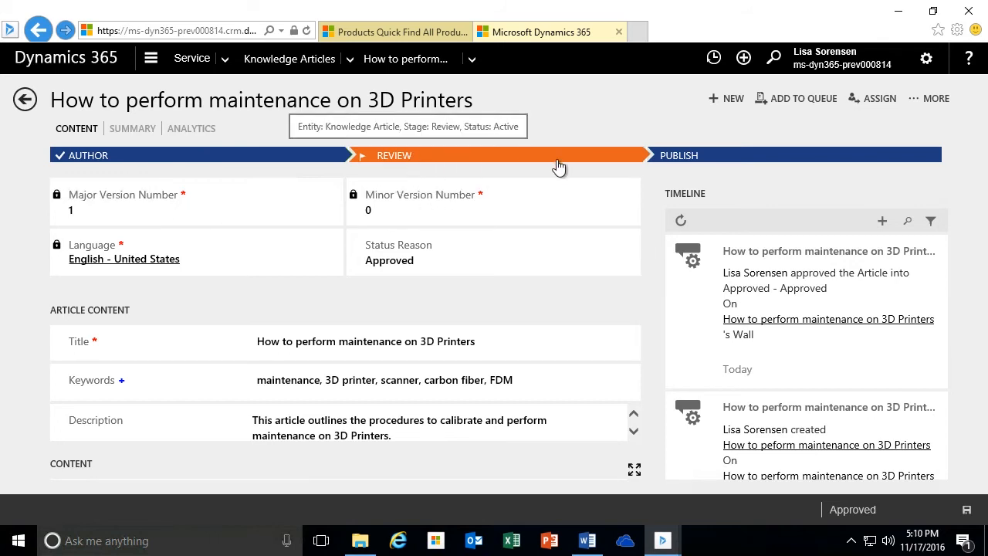
Step: Advance the article's process from Review to the Publish stage and dismiss the stage details
left_click(585, 161)
left_click(536, 335)
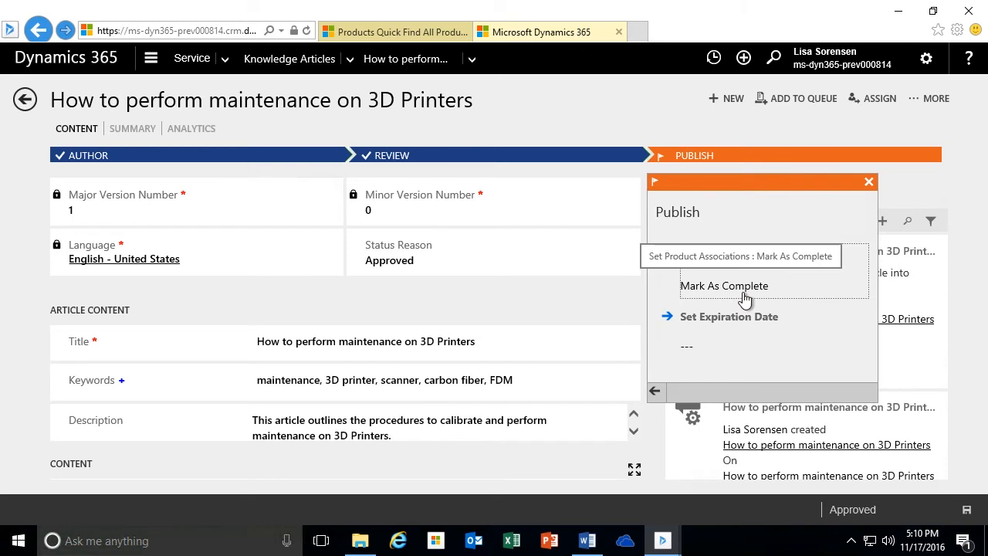
left_click(869, 182)
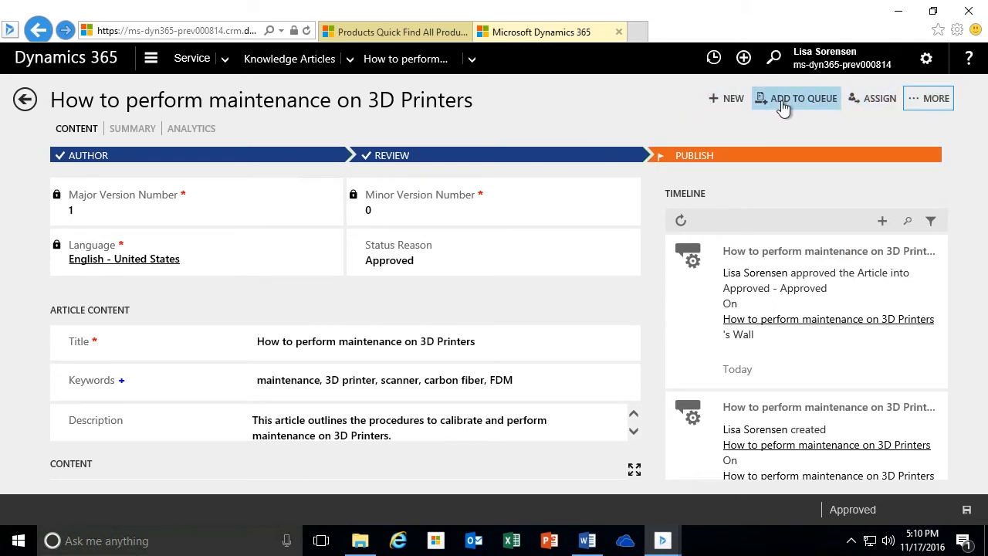
Step: Relate the product Carbon Fiber 3D Printer 20" to the 3D printer maintenance article
left_click(934, 101)
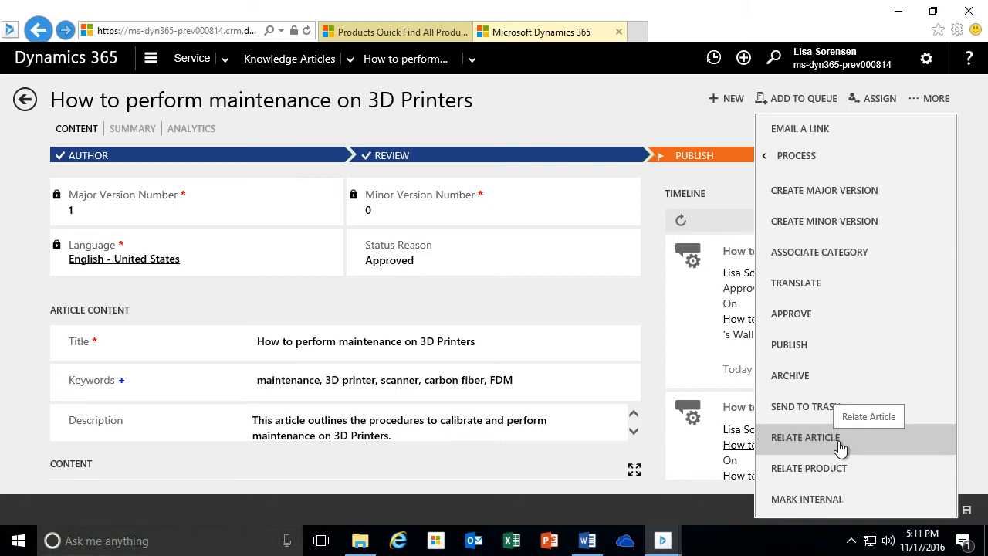
left_click(841, 472)
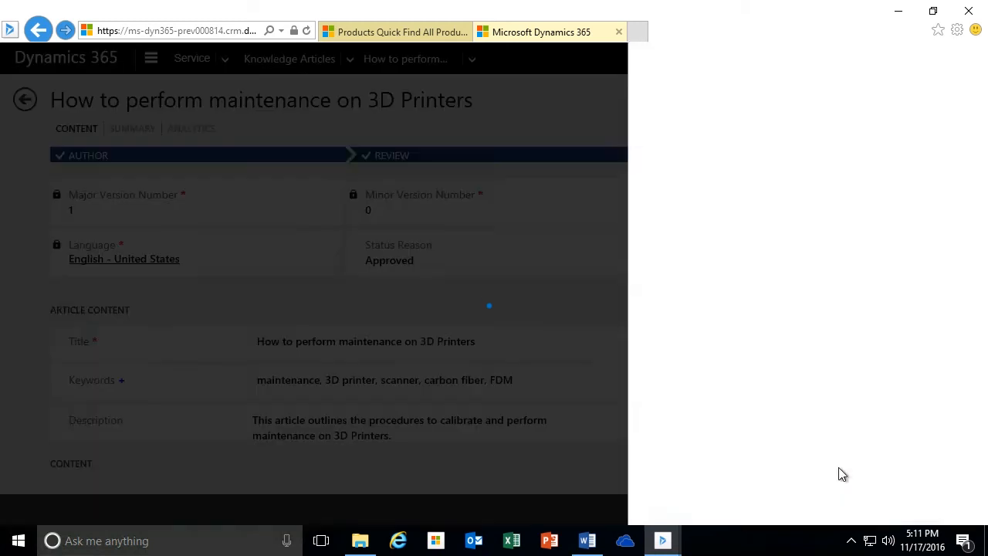
left_click(798, 99)
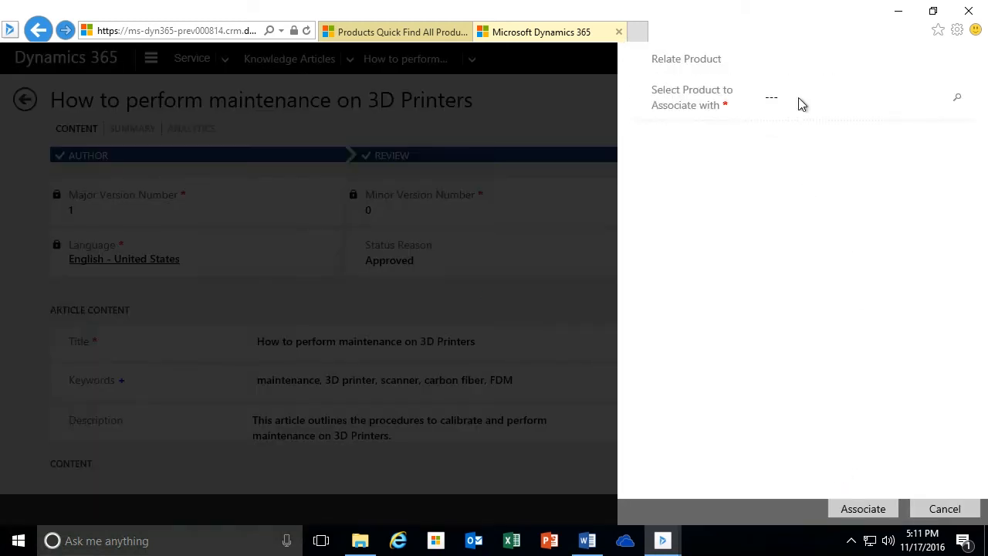
type("Cabo")
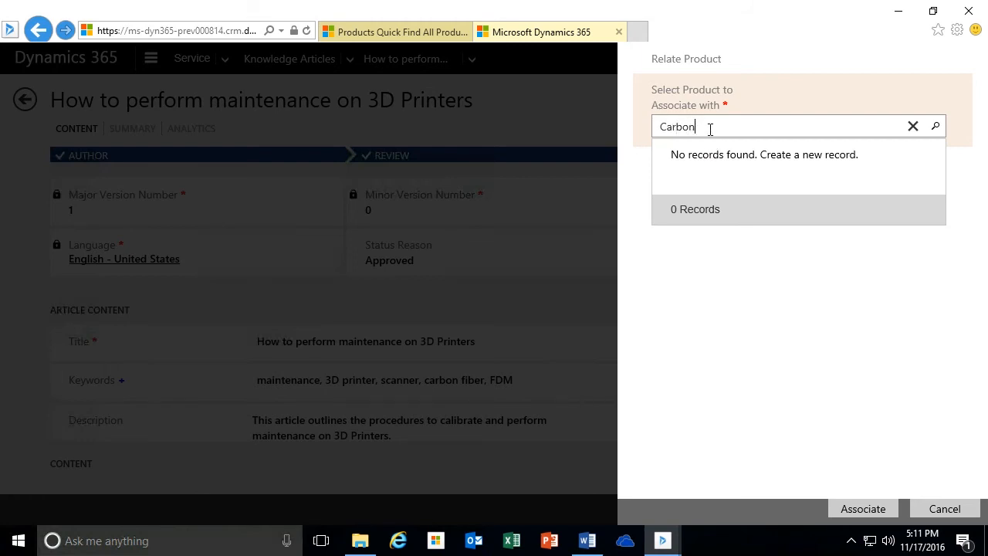
left_click(772, 173)
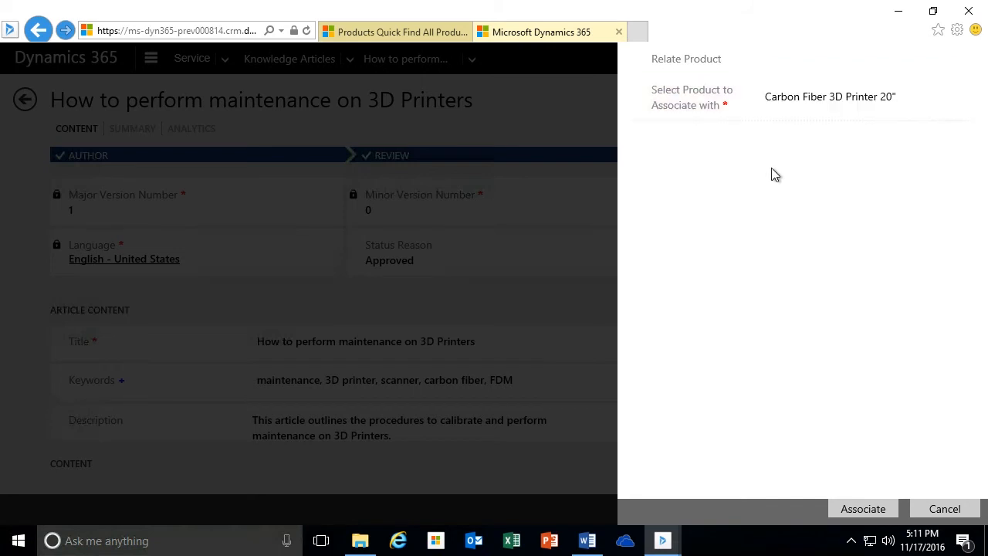
left_click(866, 509)
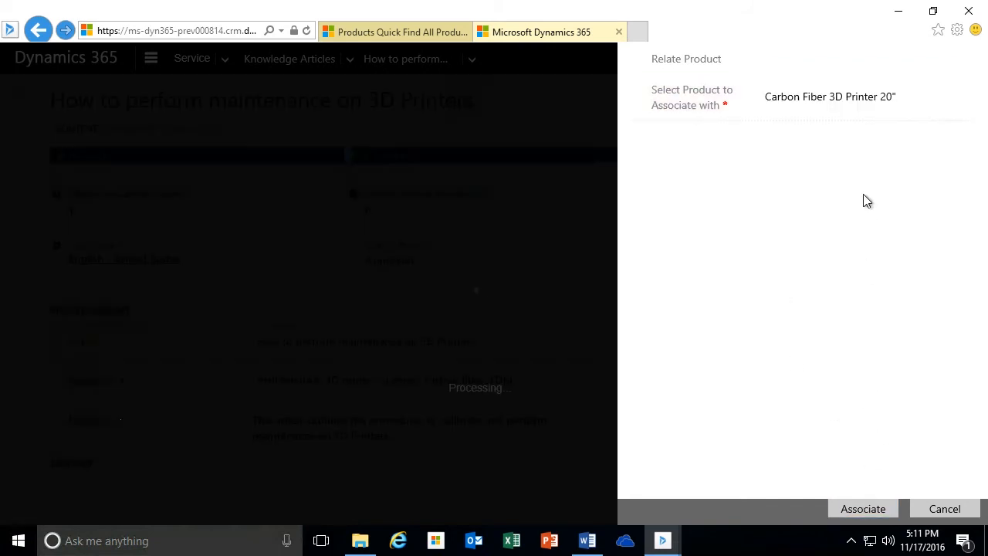
mouse_move(955, 235)
left_mouse_down()
mouse_move(951, 290)
mouse_move(948, 219)
left_mouse_up()
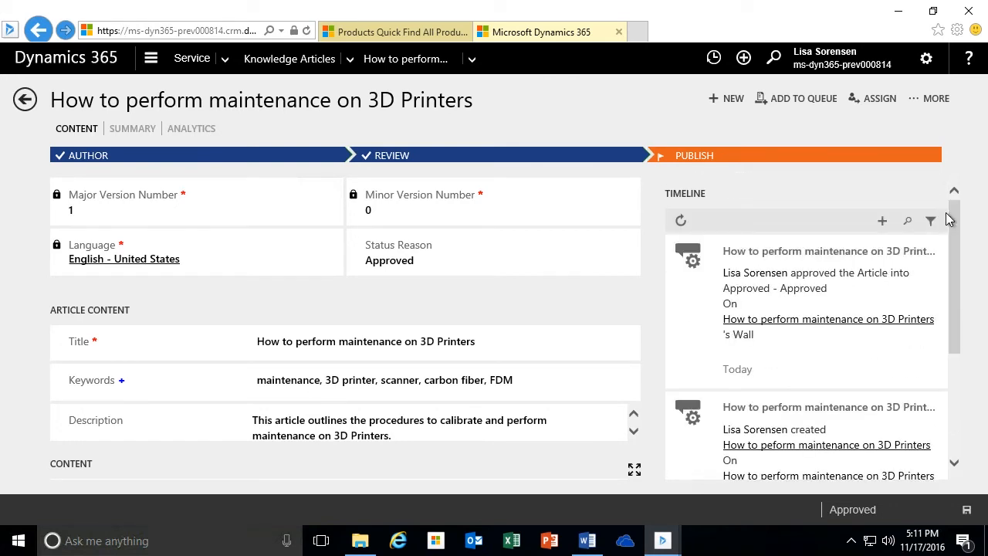
Step: Relate the product FDM Filament 3D Printer 10" to the same article
left_click(933, 98)
left_click(838, 469)
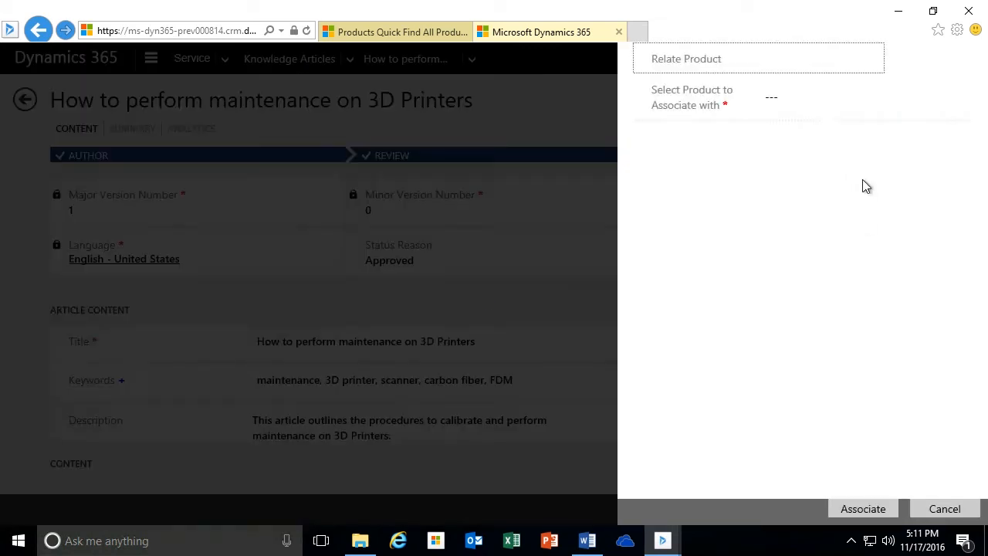
left_click(782, 100)
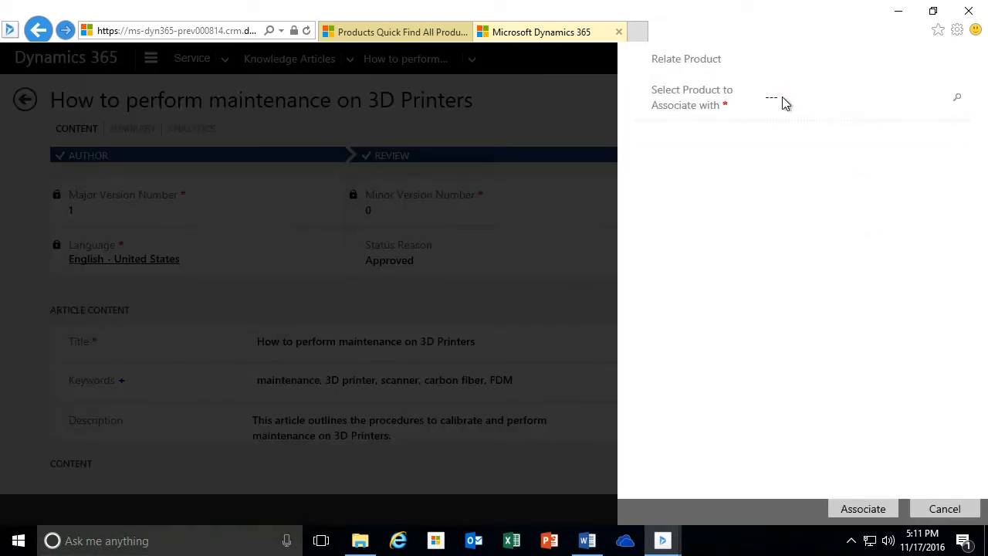
type("FDM")
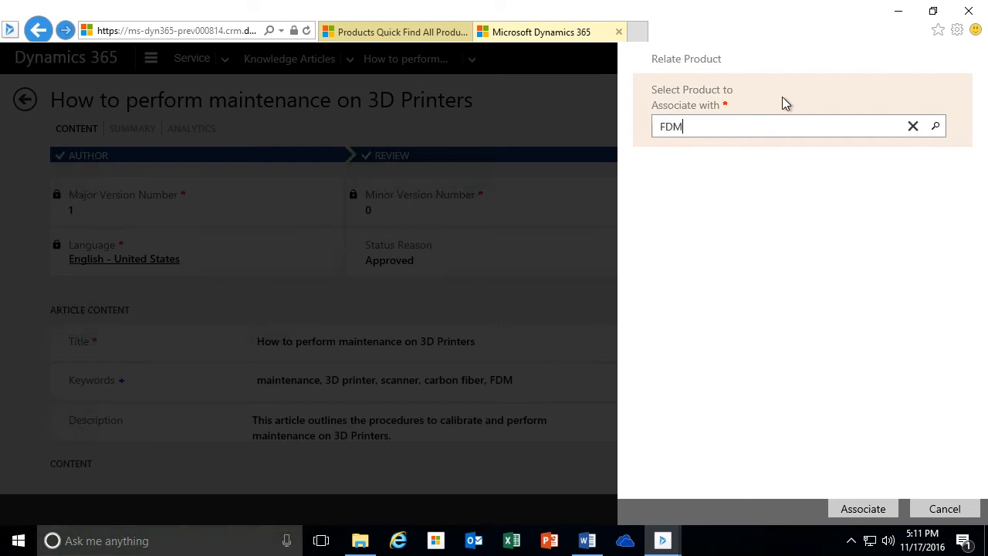
left_click(792, 165)
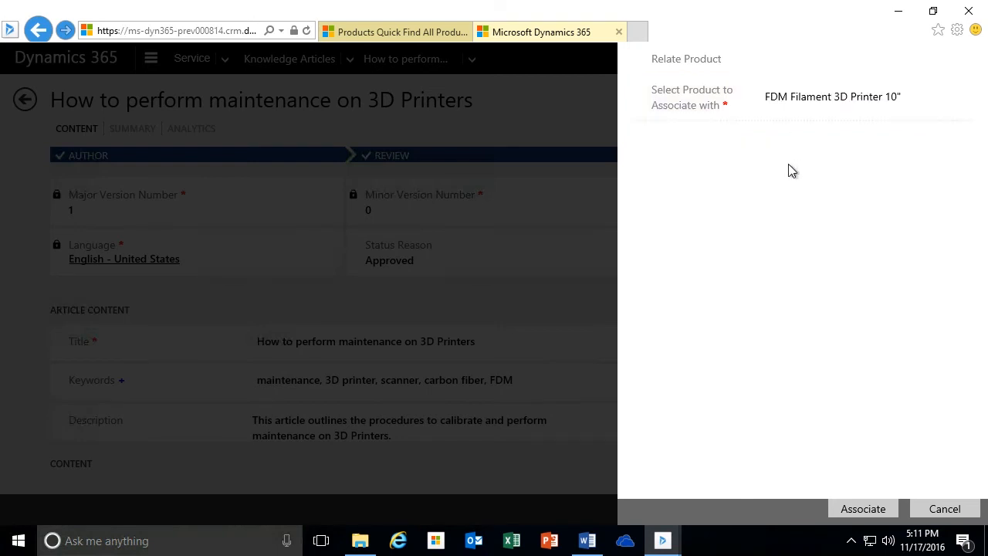
left_click(872, 509)
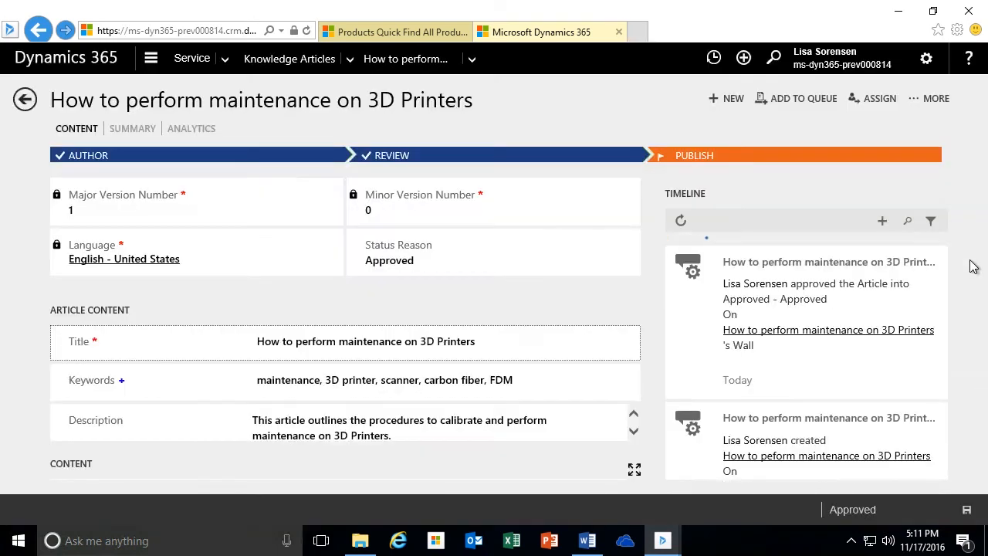
mouse_move(957, 246)
left_mouse_down()
mouse_move(958, 277)
mouse_move(957, 251)
left_mouse_up()
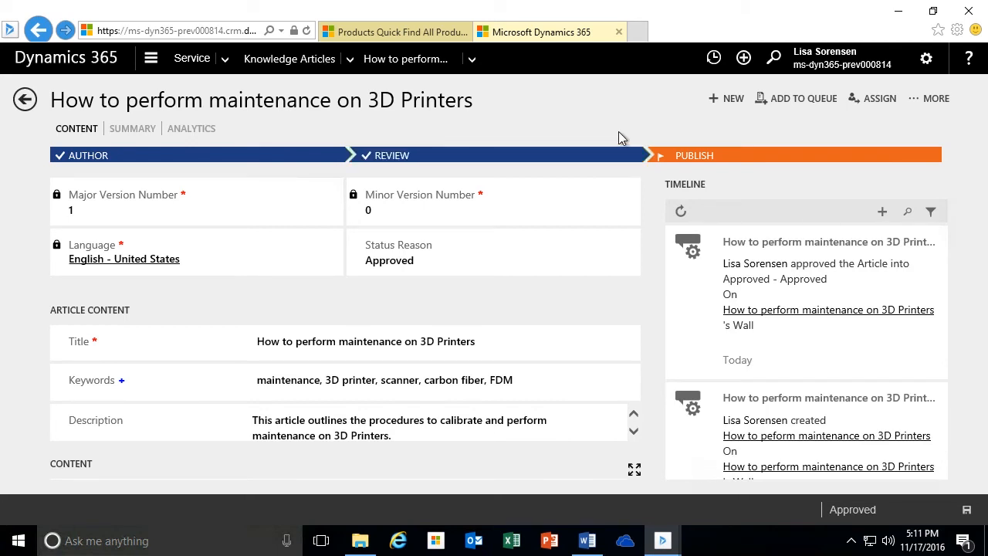
Step: In the Publish stage, mark Set Product Associations as complete and set the expiration date to 11/30/2017 12:00 AM
left_click(703, 157)
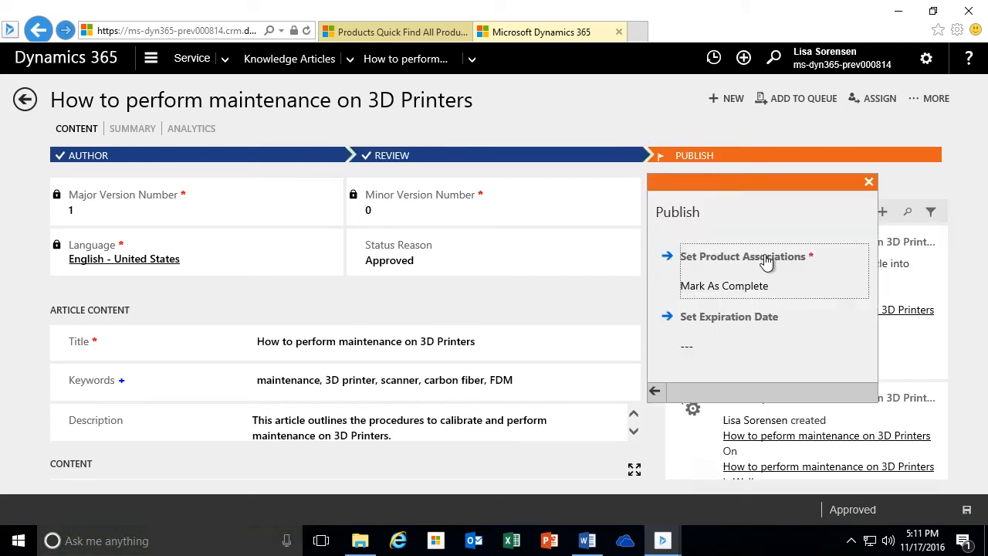
left_click(754, 287)
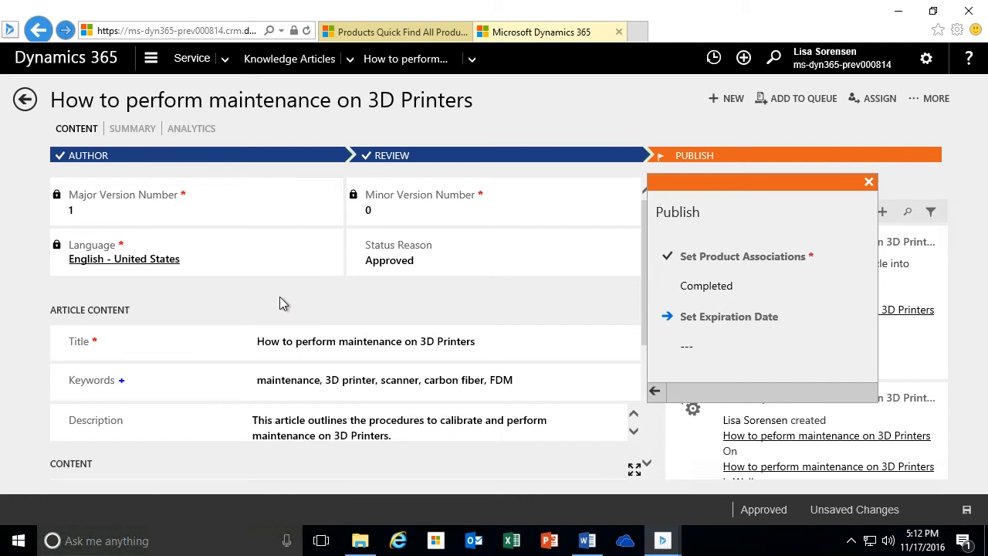
left_click(698, 351)
left_click(859, 348)
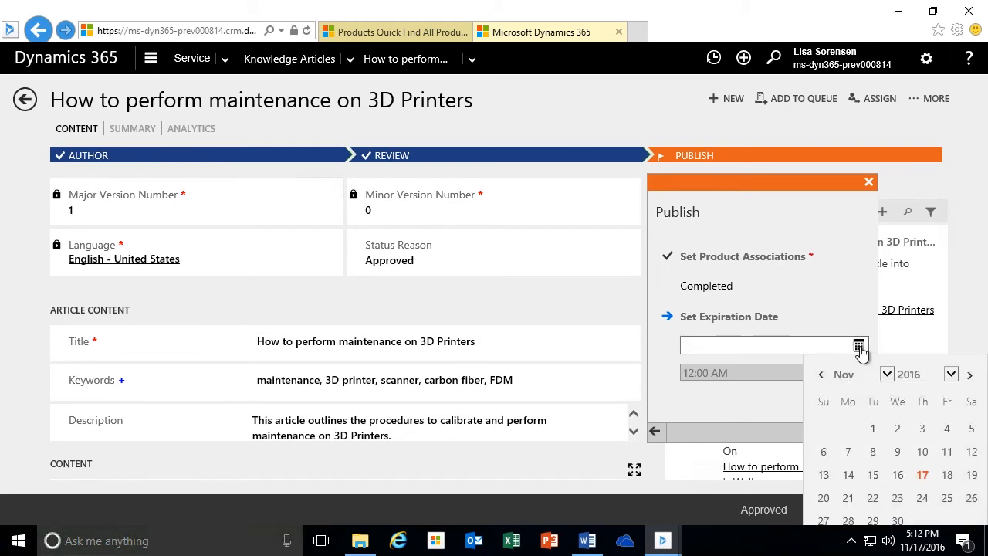
left_click(951, 373)
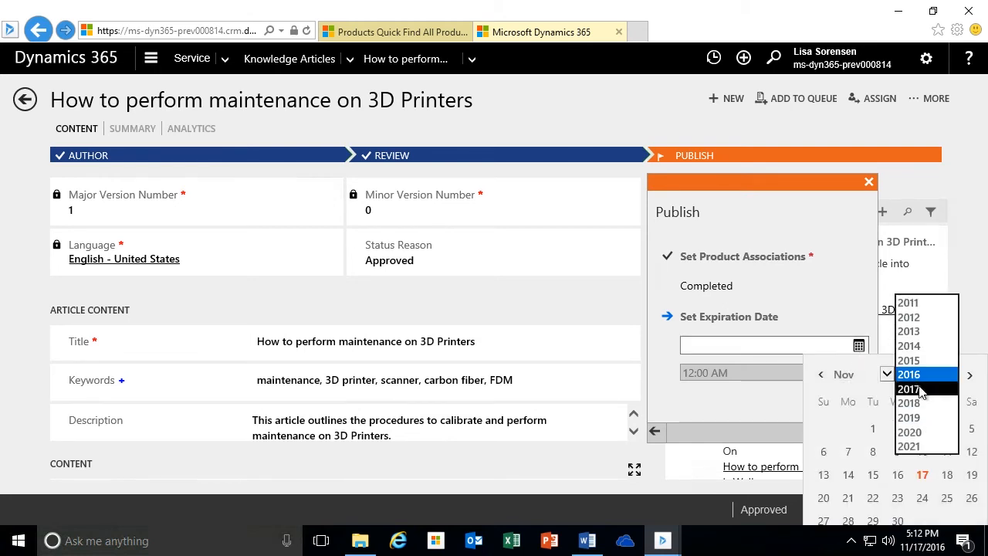
left_click(922, 390)
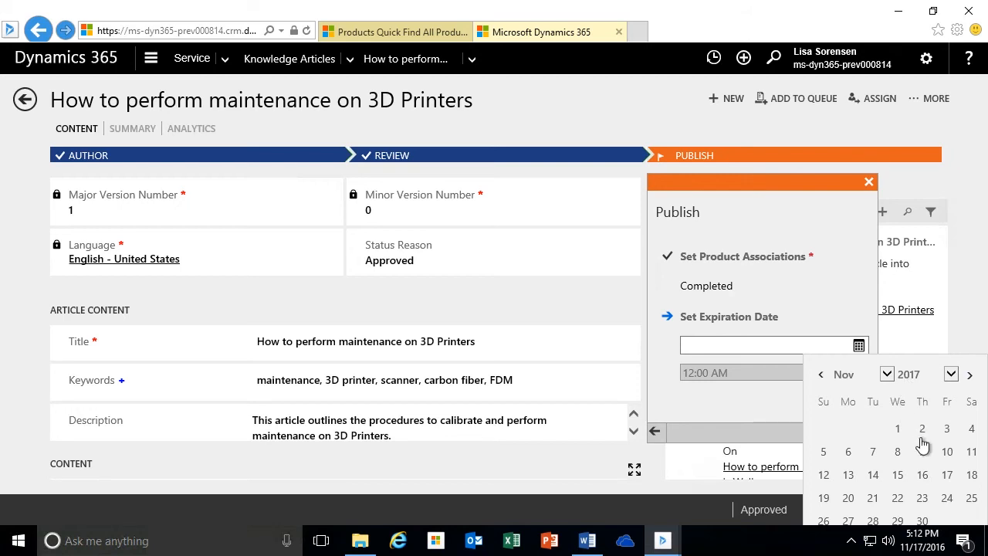
left_click(922, 520)
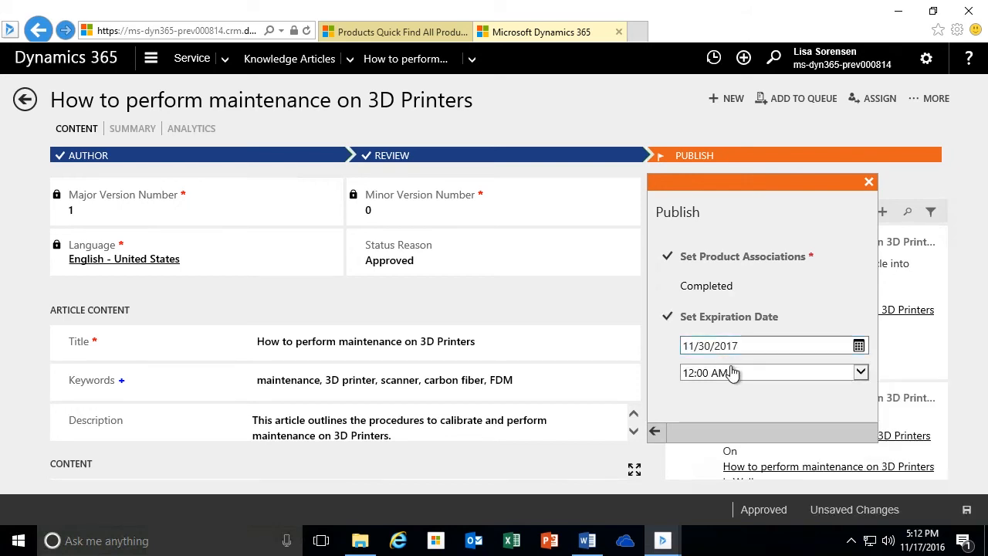
left_click(859, 372)
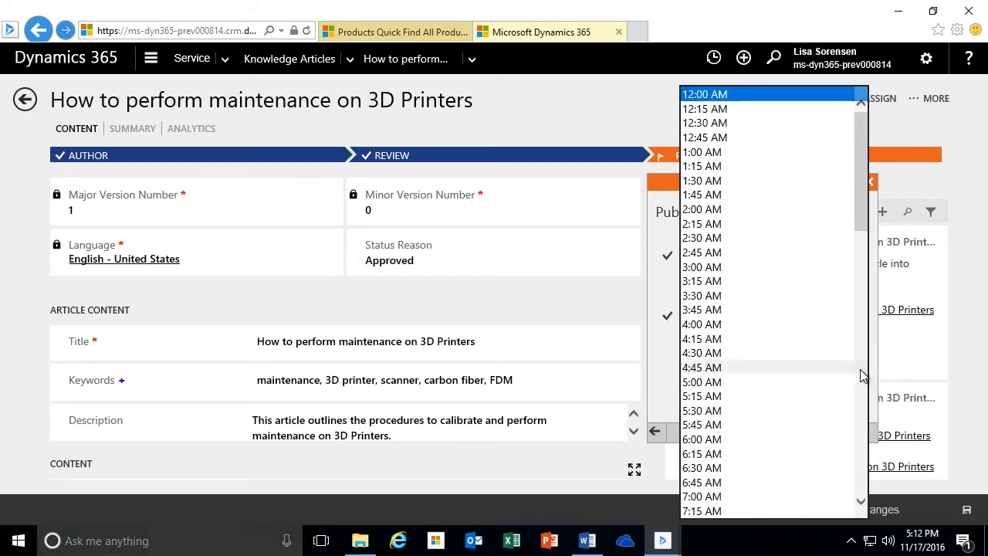
left_click_drag(863, 181, 866, 143)
left_click(719, 96)
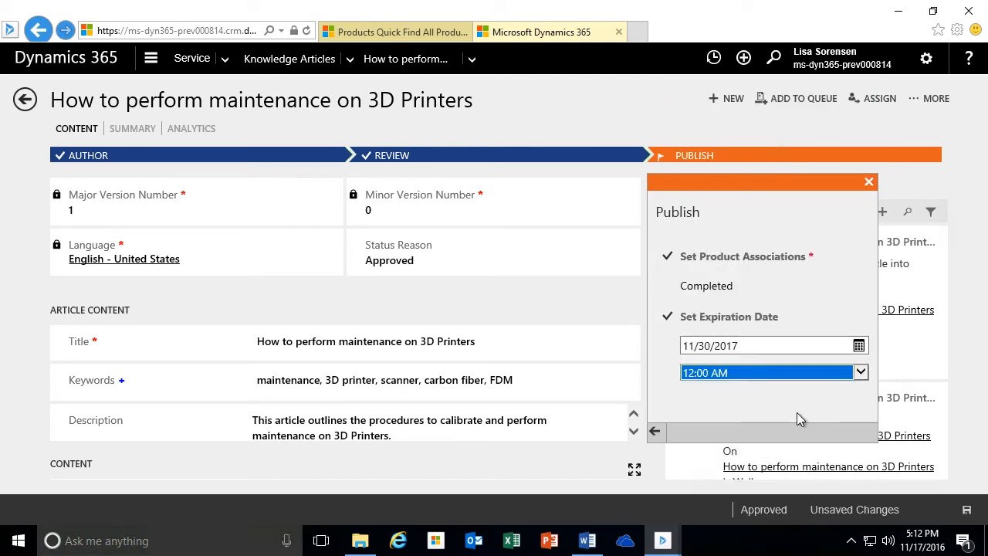
left_click(732, 420)
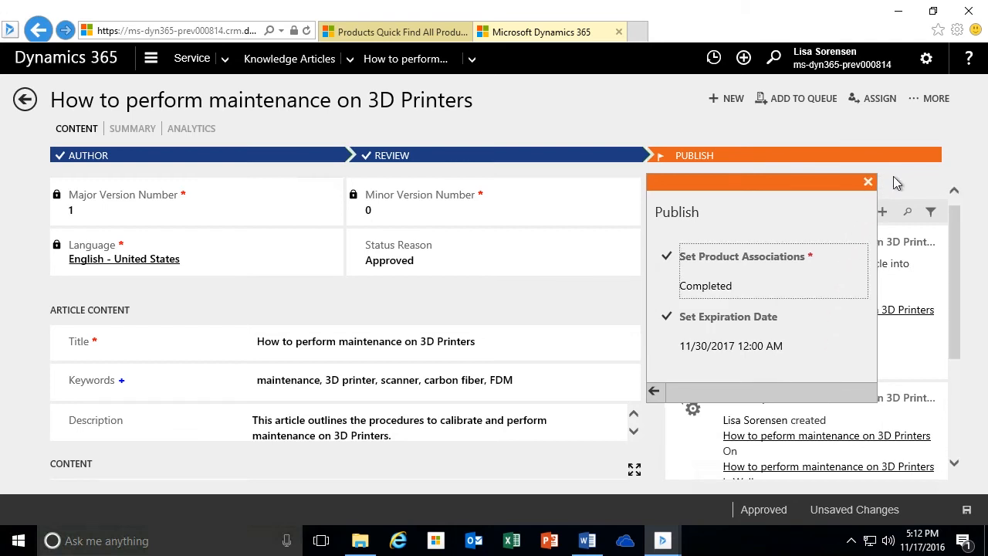
left_click(868, 183)
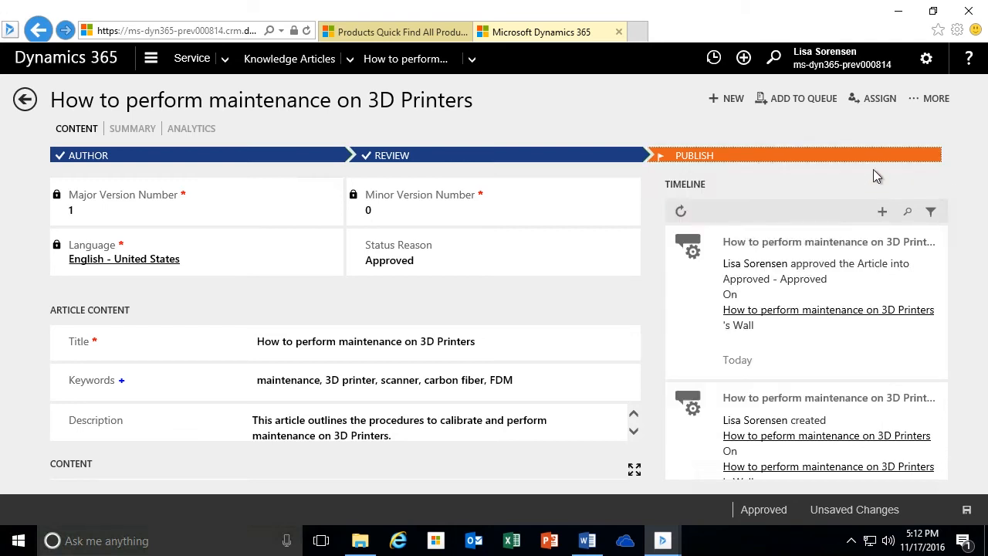
Step: Schedule the article's publication with Publish set to In The Future and Publish On set to 11/21/2016 12:00 AM
left_click(937, 99)
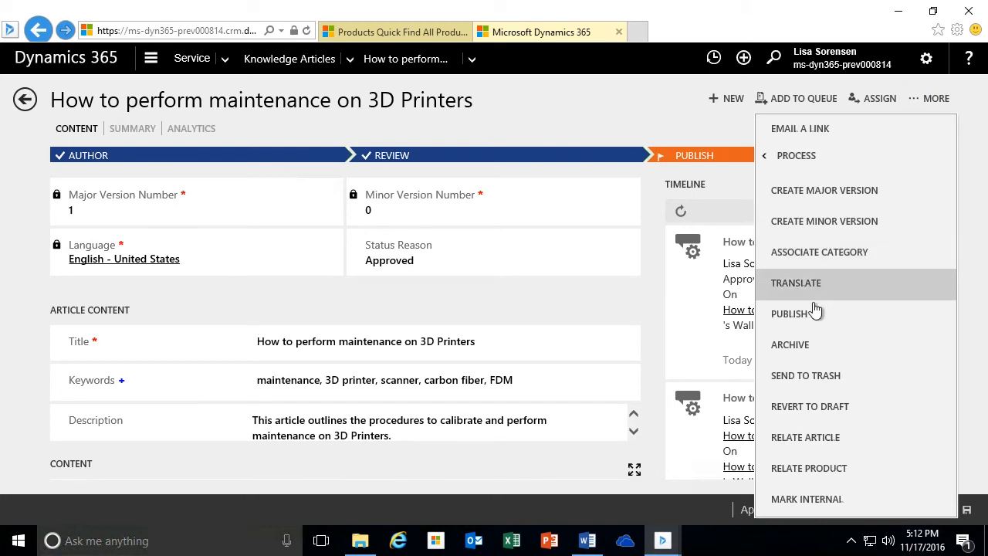
left_click(784, 321)
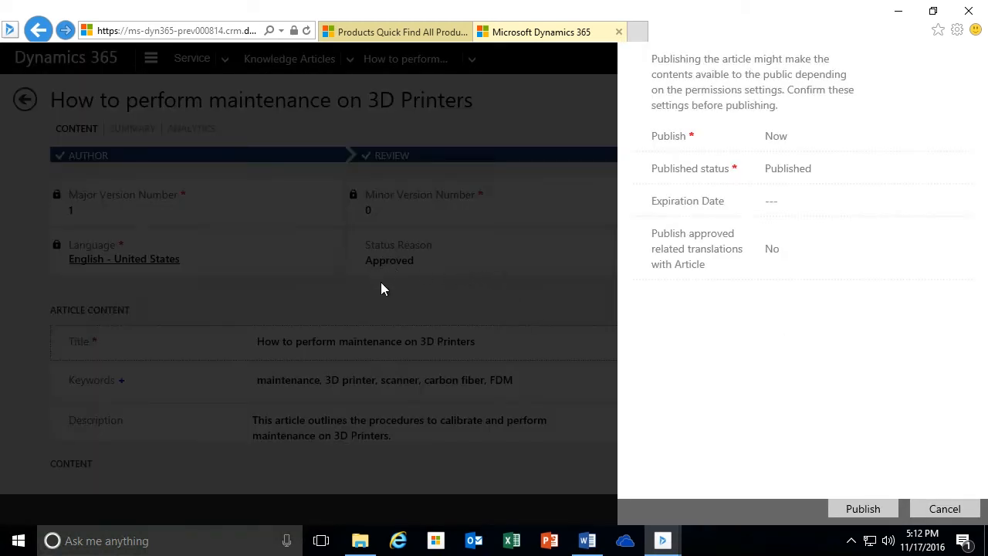
left_click(782, 139)
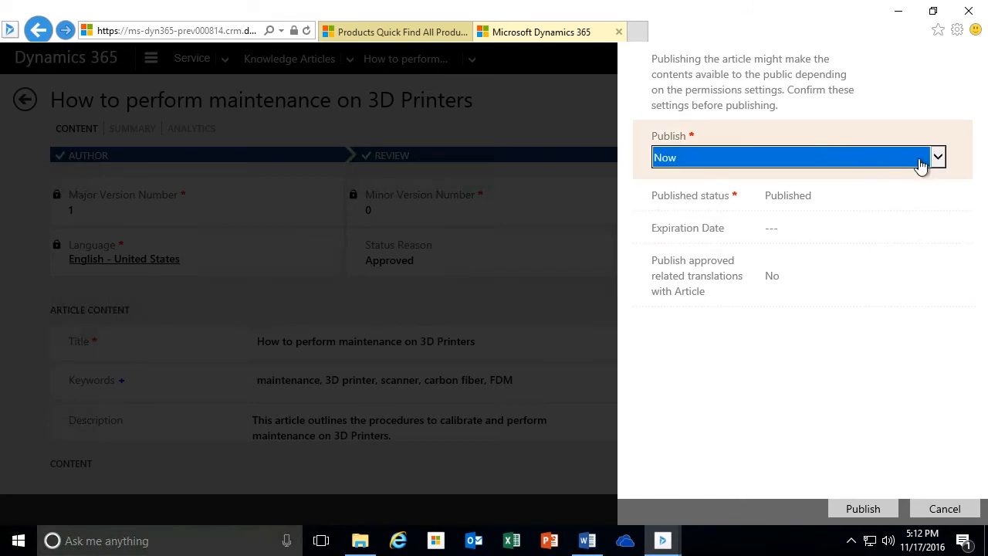
left_click(932, 160)
left_click(803, 171)
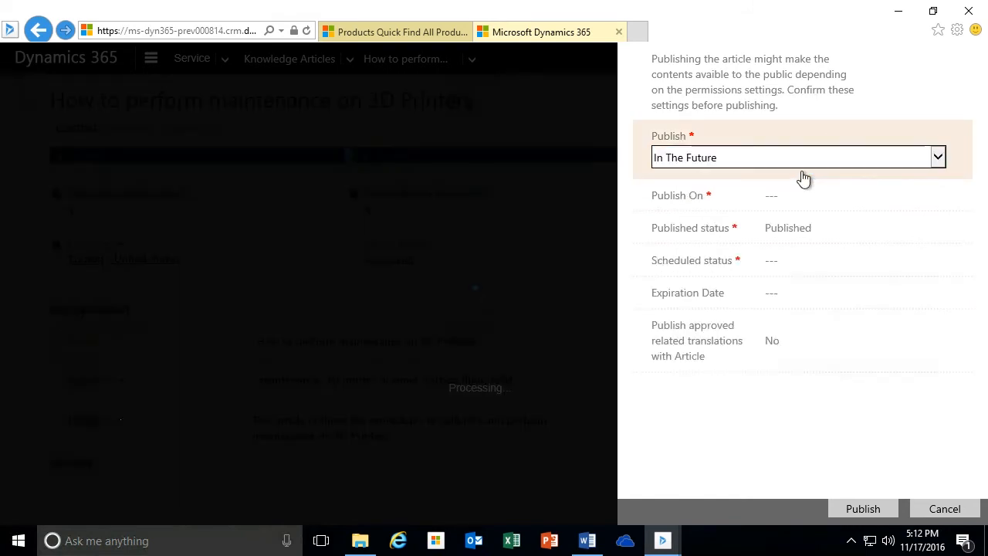
left_click(810, 199)
left_click(935, 187)
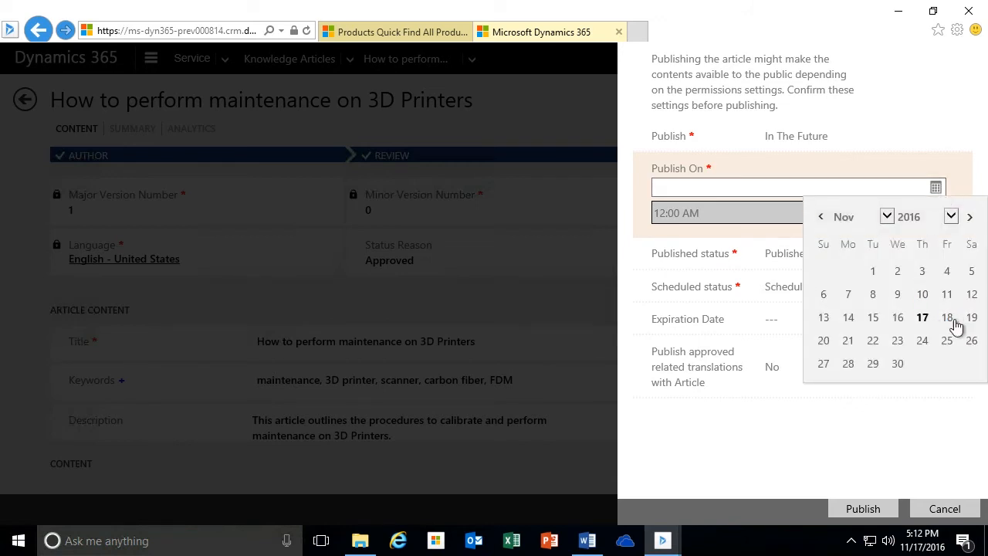
left_click(848, 338)
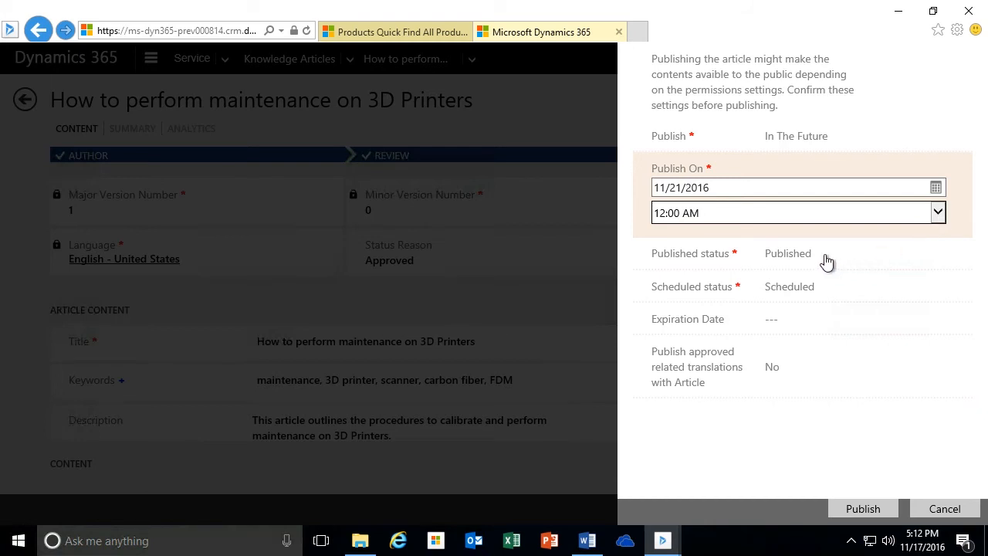
left_click(773, 324)
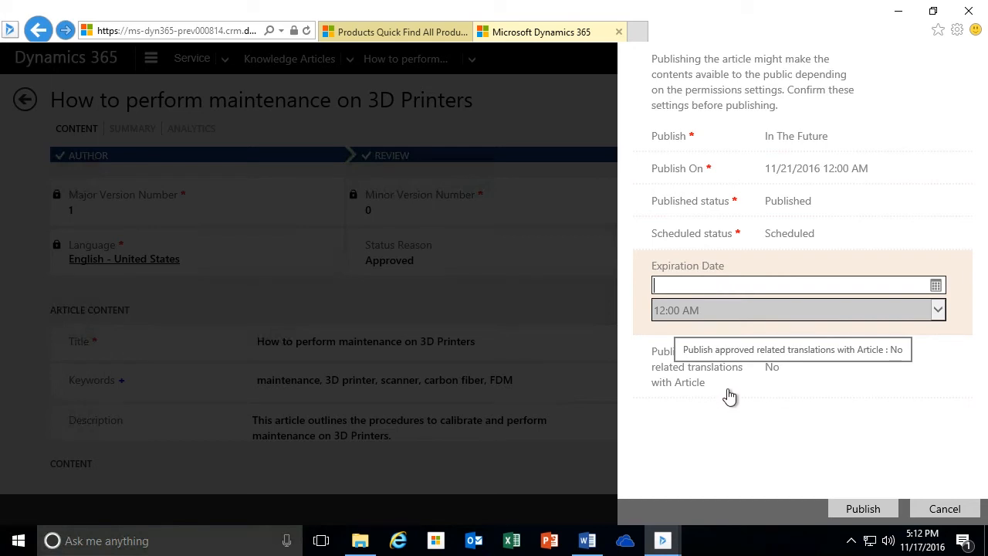
left_click(795, 385)
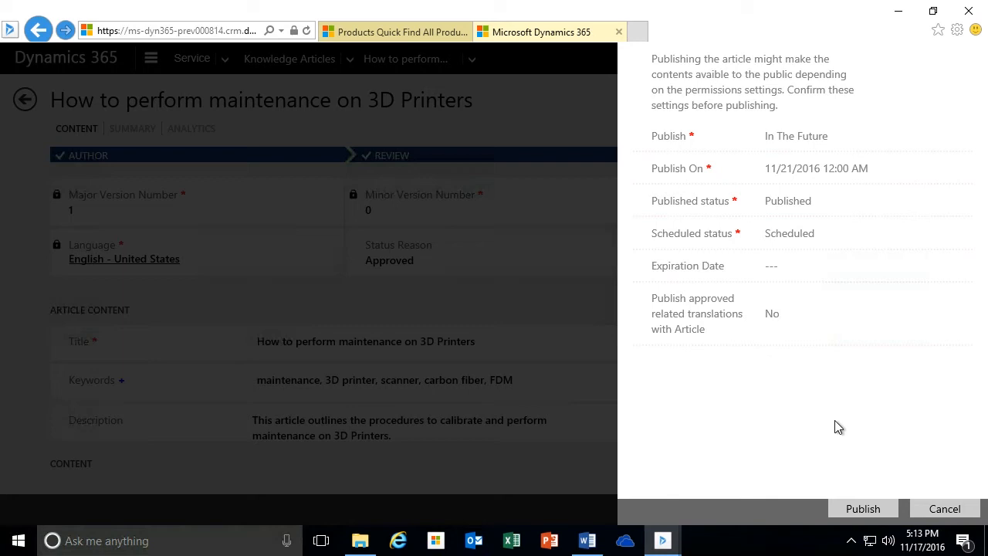
left_click(854, 507)
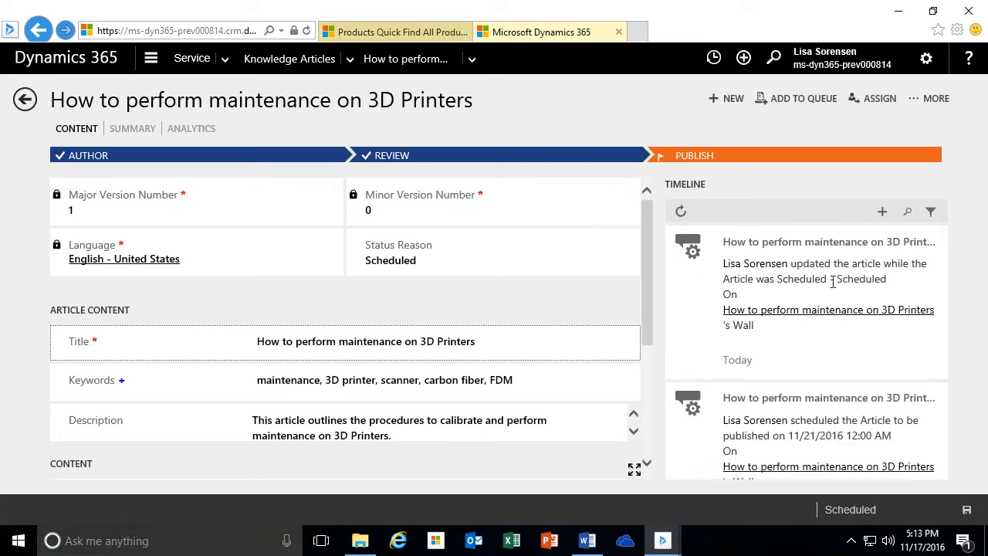
Step: Examine the timeline posts and the additional commands available for the scheduled article
scroll(824, 284, "down", 3)
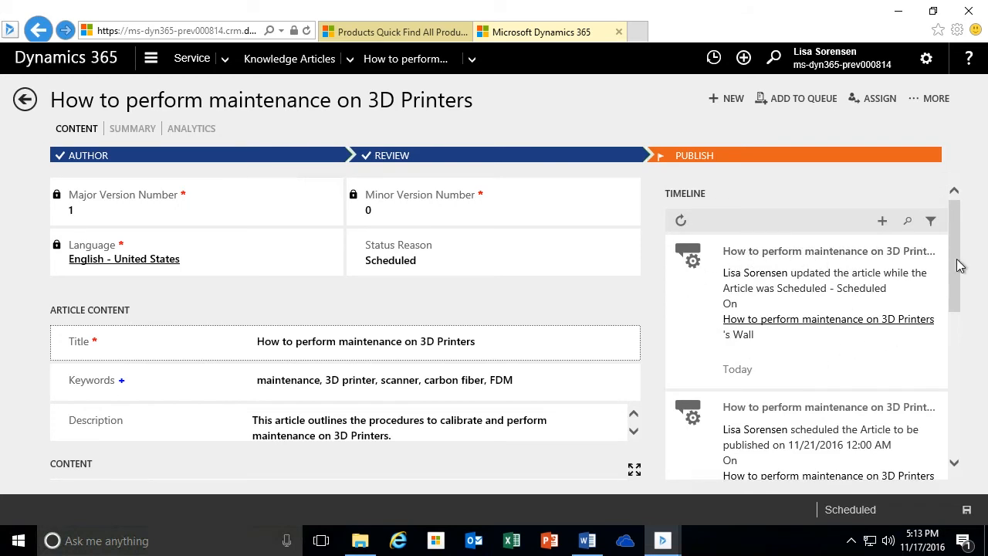
left_click_drag(956, 256, 956, 248)
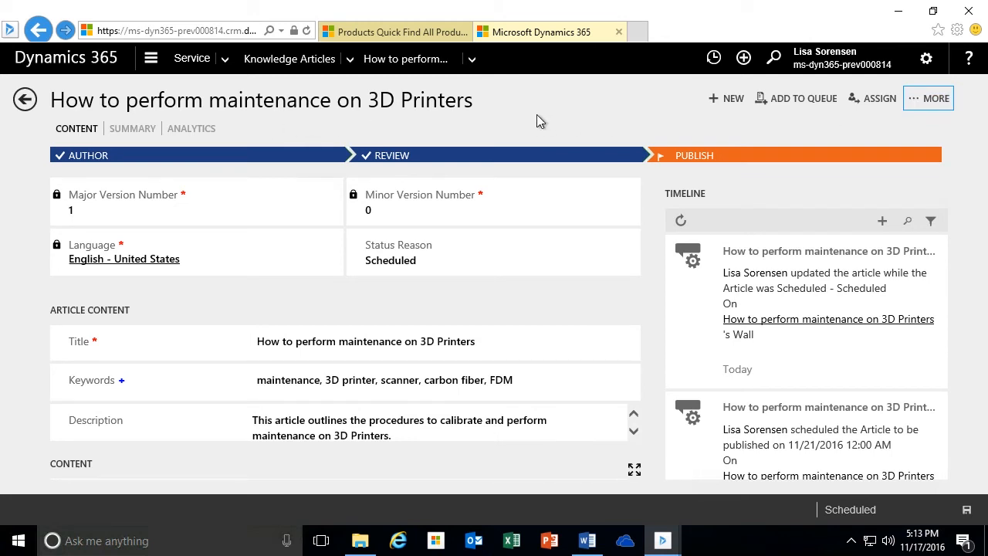
left_click(932, 104)
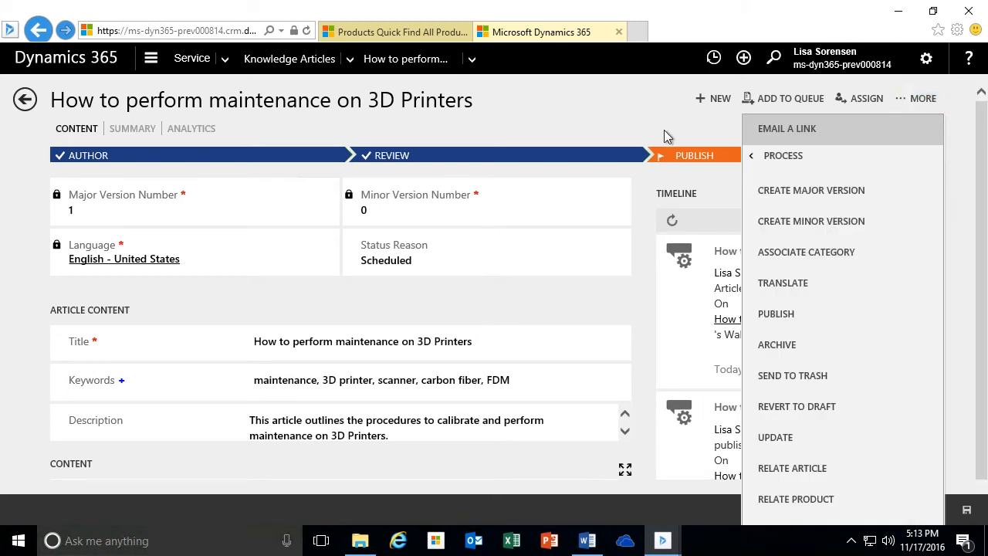
Step: Publish the scheduled 3D printer maintenance article immediately by changing Publish to Now
left_click(637, 124)
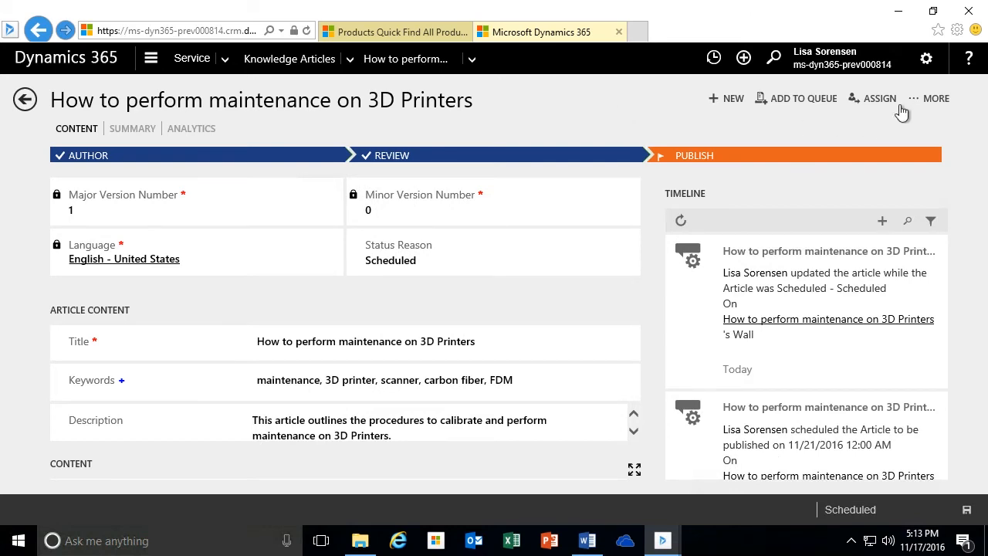
left_click(926, 99)
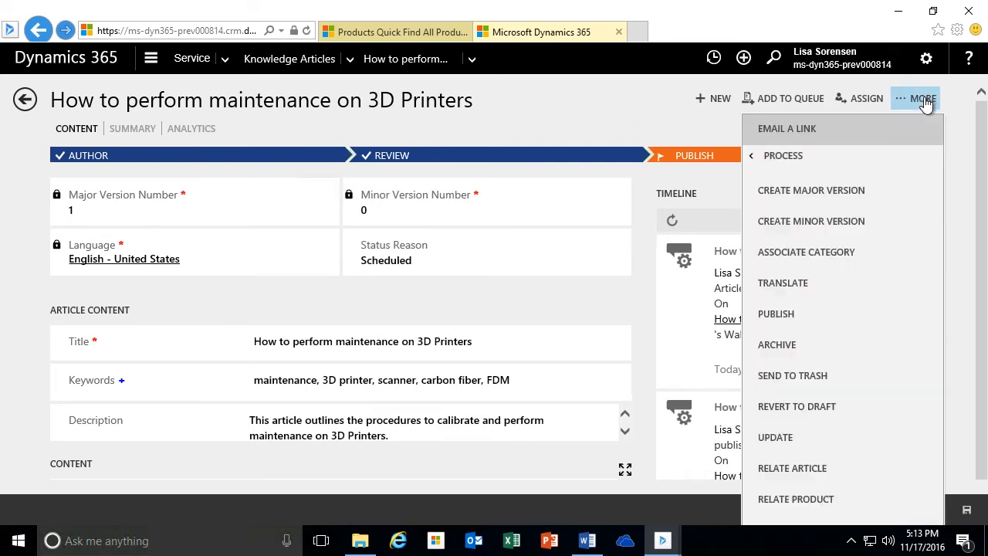
left_click(782, 315)
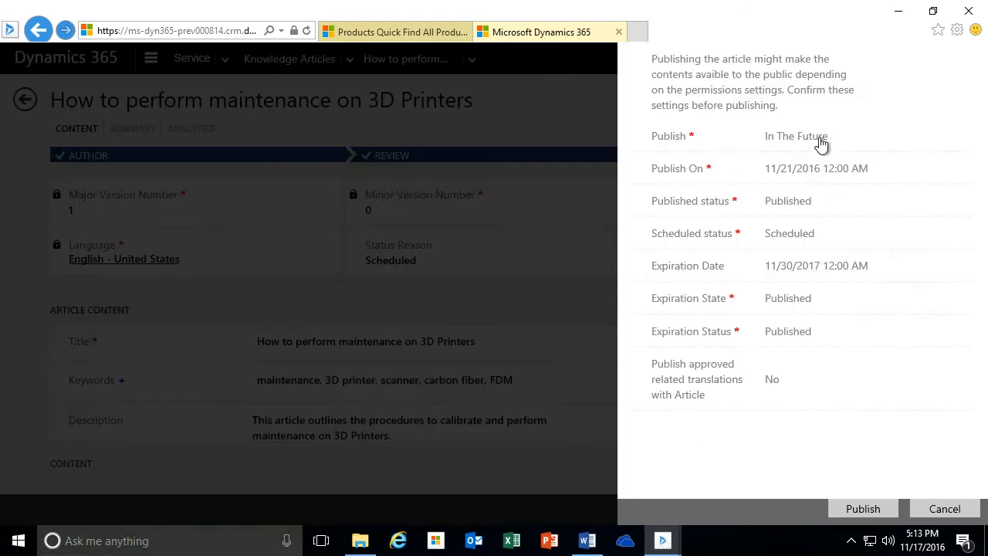
left_click(822, 147)
left_click(794, 161)
left_click(741, 145)
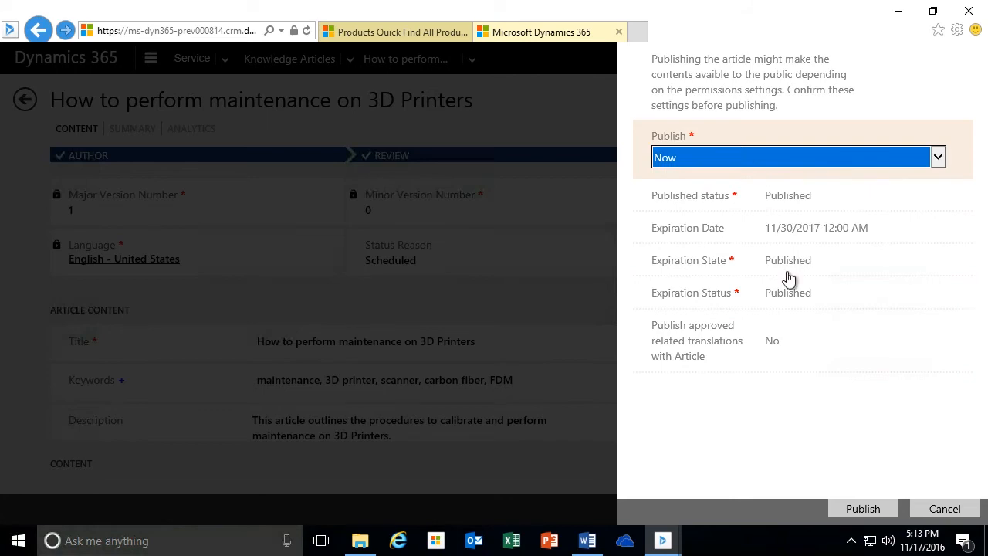
left_click(863, 509)
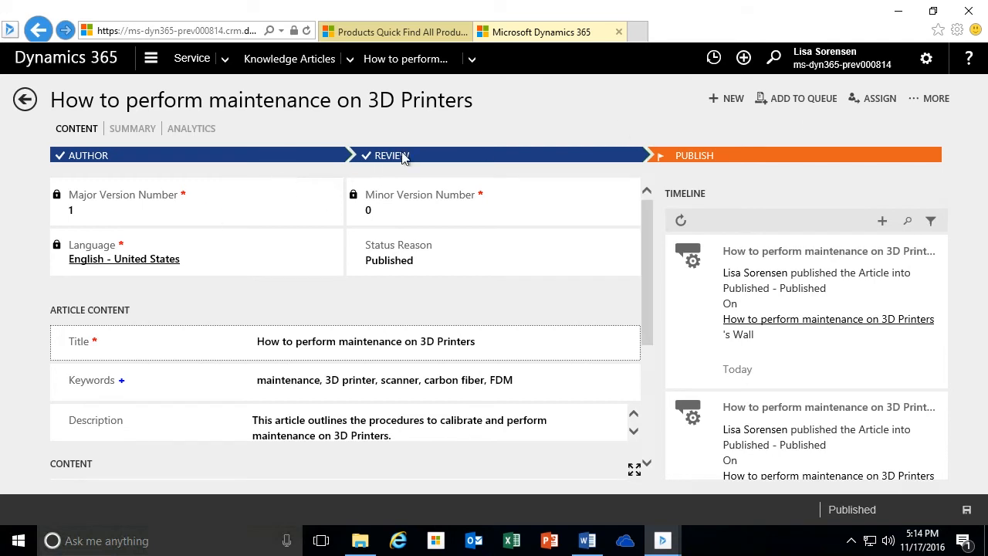
Step: Examine the published article's full body text in the expanded editor
mouse_move(956, 215)
left_mouse_down()
mouse_move(959, 227)
mouse_move(956, 213)
left_mouse_up()
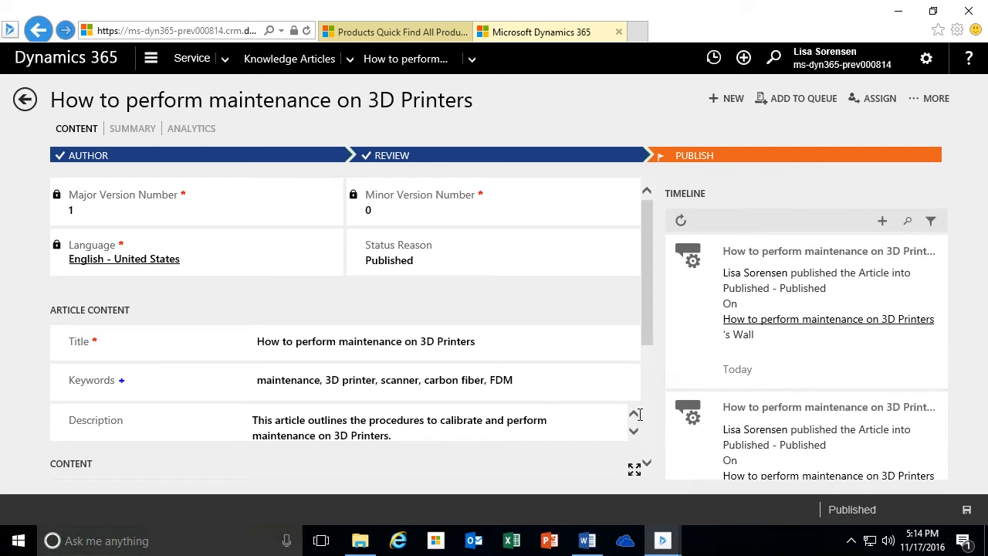
left_click(633, 470)
scroll(655, 298, "down", 3)
scroll(672, 318, "down", 5)
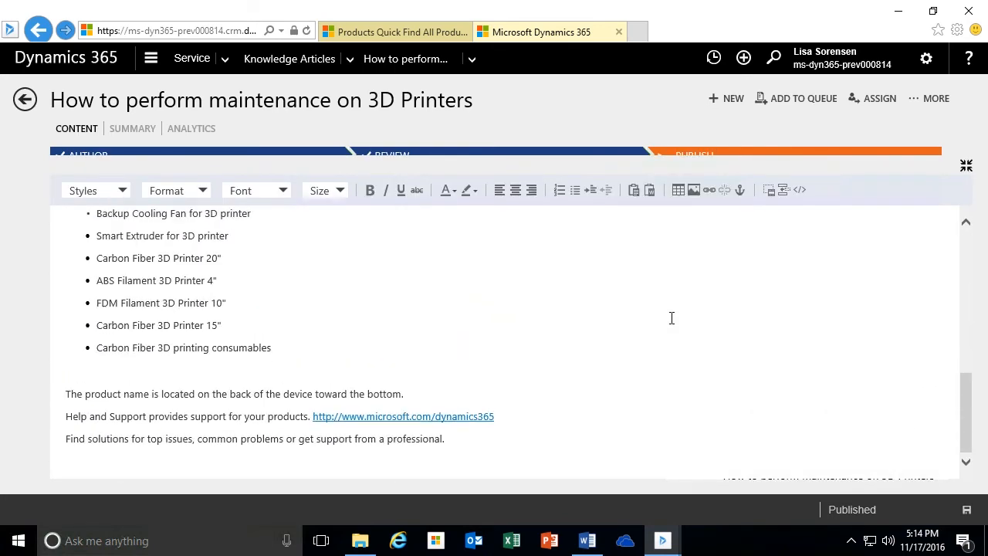
scroll(763, 306, "up", 8)
left_click(965, 165)
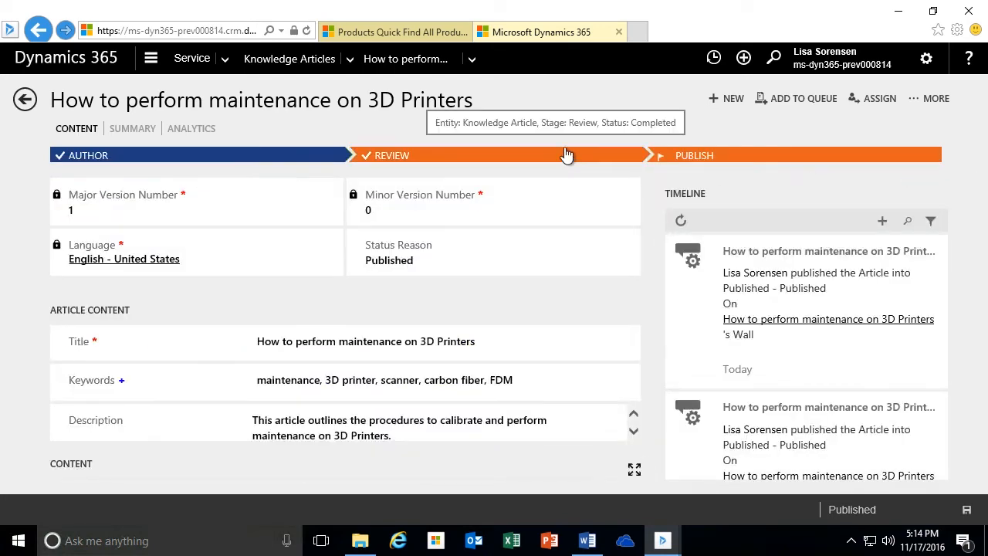
Step: Revert the published article to draft
left_click(933, 101)
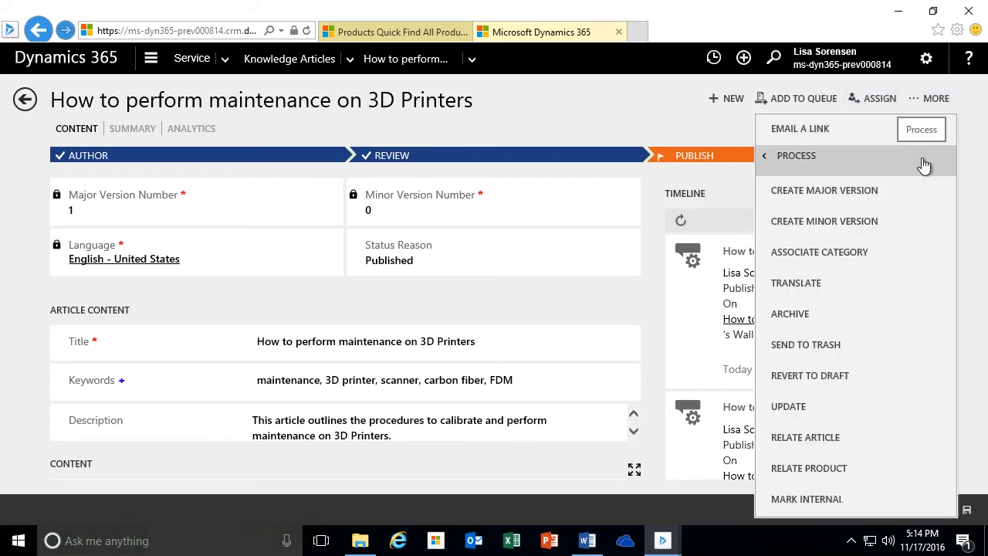
left_click(829, 378)
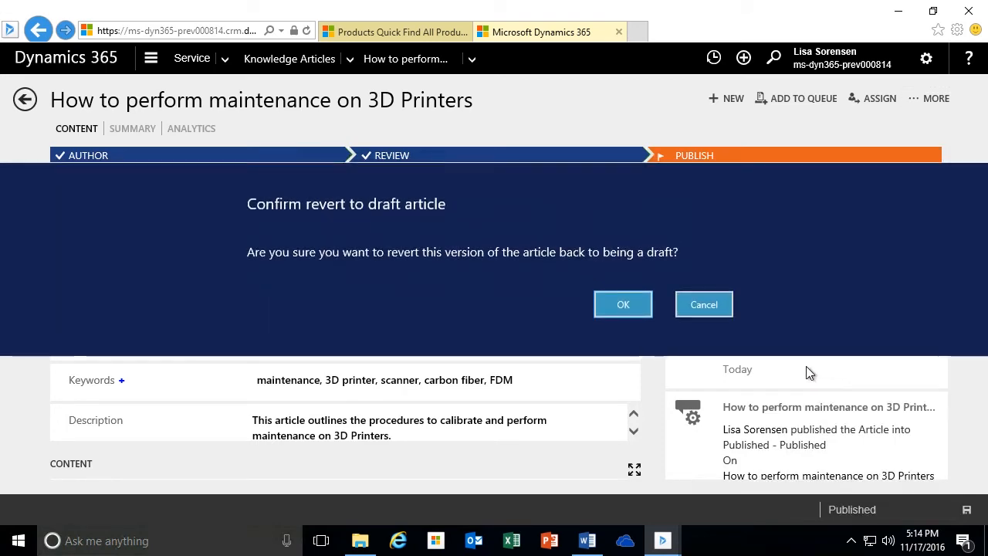
left_click(618, 307)
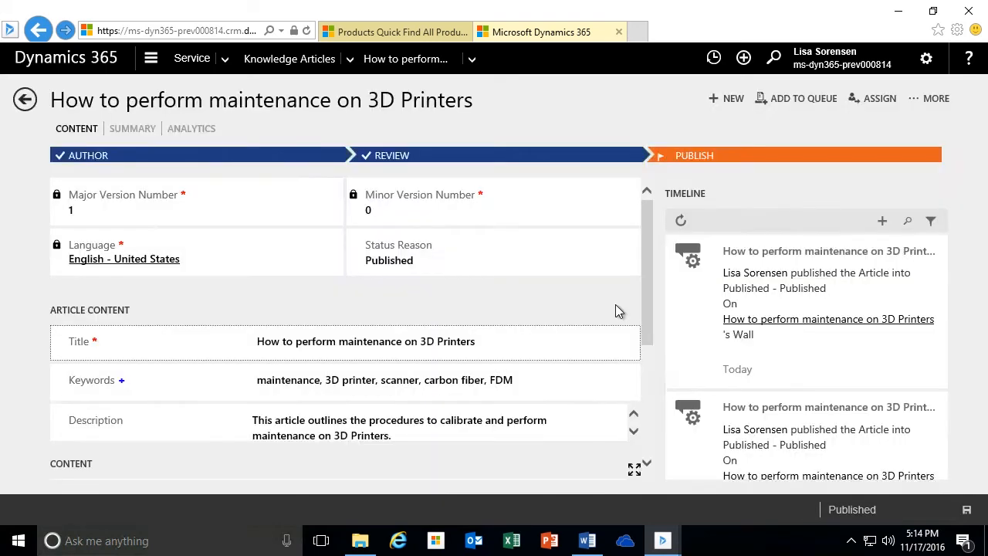
Step: Delete the struck-through "Carbon Fiber 3D comsumables" bullet from the list of printers in the article content
left_click_drag(647, 285, 644, 403)
left_click_drag(275, 447, 127, 457)
scroll(327, 448, "down", 1)
scroll(327, 438, "down", 2)
left_click_drag(234, 347, 111, 351)
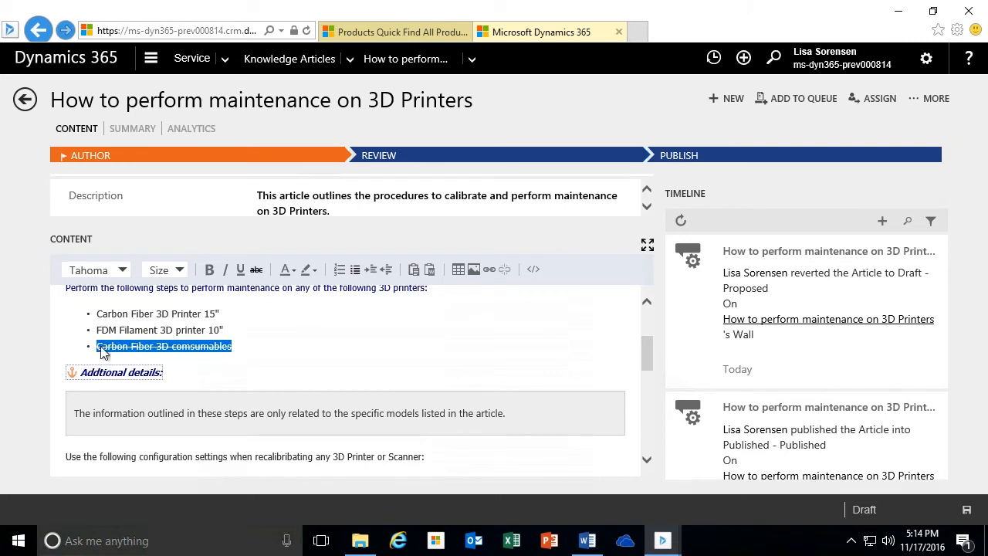
key("BackSpace")
key("BackSpace")
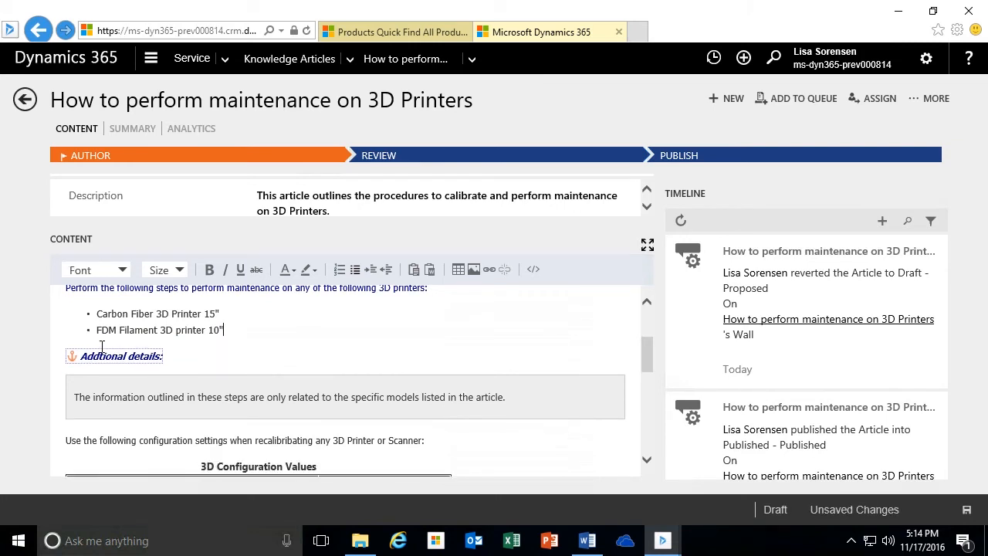
Step: Insert a link to the Details anchor in front of "Field Name" in the 3D Configuration Values table header
scroll(259, 364, "down", 1)
left_click(156, 413)
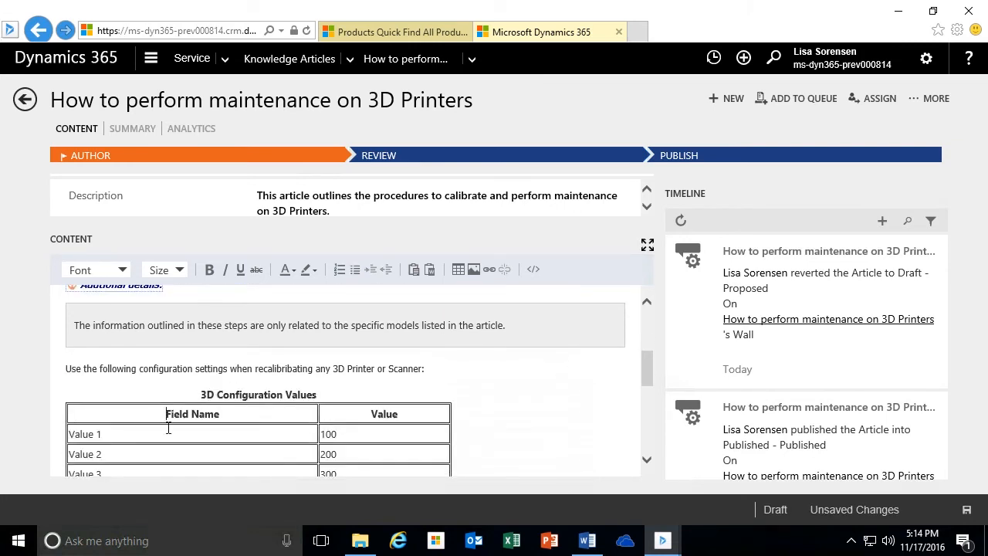
left_click(647, 244)
scroll(306, 373, "up", 2)
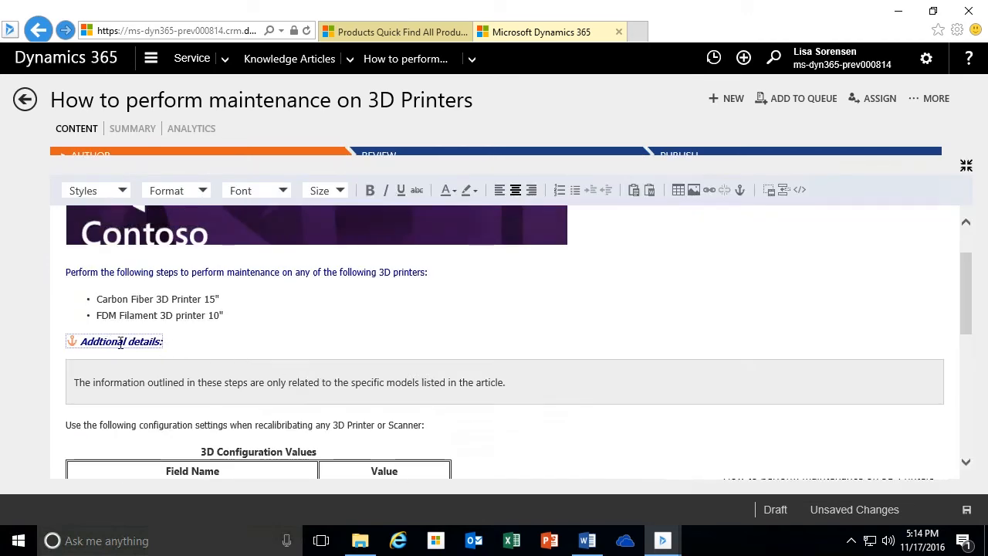
scroll(350, 385, "down", 3)
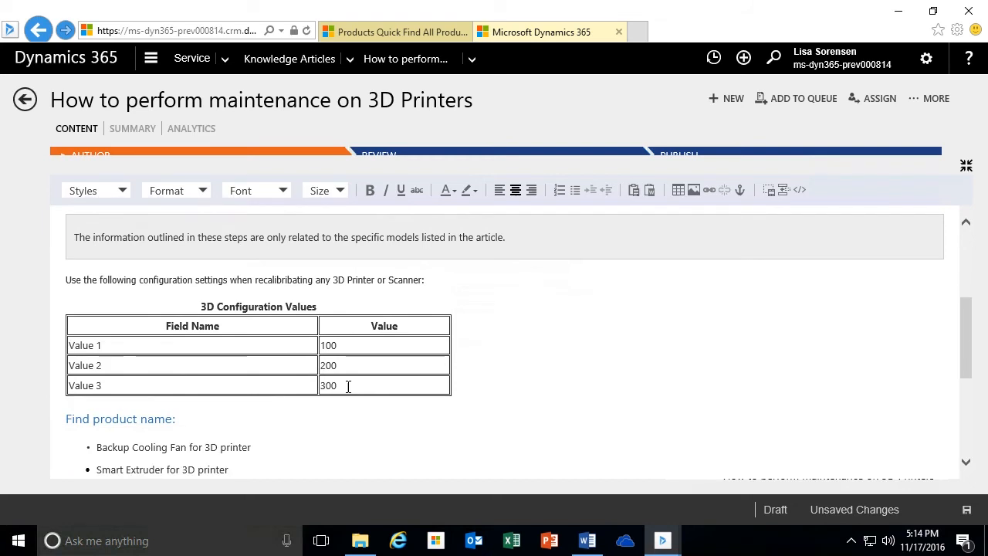
left_click(707, 189)
left_click(787, 147)
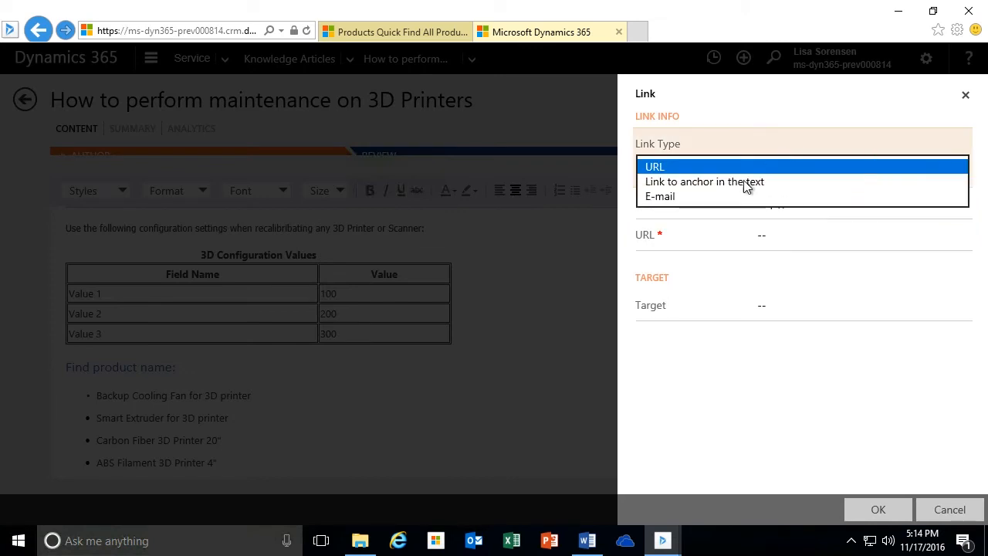
left_click(744, 182)
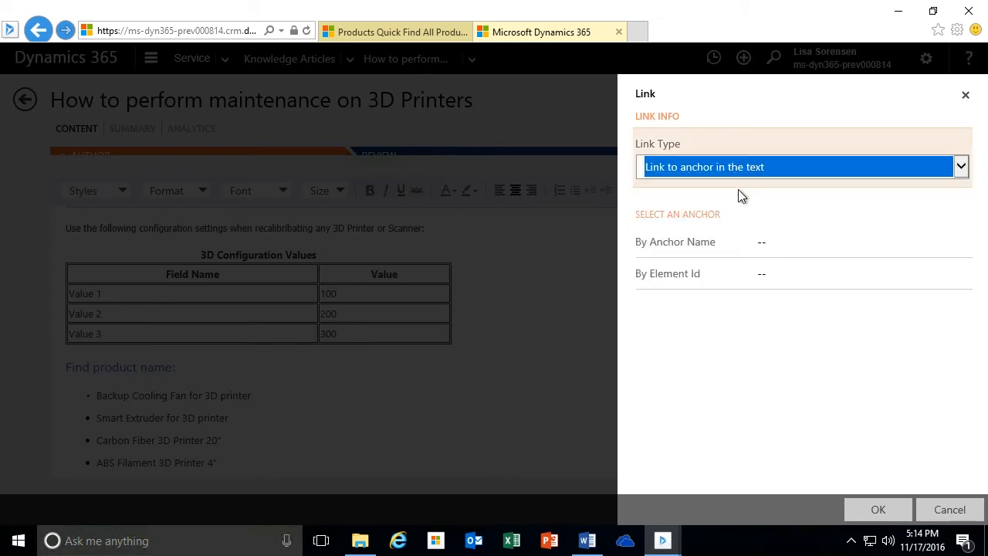
left_click(776, 244)
left_click(726, 255)
left_click(877, 510)
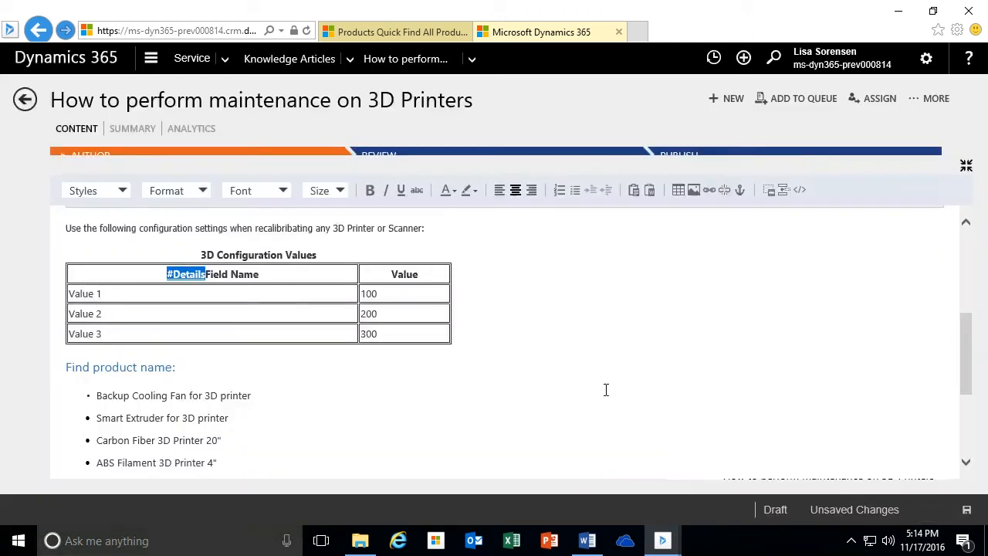
Step: Delete the "Field Name" text after the #Details link in the table header cell
left_click(270, 276)
left_click_drag(265, 275, 216, 275)
left_click(258, 298)
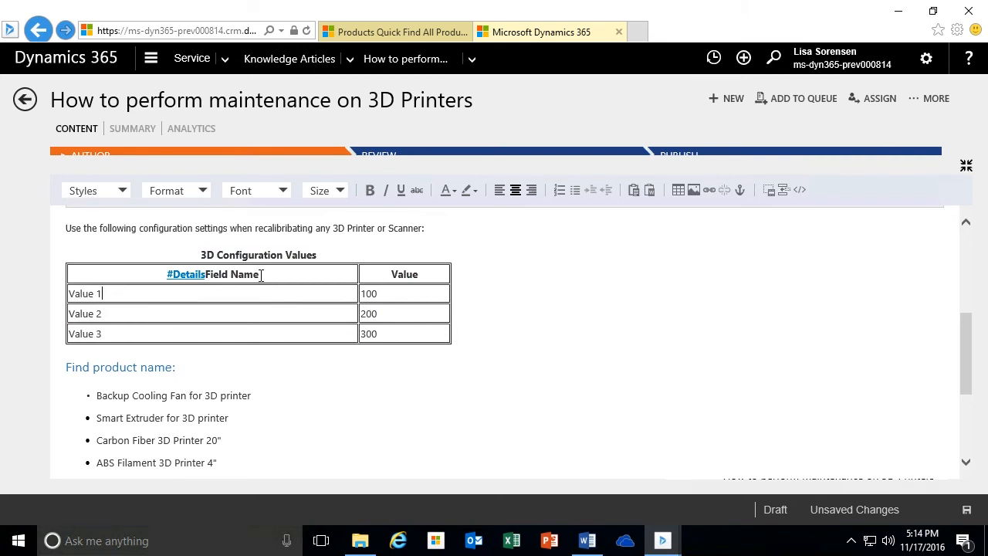
key("BackSpace")
key("BackSpace")
key("BackSpace")
key("BackSpace")
key("BackSpace")
key("BackSpace")
key("BackSpace")
key("BackSpace")
key("BackSpace")
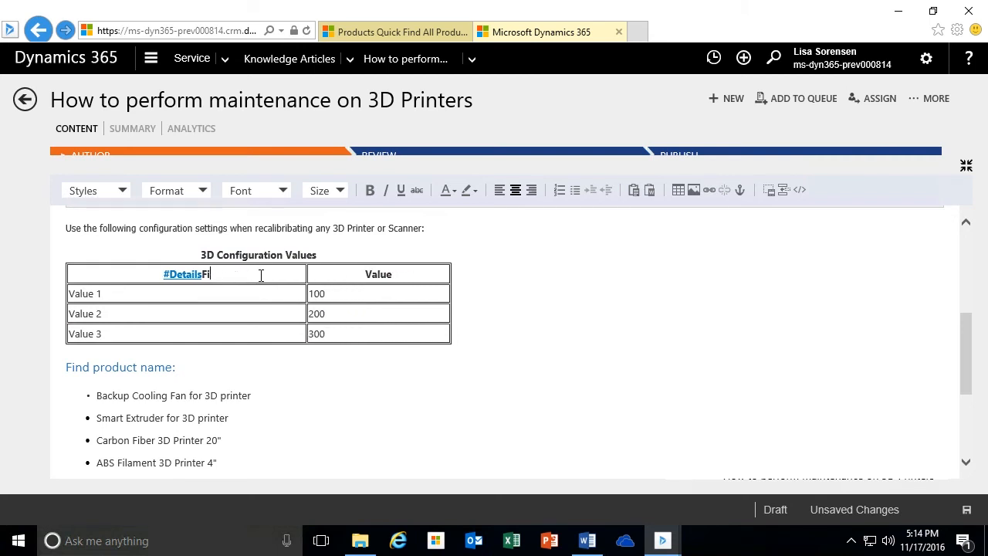
key("BackSpace")
Step: Create a new minor version of the article, v1.1, from the edited v1.0 draft
scroll(261, 276, "up", 4)
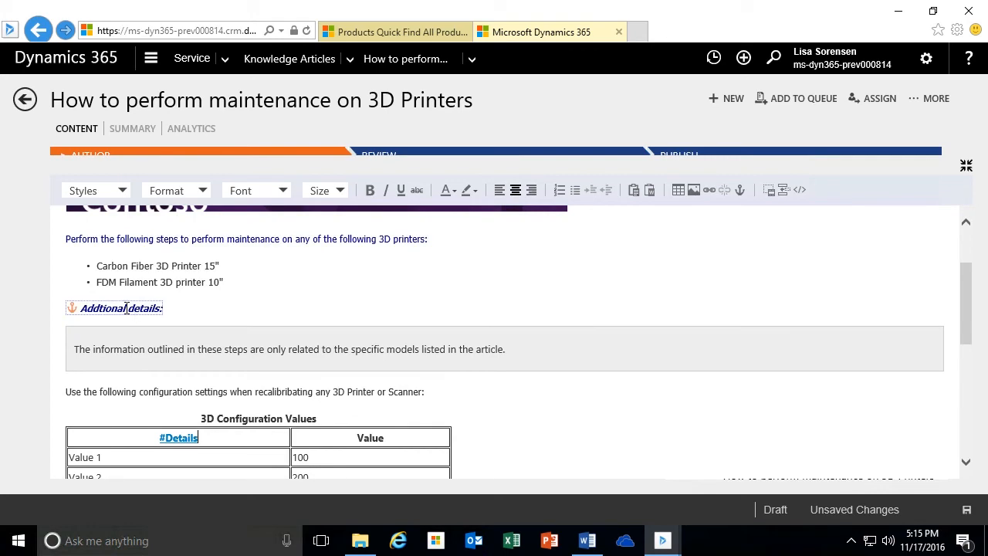
scroll(228, 305, "down", 3)
scroll(228, 306, "up", 5)
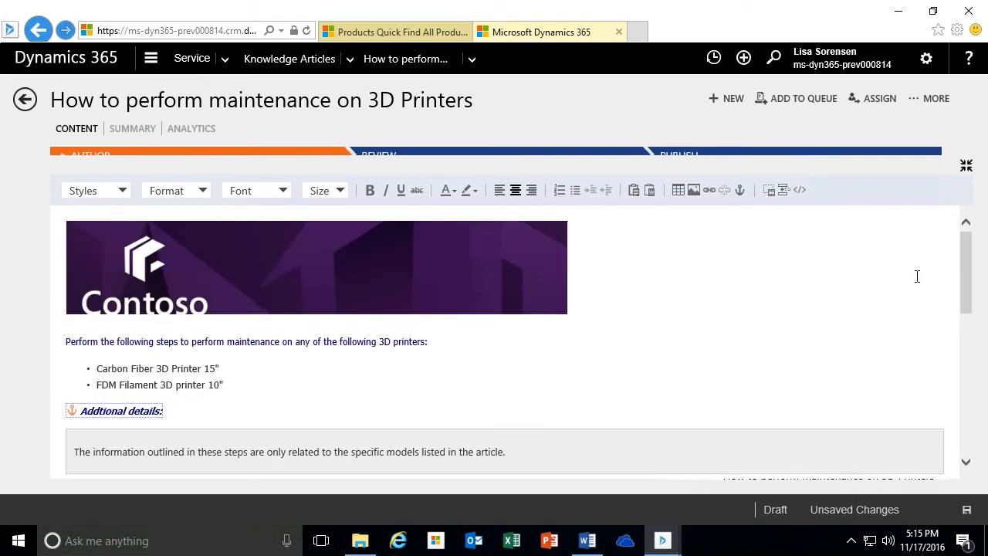
left_click(934, 100)
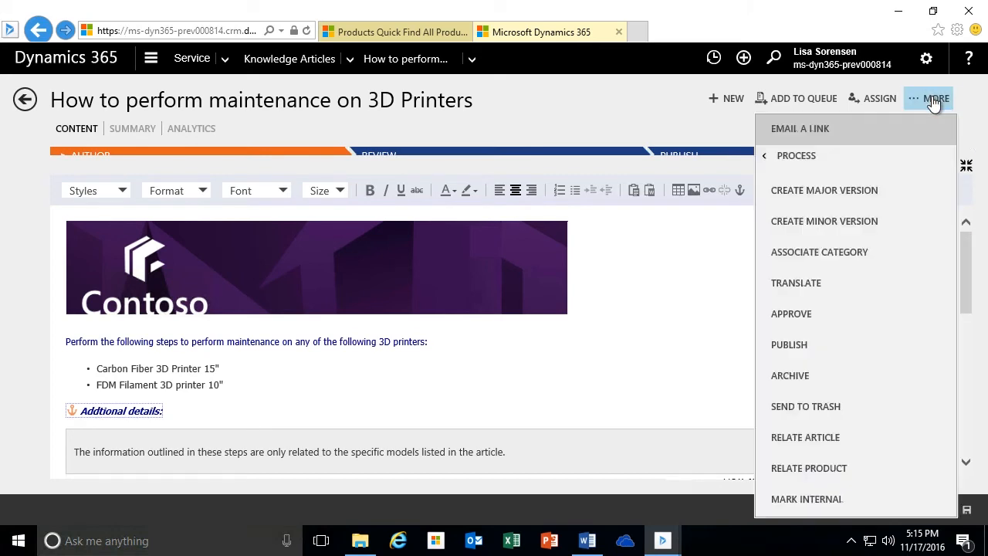
left_click(846, 222)
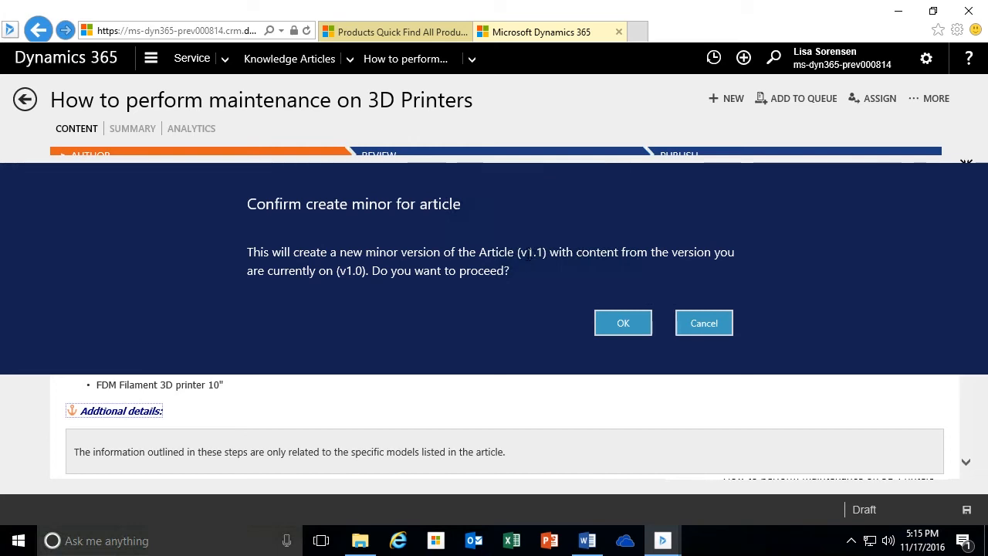
left_click(624, 327)
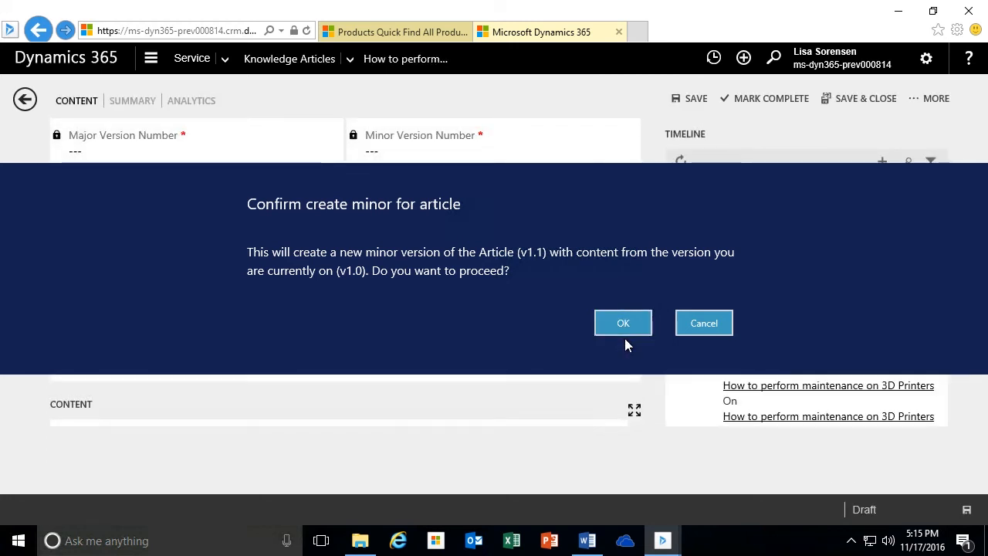
left_click(626, 332)
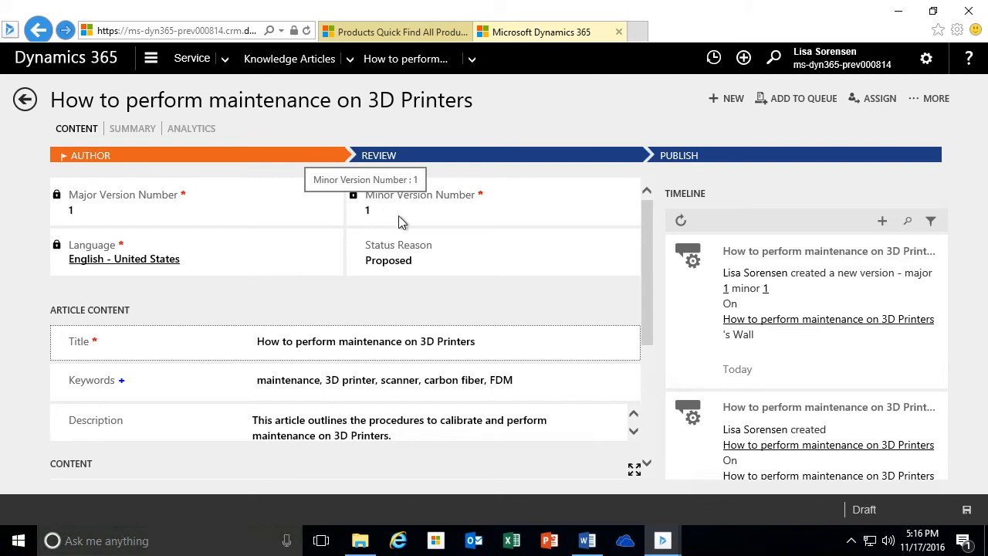
Step: Create a new major version of the article, v2.0, from v1.1
left_click(936, 99)
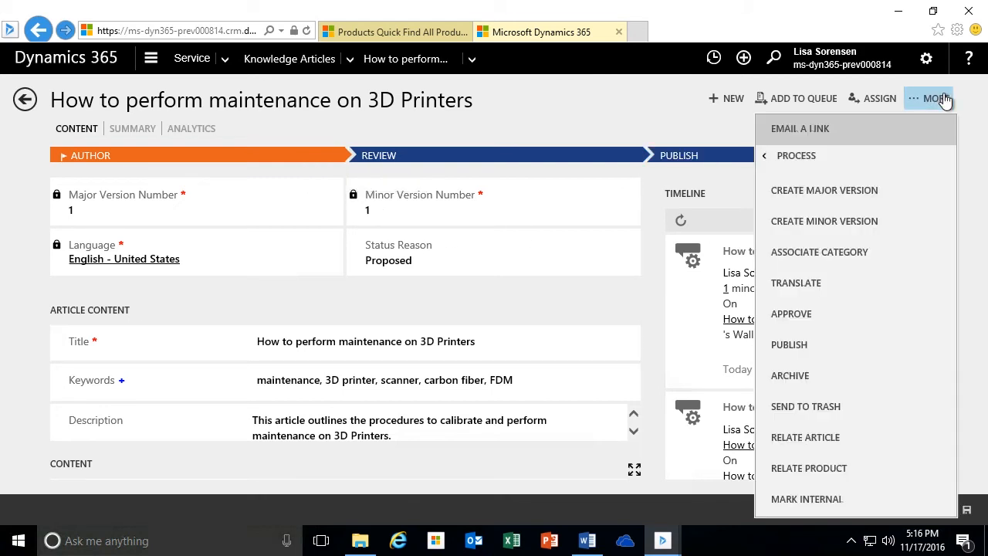
left_click(849, 196)
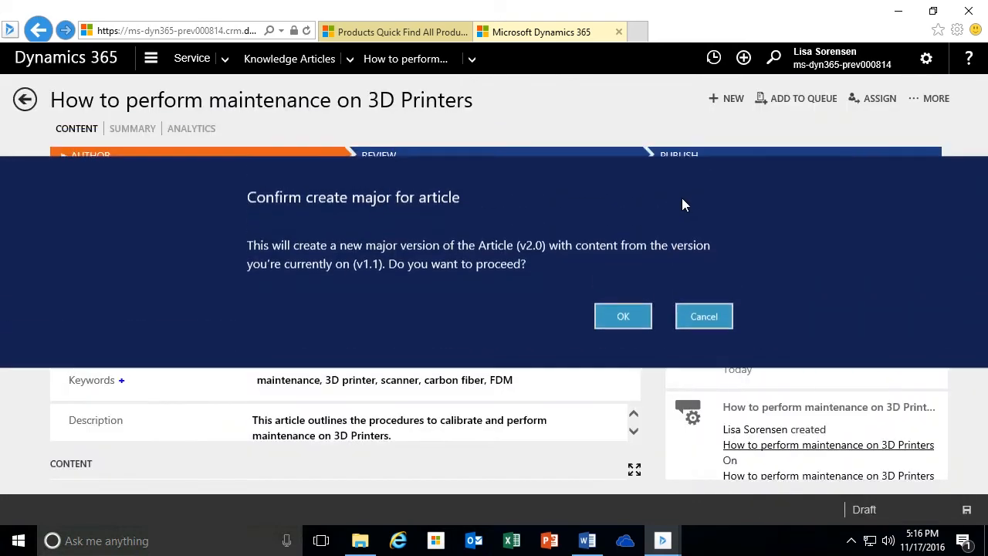
left_click(624, 324)
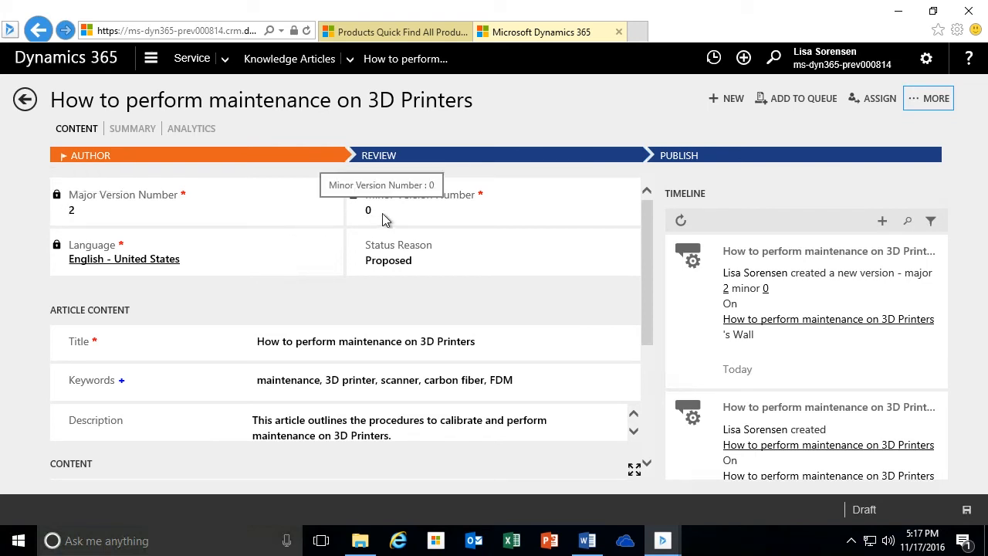
mouse_move(955, 247)
left_mouse_down()
mouse_move(948, 374)
mouse_move(961, 253)
left_mouse_up()
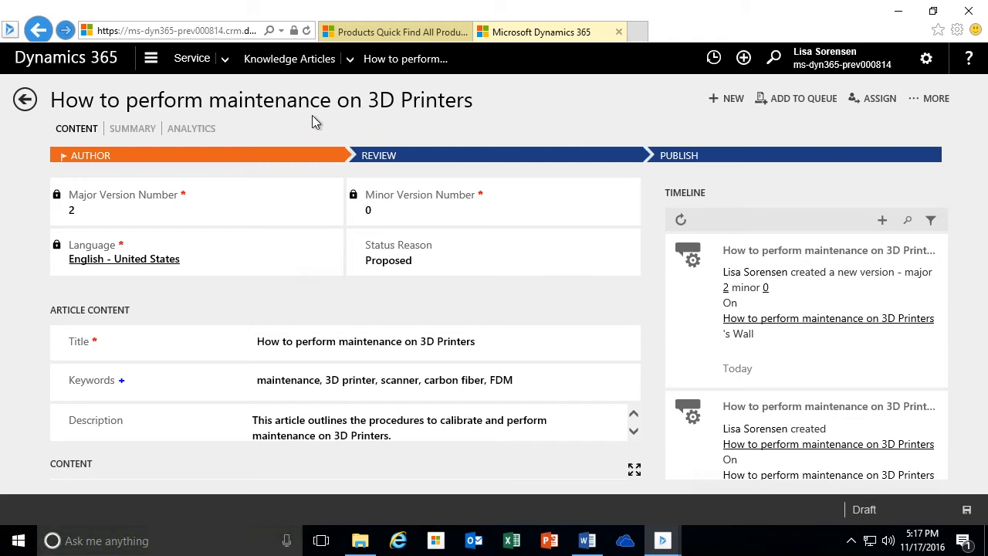
Step: Examine the basic settings in the article's summary, from the Internal options to the creation and modification details, leaving Internal set to No
left_click(133, 129)
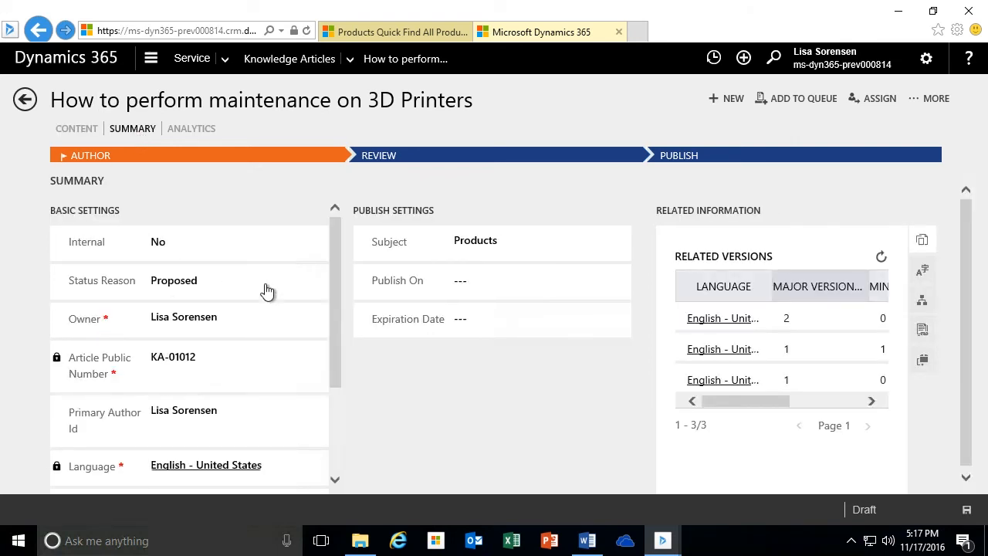
left_click_drag(334, 248, 336, 247)
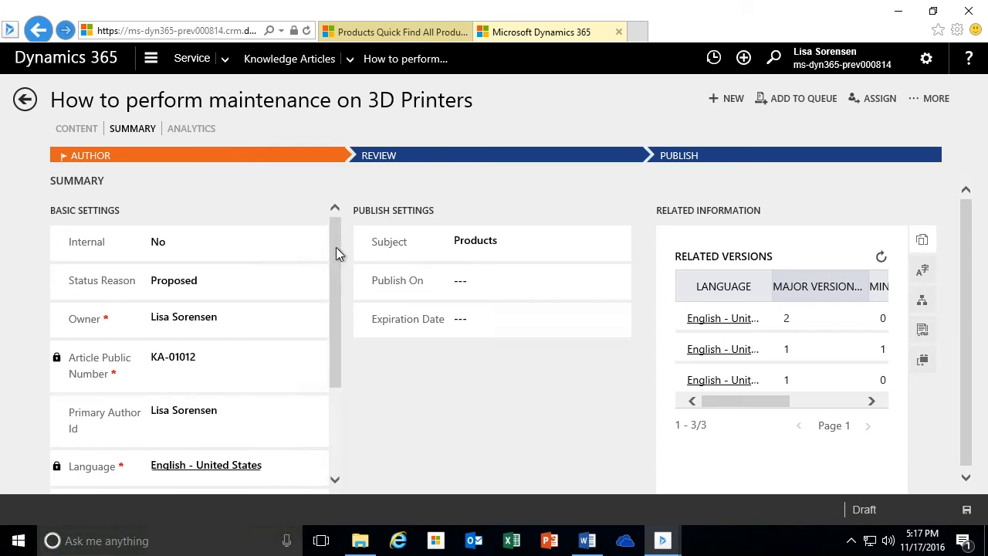
left_click(160, 247)
left_click(301, 268)
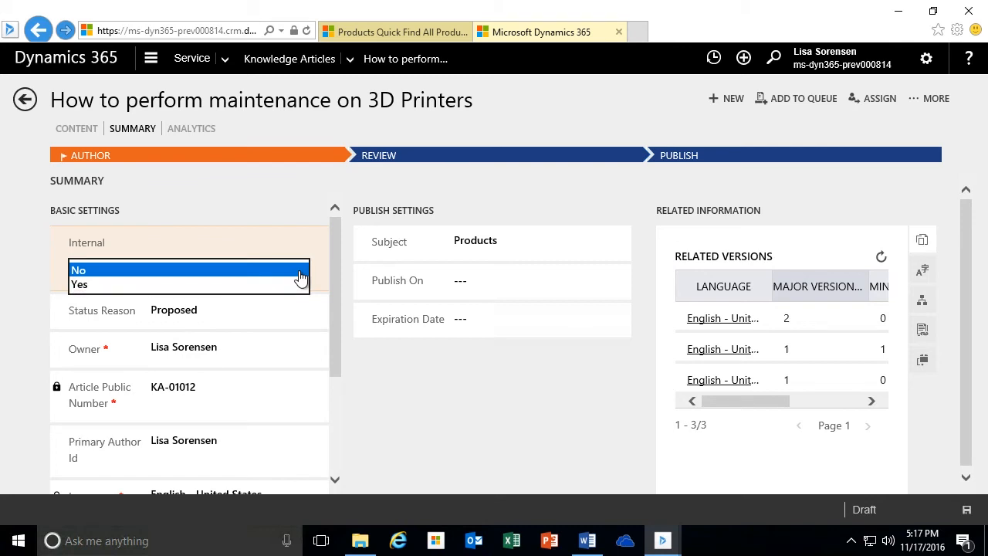
left_click(220, 271)
left_click_drag(334, 240, 335, 251)
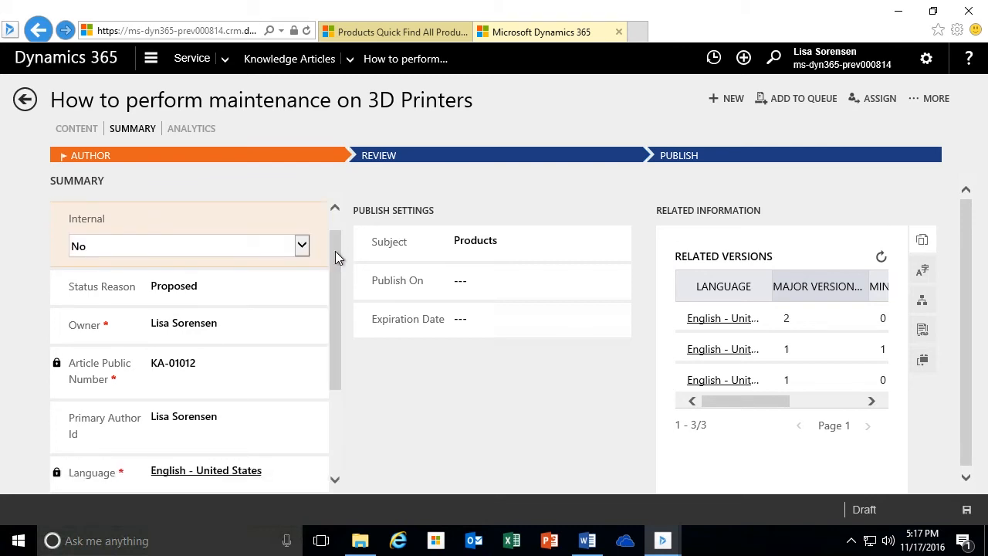
left_click_drag(335, 251, 345, 351)
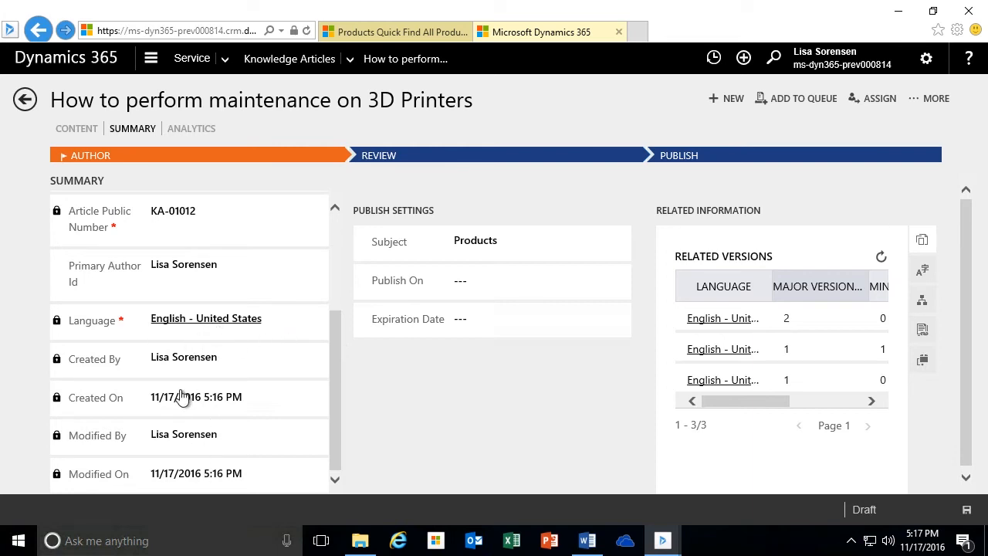
scroll(274, 478, "up", 1)
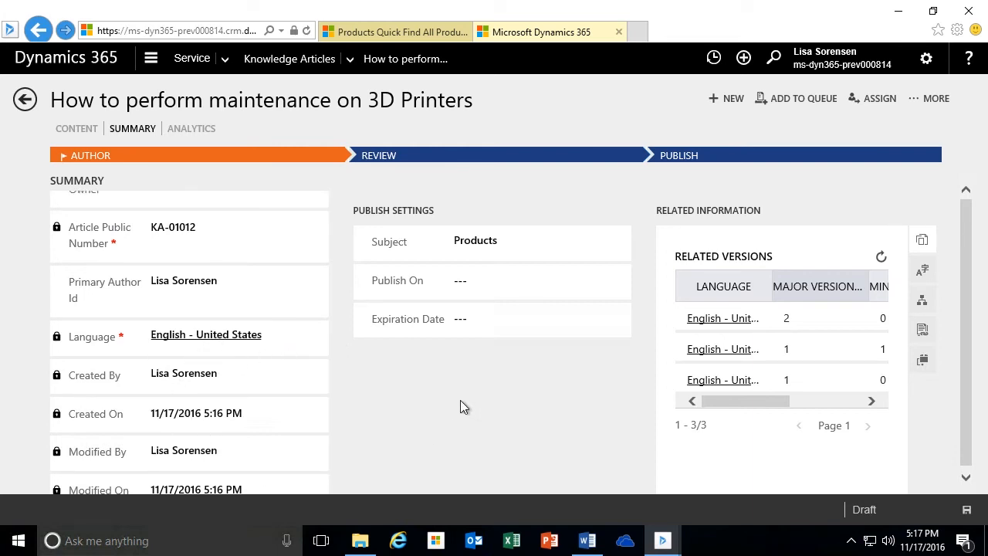
Step: Approve version 2.0 of the article and check its Status Reason in the basic settings
left_click(930, 99)
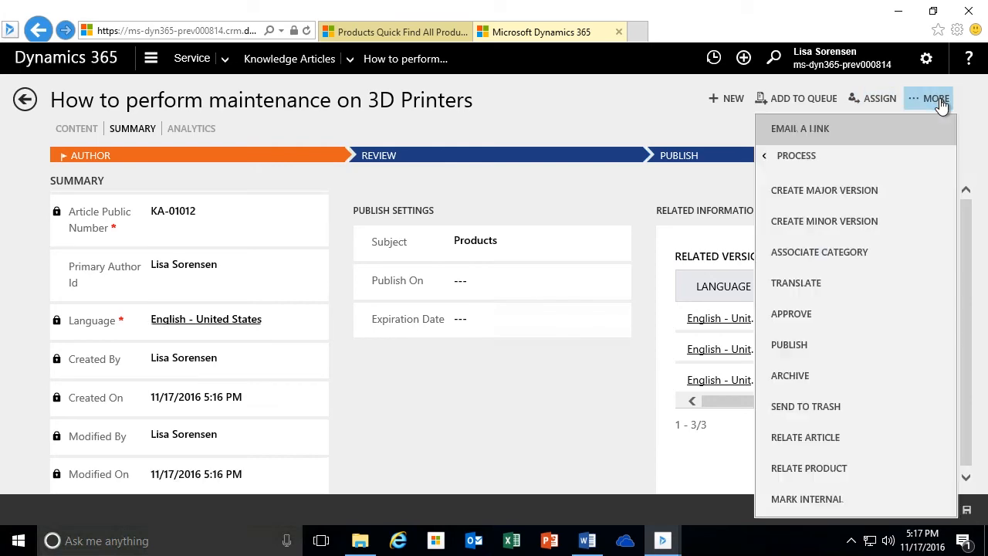
left_click(793, 317)
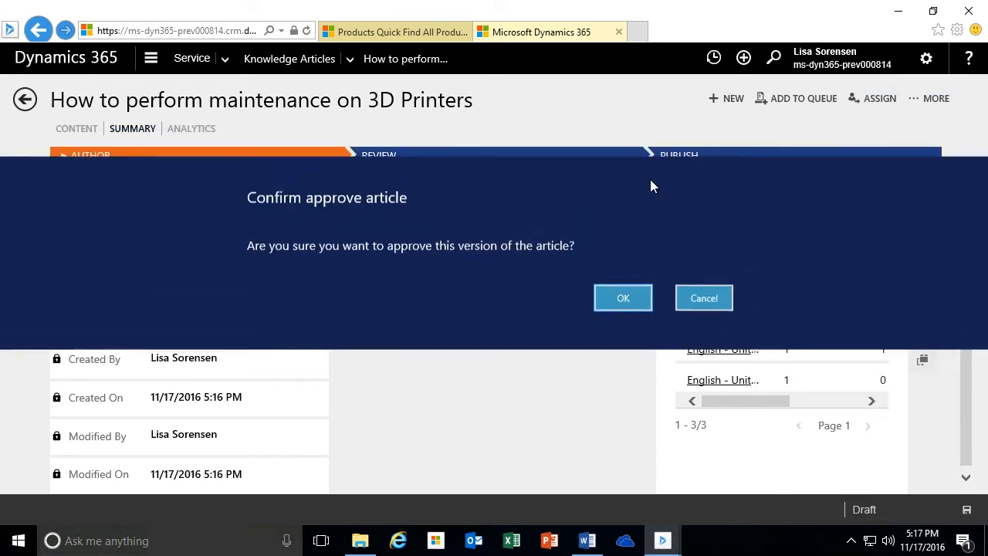
left_click(623, 304)
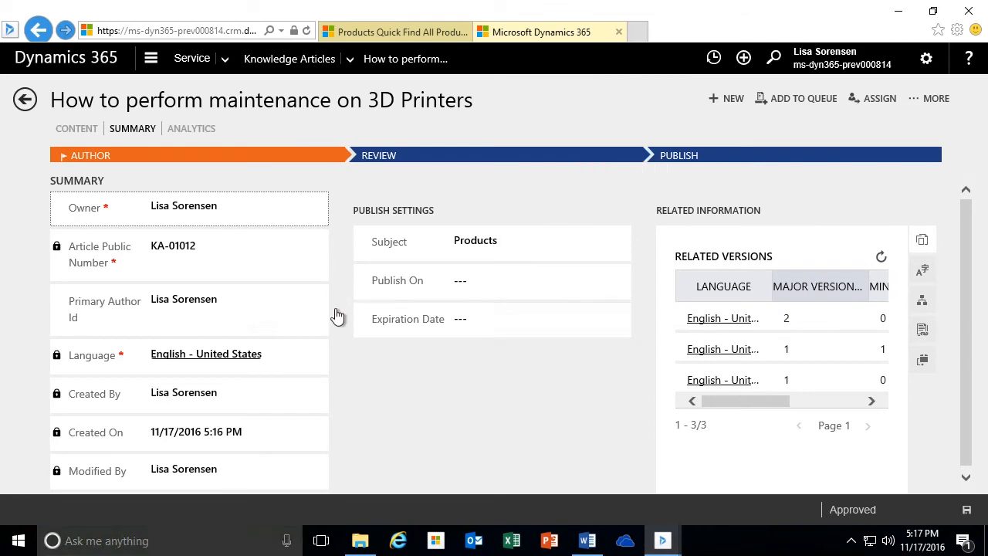
left_click_drag(336, 343, 328, 282)
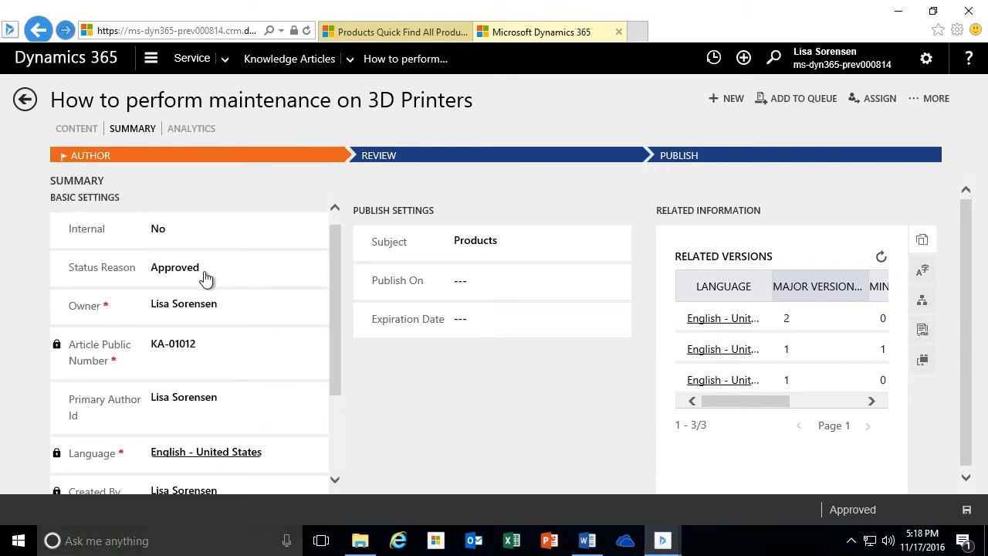
Step: Publish the approved version 2.0 of the article with Publish set to Now and related translations set to No
left_click(930, 98)
left_click(789, 314)
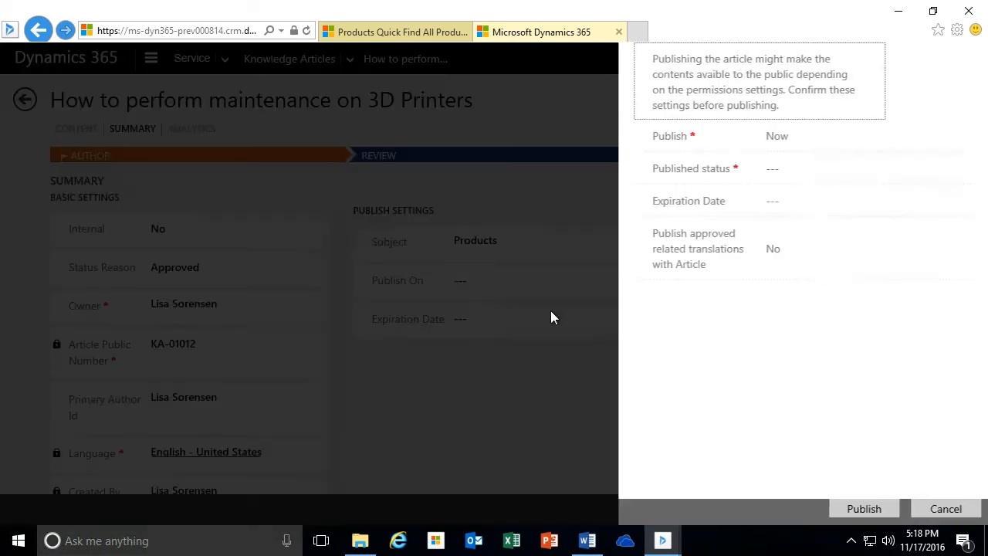
left_click(858, 508)
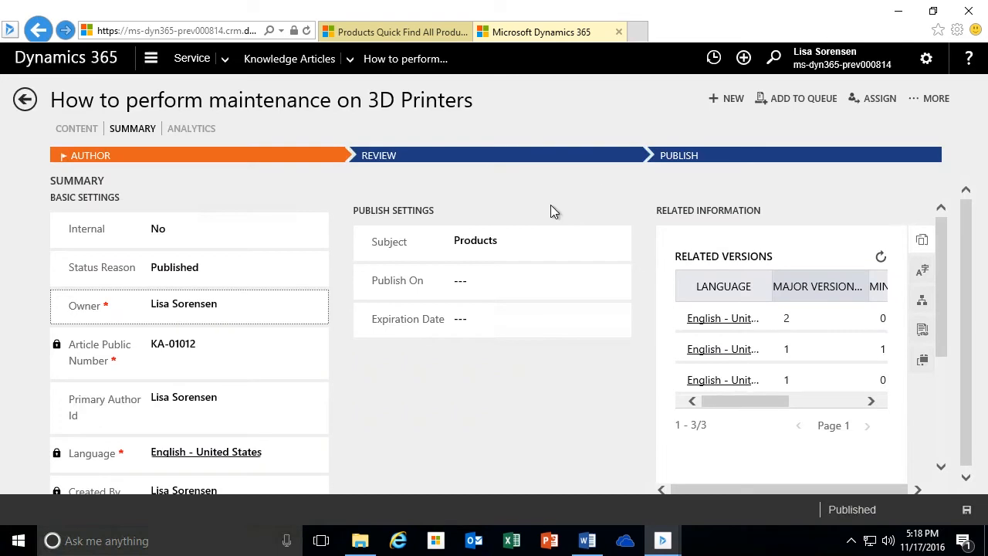
left_click(79, 129)
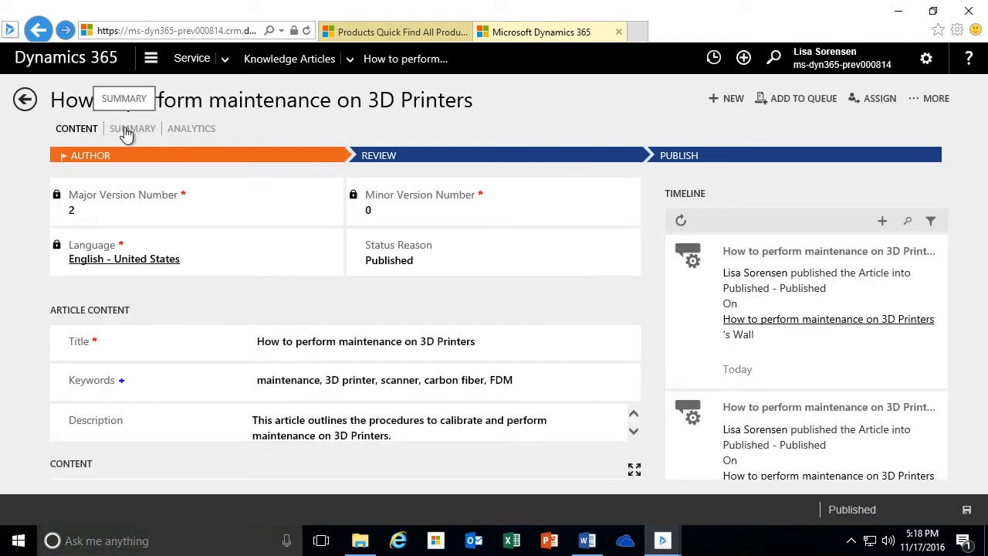
left_click(124, 131)
left_click(520, 284)
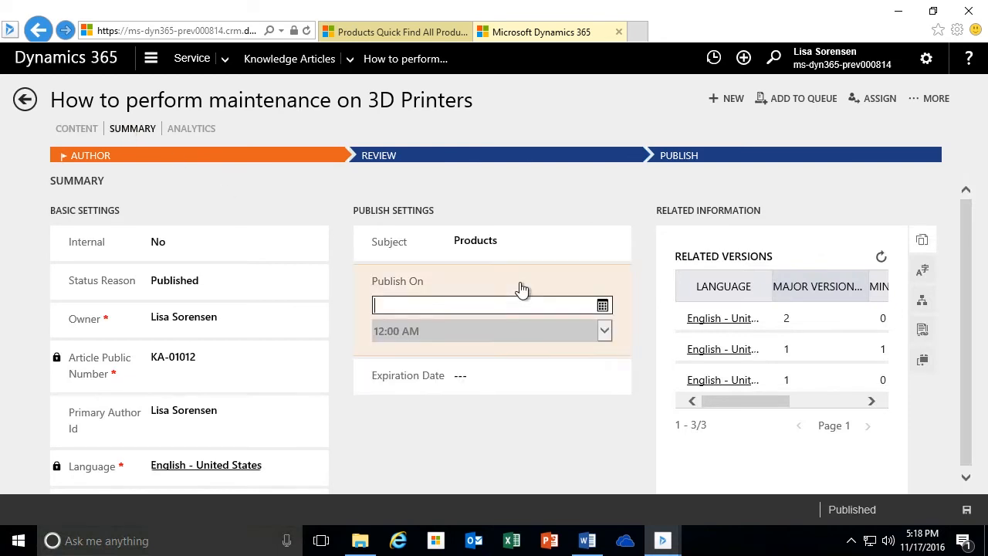
left_click(575, 200)
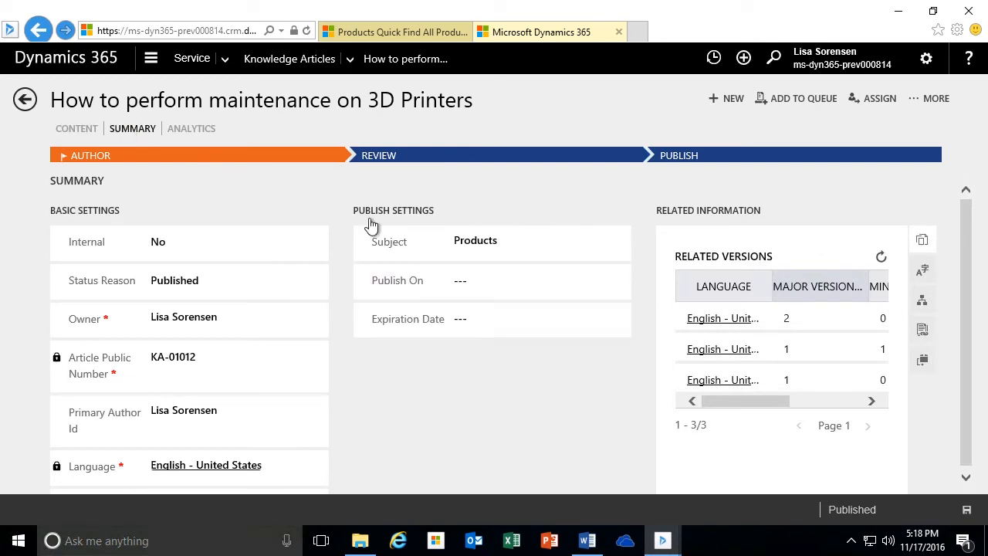
left_click(507, 286)
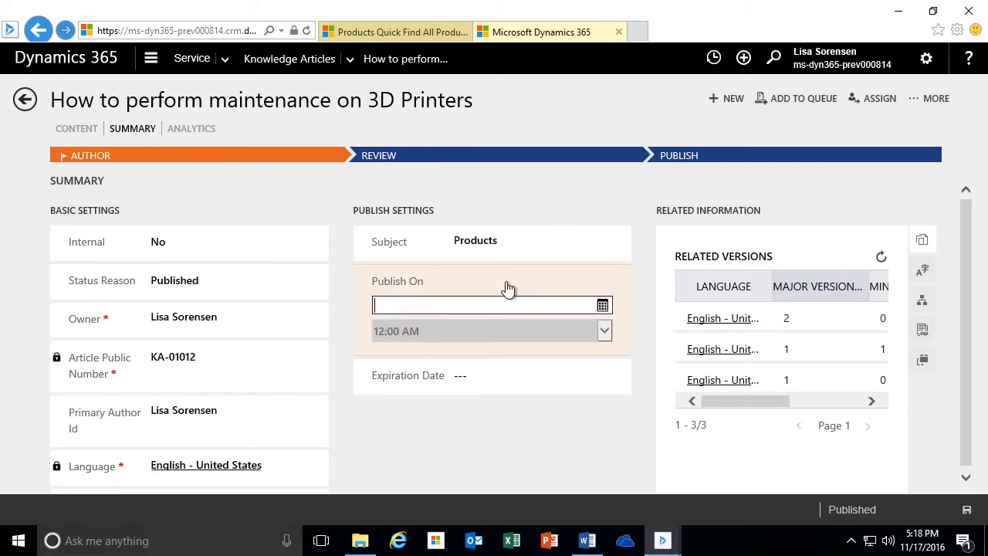
left_click(603, 306)
left_click(600, 281)
left_click(647, 260)
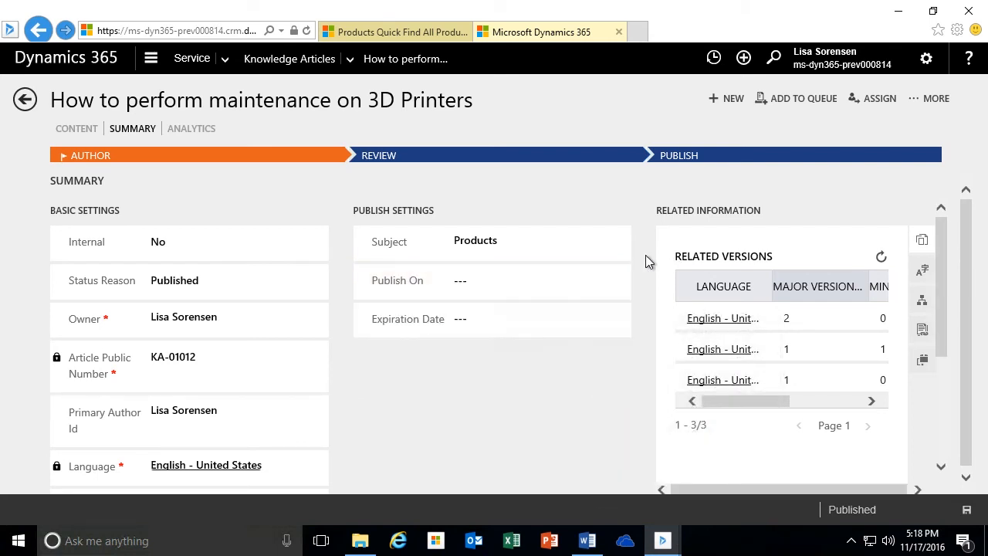
Step: Set the article's expiration date to 11/30/2017 at 12:00 AM in the publish settings
left_click(585, 326)
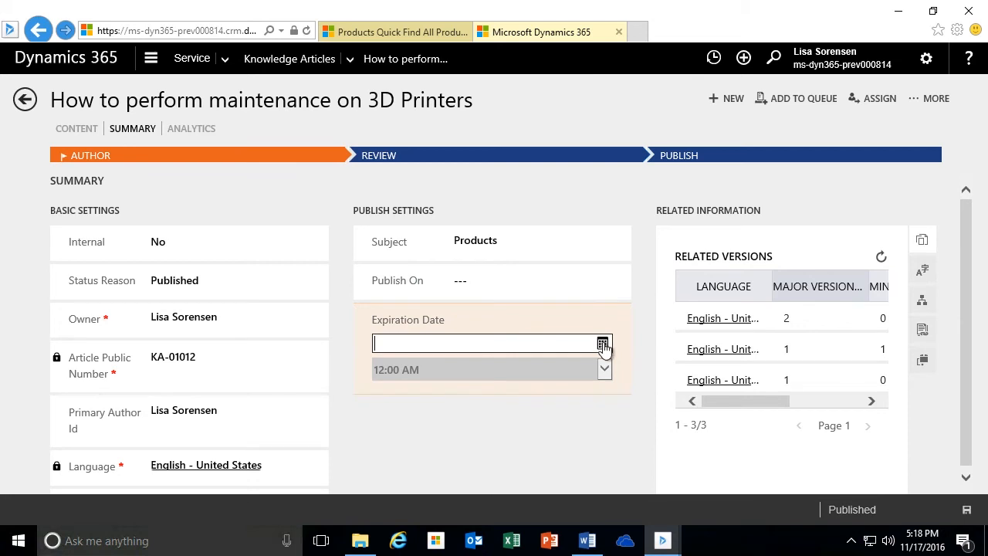
left_click(603, 345)
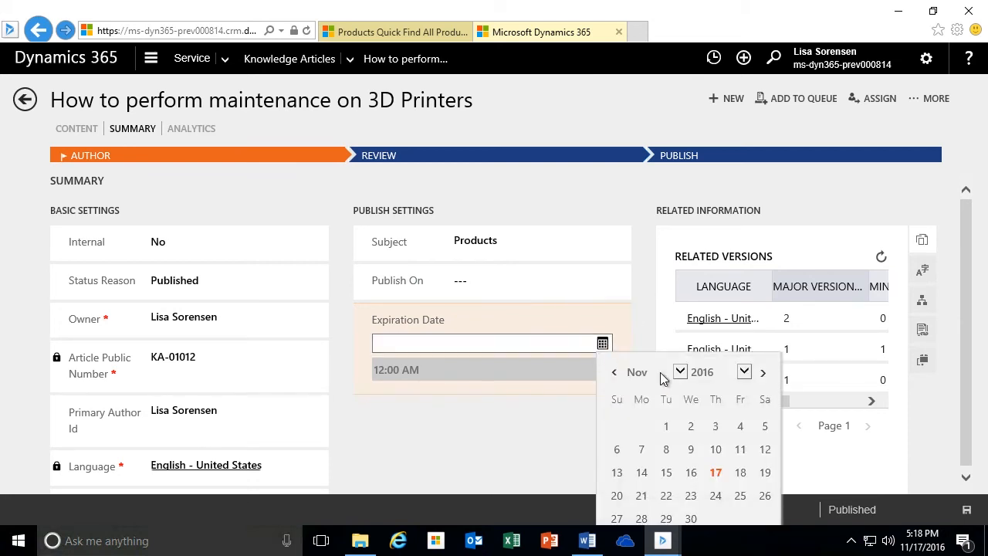
left_click(744, 377)
left_click(722, 389)
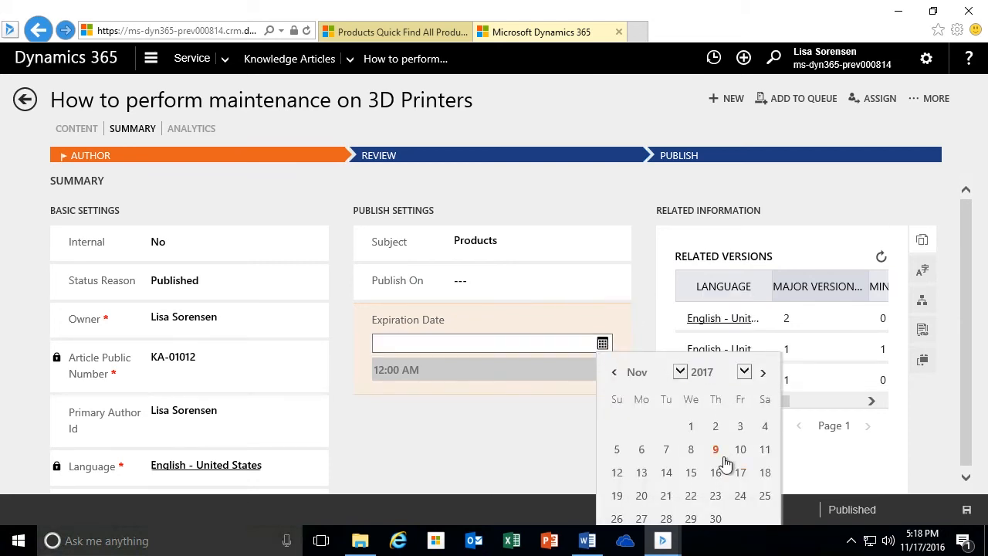
left_click(716, 520)
left_click(544, 448)
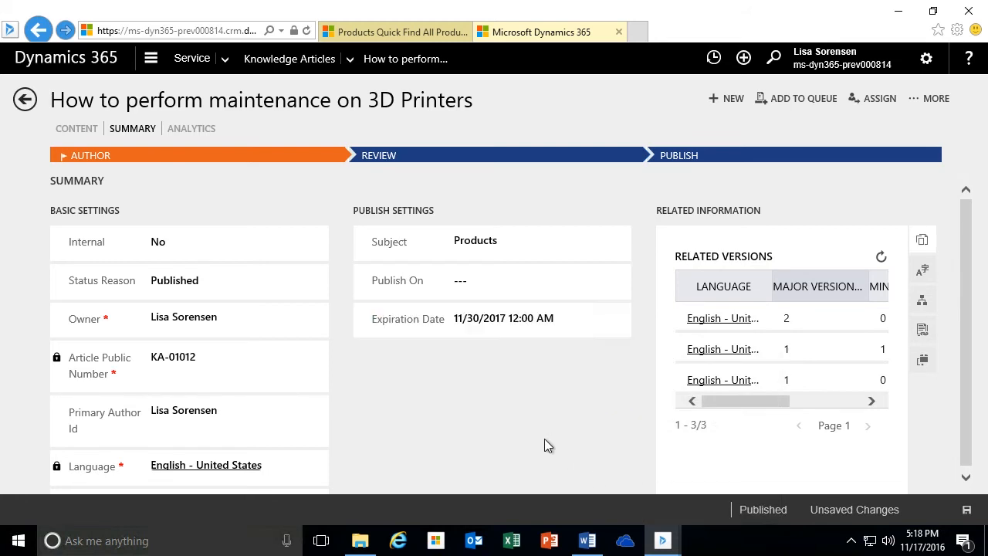
Step: Update the published article with the unsaved changes and confirm the update
left_click(966, 510)
left_click(702, 301)
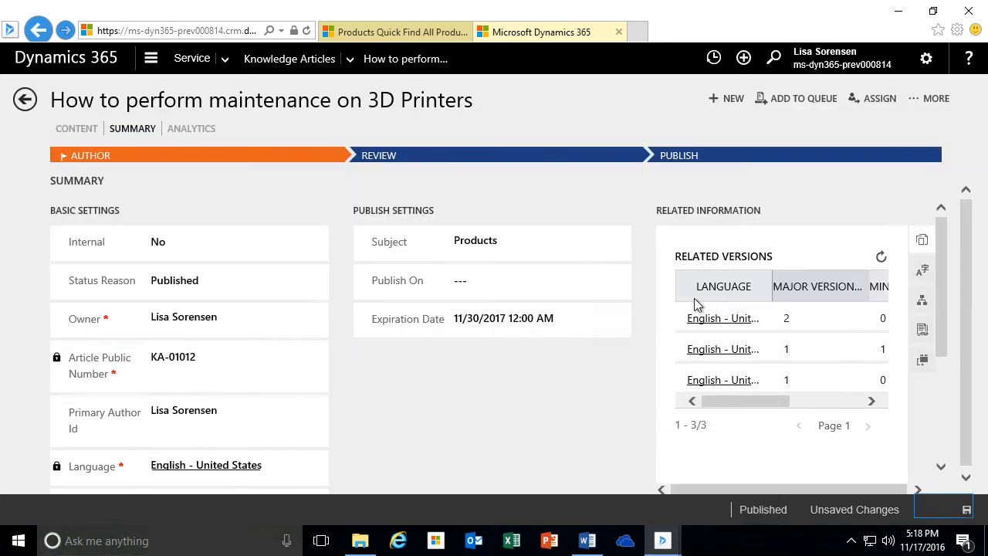
left_click(933, 98)
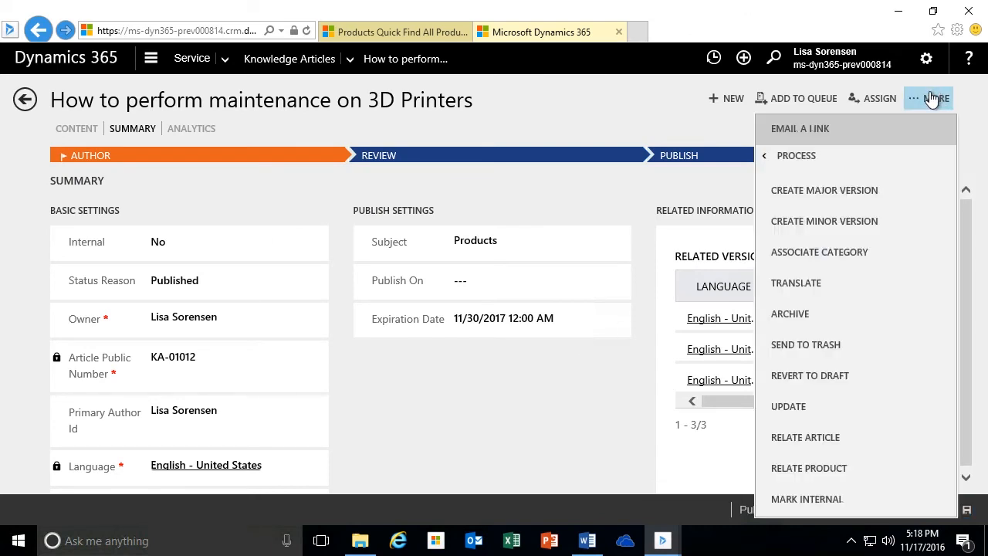
left_click(788, 406)
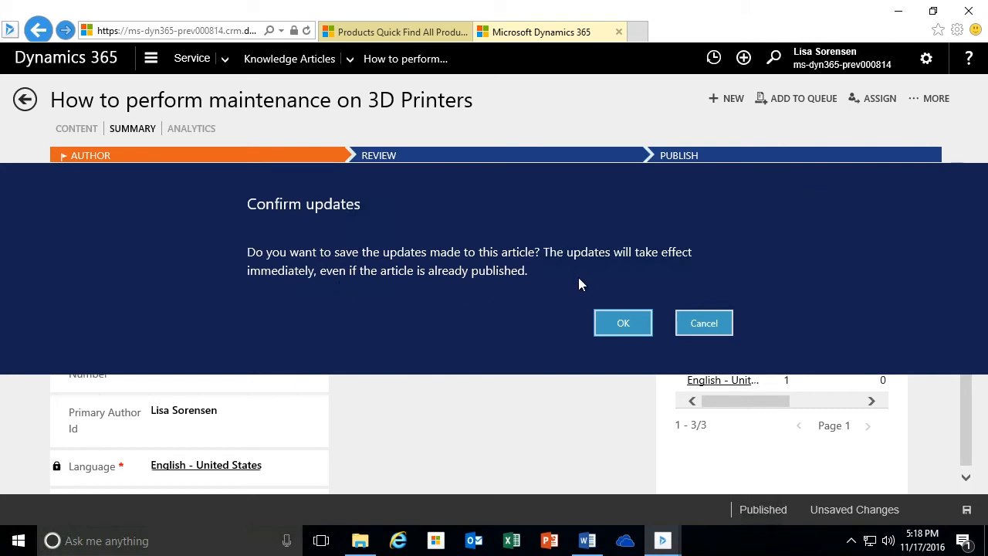
left_click(618, 322)
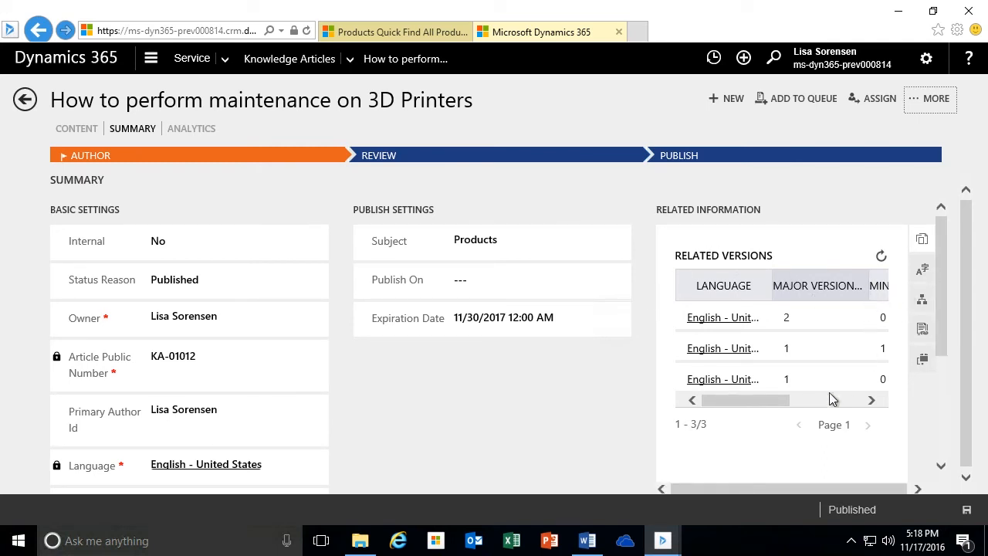
Step: Review the article's related versions, related translations and related categories
left_click_drag(772, 400, 746, 403)
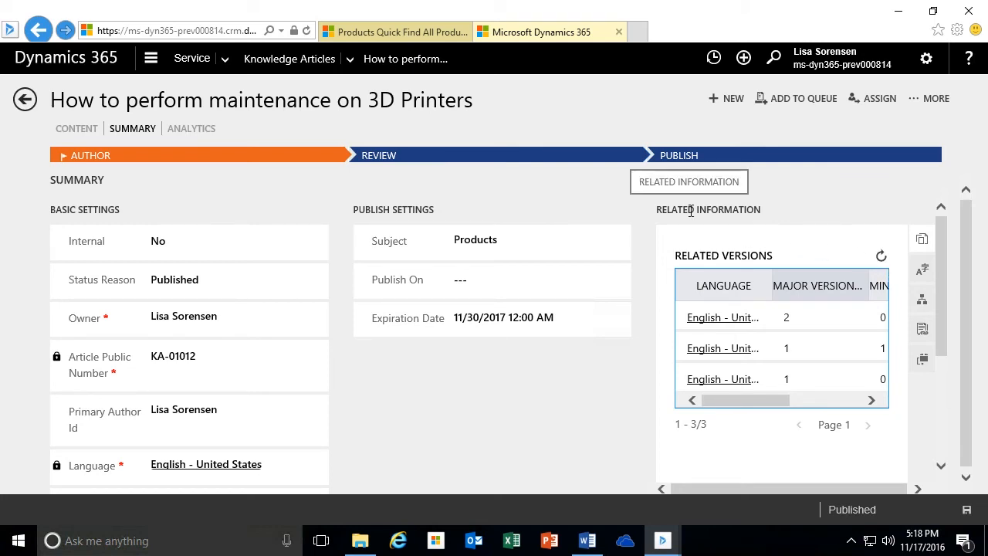
left_click(924, 272)
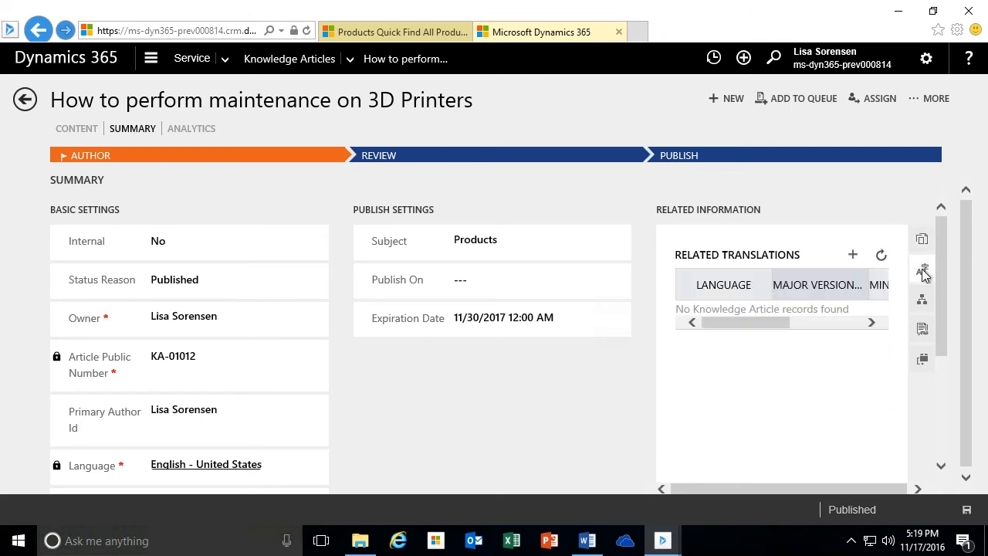
left_click(920, 105)
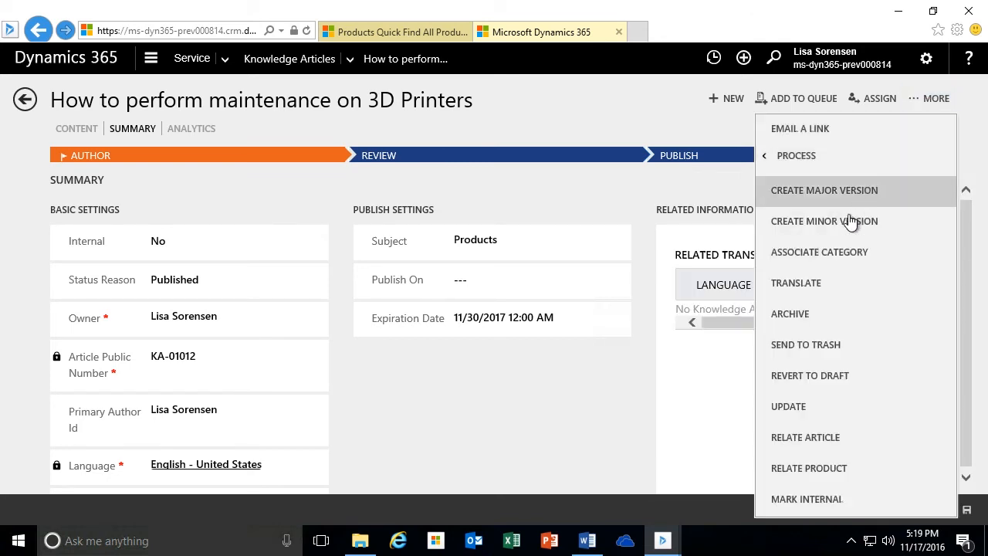
left_click(590, 370)
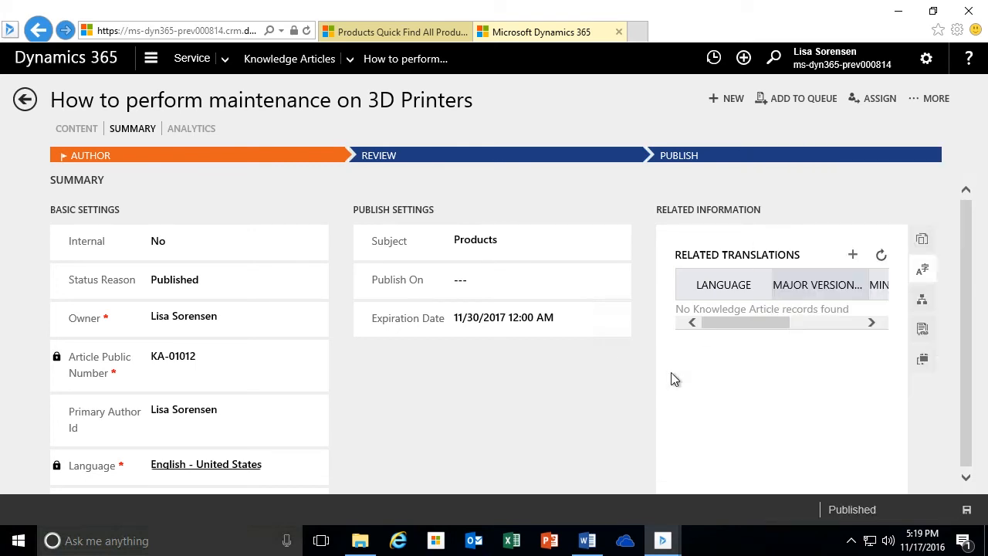
left_click(924, 301)
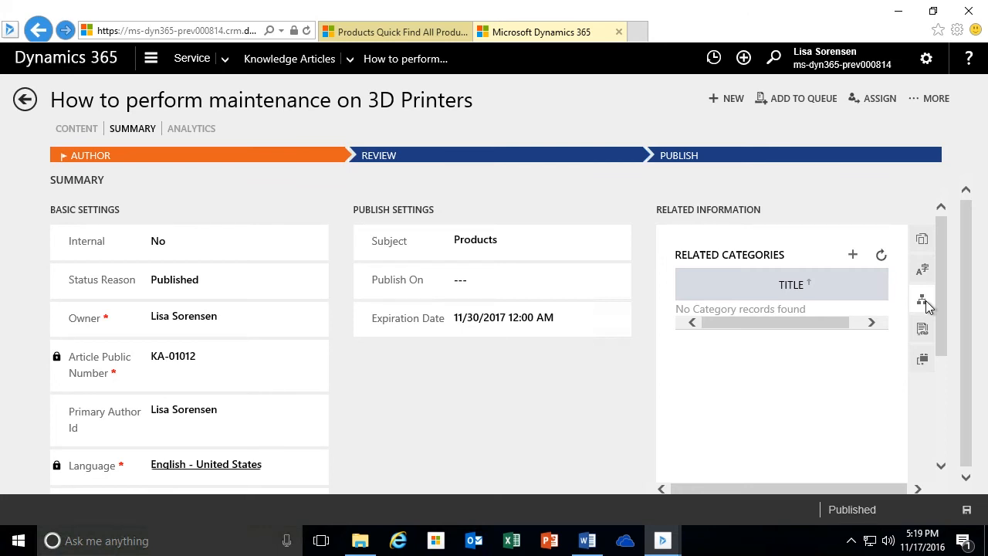
Step: Associate the knowledge article "Maintenance" as a related article
left_click(924, 330)
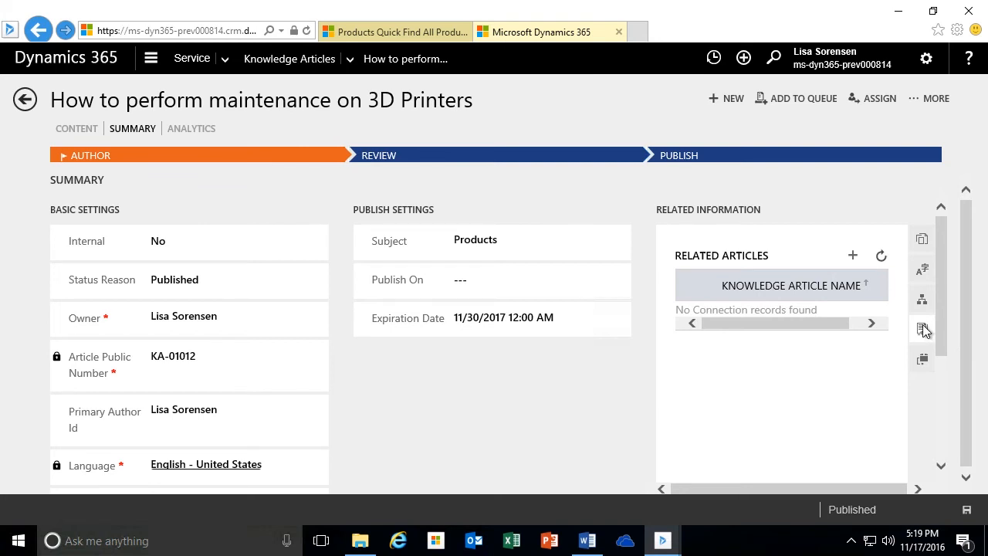
left_click(852, 256)
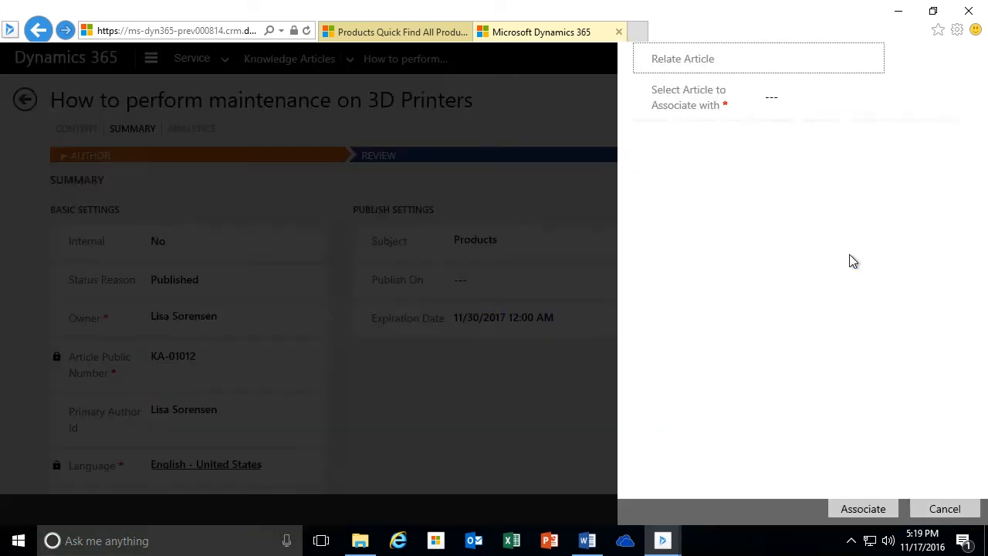
left_click(778, 100)
left_click(935, 129)
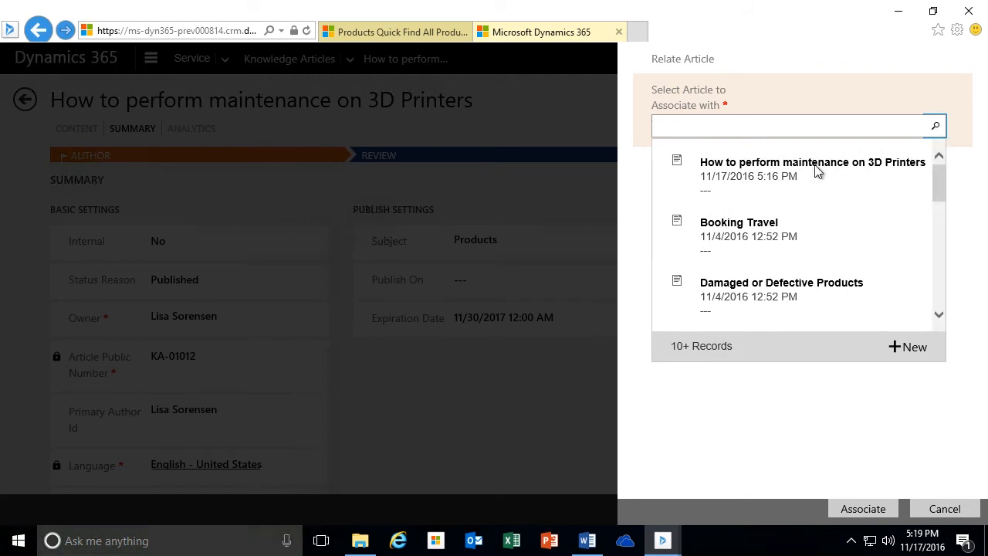
left_click_drag(940, 185, 937, 240)
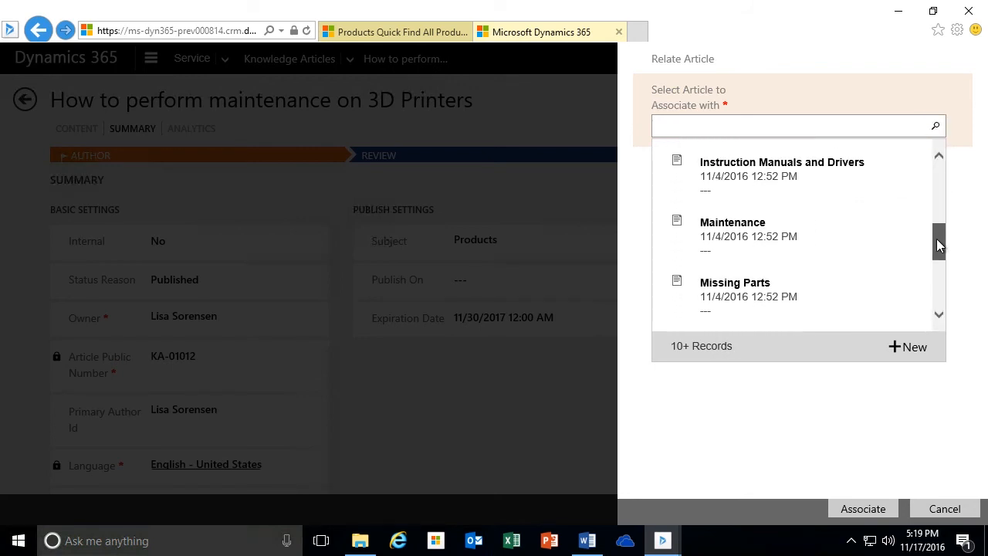
left_click(756, 247)
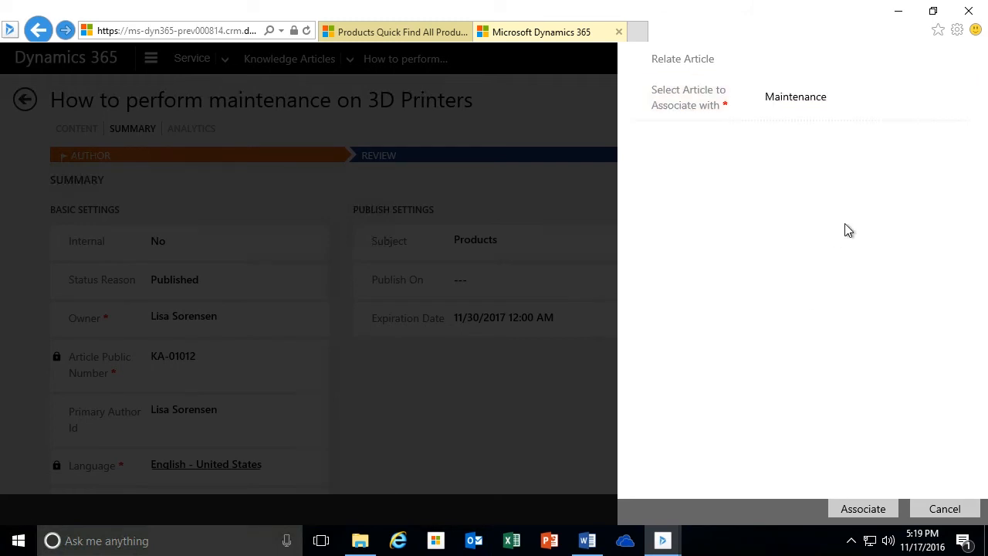
left_click(862, 510)
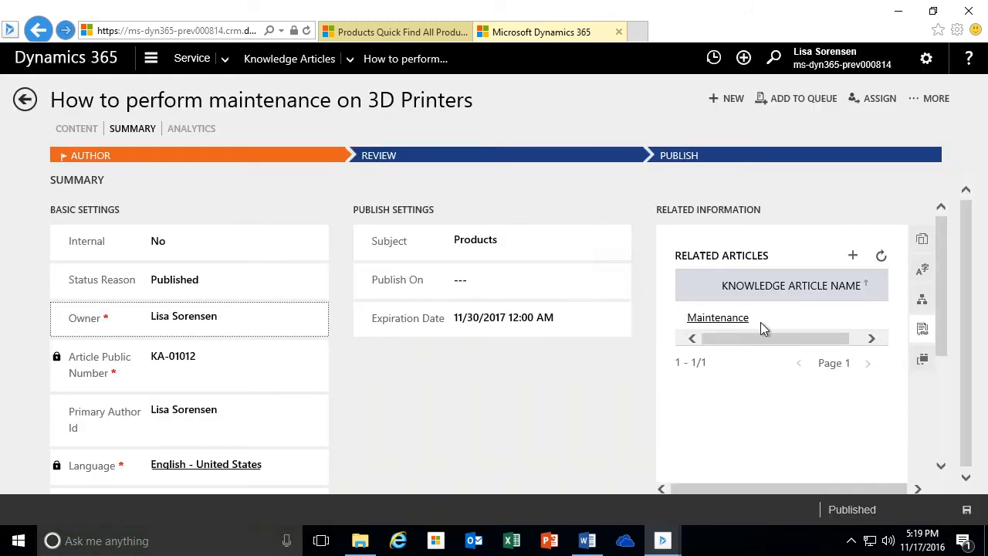
Step: Review the article's related products and browse the products available to associate with it
left_click(924, 361)
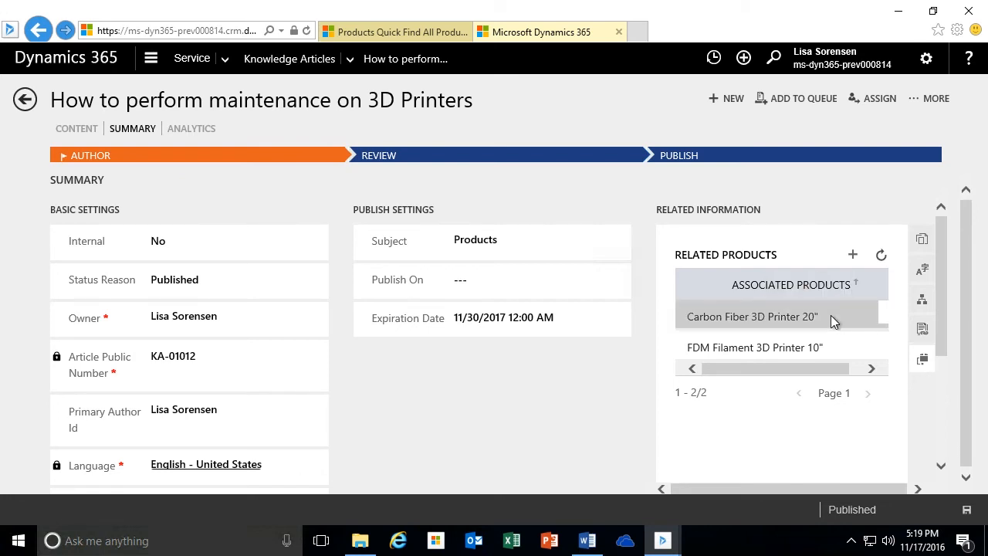
mouse_move(798, 375)
left_mouse_down()
mouse_move(861, 376)
mouse_move(801, 376)
left_mouse_up()
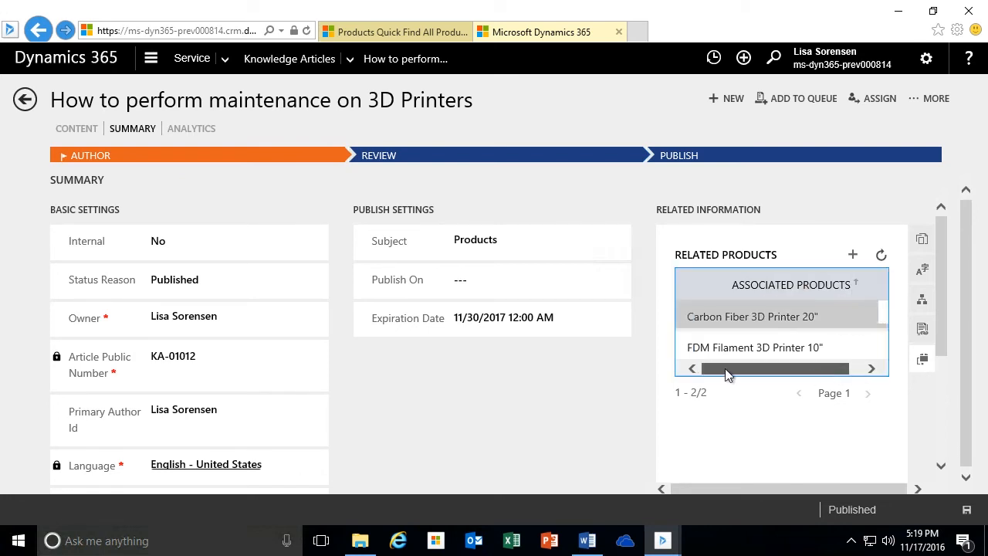
left_click(853, 256)
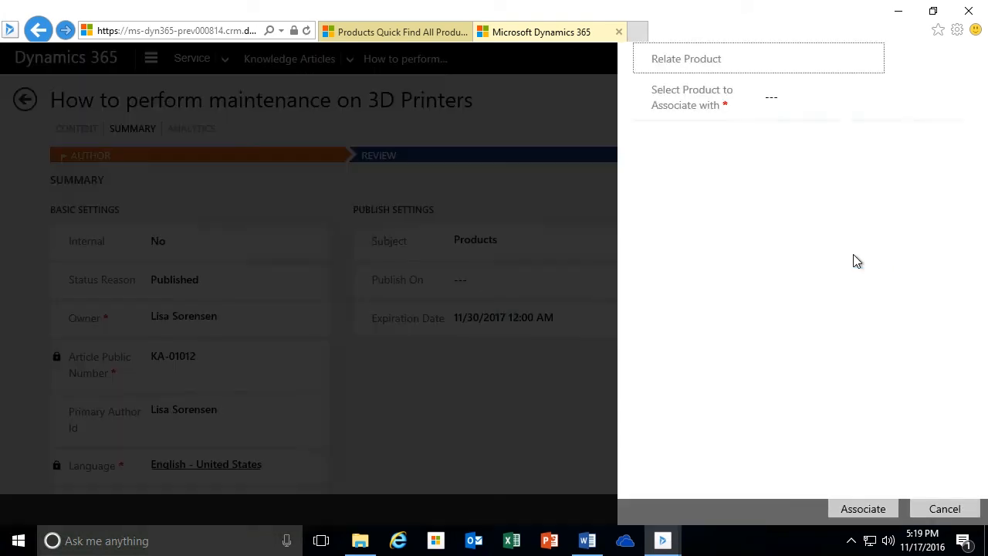
left_click(826, 103)
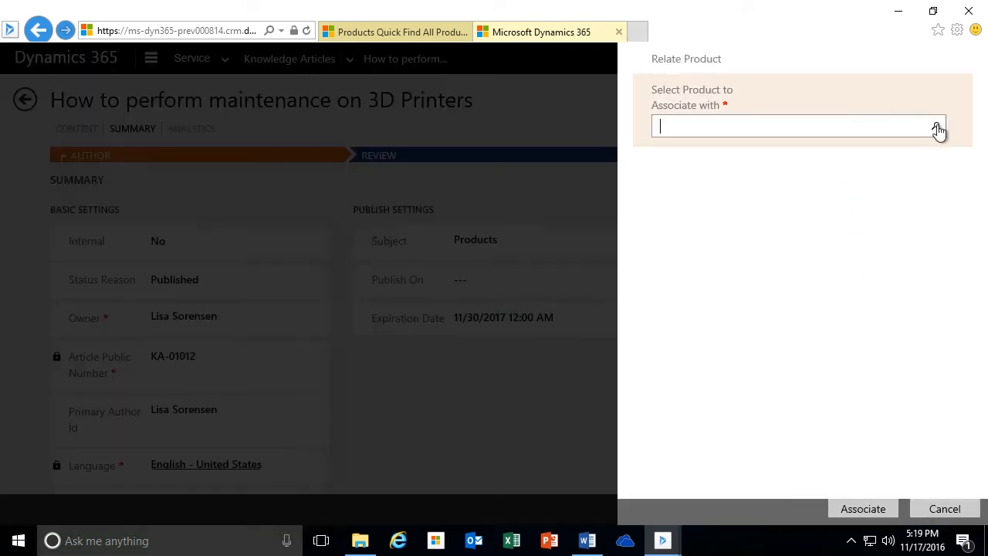
left_click(937, 128)
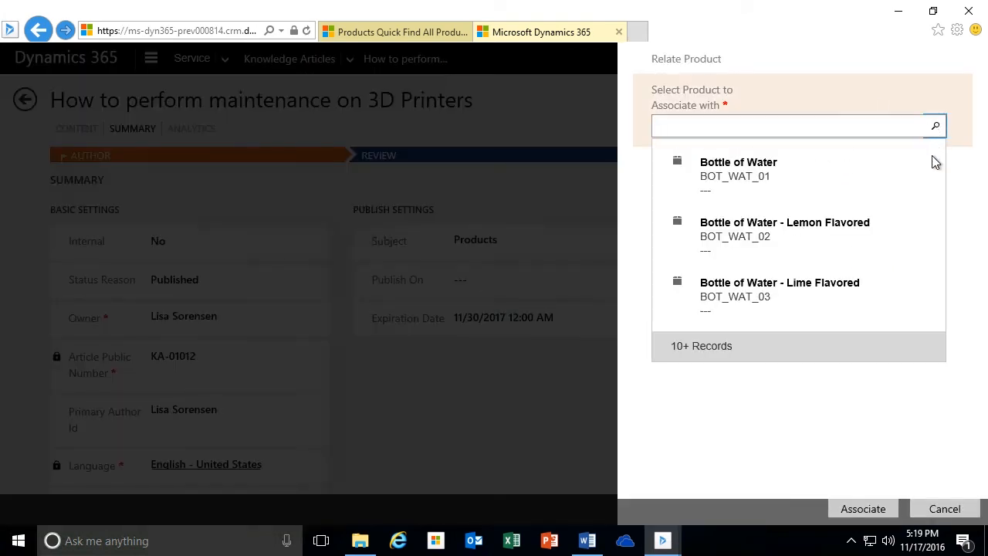
left_click_drag(942, 170, 942, 286)
left_click(897, 79)
left_click(934, 514)
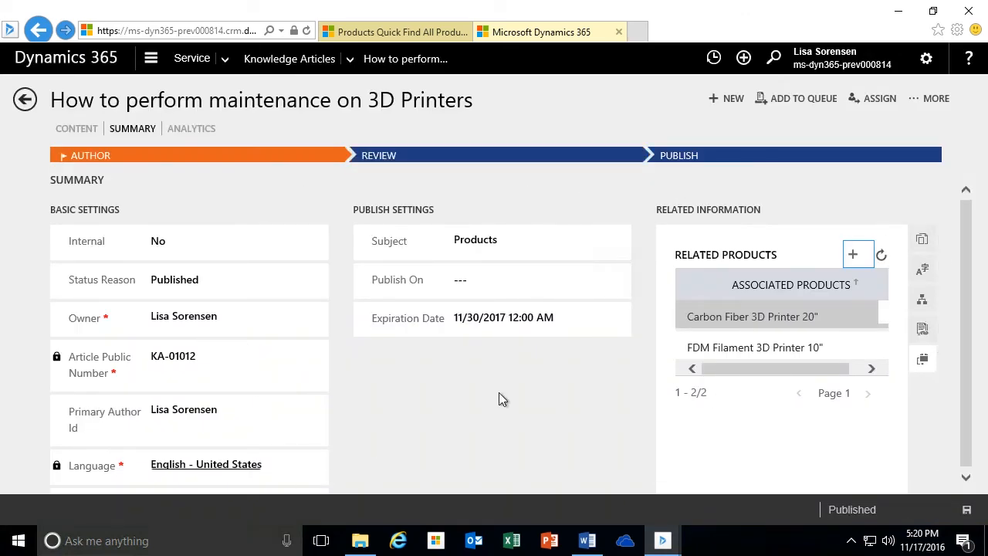
Step: Examine the article's analytics for views, feedback and cases, and look up existing feedback records
left_click(193, 129)
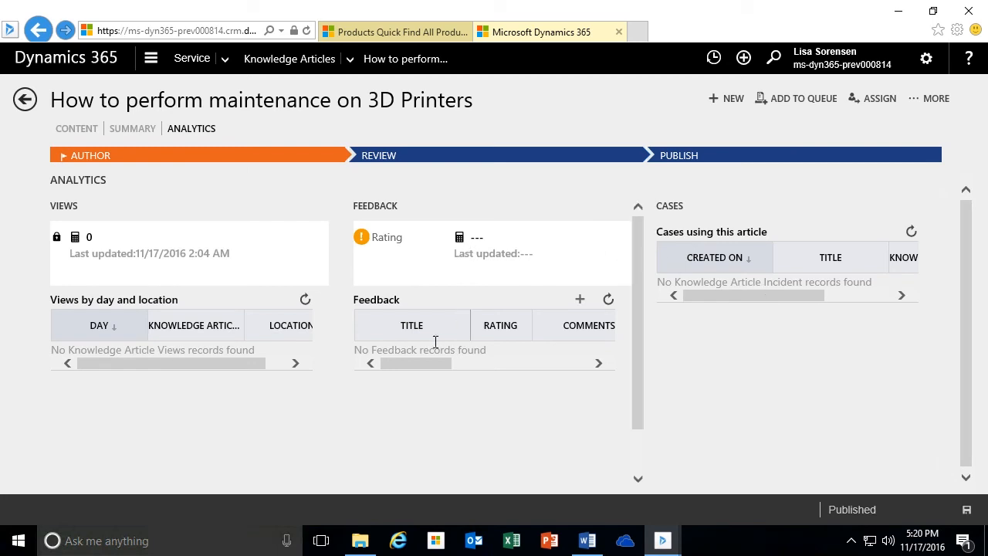
left_click_drag(419, 363, 384, 375)
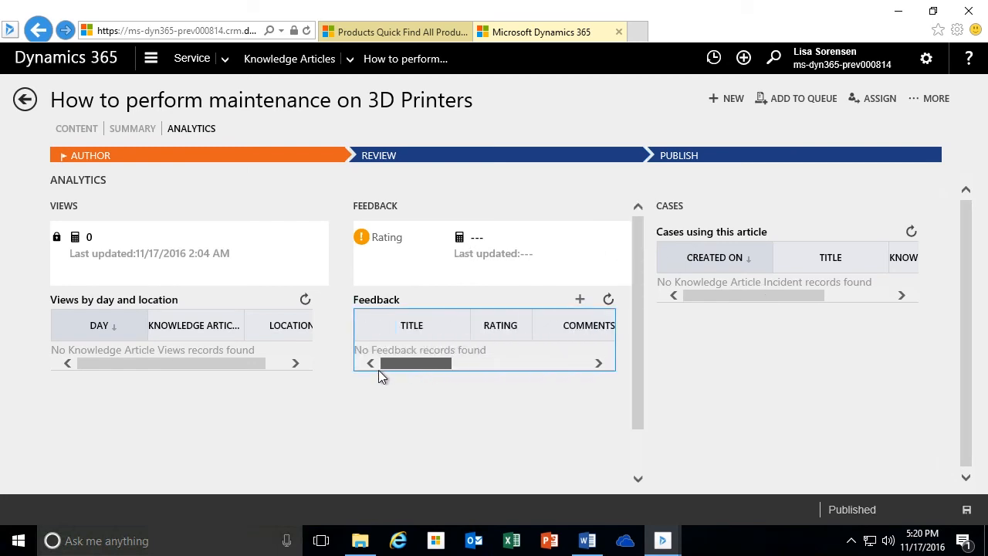
left_click(581, 302)
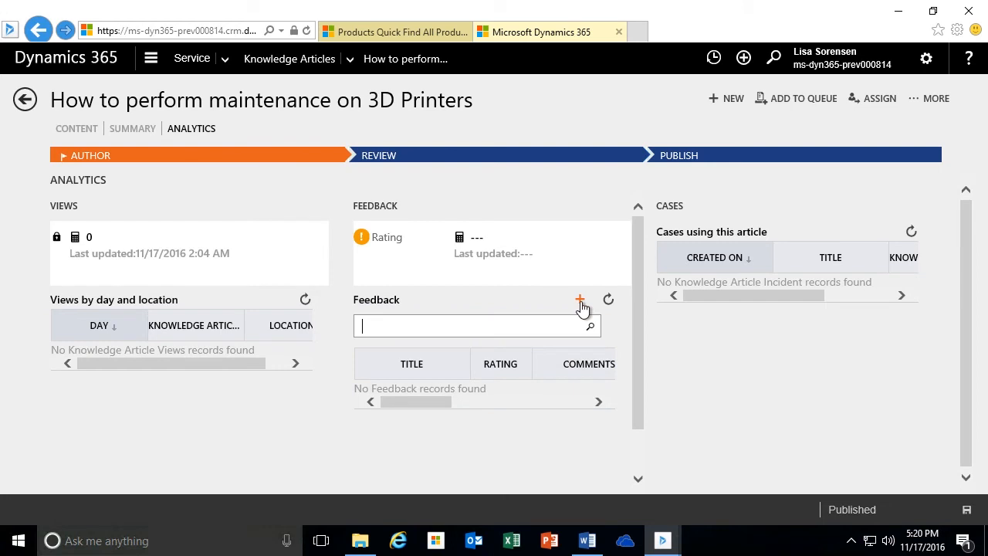
left_click(591, 326)
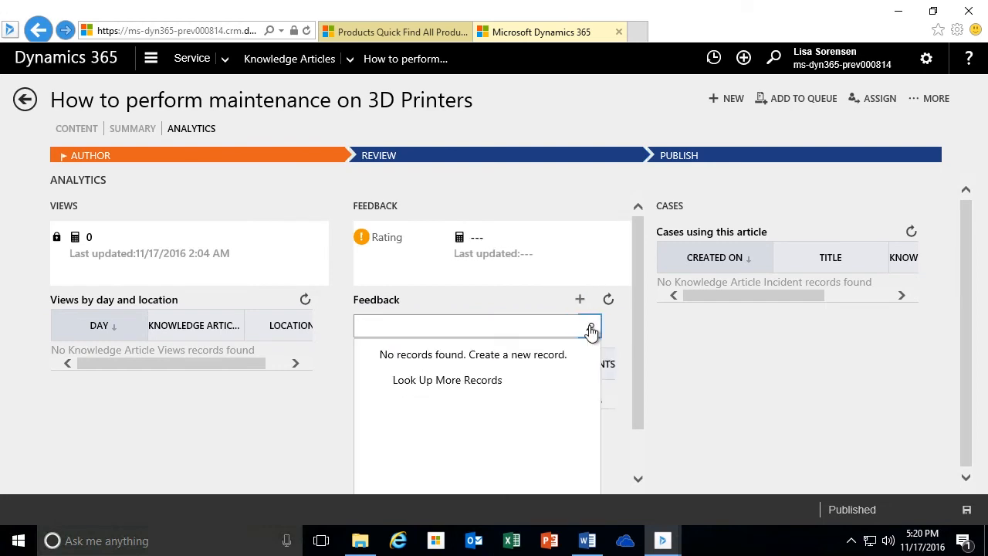
left_click(516, 301)
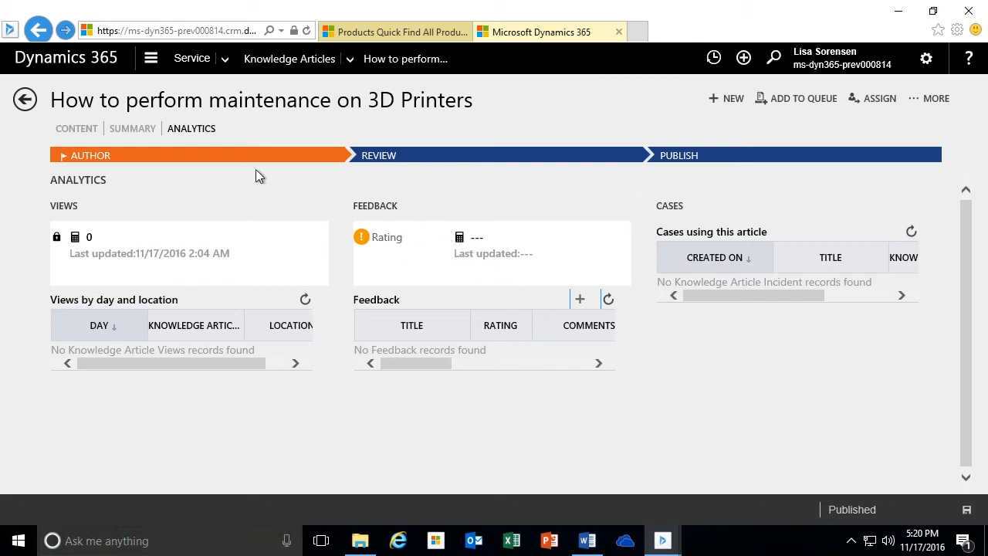
left_click(86, 132)
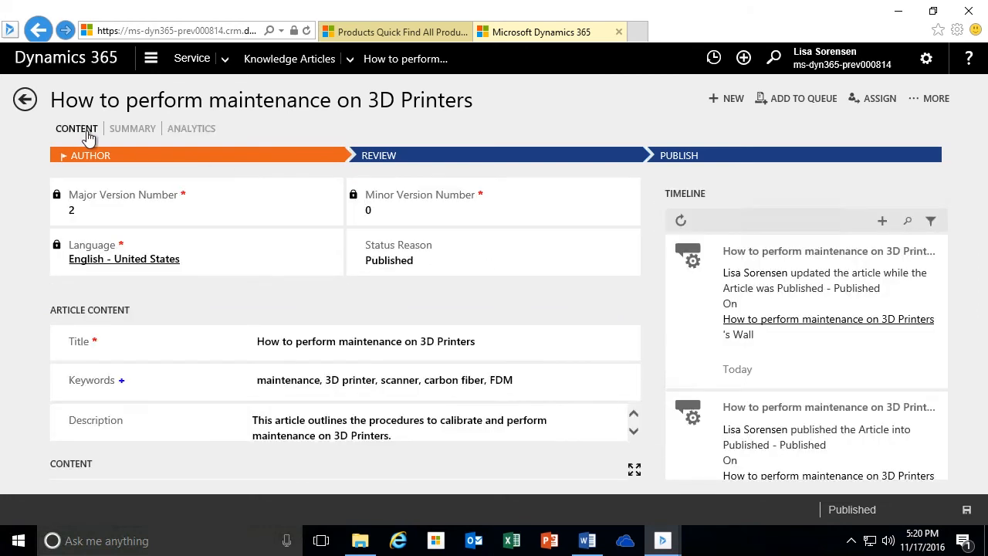
left_click(927, 101)
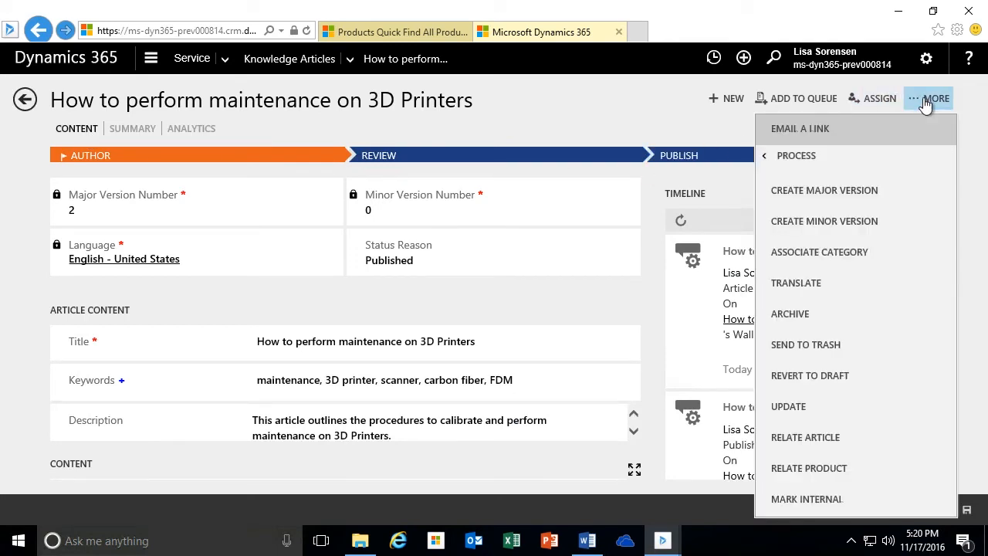
left_click(644, 111)
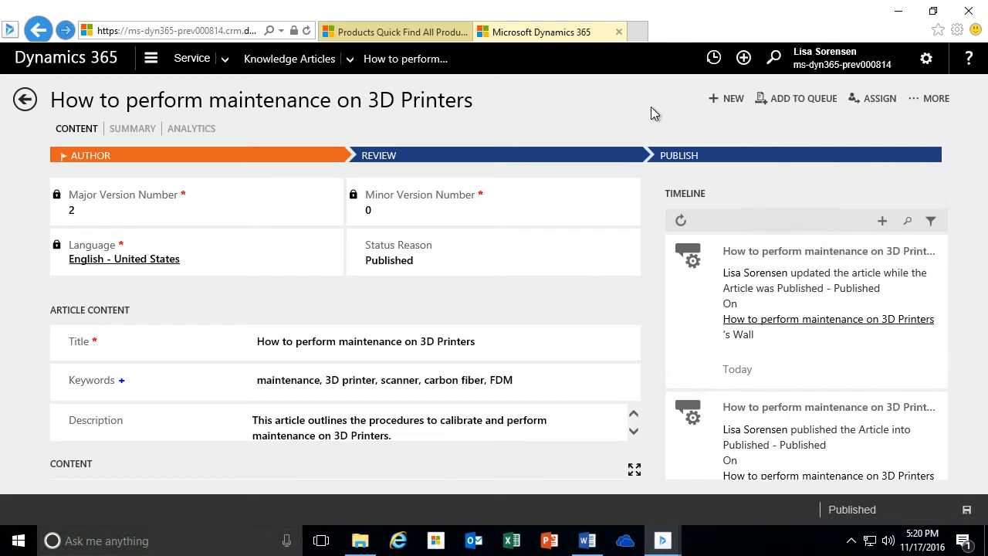
Step: Mark the knowledge article "Booking Travel" as internal for all versions and translations
left_click(311, 61)
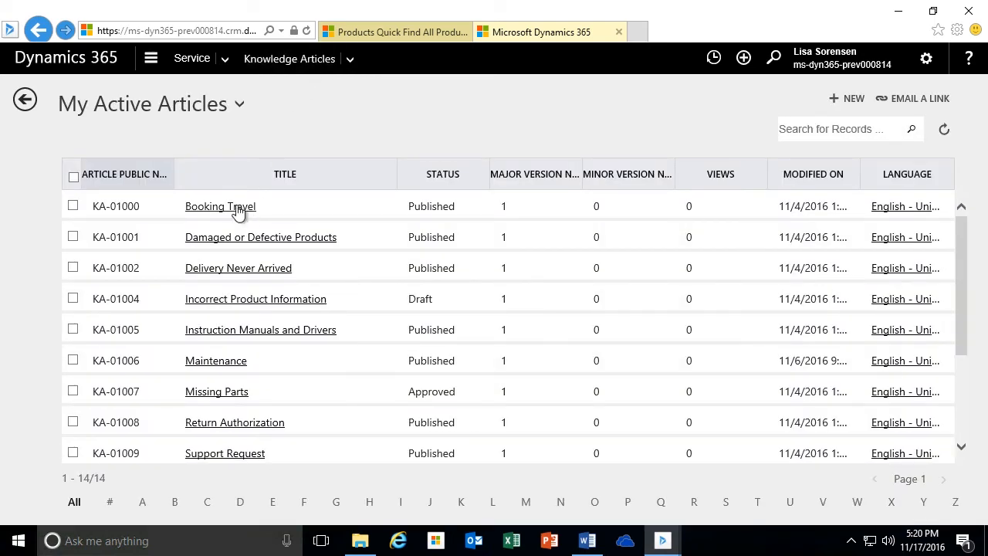
left_click(231, 206)
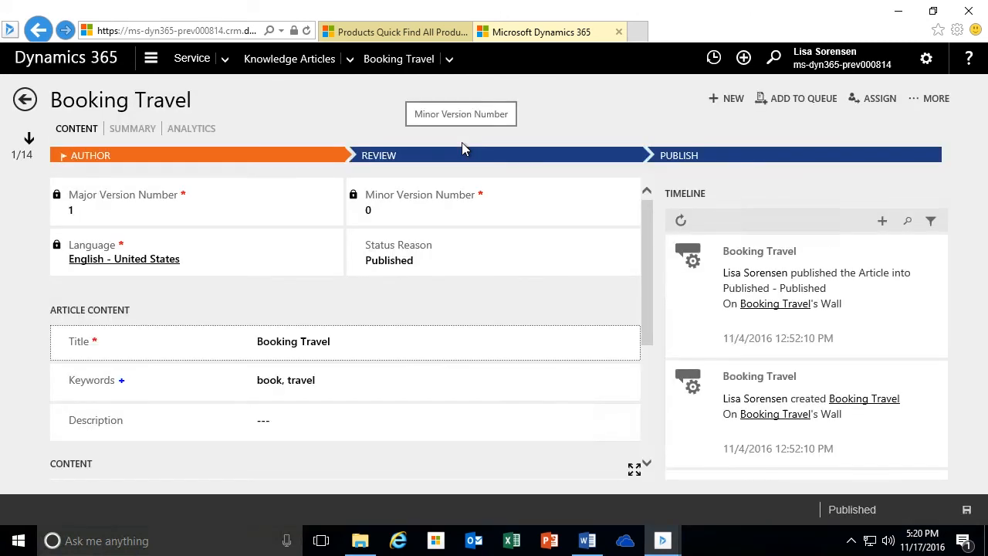
left_click(932, 99)
left_click(806, 500)
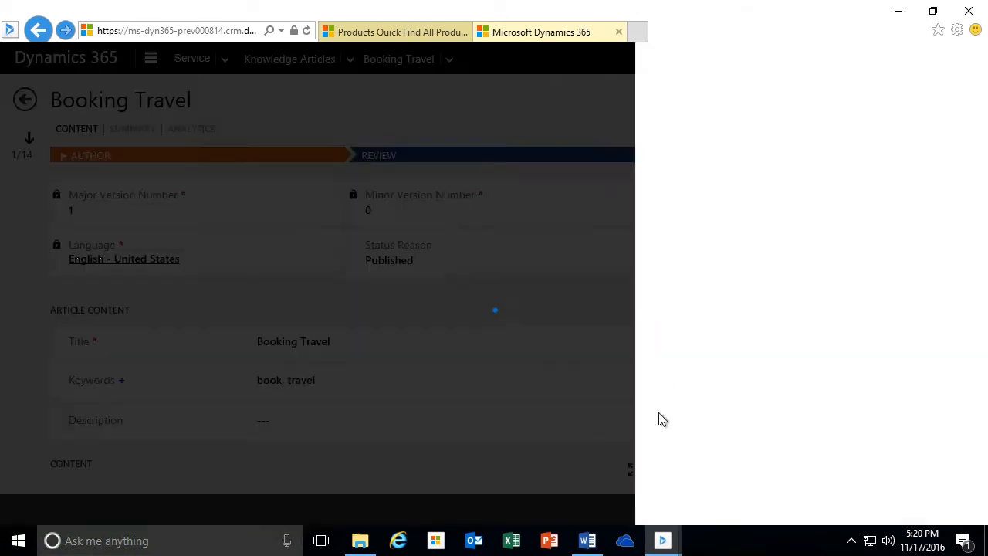
left_click(856, 112)
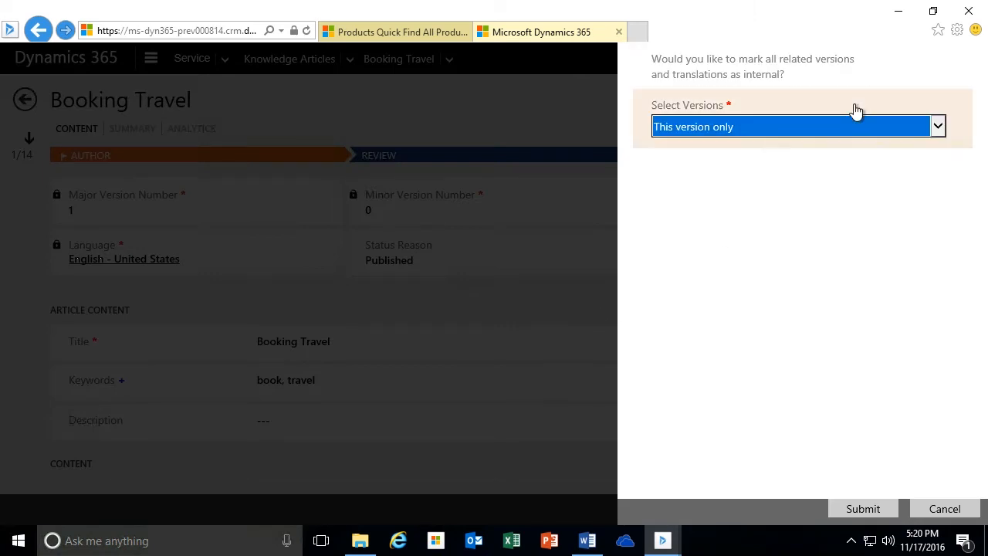
left_click(934, 130)
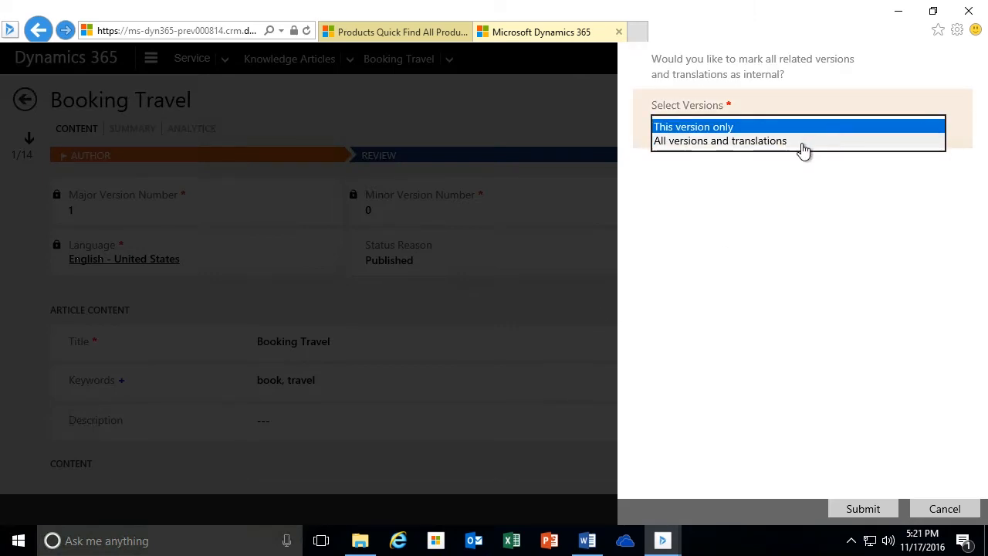
left_click(772, 144)
left_click(847, 512)
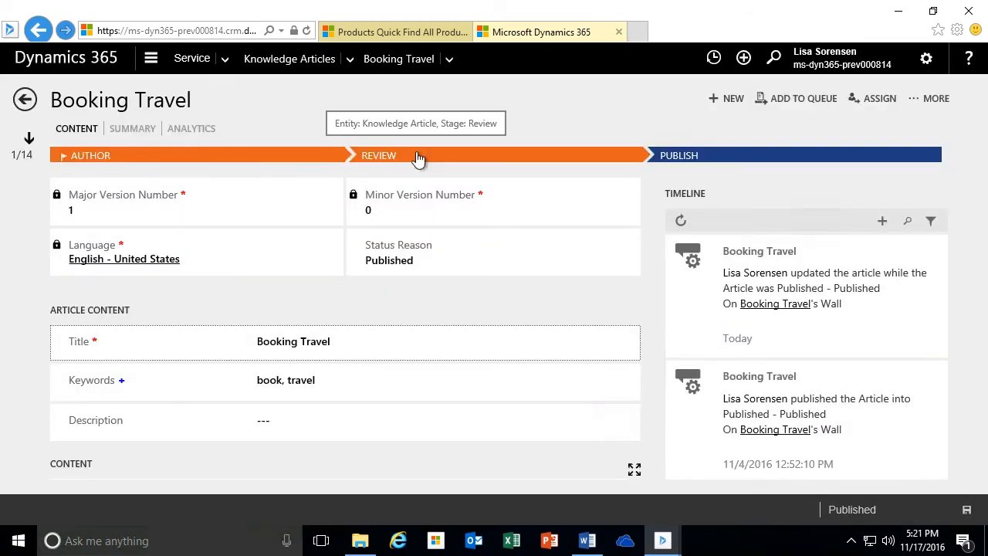
Step: Check the Internal setting and the other basic settings in the "Booking Travel" article's summary
left_click(132, 128)
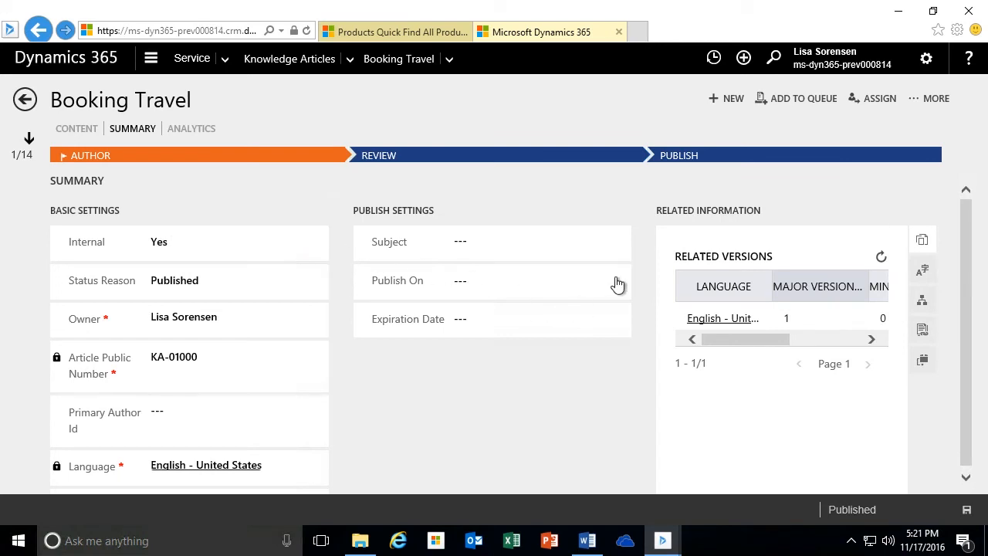
scroll(645, 271, "down", 2)
scroll(271, 324, "down", 2)
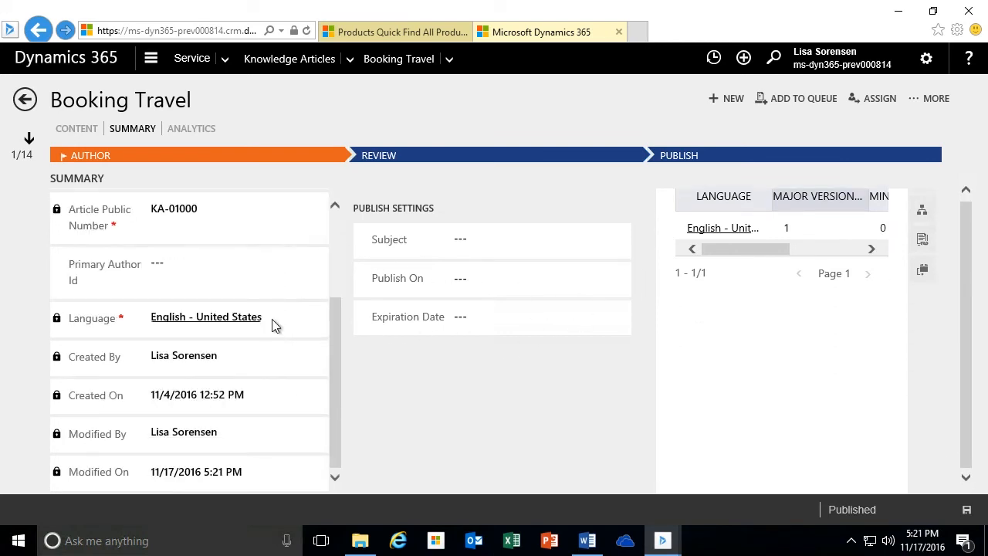
scroll(306, 313, "up", 3)
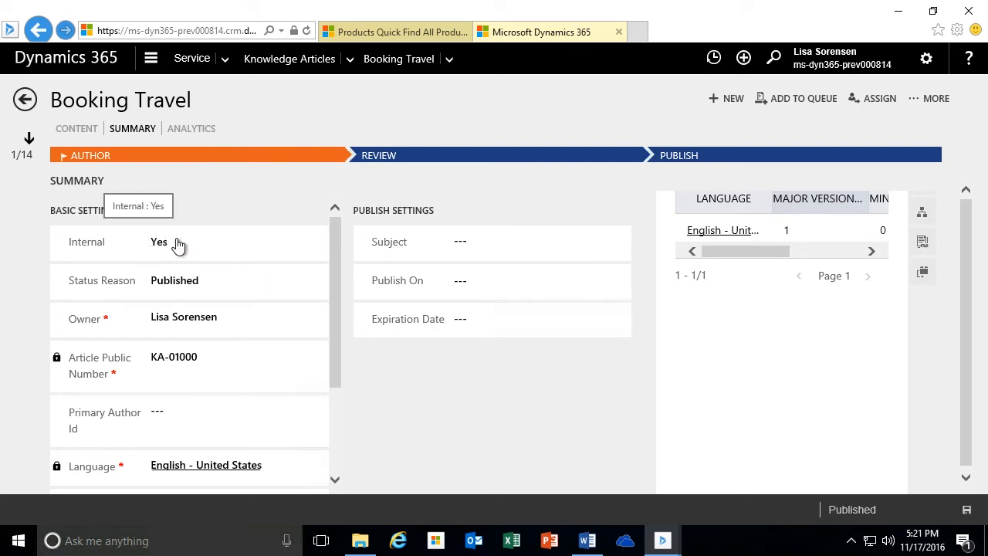
Step: Look over the further actions available for the "Booking Travel" article and return to the list of active knowledge articles
left_click(82, 128)
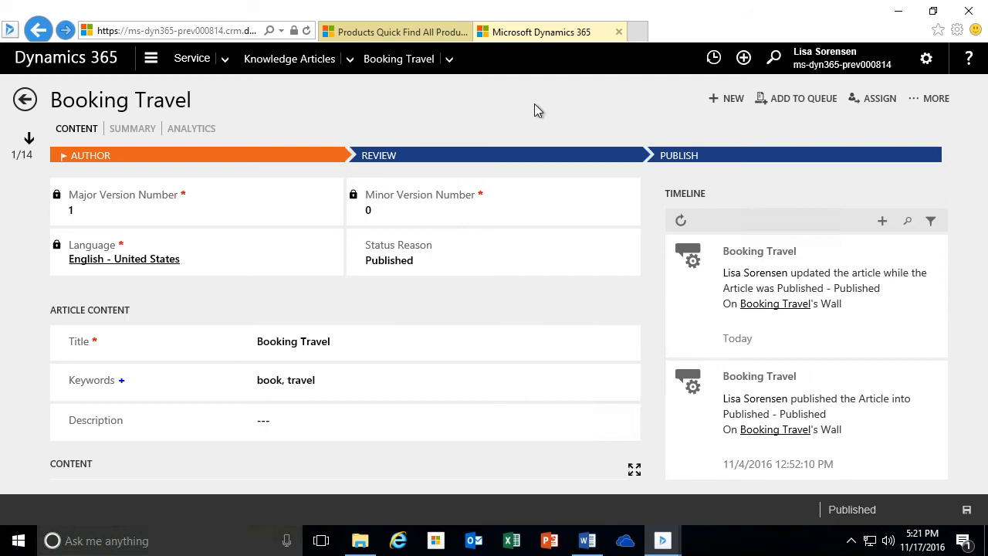
left_click(936, 100)
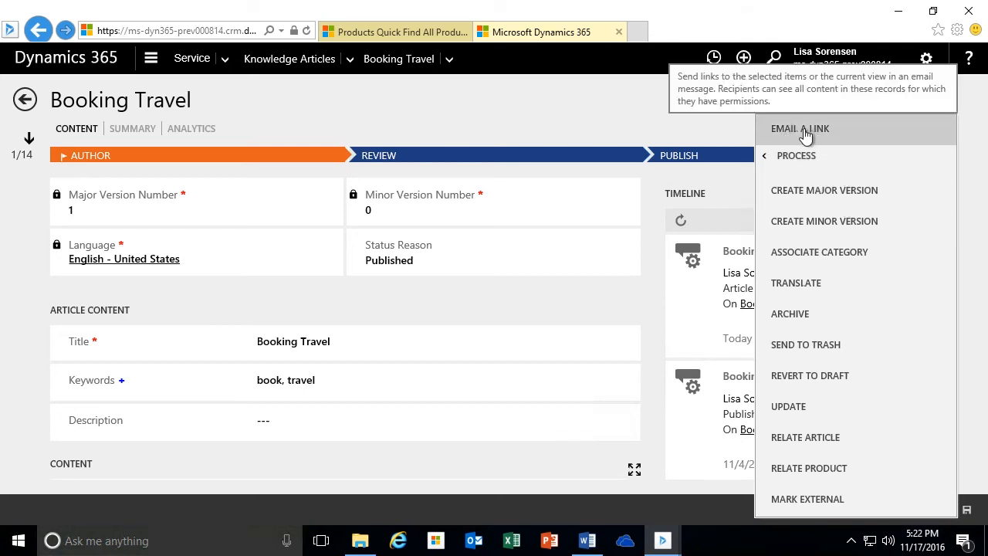
left_click(515, 113)
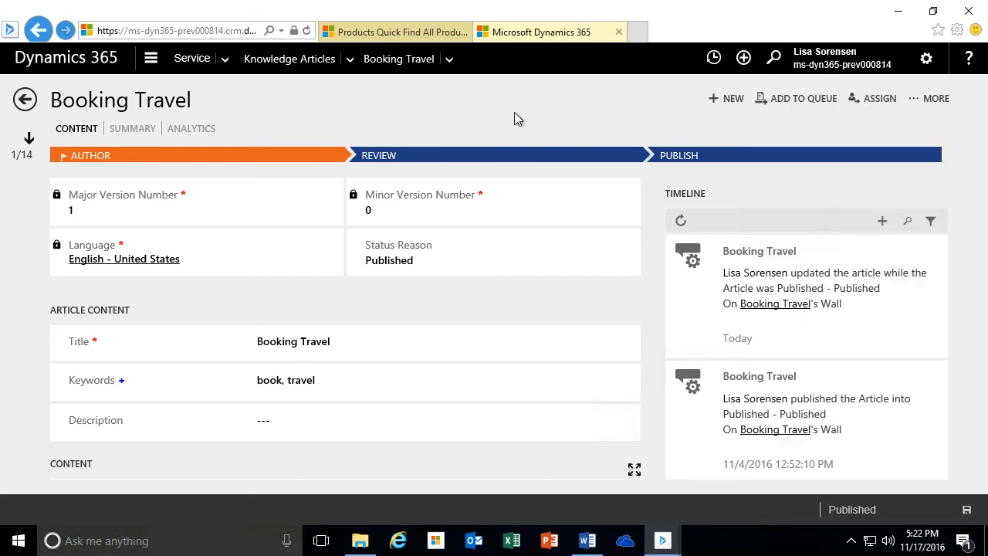
left_click(350, 60)
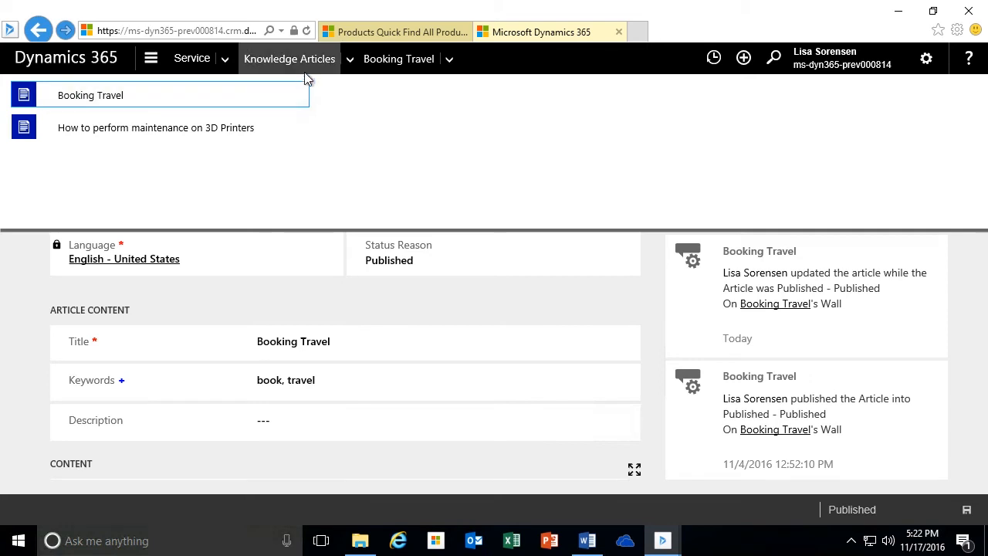
left_click(305, 59)
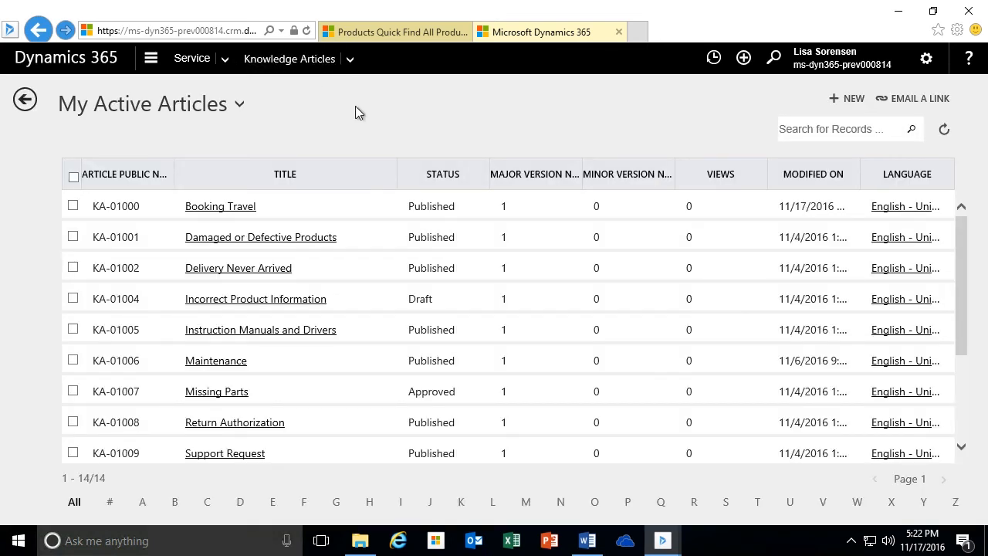
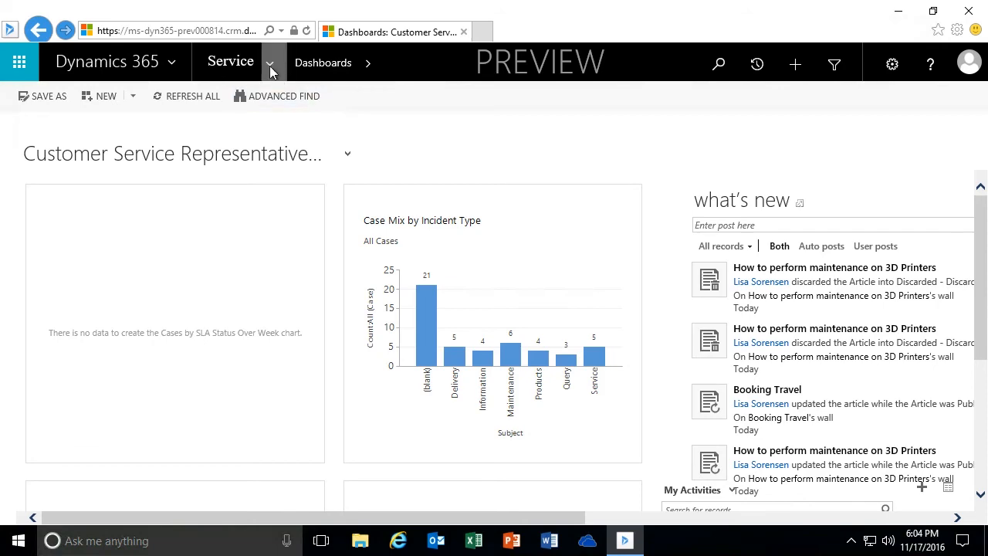
Step: Open the Articles list under Collateral in the Service area and widen its Number column to show the full numbers
left_click(268, 65)
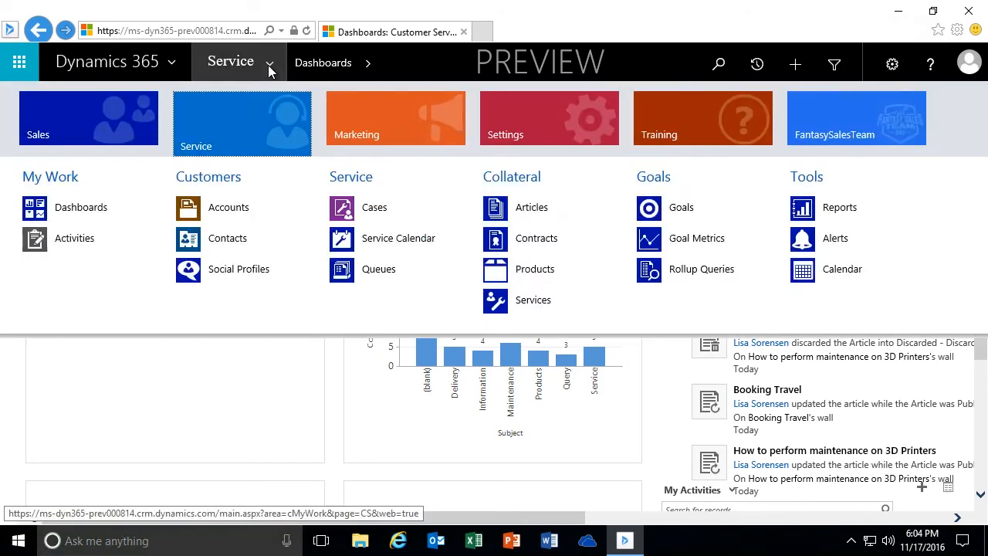
left_click(531, 207)
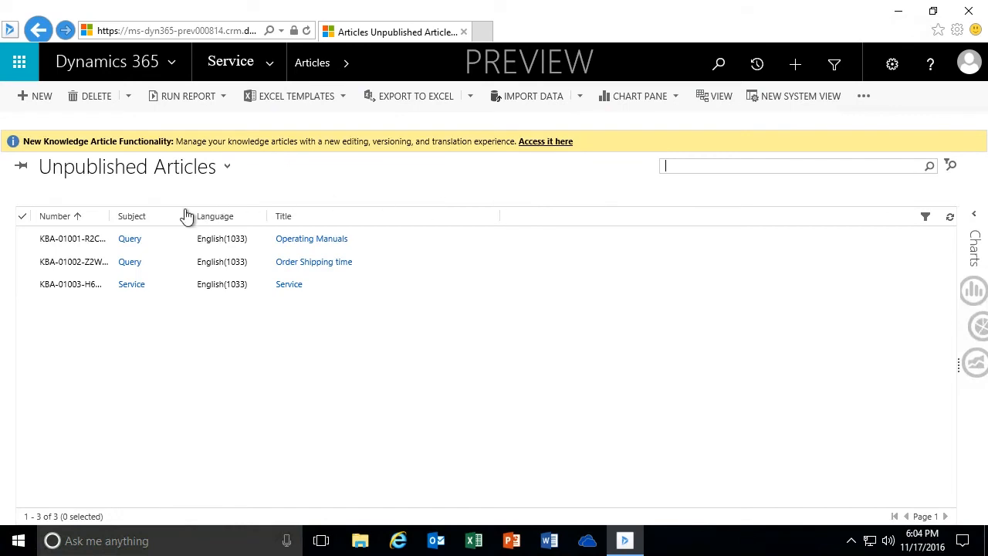
left_click_drag(109, 216, 145, 216)
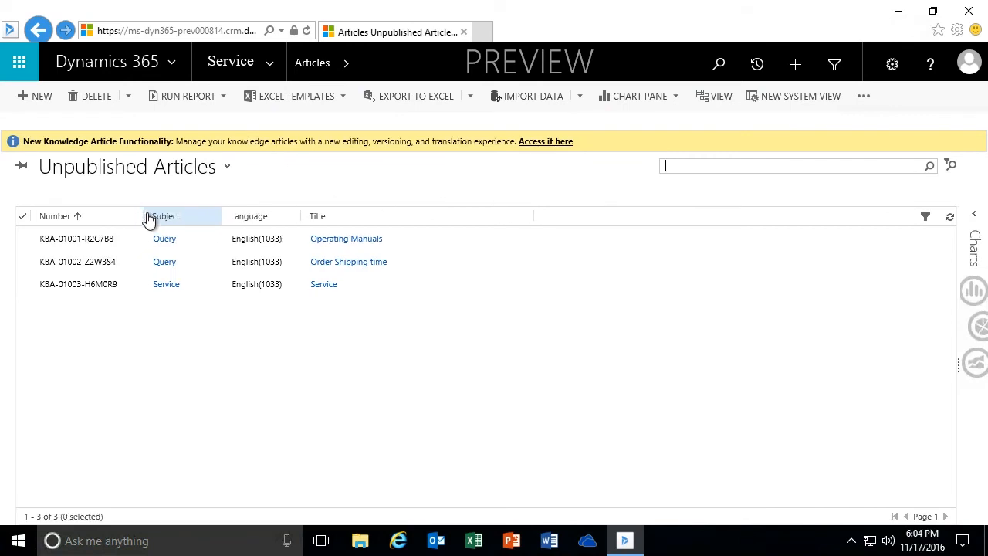
Step: Approve the unpublished articles "Operating Manuals", "Order Shipping time" and "Service" together
left_click(24, 241)
left_click(25, 262)
left_click(25, 285)
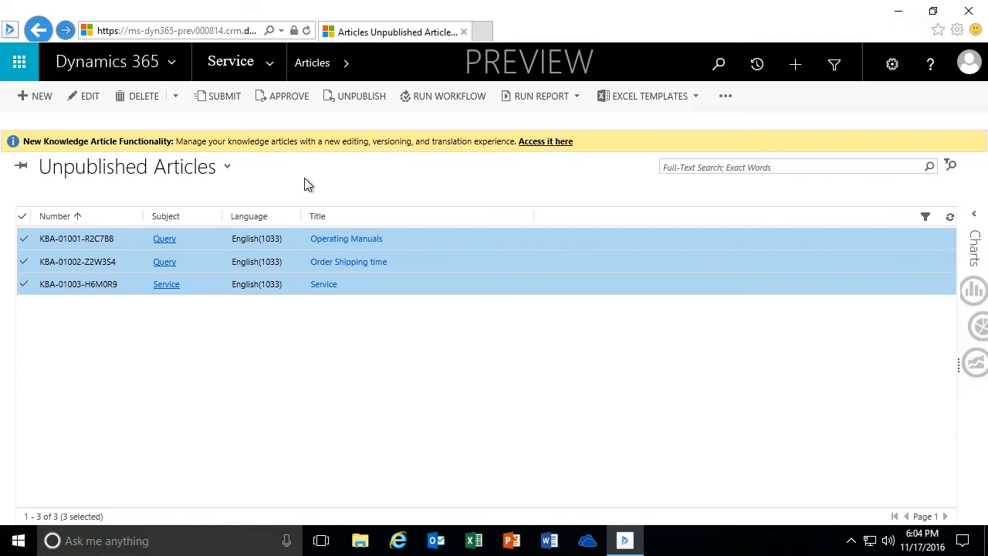
left_click(285, 96)
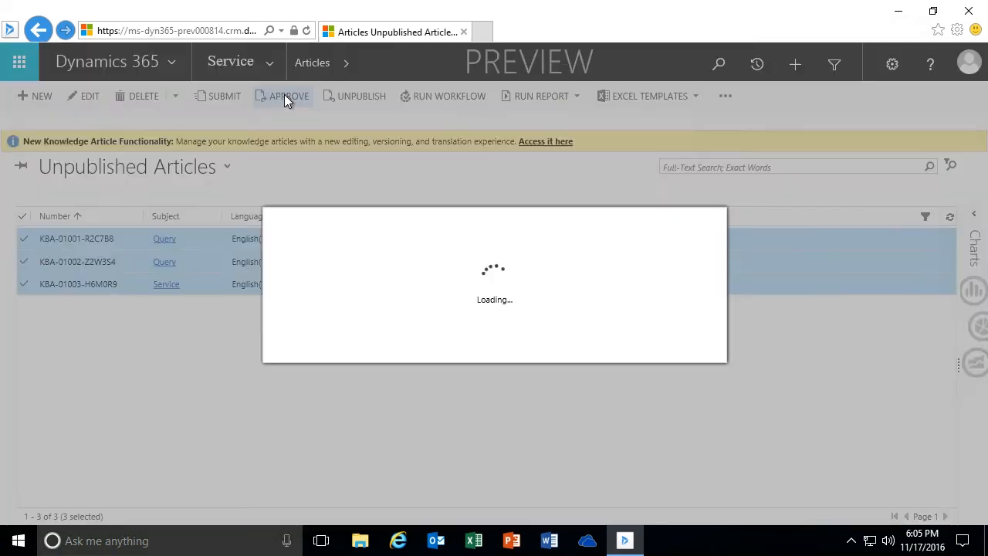
left_click(599, 348)
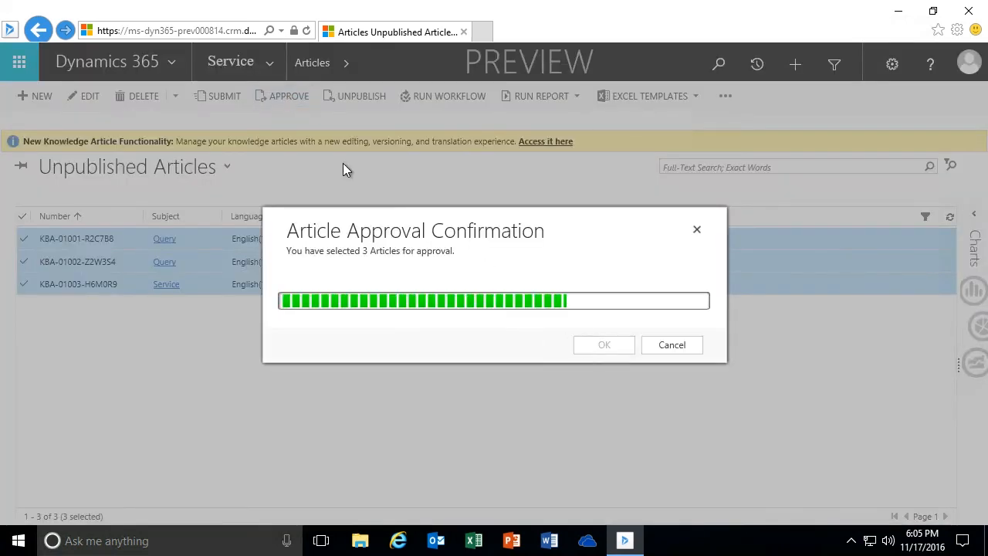
left_click(621, 327)
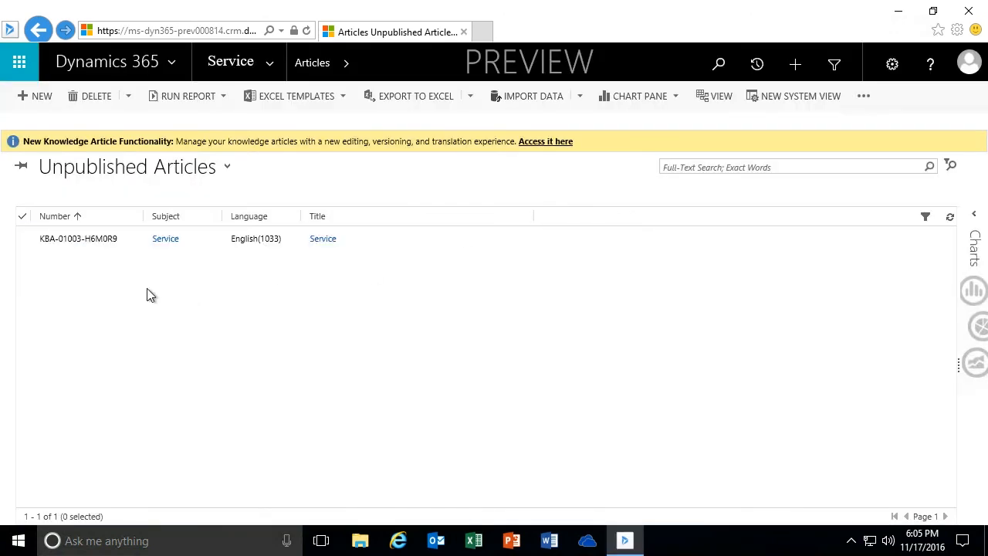
left_click(24, 240)
Step: Show the Published Articles view and widen its Number column to show the full numbers
left_click(225, 170)
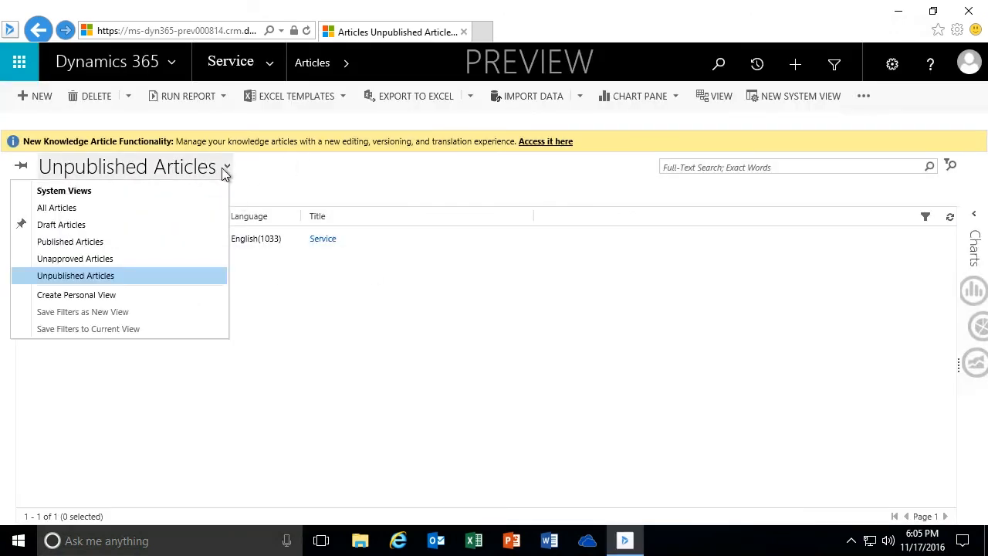
left_click(101, 241)
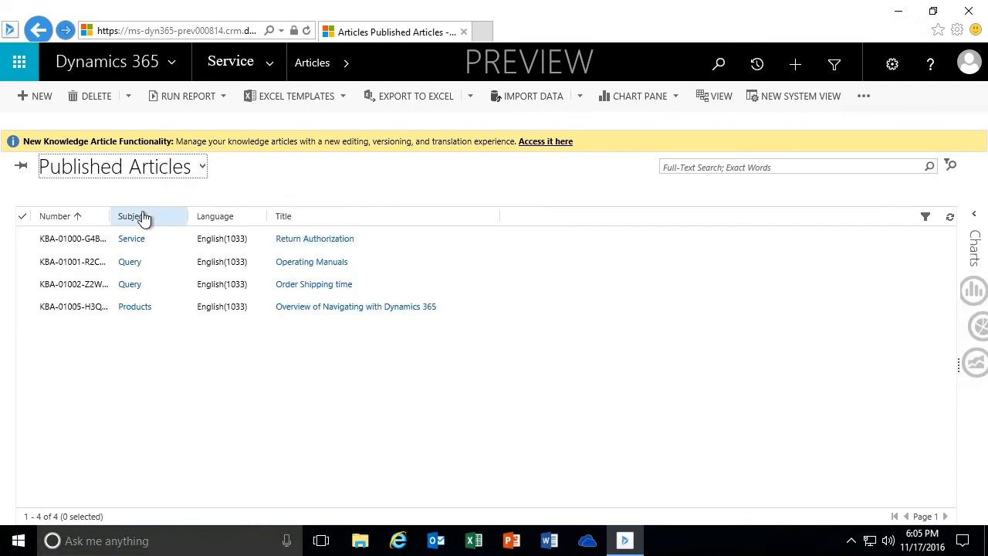
left_click_drag(109, 214, 136, 214)
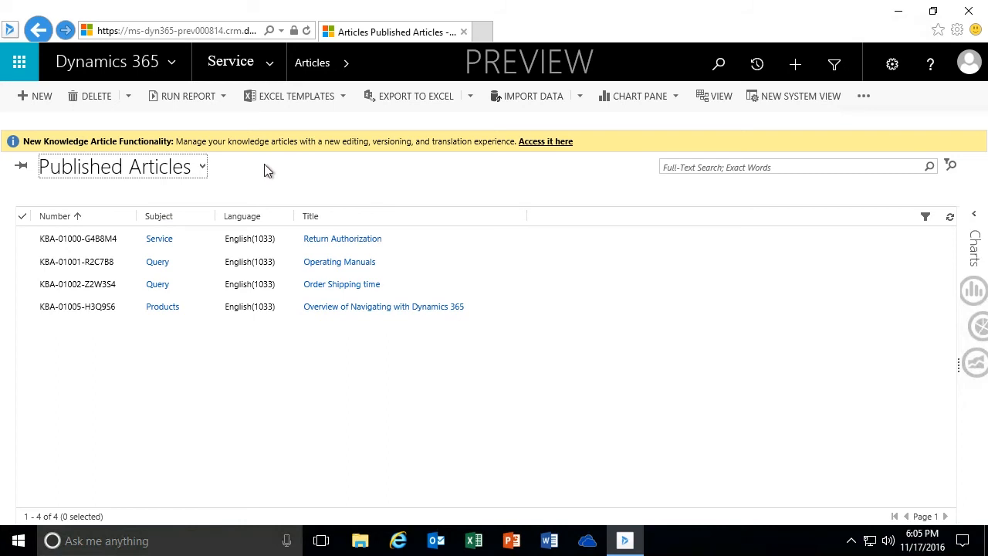
Step: Check the All Articles and Unapproved Articles views and return to the Published Articles view
left_click(200, 167)
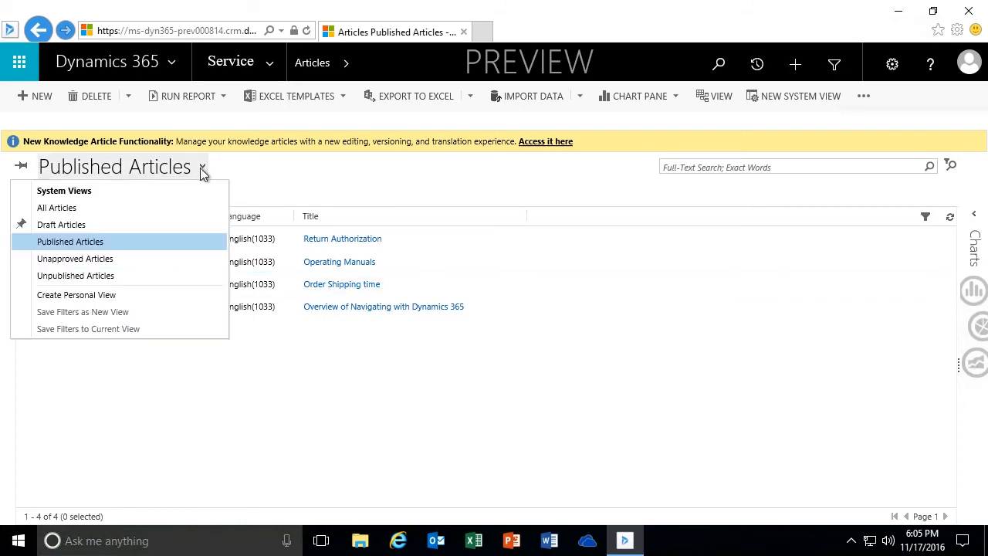
left_click(80, 209)
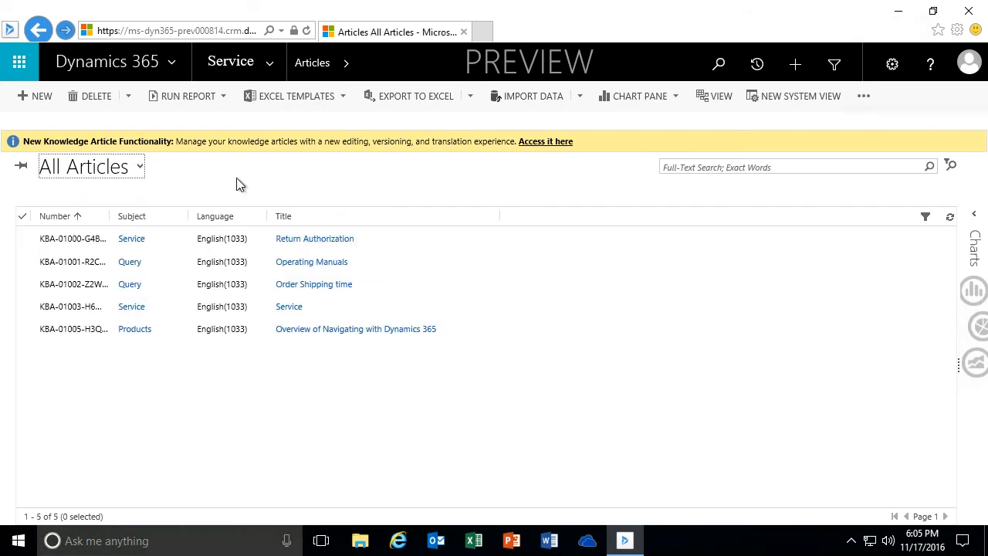
left_click(138, 166)
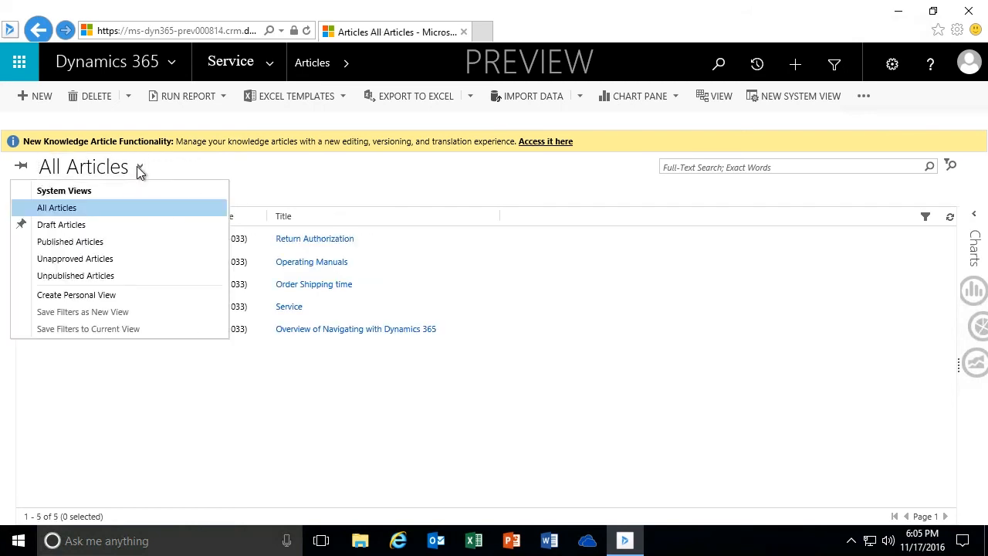
left_click(94, 241)
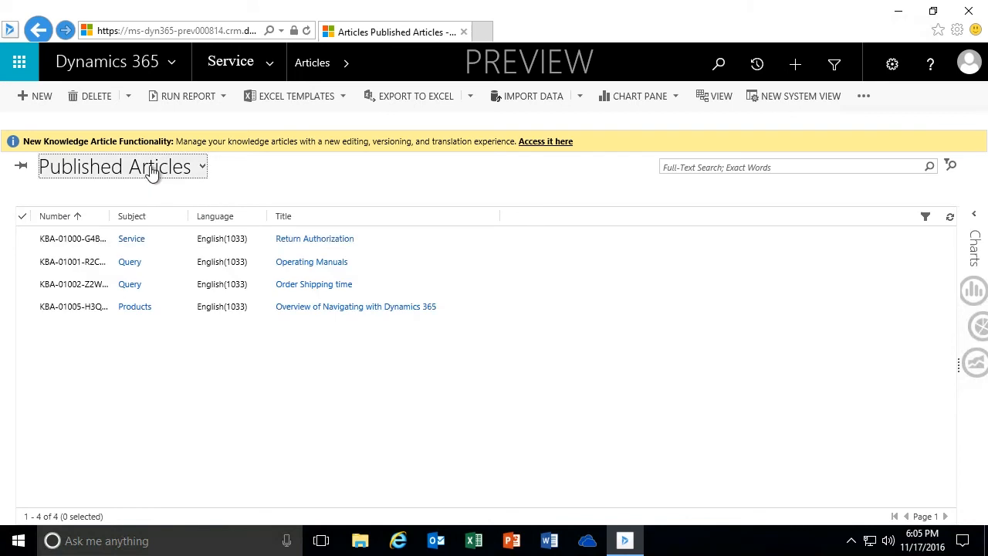
left_click(150, 170)
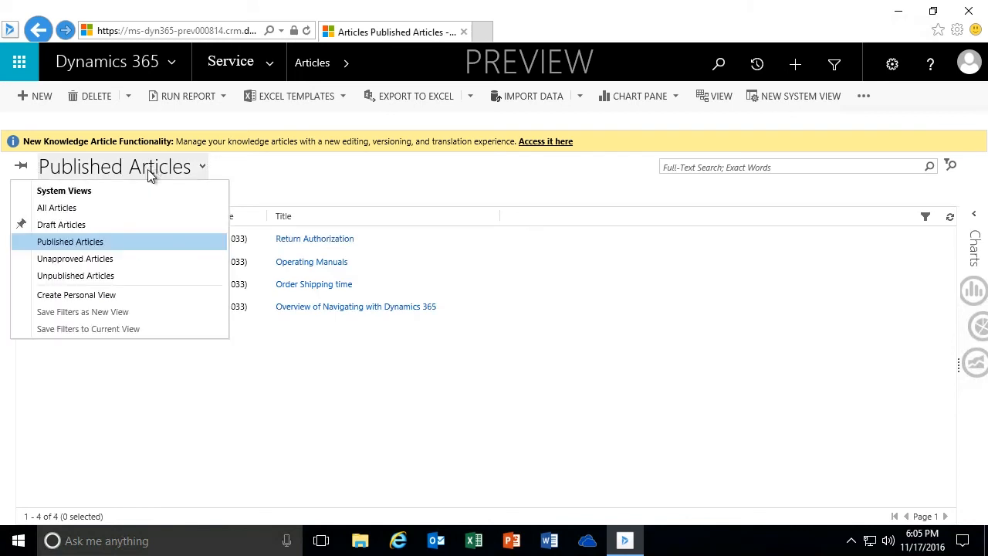
left_click(83, 258)
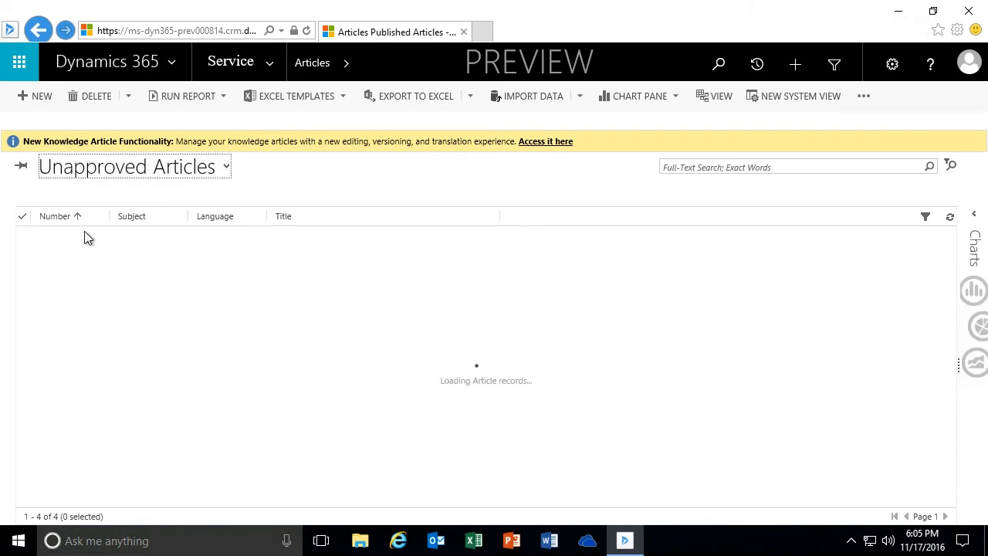
left_click(147, 168)
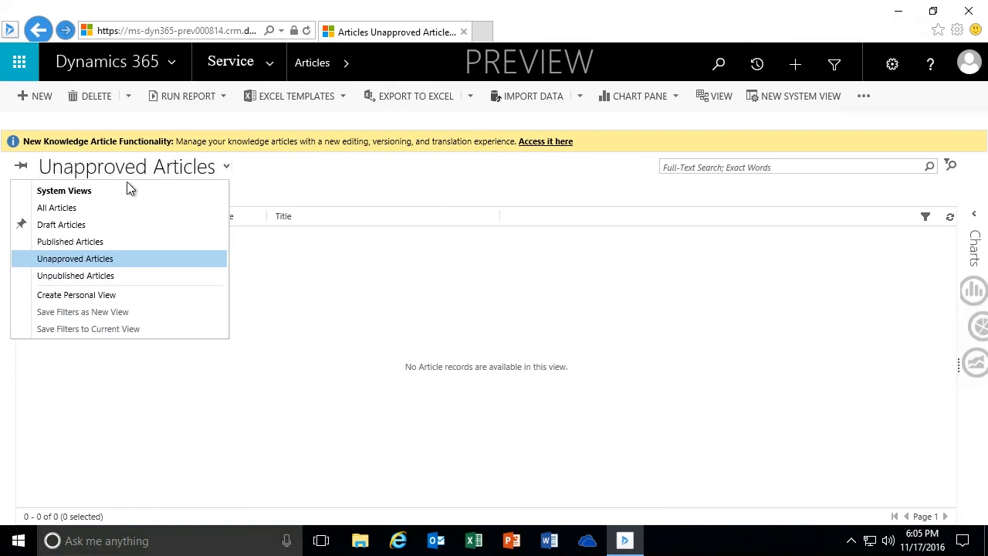
left_click(105, 244)
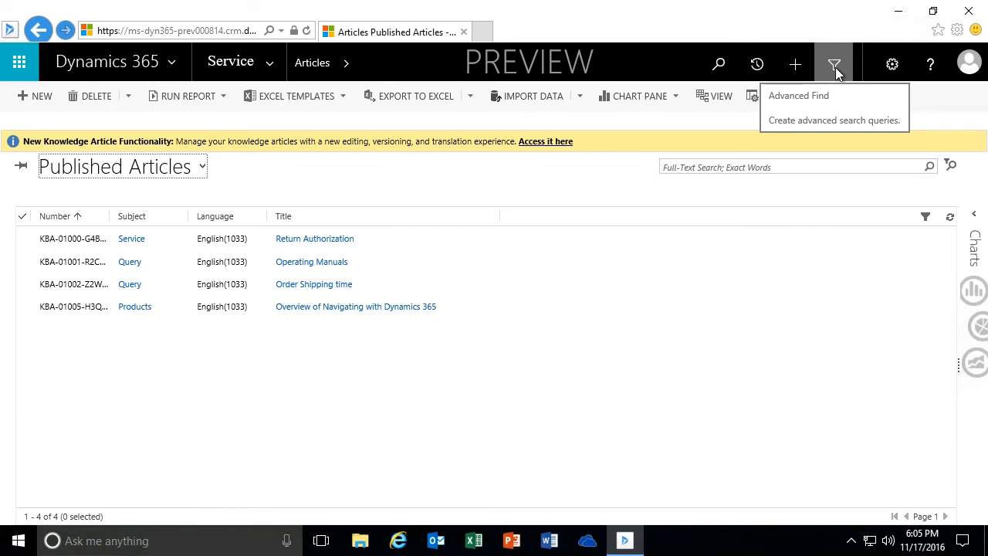
left_click(507, 171)
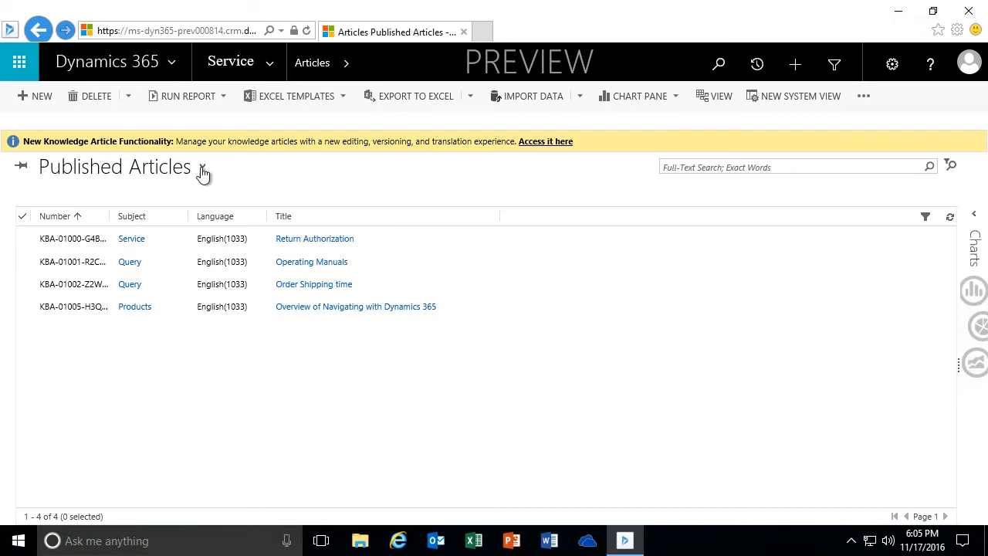
Step: Look over the article search options, including the search types and the exact or like words settings
left_click(695, 167)
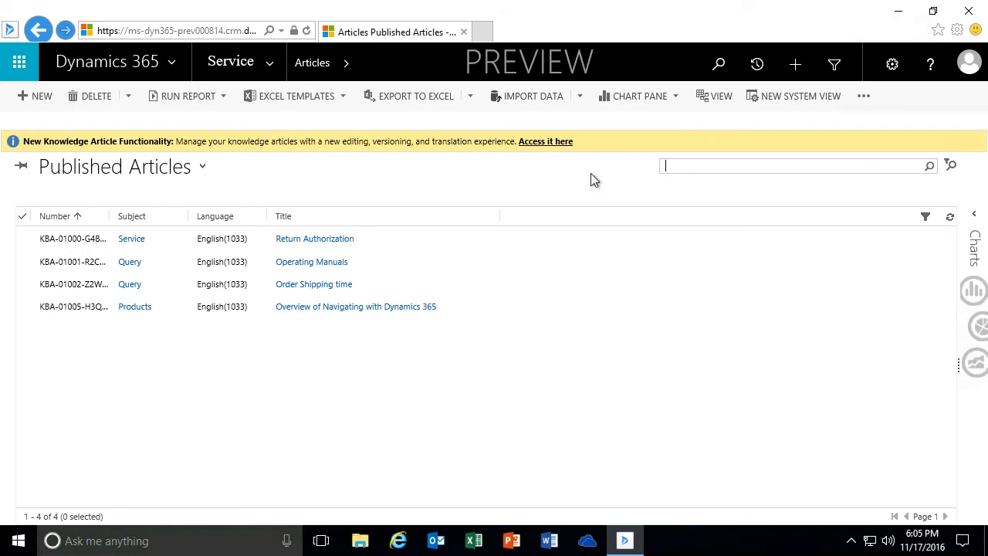
left_click(672, 186)
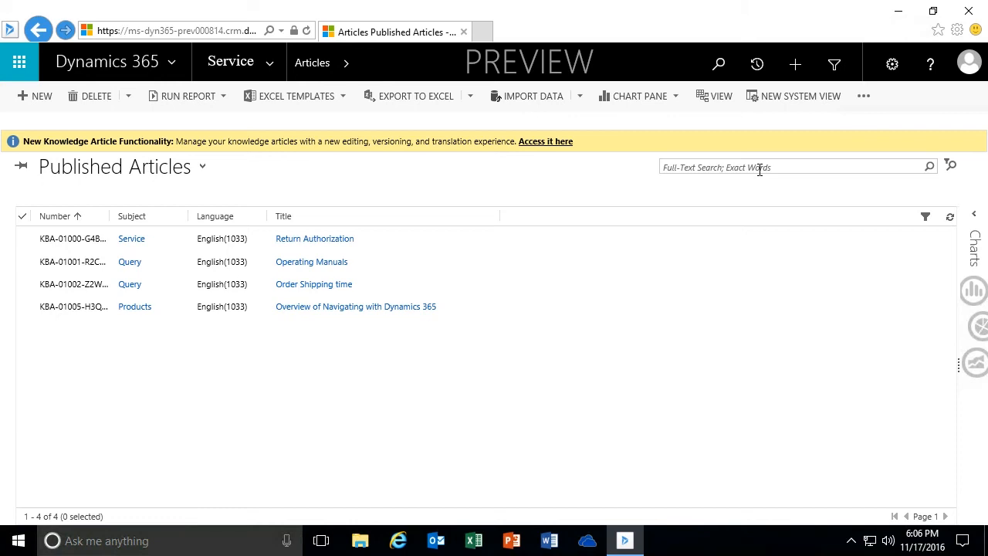
left_click(951, 169)
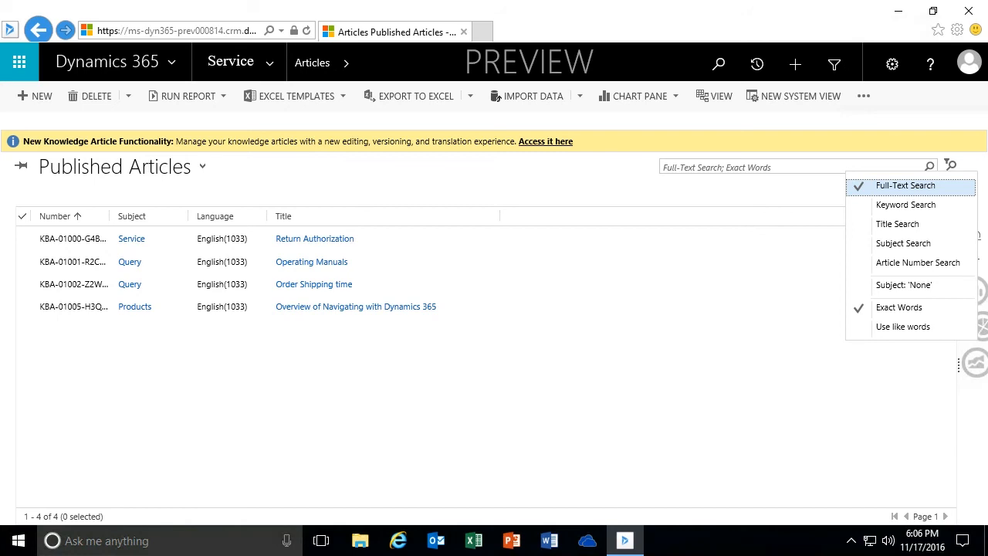
left_click(774, 276)
left_click(951, 166)
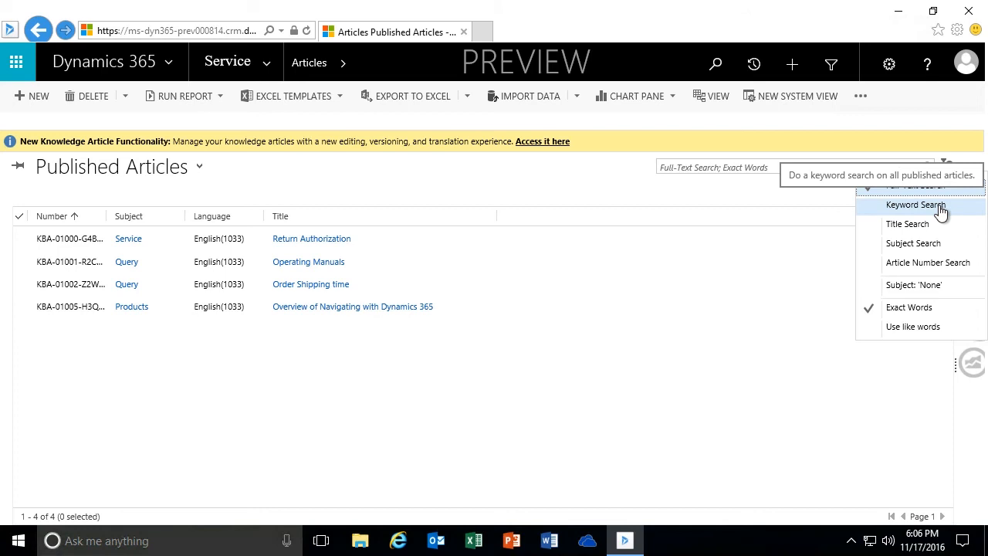
left_click(258, 167)
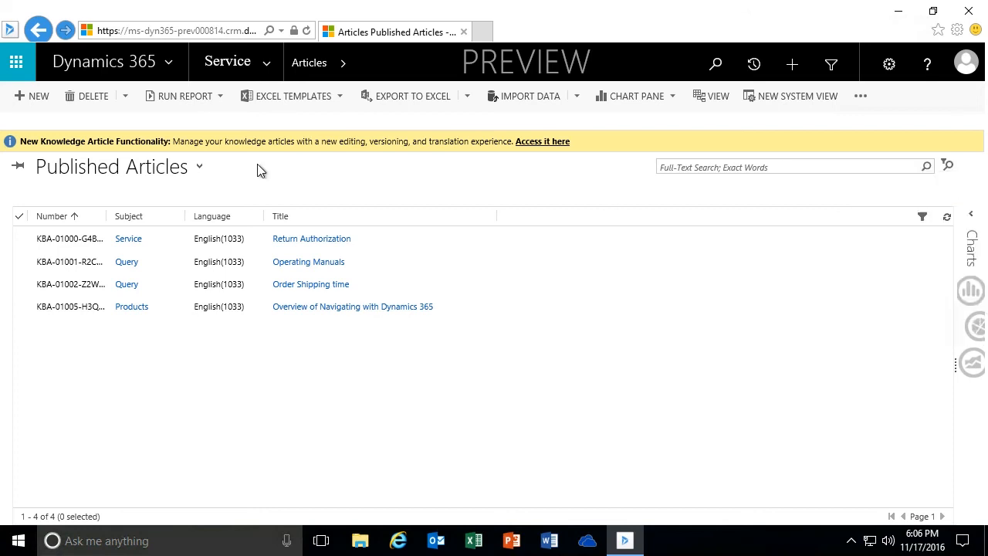
left_click(948, 166)
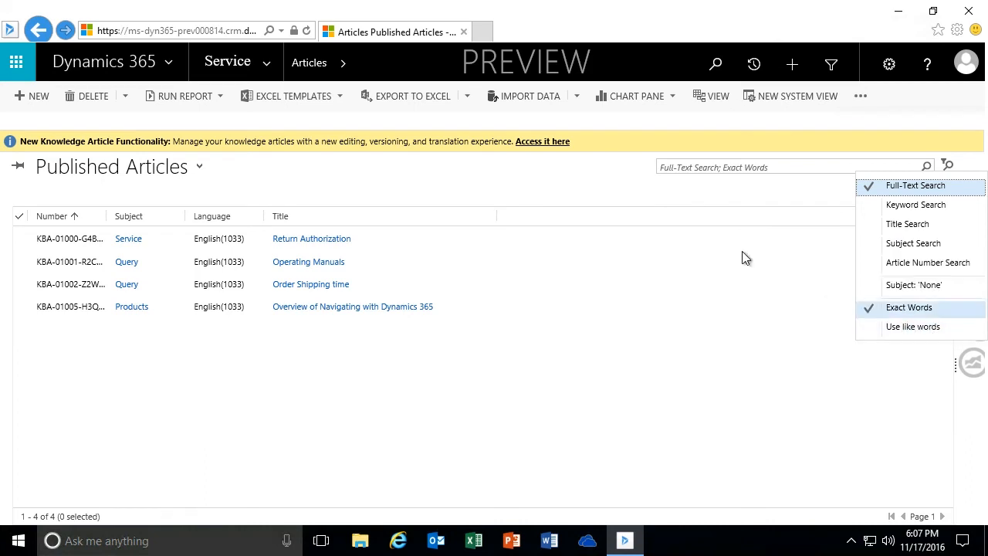
left_click(573, 192)
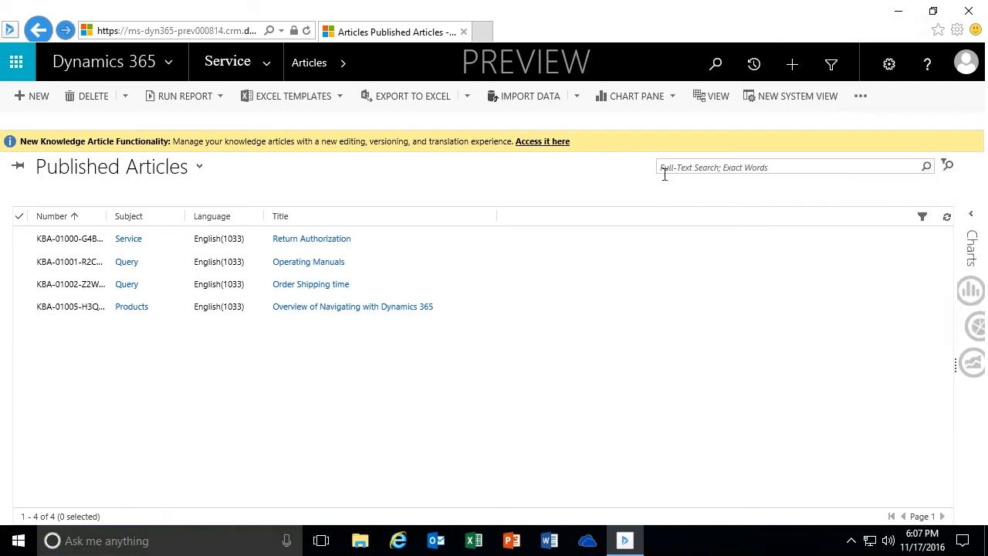
Step: Run a full-text search with exact words for "Navigate" in the published articles and clear the search
left_click(674, 168)
type("Navigate")
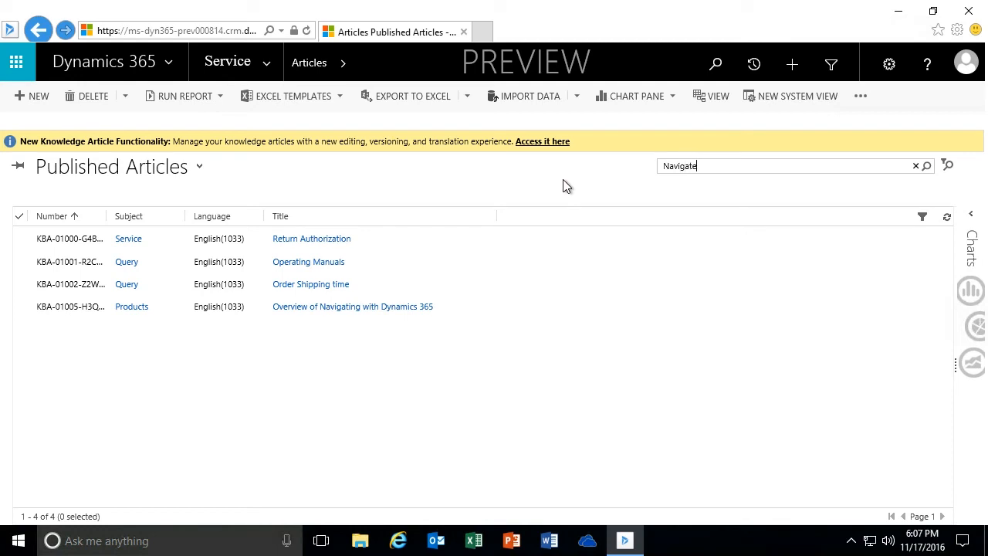
key("Return")
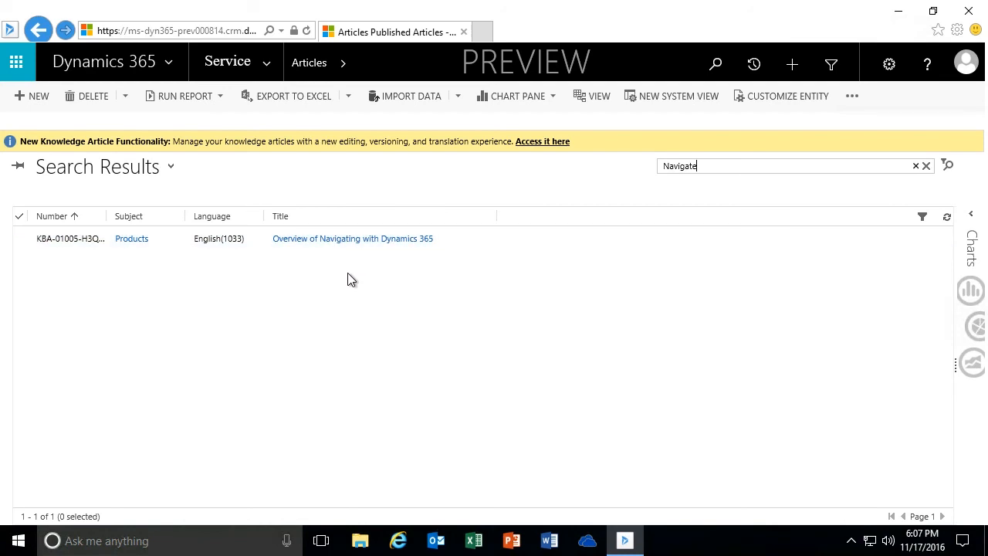
left_click(926, 167)
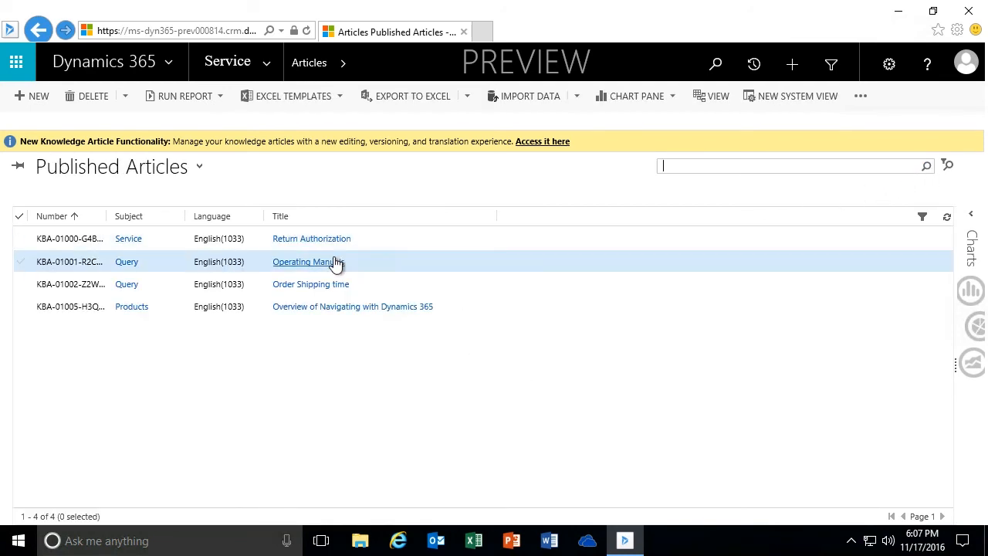
Step: Open the "Operating Manuals" article, review its key words and content, and close it
left_click(337, 263)
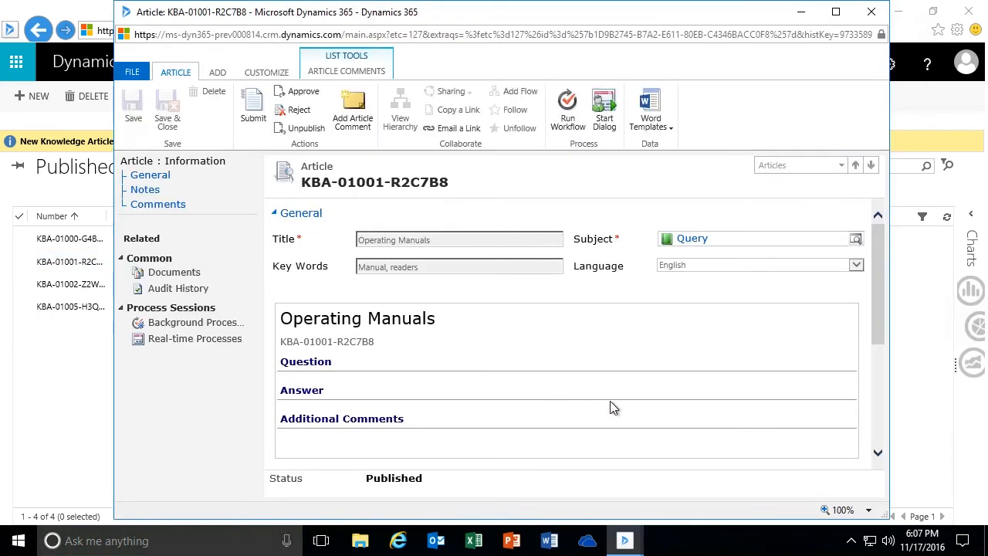
scroll(610, 408, "down", 1)
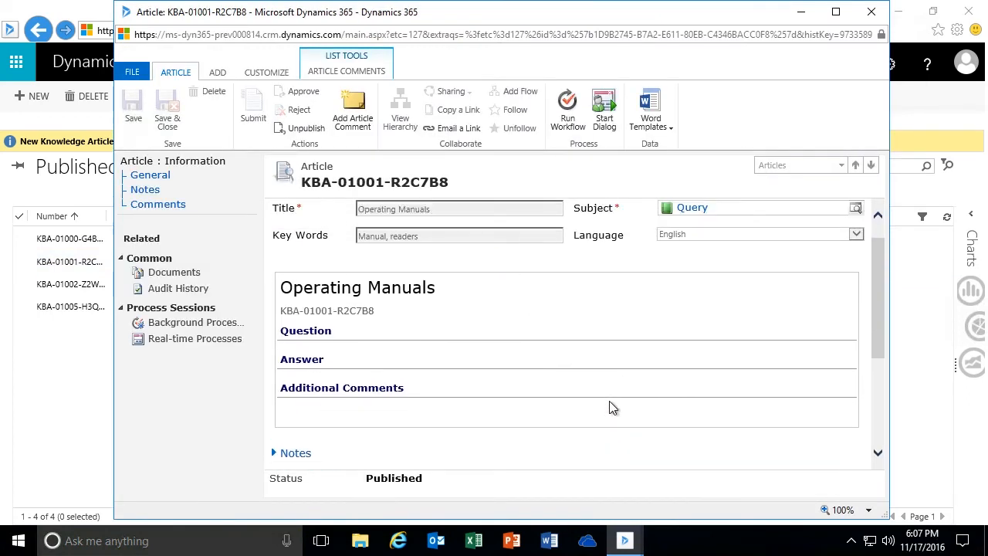
scroll(610, 407, "up", 2)
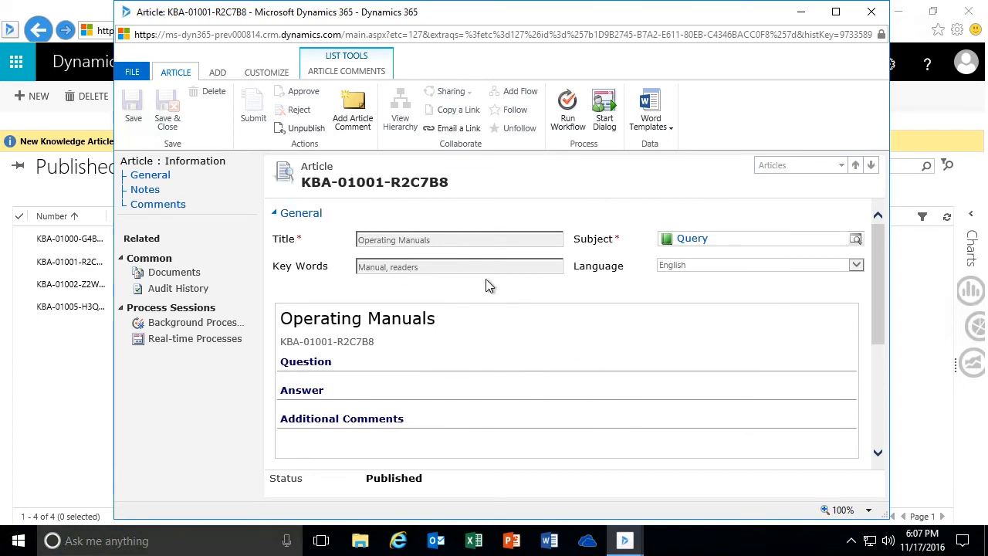
left_click(871, 12)
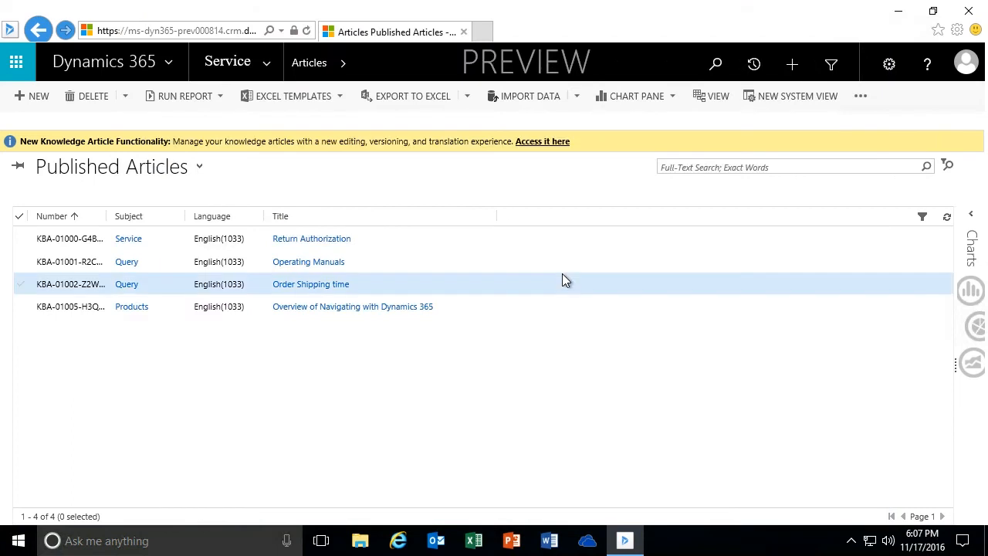
Step: Run a full-text search for "Readers" in the published articles and clear the search
left_click(687, 165)
type("Readers")
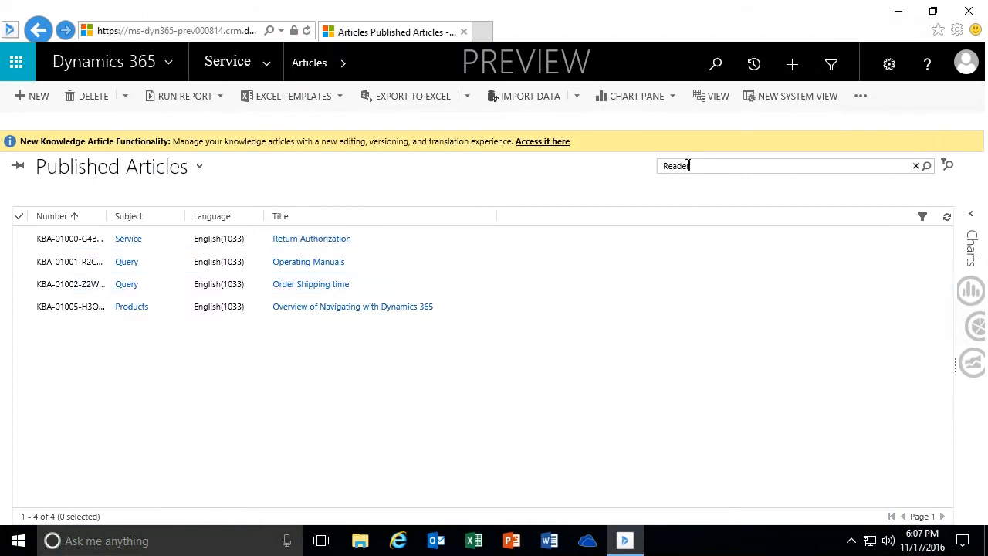
key("Return")
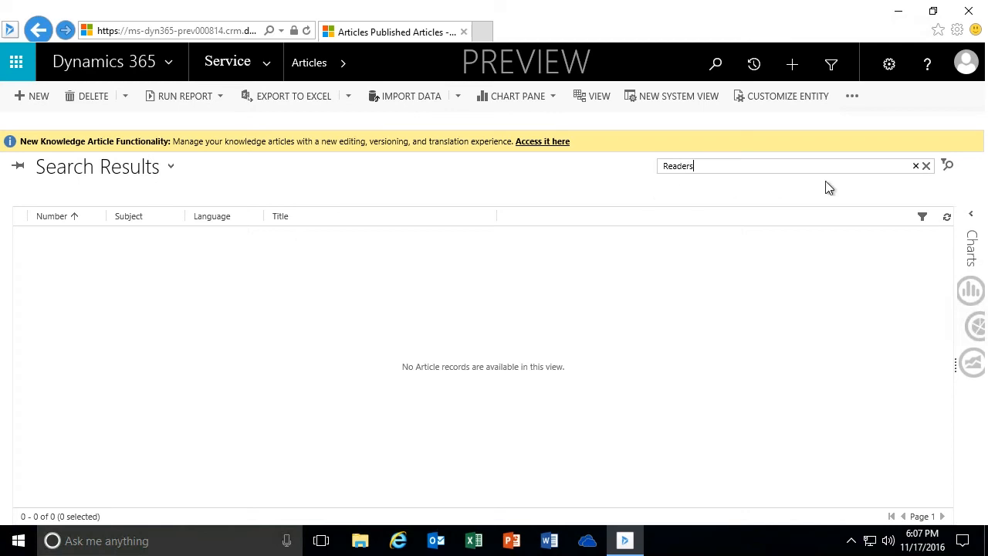
left_click(927, 166)
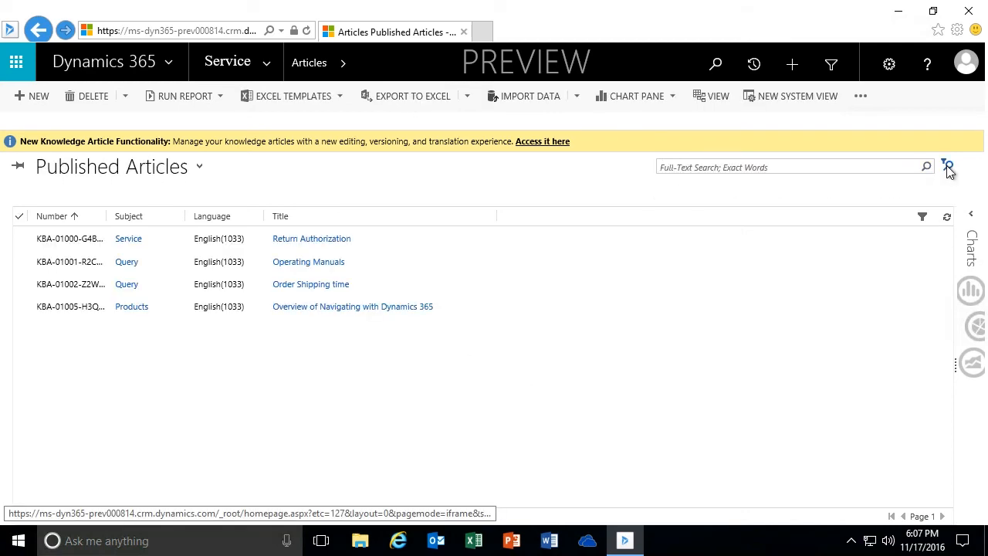
Step: Switch the article search type to Keyword Search, search for "Reader" and clear the search
left_click(948, 166)
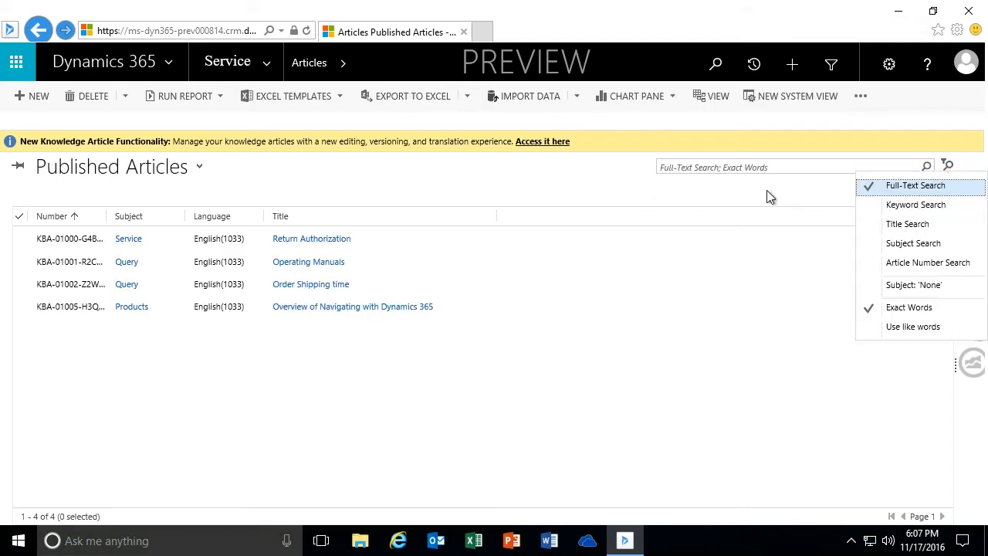
left_click(765, 191)
left_click(948, 166)
left_click(918, 204)
left_click(778, 167)
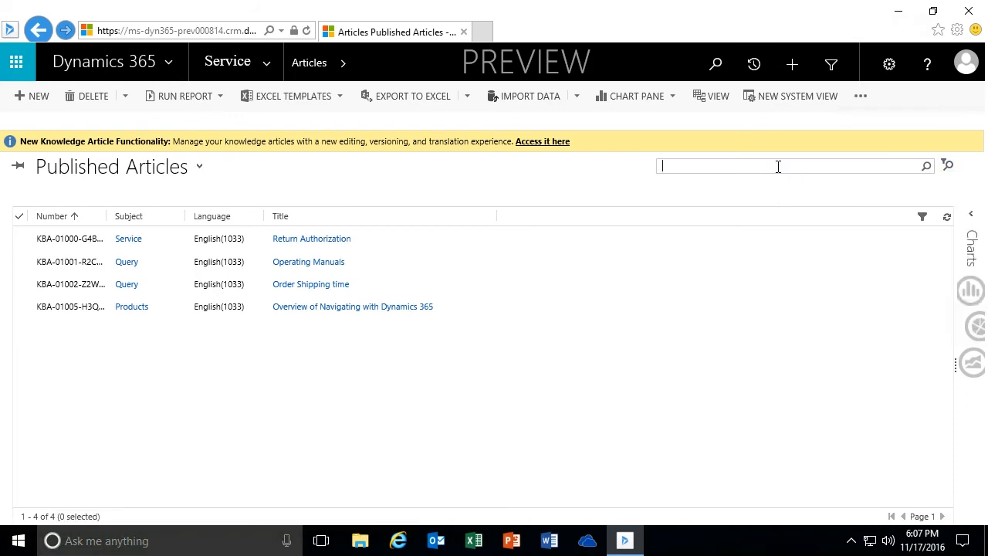
type("Reader")
key("Return")
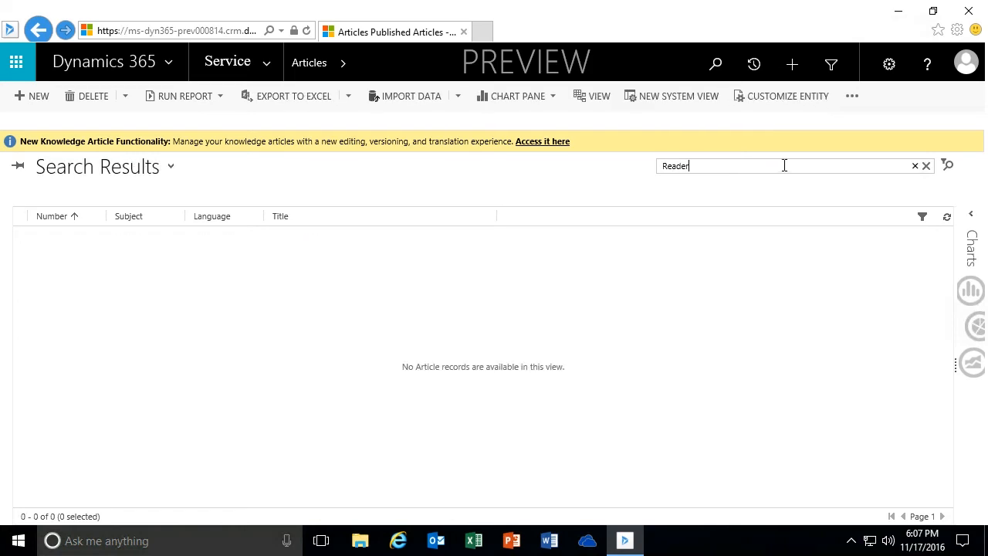
left_click(926, 167)
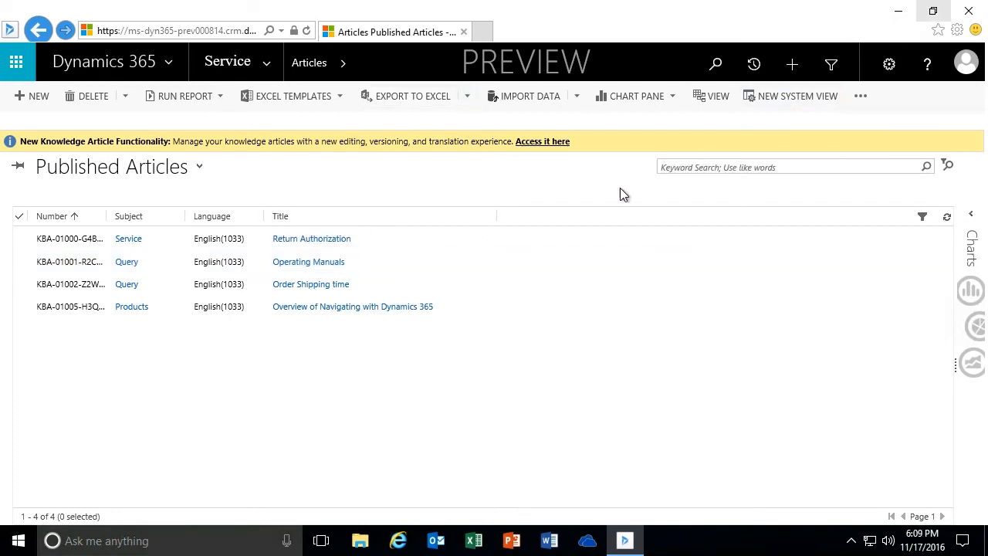
Step: Run a keyword search with like words for "reader" and open the "Operating Manuals" article to check its key words
left_click(786, 166)
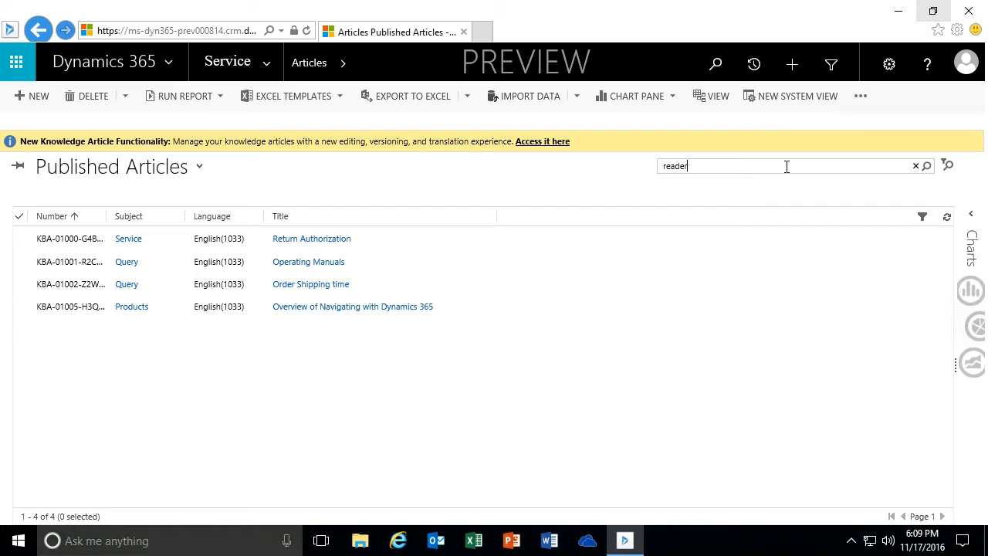
key("Return")
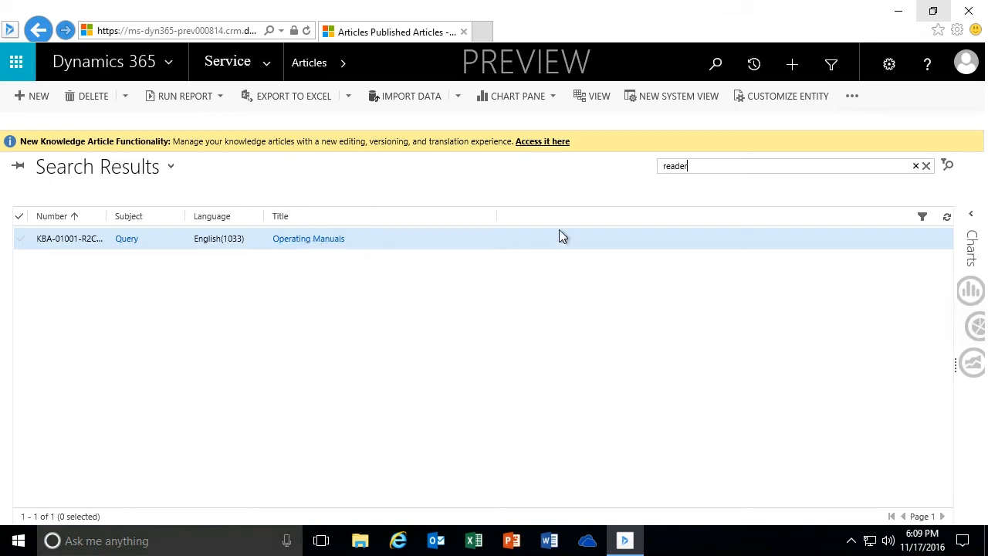
left_click(949, 167)
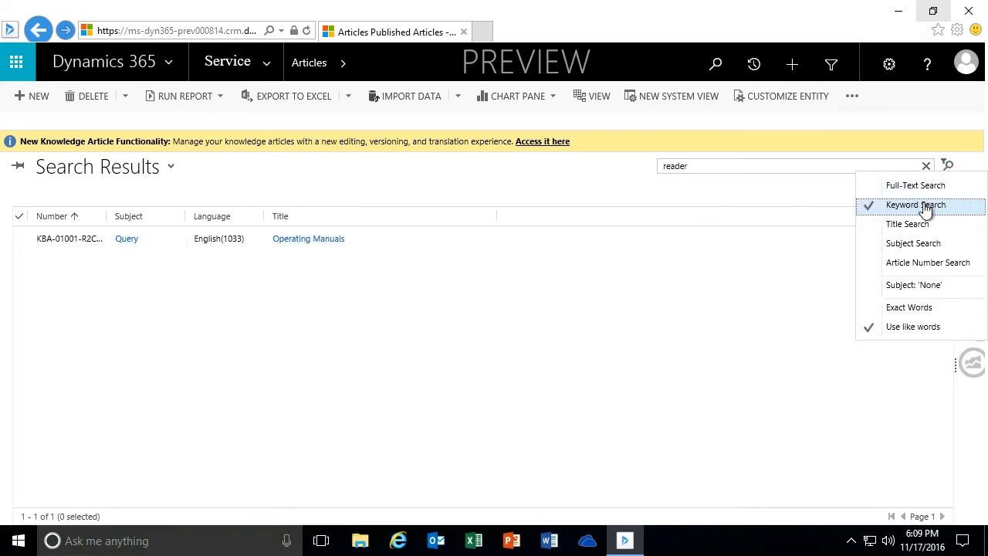
left_click(580, 192)
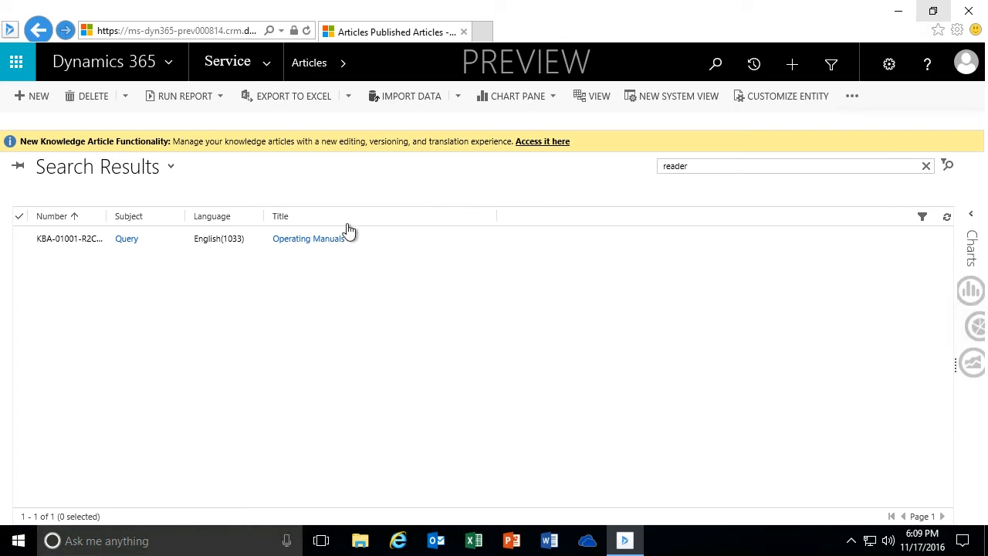
left_click(301, 241)
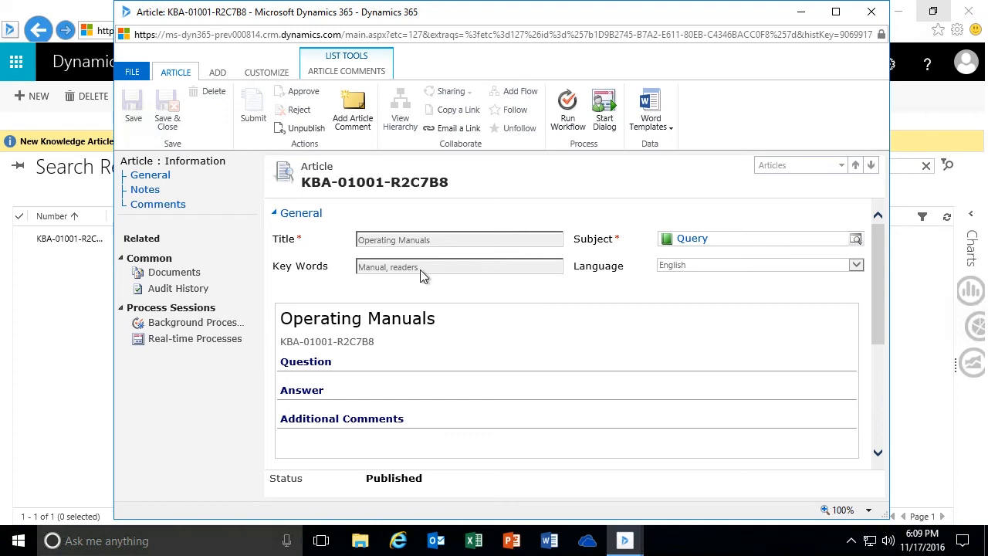
Step: Review the rest of the "Operating Manuals" article down to its comments, close it and clear the article search
scroll(549, 355, "down", 5)
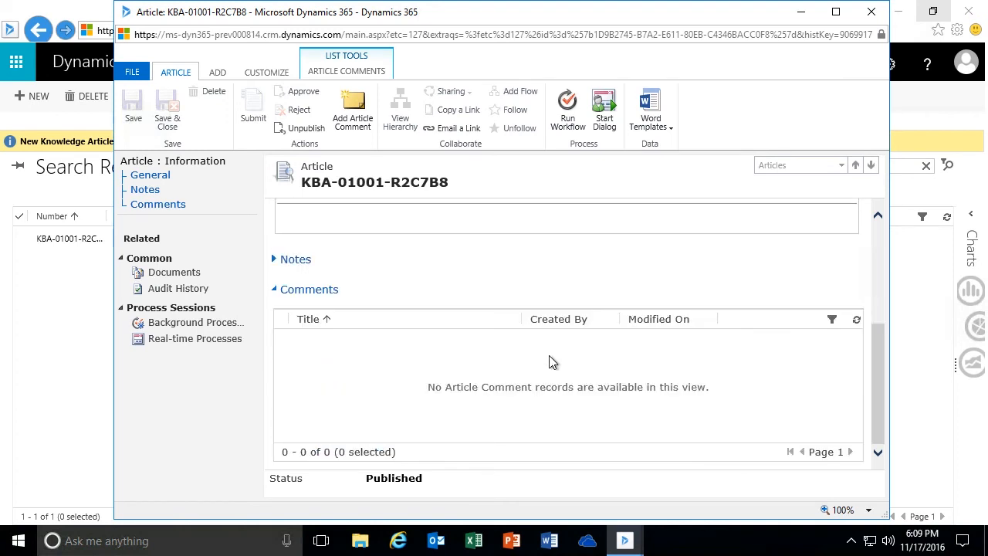
scroll(549, 355, "up", 5)
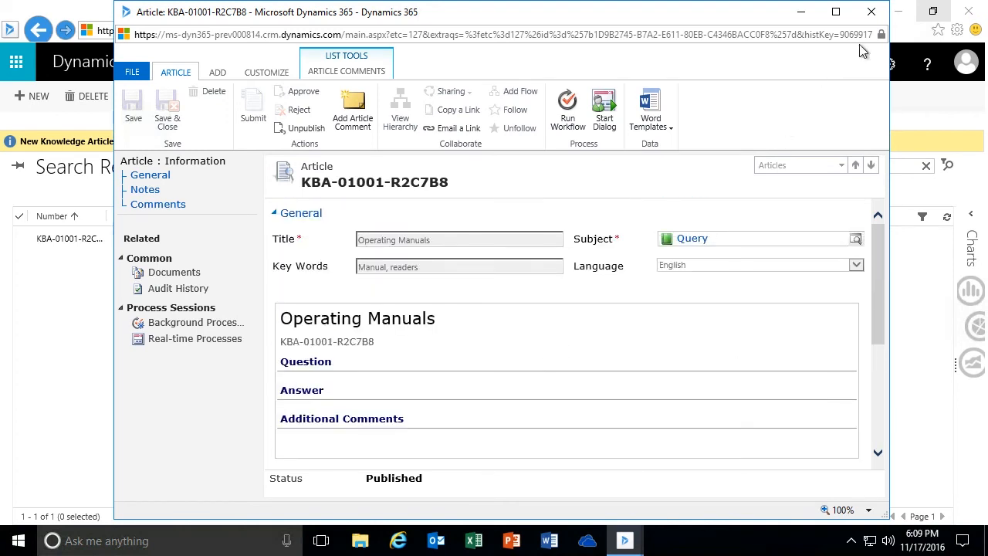
left_click(872, 14)
left_click(926, 165)
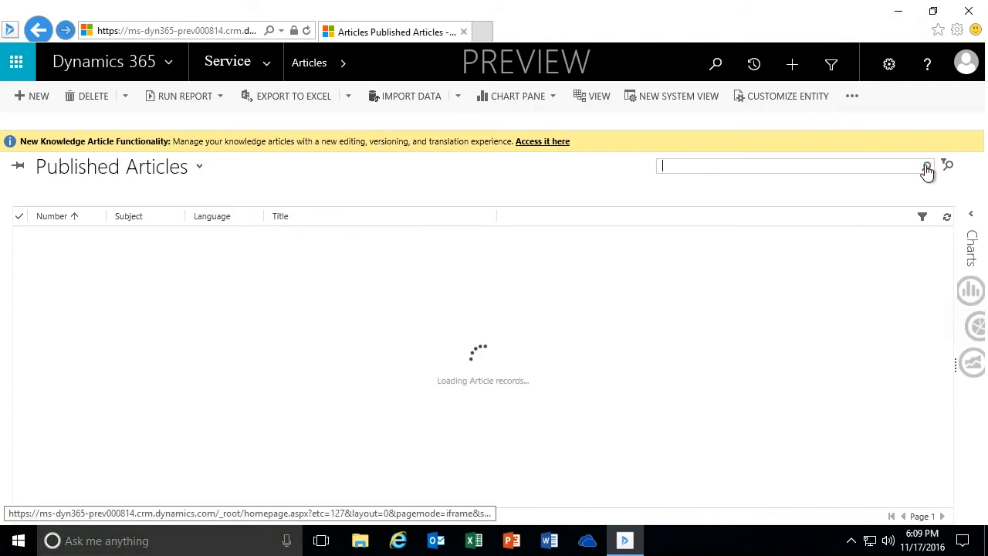
Step: Set the article search type to Full-Text Search and search the published articles for "procedure"
left_click(948, 167)
left_click(930, 188)
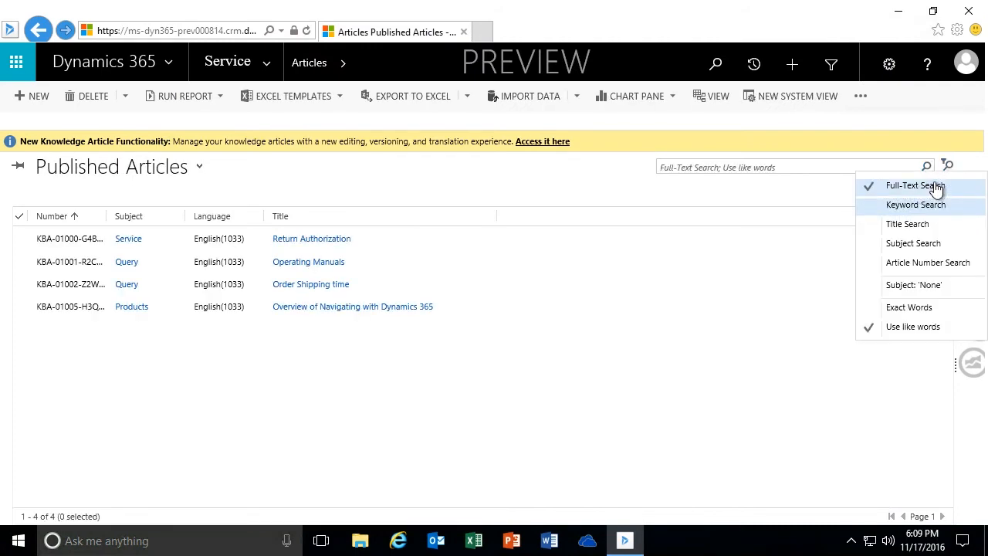
left_click(636, 183)
left_click(685, 169)
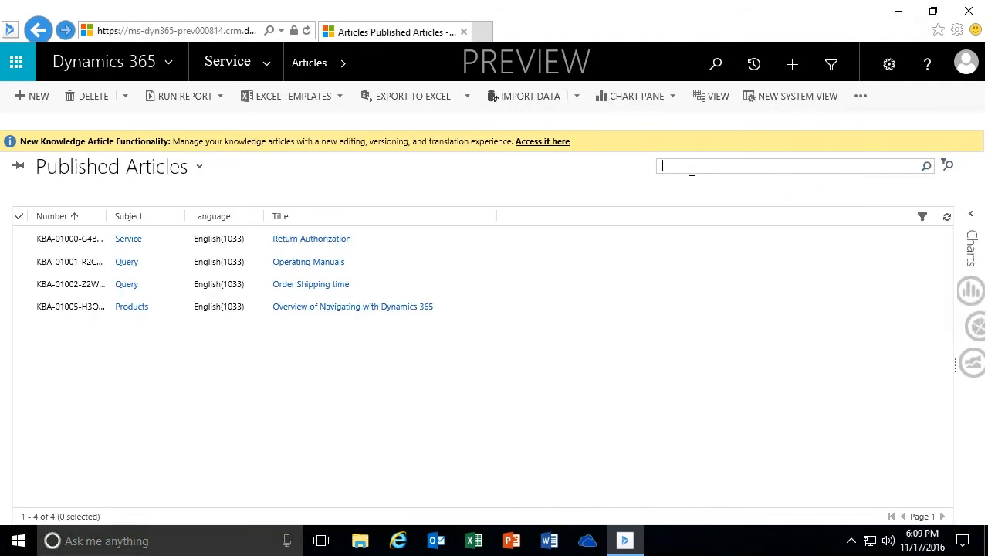
type("procedure")
key("Return")
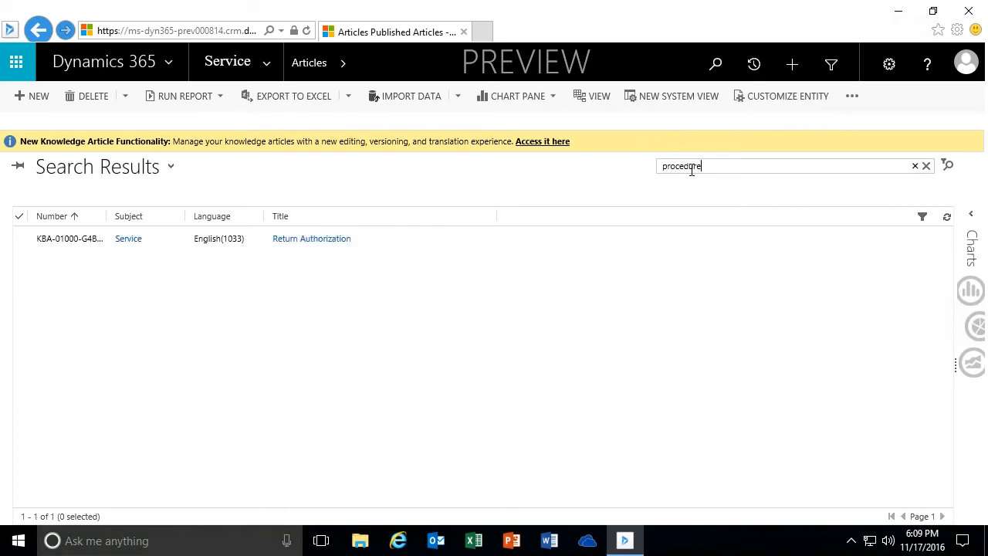
Step: Open the "Return Authorization" article, review its key words and content, close it and clear the search
left_click(320, 242)
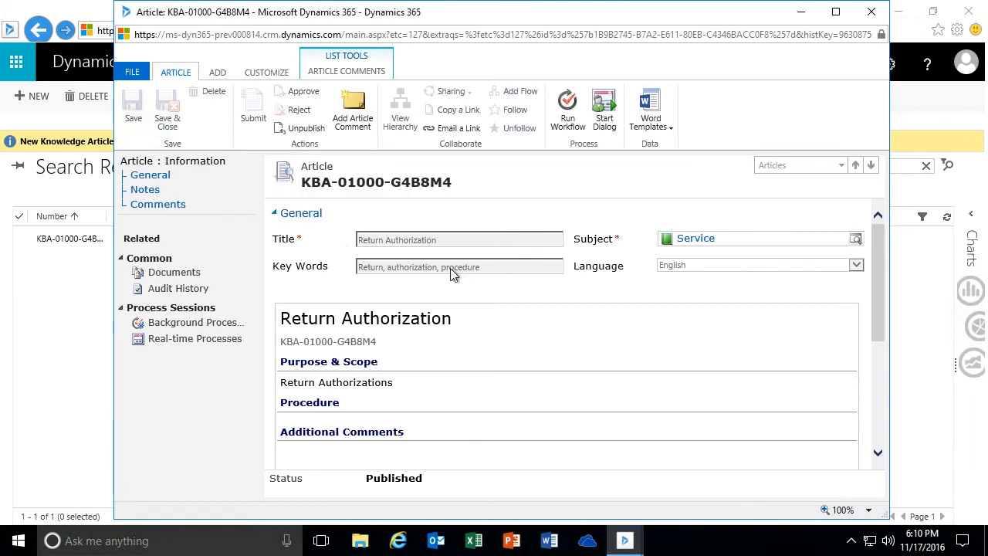
scroll(540, 293, "down", 5)
scroll(541, 293, "up", 5)
left_click(871, 11)
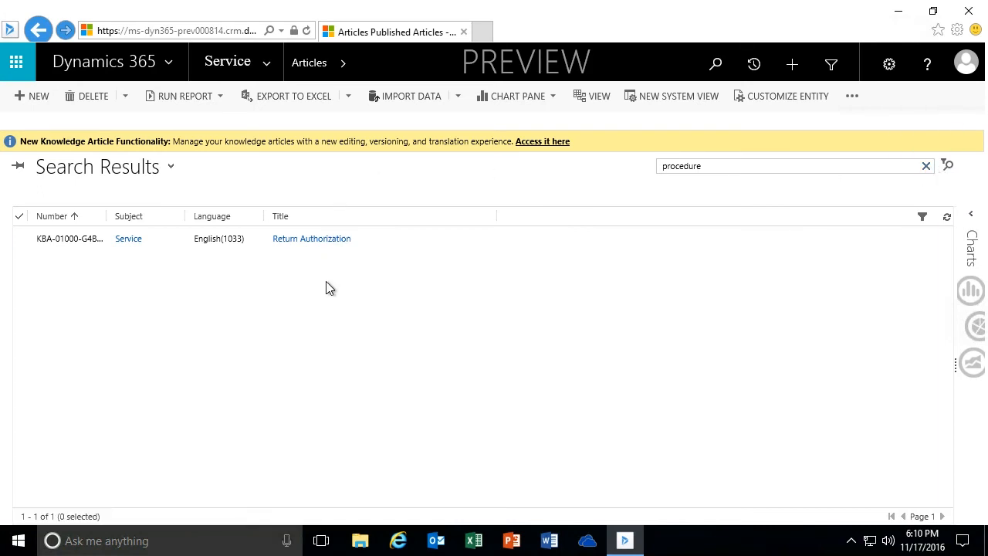
left_click(926, 165)
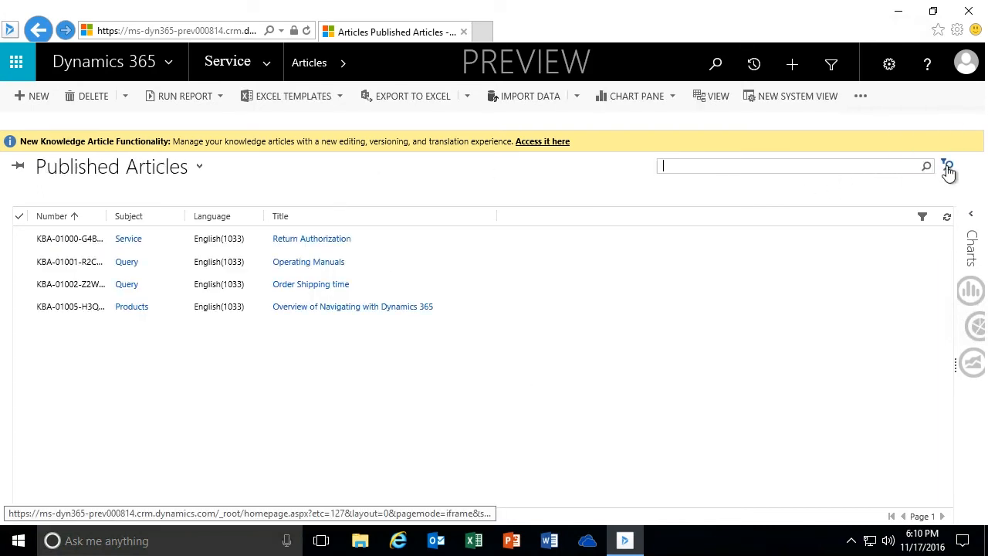
Step: Open the "Overview of Navigating with Dynamics 365" article to check its subject, and close it
left_click(948, 166)
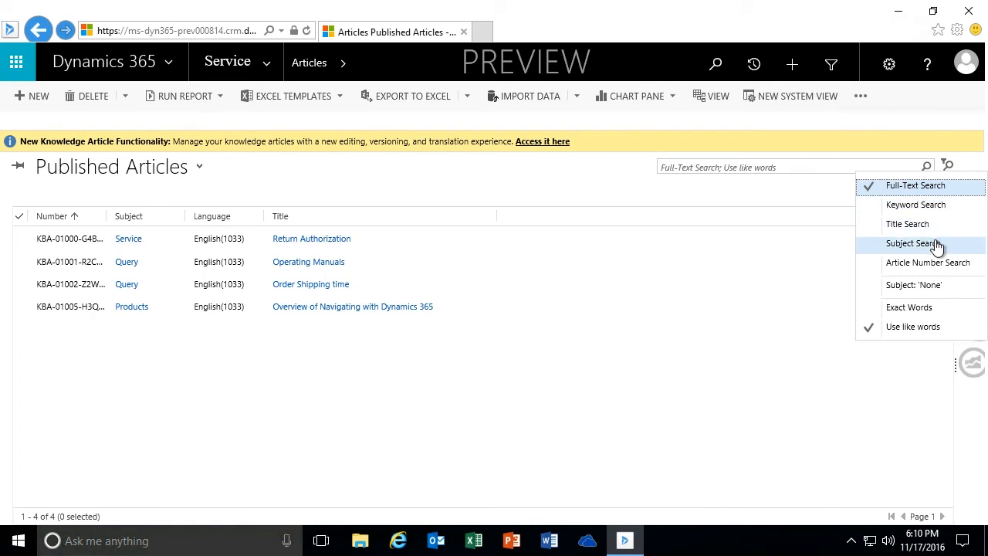
left_click(389, 313)
left_click(389, 306)
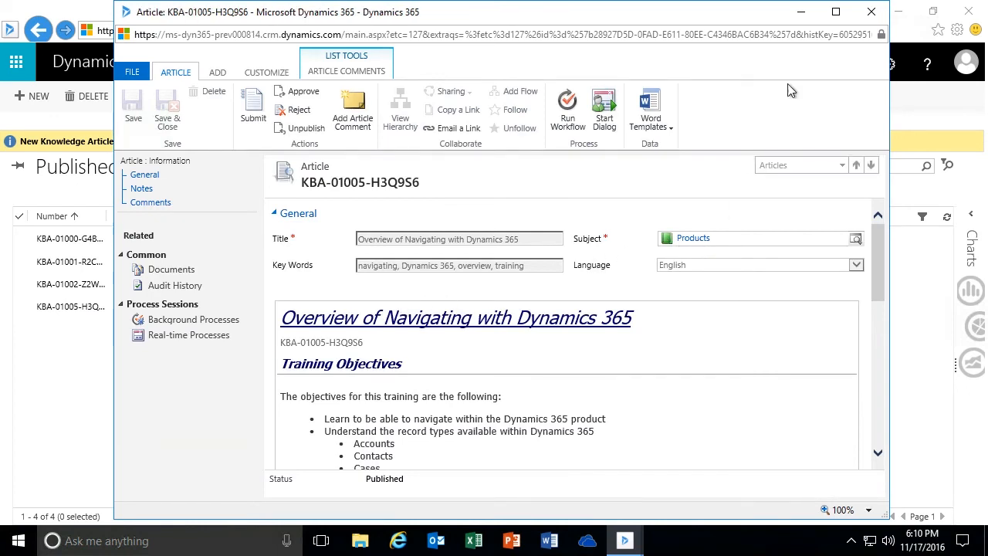
left_click(872, 11)
Step: Switch the article search type to Subject Search and try to search for "Product"
left_click(947, 165)
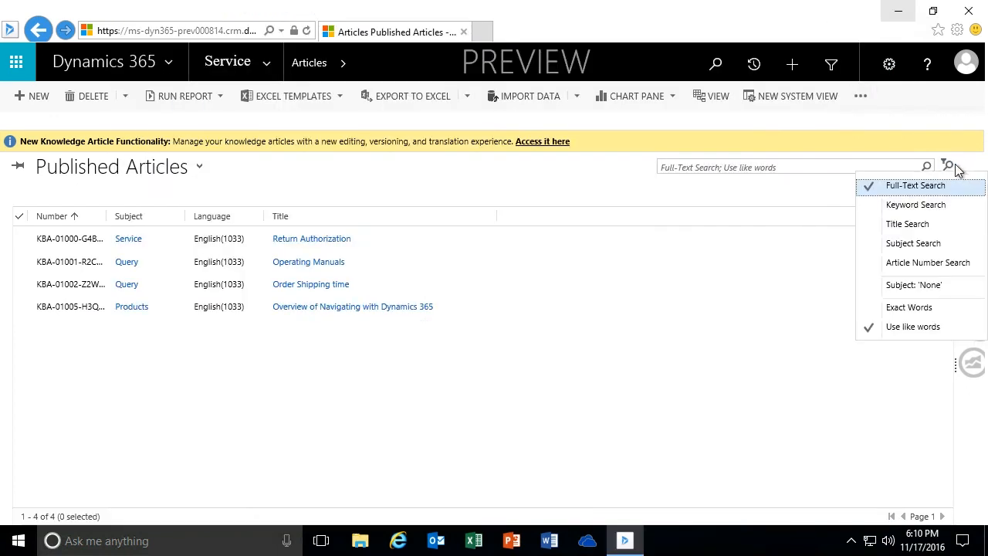
left_click(915, 243)
left_click(710, 167)
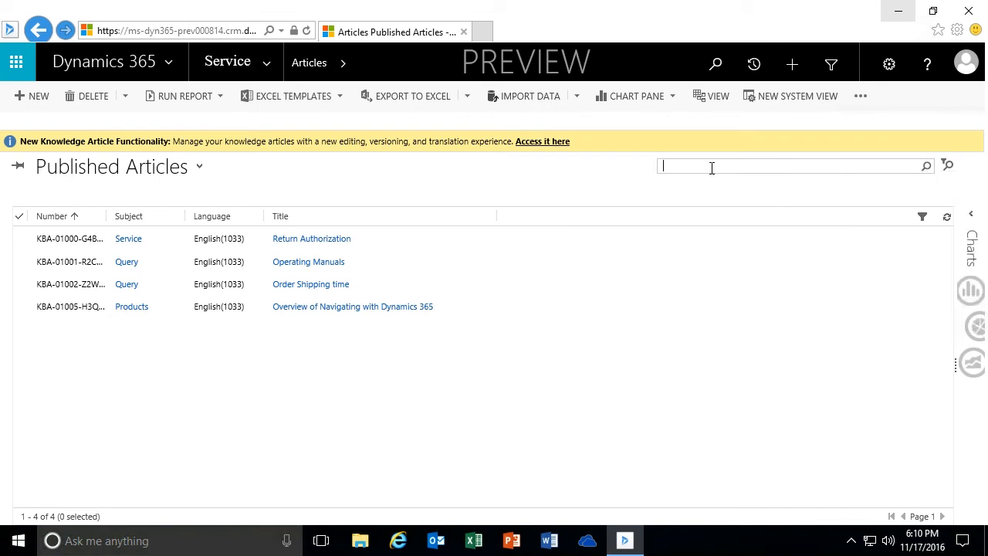
type("Product")
key("Return")
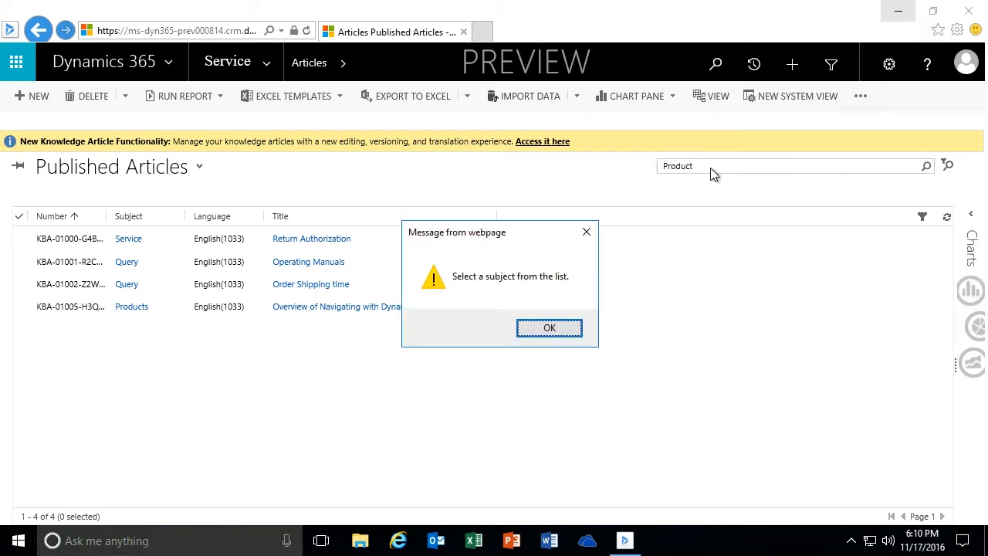
left_click(548, 327)
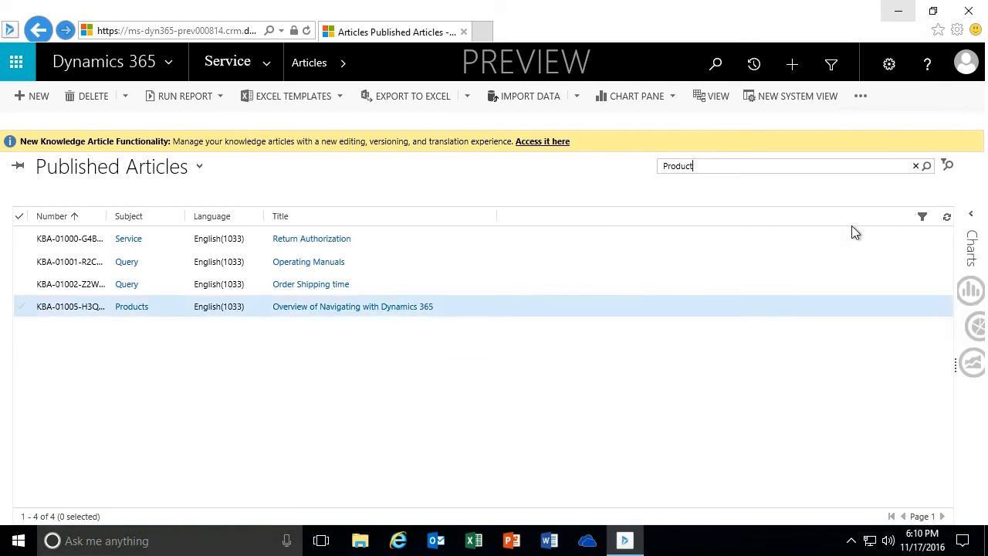
Step: Filter the subject search by the Products subject under Query
left_click(948, 165)
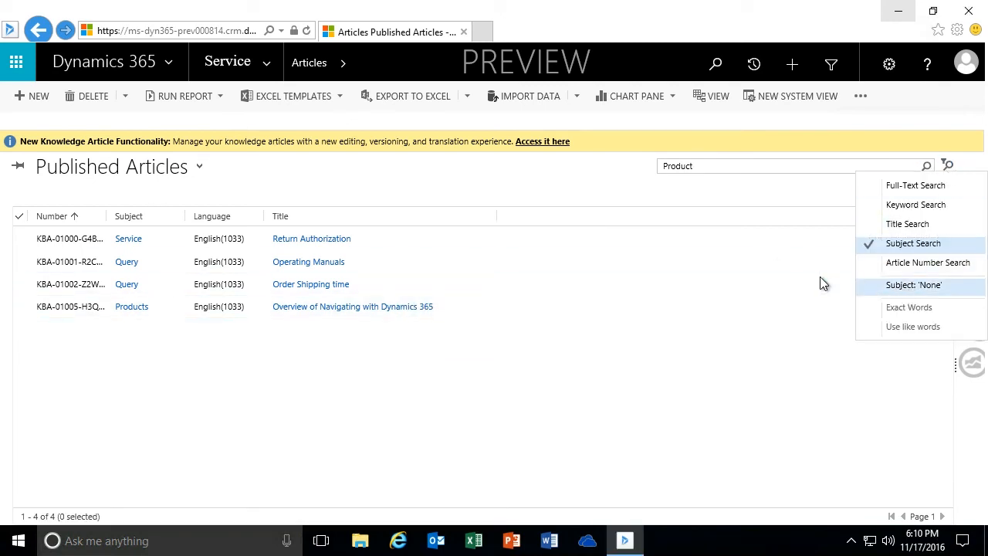
left_click(909, 287)
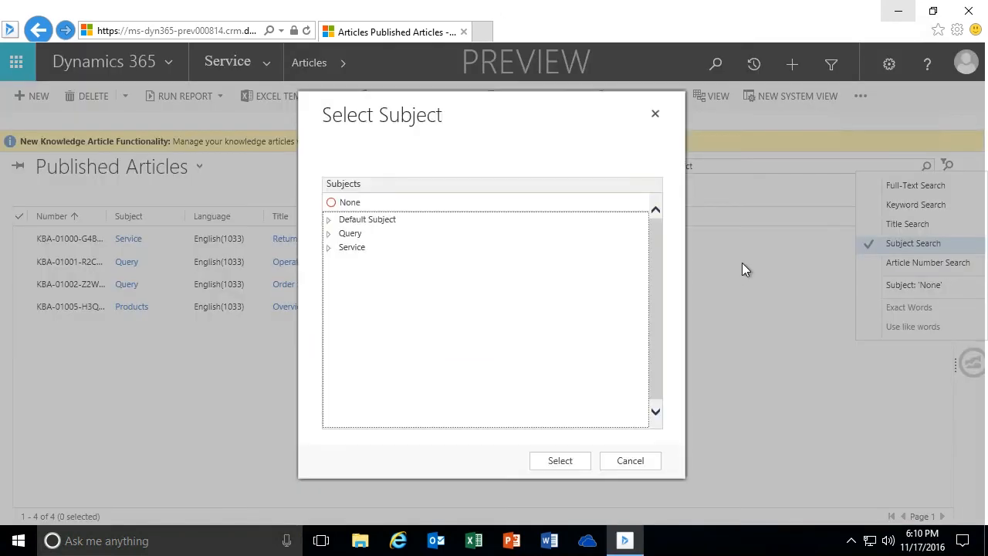
left_click(329, 233)
left_click(362, 259)
left_click(559, 460)
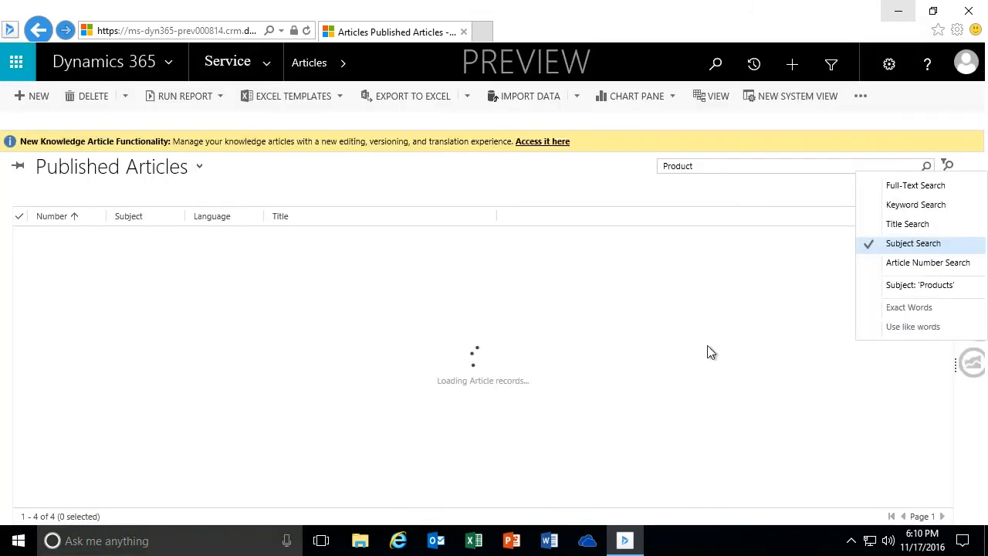
Step: Clear the search text and select the Products subject under Query again for the subject search
left_click(948, 165)
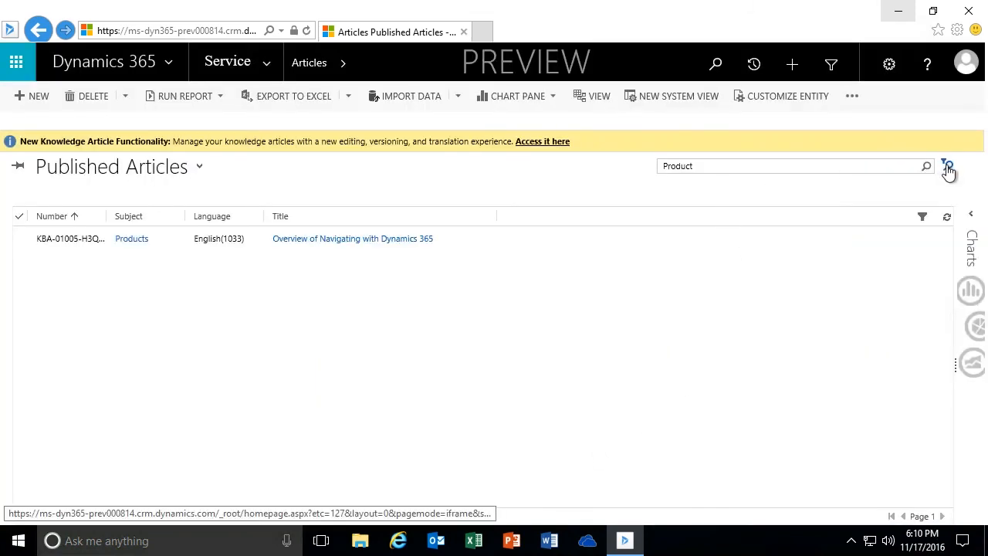
left_click_drag(907, 166, 600, 149)
key("BackSpace")
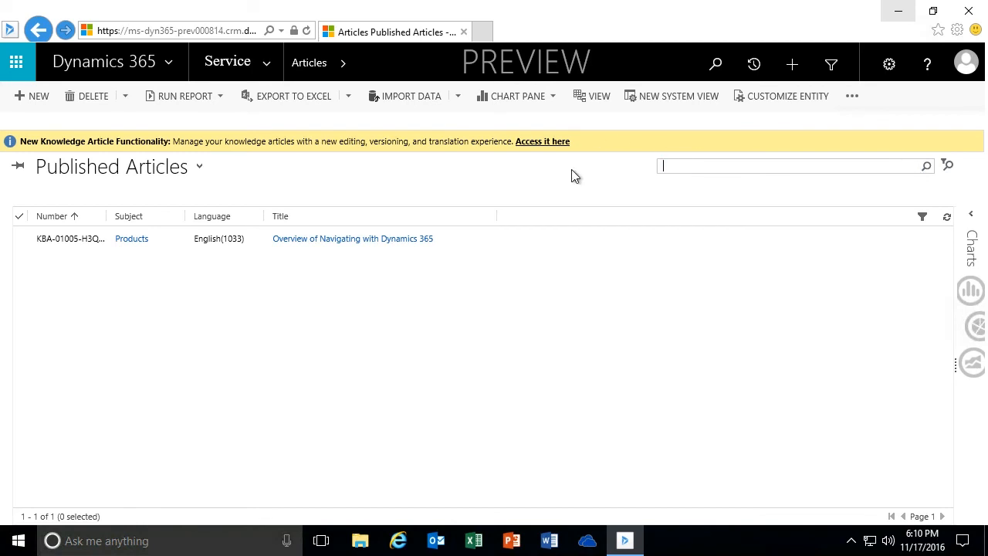
left_click(947, 166)
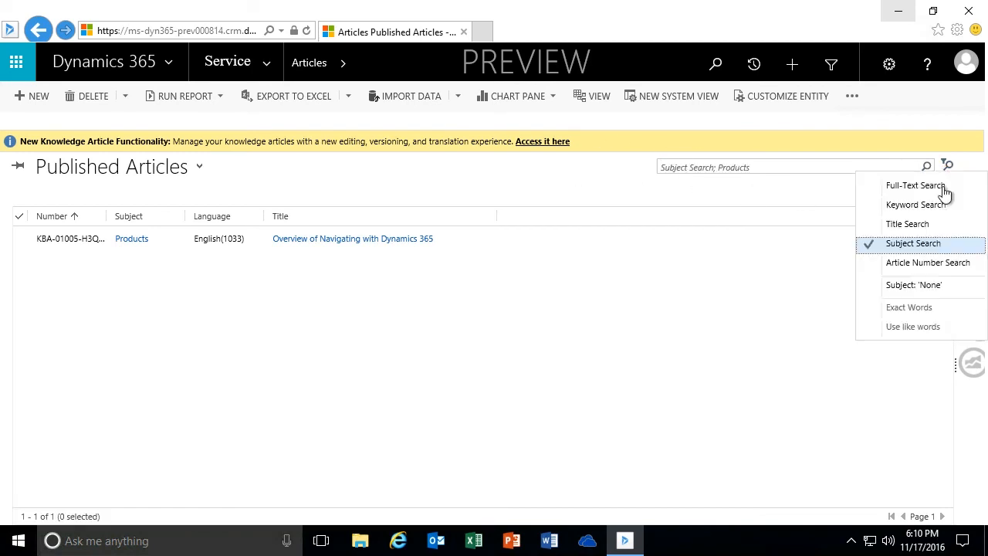
left_click(922, 285)
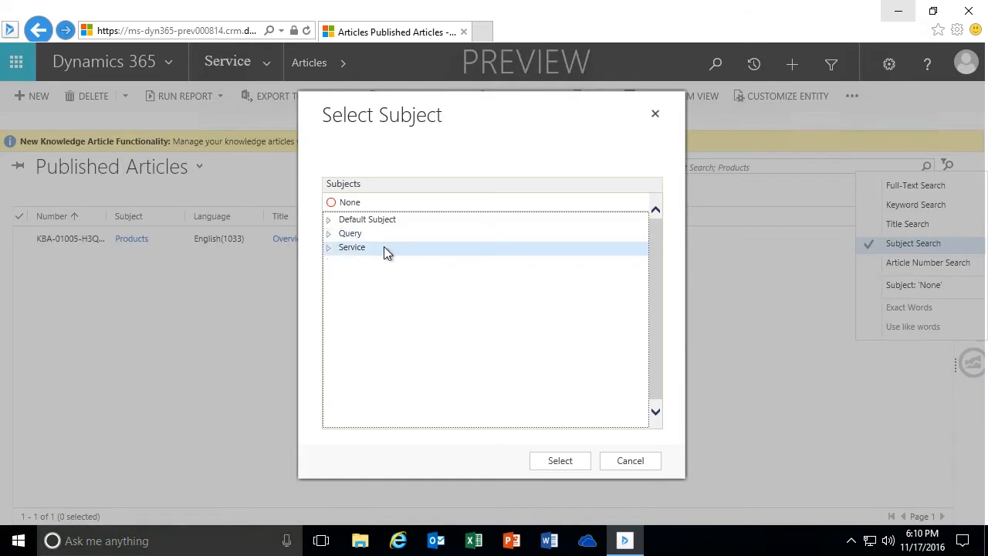
left_click(328, 233)
left_click(369, 261)
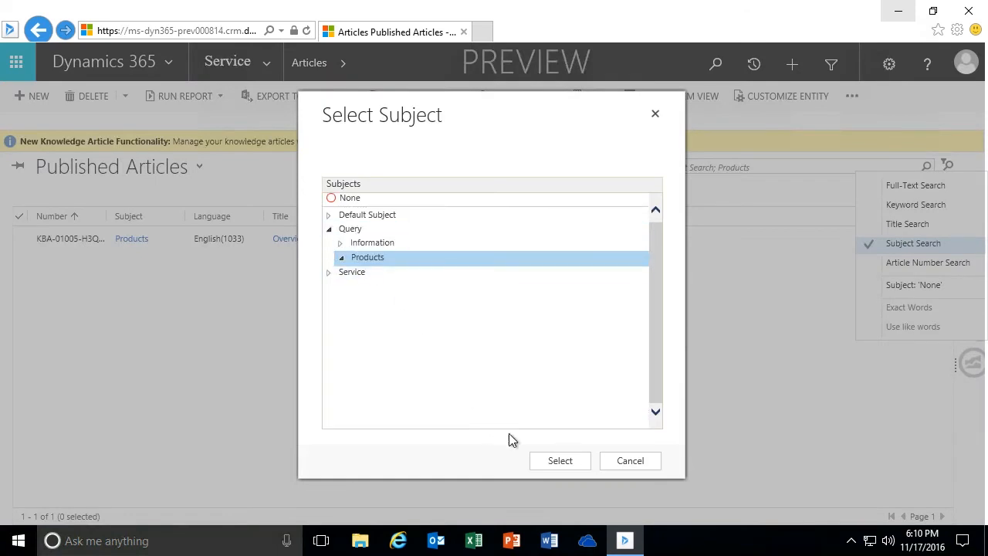
left_click(558, 461)
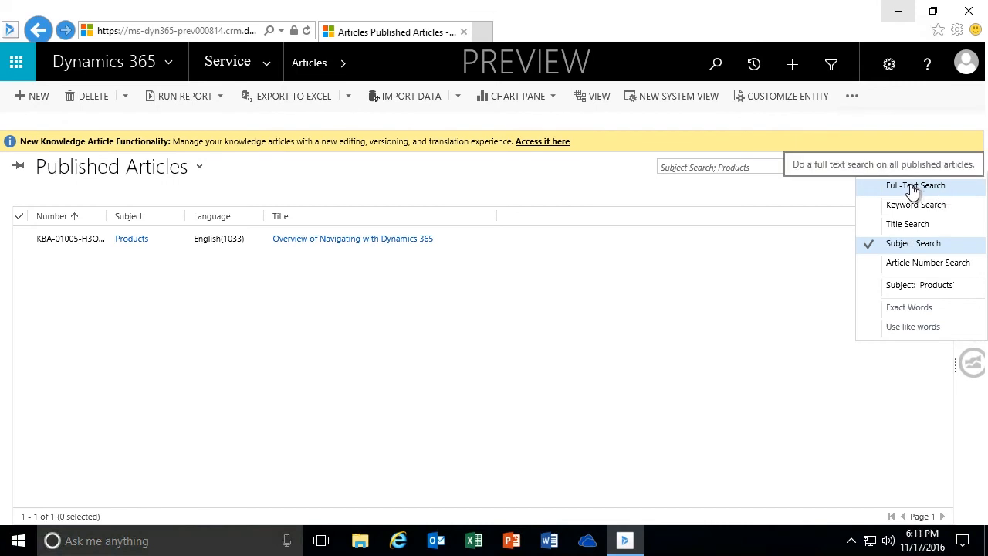
Step: Switch the article search to Full-Text Search with Exact Words and reset its subject to None
left_click(886, 192)
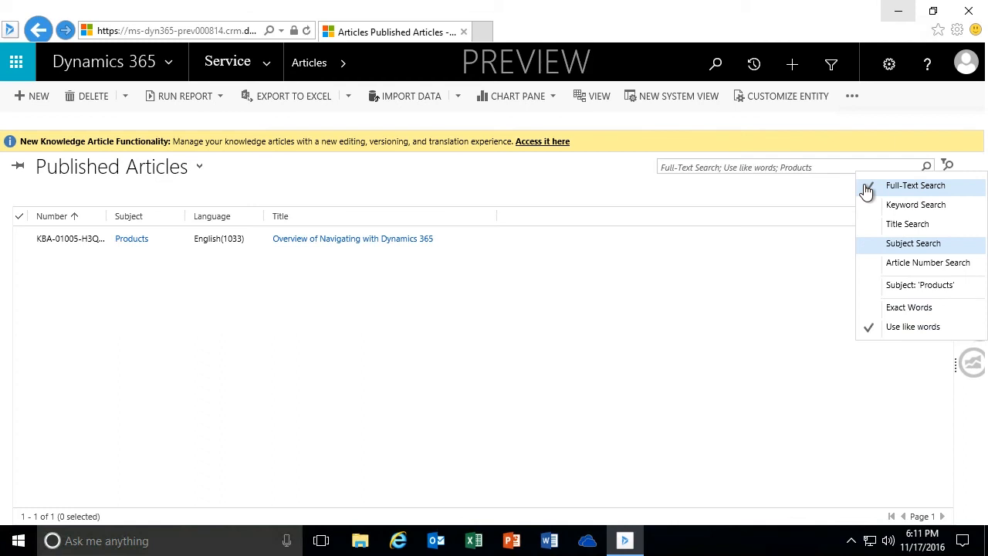
left_click(884, 309)
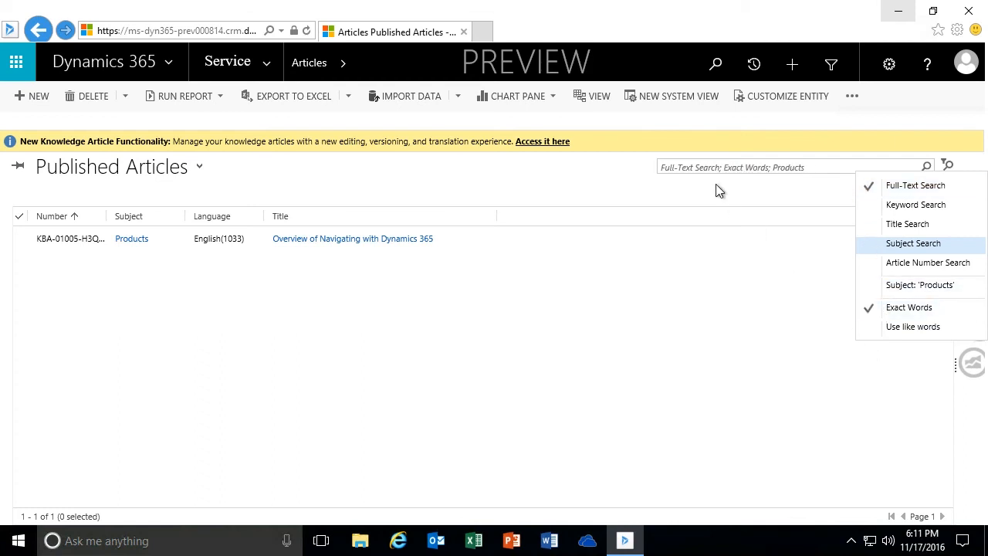
left_click(948, 165)
left_click(943, 292)
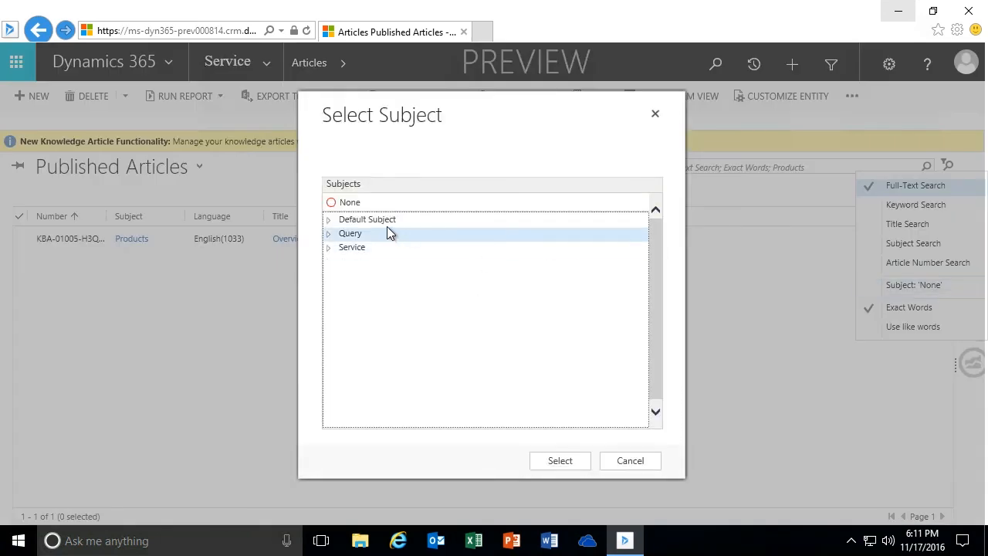
left_click(345, 204)
left_click(549, 466)
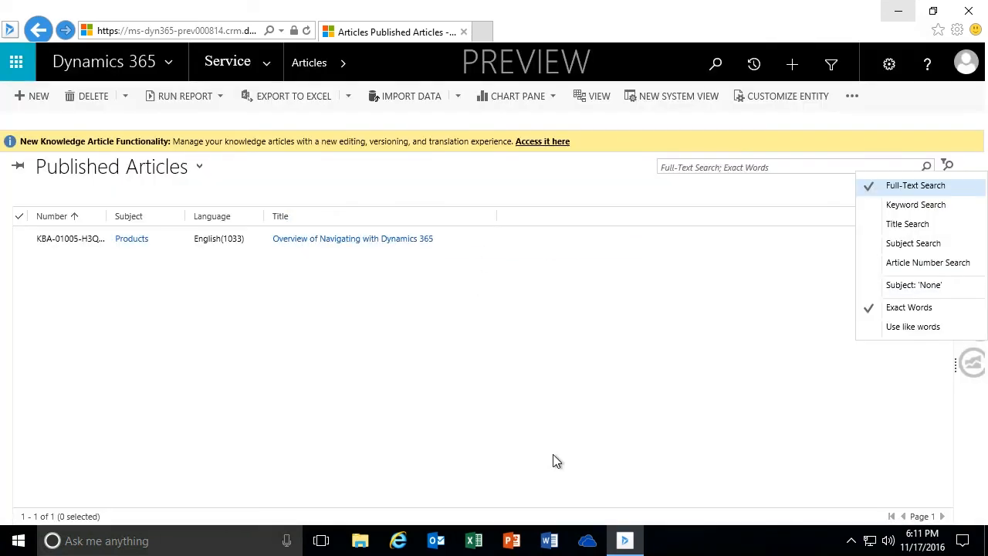
left_click(948, 166)
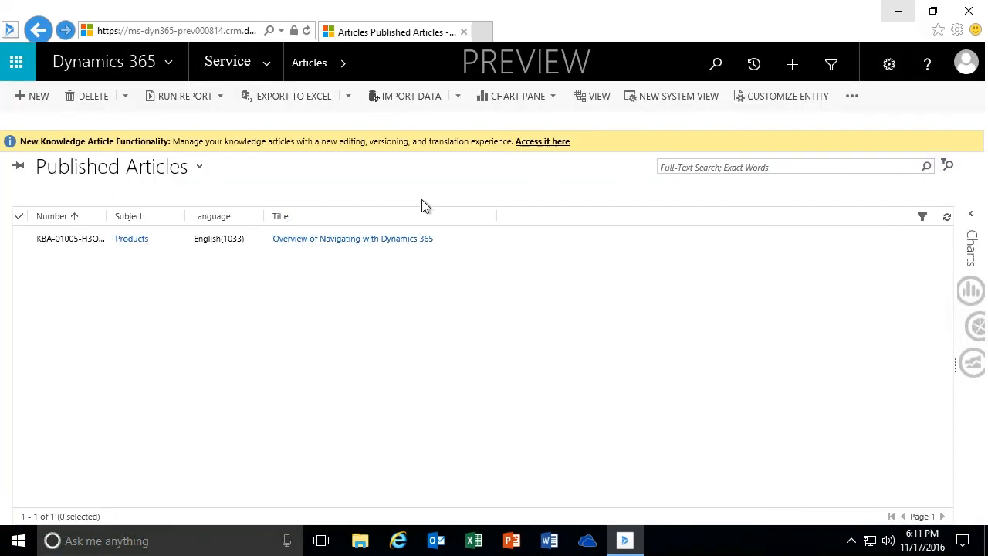
Step: Reload the Published Articles view to list all published articles
left_click(715, 163)
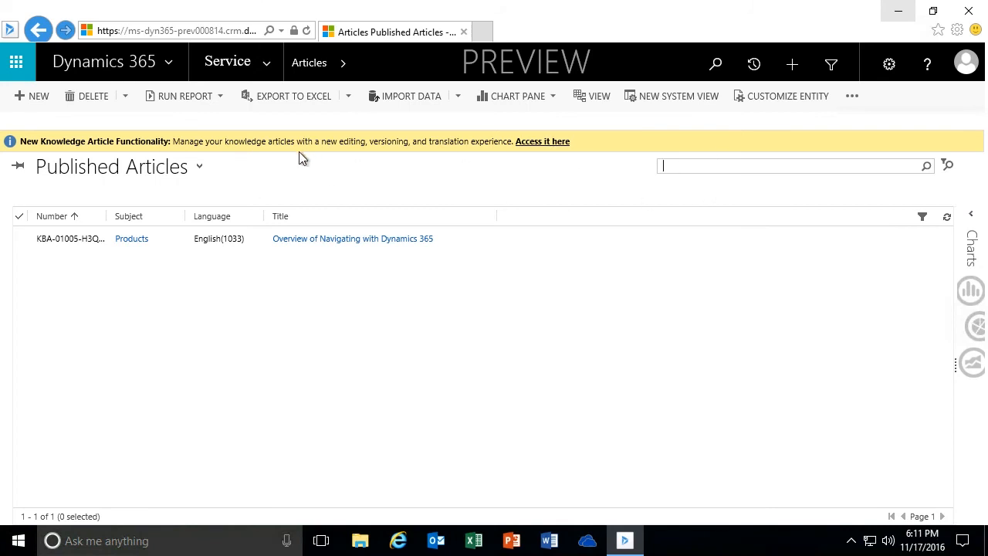
left_click(179, 169)
left_click(108, 240)
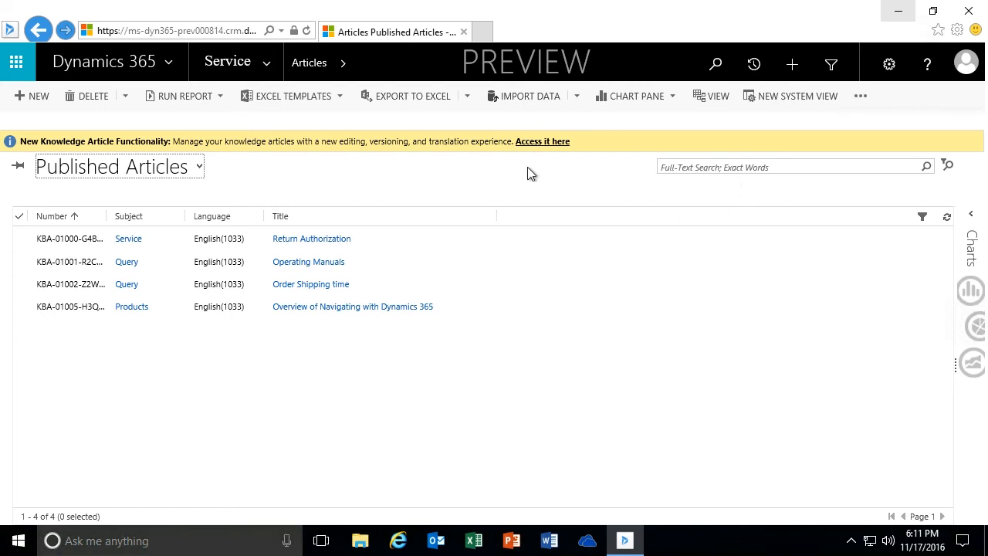
Step: Go to the Cases list in the Service area and look through My Active Cases
left_click(266, 64)
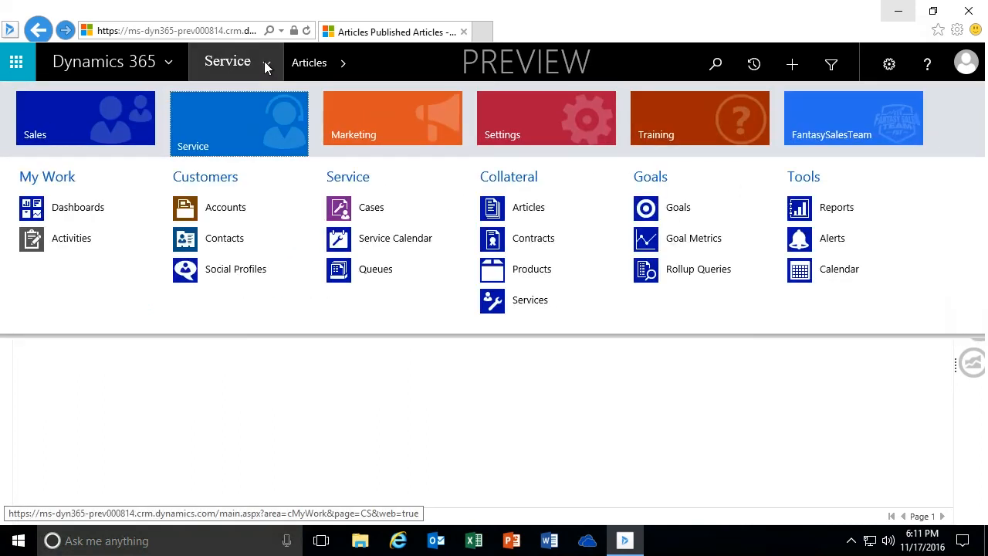
left_click(374, 213)
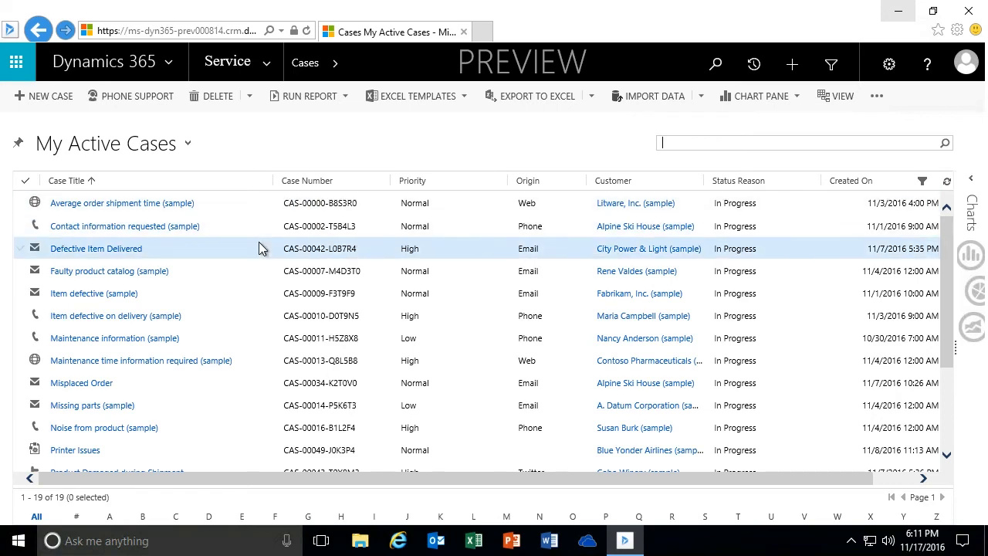
scroll(259, 247, "down", 3)
scroll(255, 260, "down", 3)
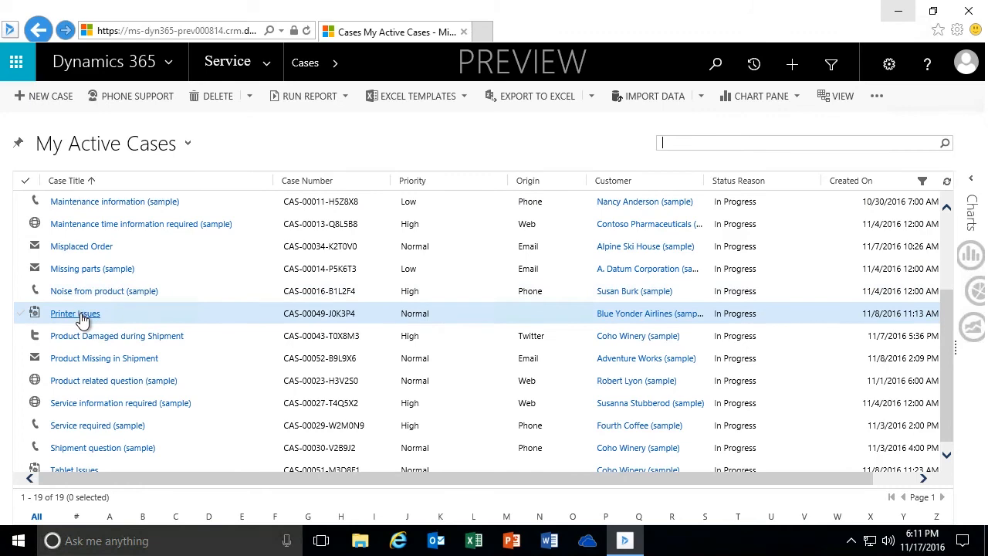
Step: Reopen the Cases list in the Service area and open the Printer Issues case
left_click(265, 68)
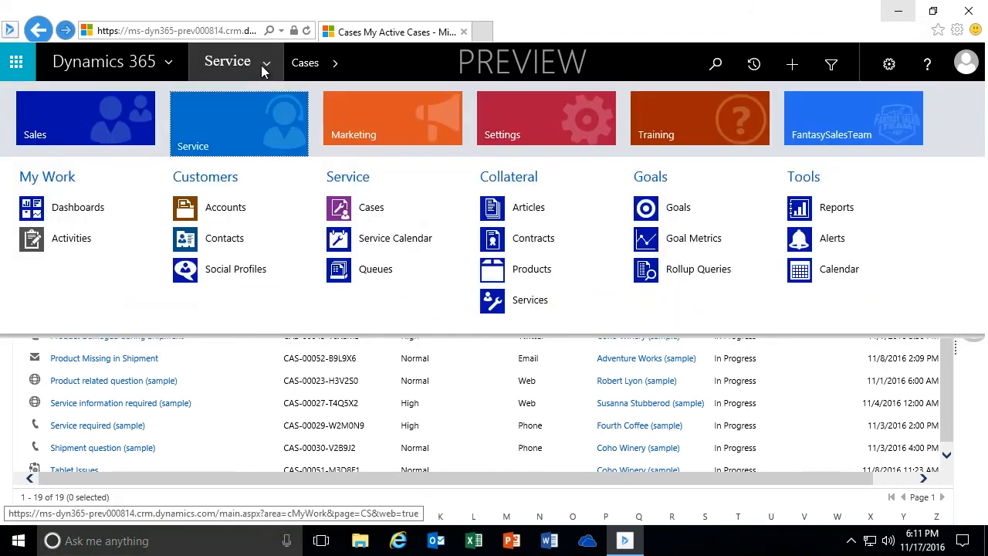
left_click(344, 205)
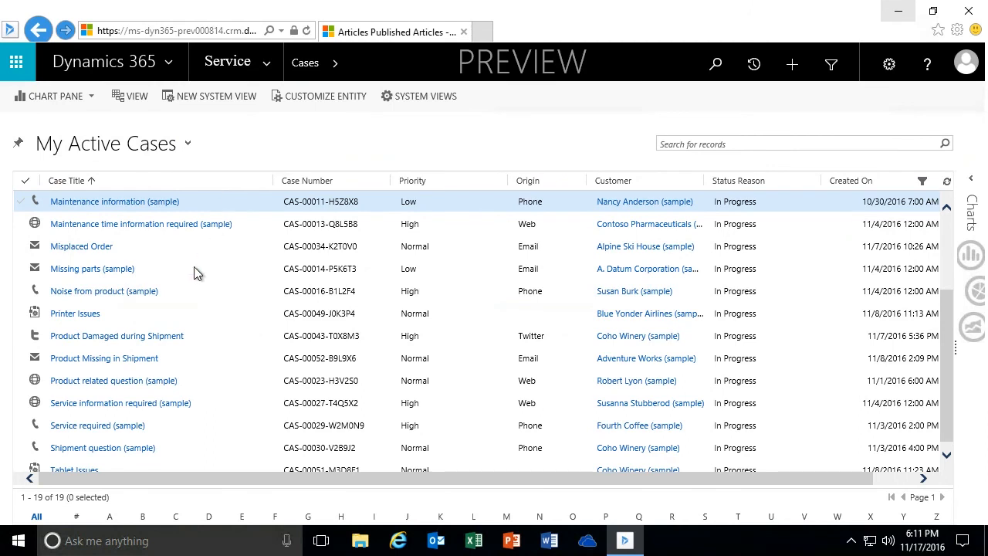
left_click(80, 316)
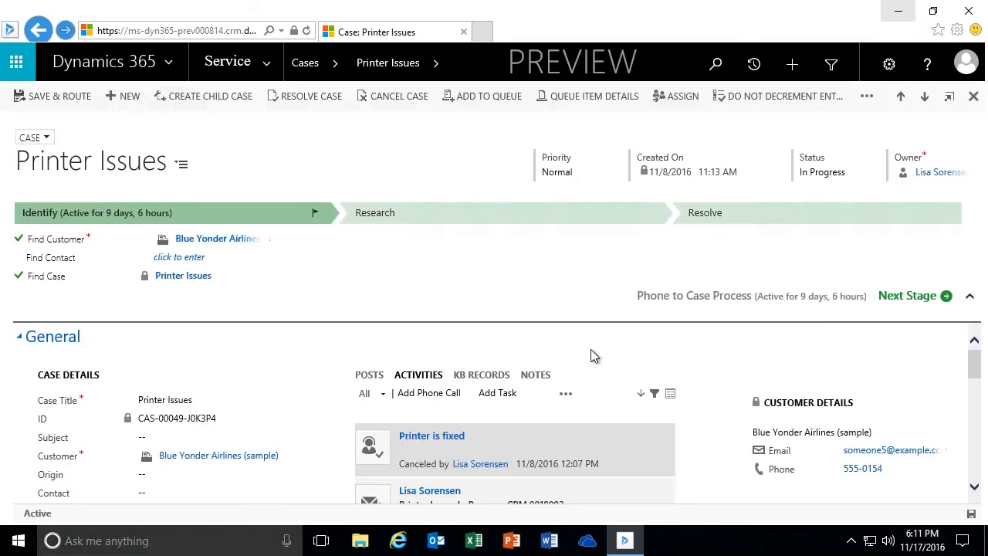
scroll(591, 350, "down", 1)
scroll(686, 377, "up", 1)
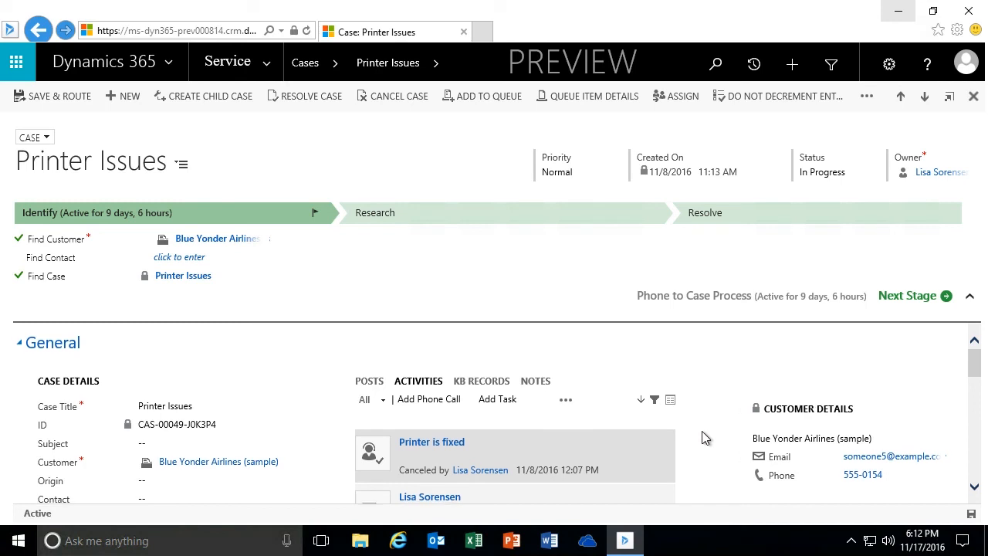
scroll(702, 438, "down", 1)
scroll(702, 438, "up", 1)
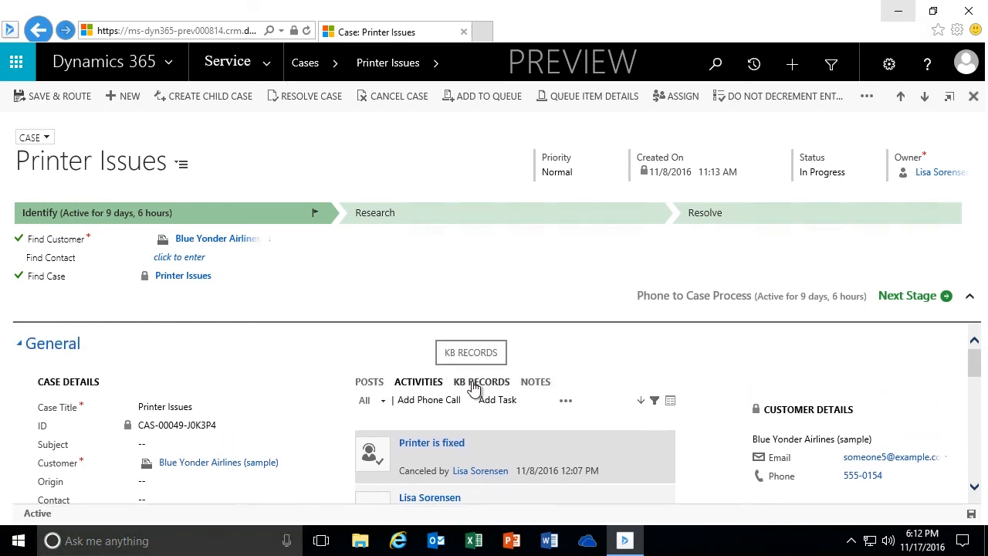
Step: Show the case's KB Records and look through the knowledge articles suggested for Printer Issues
left_click(474, 386)
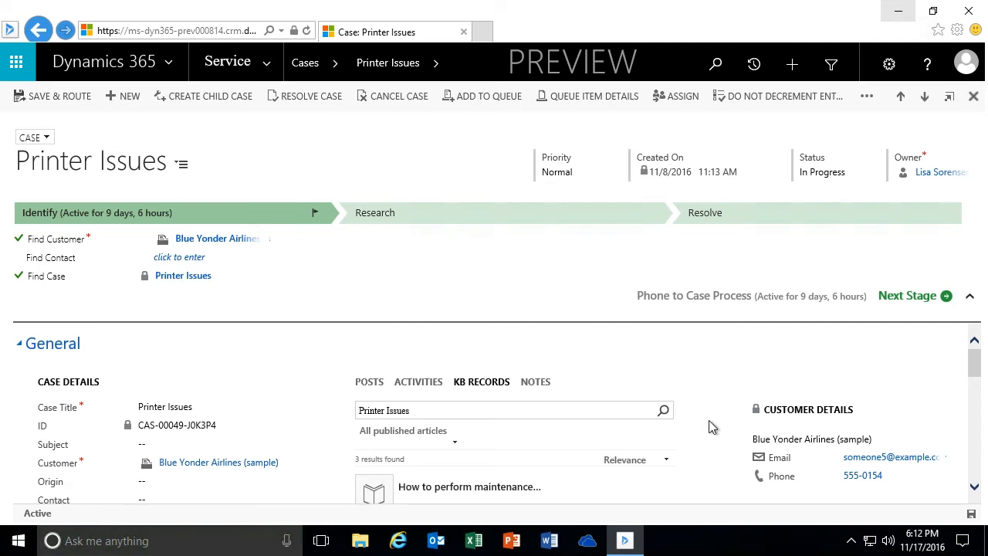
scroll(711, 427, "down", 1)
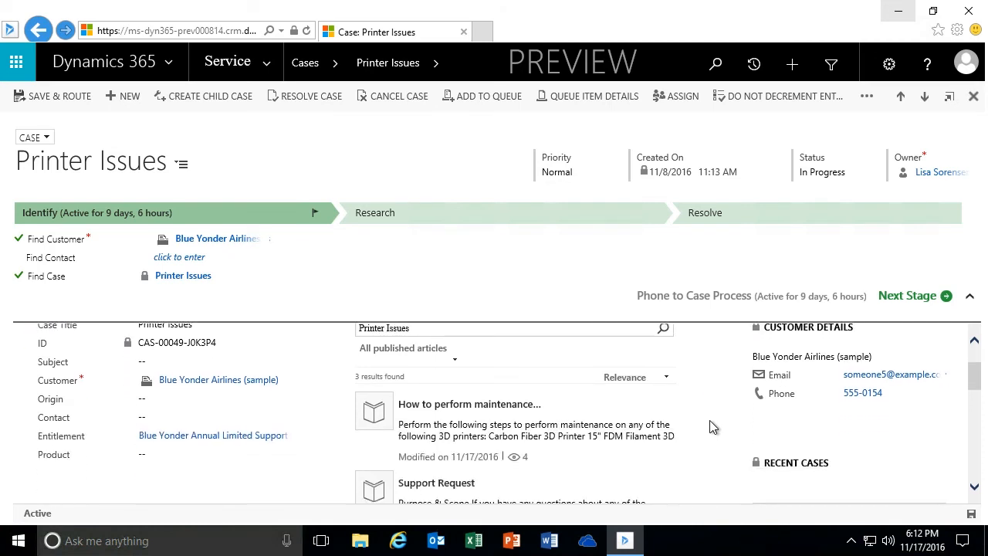
scroll(712, 427, "up", 1)
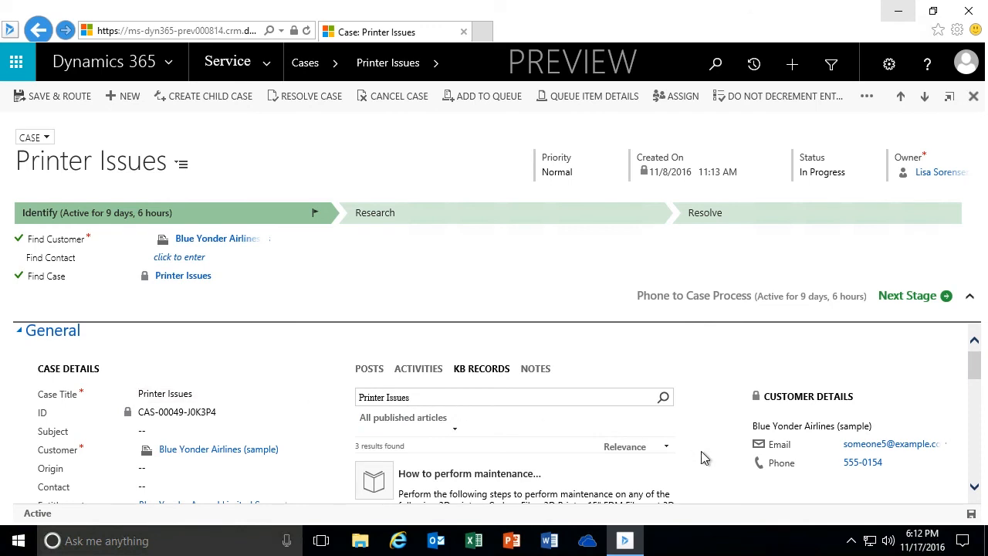
scroll(704, 458, "down", 1)
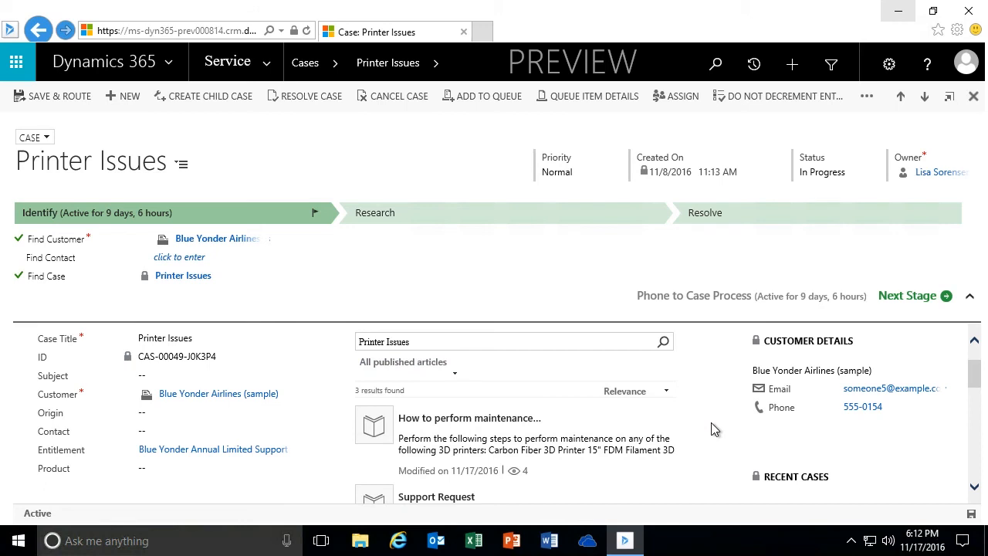
scroll(711, 422, "down", 1)
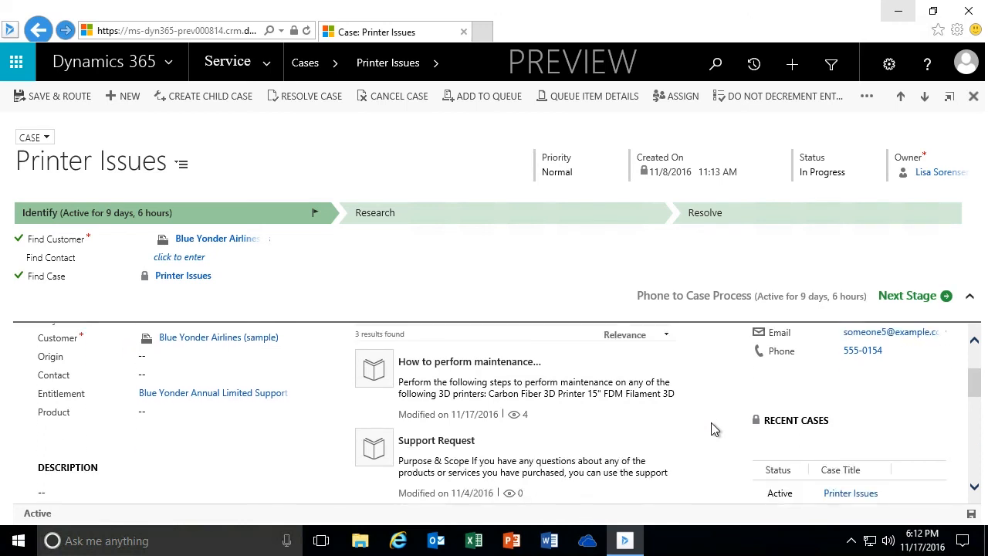
scroll(711, 423, "up", 1)
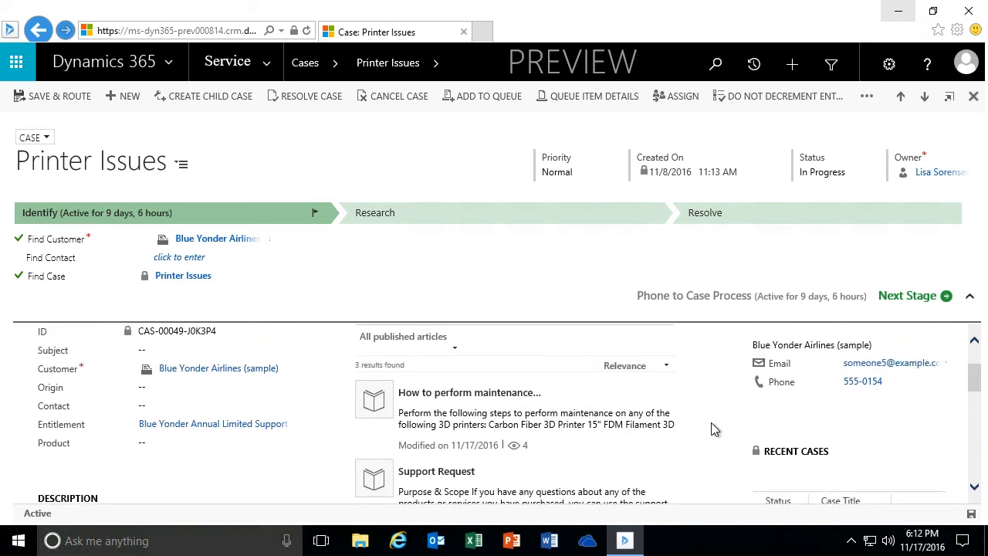
scroll(696, 418, "down", 1)
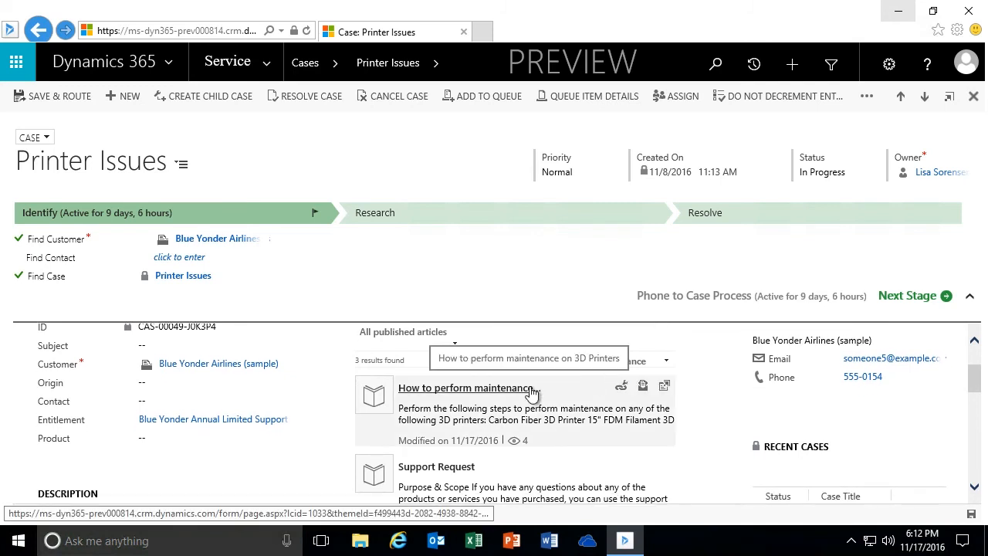
Step: Open the article "How to perform maintenance on 3D Printers" within the case and look over its content
left_click(468, 389)
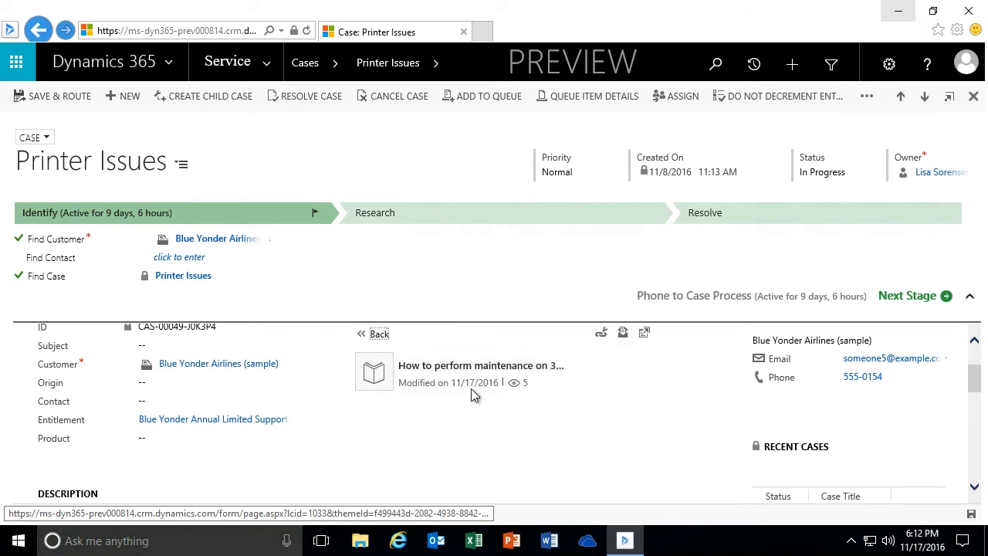
scroll(706, 420, "down", 3)
scroll(707, 421, "down", 2)
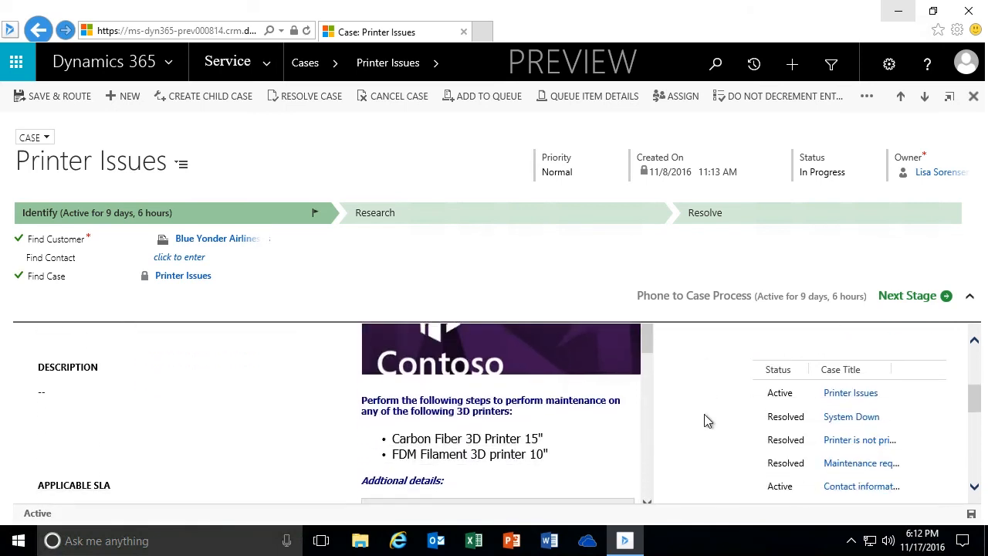
scroll(707, 420, "up", 2)
scroll(705, 412, "up", 2)
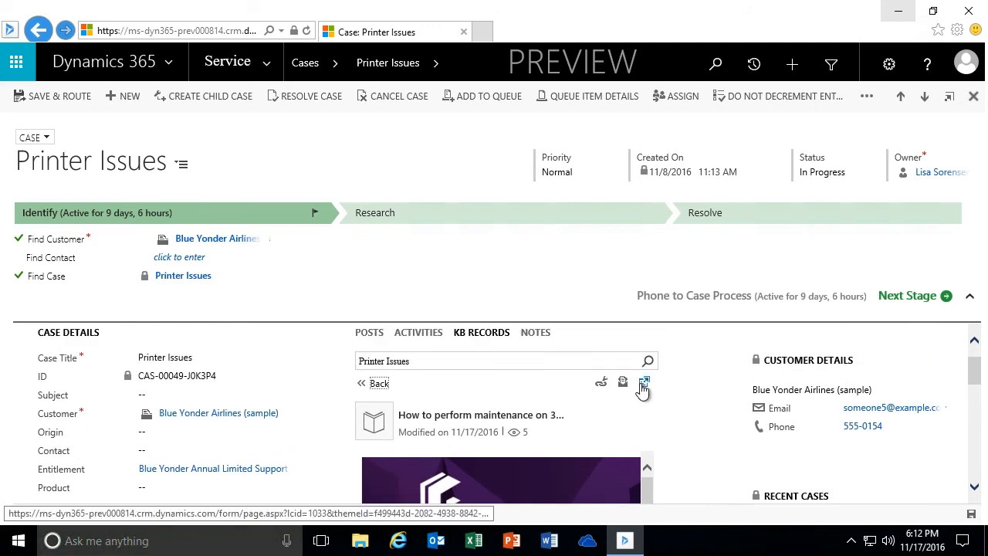
Step: View the 3D printer maintenance article in the expanded view, close it, and return to the article results
left_click(645, 383)
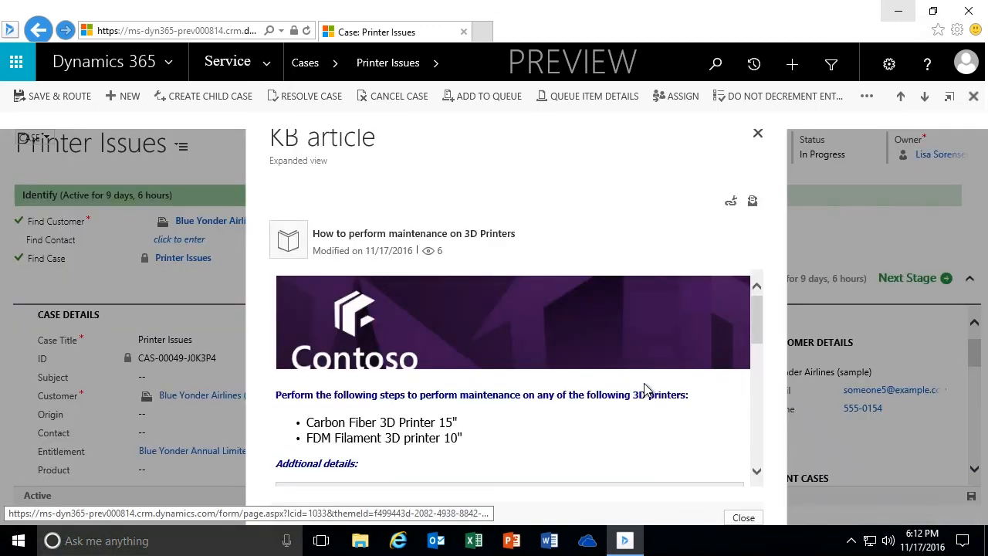
left_click_drag(758, 332, 763, 308)
left_click(757, 133)
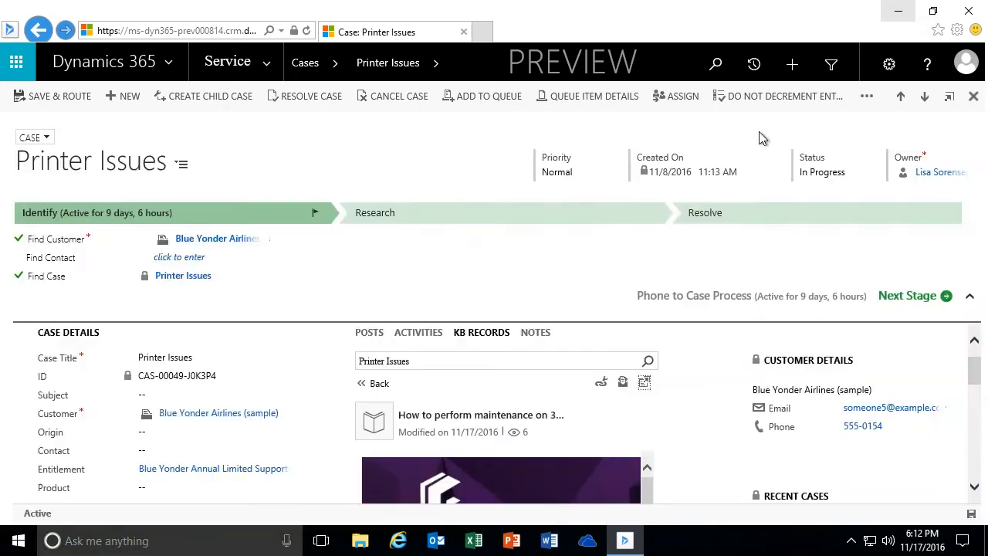
left_click(392, 380)
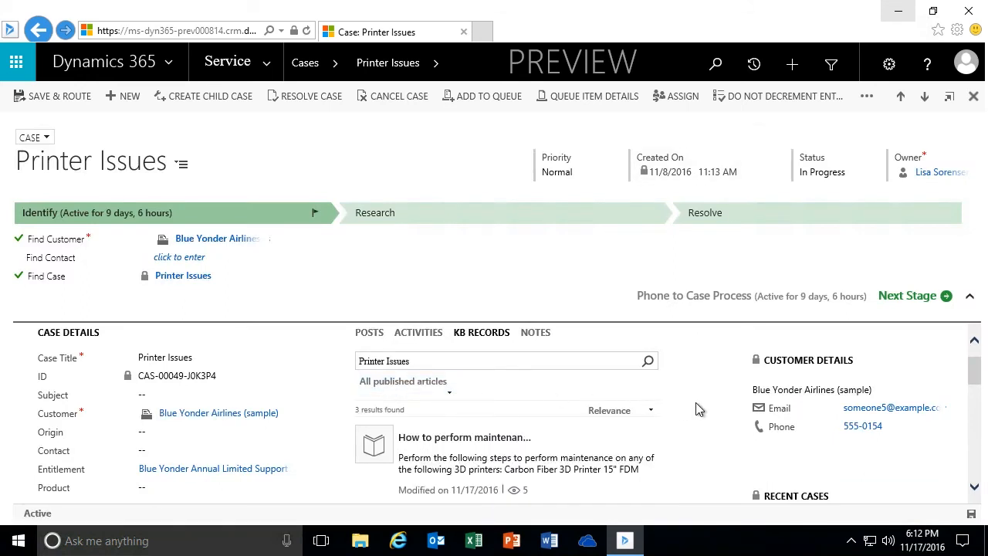
Step: Filter the case's knowledge article results to All draft articles and look at them
left_click(447, 386)
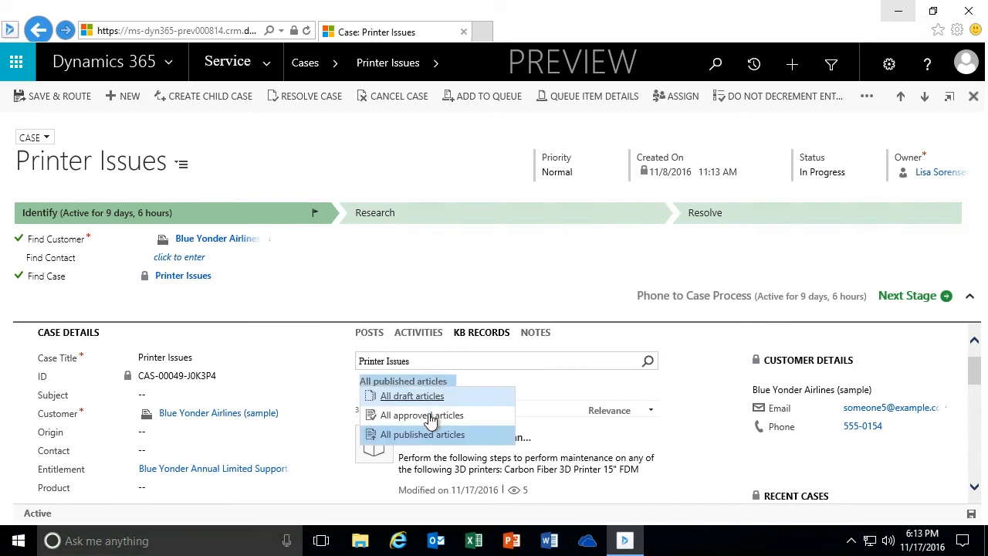
left_click(416, 396)
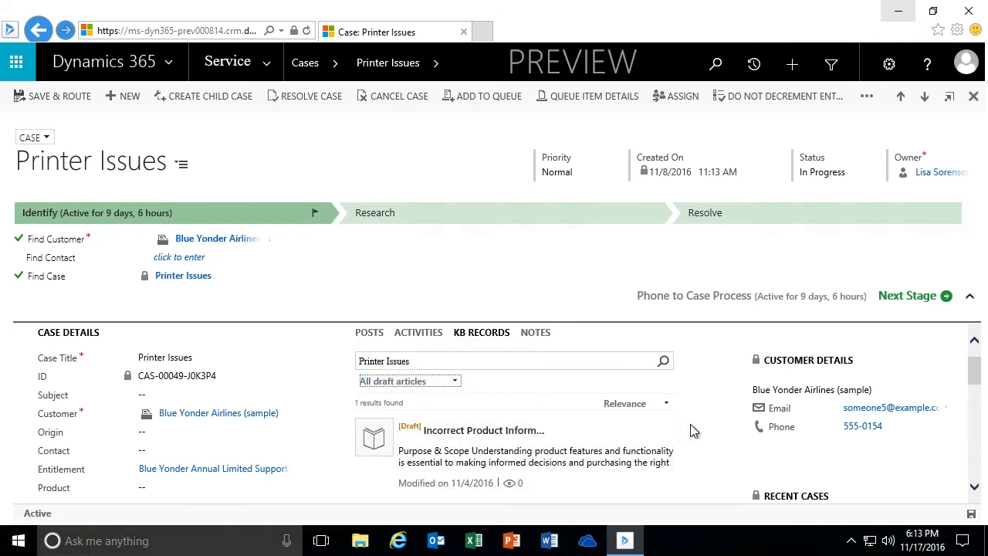
scroll(694, 431, "down", 1)
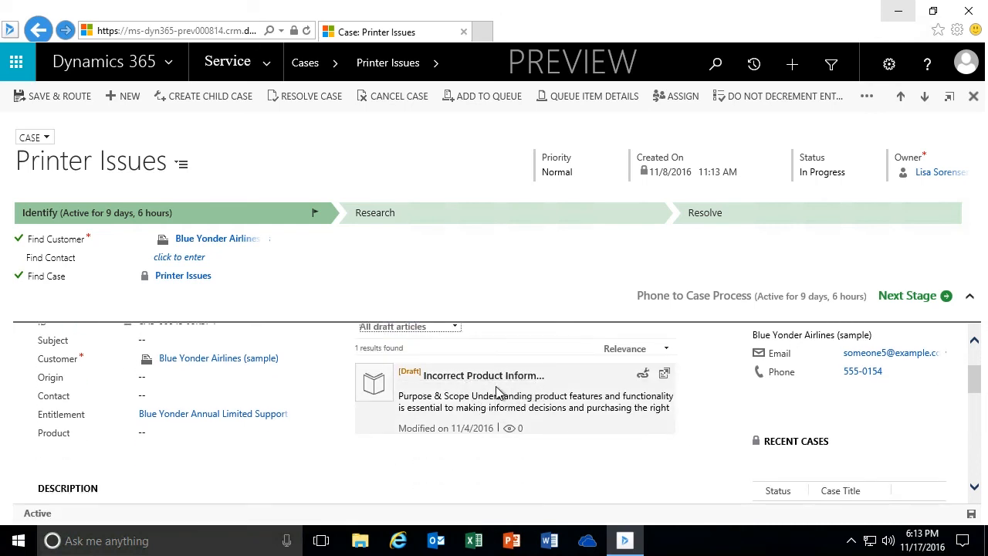
scroll(486, 386, "up", 1)
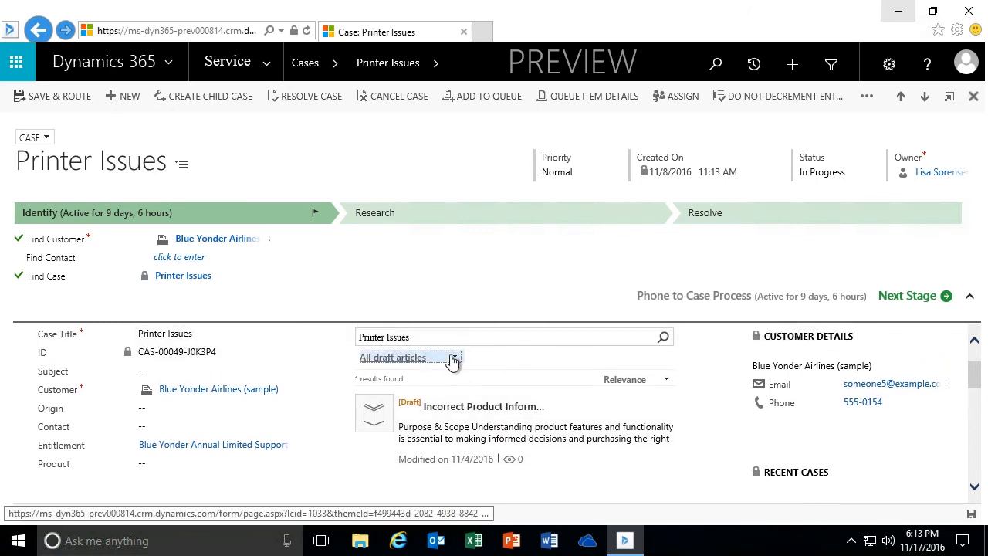
Step: Set the article filter back to All published articles and search the KB records for "3D"
left_click(453, 359)
left_click(394, 408)
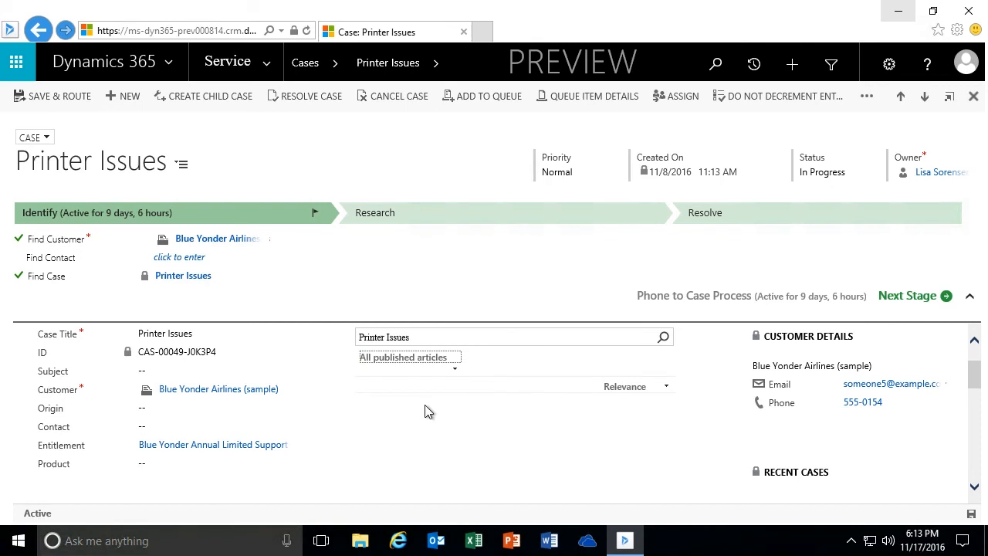
left_click_drag(429, 337, 336, 345)
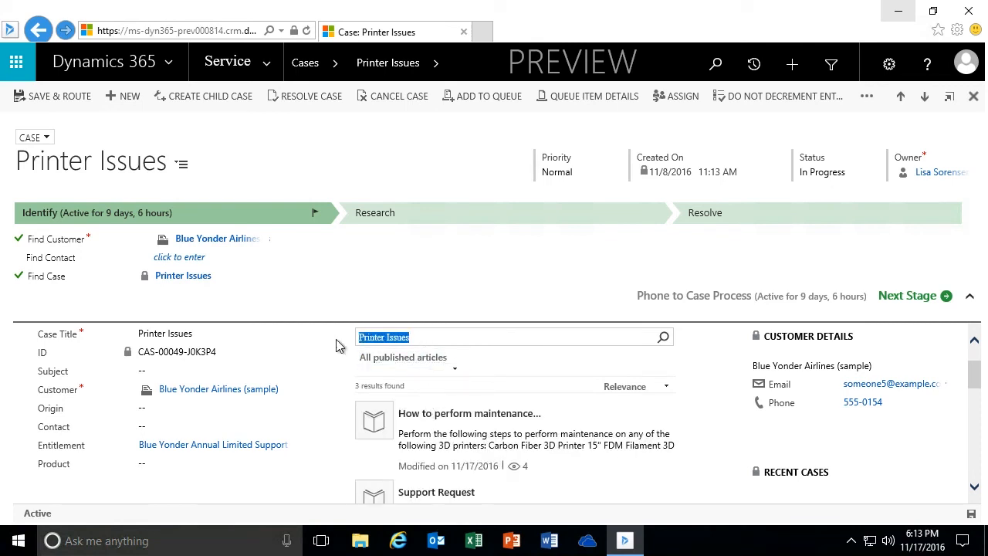
type("3D")
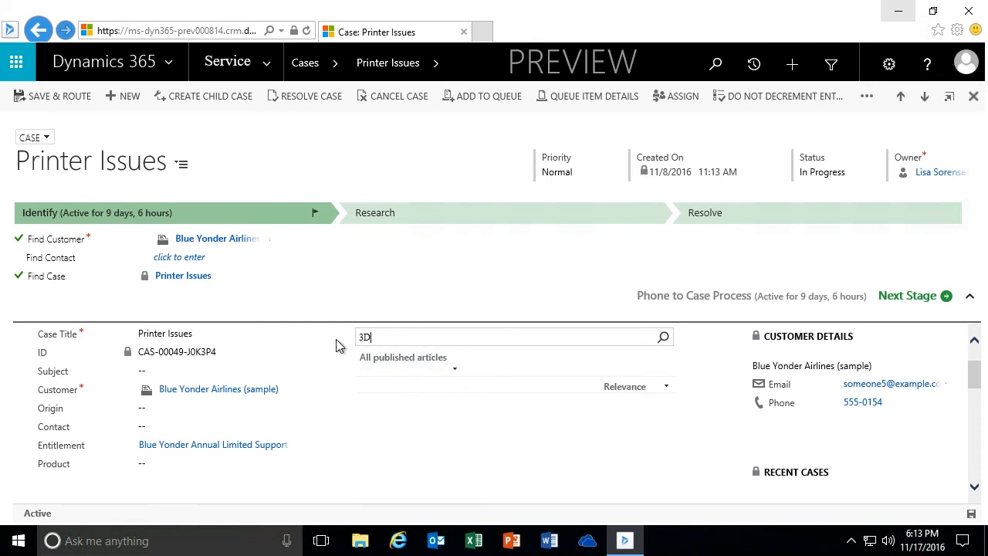
scroll(702, 404, "down", 1)
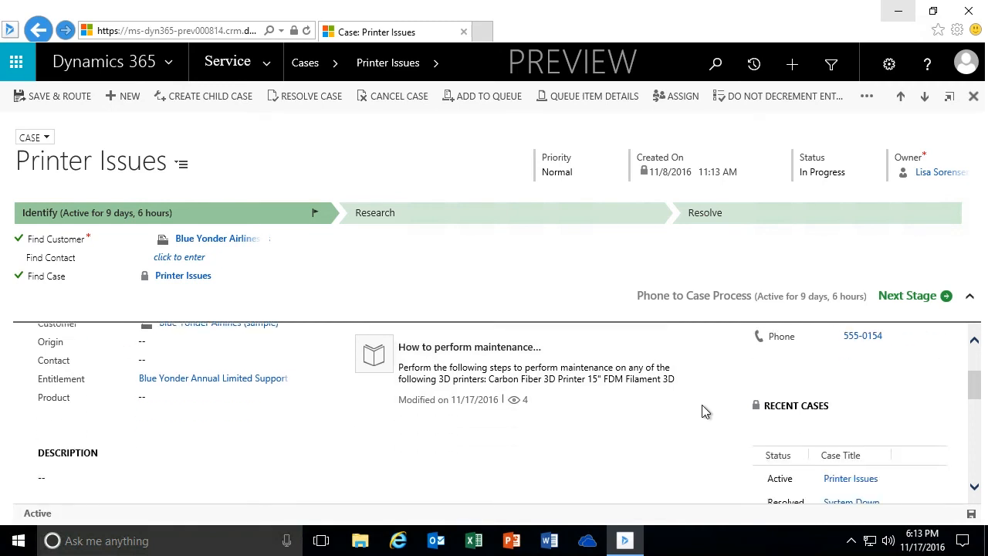
scroll(702, 404, "up", 2)
Step: Replace the KB search text with "Carbon" and review the matching published articles
left_click_drag(385, 366, 325, 363)
key("BackSpace")
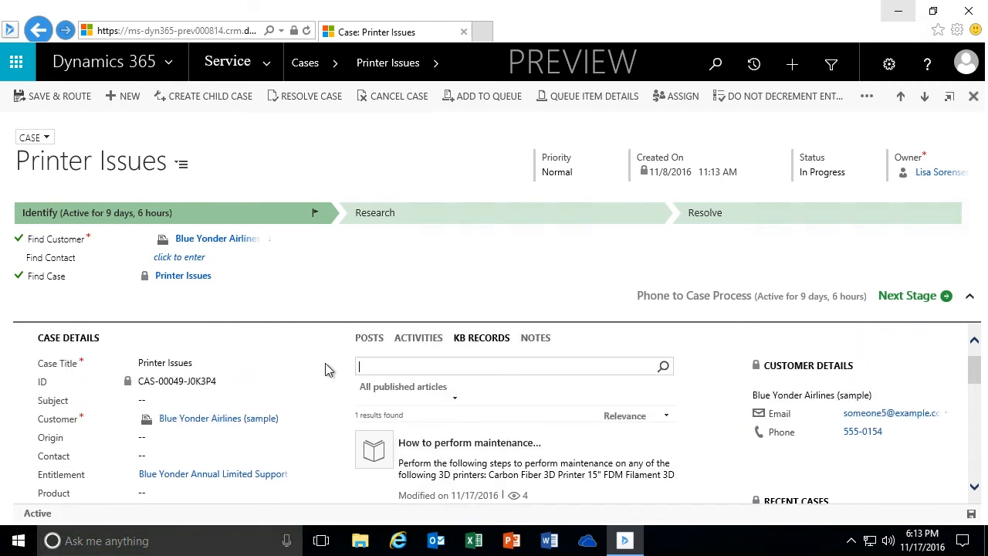
scroll(326, 370, "down", 4)
scroll(326, 372, "up", 4)
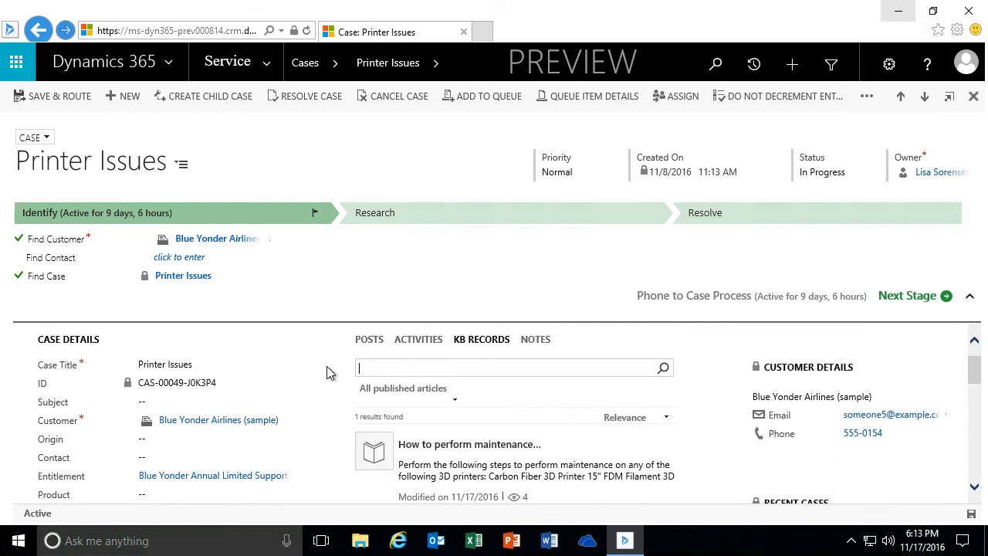
type("Carbon")
mouse_move(498, 480)
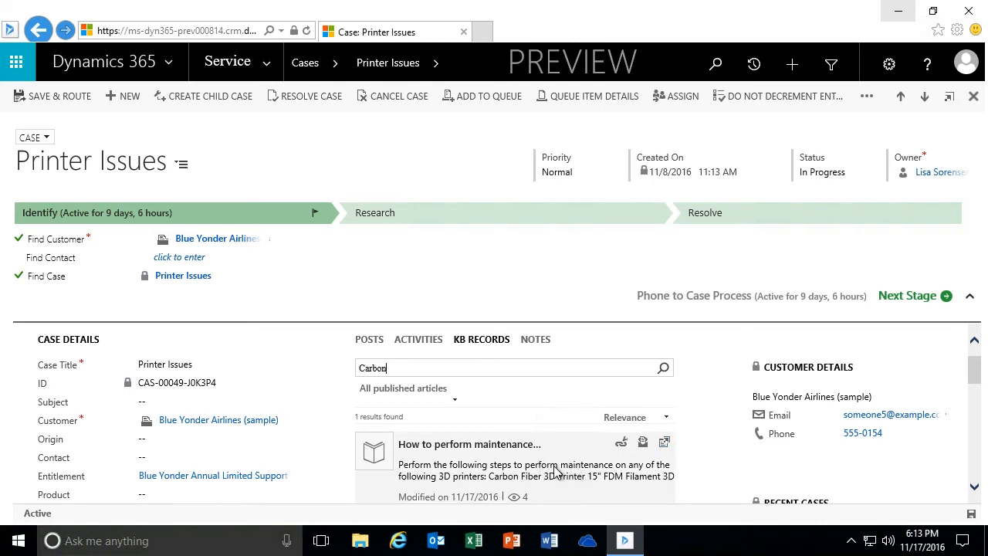
scroll(697, 449, "down", 2)
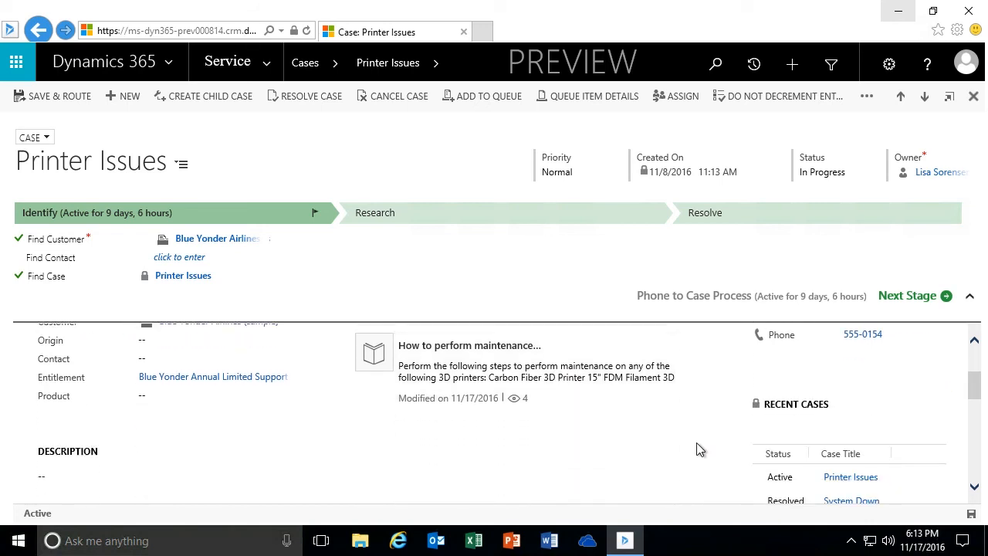
scroll(697, 448, "up", 2)
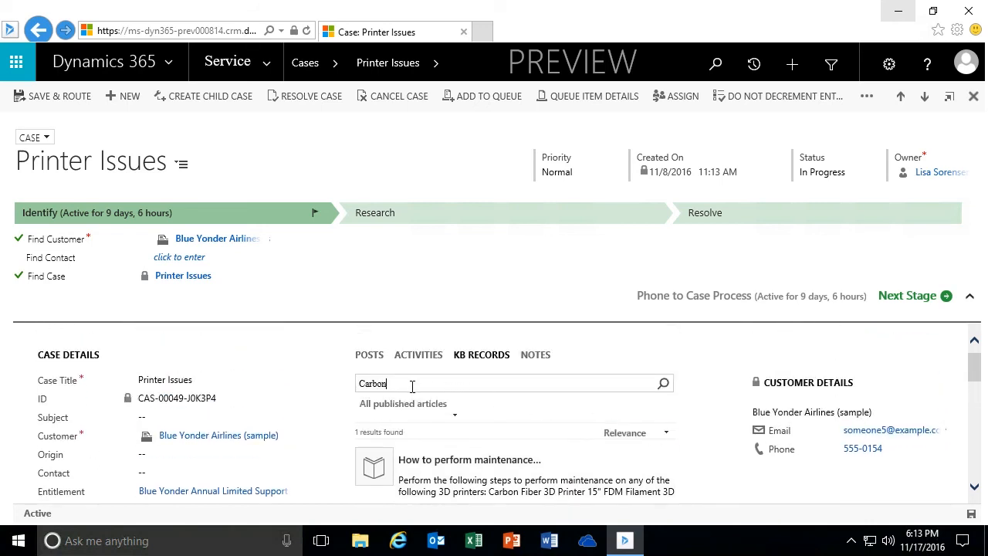
Step: Clear the KB search text and close the Printer Issues case without sending the error report
left_click_drag(411, 383, 345, 386)
key("BackSpace")
left_click(973, 96)
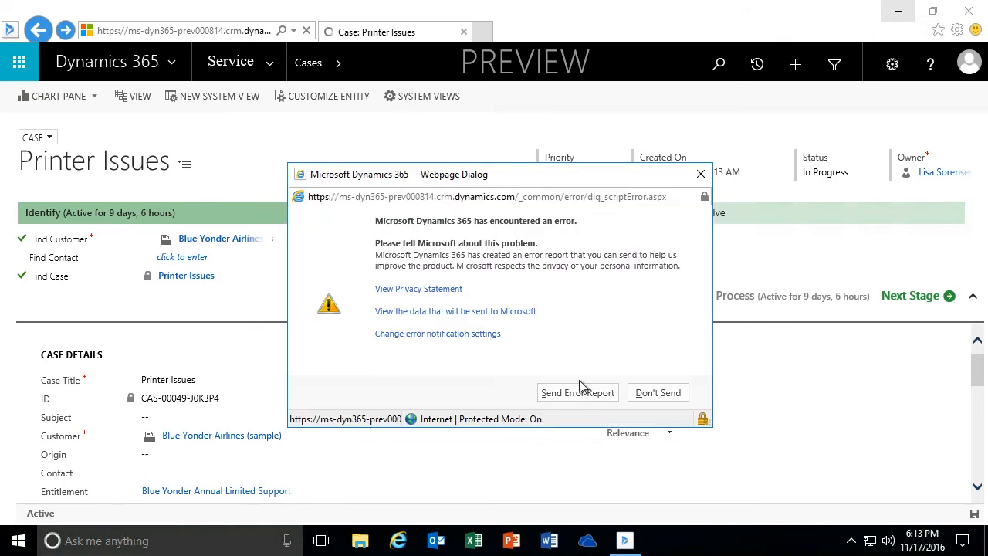
left_click(651, 396)
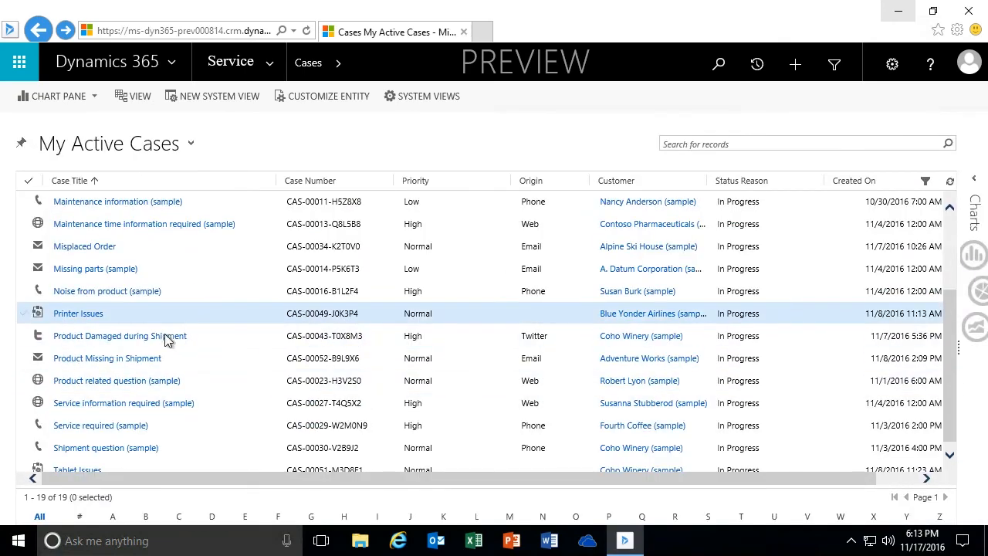
Step: Open the Product Damaged during Shipment case and show its suggested KB Records
left_click(177, 335)
left_click(117, 336)
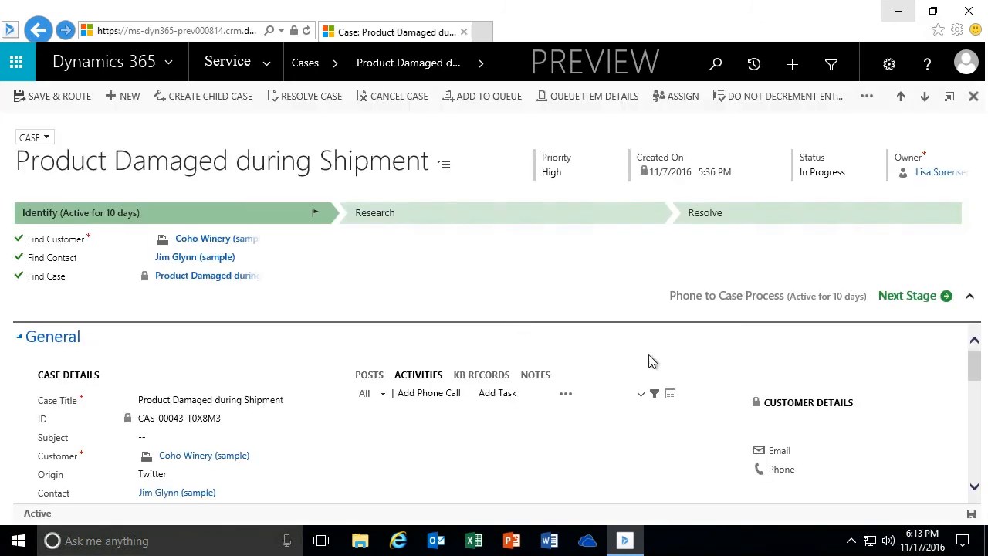
left_click(478, 375)
scroll(701, 419, "down", 1)
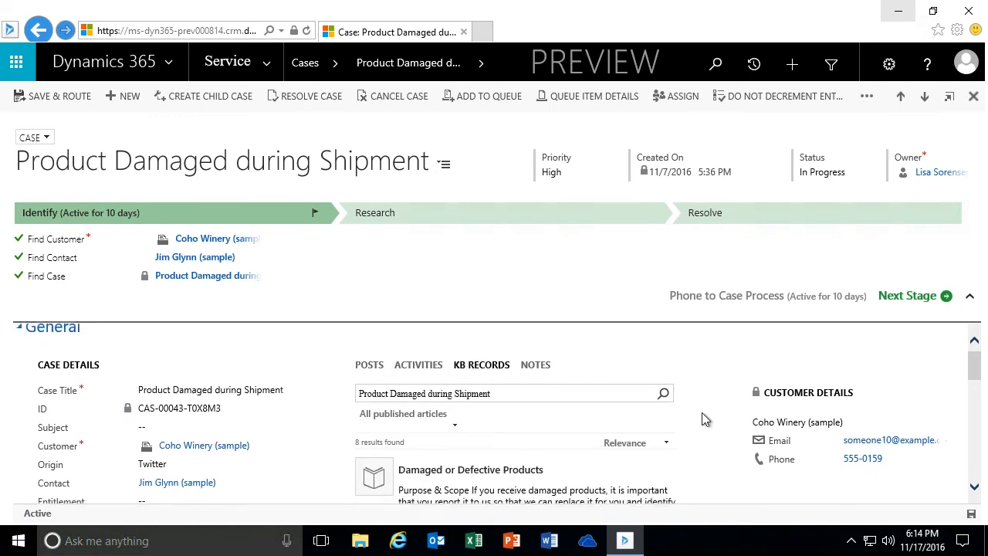
Step: Review the KB articles suggested for the Product Damaged during Shipment case, through to the end of the list
scroll(702, 412, "down", 1)
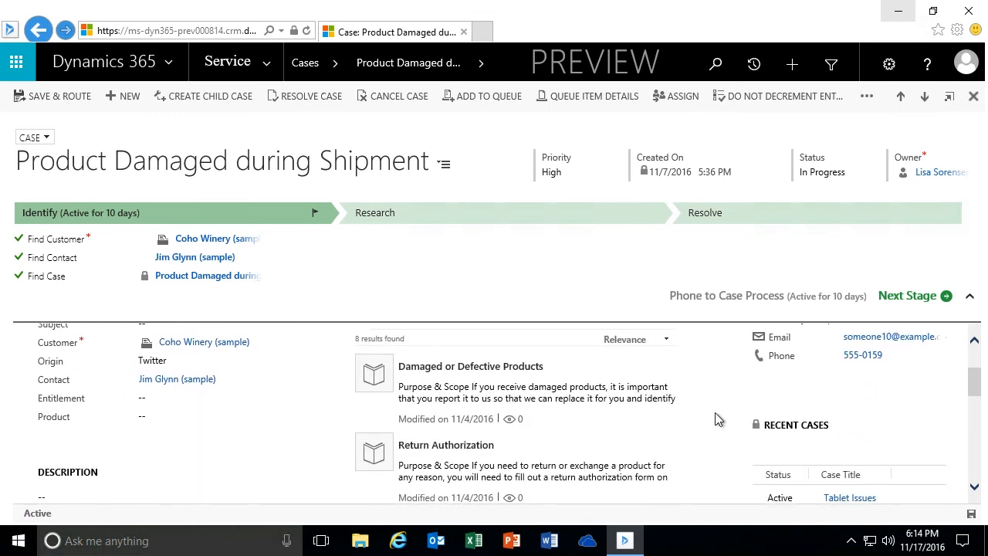
scroll(715, 413, "down", 1)
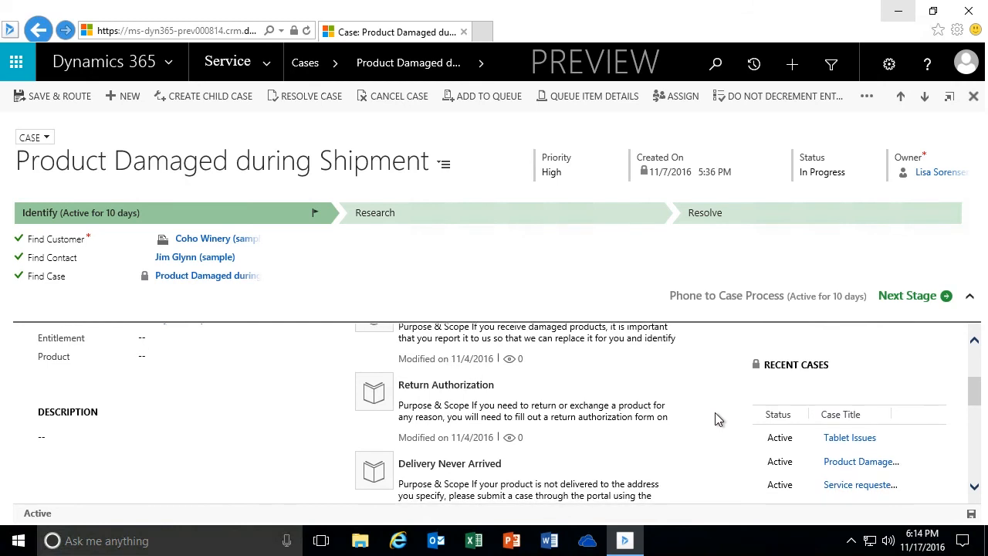
scroll(715, 417, "down", 1)
scroll(715, 417, "down", 1)
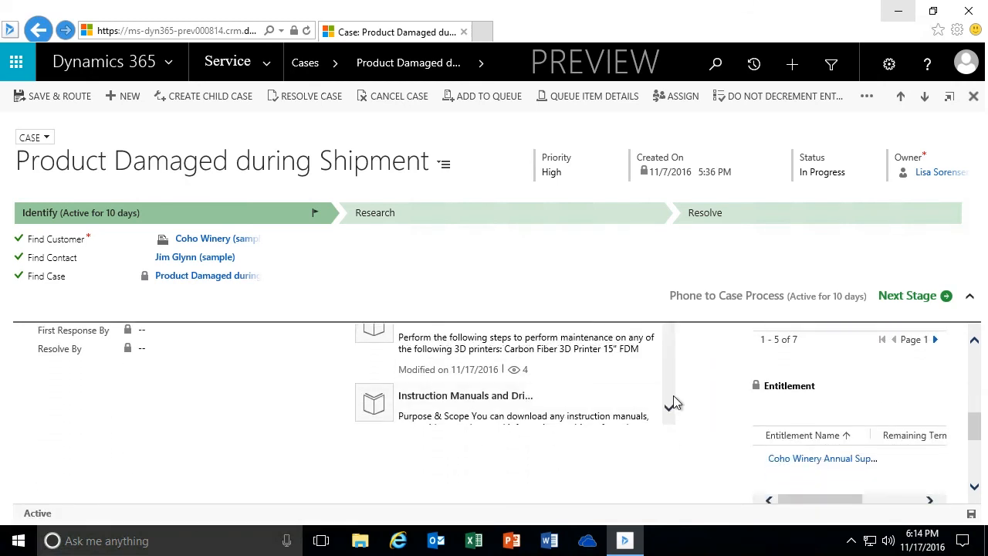
left_click(669, 411)
left_click(669, 411)
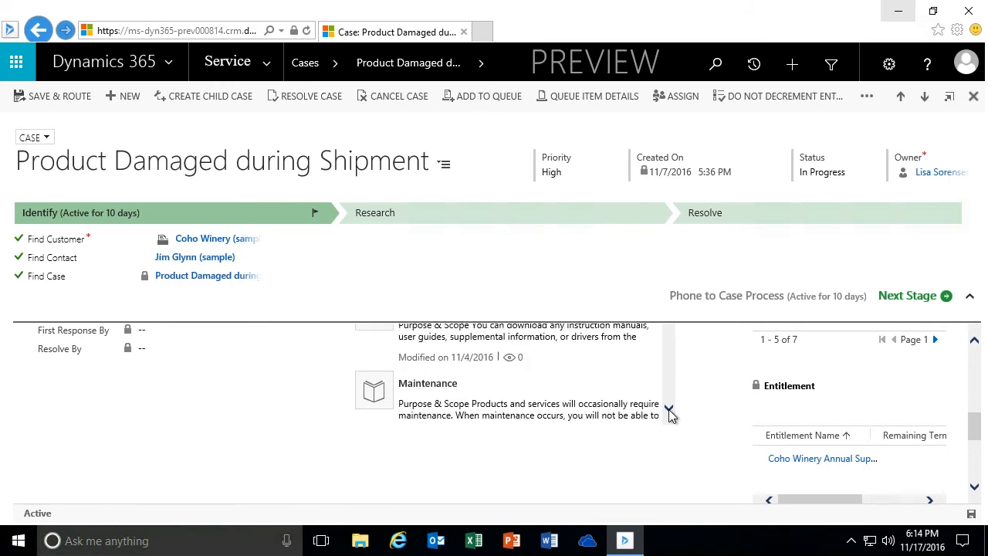
left_click(669, 411)
left_click(669, 410)
left_click(669, 411)
left_click(669, 410)
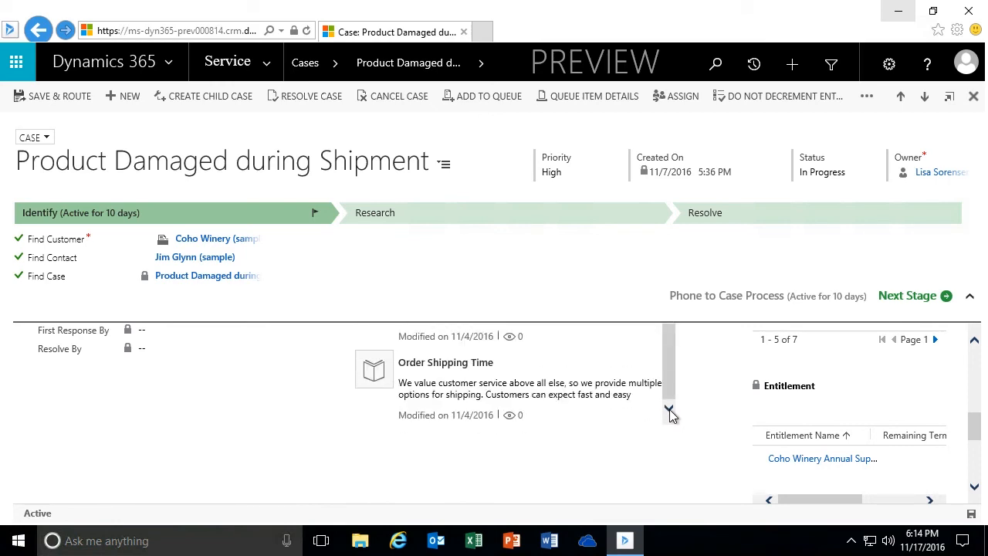
Step: Shorten the KB search text to "Product Damaged" and review the listed published articles
scroll(669, 410, "up", 10)
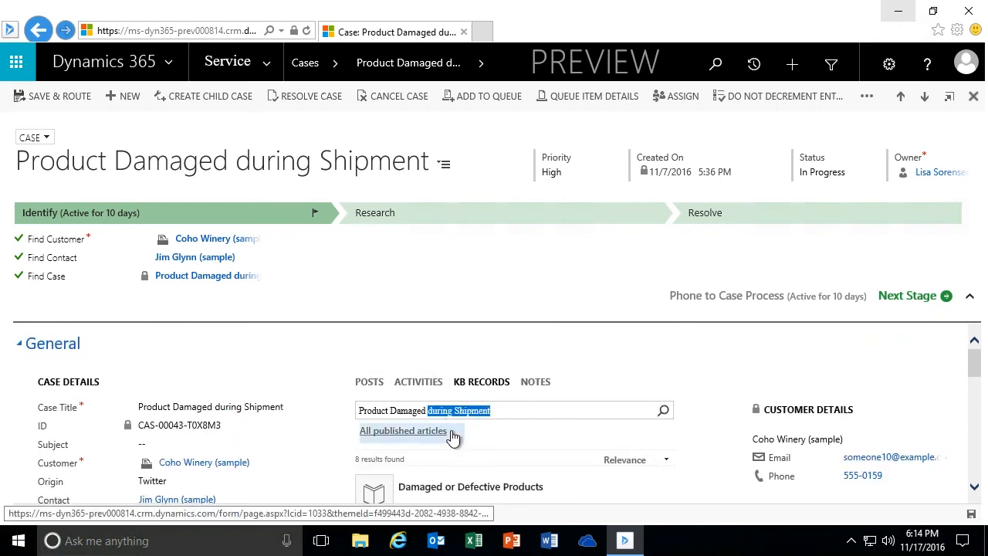
key("BackSpace")
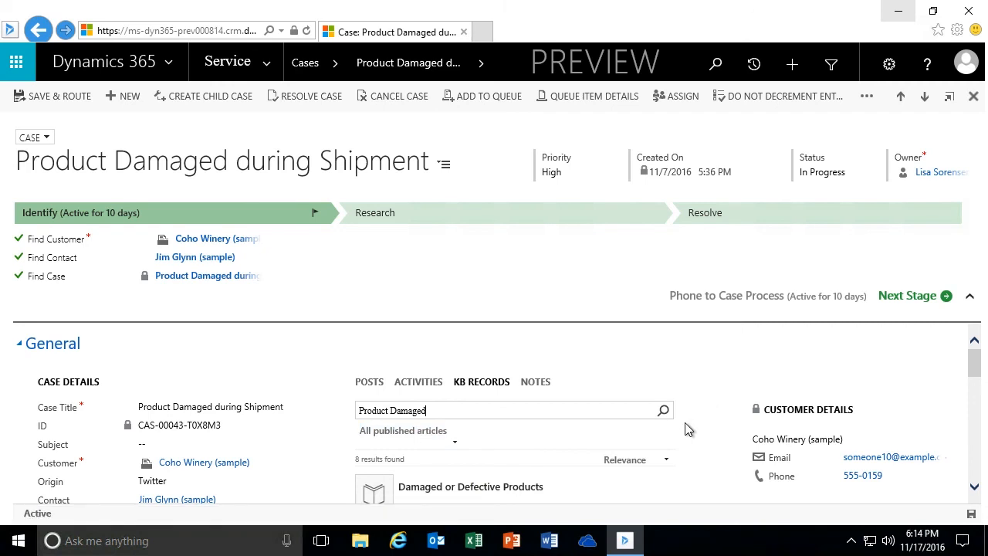
scroll(714, 447, "down", 2)
mouse_move(670, 366)
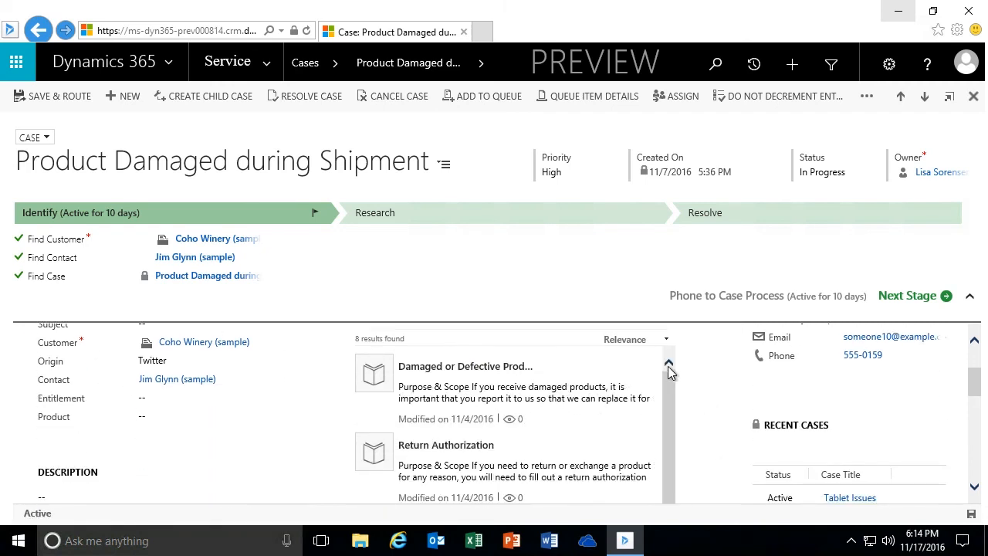
left_click_drag(667, 396, 667, 512)
scroll(695, 452, "down", 3)
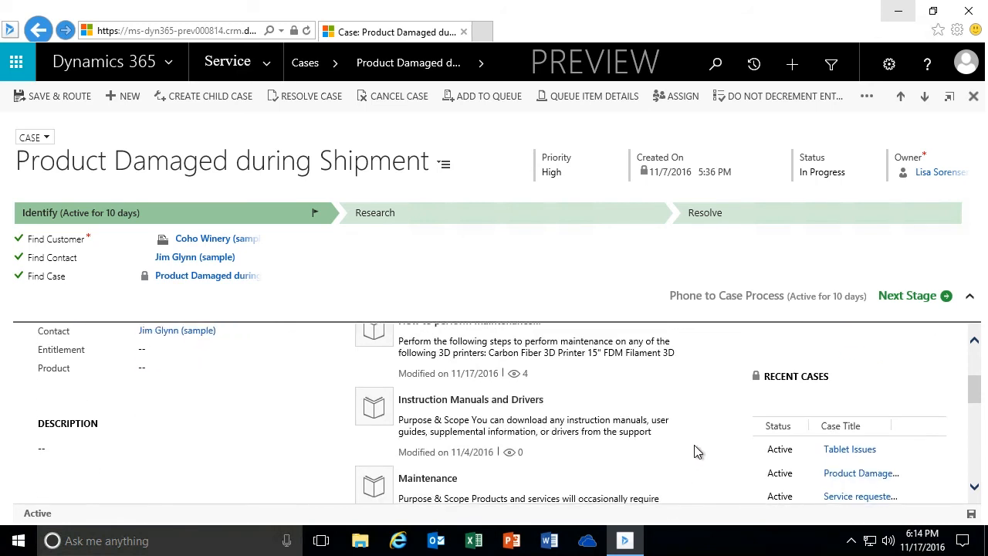
scroll(669, 401, "down", 1)
scroll(669, 347, "up", 2)
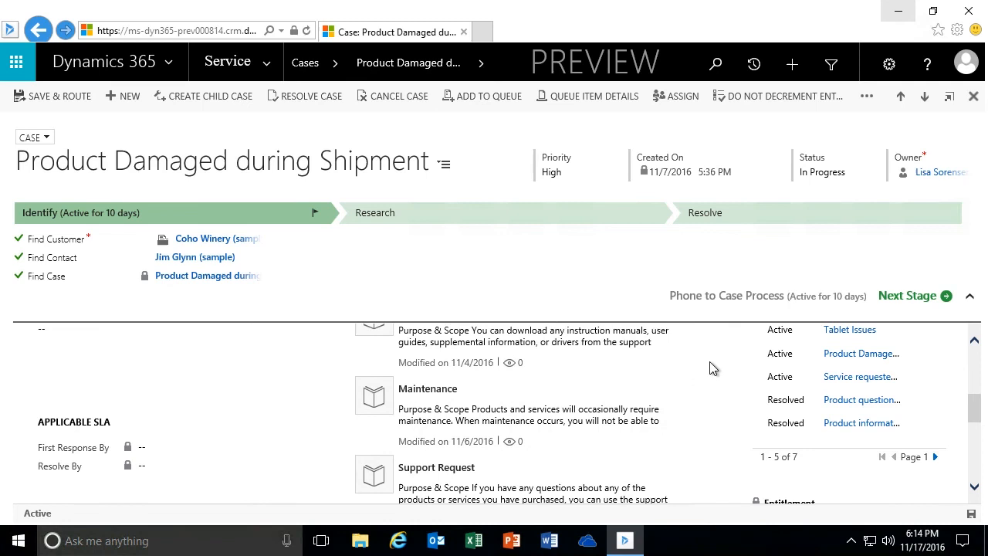
scroll(709, 368, "up", 1)
scroll(709, 369, "up", 1)
left_click_drag(670, 422, 669, 342)
scroll(692, 375, "up", 5)
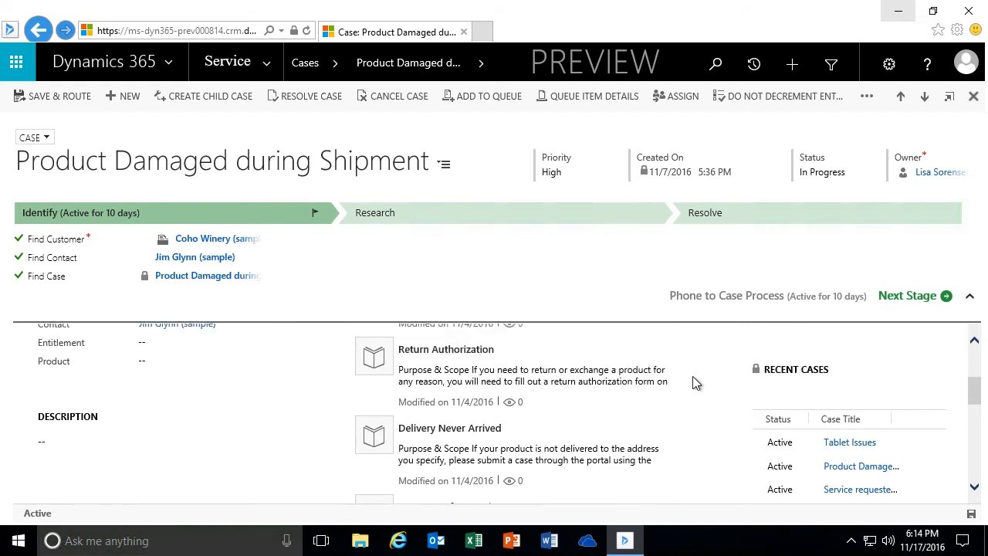
Step: Clear the KB search text and close the Product Damaged during Shipment case
left_click_drag(470, 411, 341, 406)
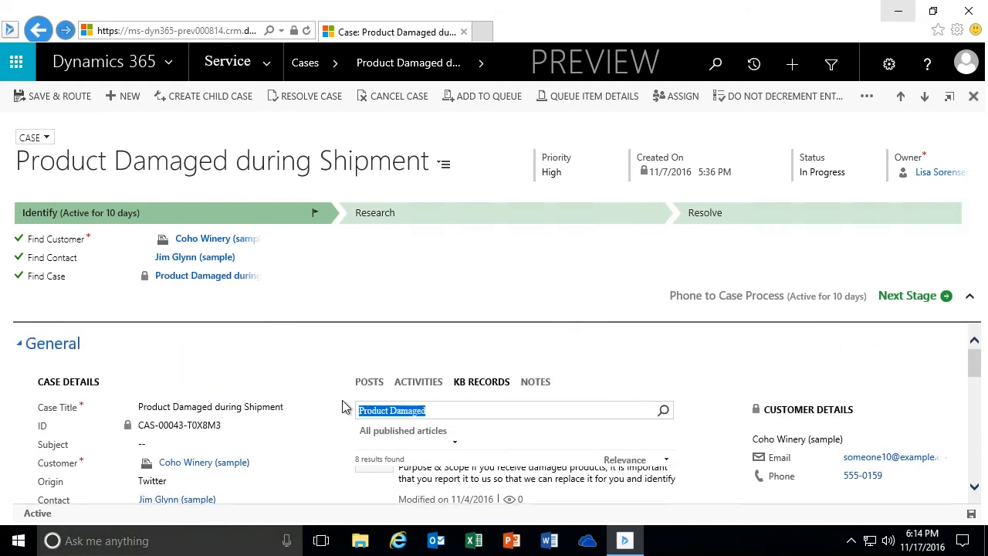
key("BackSpace")
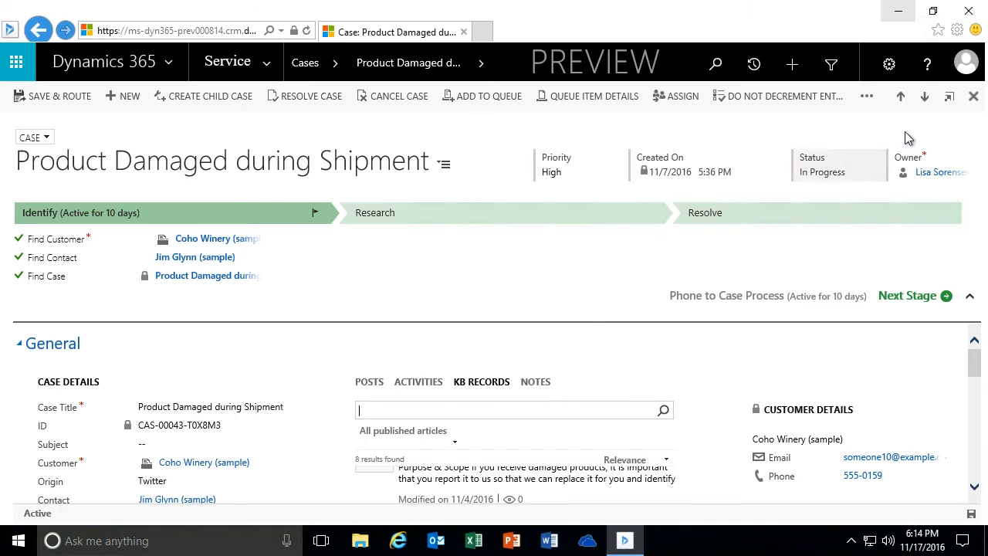
left_click(974, 99)
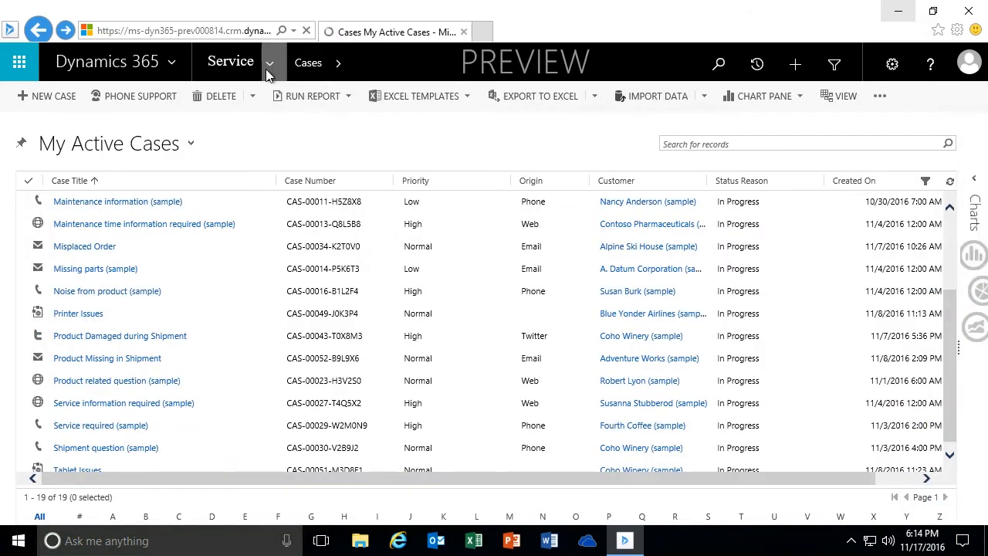
Step: Open the Service area's Articles list to view the published articles and its record search
left_click(269, 66)
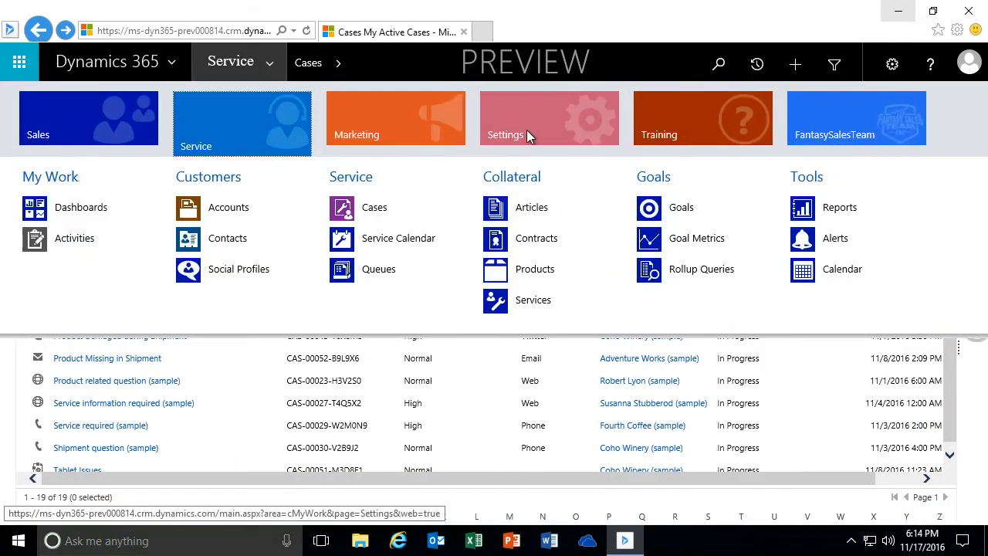
left_click(546, 211)
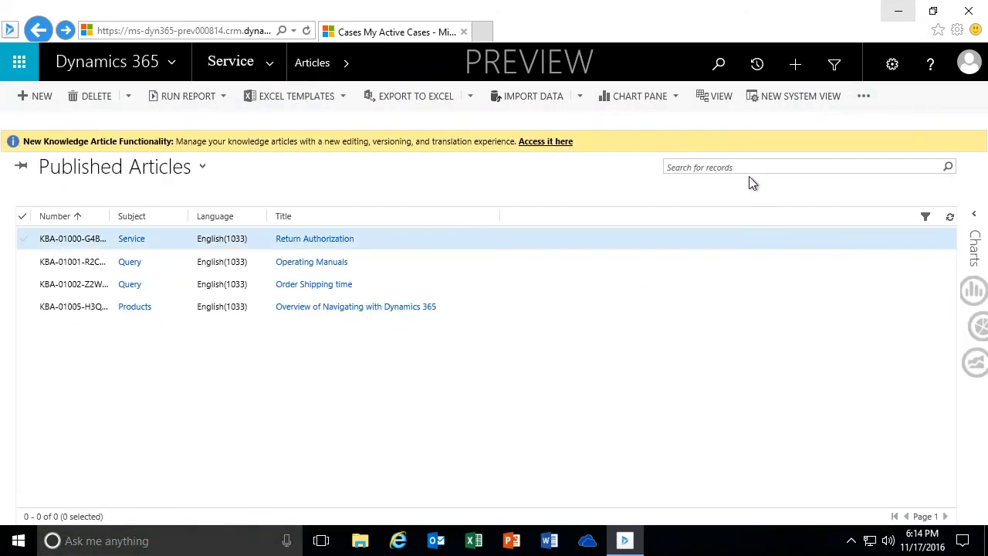
left_click(694, 164)
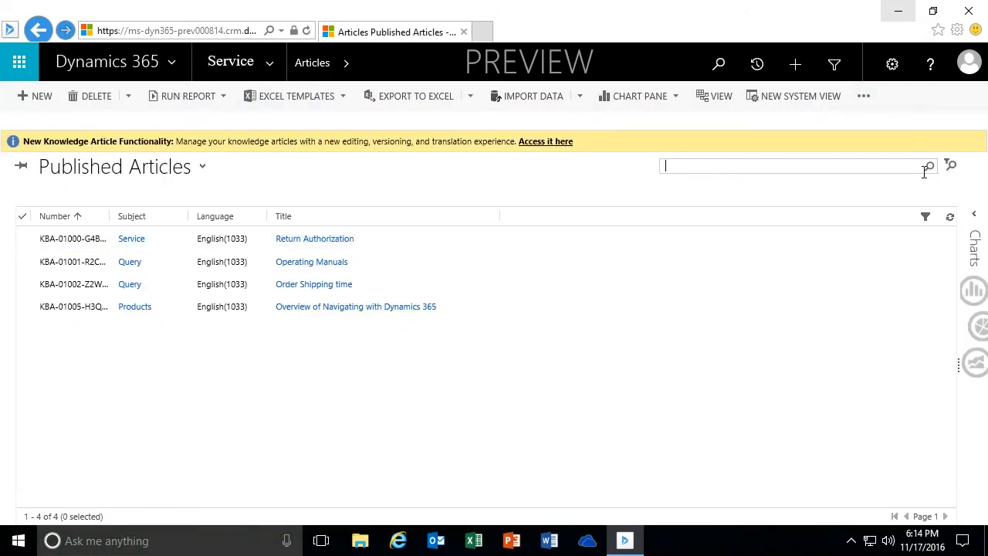
left_click(559, 173)
Step: Return to the Service cases, open the Misplaced Order case and show its suggested KB Records
left_click(270, 67)
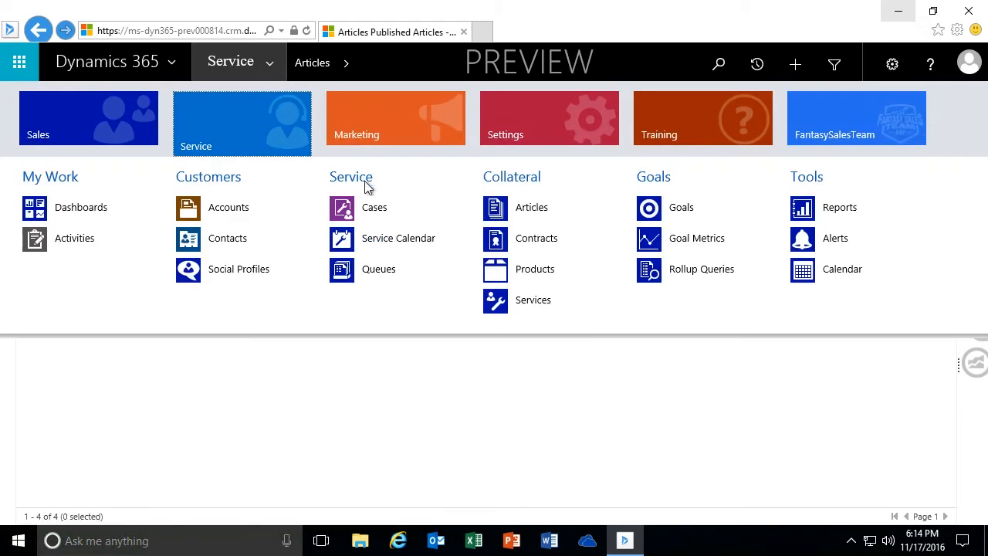
left_click(376, 208)
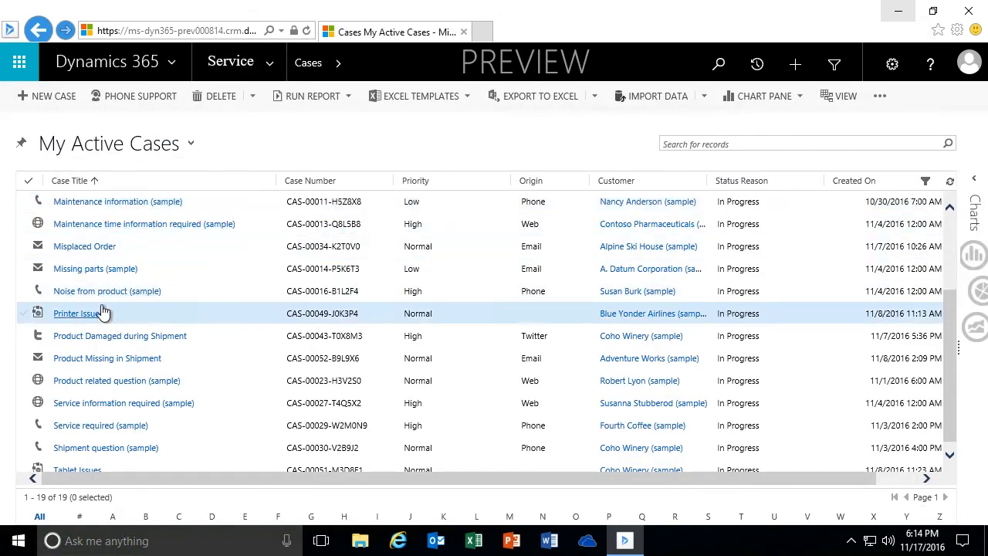
left_click(94, 249)
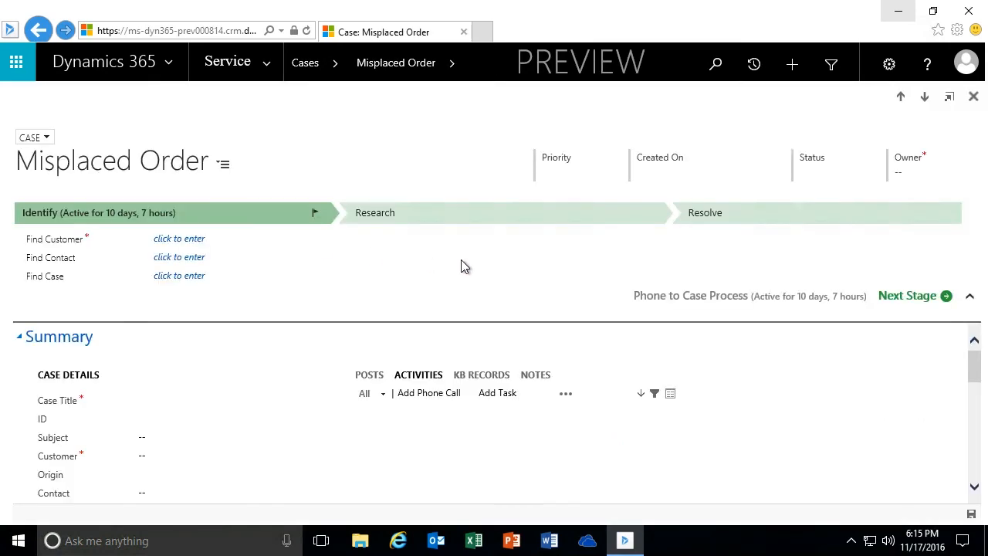
left_click(478, 376)
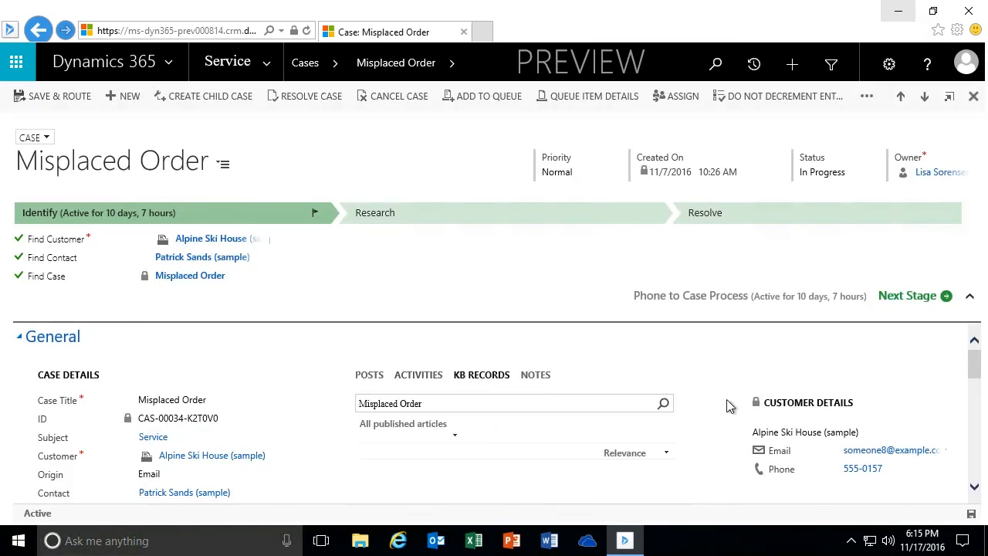
Step: Review the published KB articles suggested for the Misplaced Order case
scroll(710, 392, "down", 1)
scroll(711, 392, "down", 3)
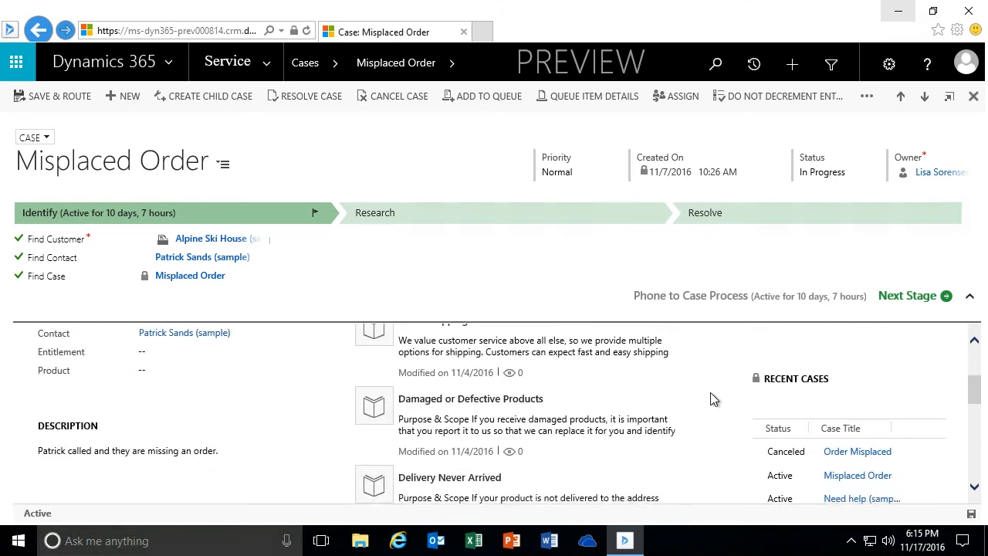
scroll(704, 392, "down", 2)
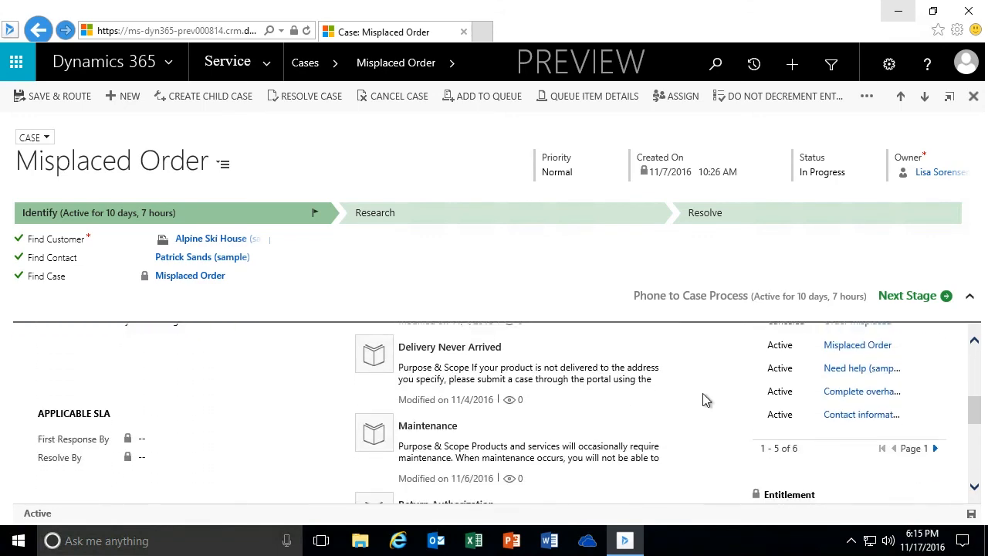
scroll(701, 392, "up", 3)
scroll(700, 392, "up", 3)
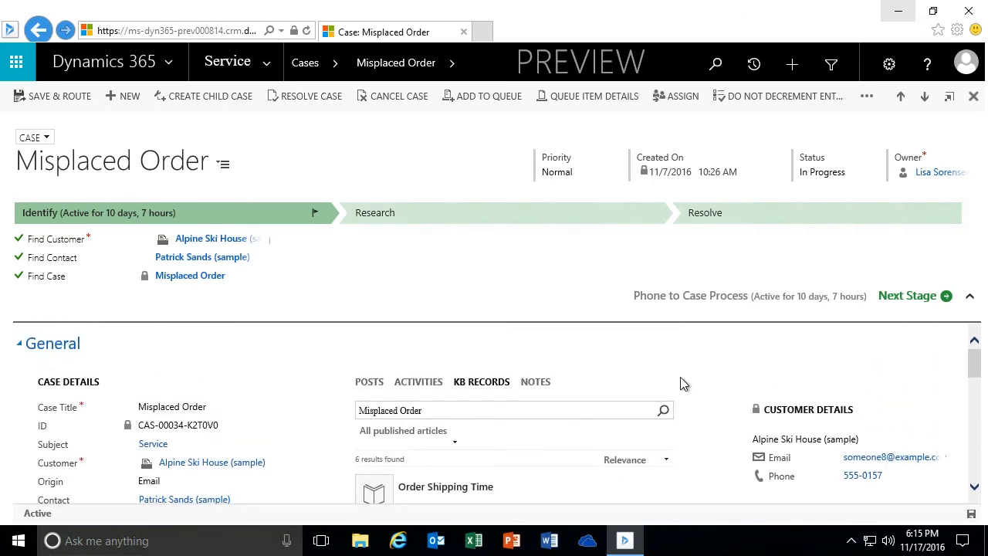
scroll(698, 419, "down", 1)
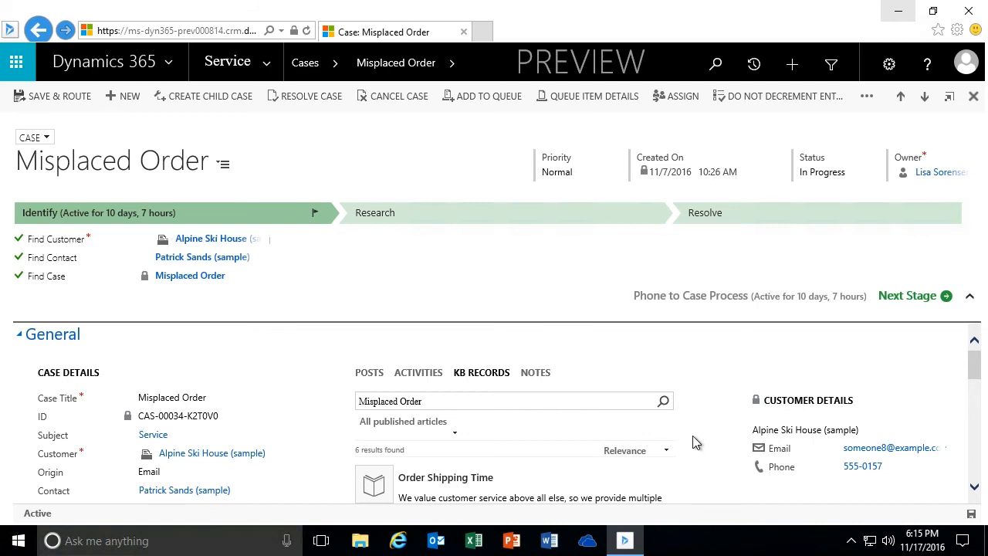
scroll(692, 442, "down", 1)
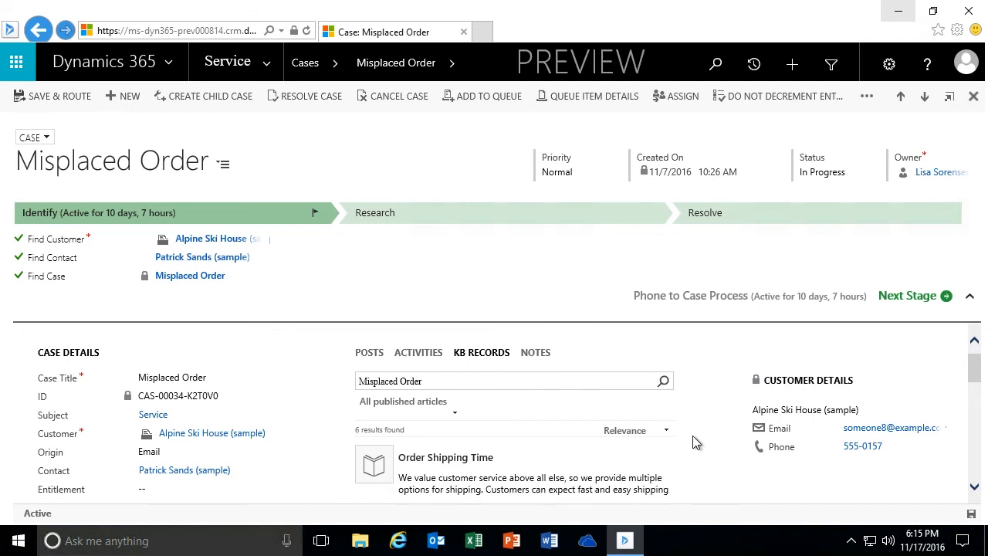
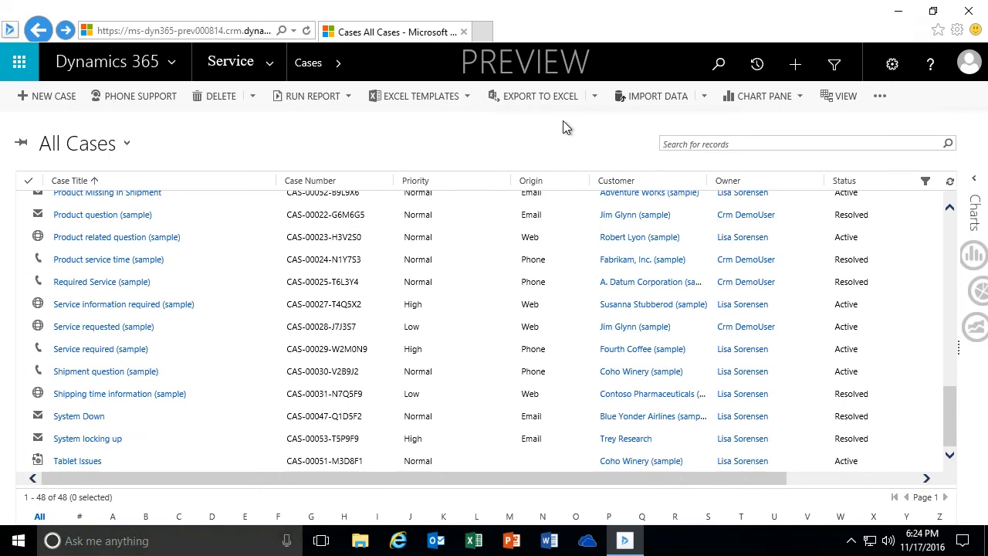
Step: Open the Service cases list and switch its view to My Active Cases
left_click(269, 63)
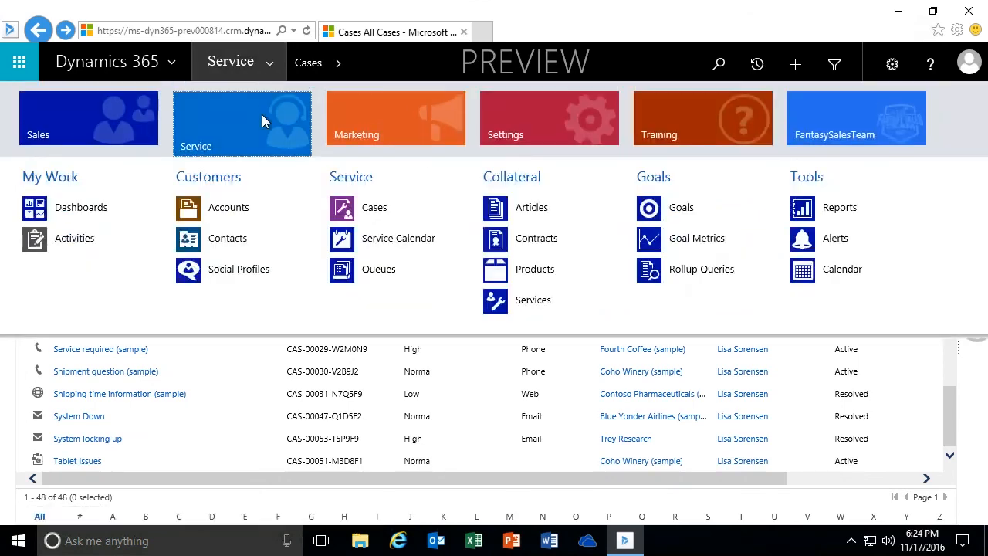
left_click(380, 208)
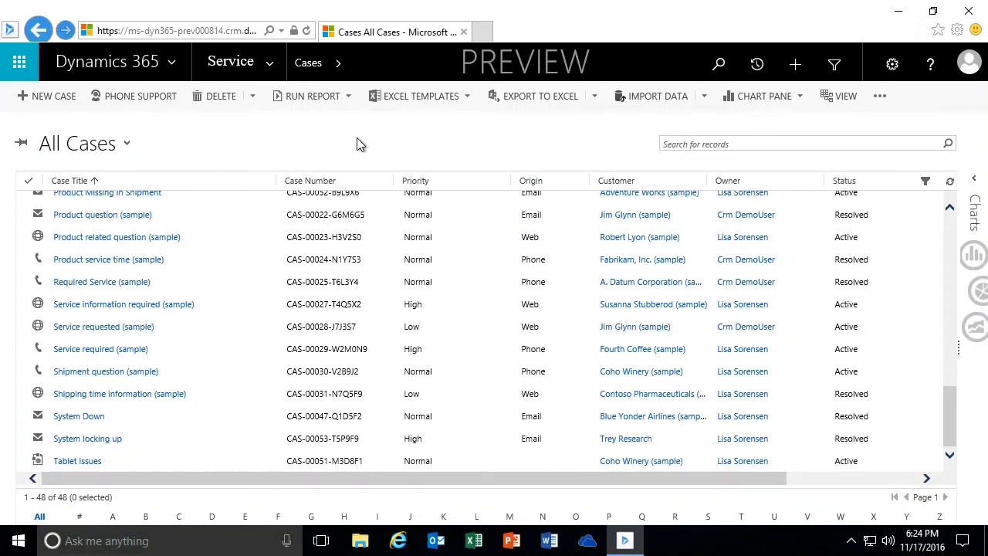
left_click(127, 143)
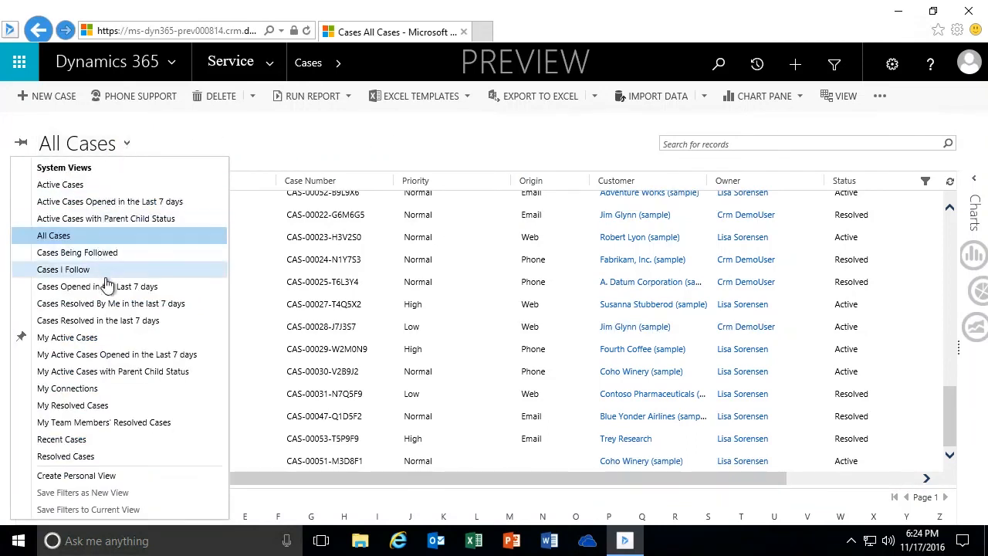
left_click(89, 337)
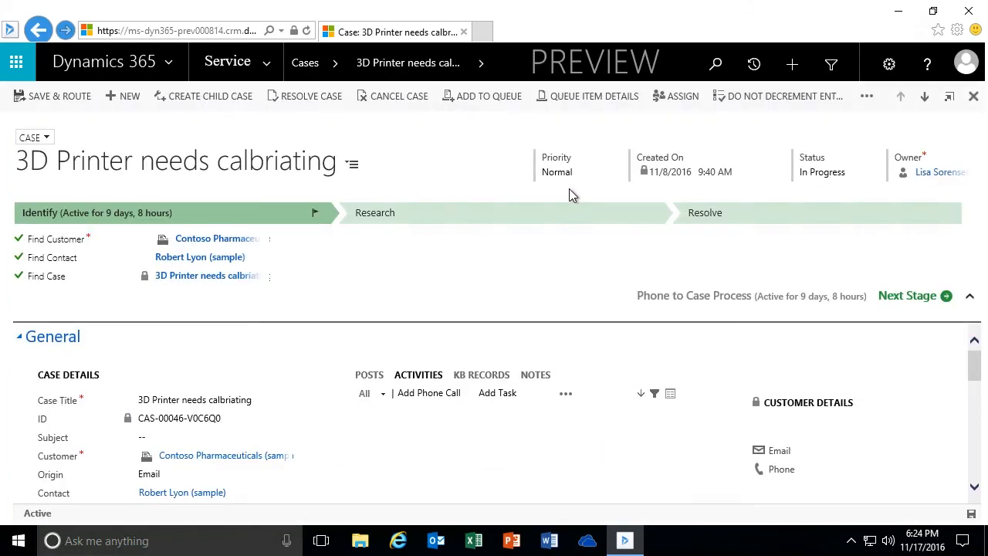
Step: Show the KB Records of the "3D Printer needs calbriating" case and review the suggested published articles
left_click(500, 376)
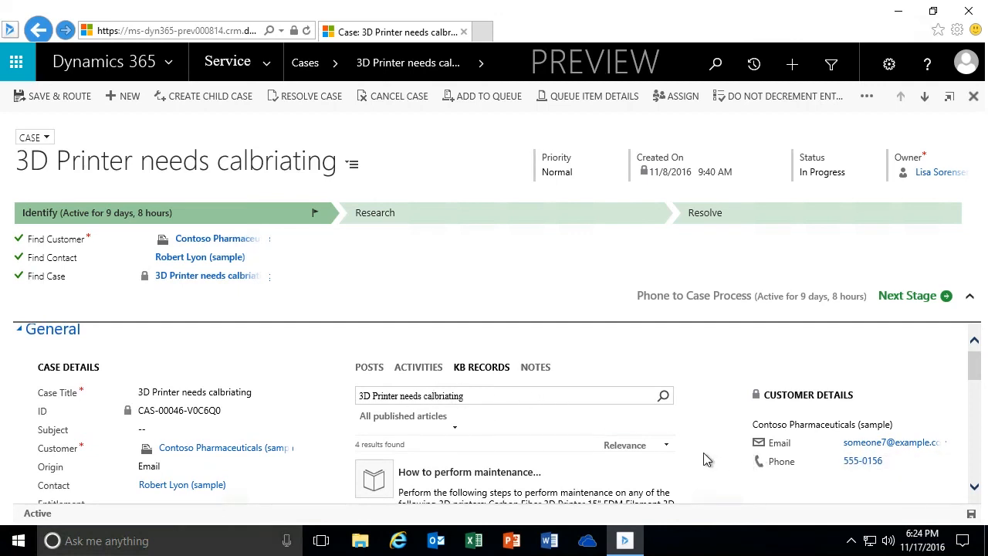
scroll(704, 452, "down", 2)
scroll(704, 452, "down", 1)
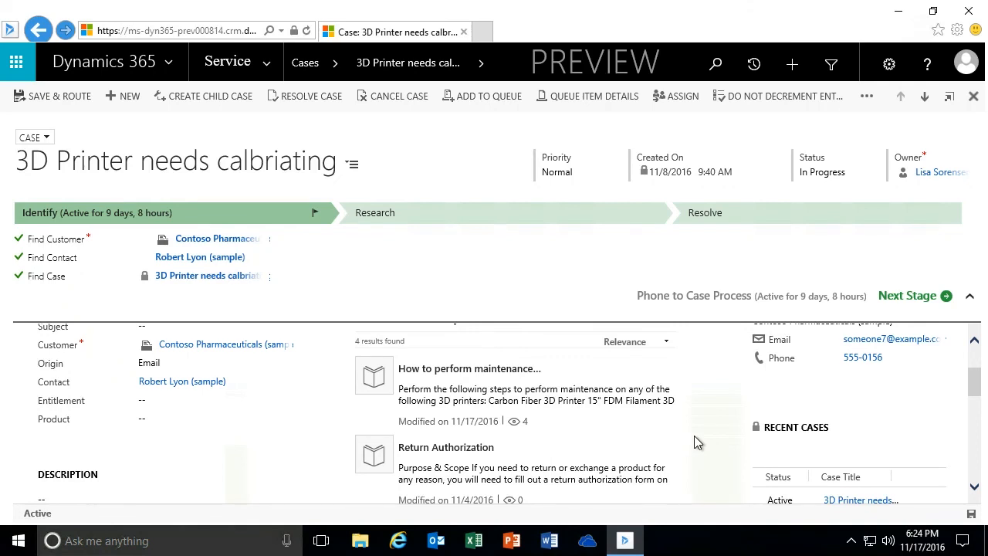
scroll(694, 441, "down", 2)
scroll(694, 441, "down", 2)
scroll(694, 441, "down", 1)
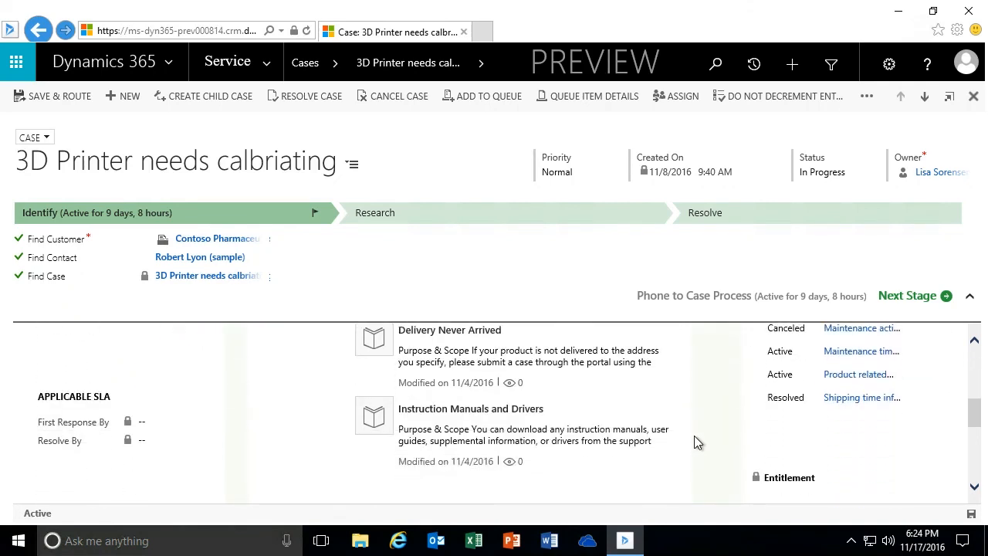
scroll(694, 442, "up", 5)
scroll(694, 442, "up", 1)
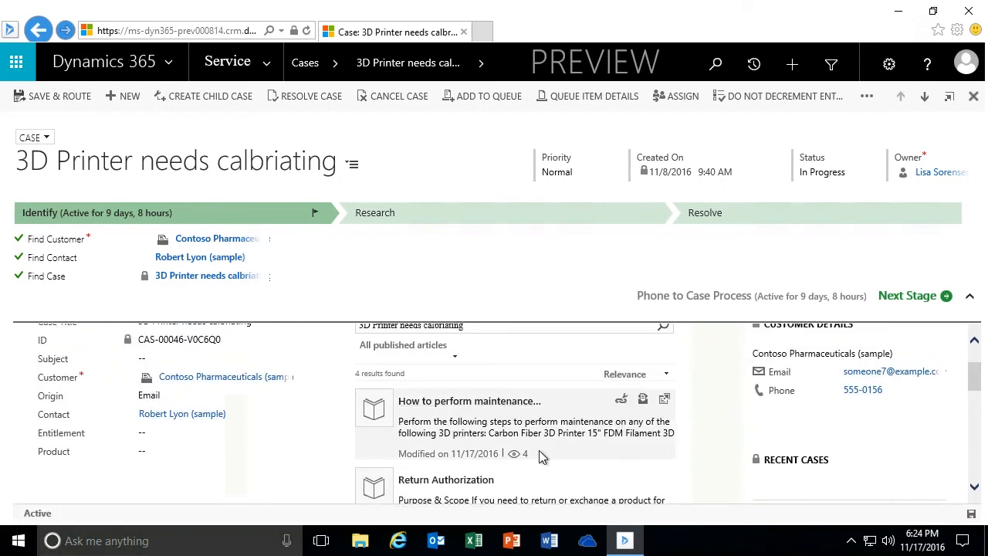
Step: Open the "How to perform maintenance on 3D Printers" article from the case's KB Records and read its content
scroll(696, 460, "down", 3)
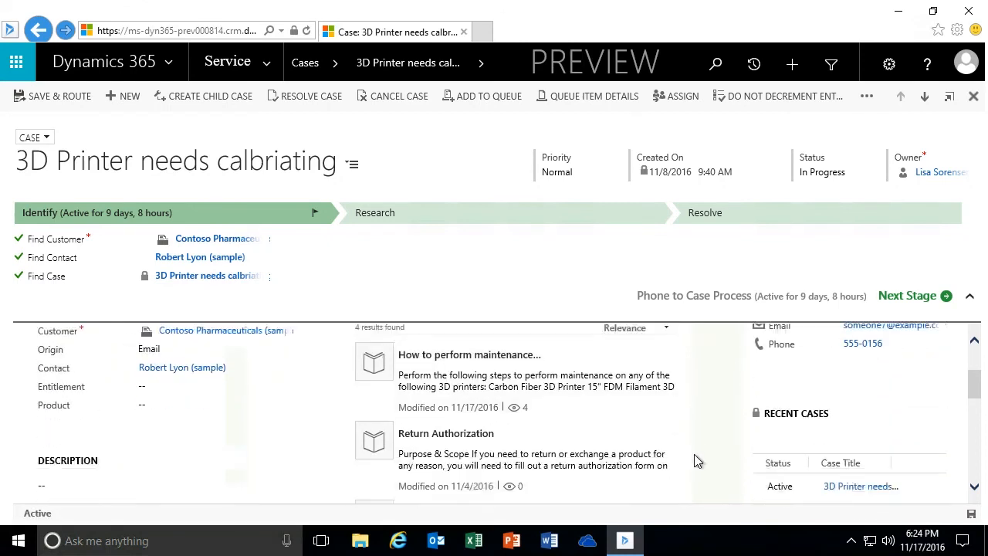
scroll(694, 454, "up", 2)
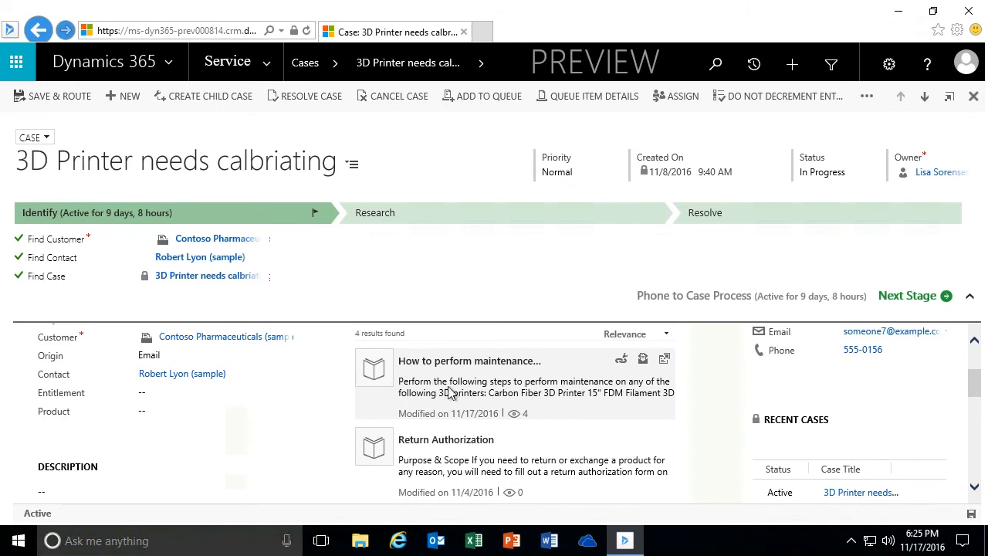
left_click(503, 362)
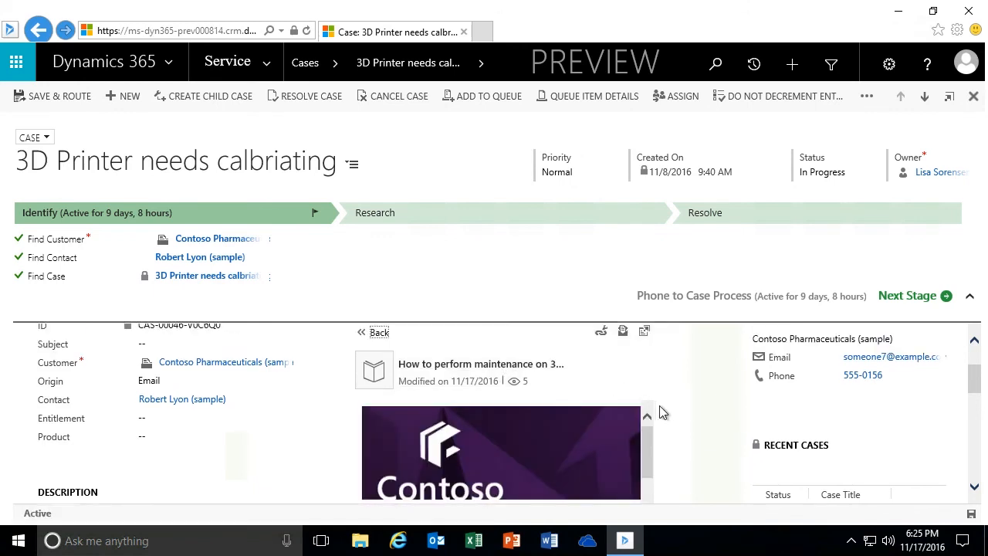
scroll(671, 423, "down", 3)
scroll(649, 371, "down", 3)
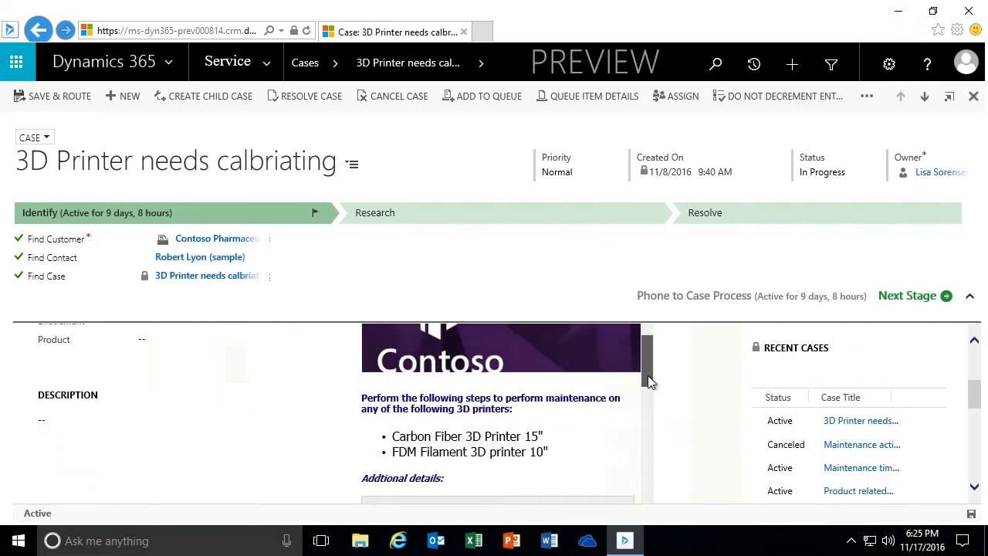
left_click_drag(650, 395, 643, 338)
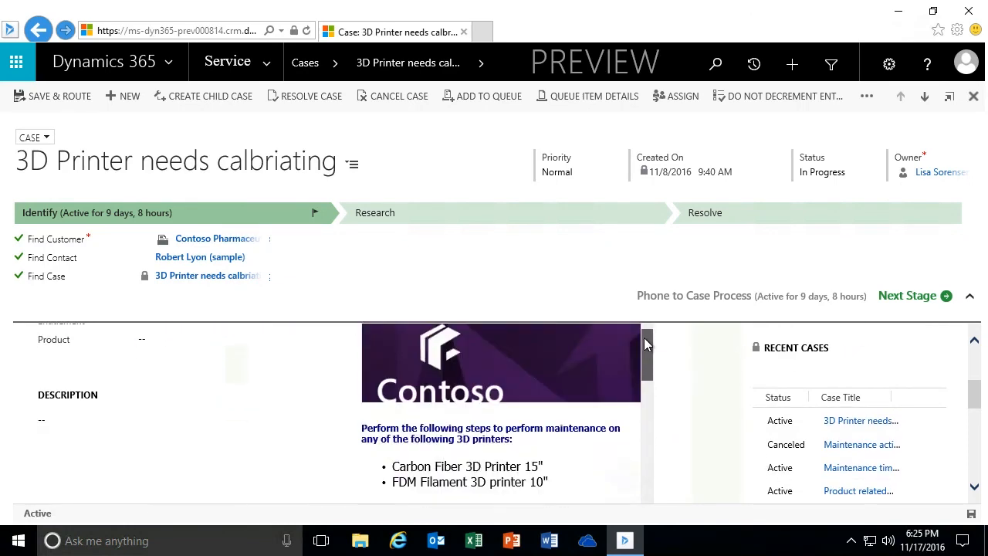
scroll(679, 355, "up", 3)
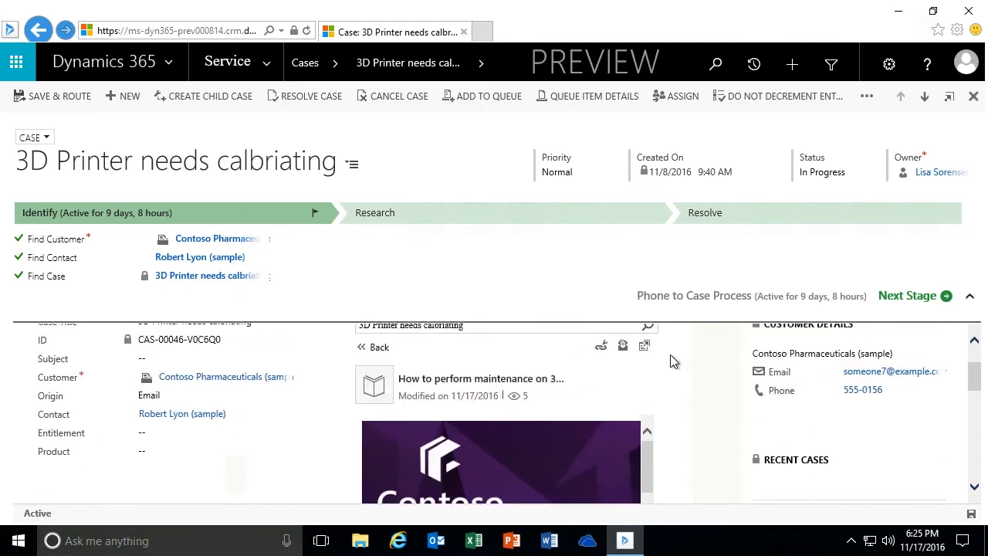
Step: Link the maintenance article to the case from its expanded view, and return to the KB results list
scroll(669, 353, "up", 2)
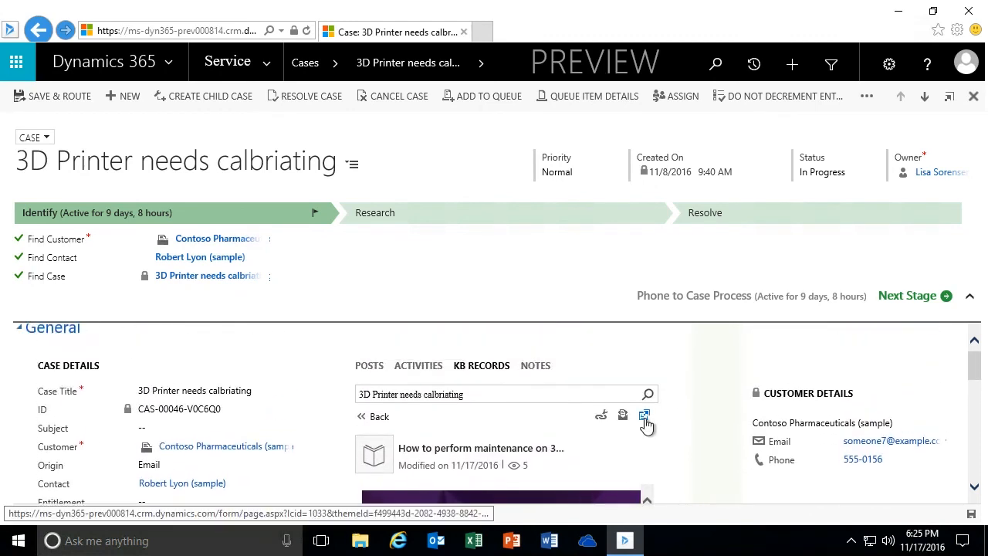
left_click(644, 417)
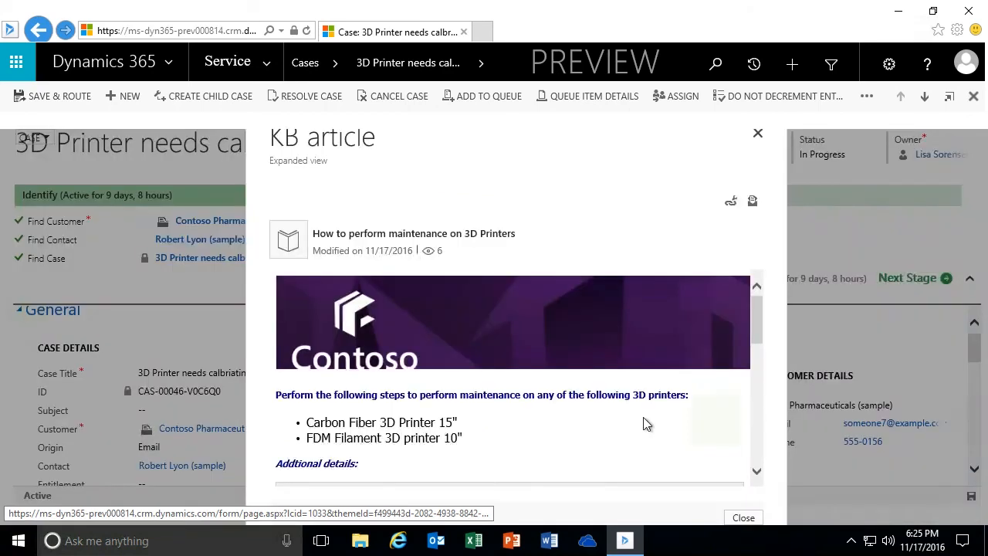
left_click_drag(757, 318, 776, 311)
left_click(731, 207)
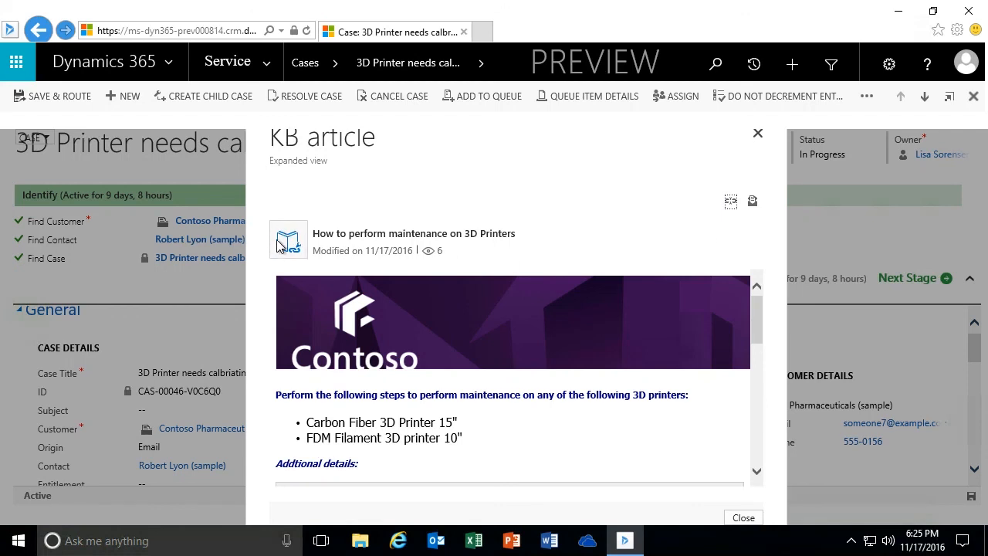
left_click(757, 133)
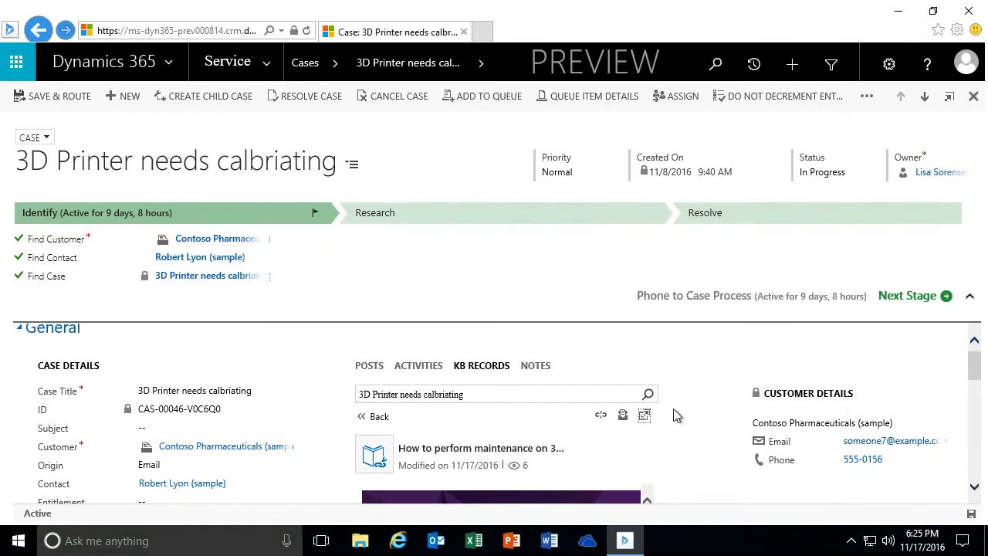
scroll(673, 409, "down", 1)
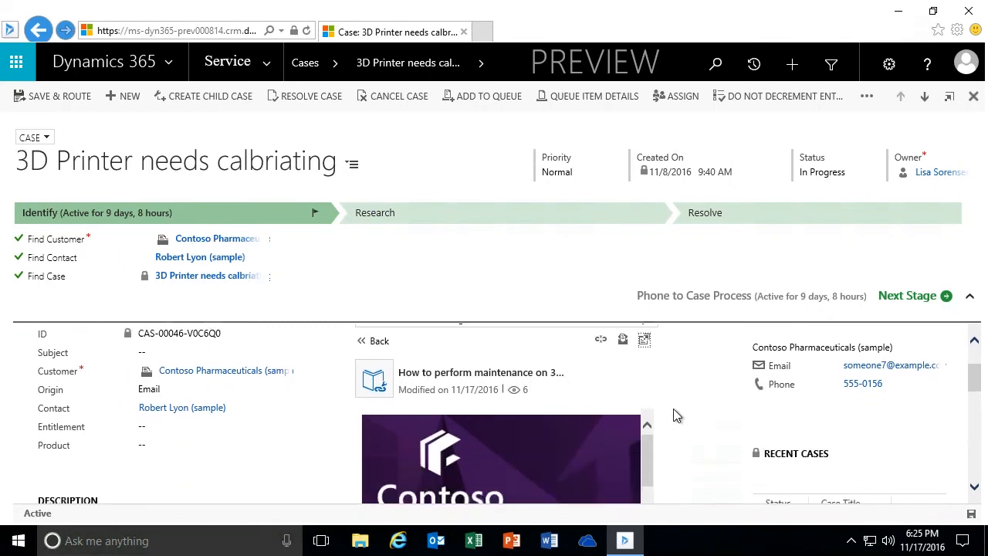
left_click(376, 340)
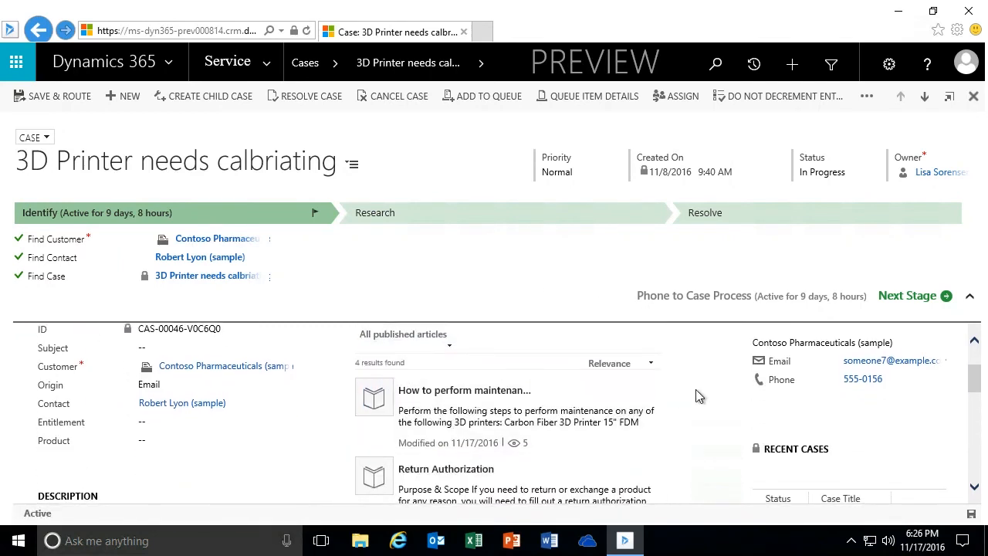
Step: Show the case's Associated Knowledge Records and widen the Title and Knowledge Usage columns
scroll(697, 396, "up", 1)
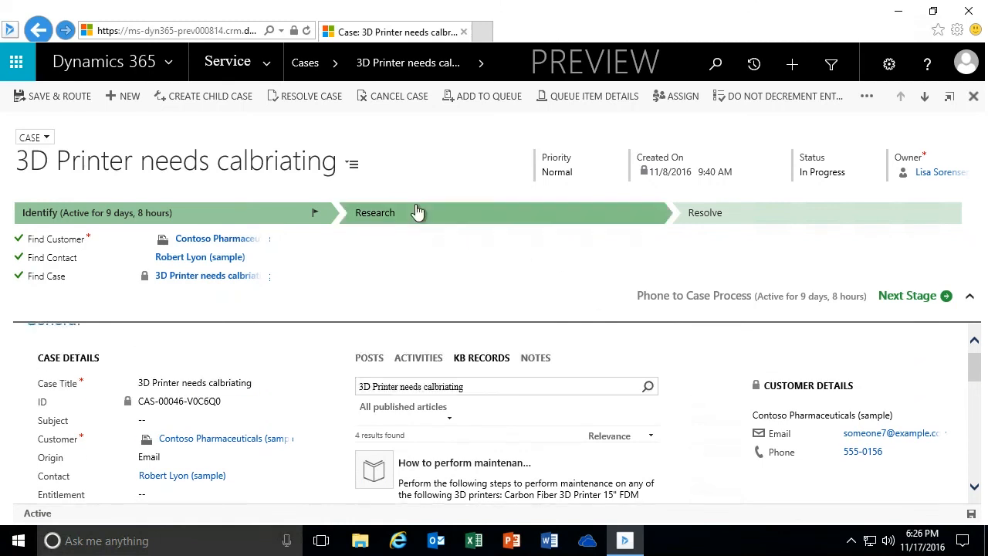
left_click(352, 165)
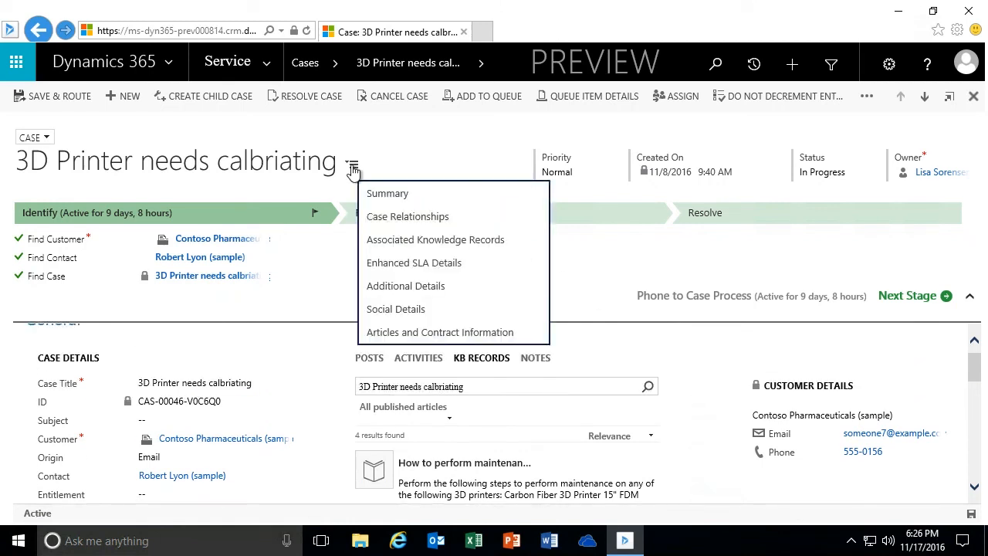
left_click(442, 241)
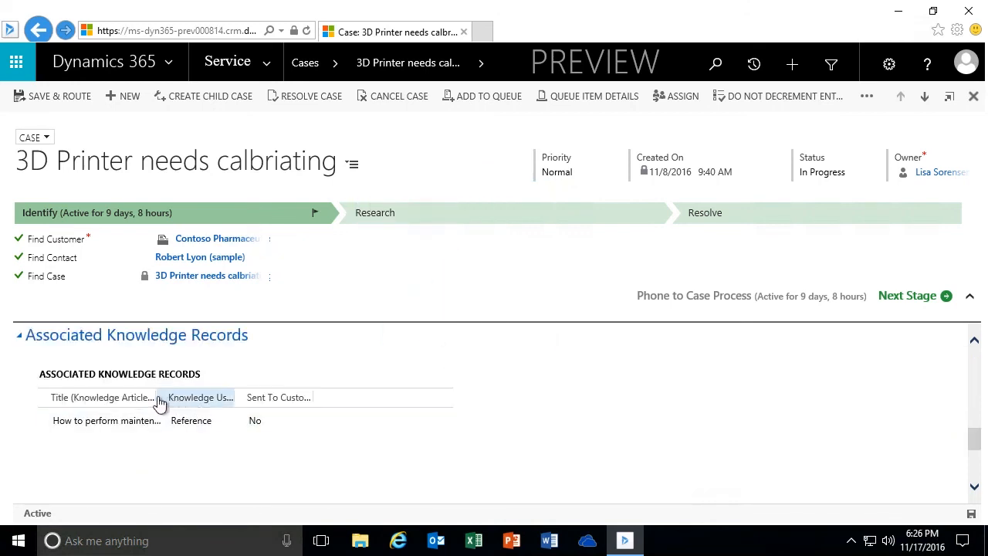
left_click_drag(165, 397, 254, 397)
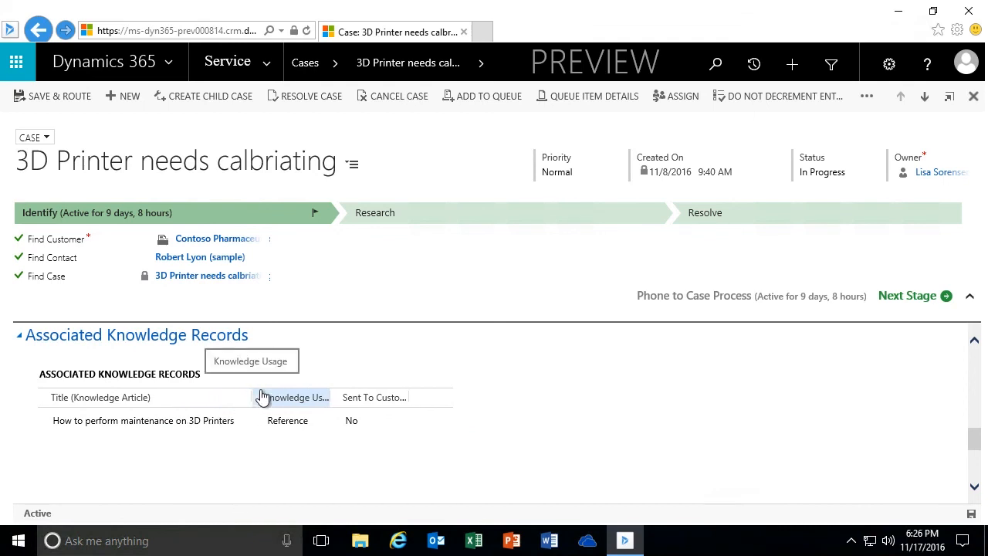
left_click_drag(329, 397, 378, 396)
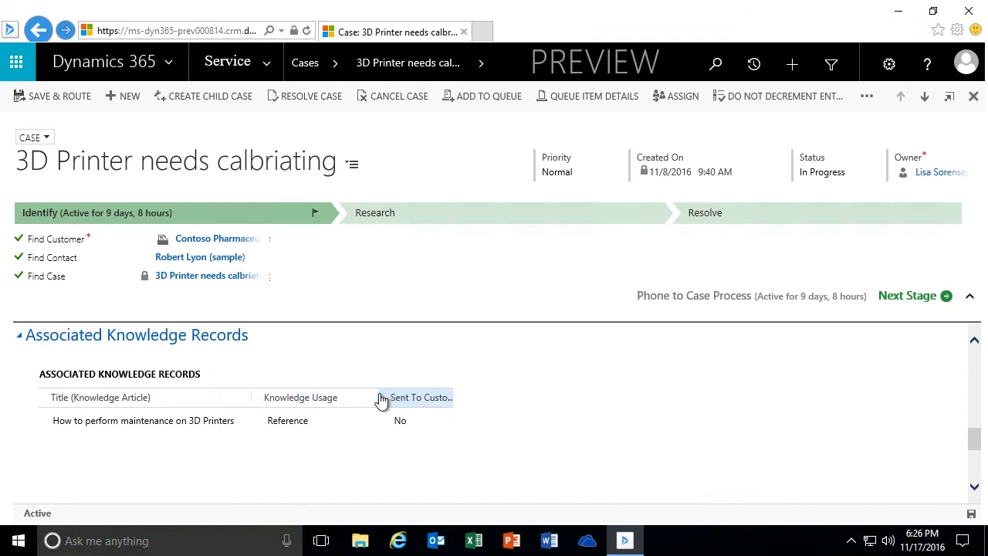
Step: Open the associated record of the 3D printer maintenance article, review its details and close it
left_click(196, 421)
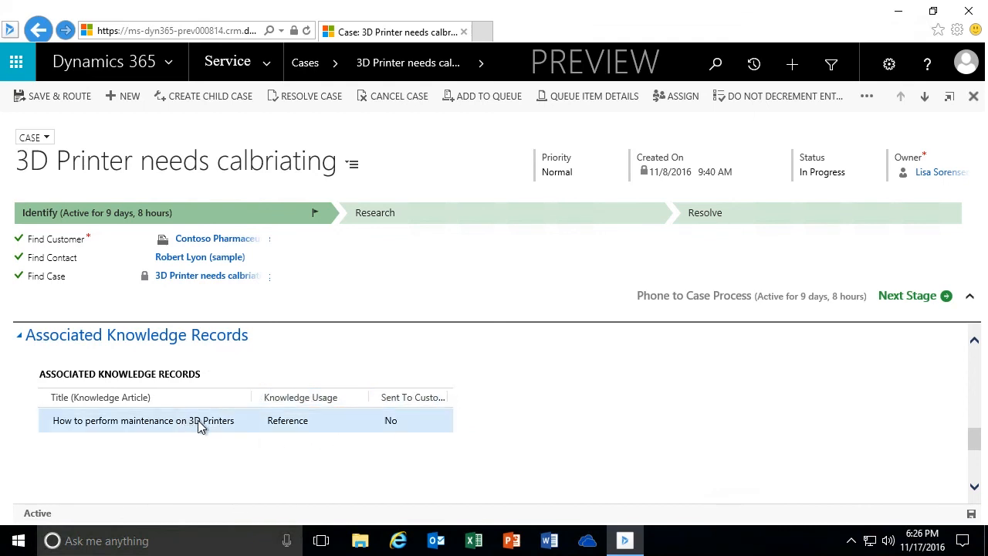
double_click(194, 421)
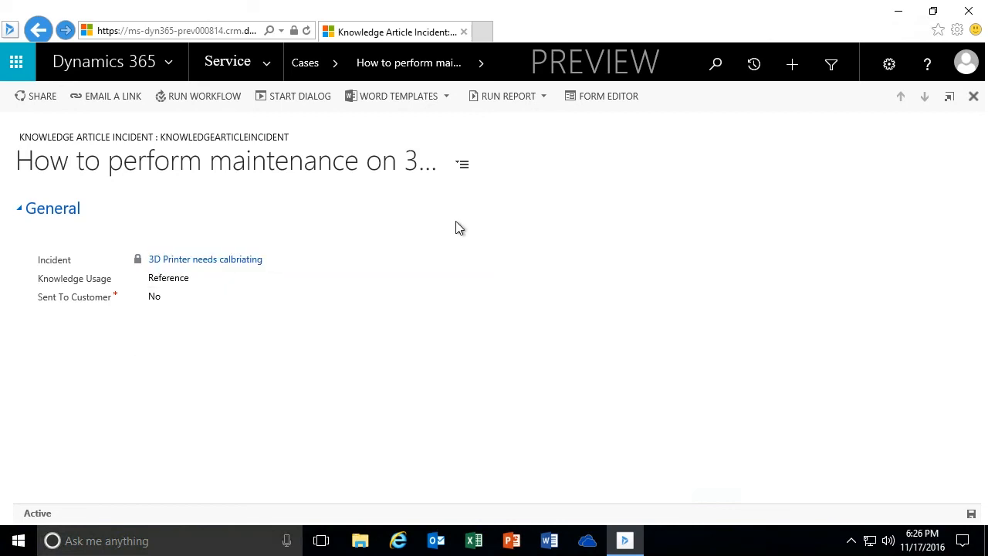
left_click(971, 98)
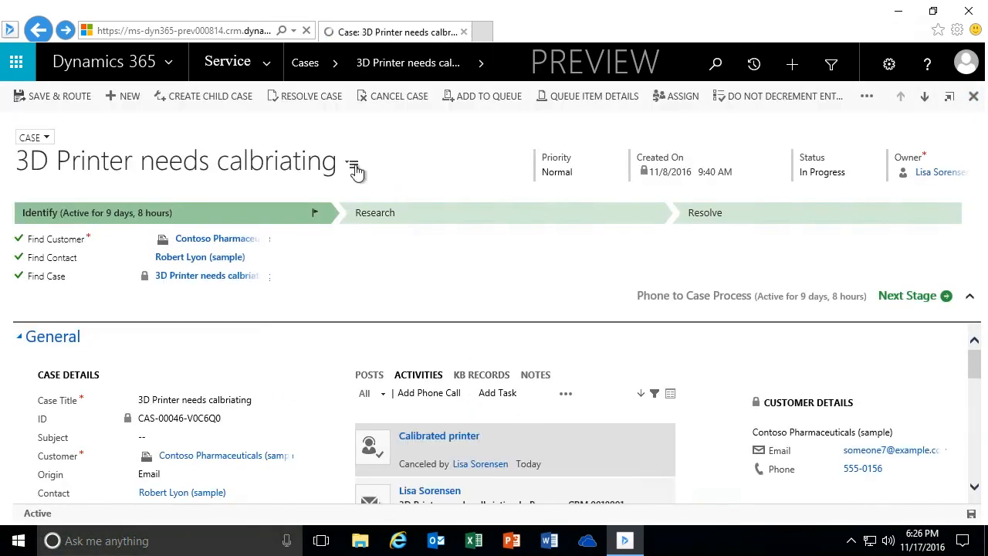
Step: Check the linked article in KB Records, and show it again in Associated Knowledge Records with a wider Title column
left_click(494, 376)
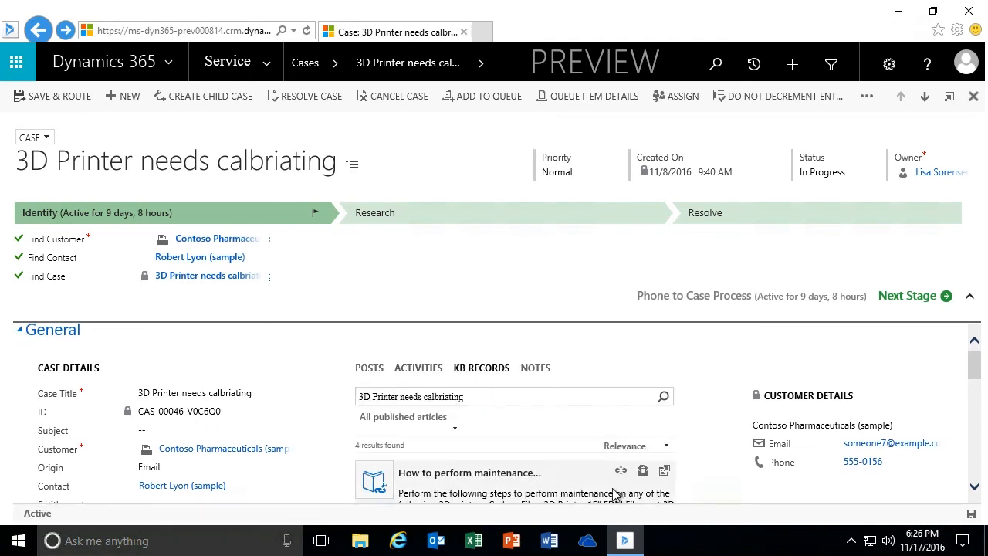
left_click(352, 164)
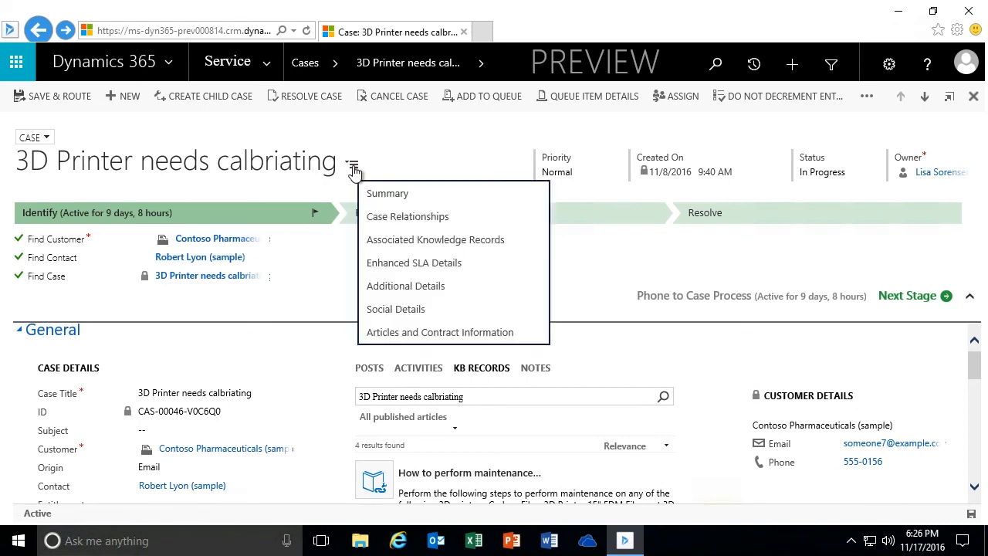
left_click(390, 246)
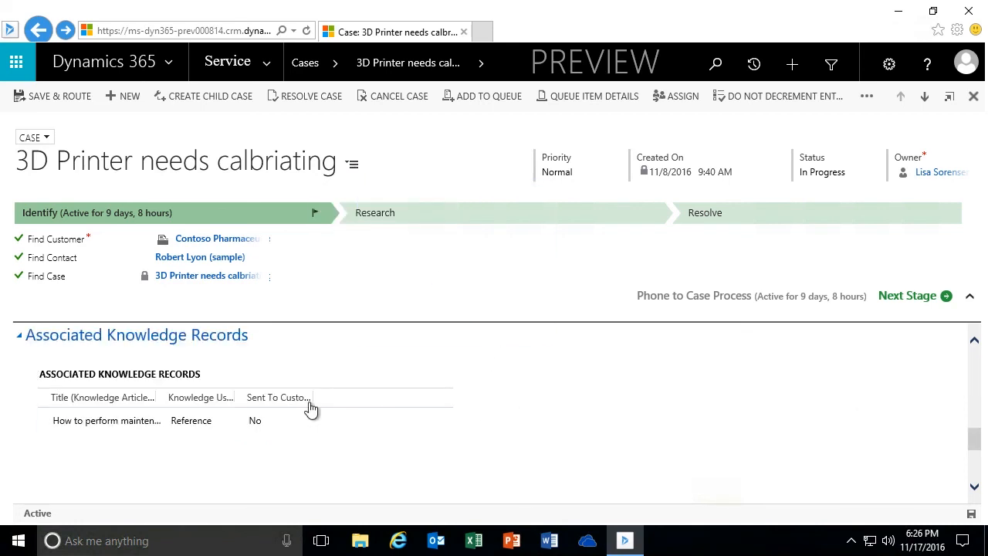
scroll(487, 416, "up", 2)
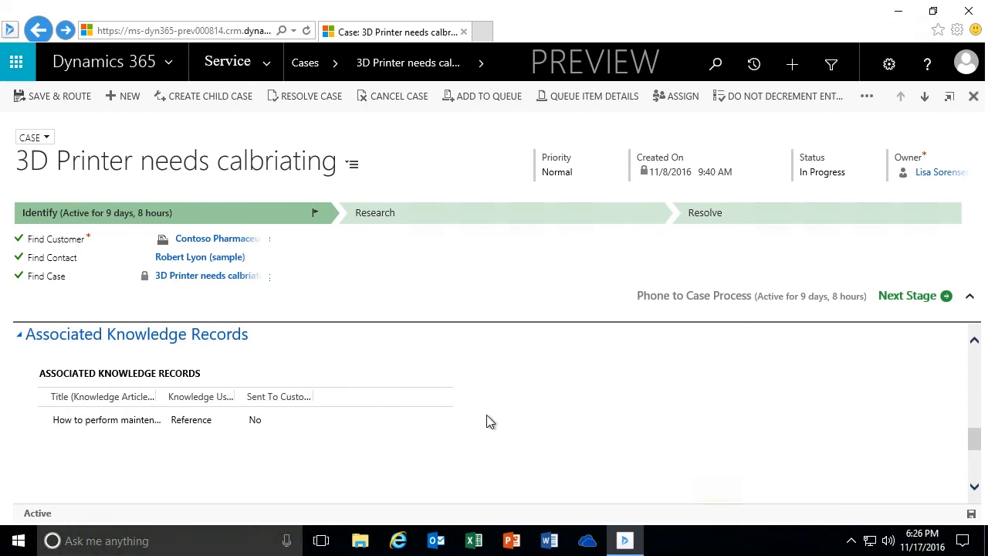
scroll(486, 415, "down", 2)
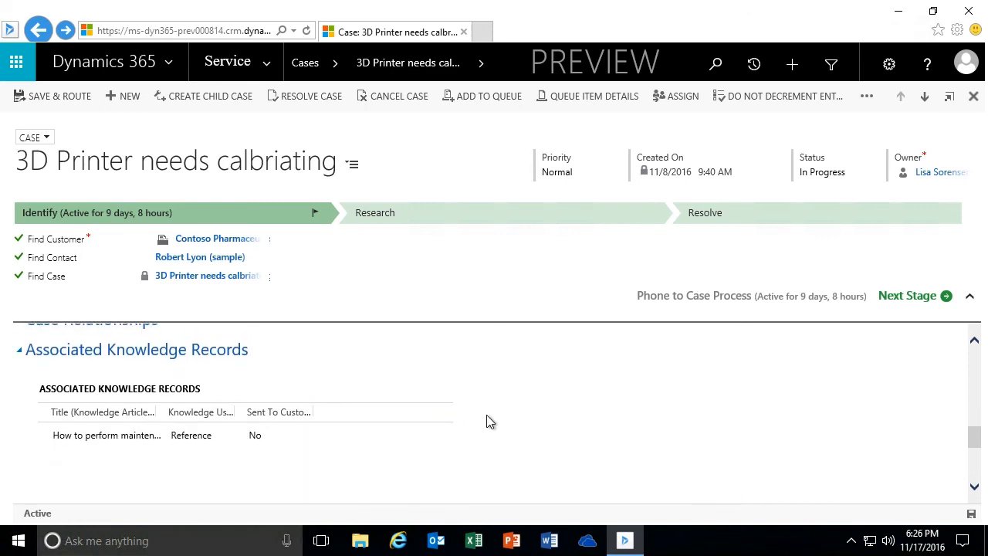
left_click_drag(158, 409, 220, 402)
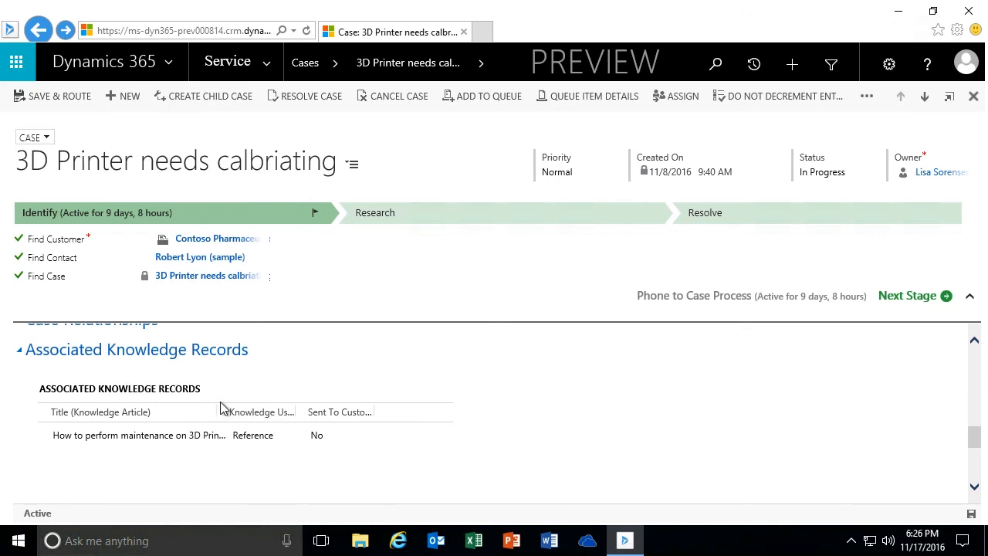
scroll(220, 402, "down", 3)
scroll(220, 402, "up", 2)
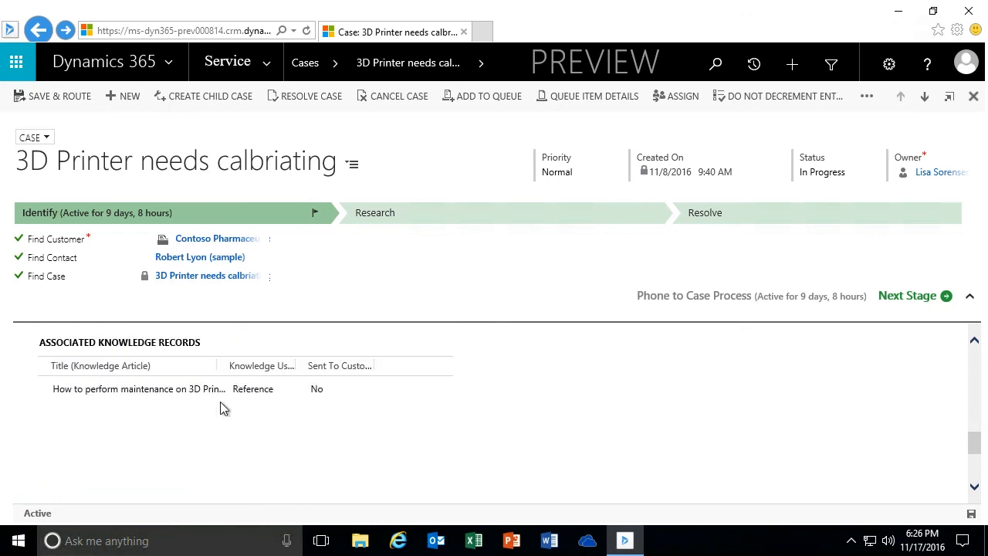
Step: Return to the case's Summary section with its KB Records search
left_click(352, 163)
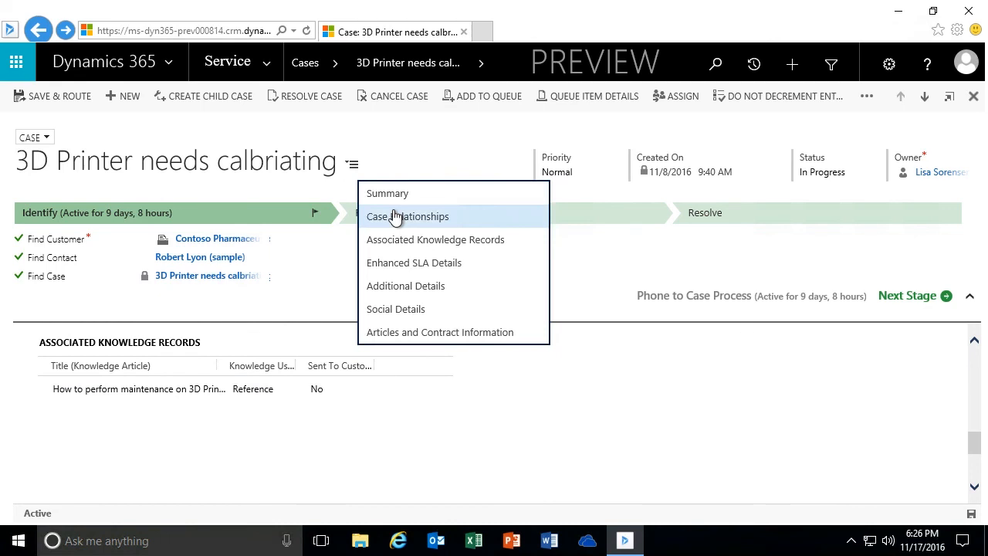
left_click(393, 199)
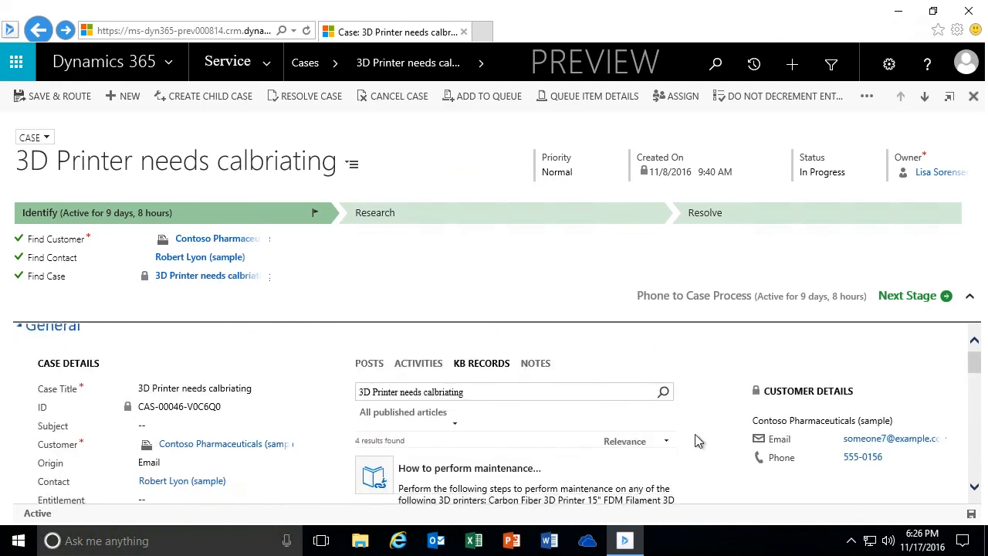
scroll(697, 440, "down", 2)
scroll(633, 417, "up", 1)
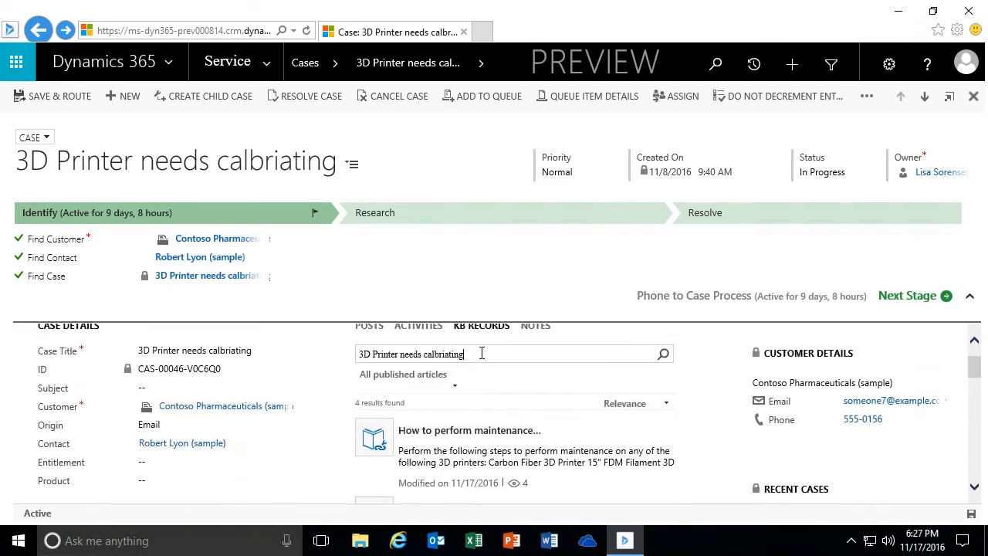
Step: Search the case's KB Records for "Printer" and review the matching article and its available actions
left_click_drag(481, 353, 408, 349)
key("BackSpace")
key("BackSpace")
key("BackSpace")
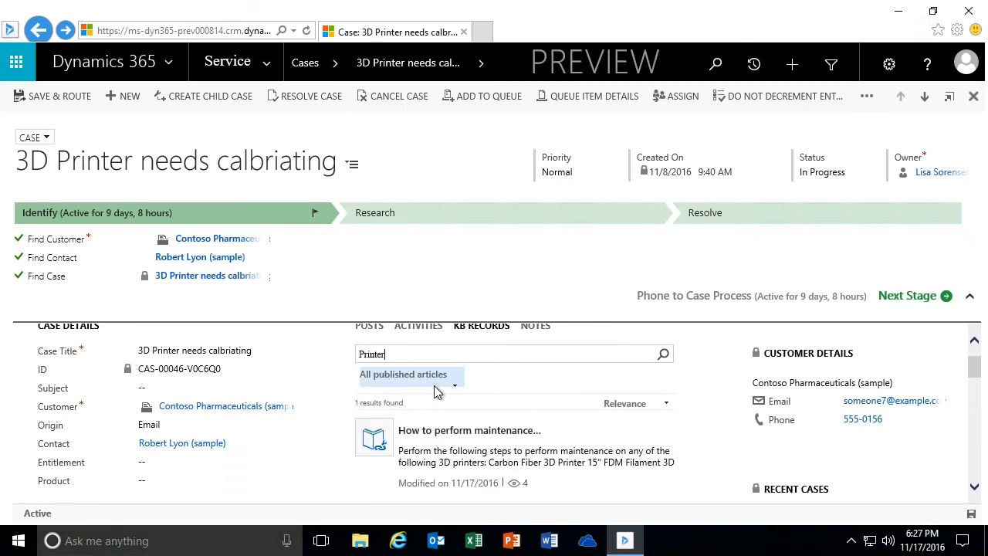
scroll(672, 435, "down", 3)
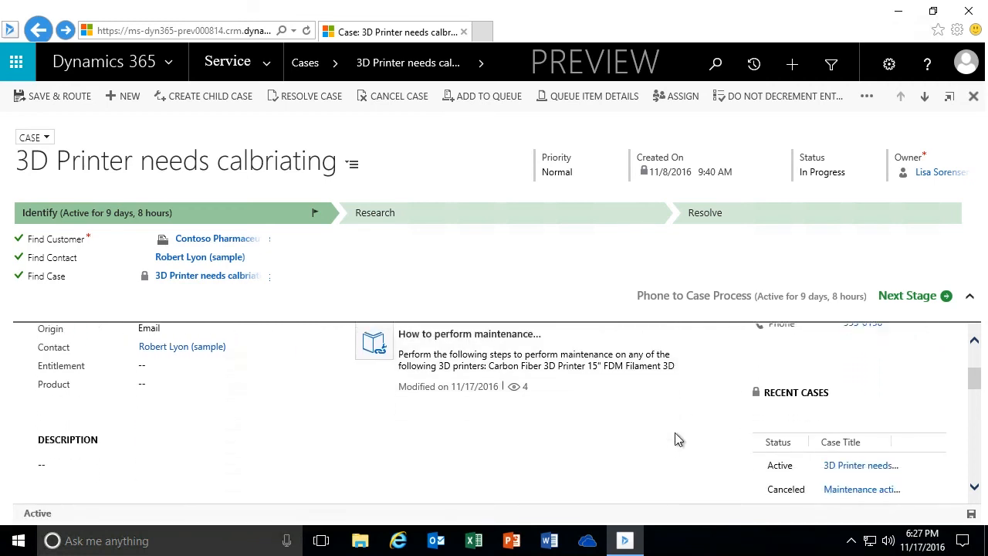
scroll(675, 438, "down", 2)
scroll(675, 439, "up", 5)
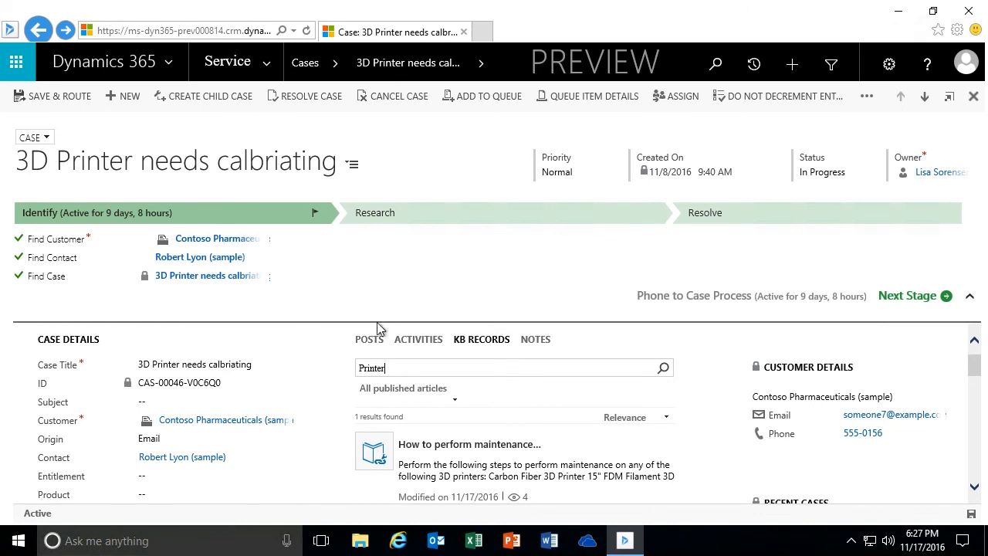
mouse_move(530, 446)
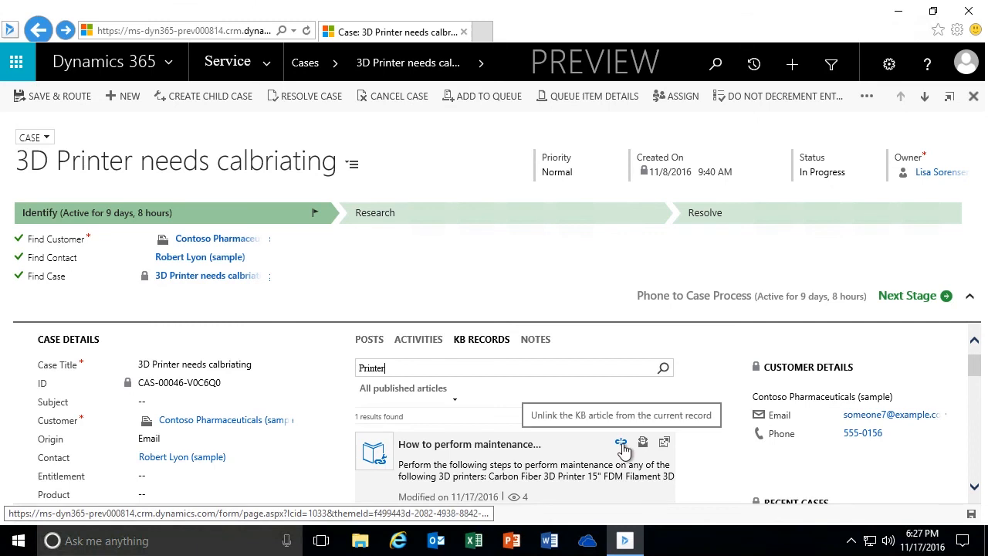
scroll(691, 451, "down", 1)
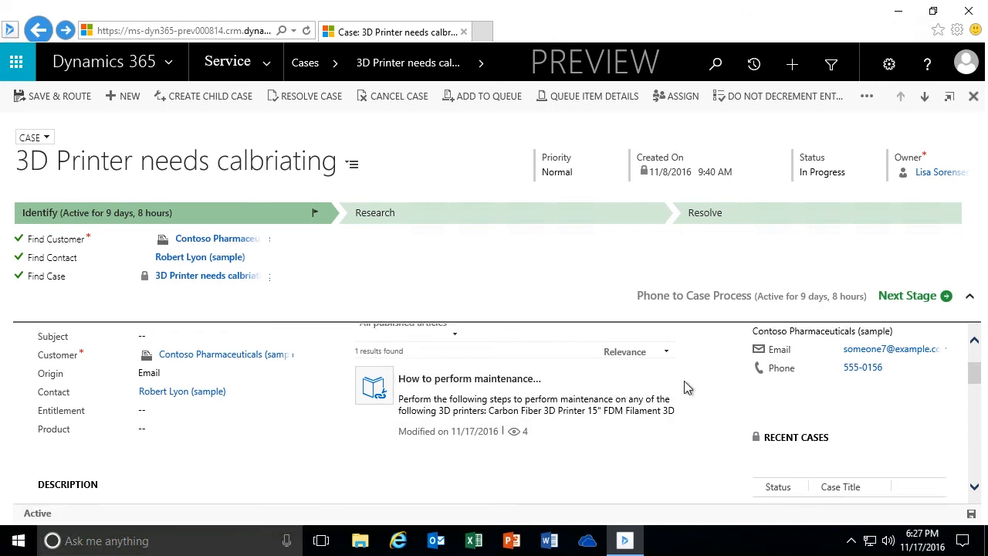
Step: Show the case's Associated Knowledge Records with the Title column widened to the full article title, and return to the Summary section
scroll(684, 386, "up", 3)
scroll(688, 389, "down", 3)
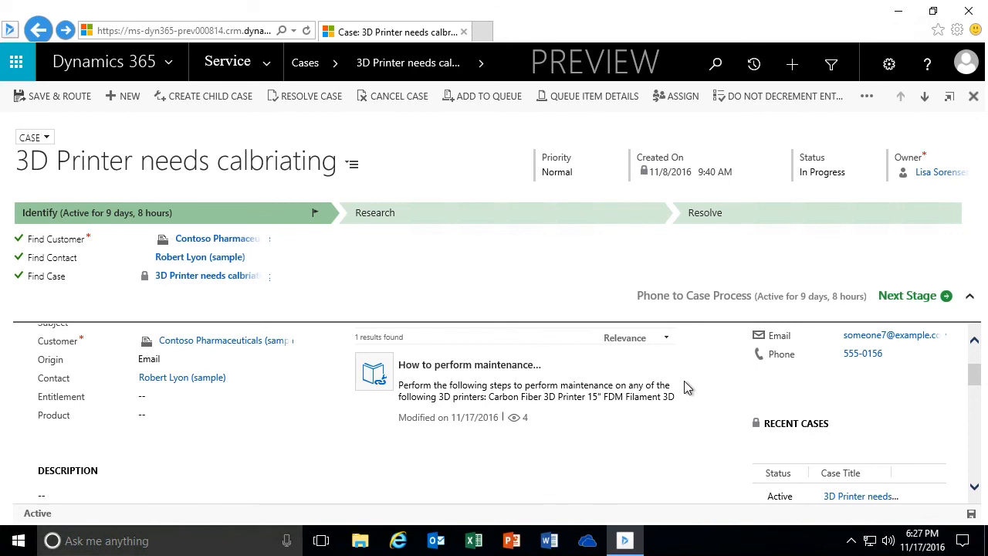
left_click(352, 163)
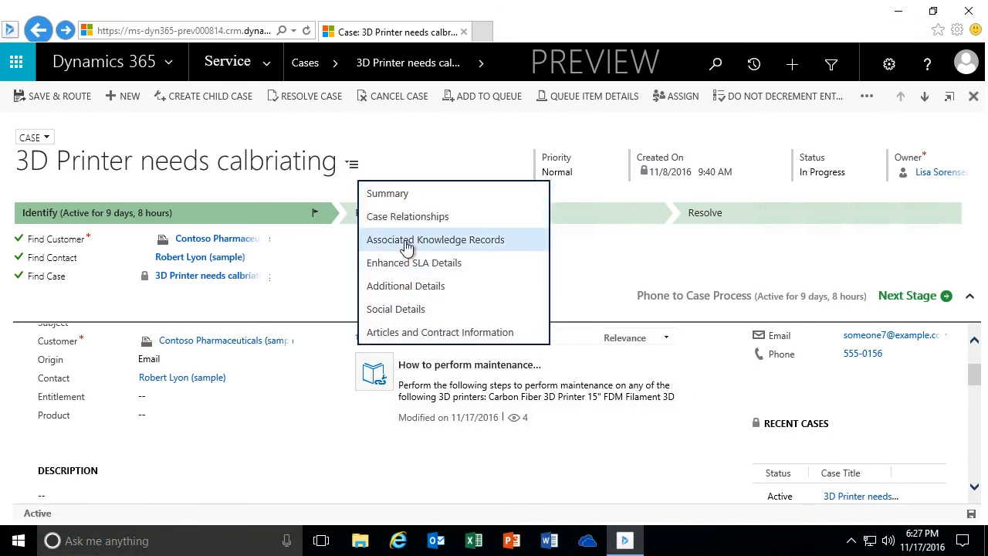
left_click(406, 241)
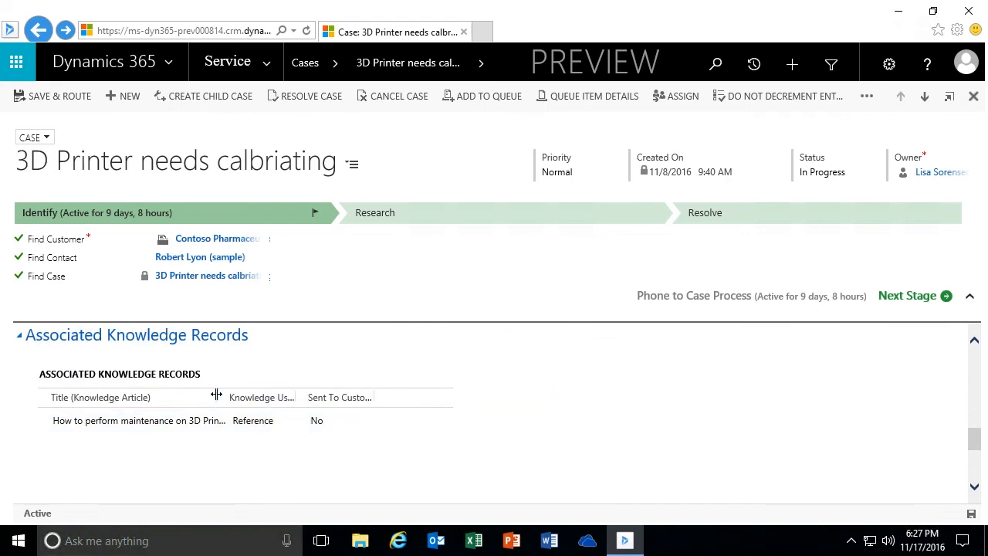
left_click_drag(217, 394, 251, 397)
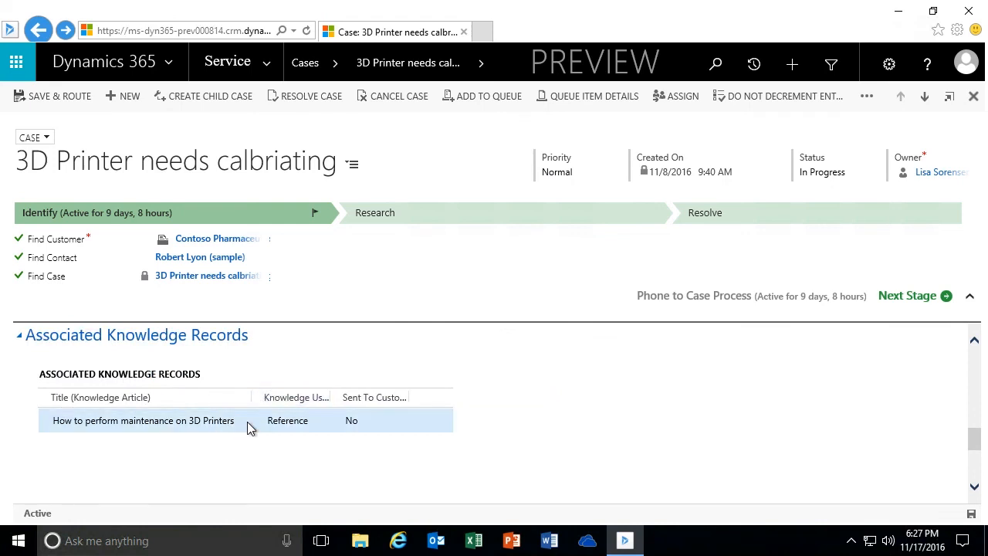
left_click(352, 164)
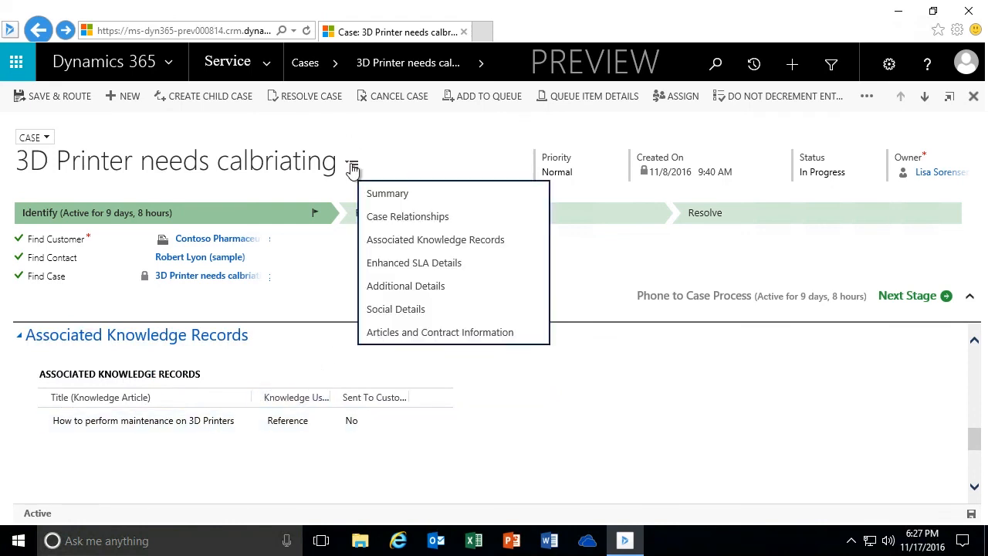
left_click(378, 194)
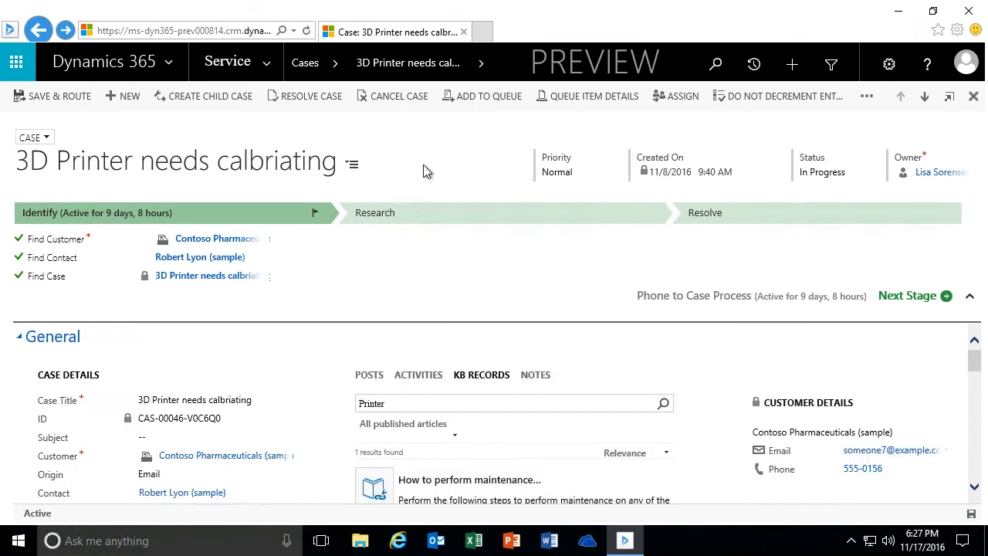
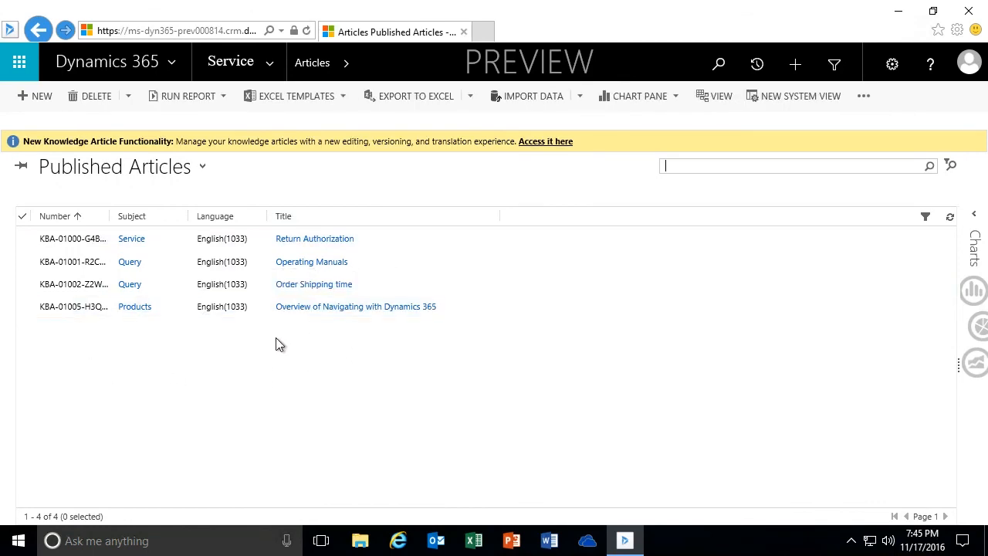
Step: View the published article "Overview of Navigating with Dynamics 365" in HTML, read through its content and close it
left_click(24, 309)
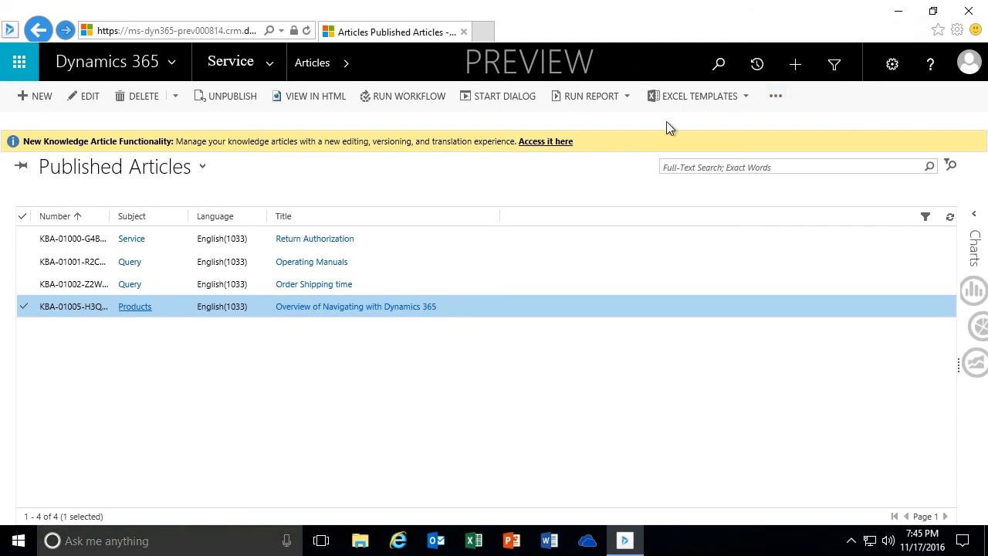
left_click(312, 101)
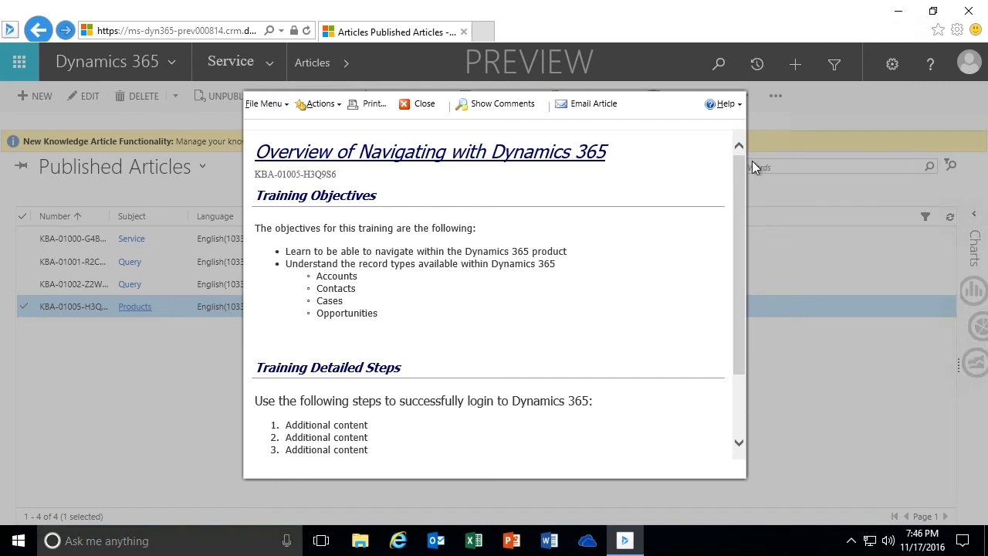
left_click_drag(739, 176, 749, 295)
left_click_drag(748, 201, 748, 145)
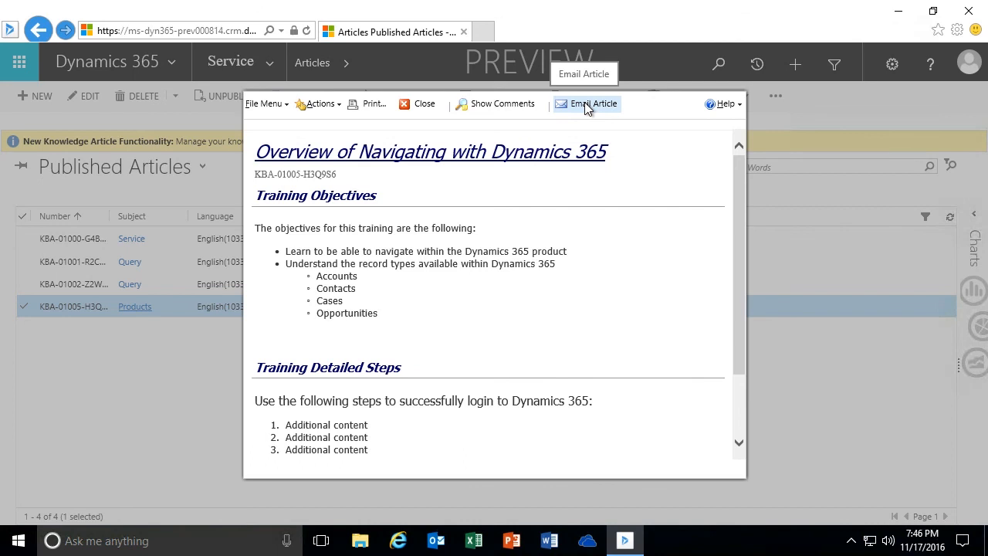
left_click(417, 107)
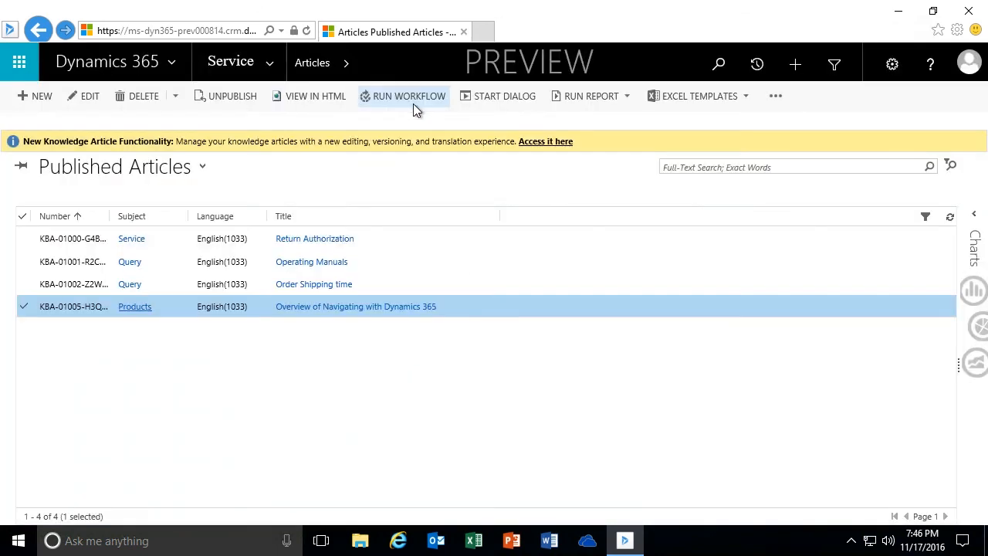
Step: Create a new email from the Service area's Activities and address it to Crm DemoUser
left_click(269, 67)
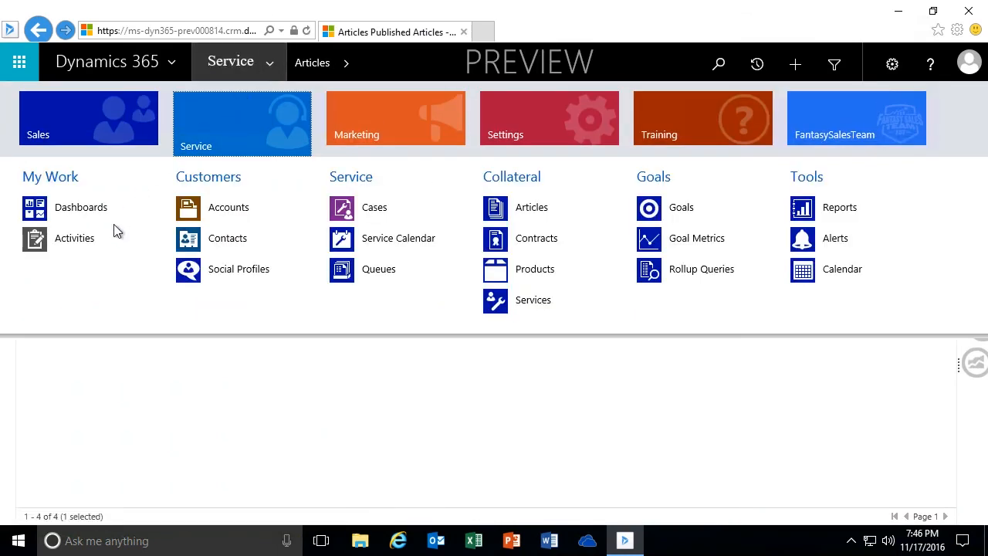
left_click(74, 239)
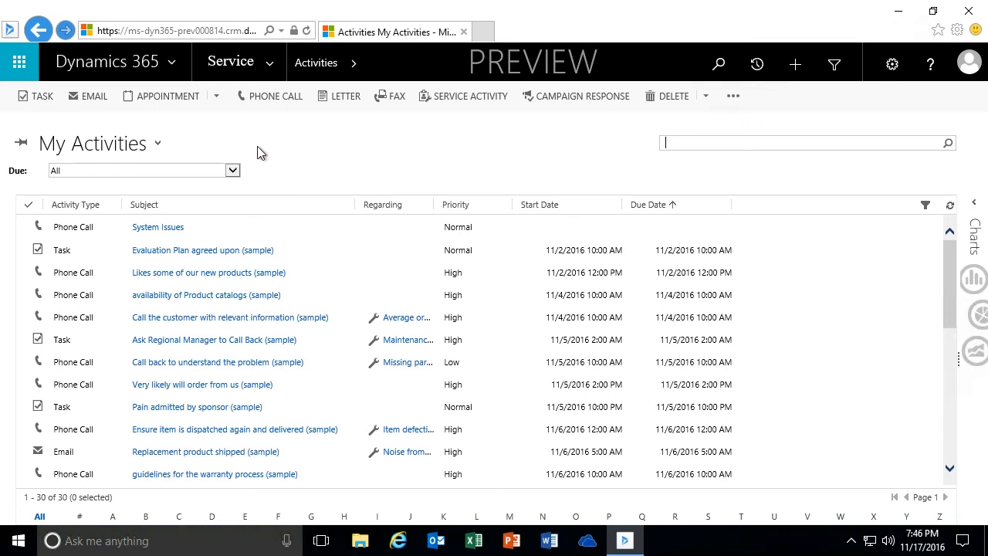
left_click(96, 102)
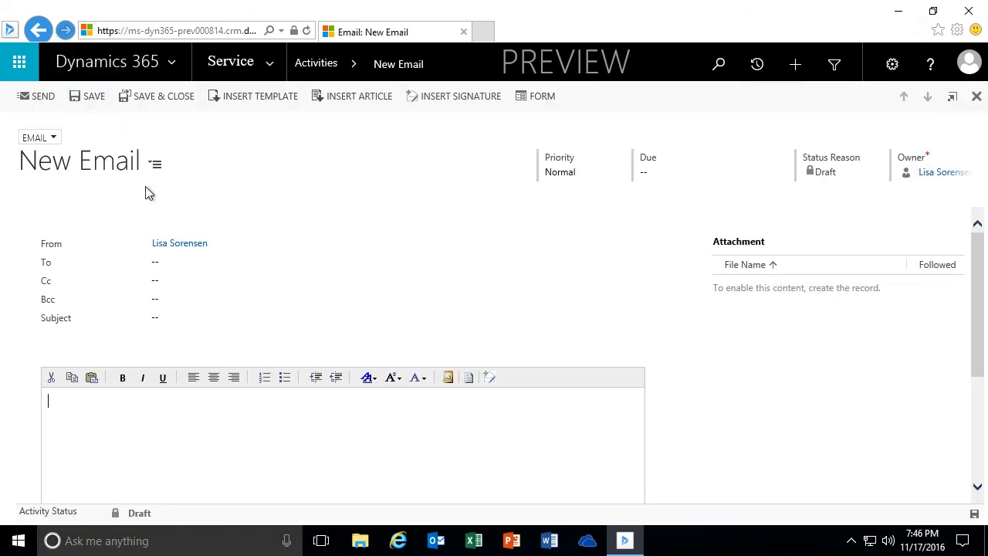
left_click(174, 261)
type("CRM Demo")
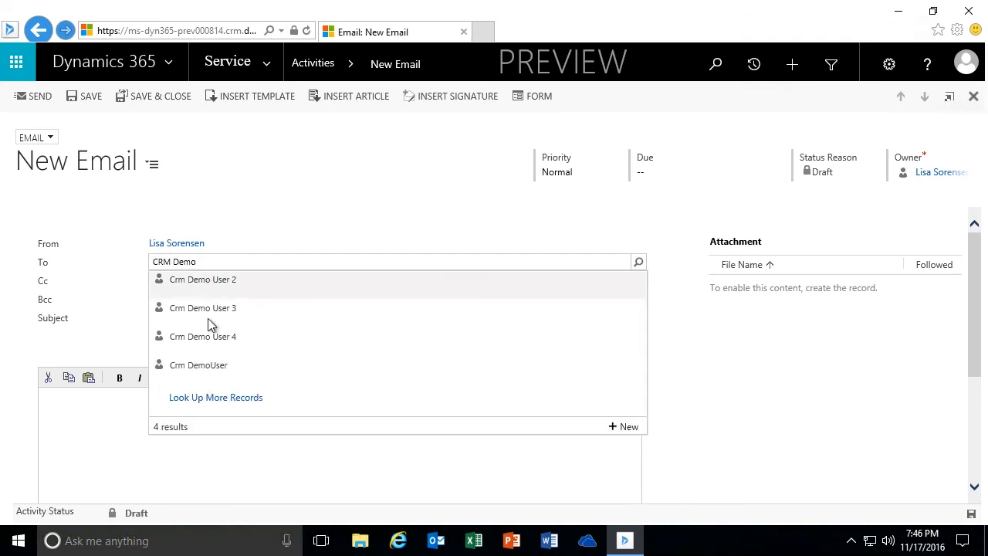
left_click(216, 368)
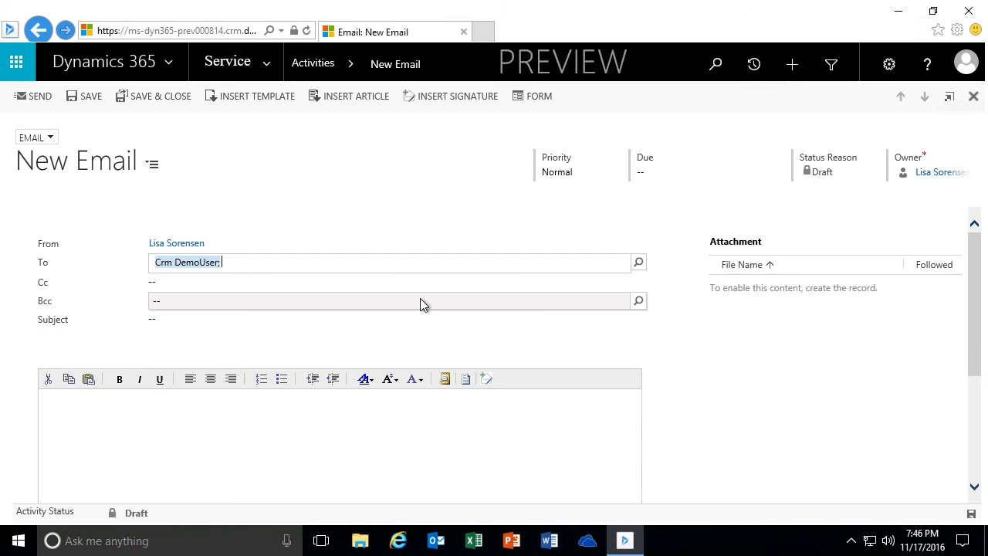
Step: Set the email's subject to "Thought this Article might be Helpful"
scroll(666, 349, "down", 1)
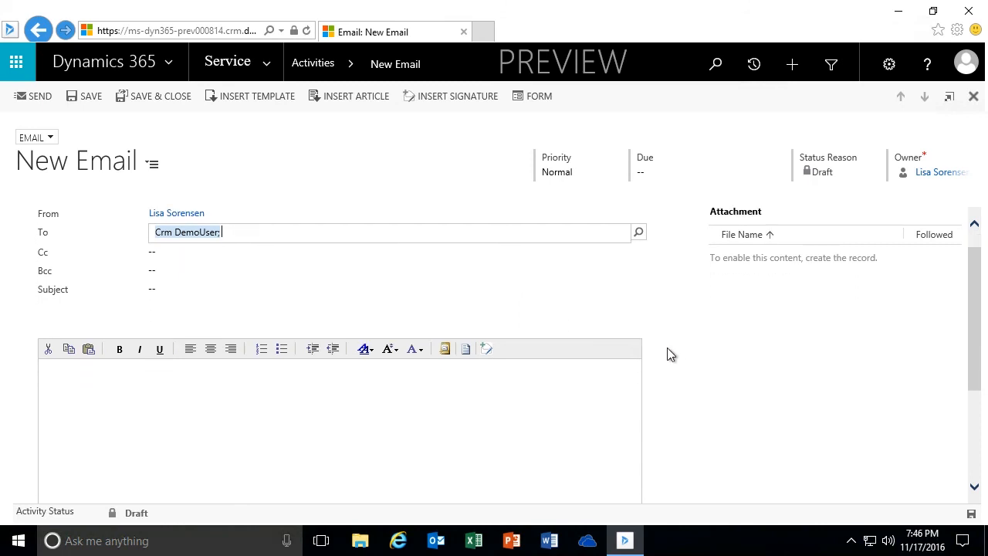
scroll(667, 352, "up", 1)
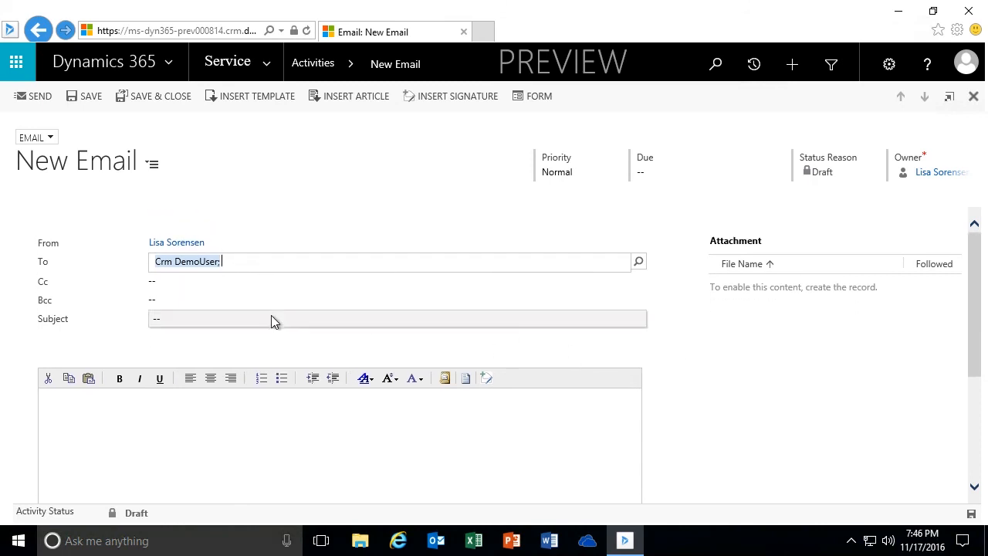
left_click(230, 315)
type("Thought ")
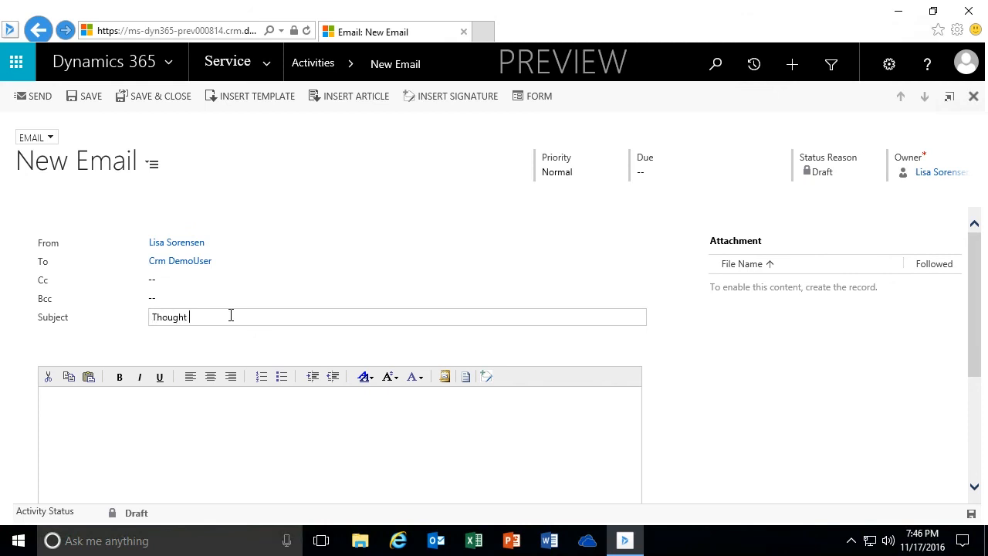
type("this Article might be Helpful")
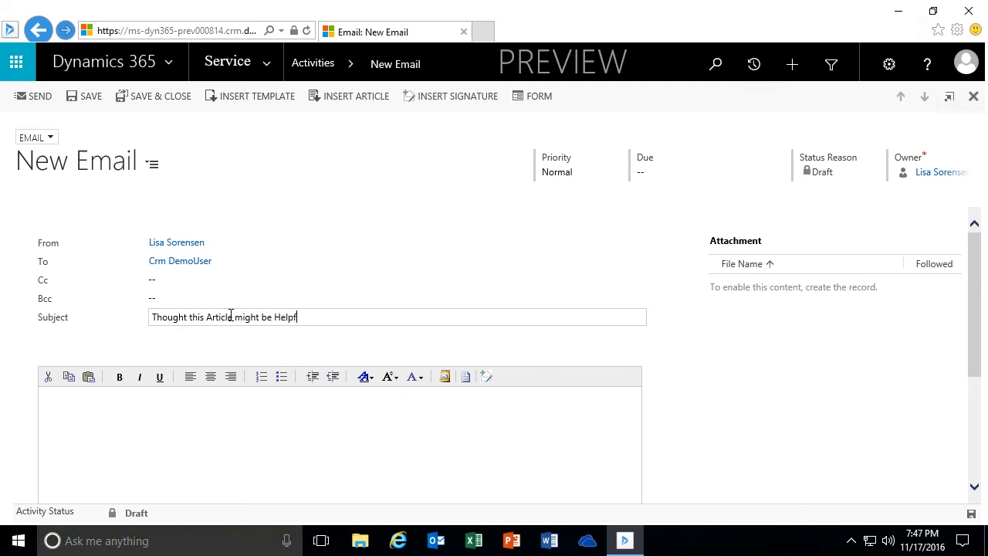
Step: Start inserting an article in the email body and run a full text search for "Navigate"
left_click(179, 417)
scroll(668, 375, "down", 2)
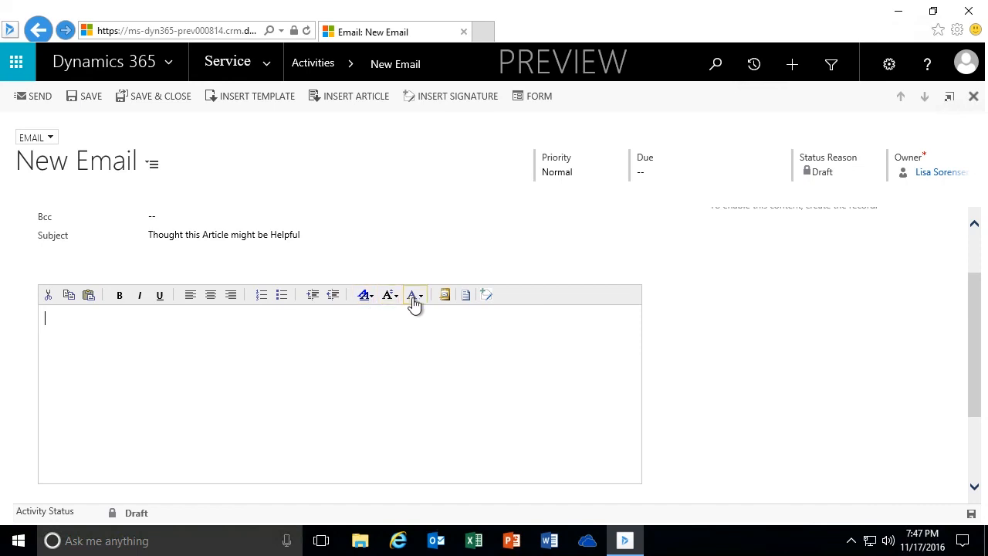
left_click(467, 296)
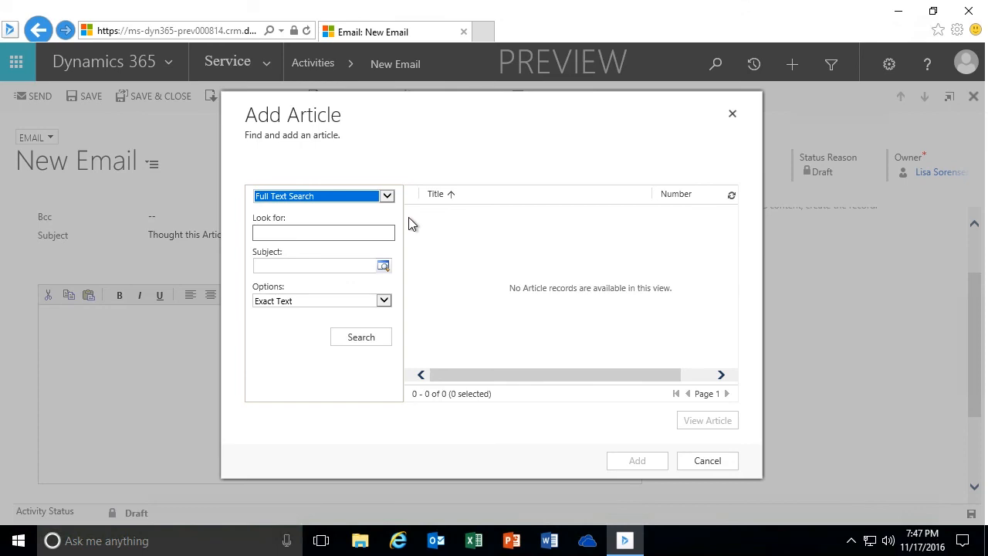
left_click(333, 231)
type("Navigate")
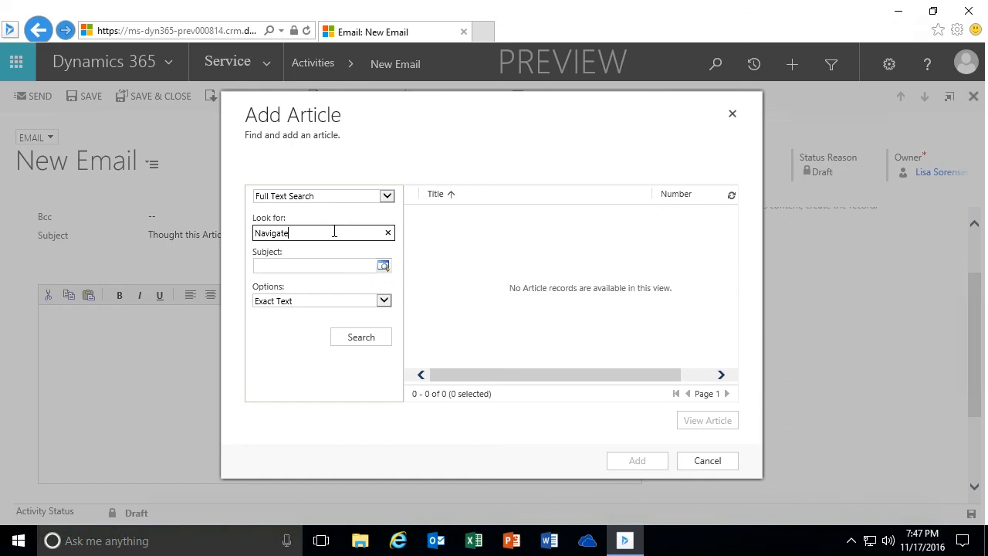
left_click(357, 342)
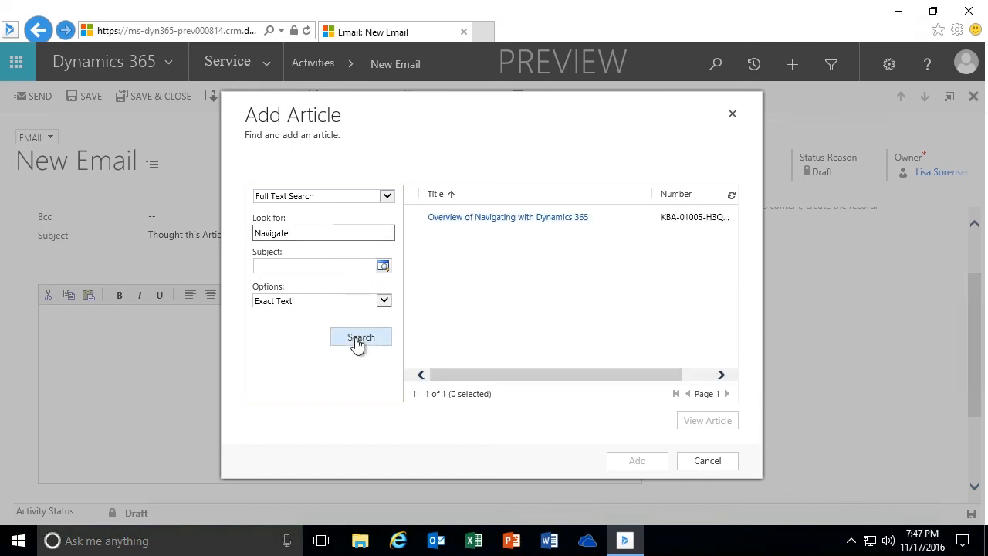
Step: Add the article "Overview of Navigating with Dynamics 365" to the email body, check the inserted content and send the email
left_click(413, 221)
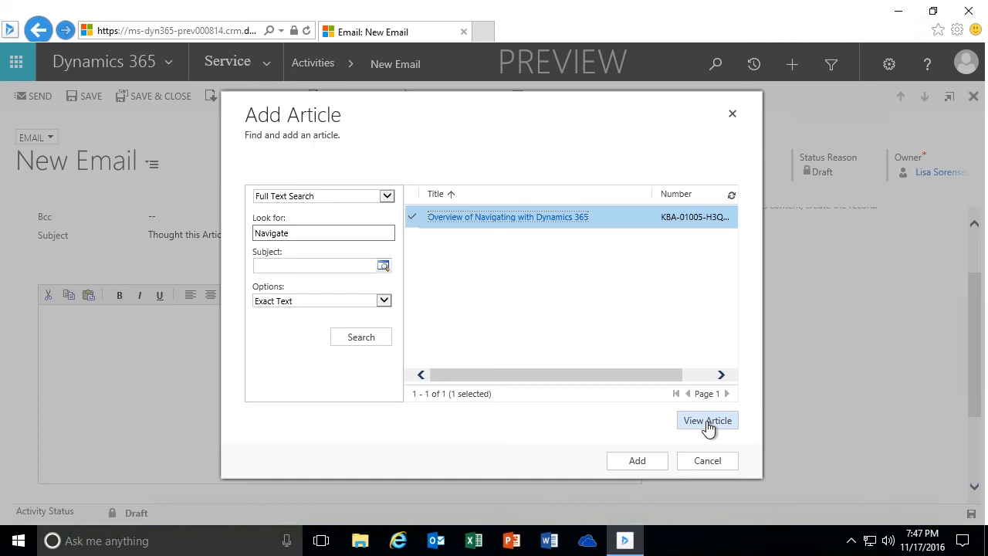
left_click(626, 464)
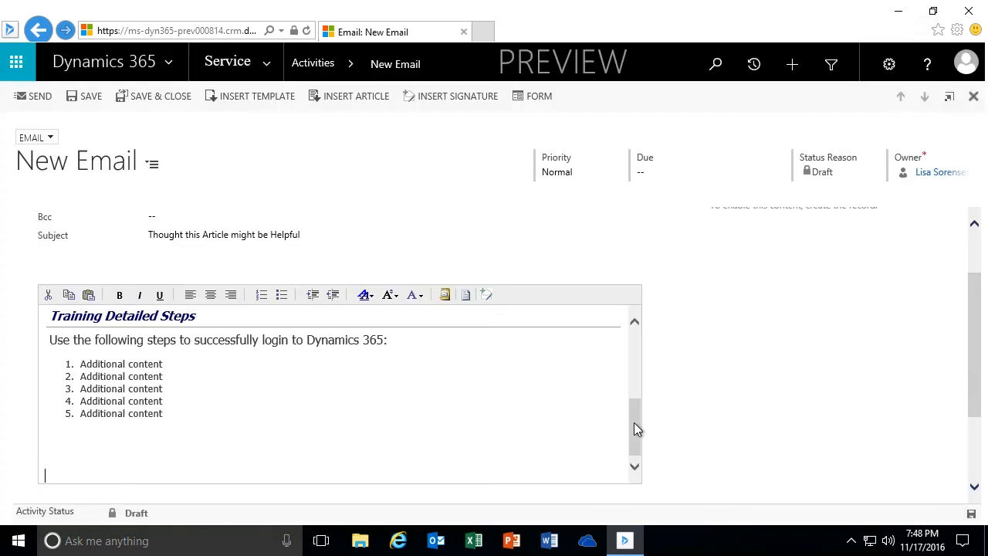
left_click_drag(633, 423, 633, 322)
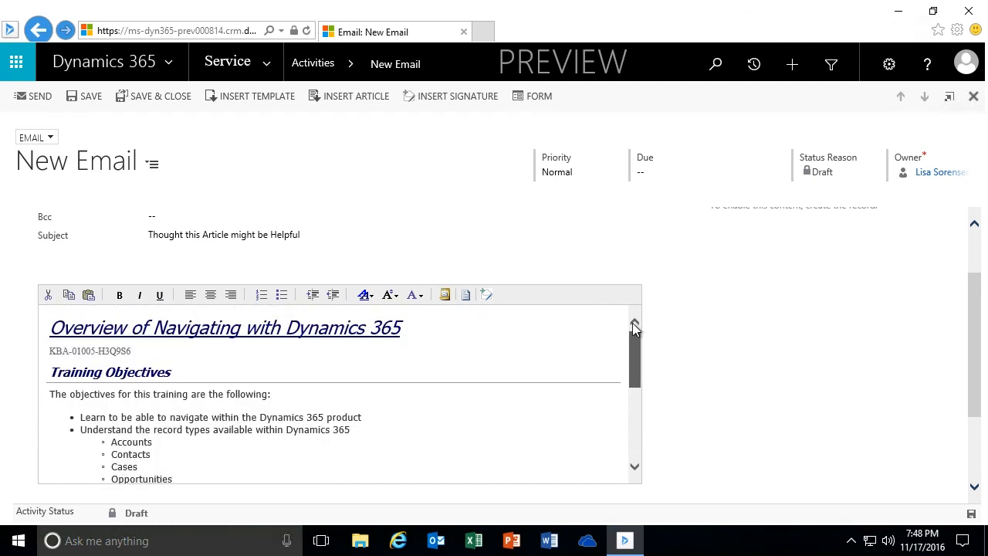
left_click(33, 97)
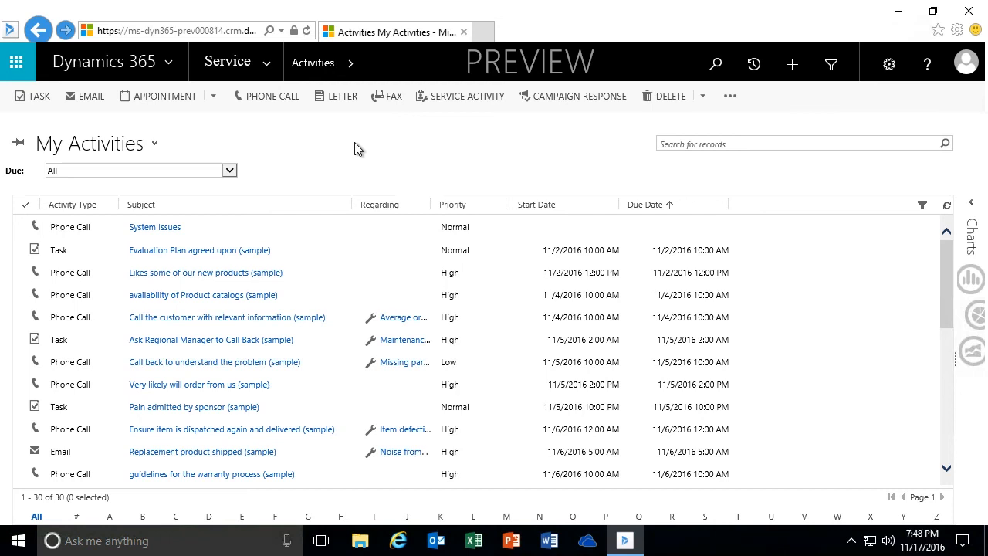
Step: Open the Service case "3D Printer needs calbriating" and review the maintenance article and its available actions in KB Records
left_click(265, 65)
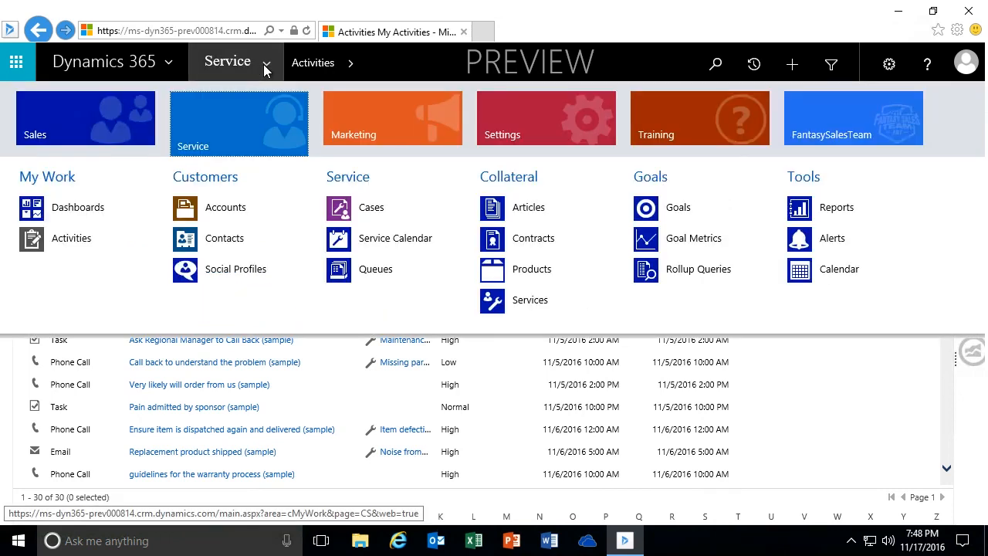
left_click(373, 209)
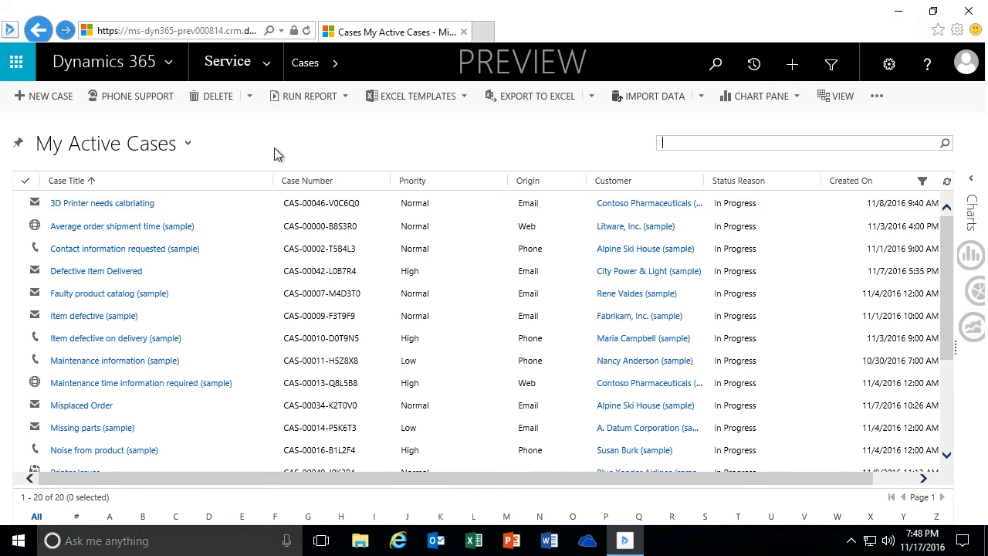
left_click(122, 205)
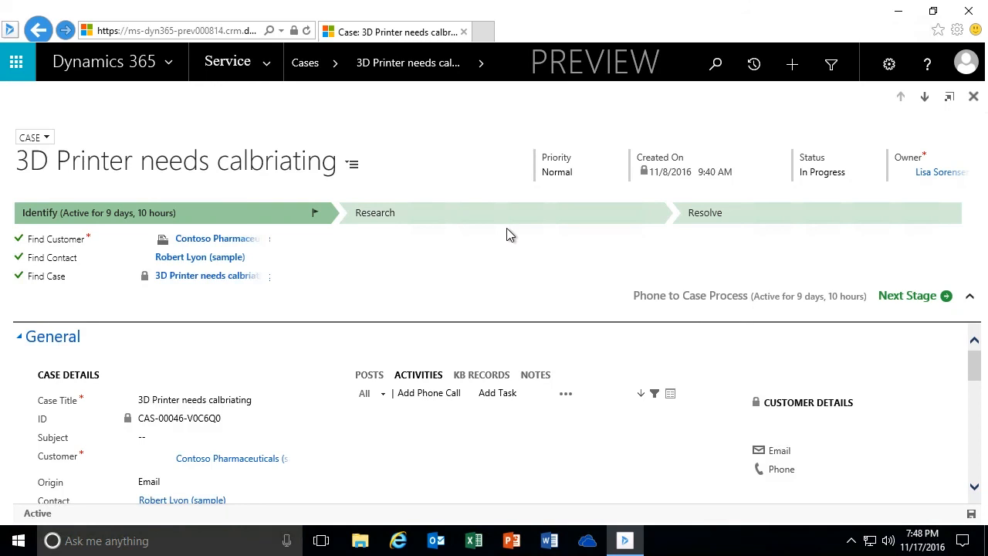
left_click(482, 375)
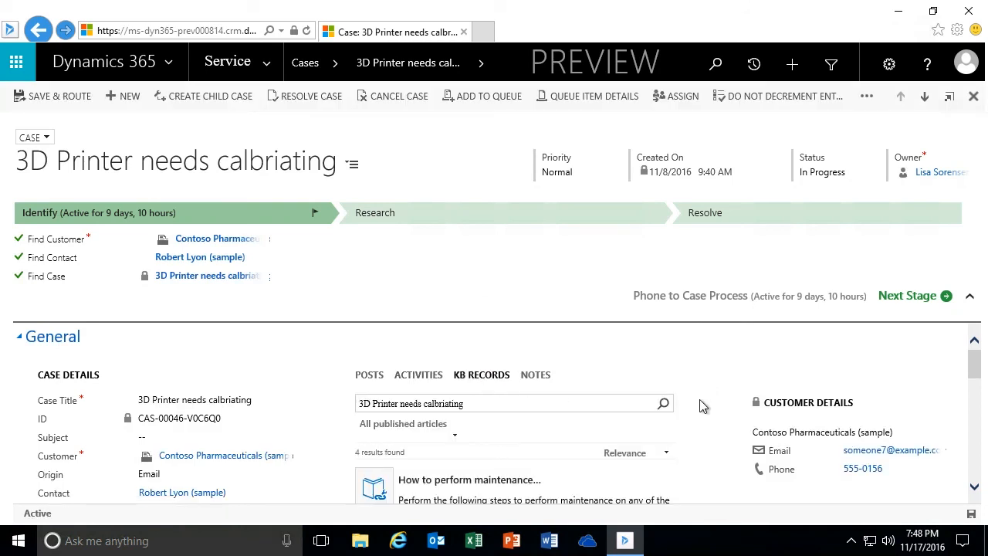
scroll(700, 399, "down", 2)
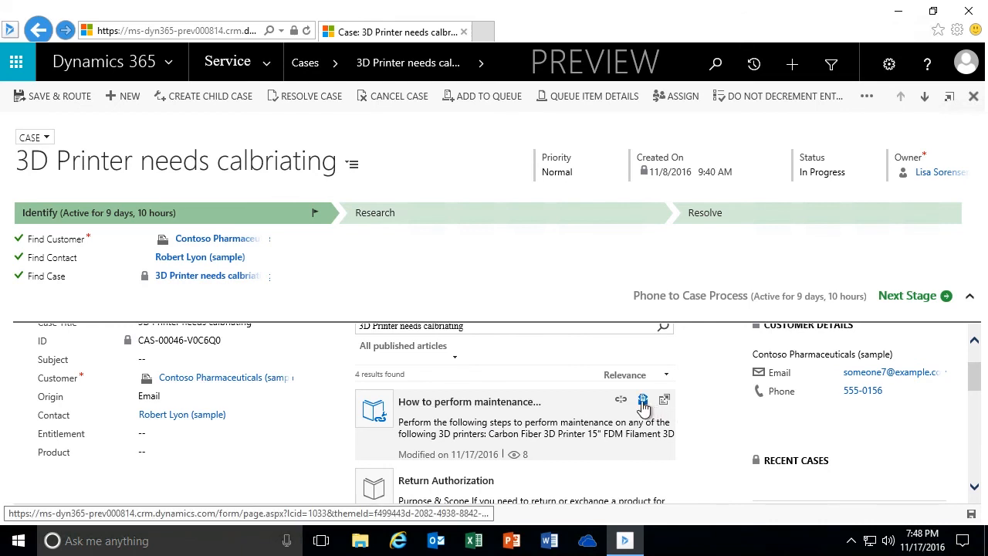
scroll(691, 417, "up", 1)
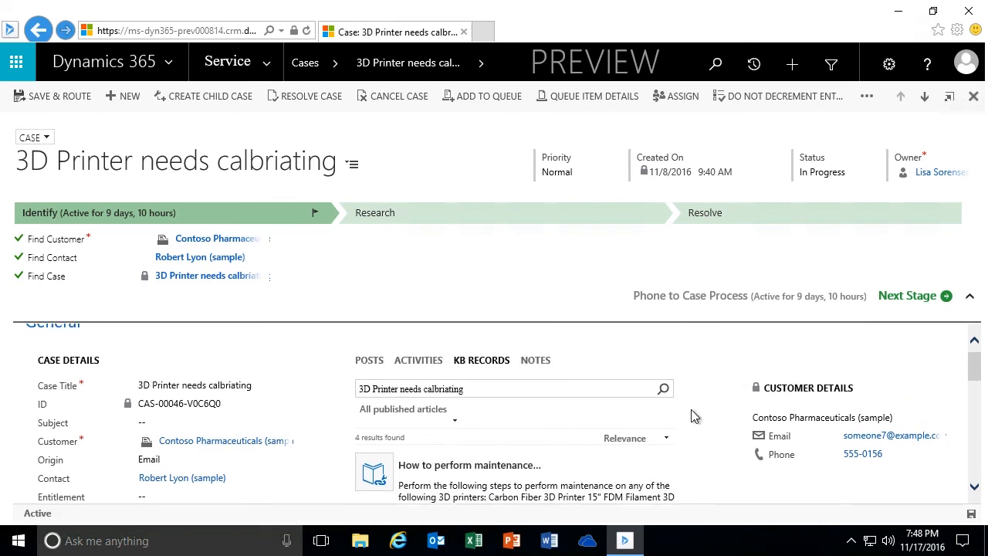
scroll(691, 417, "down", 1)
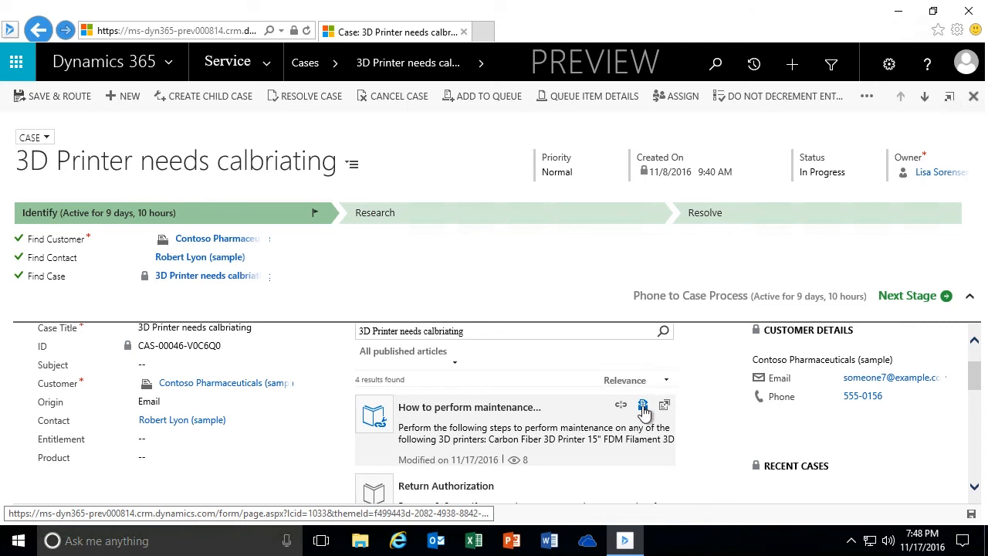
Step: Create an email containing the content of the article "How to perform maintenance on 3D Printers" from the case and check the draft's body and recipient
left_click(643, 406)
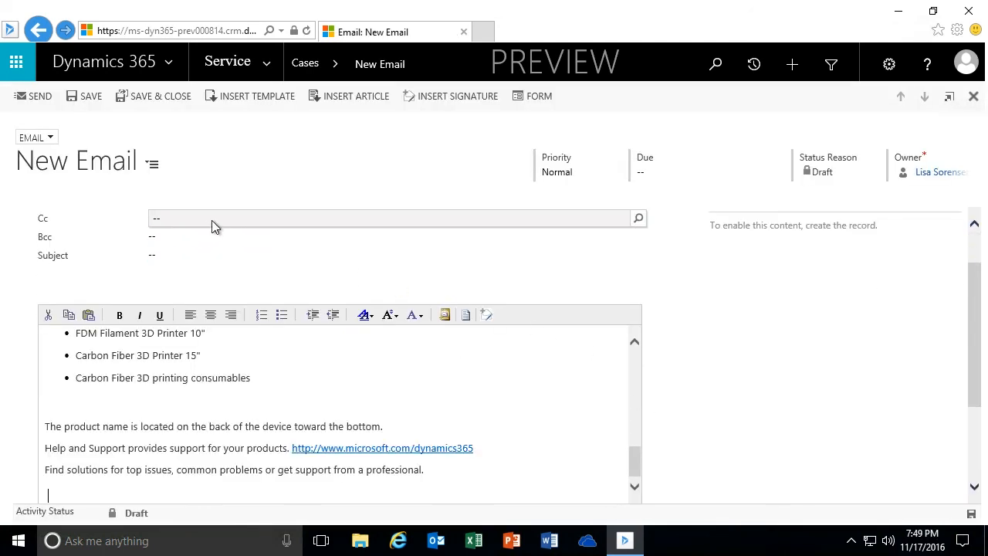
scroll(689, 362, "down", 3)
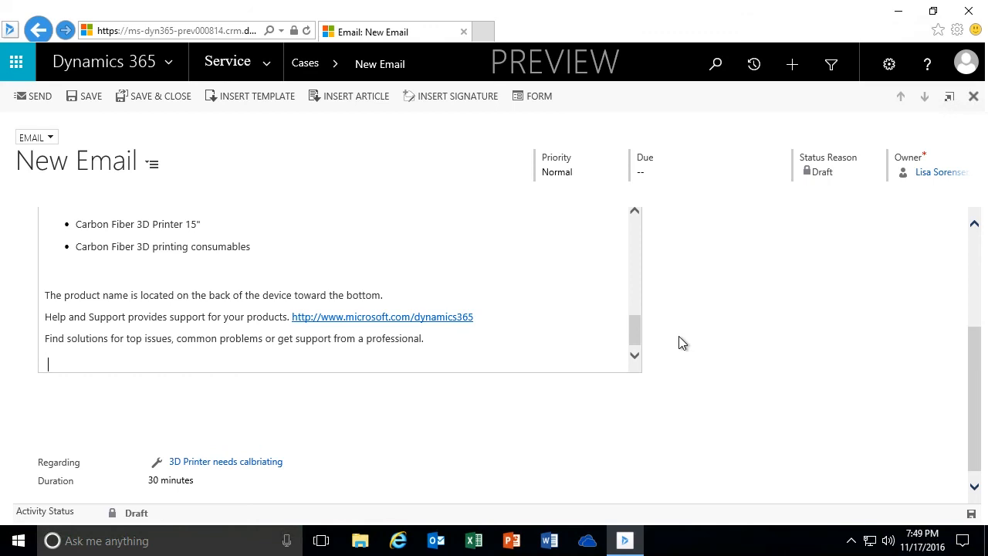
scroll(678, 338, "up", 5)
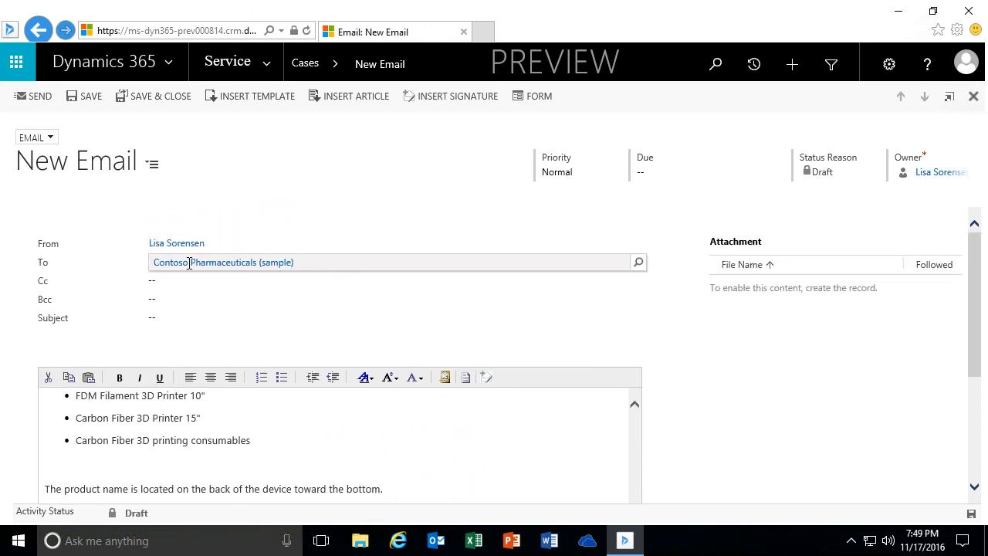
Step: Set the email's subject to "Steps to Resolve the 3D Printer Issue", then save and close the email
left_click(196, 323)
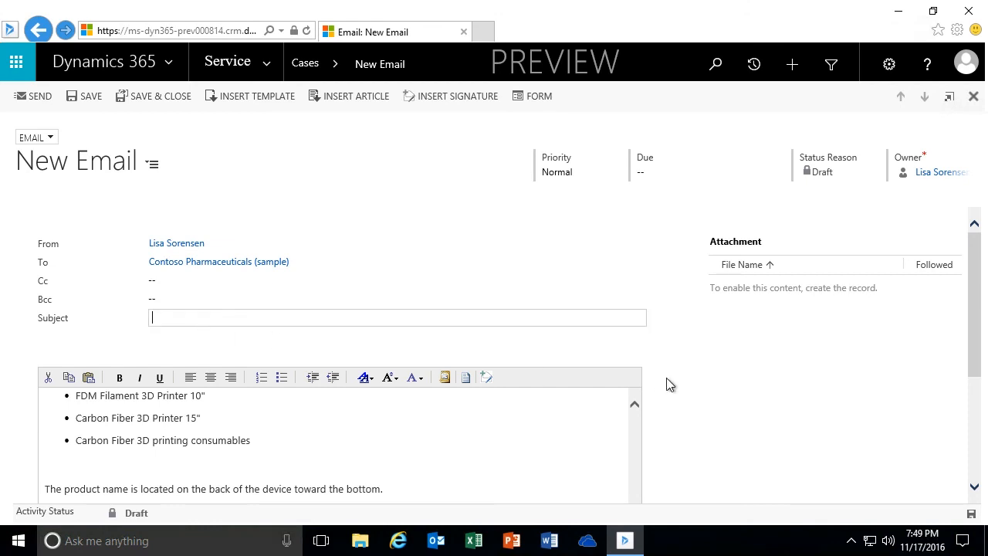
scroll(679, 382, "down", 1)
type("Steps ")
type("to Resolve ")
type("the ")
type("Issue")
key("BackSpace")
key("BackSpace")
key("BackSpace")
key("BackSpace")
key("BackSpace")
type("3")
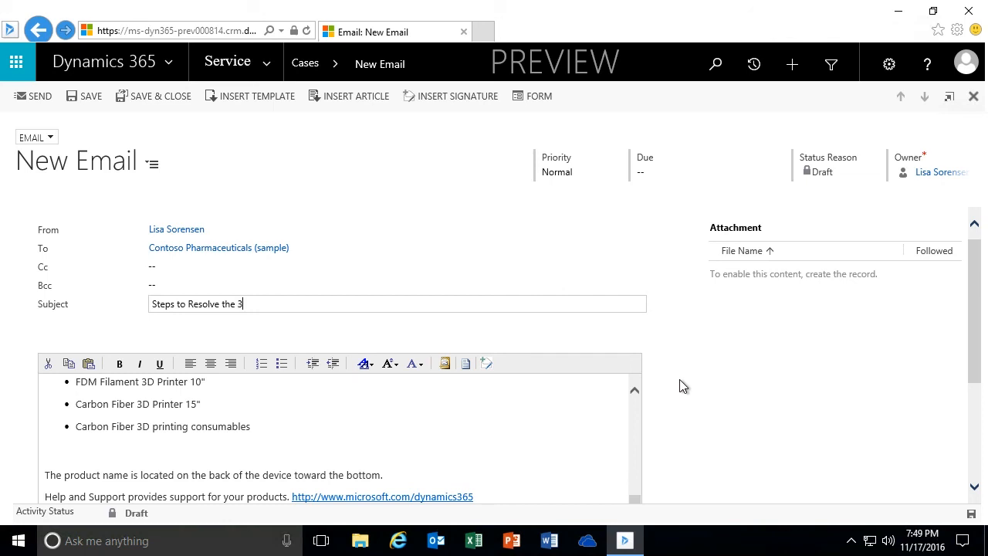
type("D Printer Issue")
left_click(162, 97)
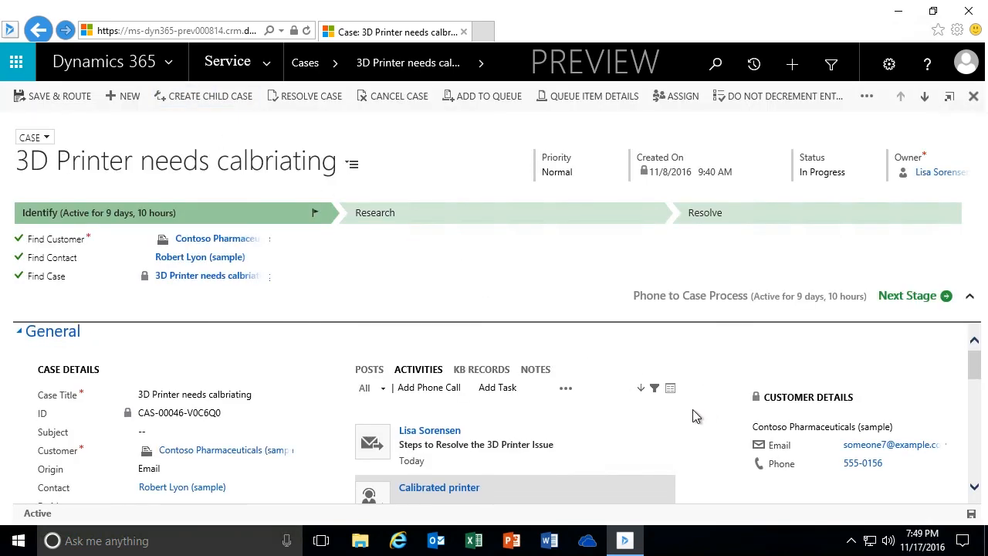
Step: Check the case's KB records and its Associated Knowledge Records, widening the Title column to show the full article name
left_click(468, 373)
scroll(718, 427, "down", 2)
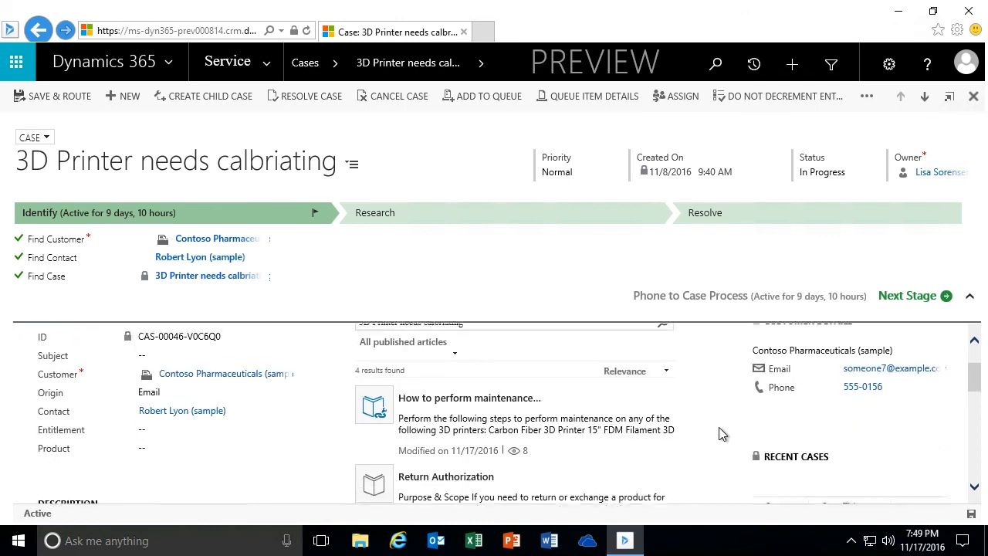
left_click(351, 165)
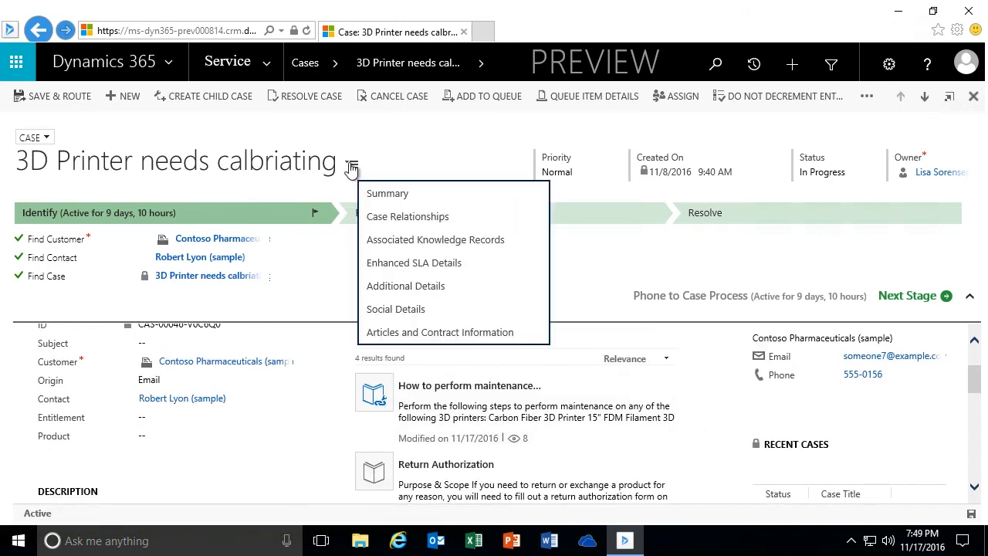
left_click(437, 241)
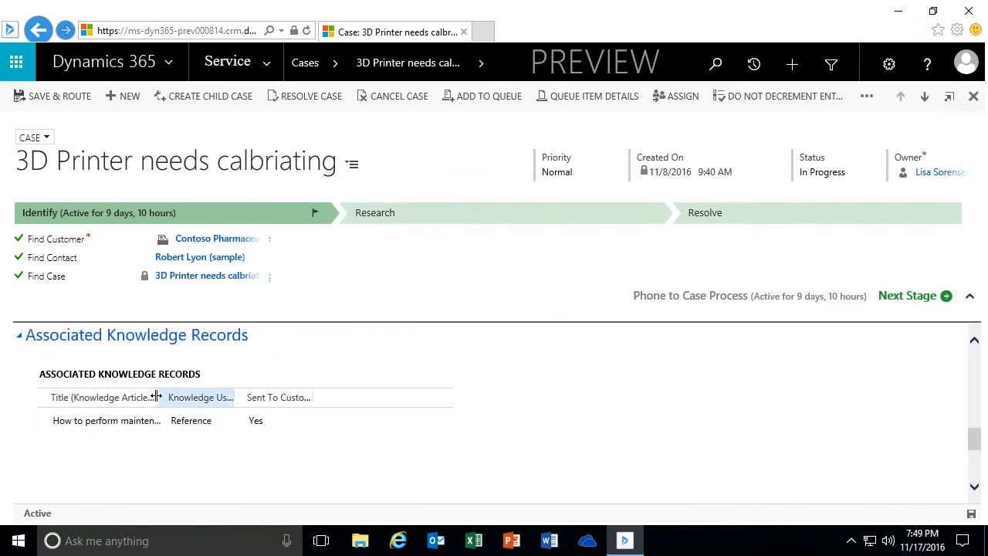
left_click_drag(157, 397, 236, 395)
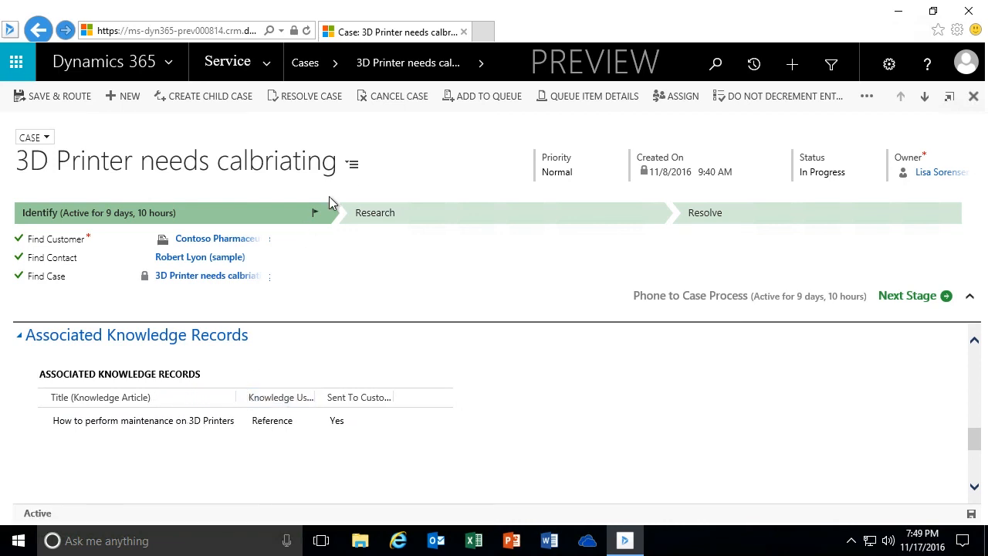
Step: Return to the case summary, review the content of the "Steps to Resolve the 3D Printer Issue" email in Activities, and go back to KB Records
left_click(352, 163)
left_click(384, 195)
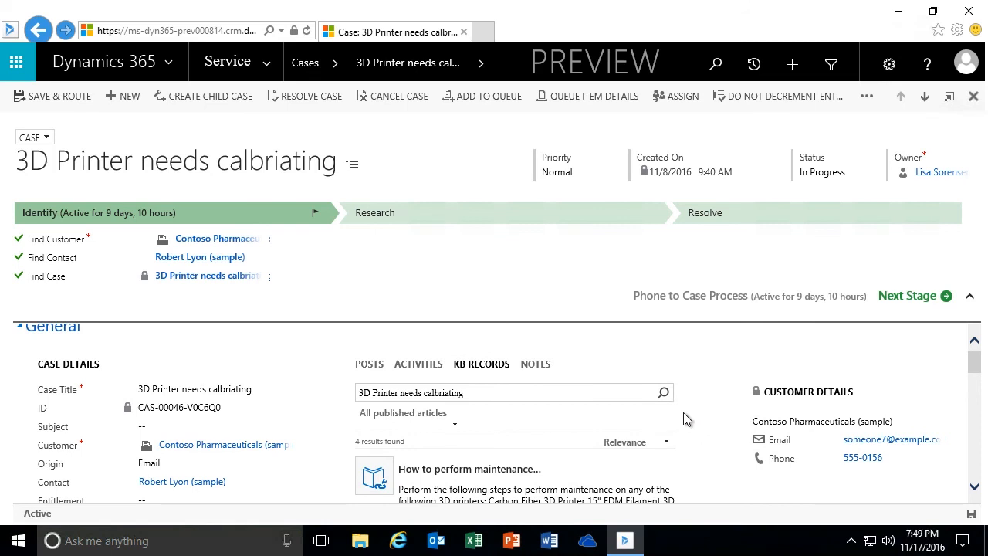
left_click(418, 364)
scroll(695, 449, "down", 1)
mouse_move(534, 429)
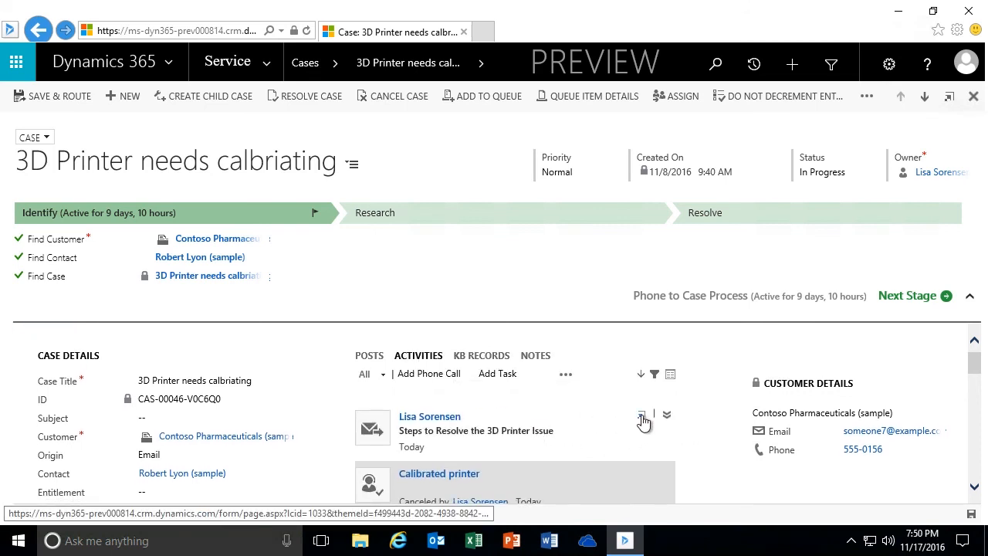
left_click(668, 417)
scroll(664, 451, "down", 1)
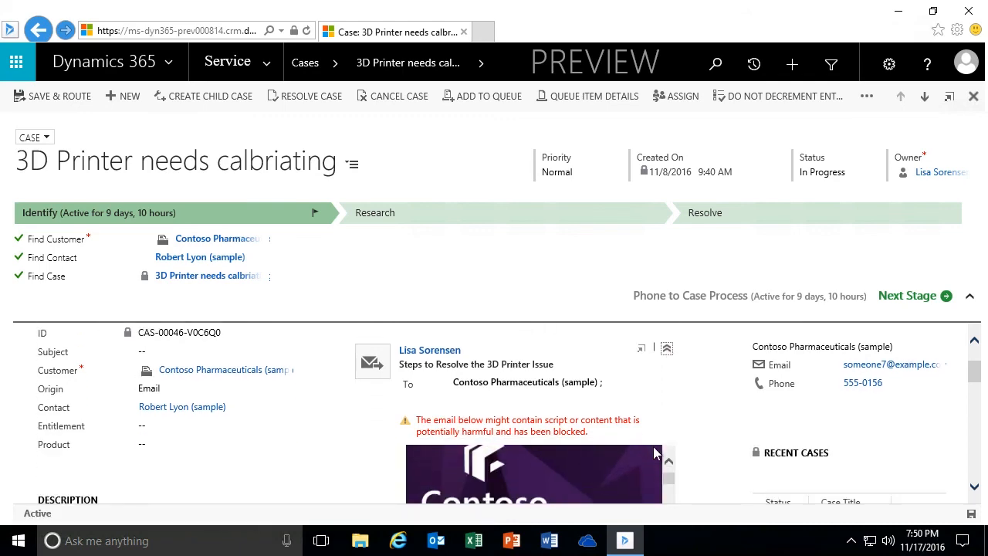
scroll(697, 446, "down", 4)
scroll(700, 418, "up", 5)
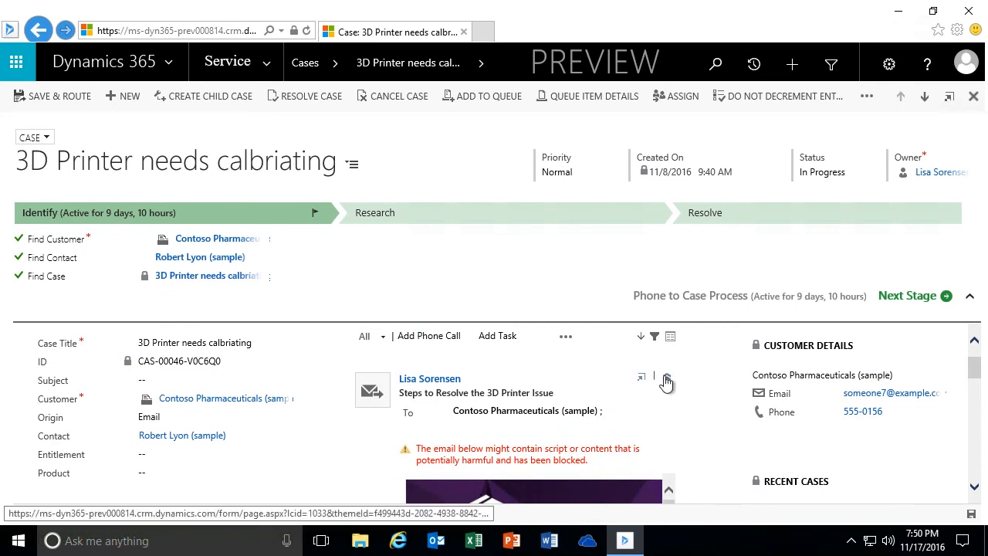
left_click(667, 378)
scroll(690, 397, "up", 1)
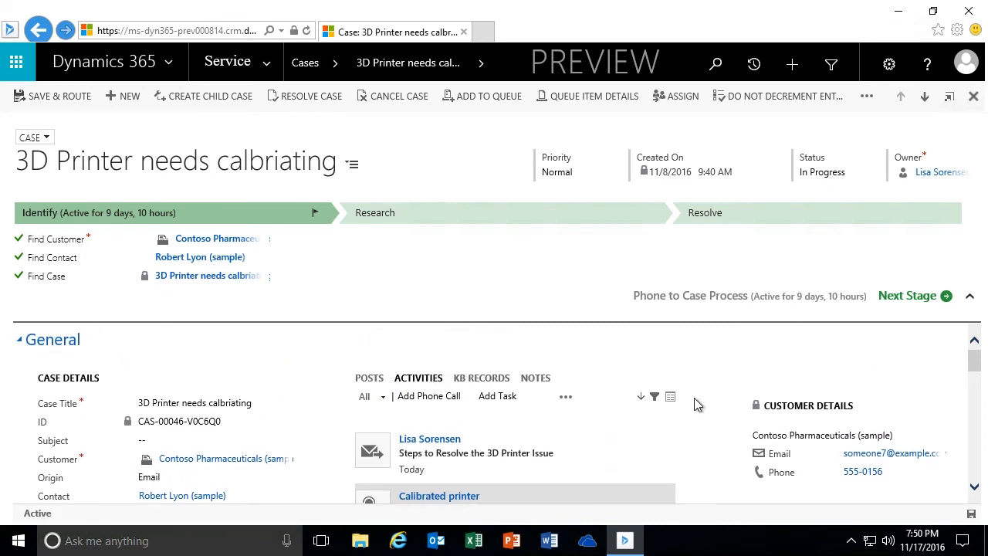
left_click(483, 379)
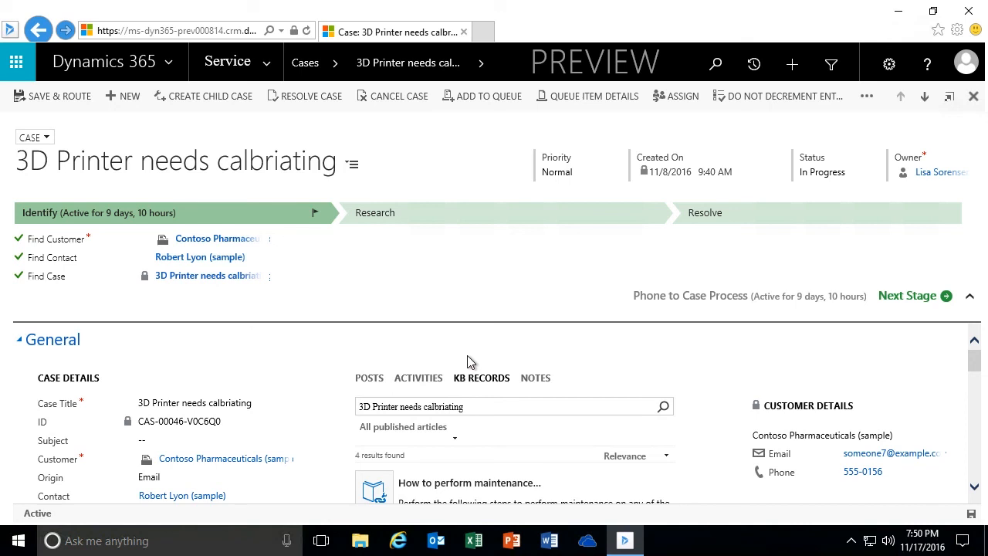